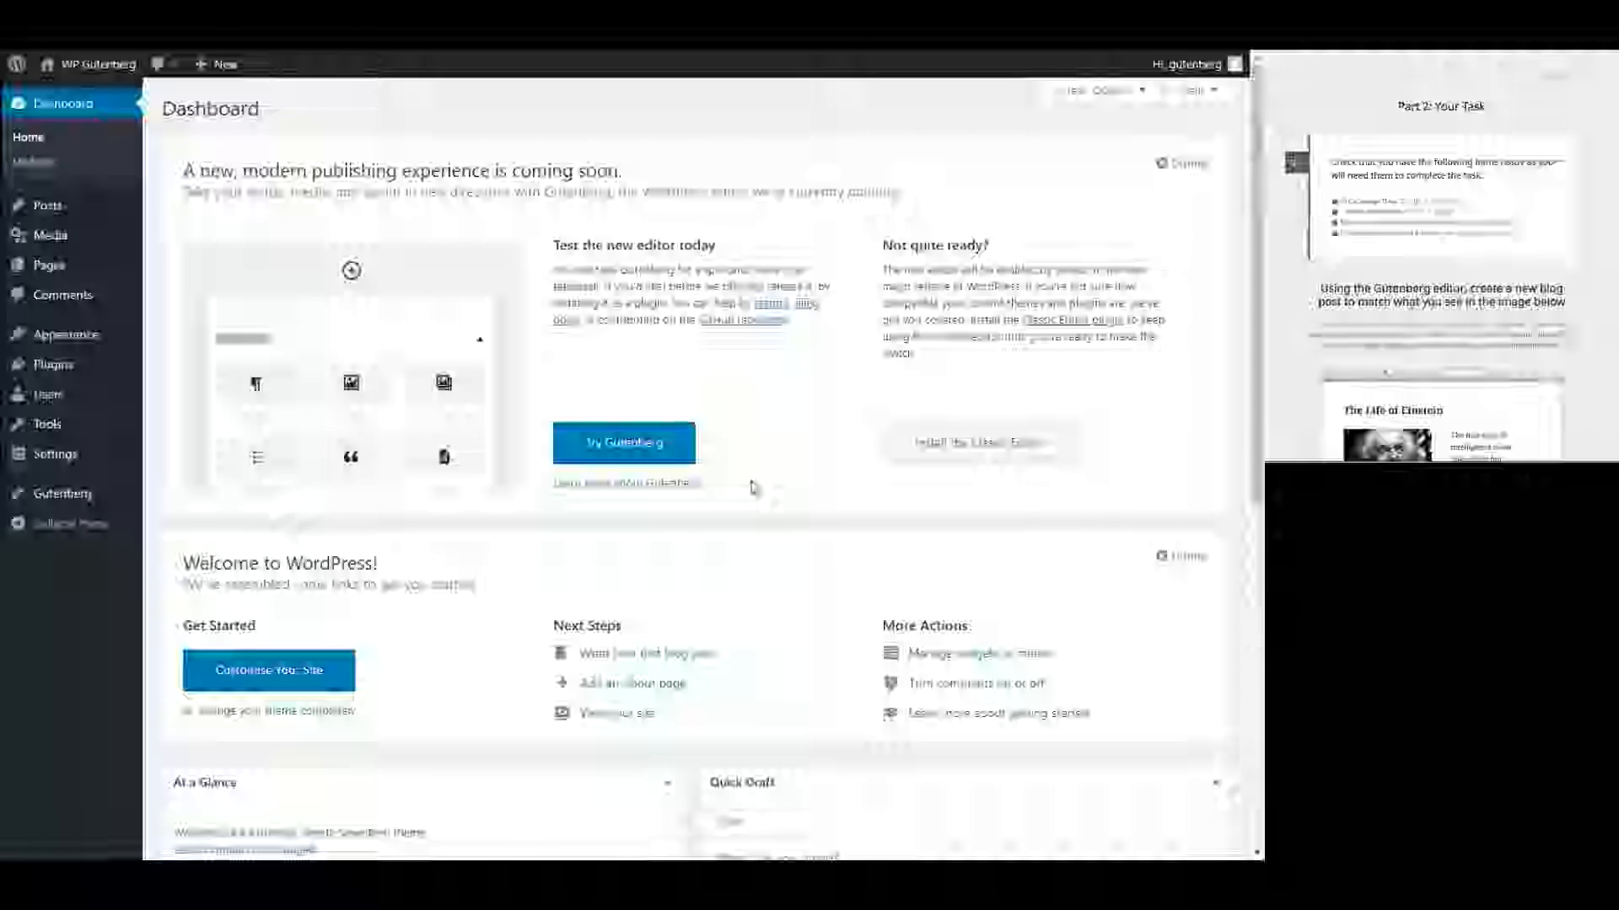
# - Look over the WordPress dashboard and read the task brief with its example post layout
pyautogui.scroll(-5, 753, 487)
pyautogui.scroll(2, 753, 487)
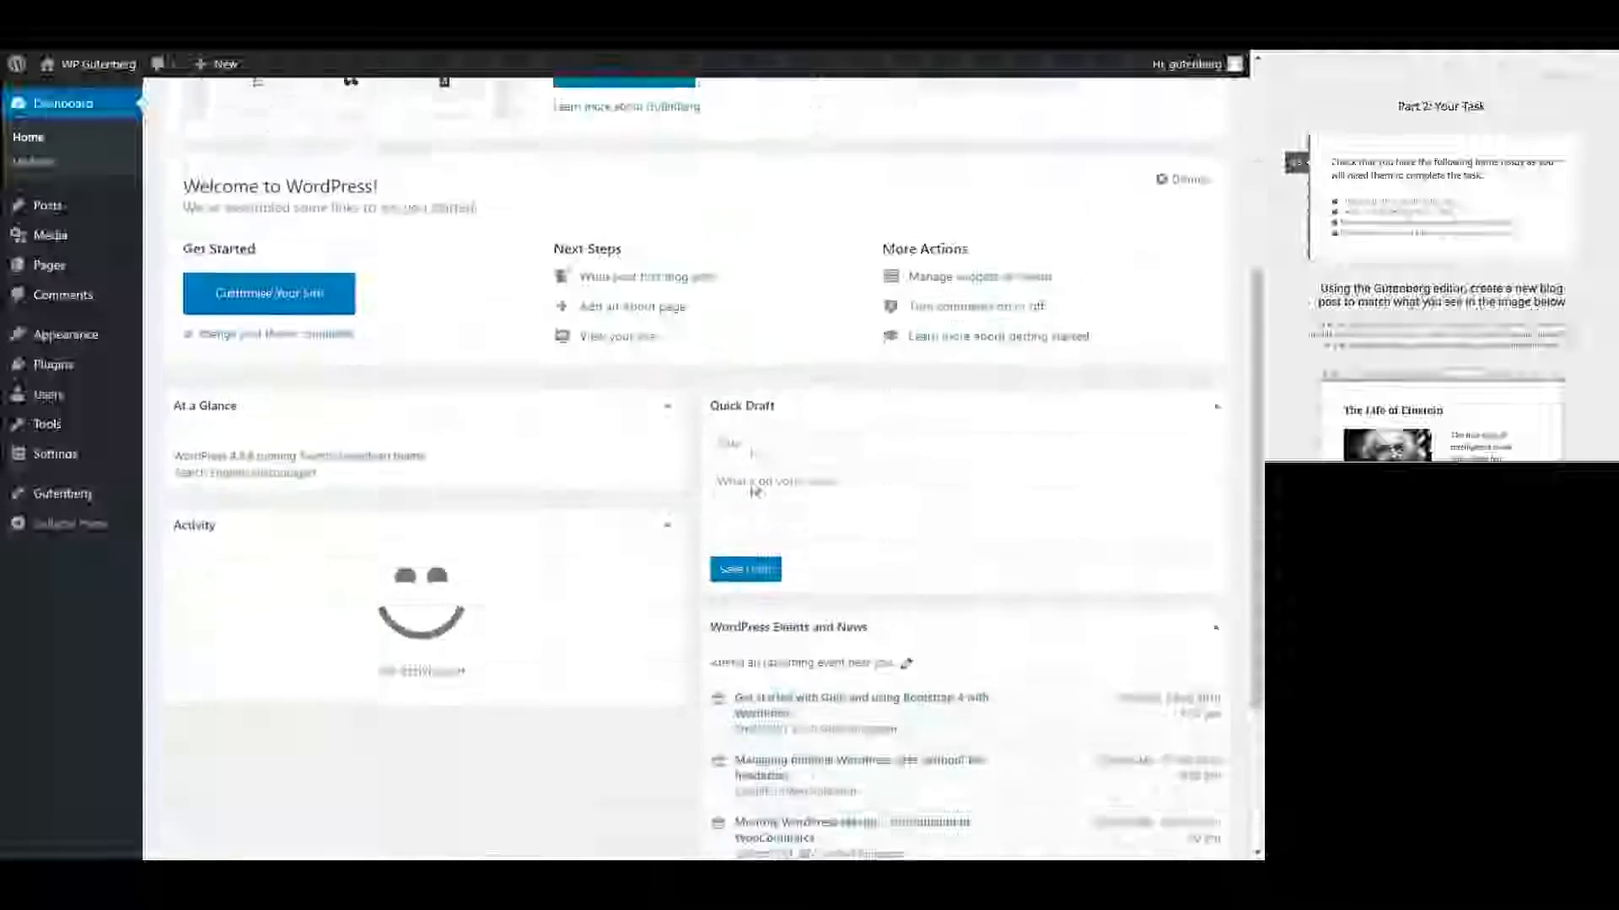
pyautogui.scroll(4, 753, 488)
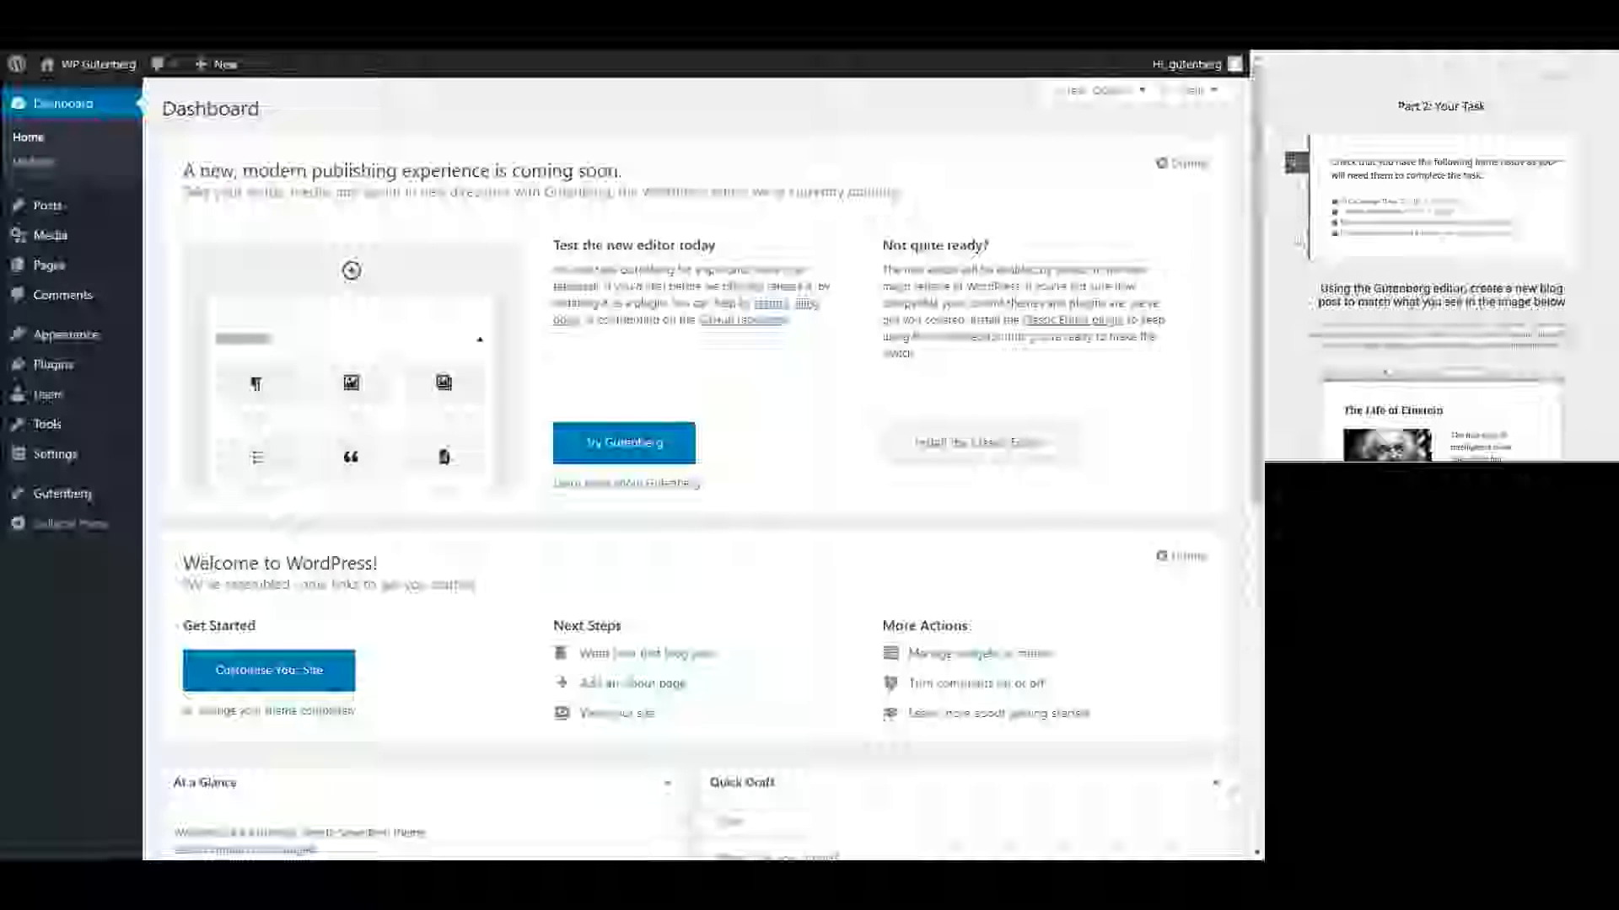
pyautogui.scroll(-3, 1296, 240)
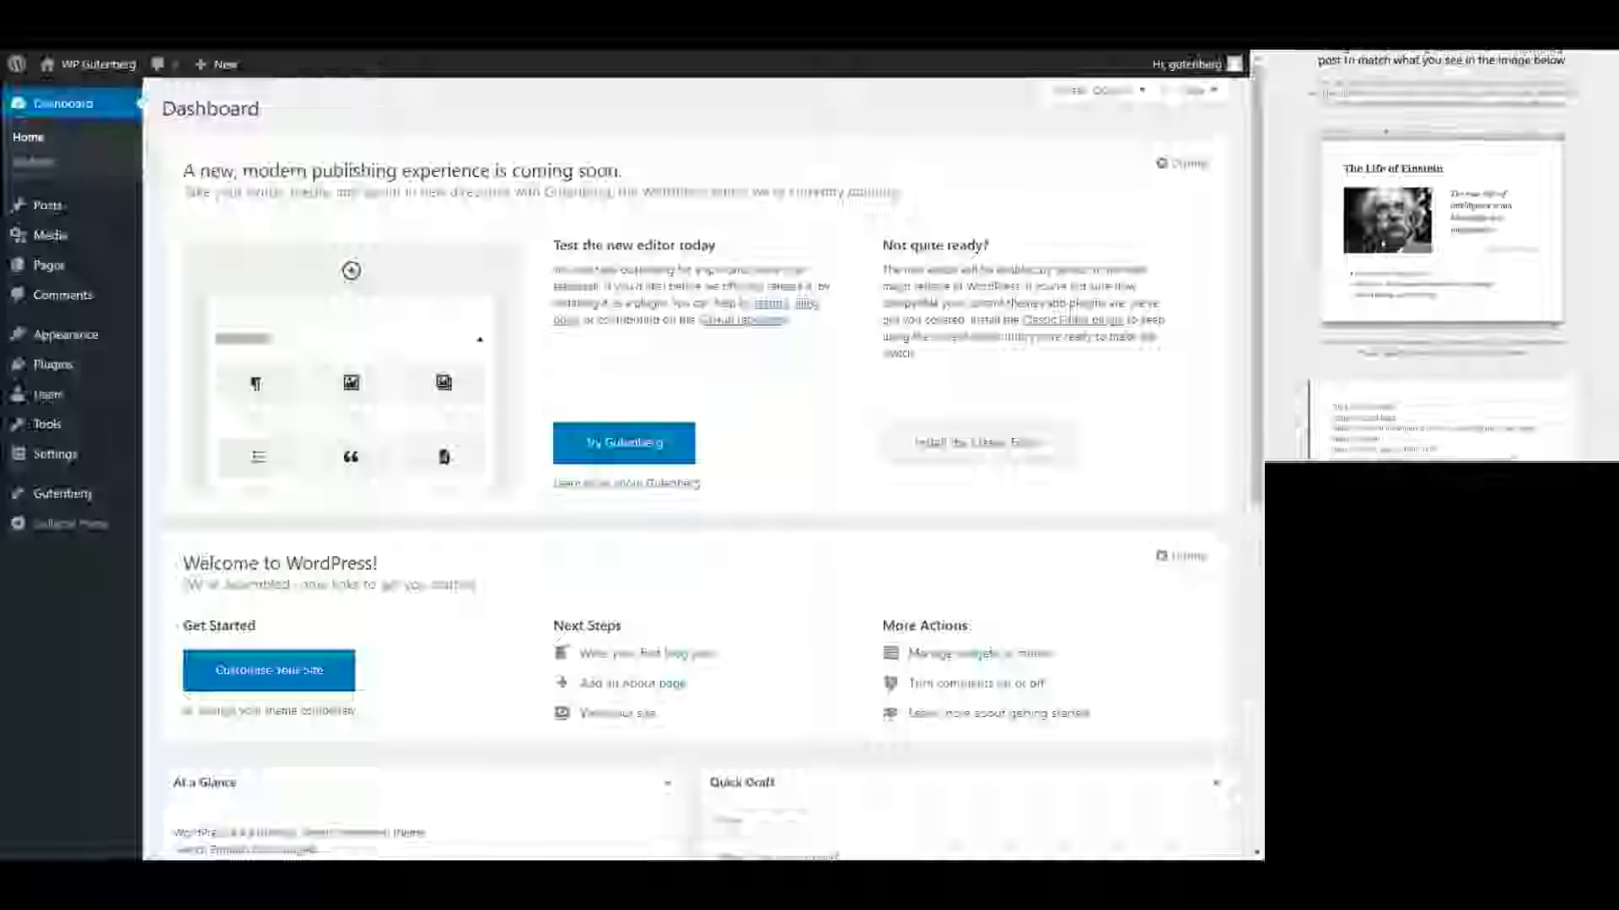
pyautogui.scroll(-2, 1433, 255)
pyautogui.scroll(5, 1433, 255)
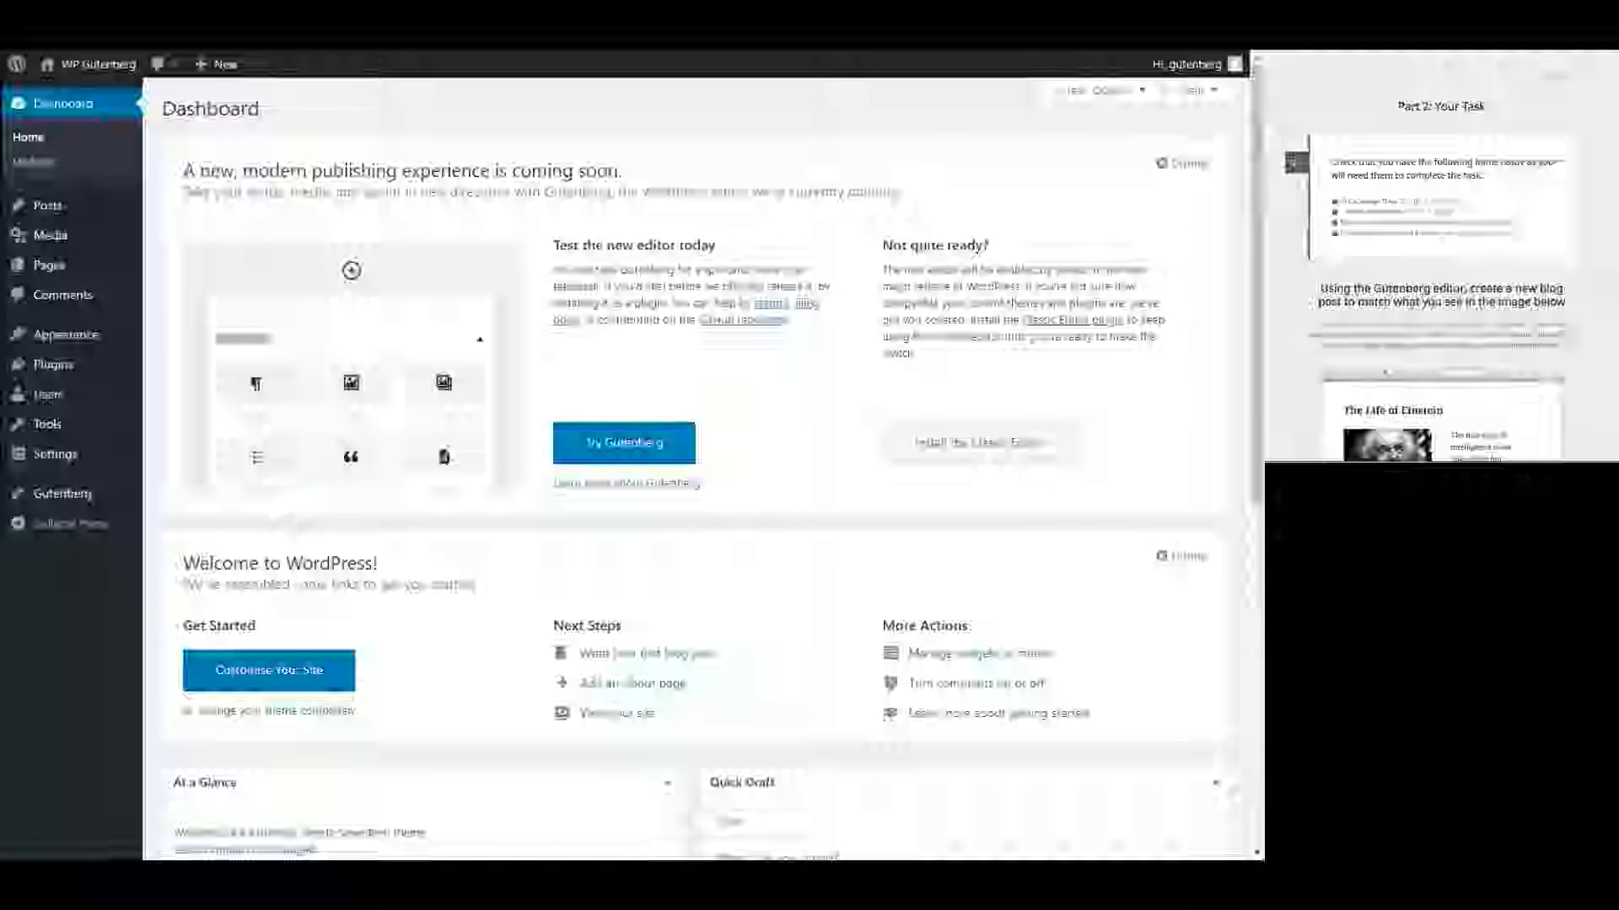
pyautogui.scroll(-5, 1577, 313)
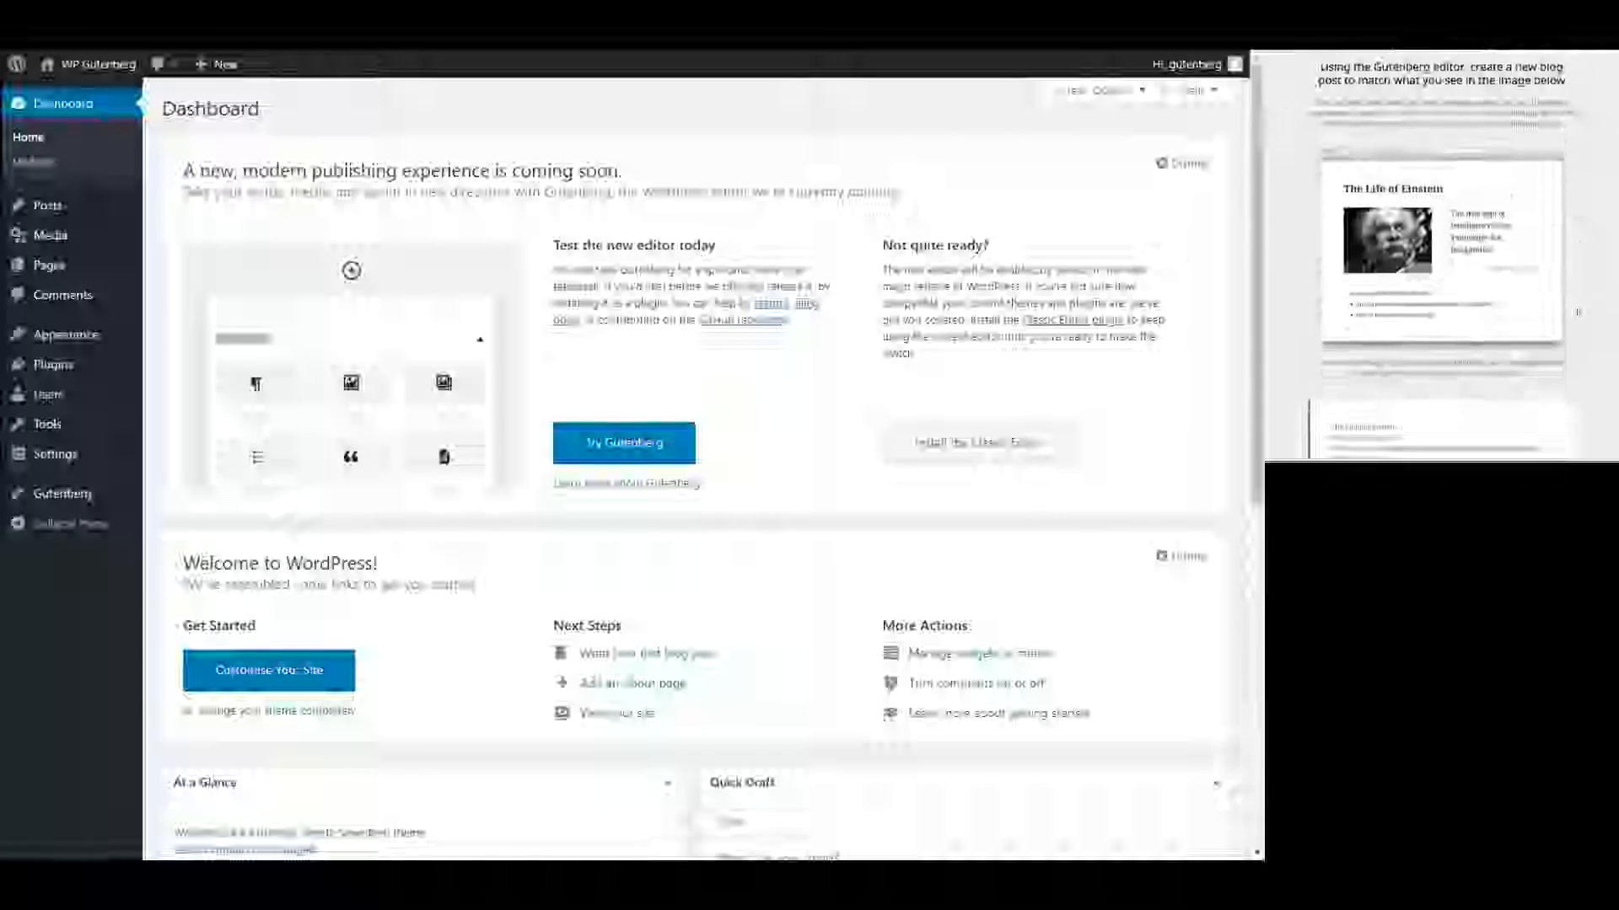
pyautogui.scroll(5, 1577, 313)
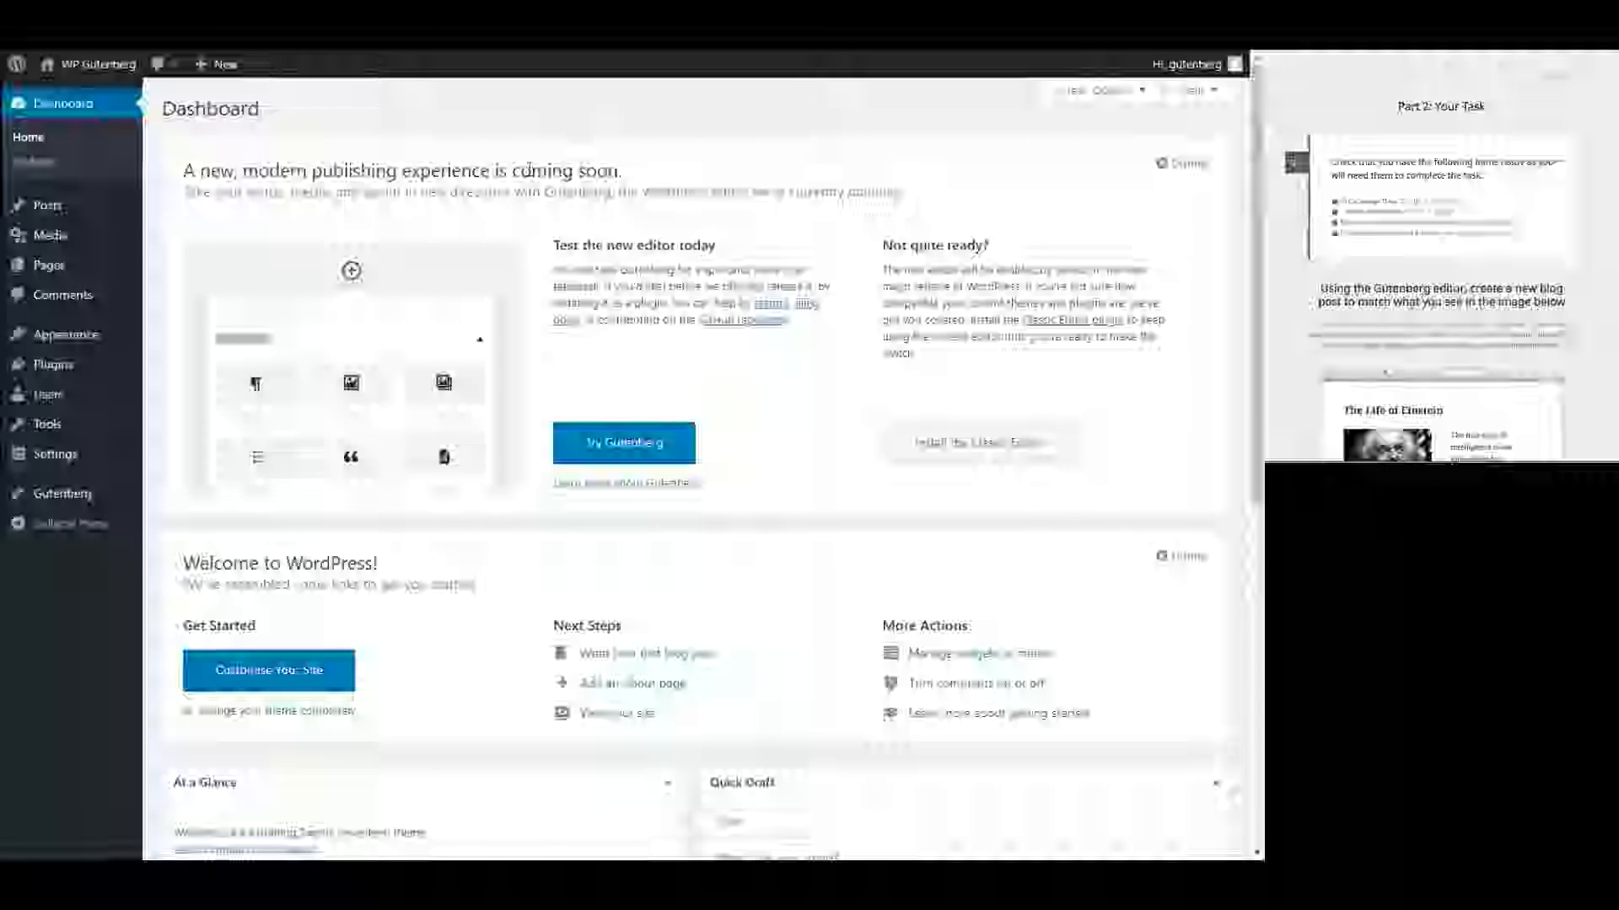
# - Look through the site's About page, installed plugins, posts, pages and front end, and return to the dashboard
pyautogui.click(42, 95)
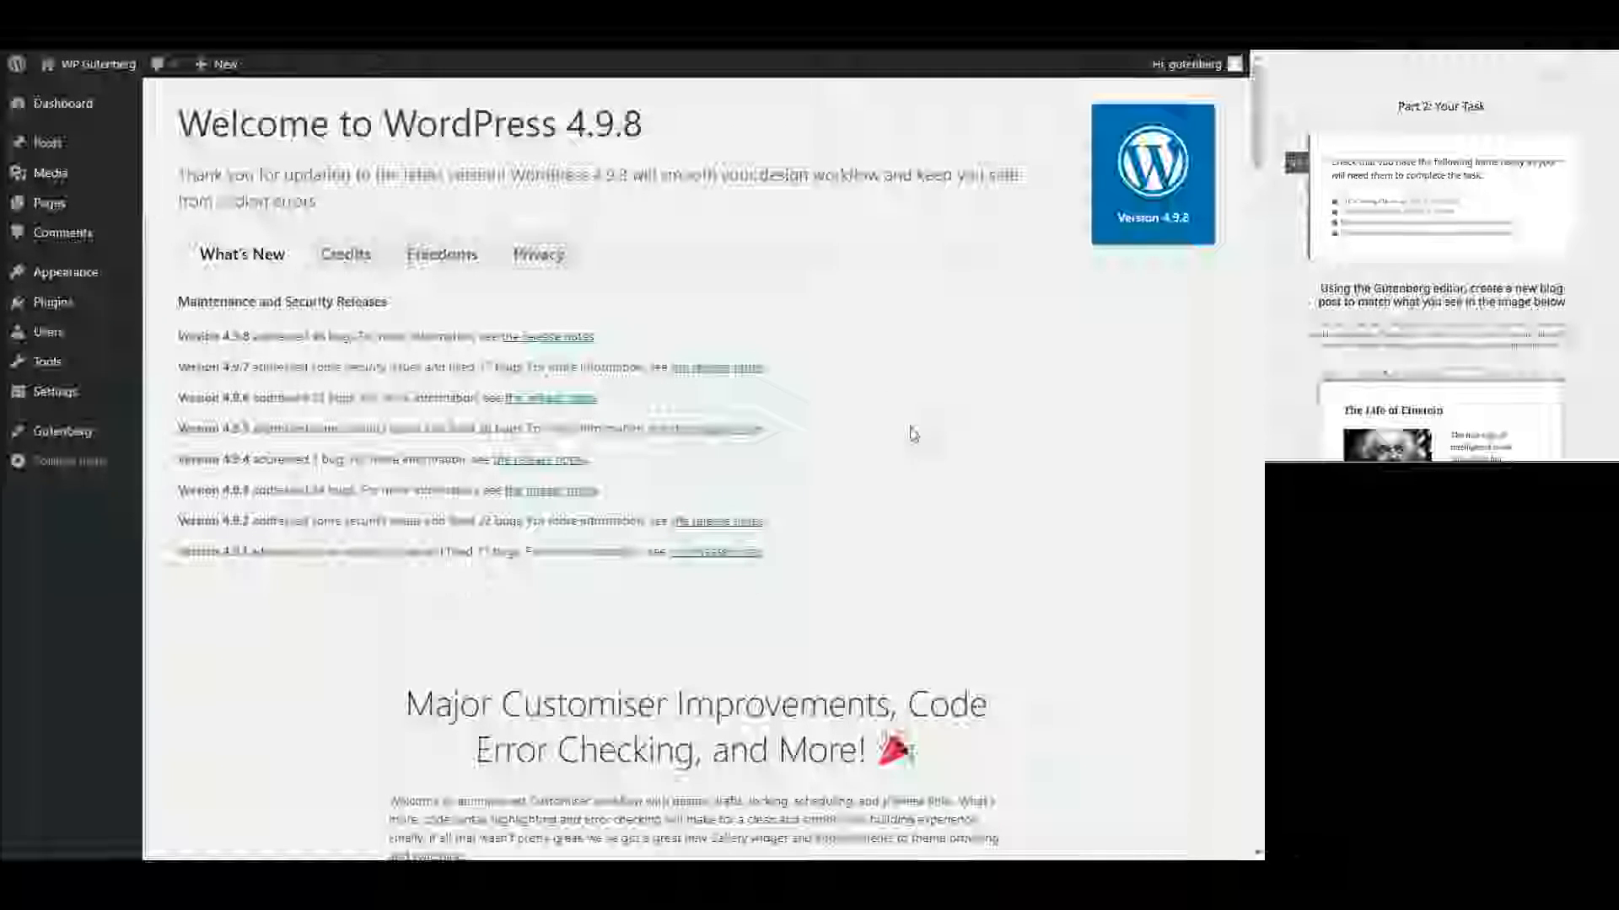
pyautogui.click(66, 316)
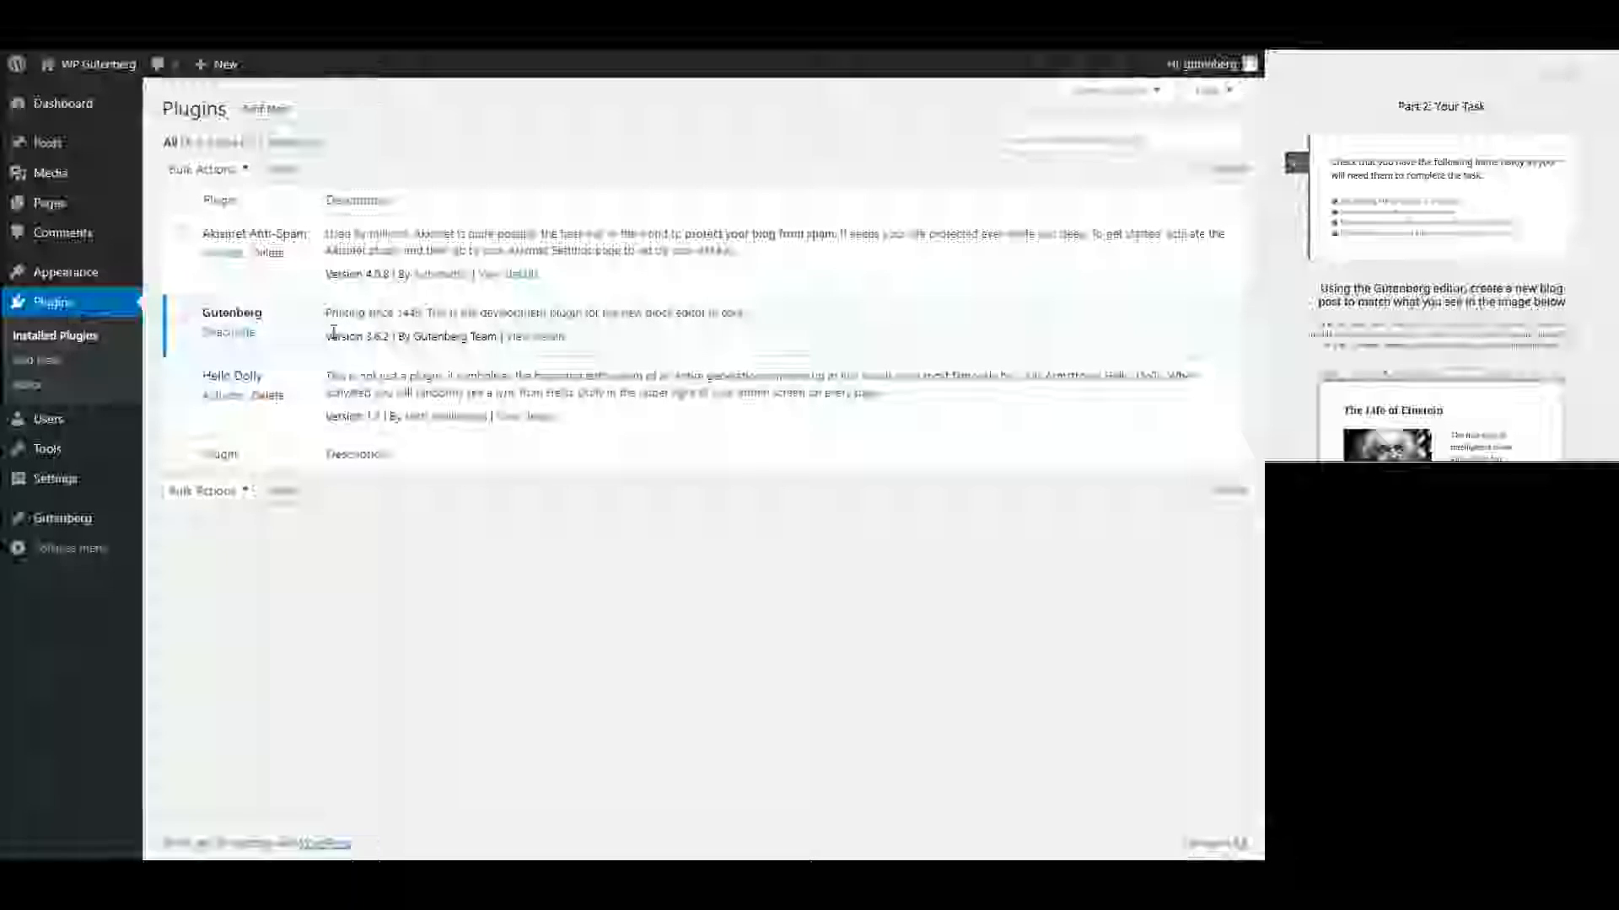
pyautogui.moveTo(88, 148)
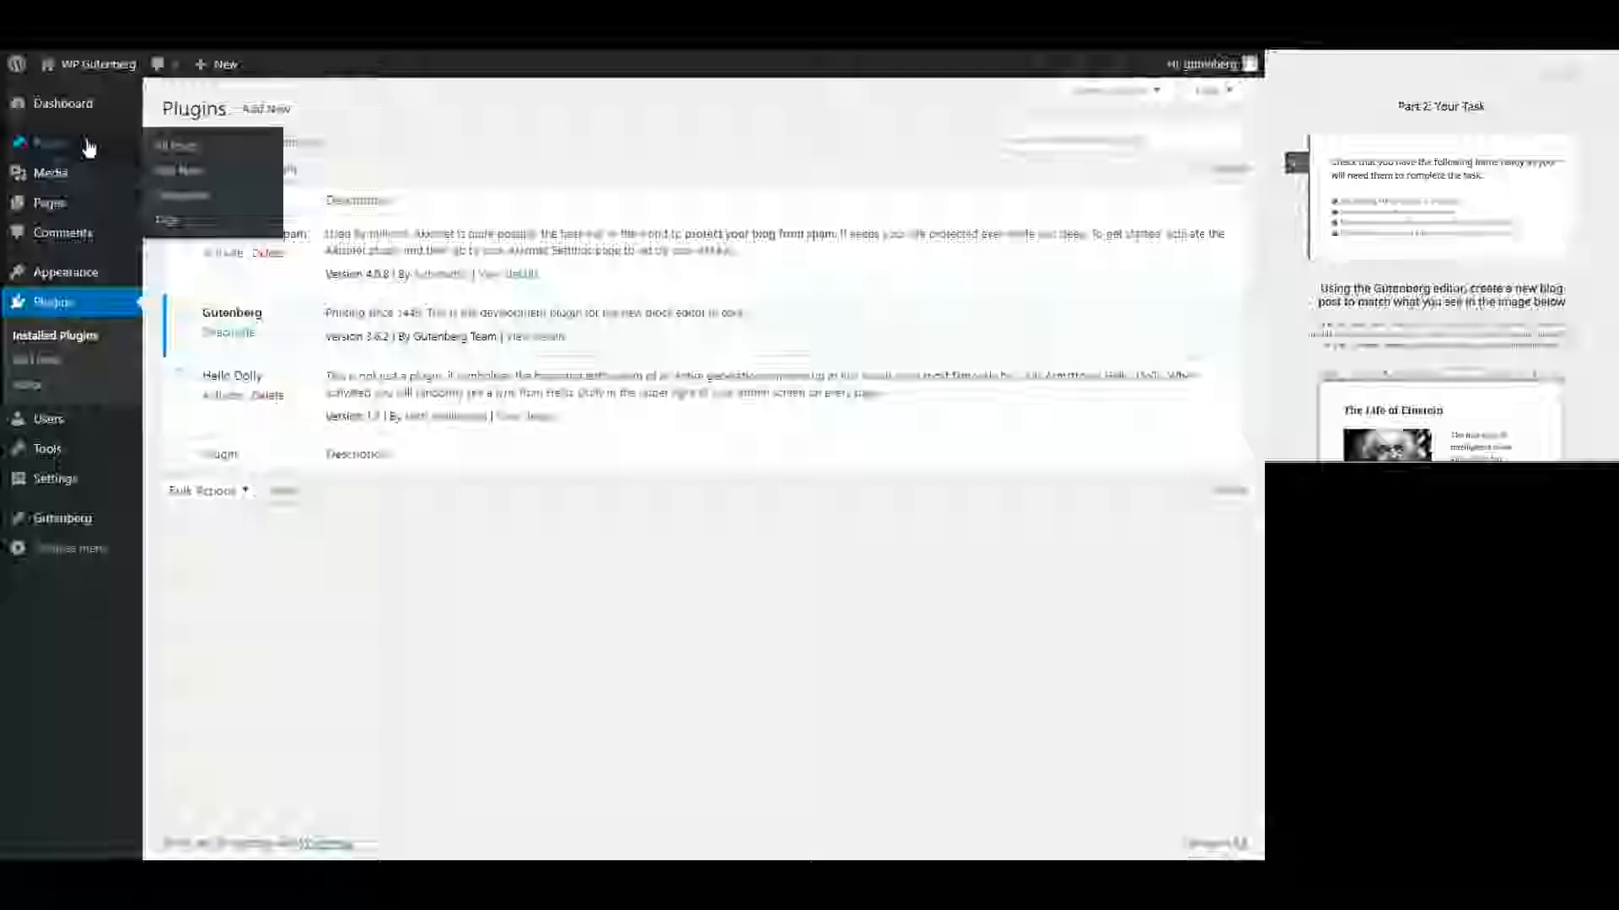
pyautogui.click(88, 145)
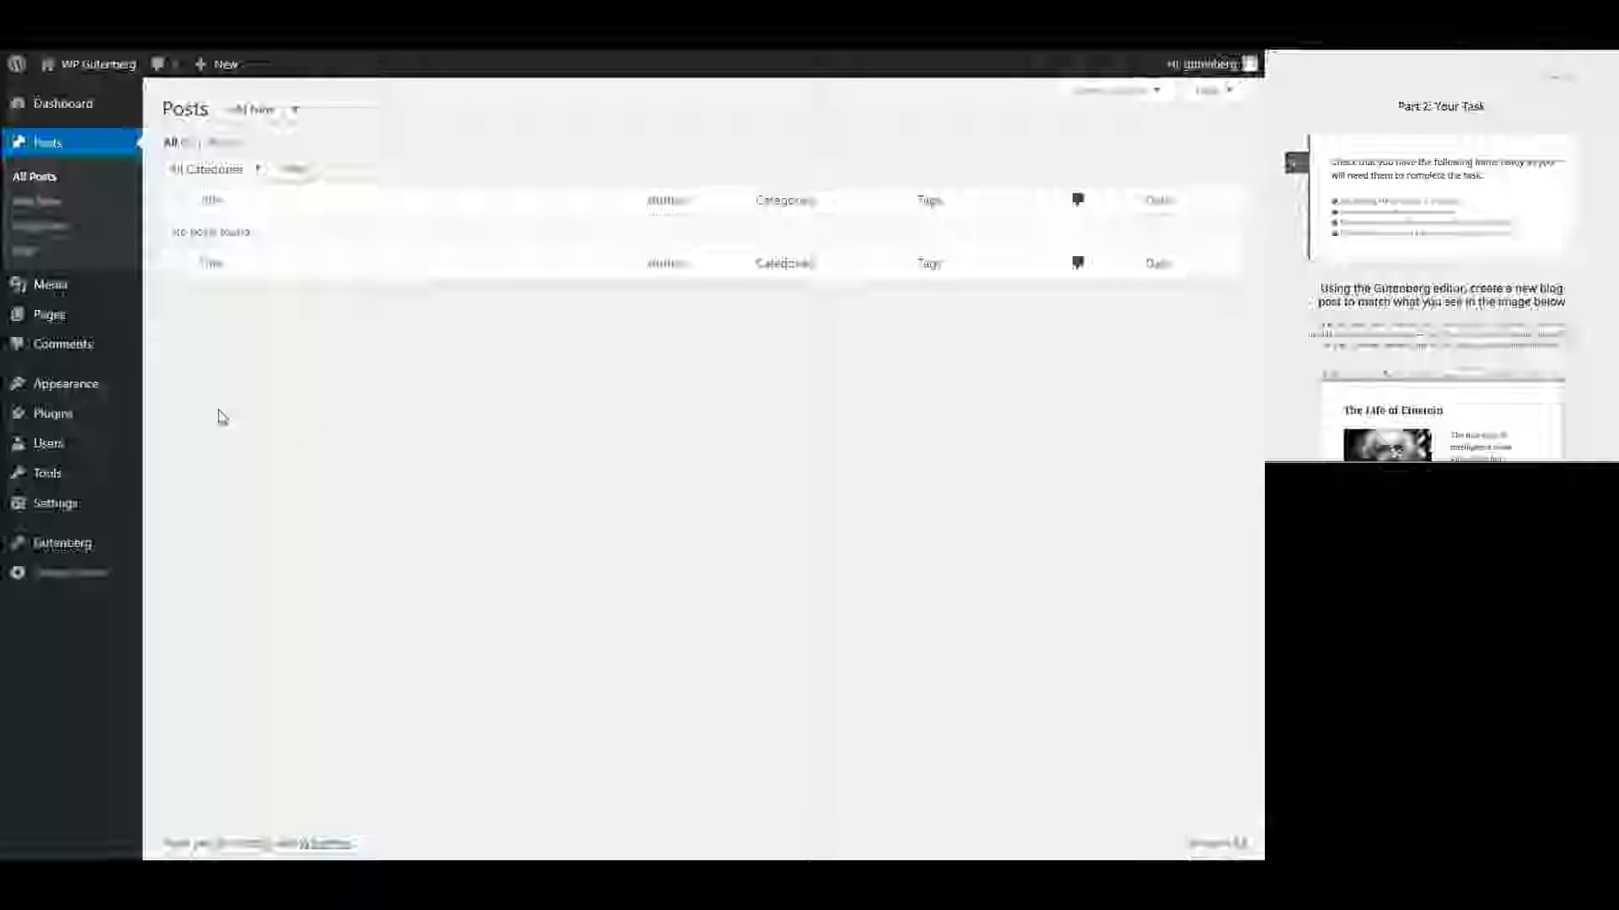
pyautogui.click(74, 314)
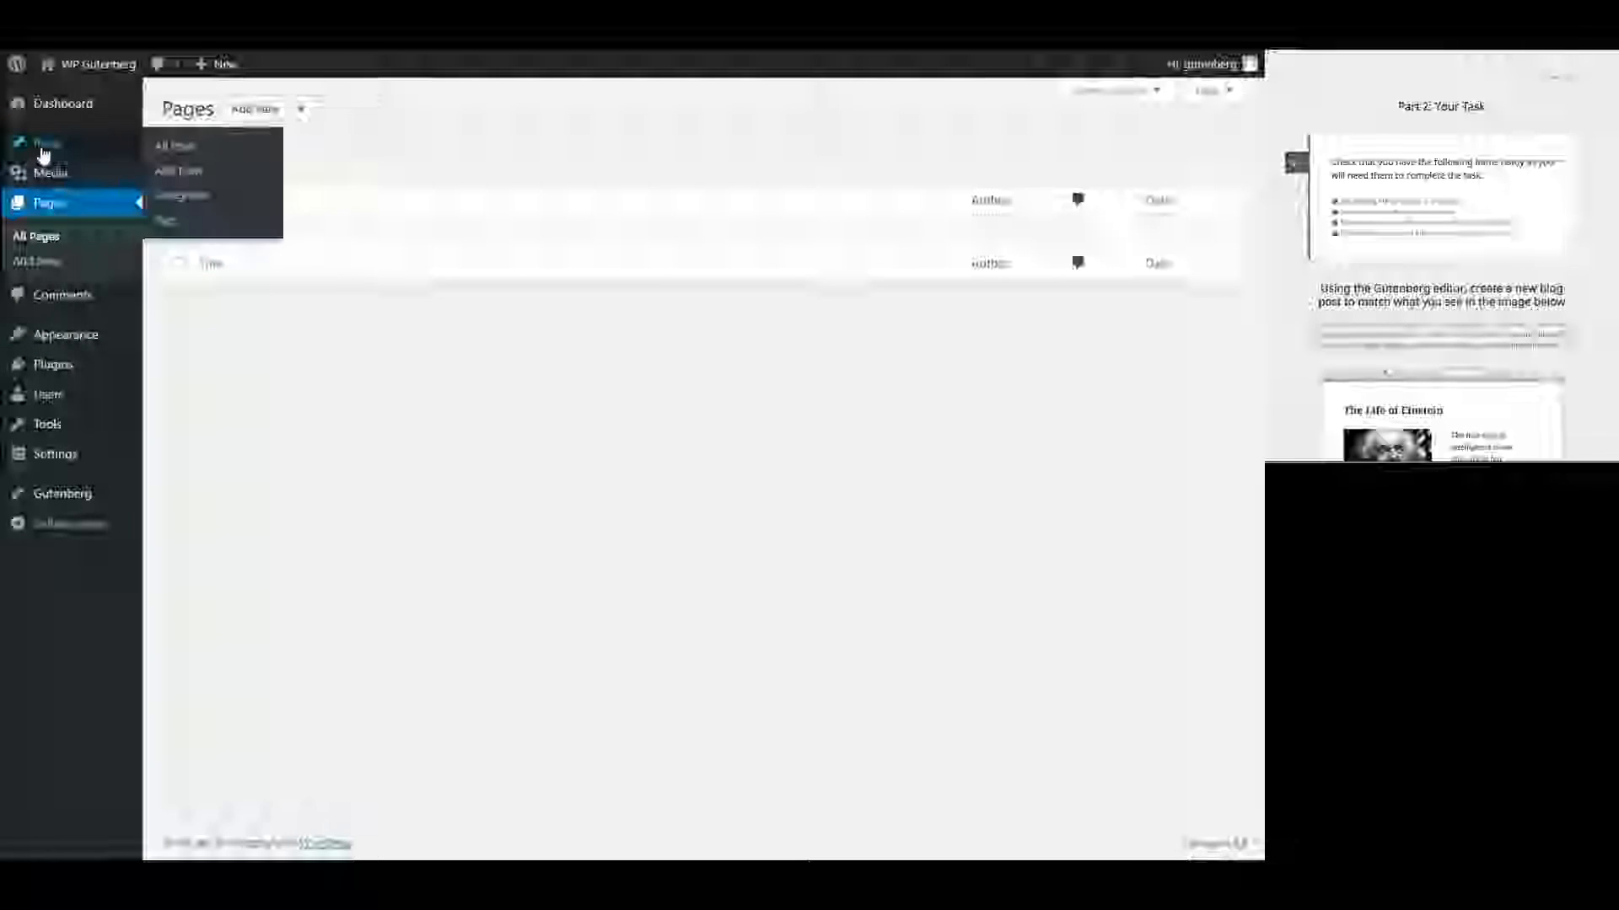
pyautogui.click(62, 99)
pyautogui.click(97, 64)
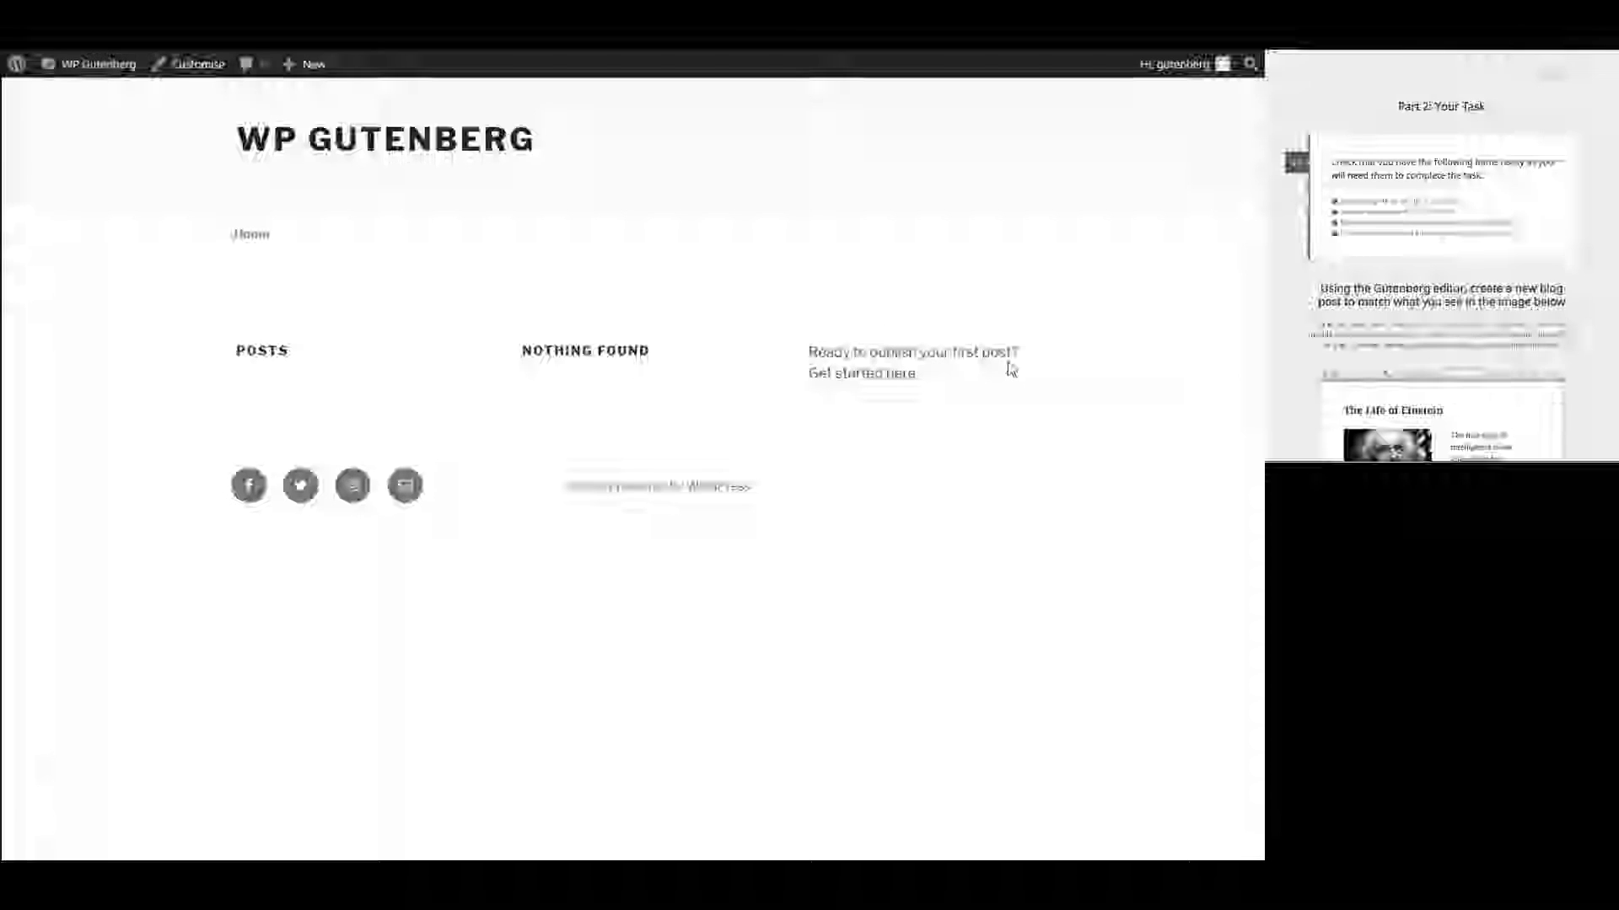
pyautogui.hotkey('ctrl', 'Tab')
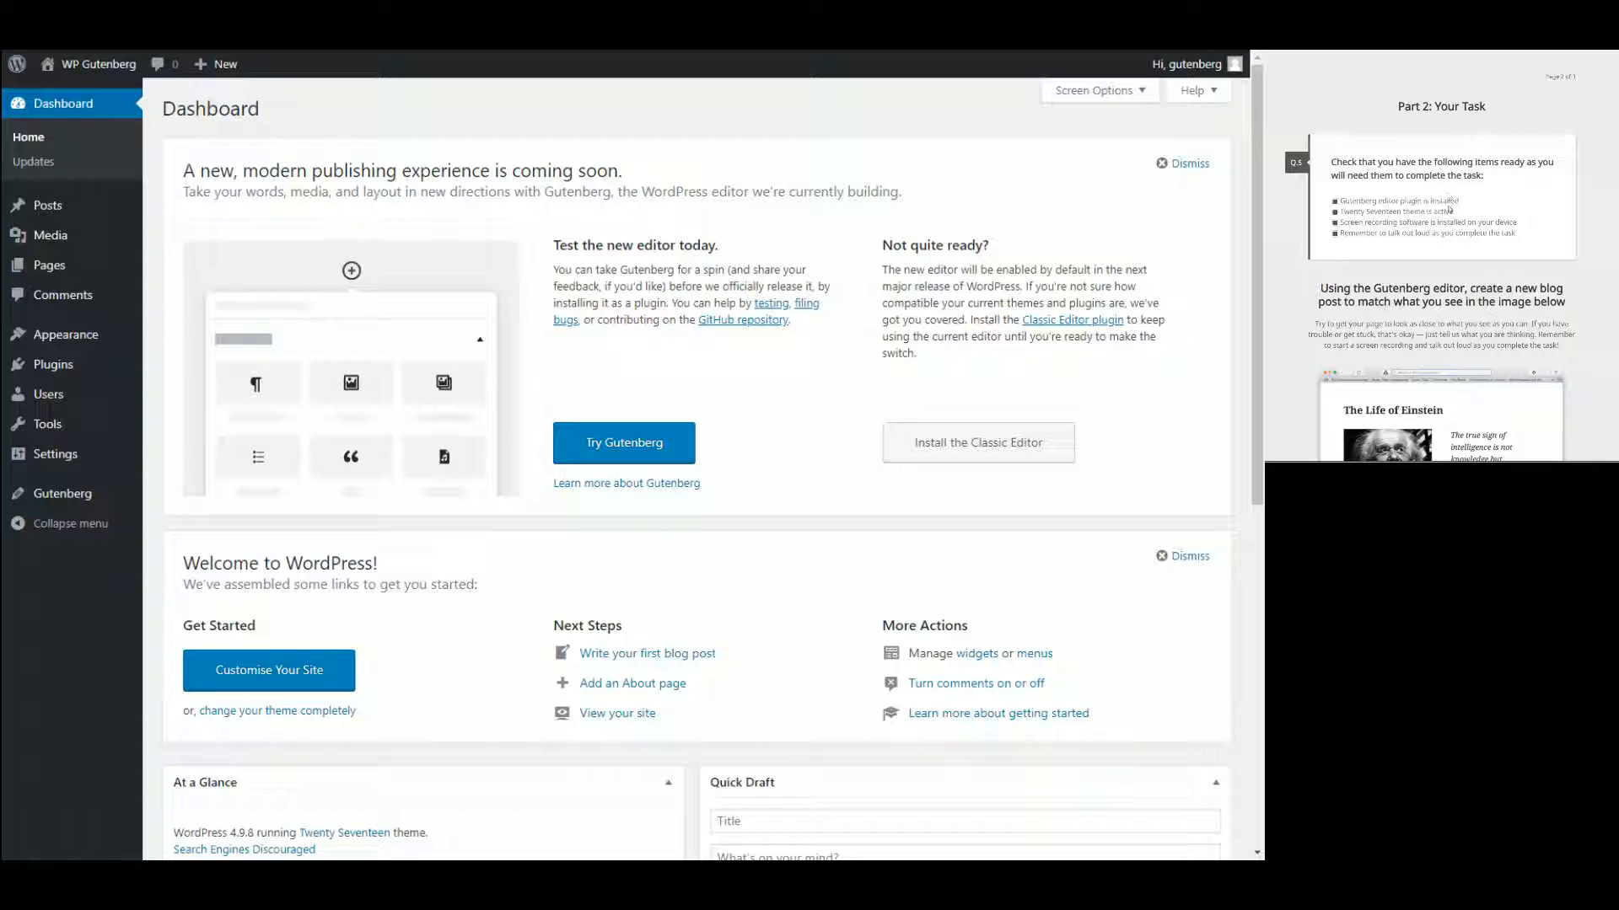
# - Check the task brief's example layout and start a new blog post in the Gutenberg editor
pyautogui.click(1342, 203)
pyautogui.scroll(-5, 1461, 294)
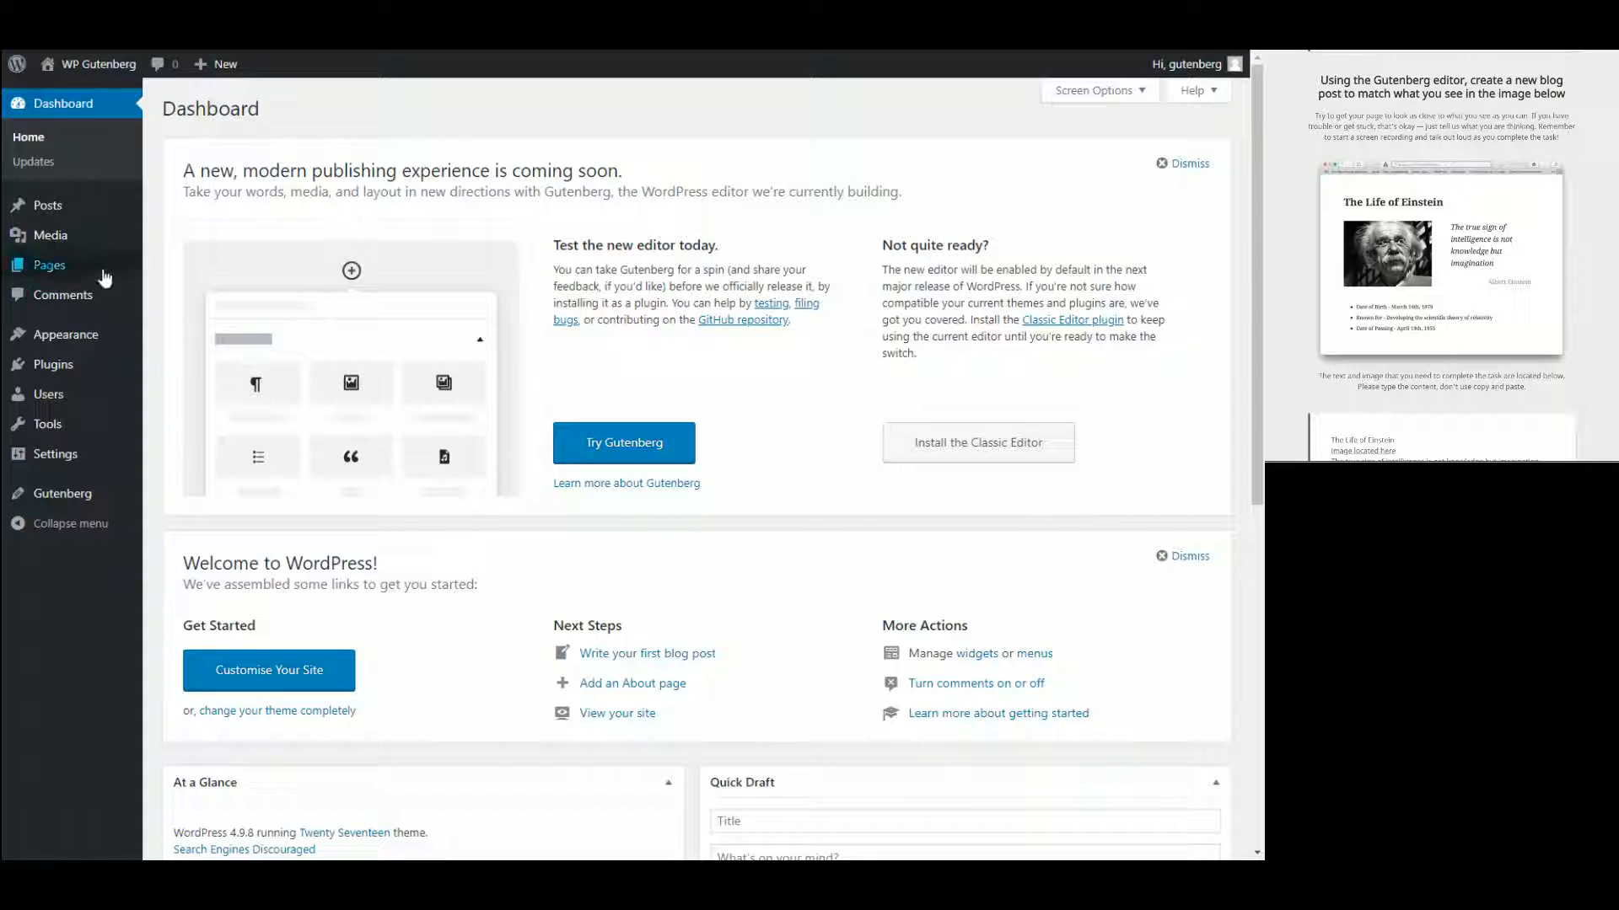
pyautogui.click(65, 210)
pyautogui.click(261, 123)
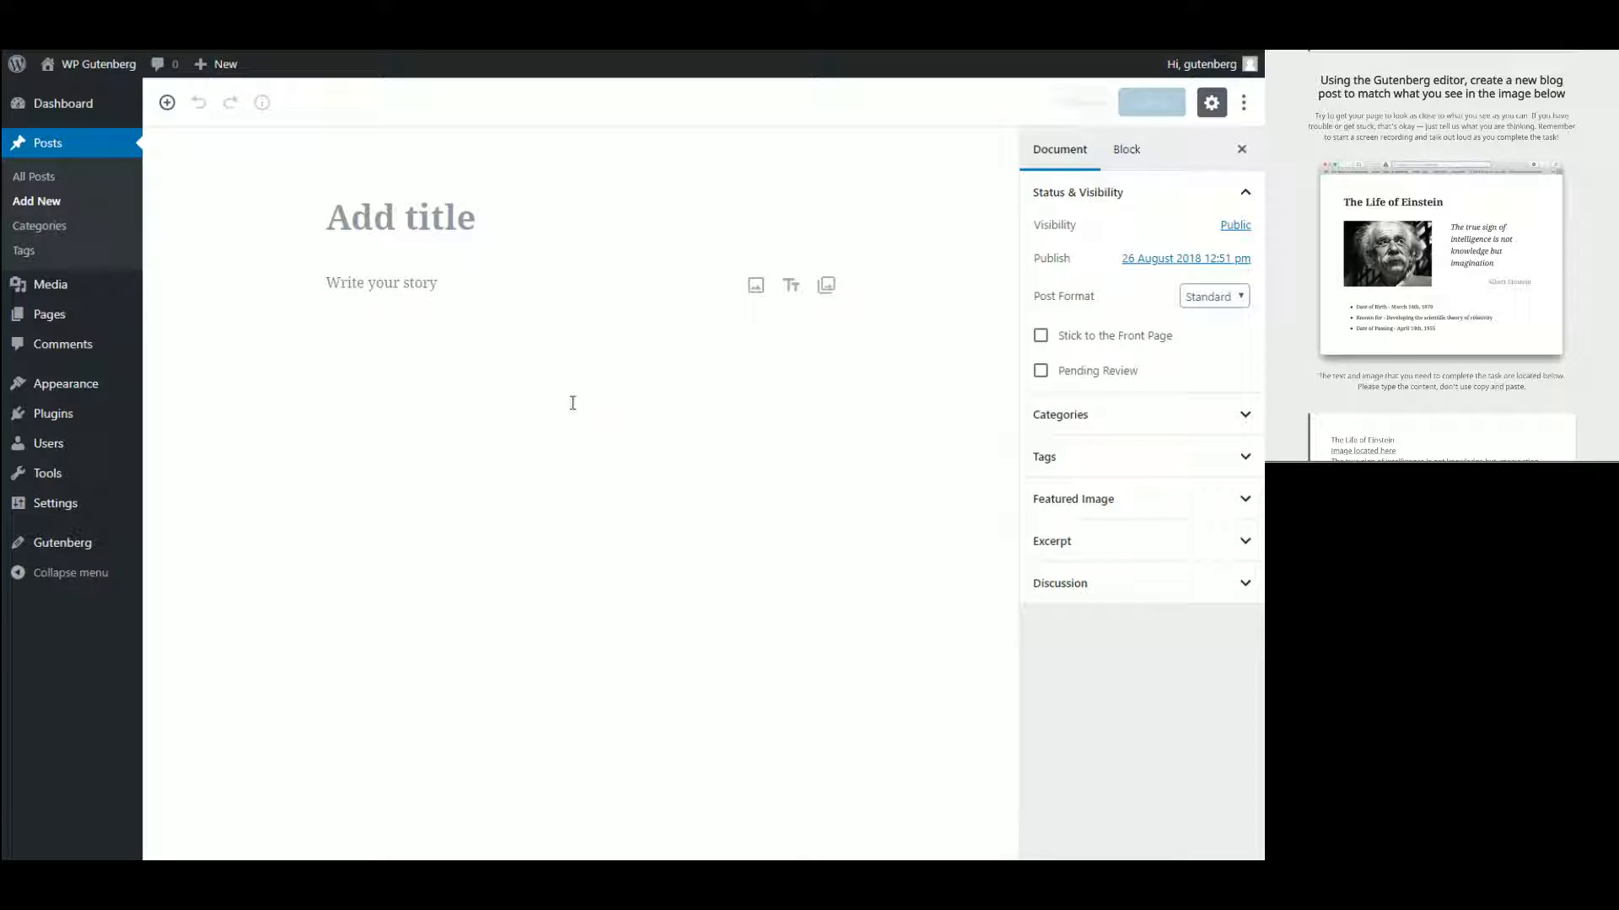
# - Title the new post "The Life of Einstein"
pyautogui.click(474, 223)
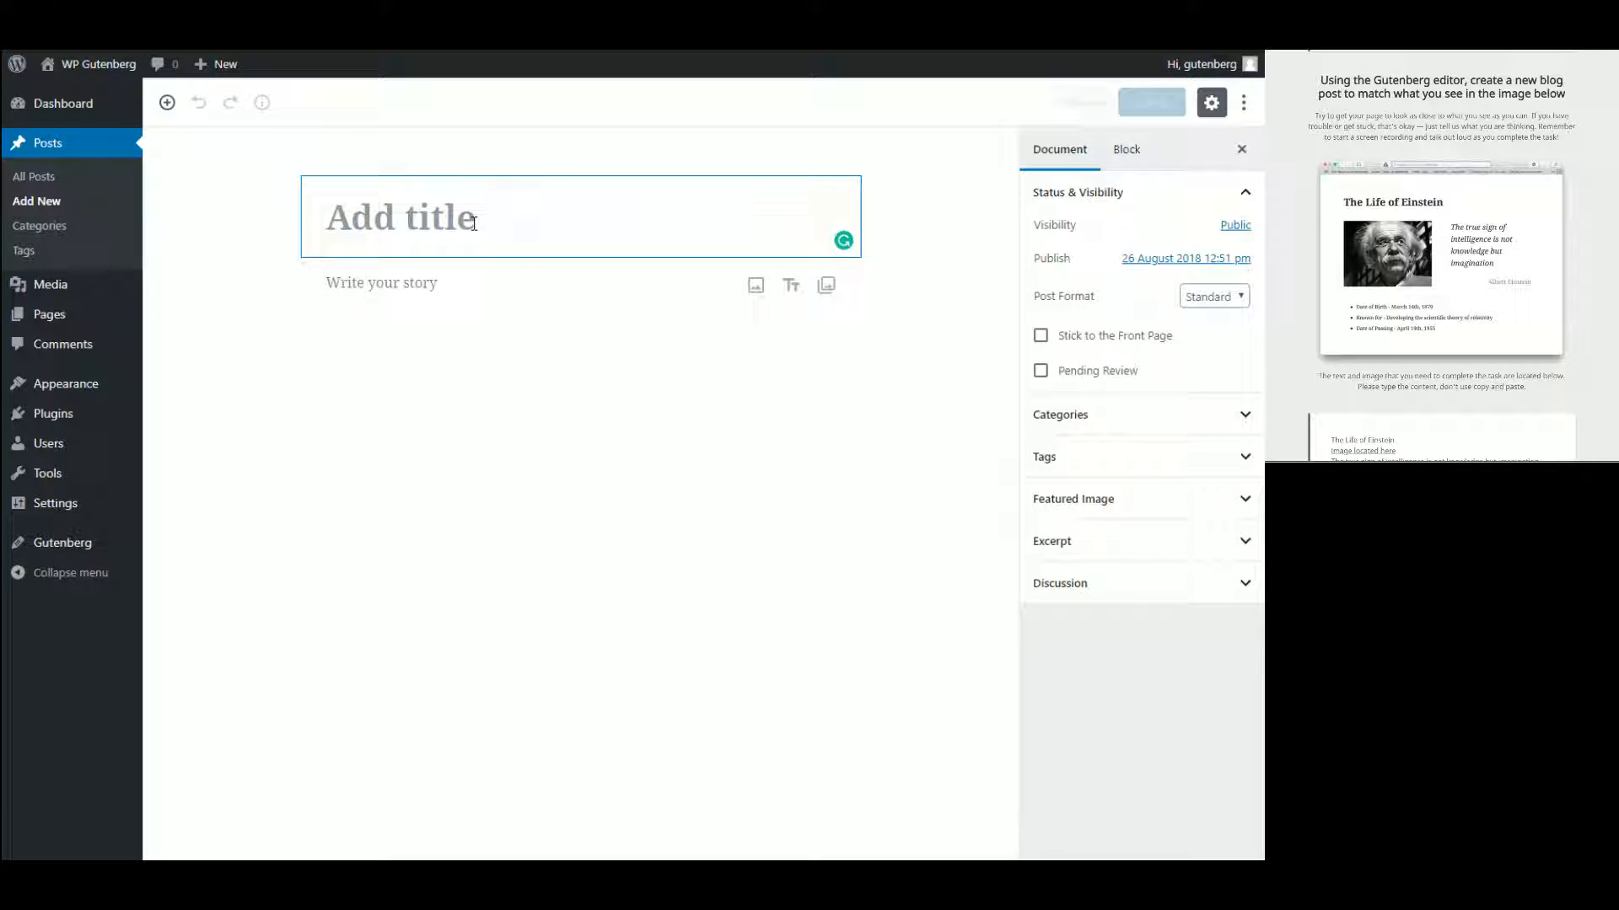
pyautogui.write('The ')
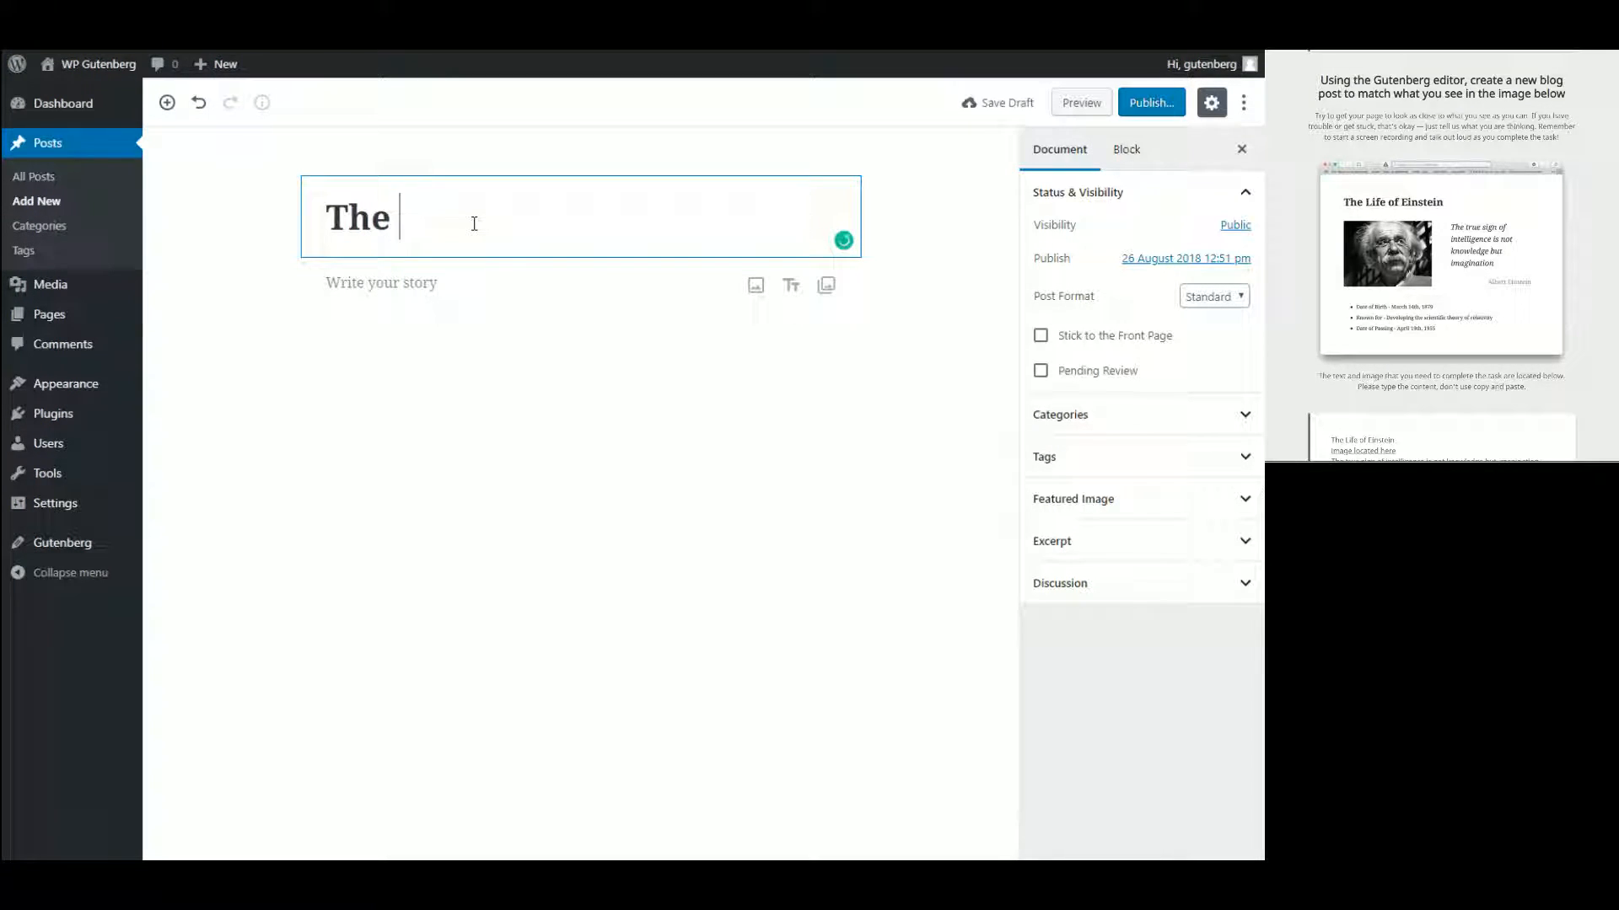
pyautogui.write('Life of Einstein')
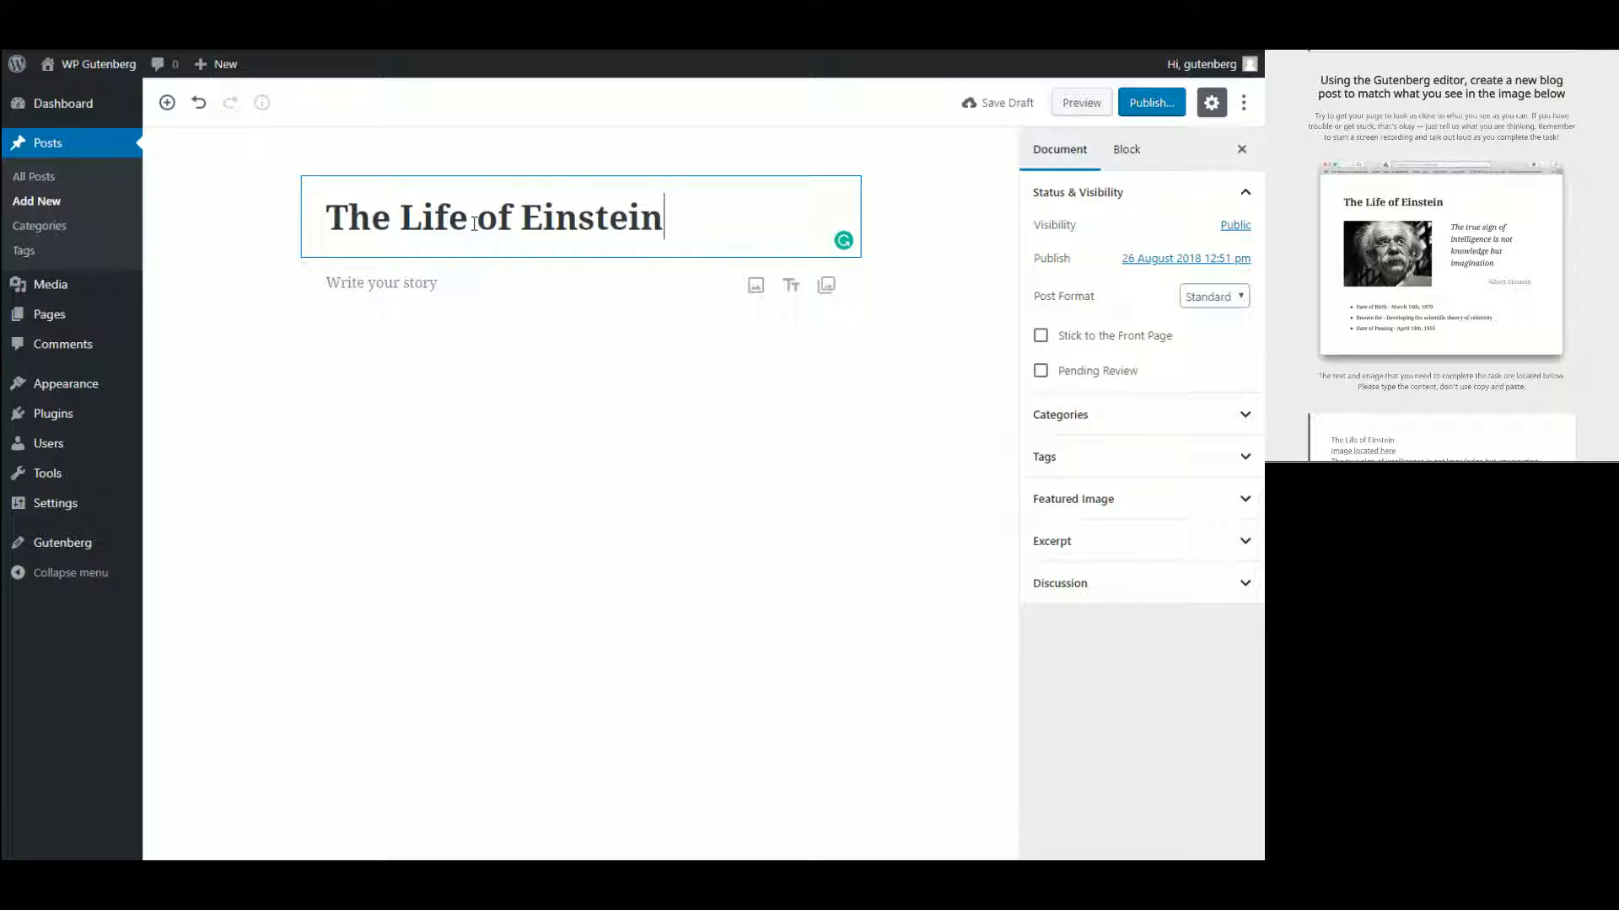
# - Read the brief's typing instruction and source text, view the linked Einstein image and return to the brief
pyautogui.moveTo(1362, 387); pyautogui.dragTo(1534, 388)
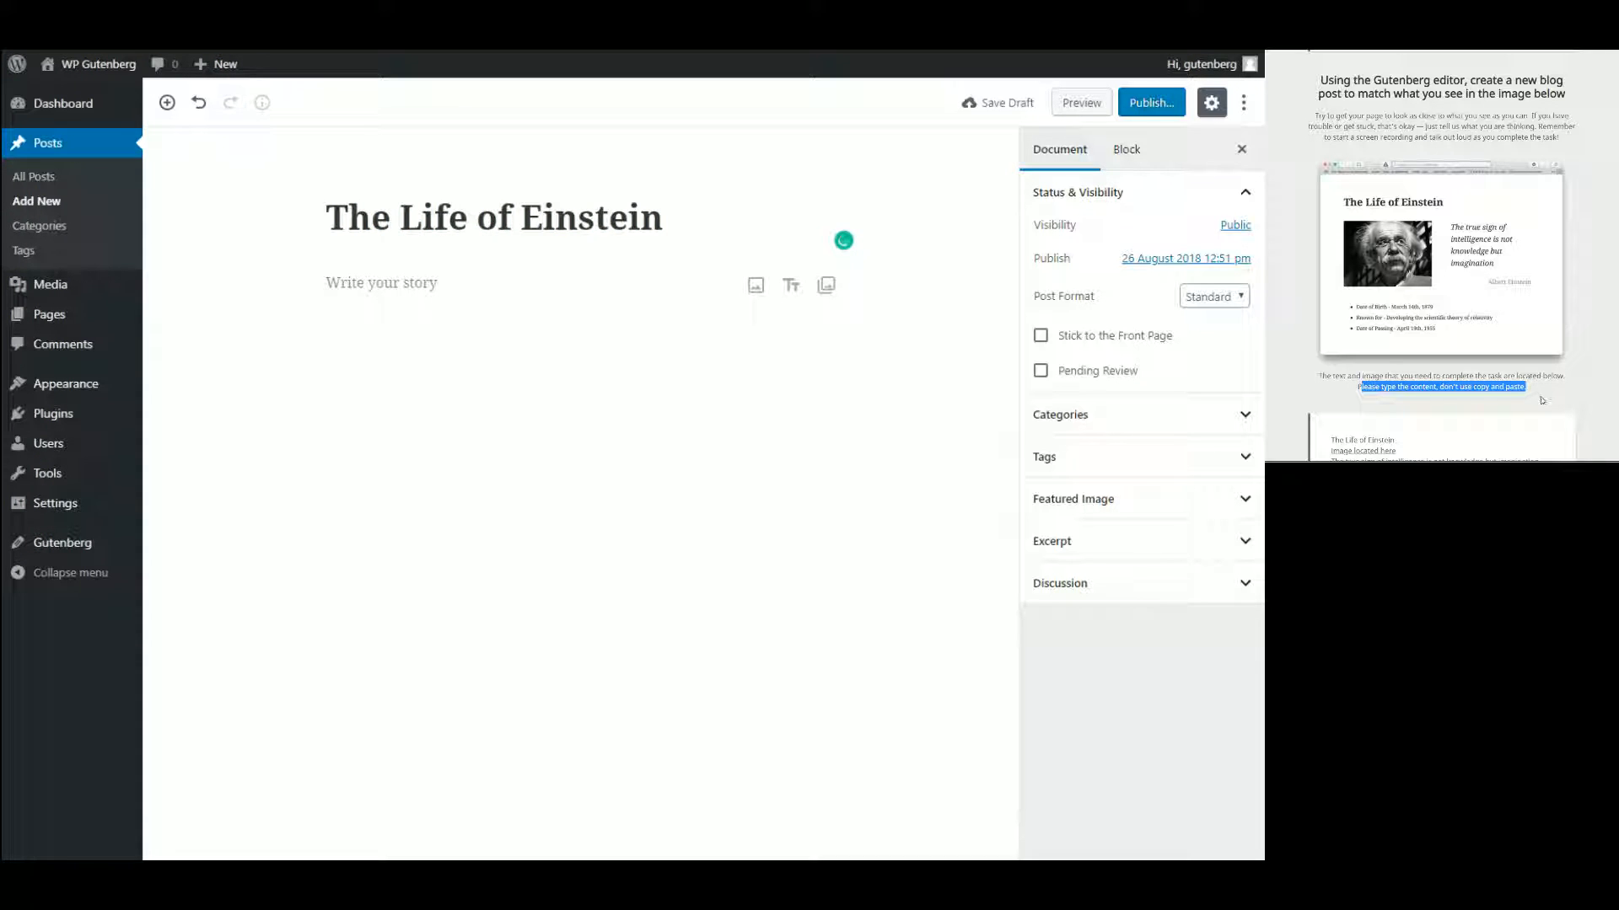
pyautogui.click(1541, 401)
pyautogui.scroll(-1, 1542, 401)
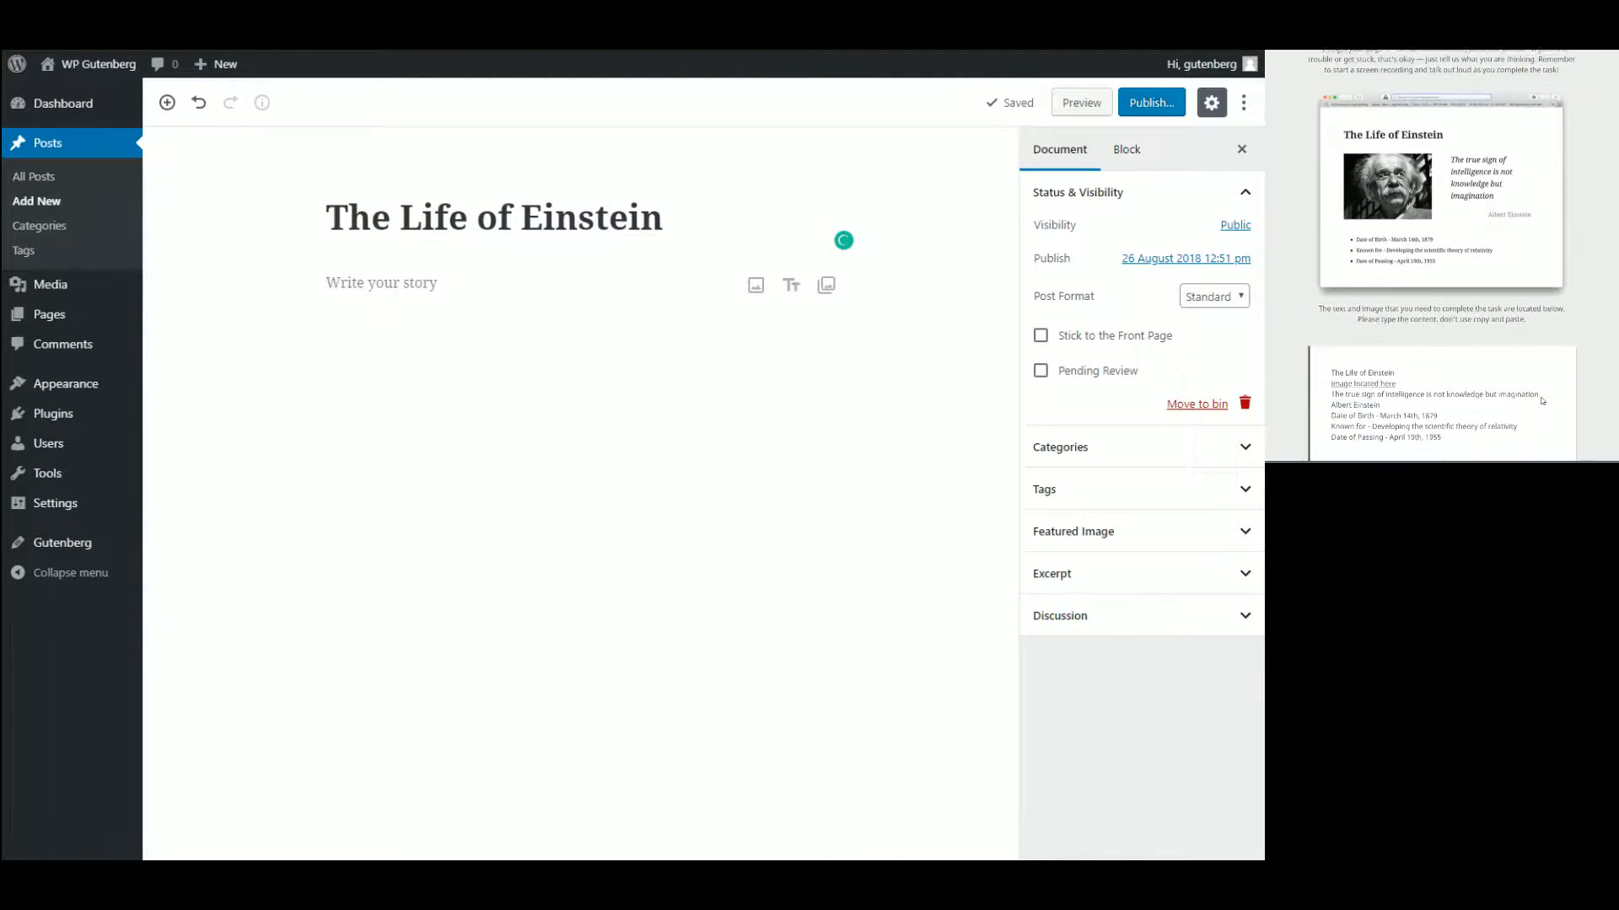
pyautogui.moveTo(1443, 416); pyautogui.dragTo(1326, 358)
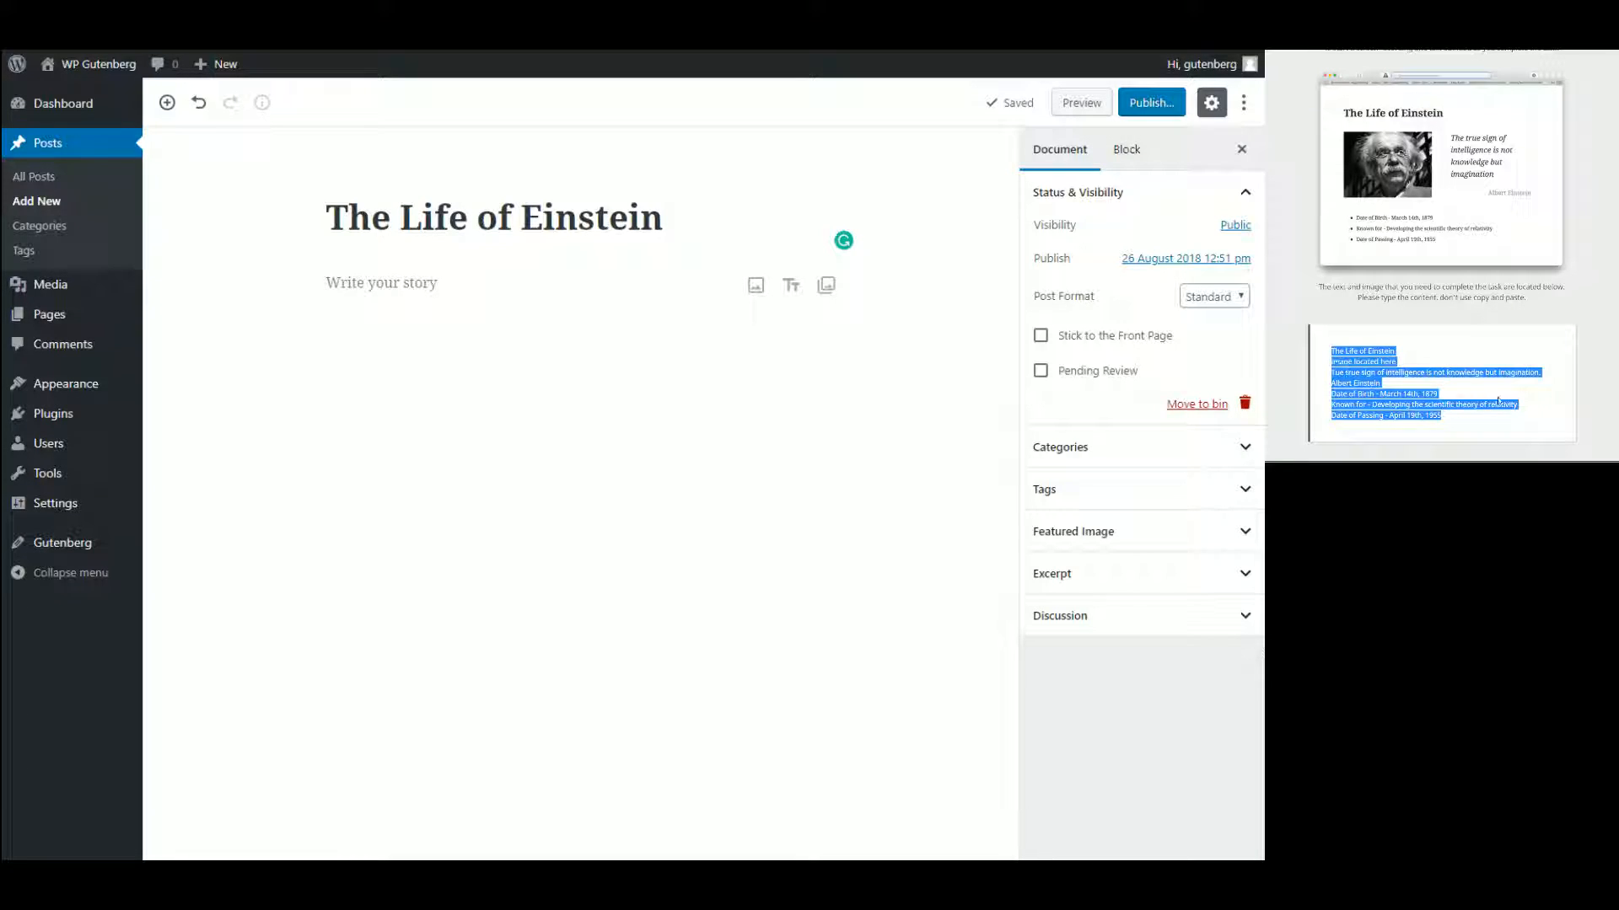
pyautogui.click(1454, 352)
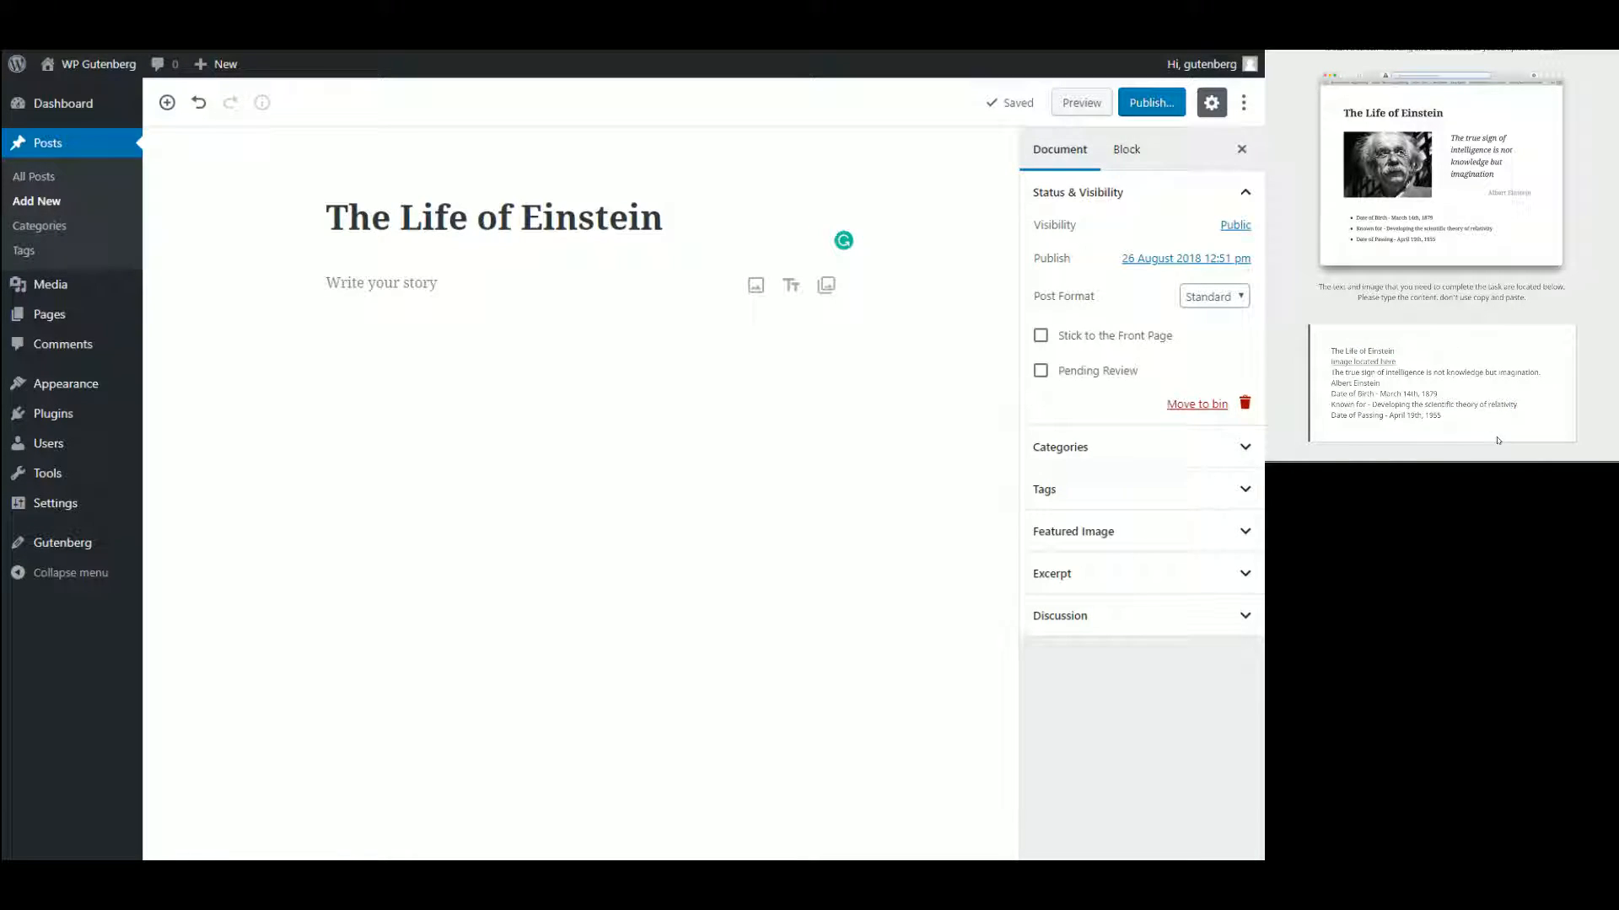
pyautogui.moveTo(1330, 351); pyautogui.dragTo(1397, 354)
pyautogui.click(1439, 363)
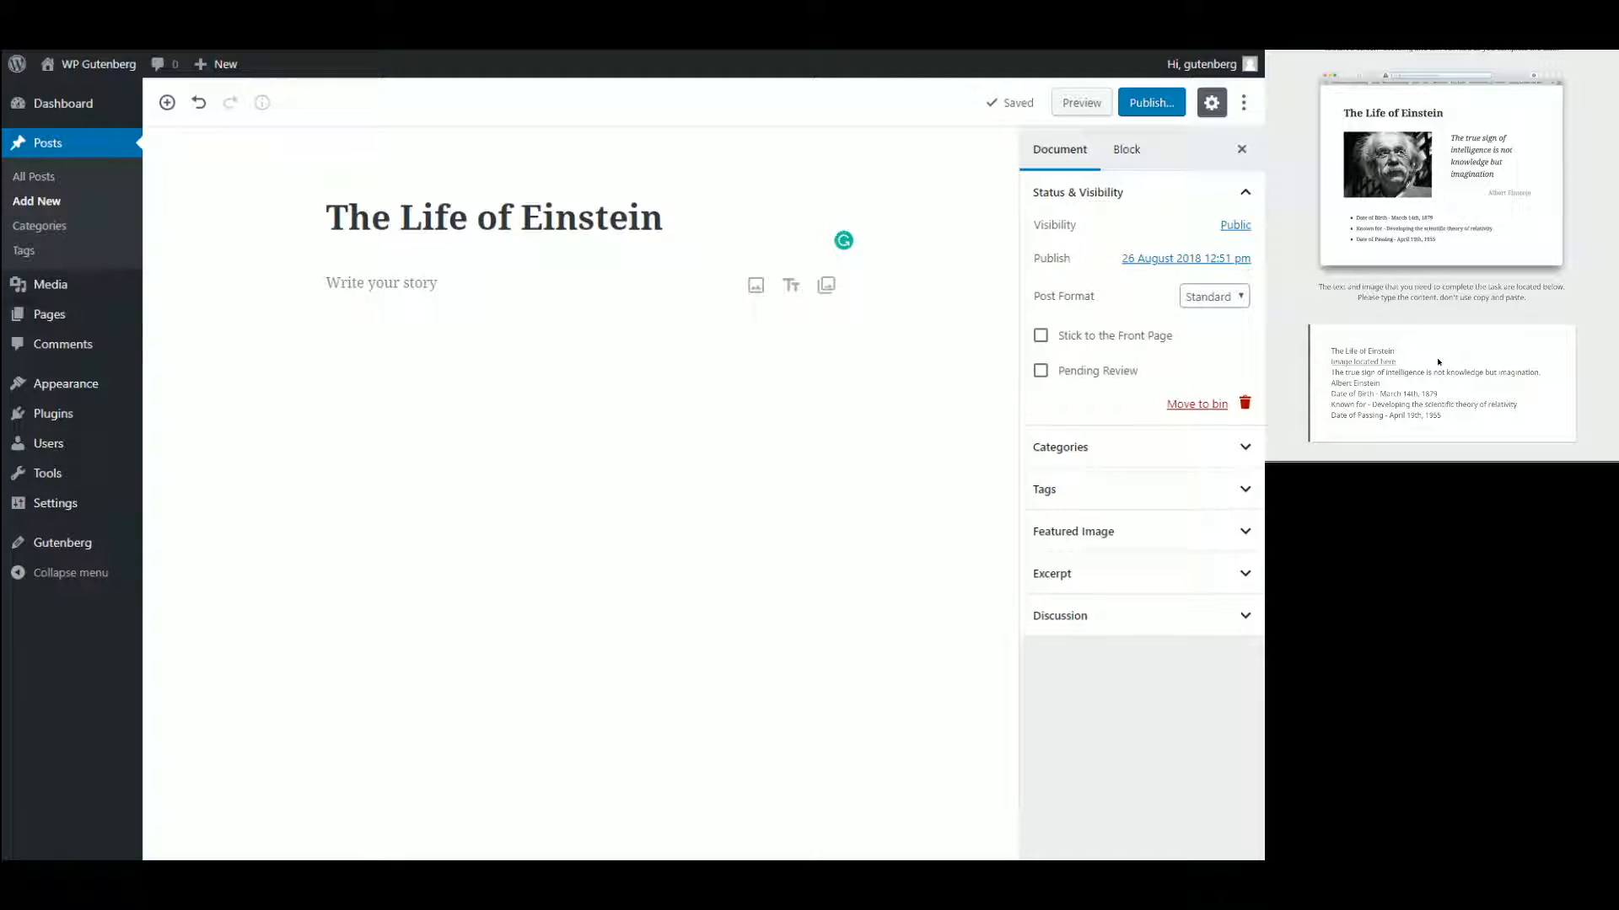
pyautogui.click(1363, 362)
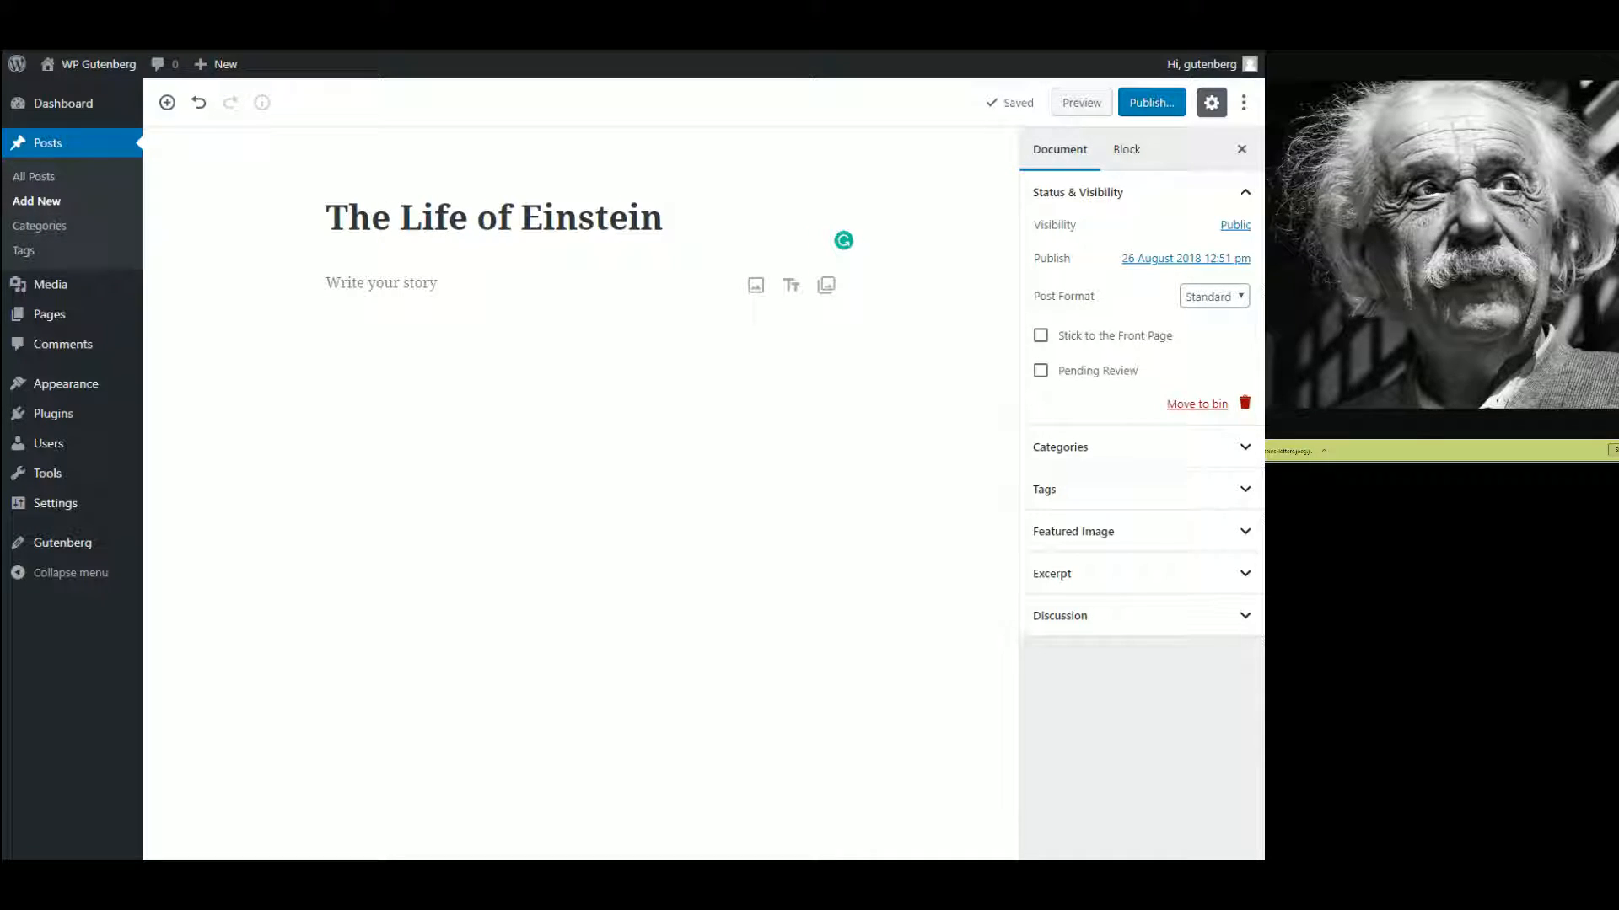
pyautogui.hotkey('alt', 'Left')
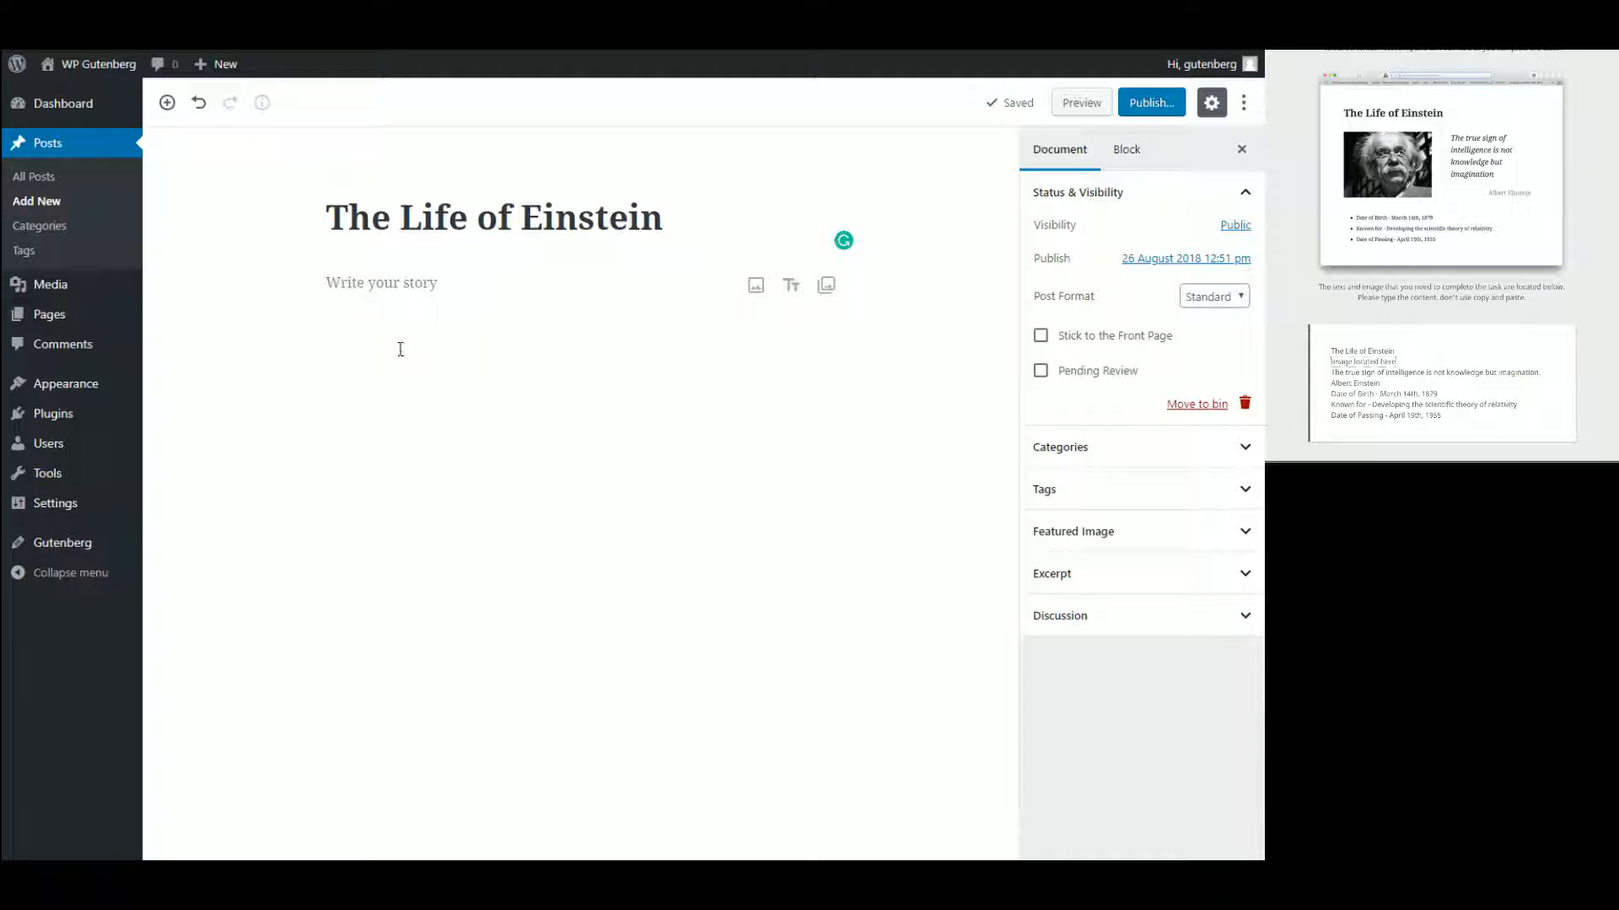
# - Search the block library for "image" from the empty paragraph below the title and clear the search
pyautogui.click(409, 285)
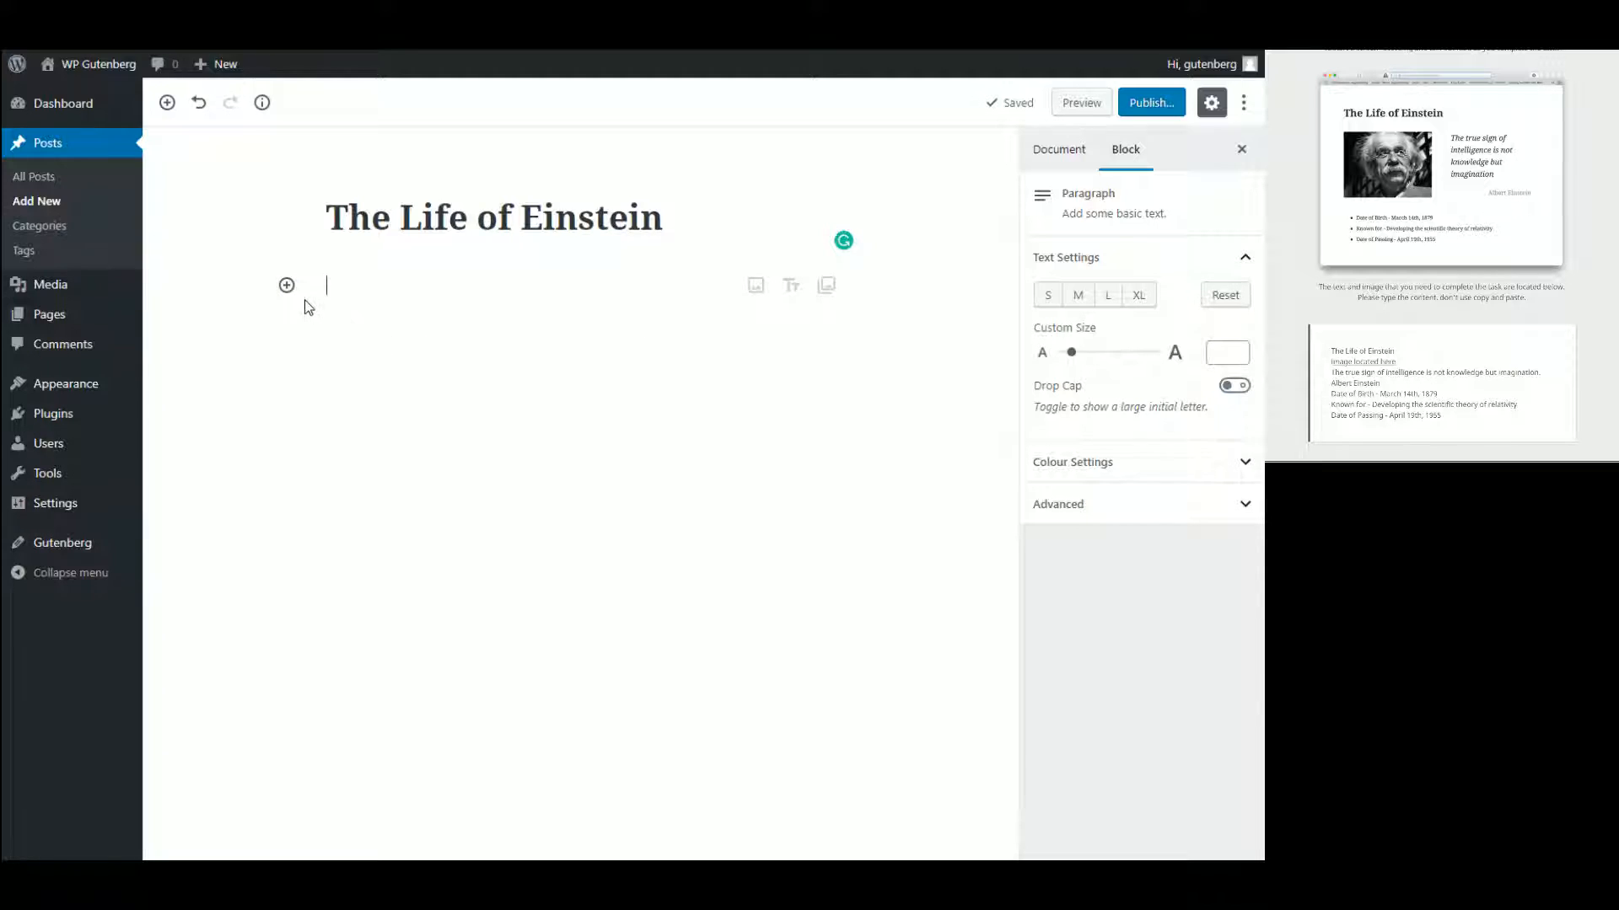
pyautogui.click(287, 286)
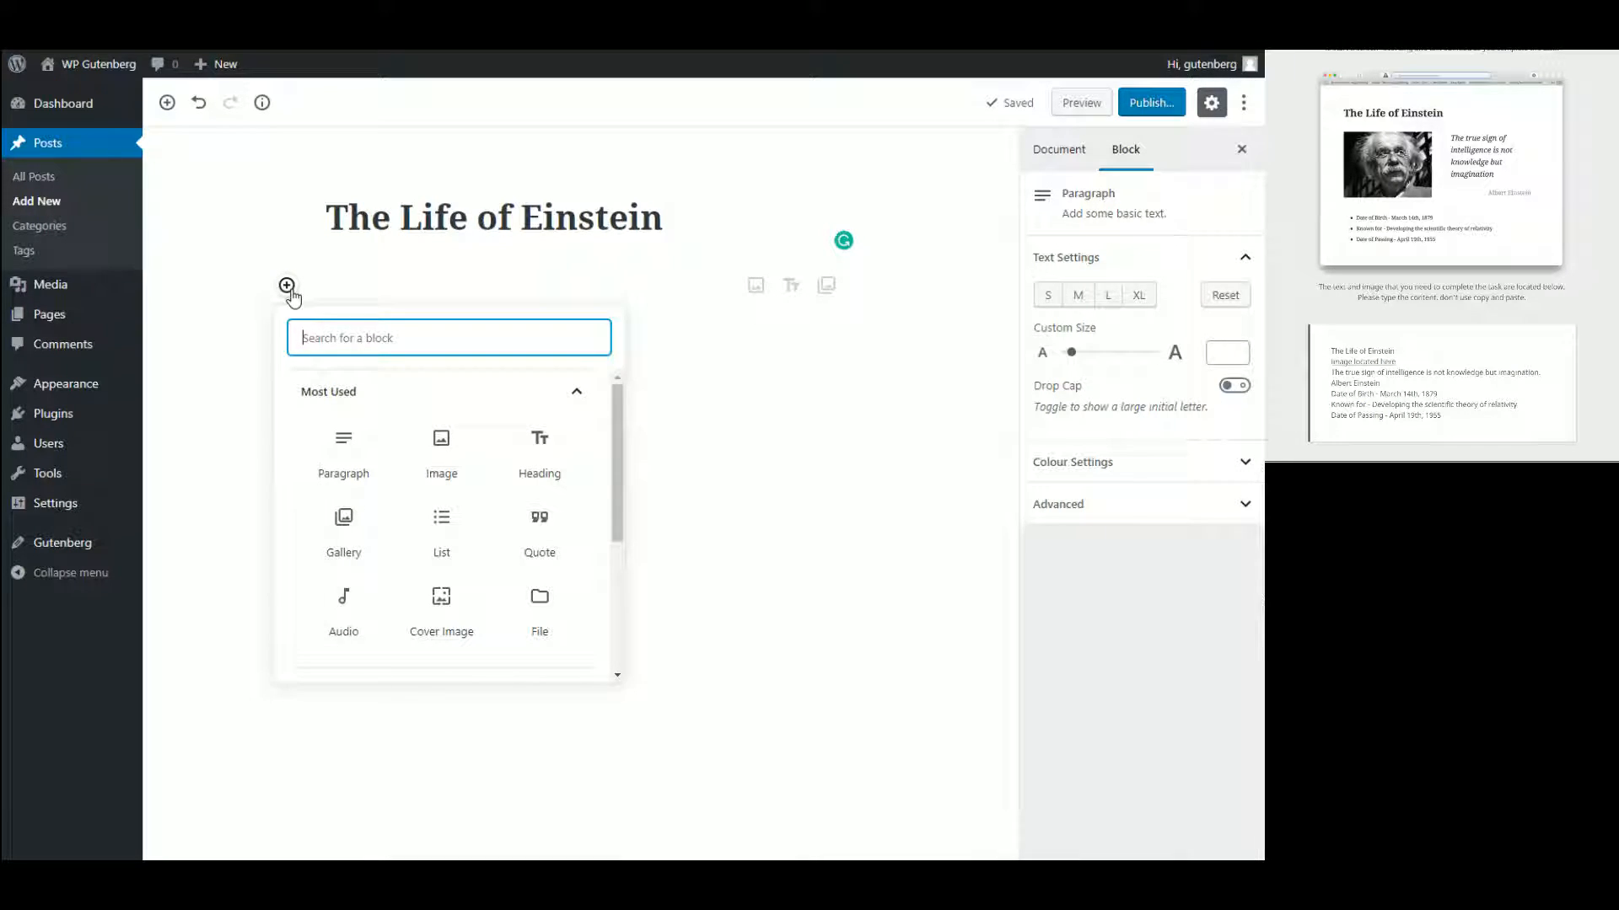
pyautogui.write('image')
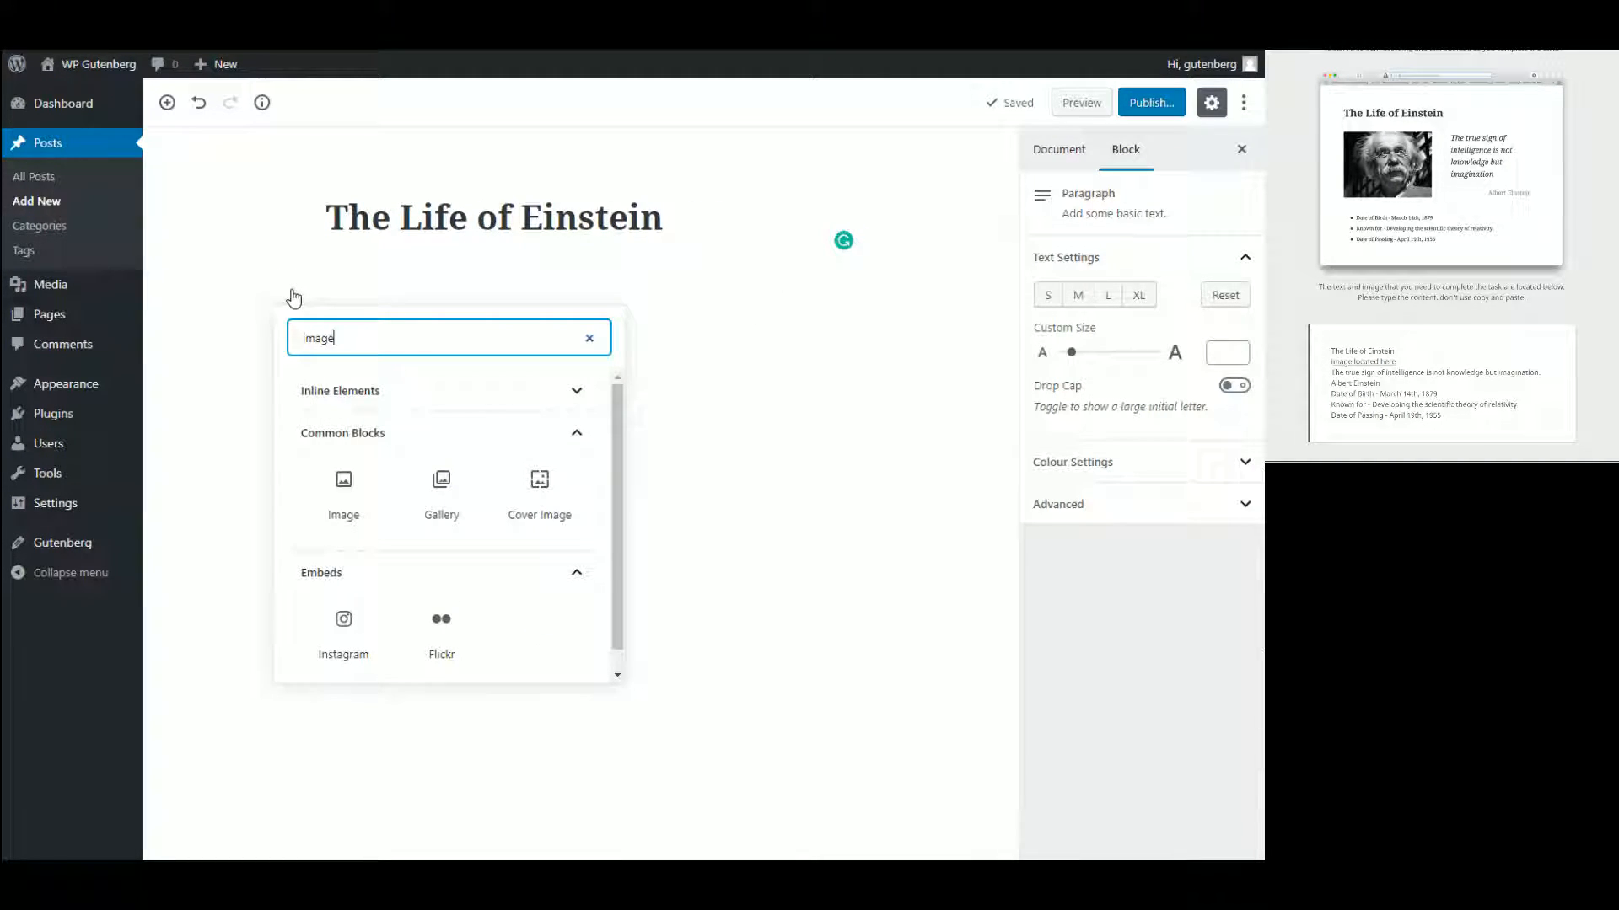
pyautogui.scroll(-1, 463, 561)
pyautogui.scroll(1, 460, 540)
pyautogui.press('BackSpace')
pyautogui.press('BackSpace')
pyautogui.press('BackSpace')
pyautogui.press('BackSpace')
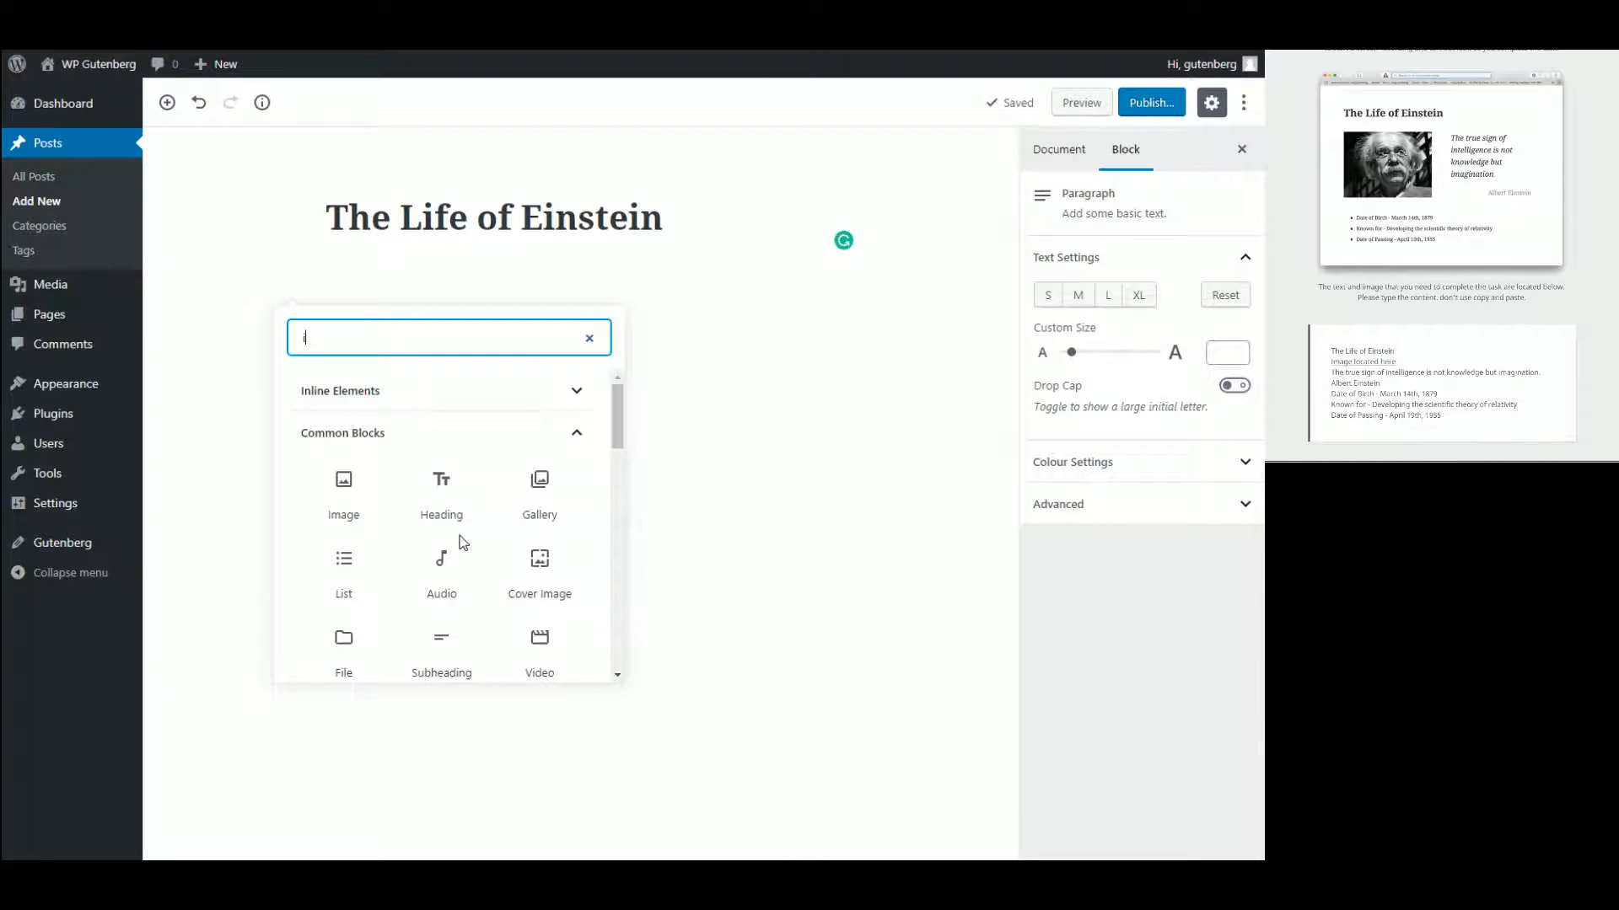
pyautogui.press('BackSpace')
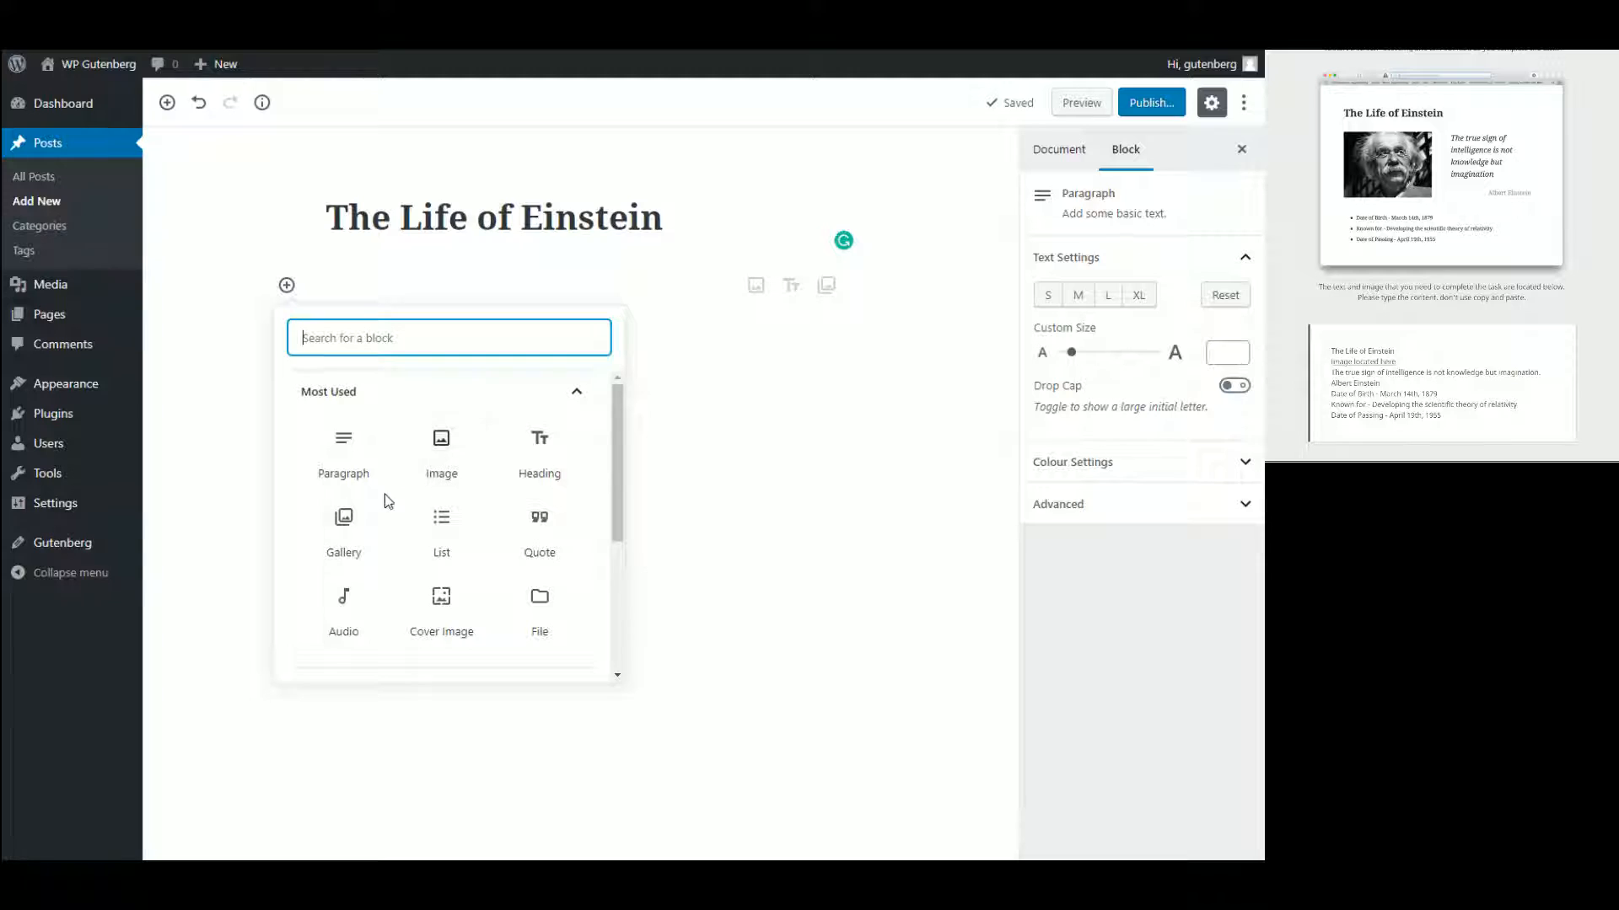
# - Browse the block categories and insert an Image block with the Einstein photograph below the title
pyautogui.click(577, 392)
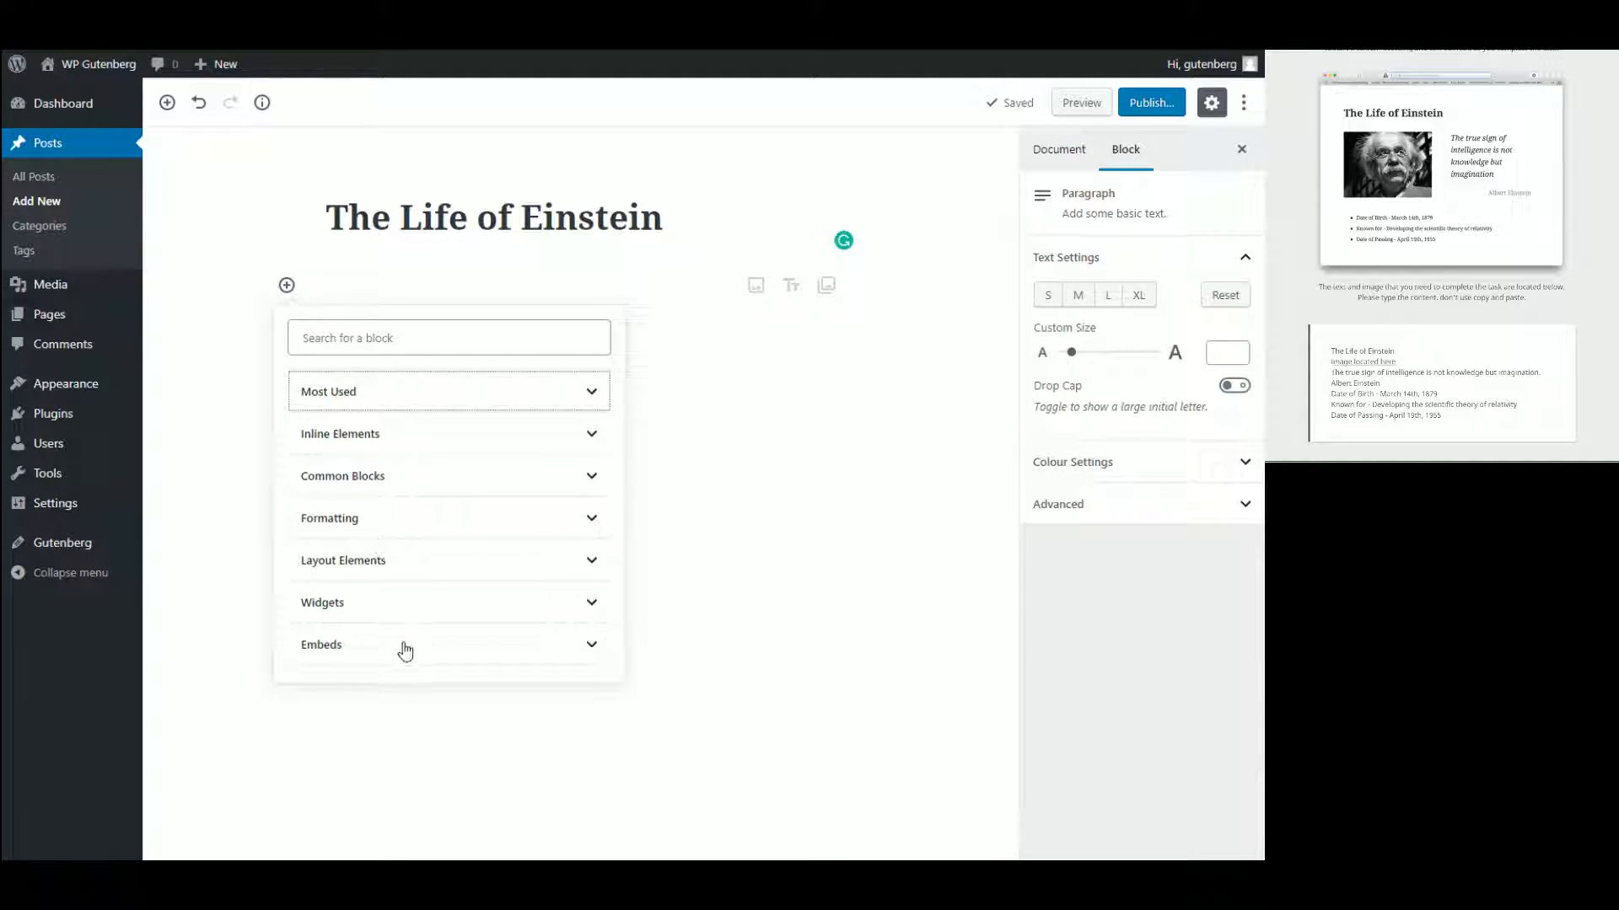
pyautogui.click(510, 398)
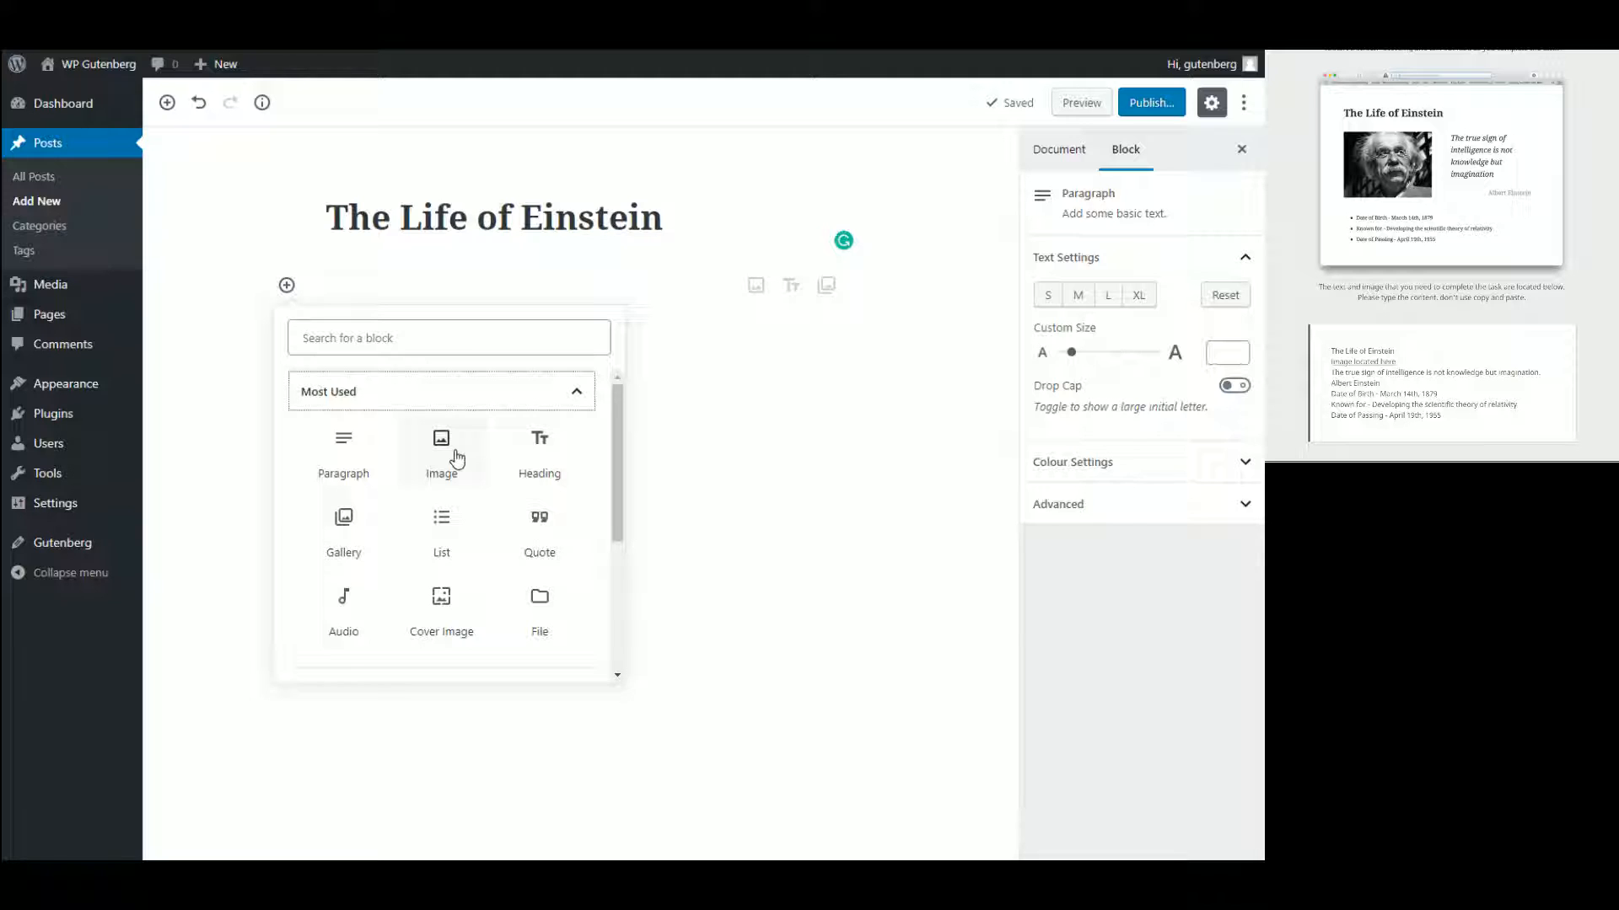
pyautogui.scroll(-3, 507, 592)
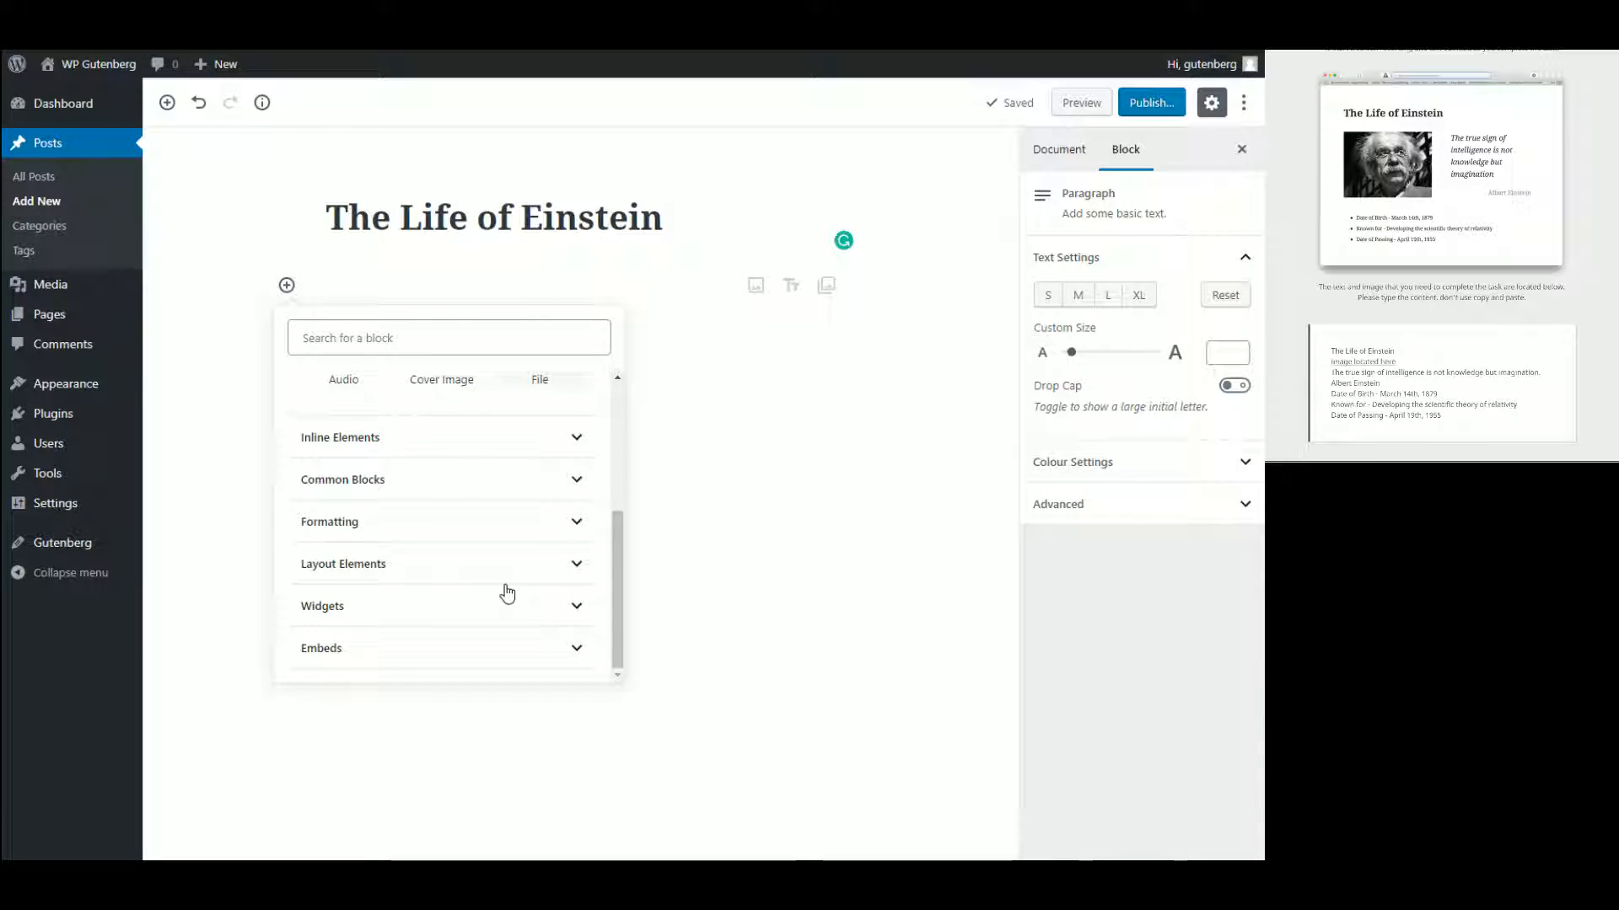
pyautogui.scroll(3, 506, 592)
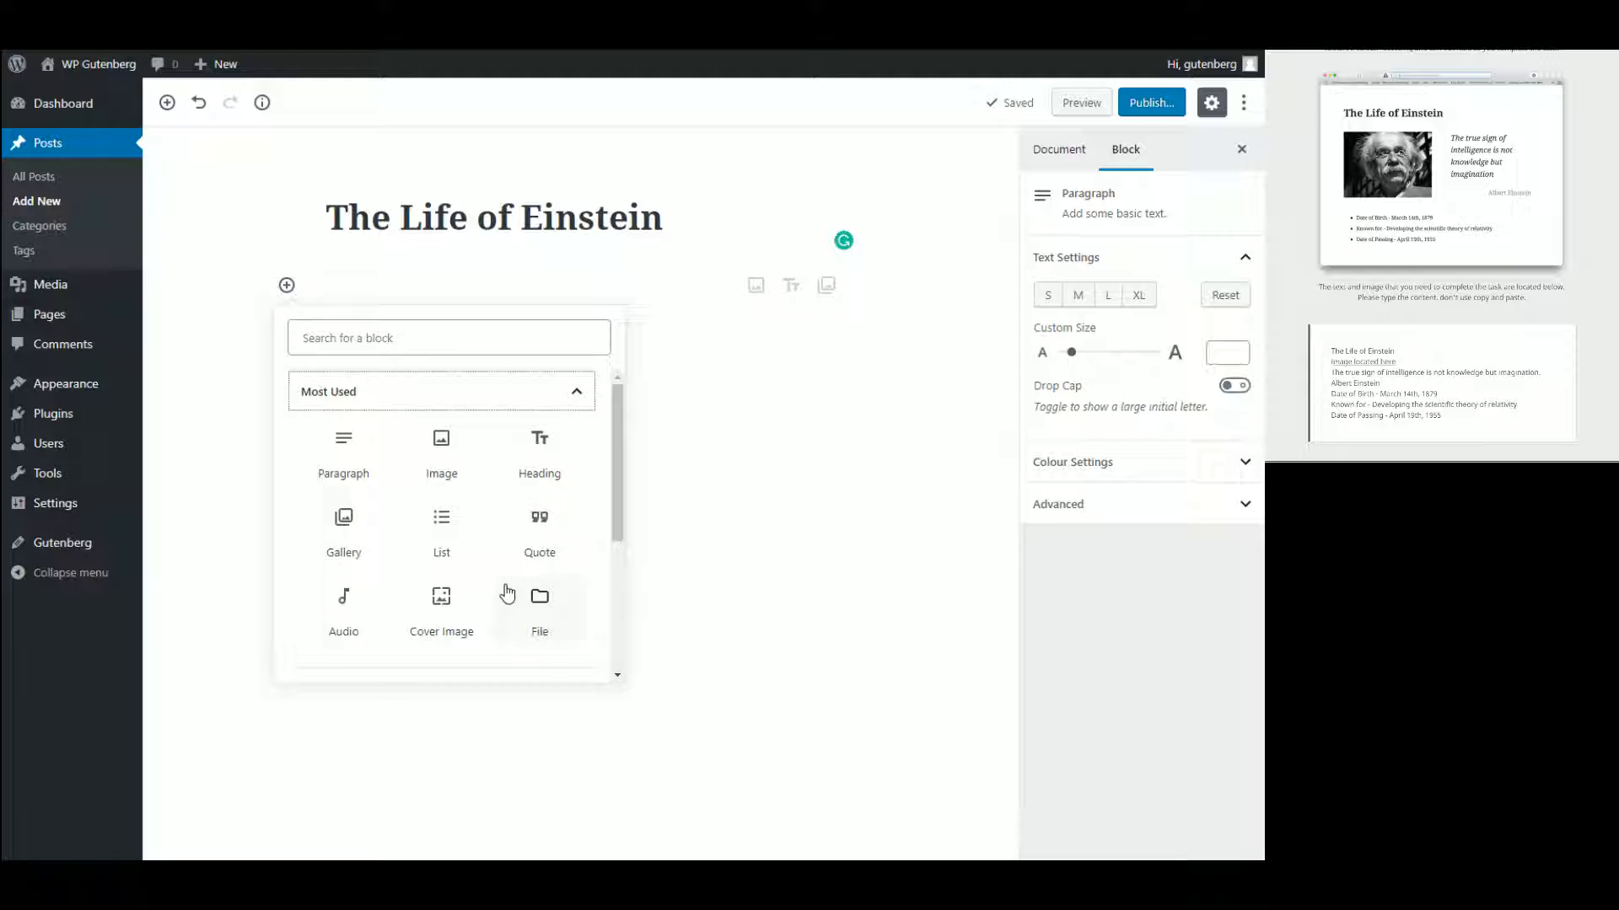
pyautogui.click(437, 452)
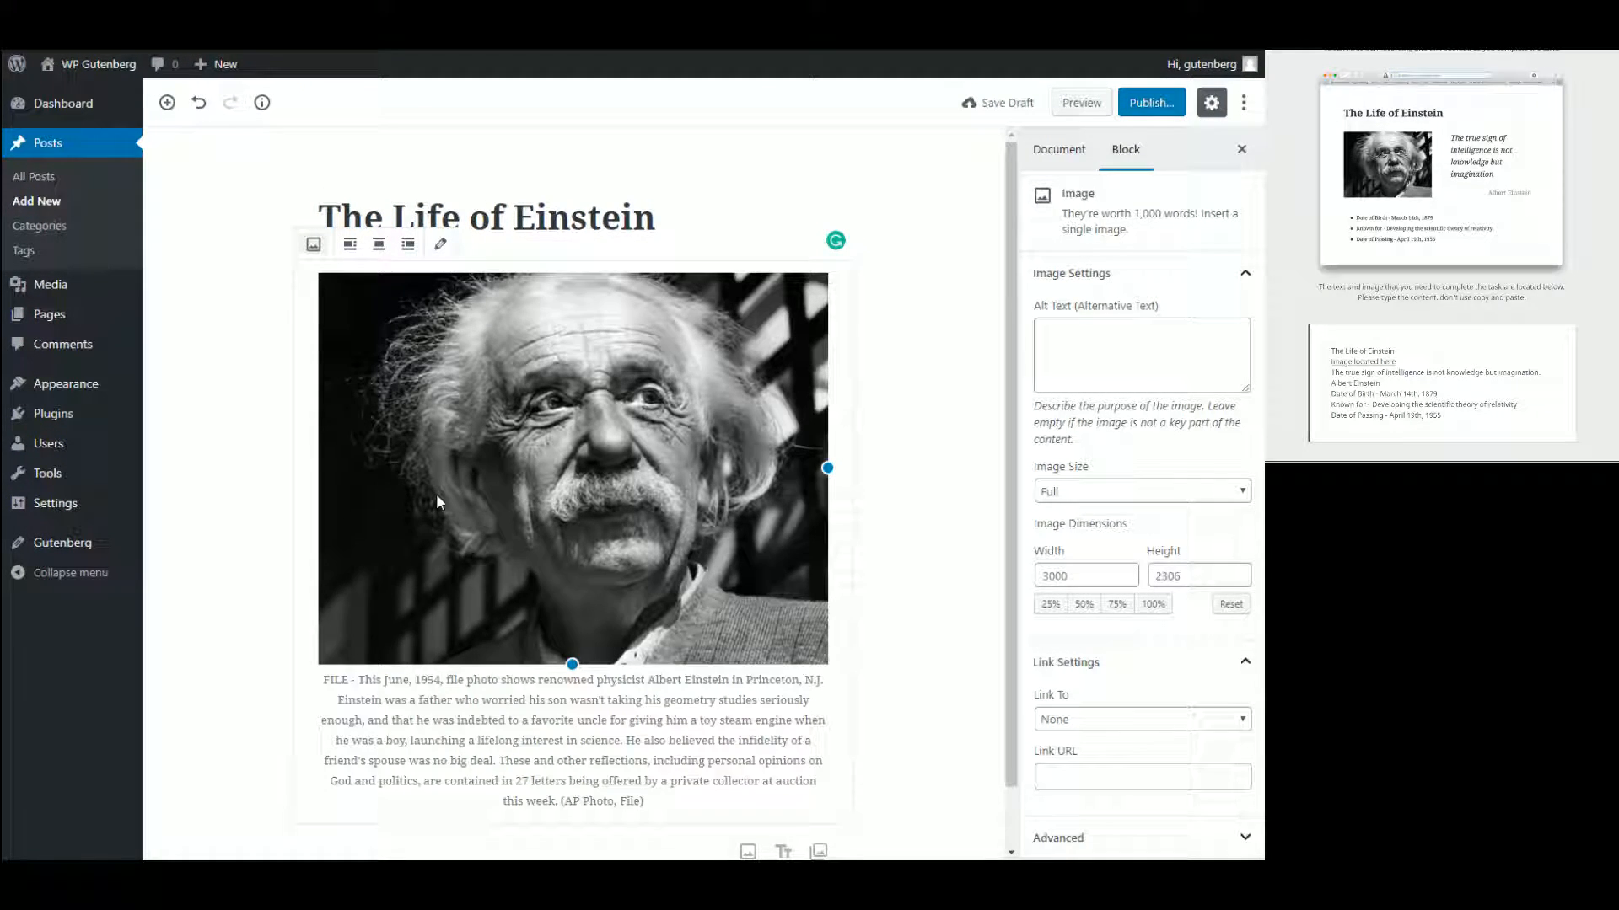
# - Delete the entire pre-filled caption text below the Einstein image
pyautogui.click(645, 801)
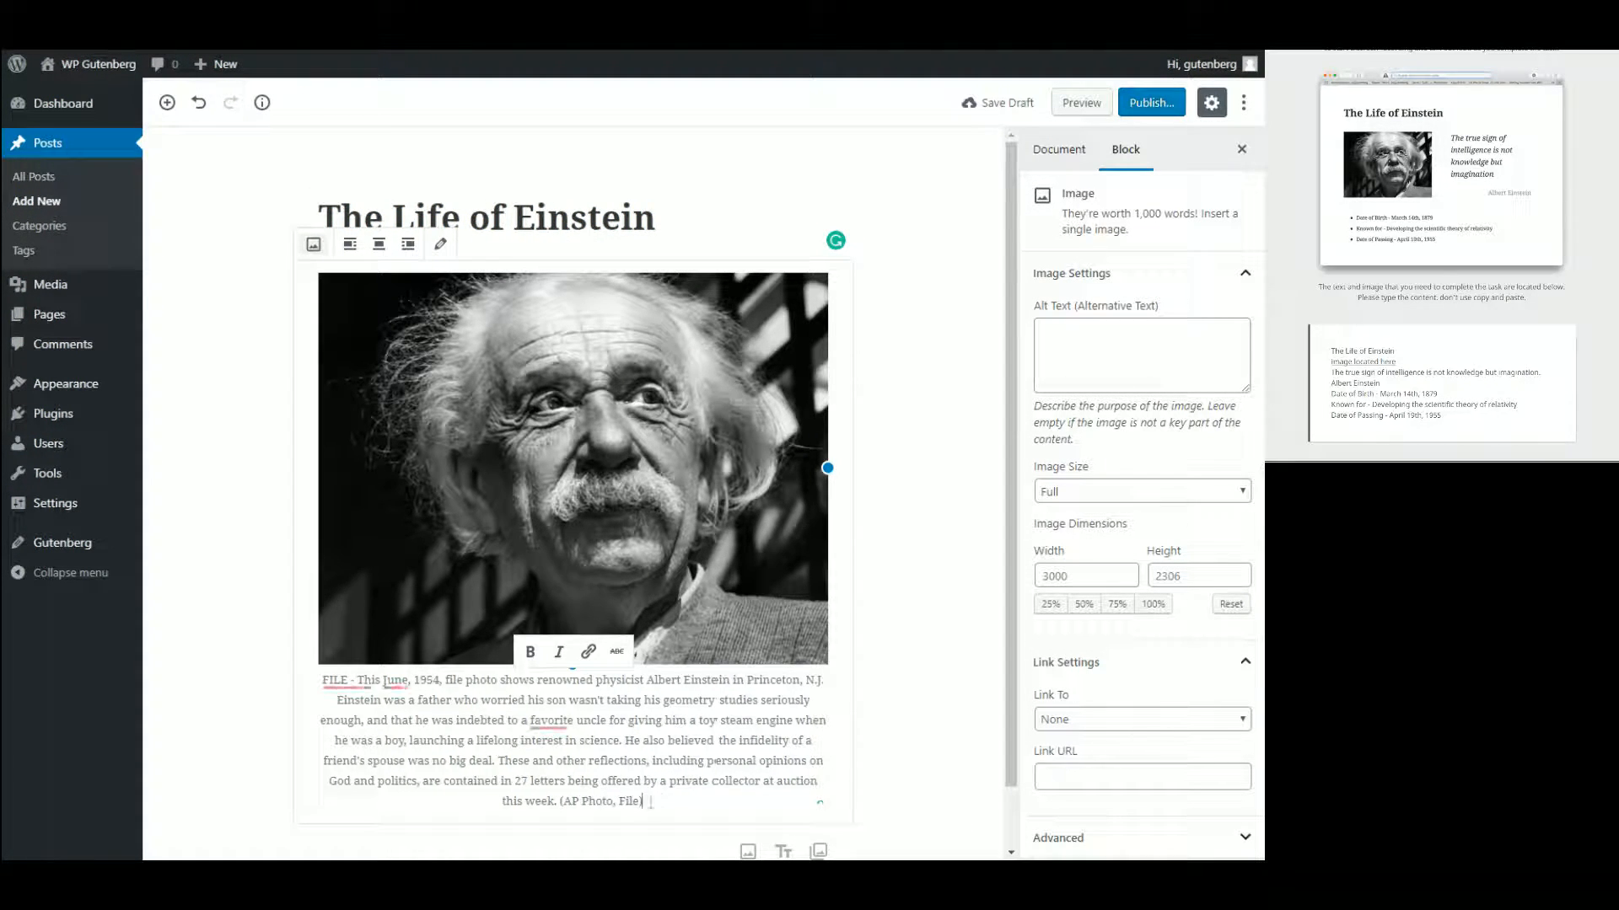
pyautogui.moveTo(656, 801); pyautogui.dragTo(322, 679)
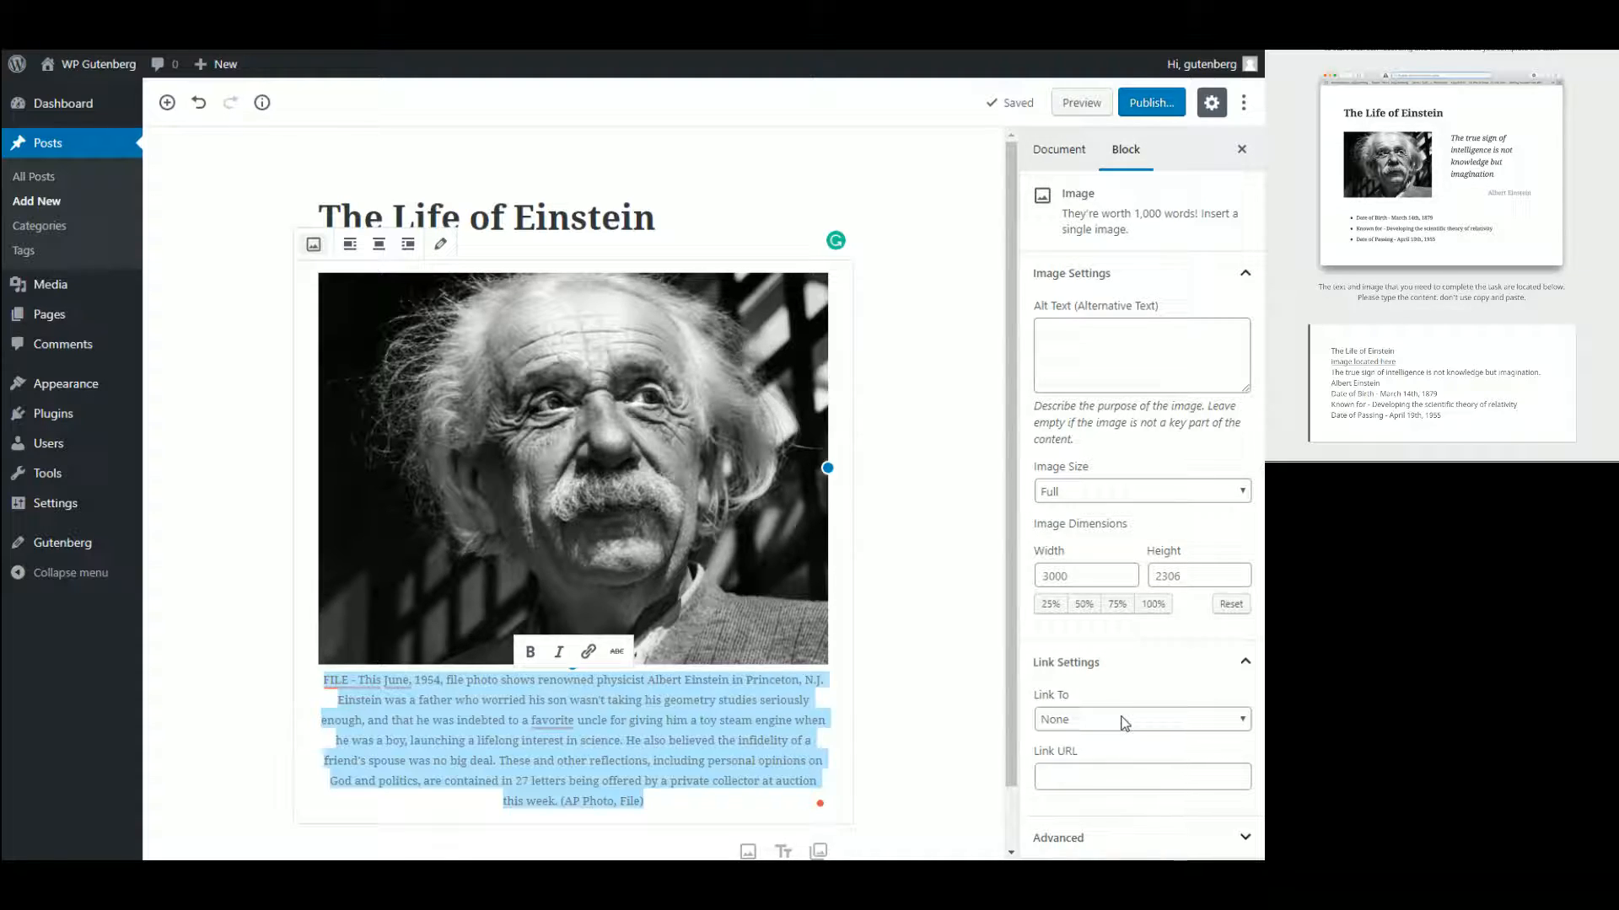
pyautogui.moveTo(550, 722)
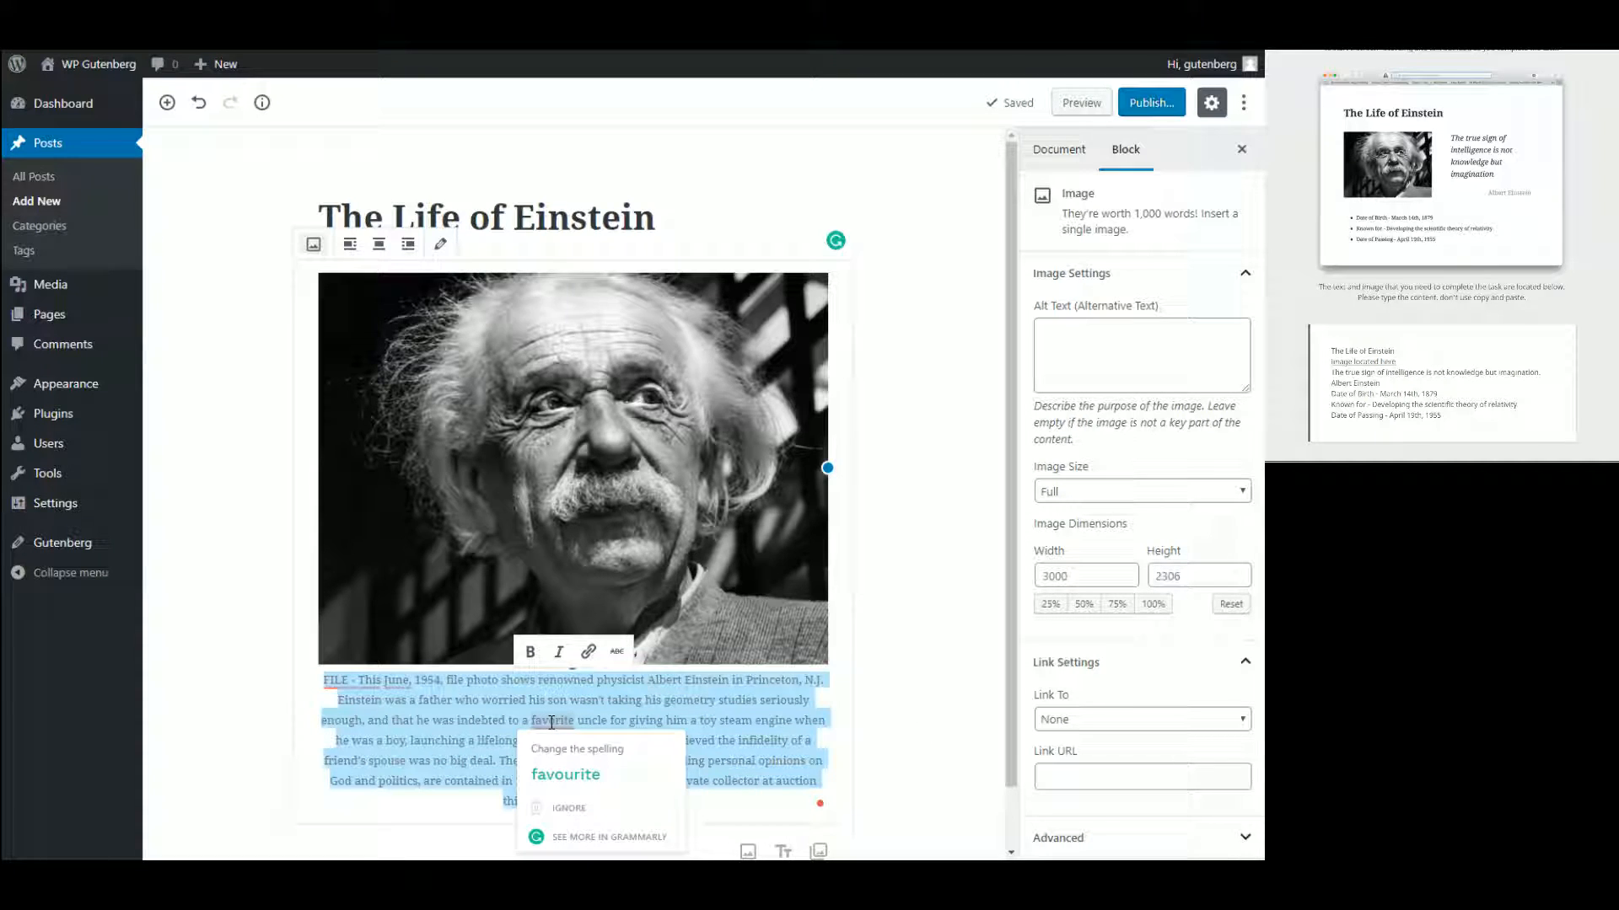
pyautogui.click(891, 745)
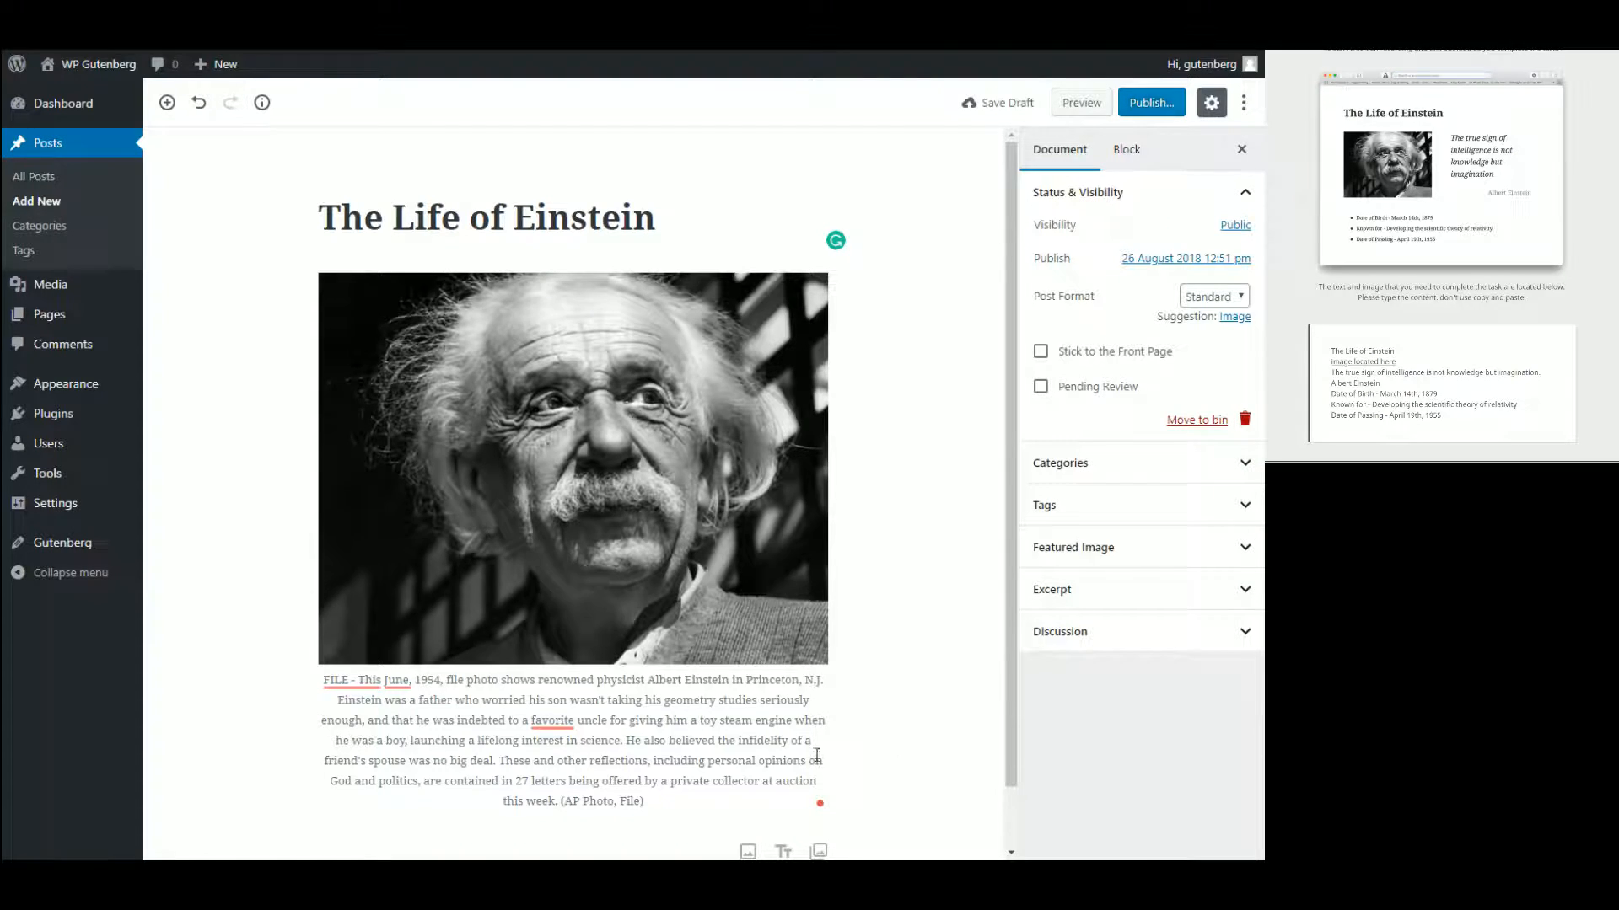
pyautogui.moveTo(670, 796); pyautogui.dragTo(324, 679)
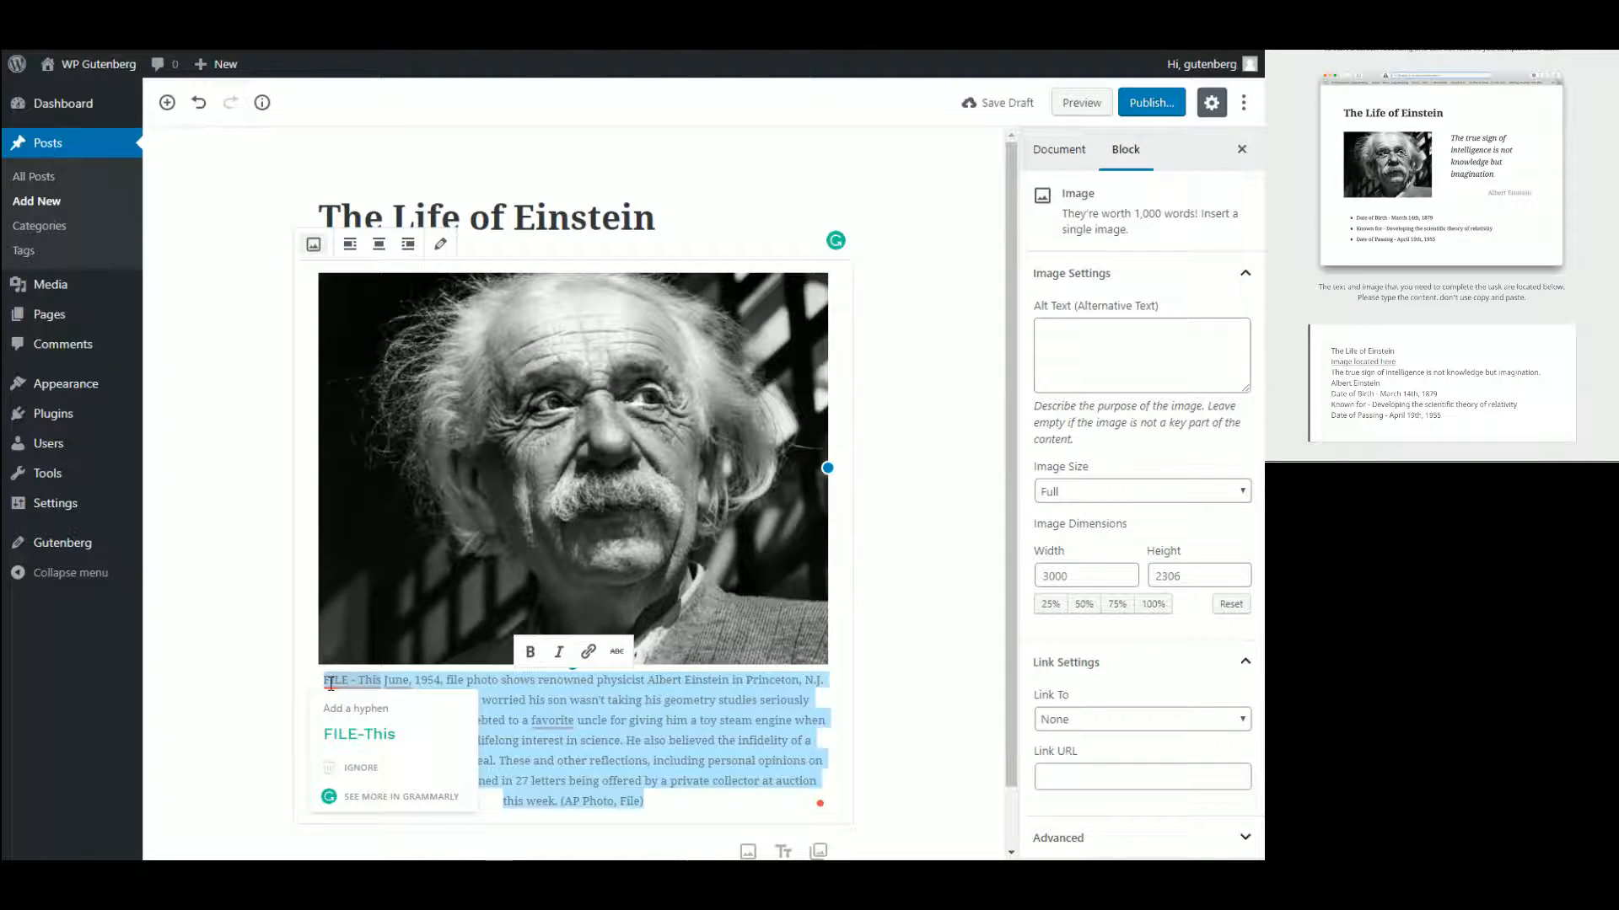
pyautogui.press('BackSpace')
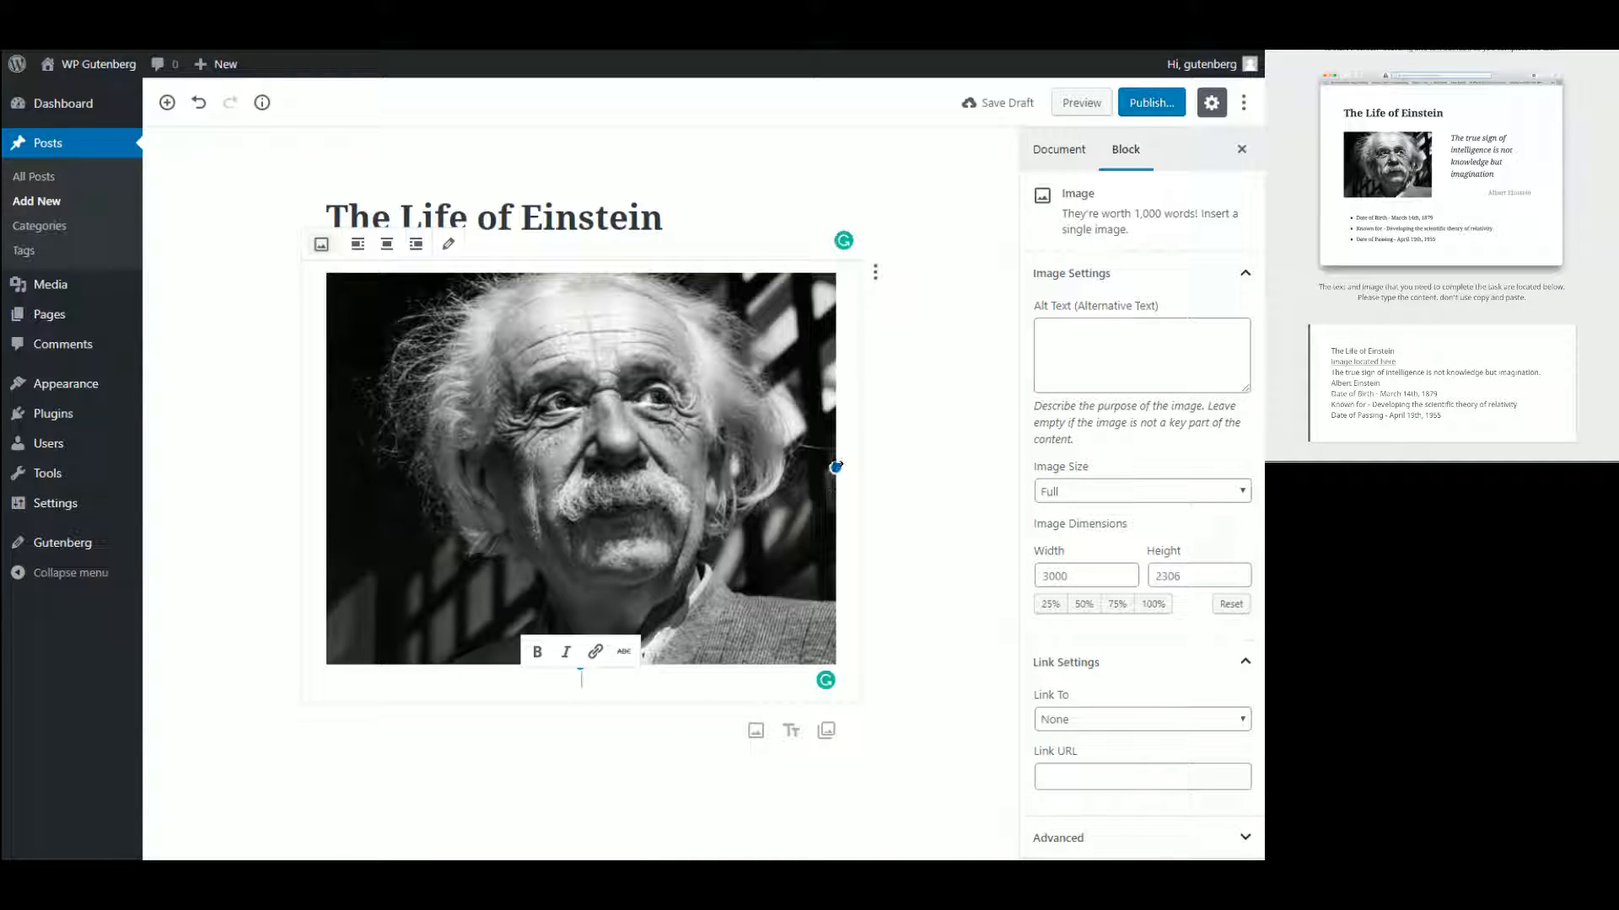
# - Shrink the Einstein image to about 339 × 260 and align it left
pyautogui.moveTo(835, 466); pyautogui.dragTo(622, 447)
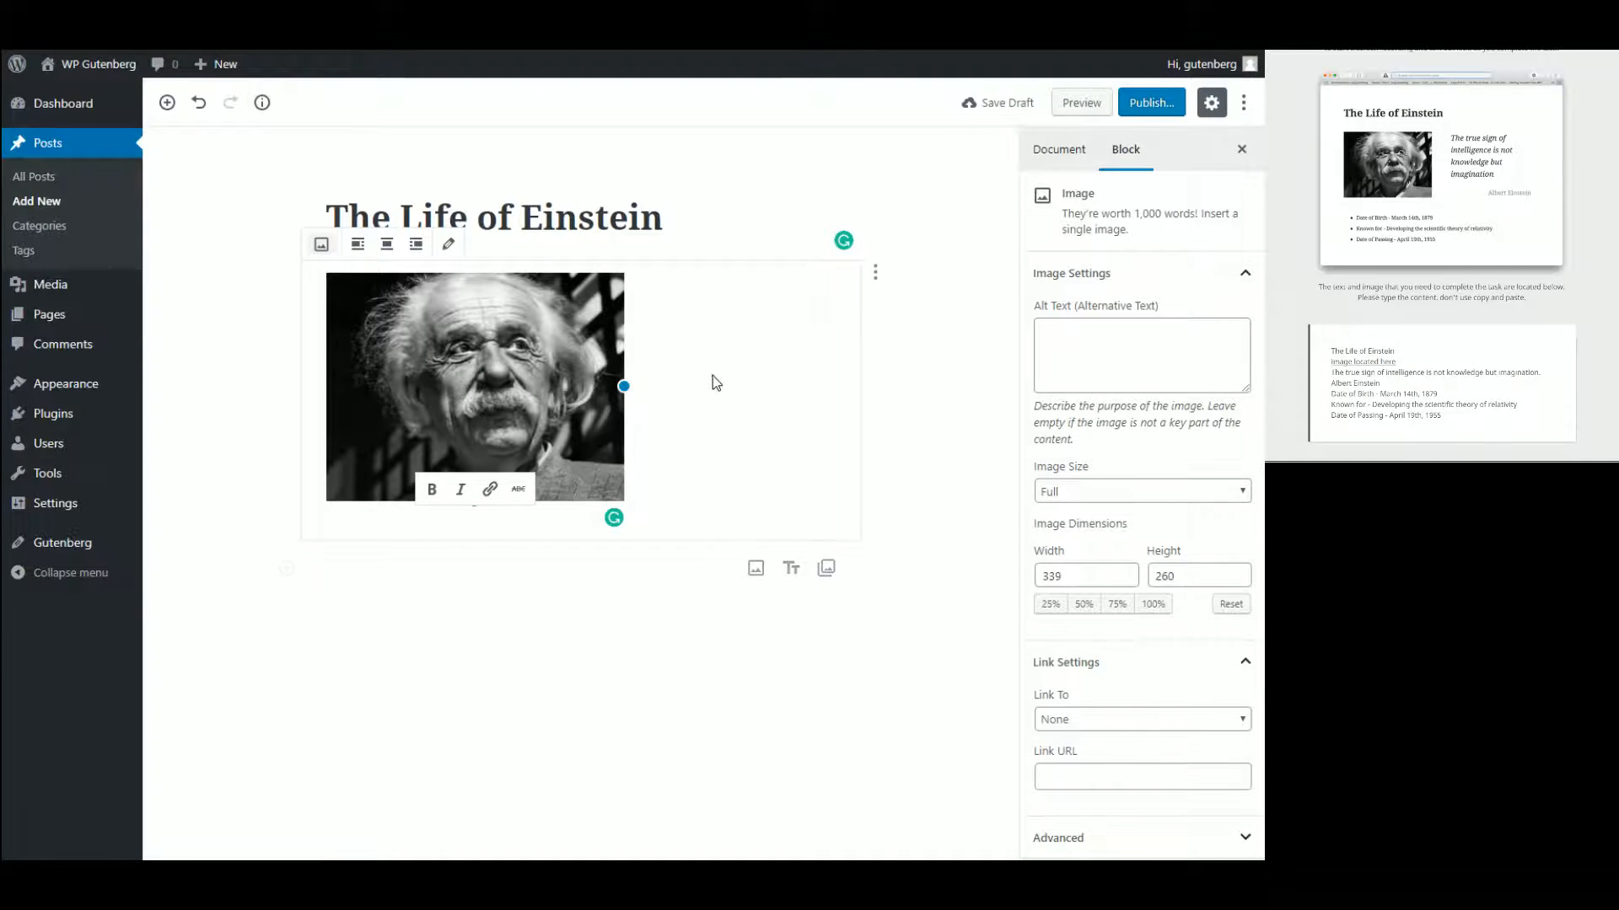
pyautogui.click(925, 390)
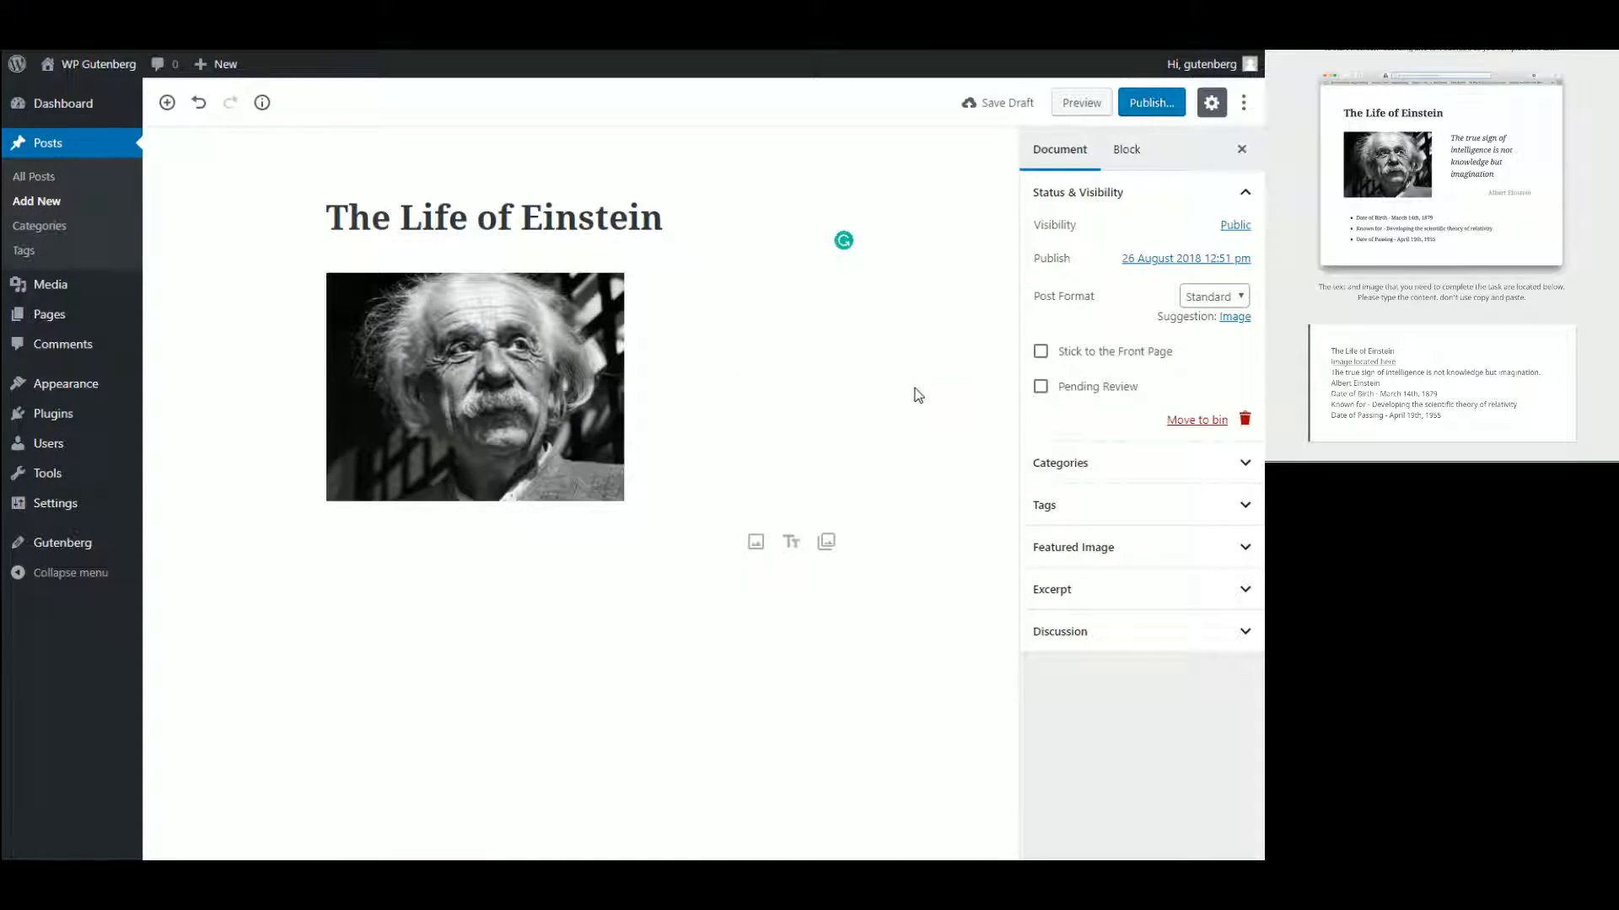
pyautogui.click(688, 293)
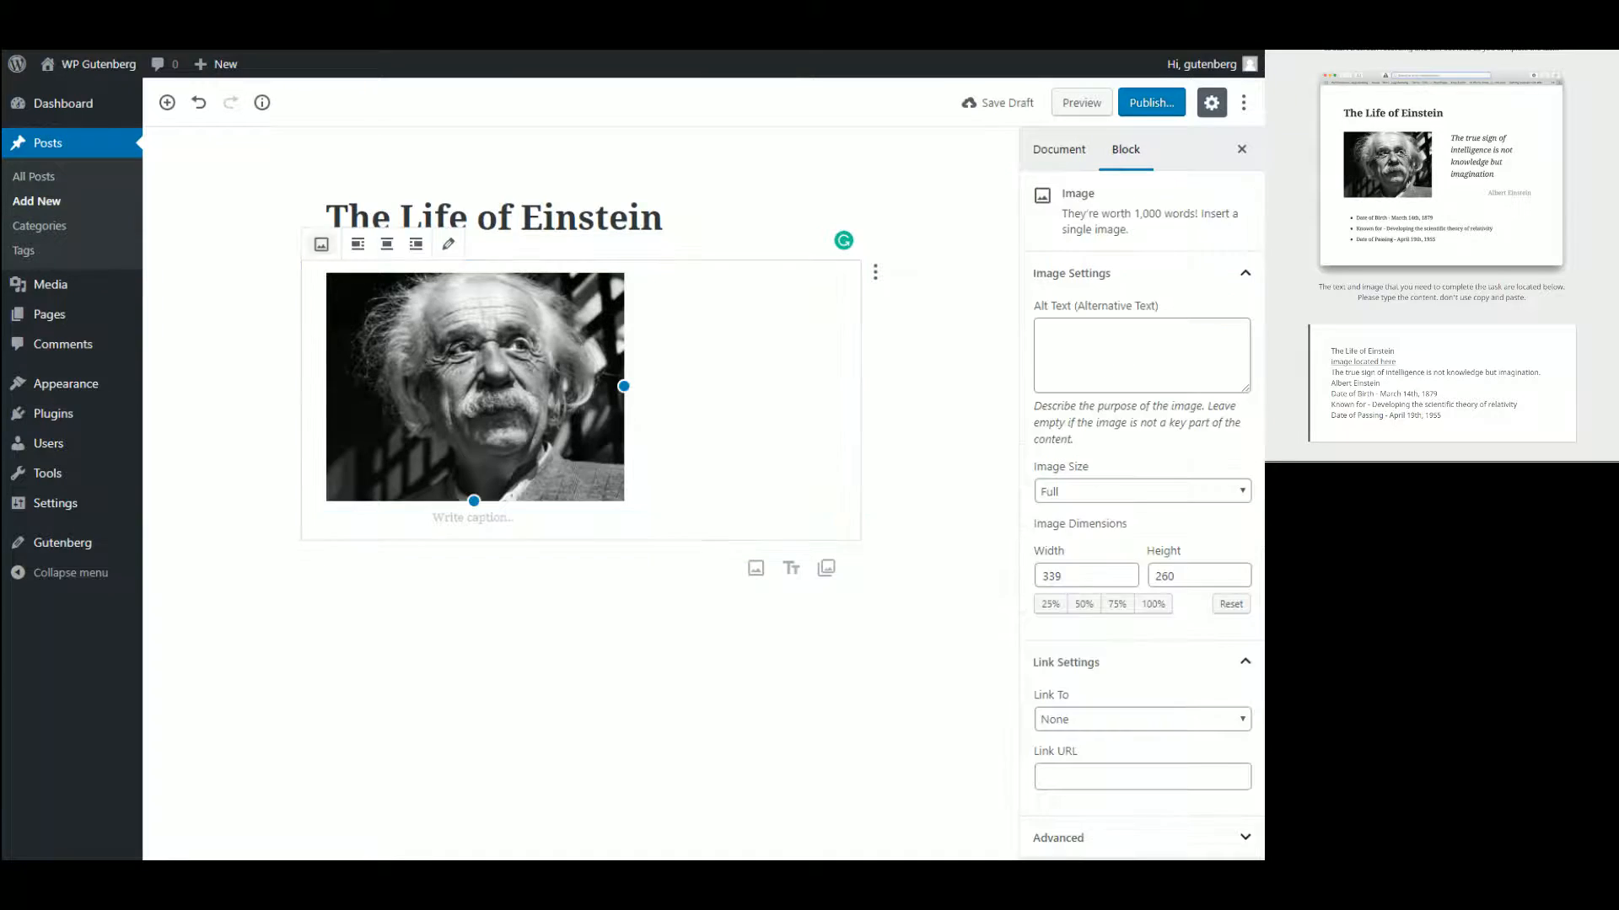
pyautogui.click(478, 523)
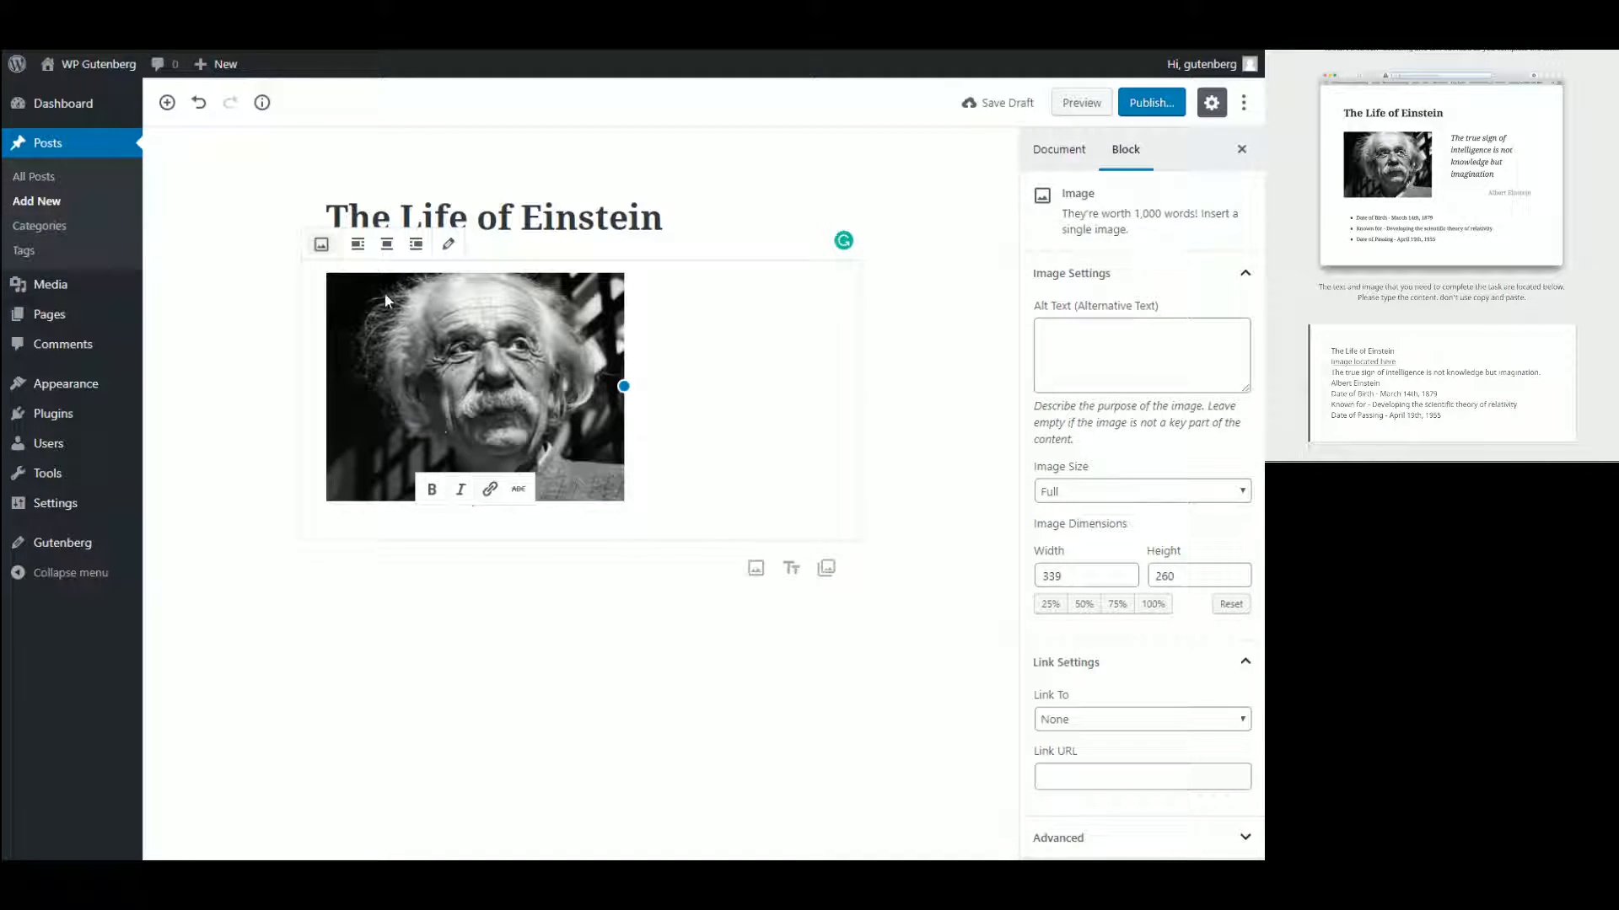
pyautogui.click(358, 245)
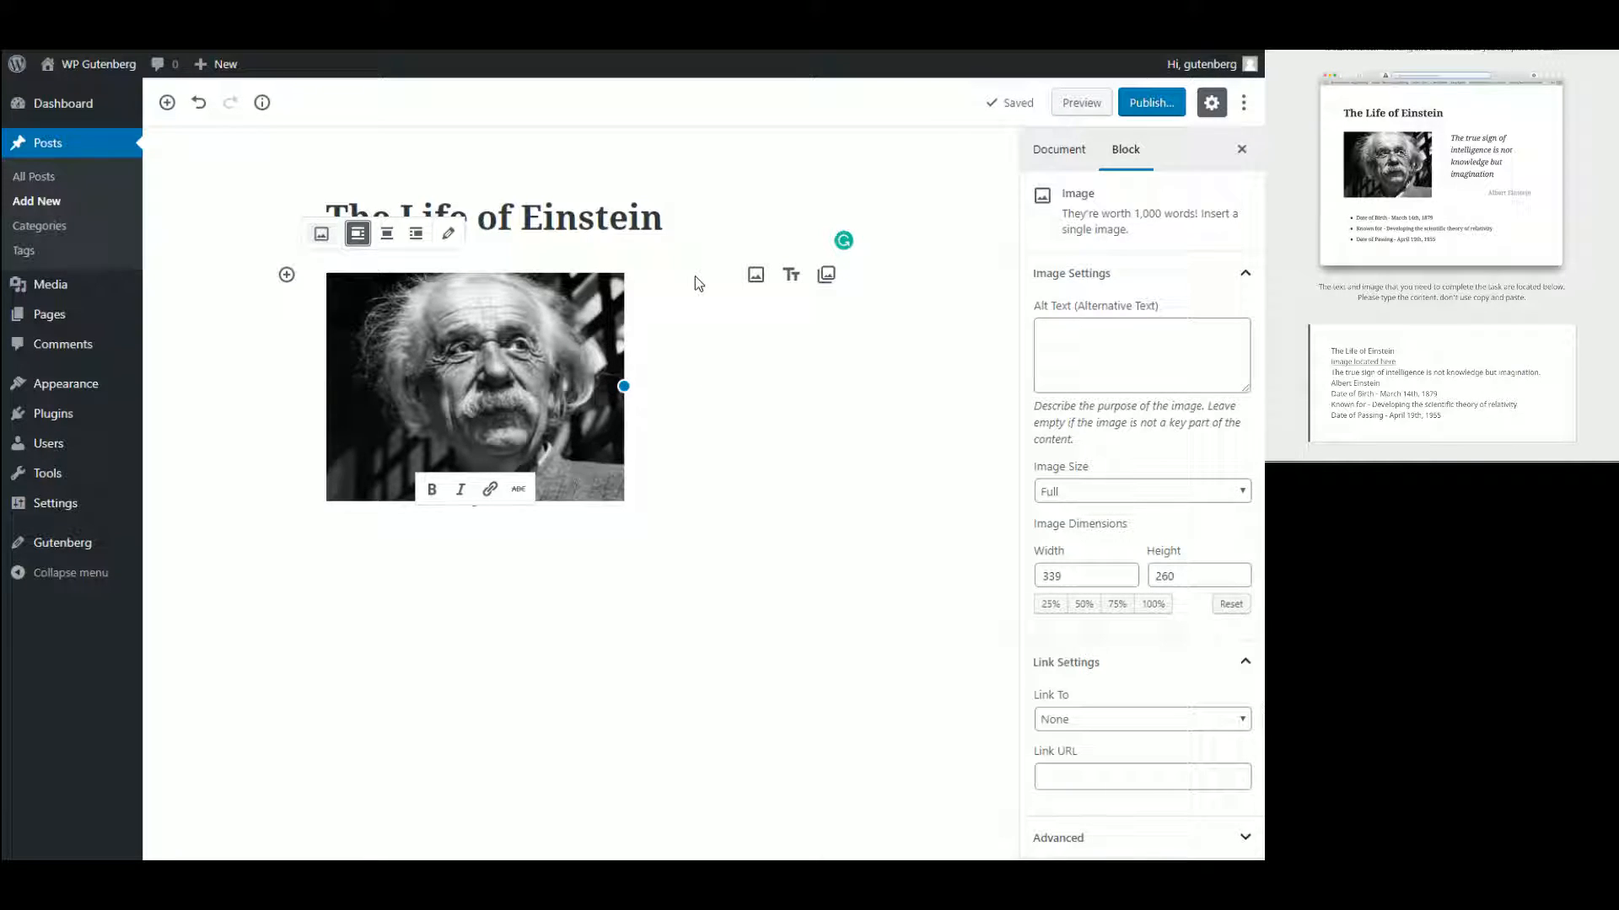
pyautogui.click(666, 299)
# - Caption the Einstein image "The true sign of intelligence is not knowledge but imagination"
pyautogui.click(417, 317)
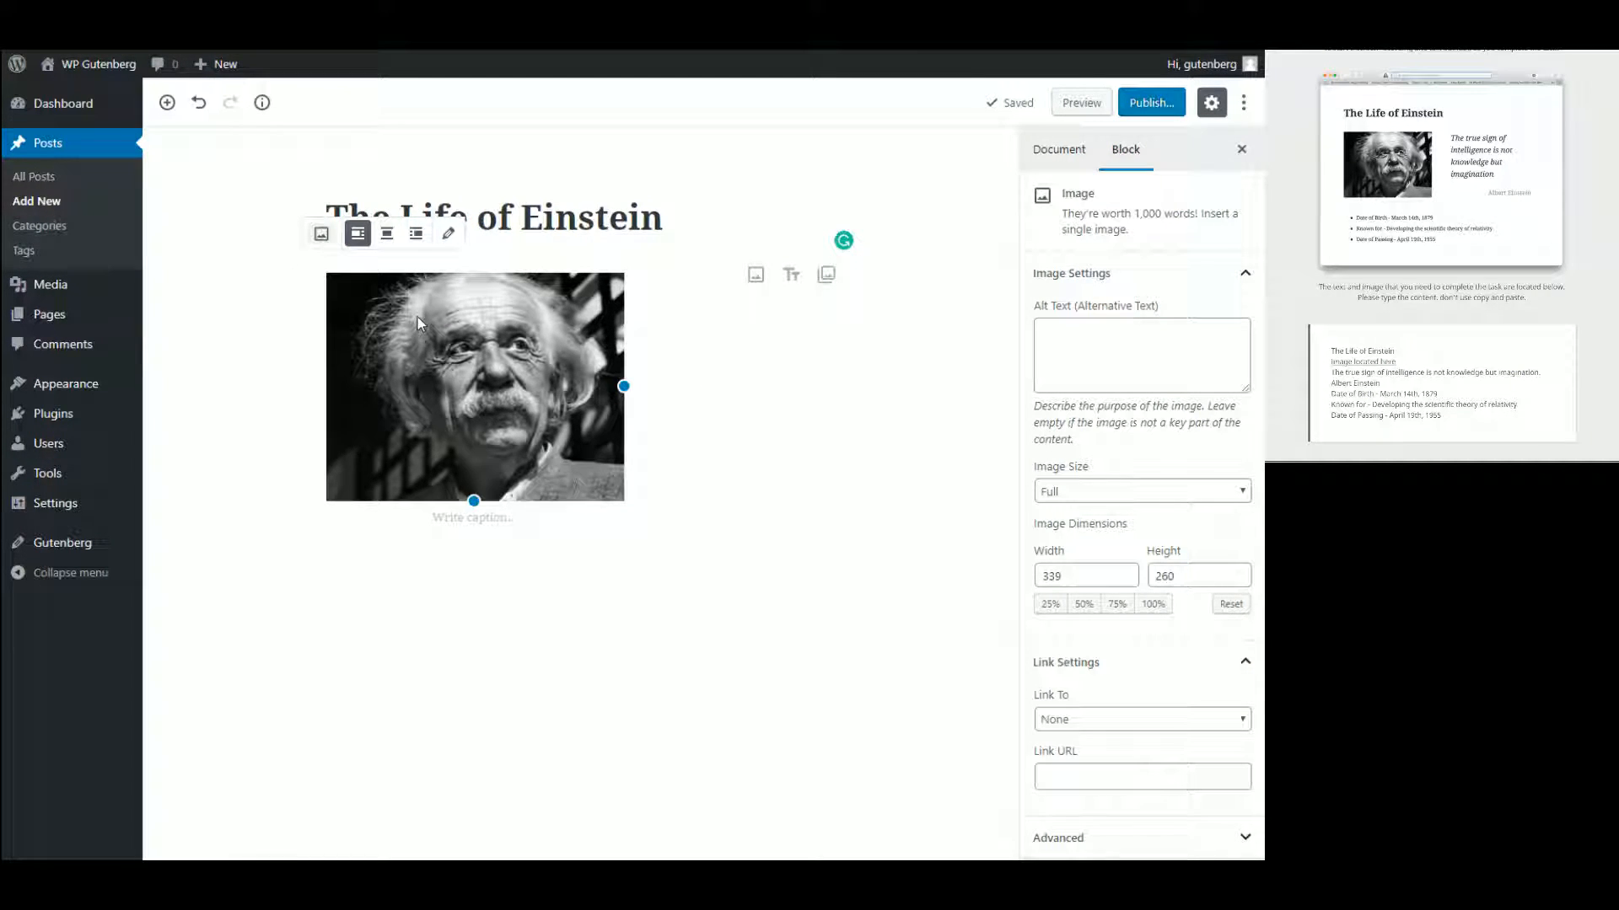
pyautogui.click(483, 517)
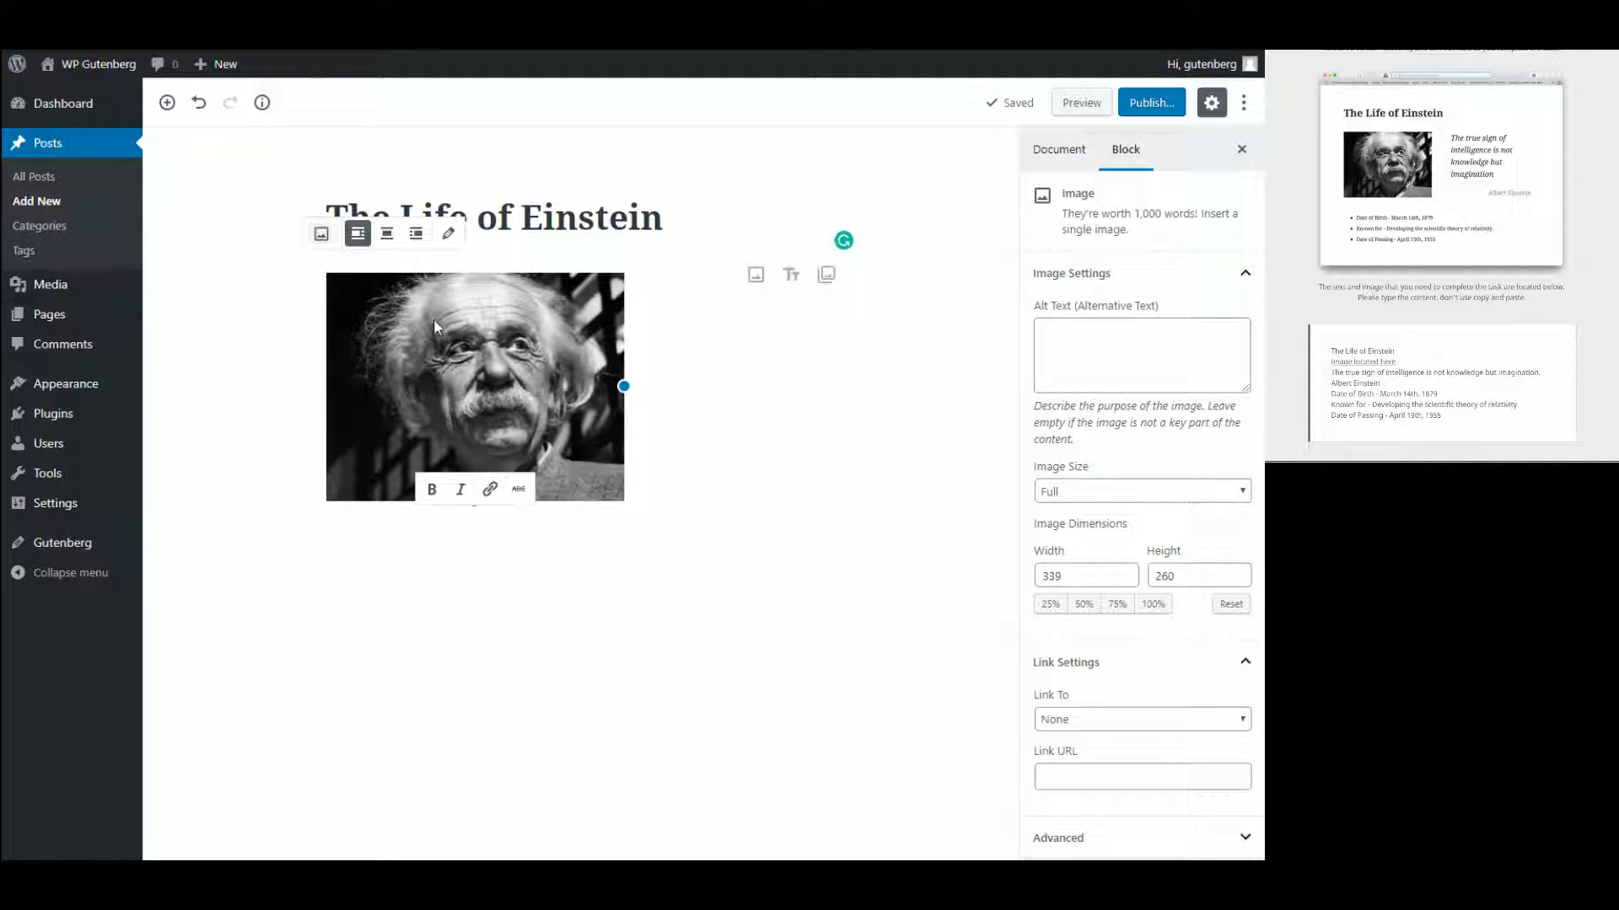
pyautogui.click(777, 313)
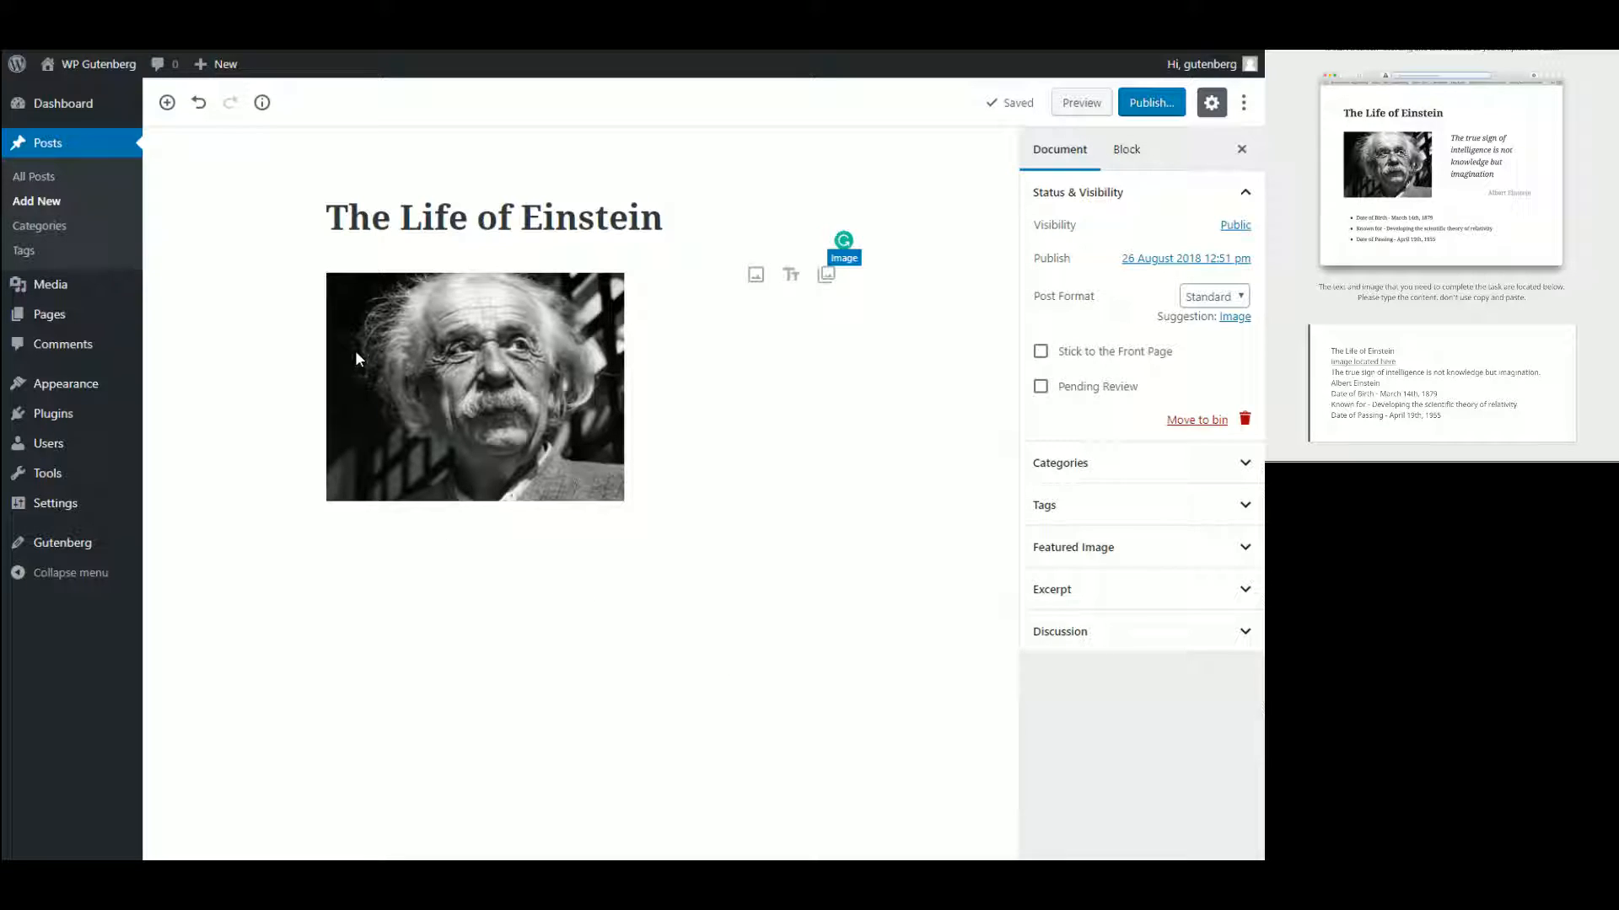
pyautogui.click(402, 371)
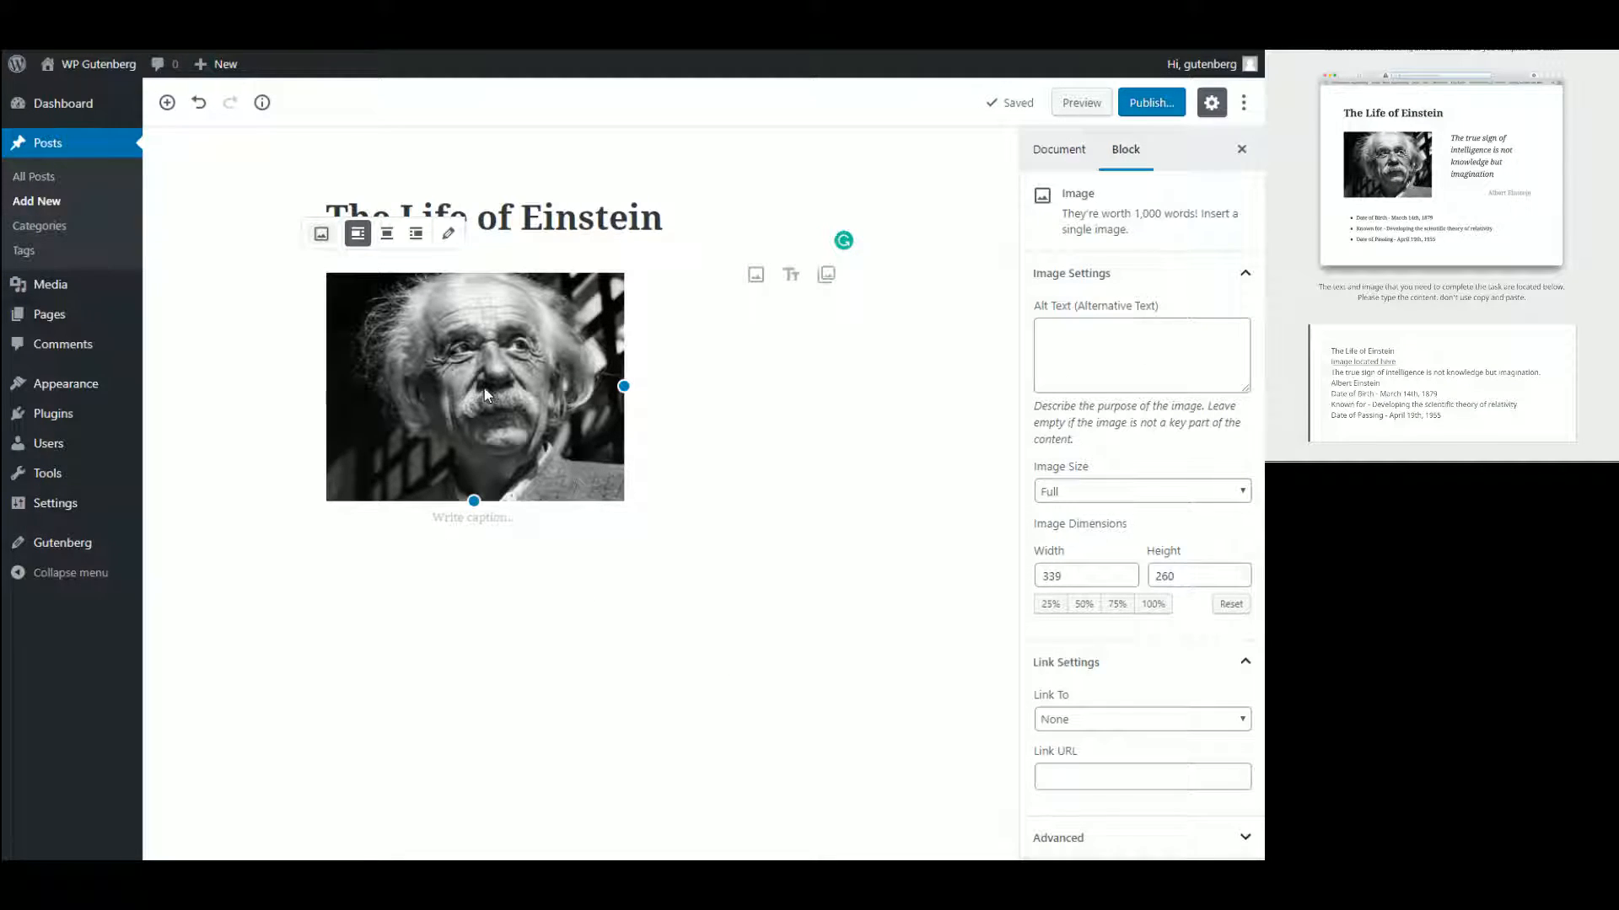
pyautogui.click(492, 518)
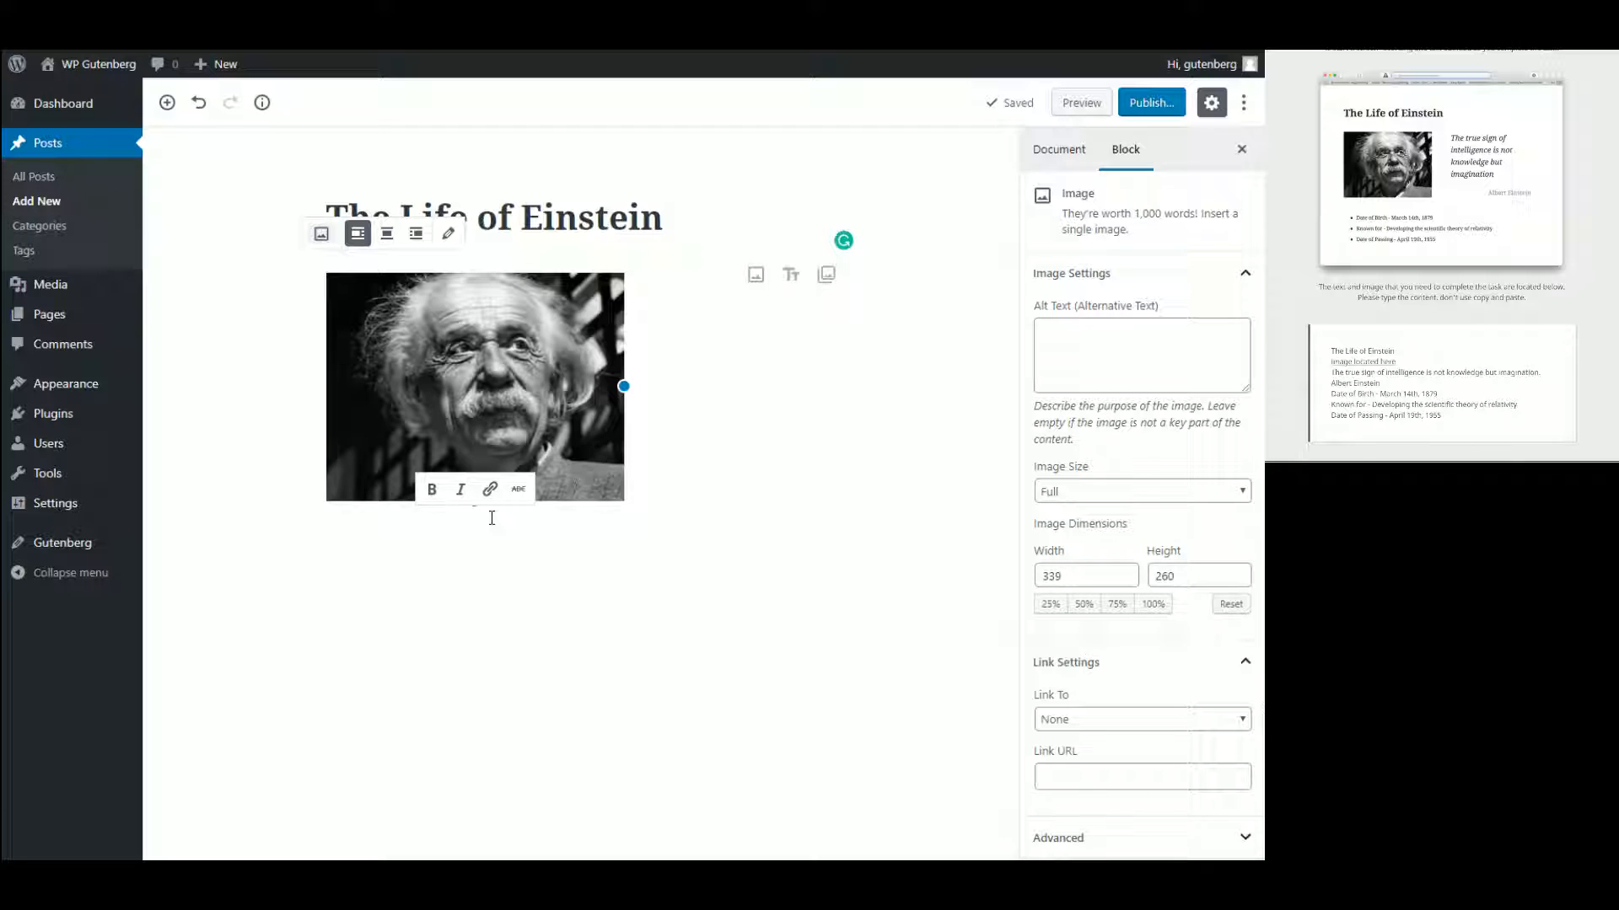
pyautogui.write('Thew')
pyautogui.press('BackSpace')
pyautogui.write('true sign of intelligence is not knowlesg')
pyautogui.press('BackSpace')
pyautogui.press('BackSpace')
pyautogui.write('dge but imagination')
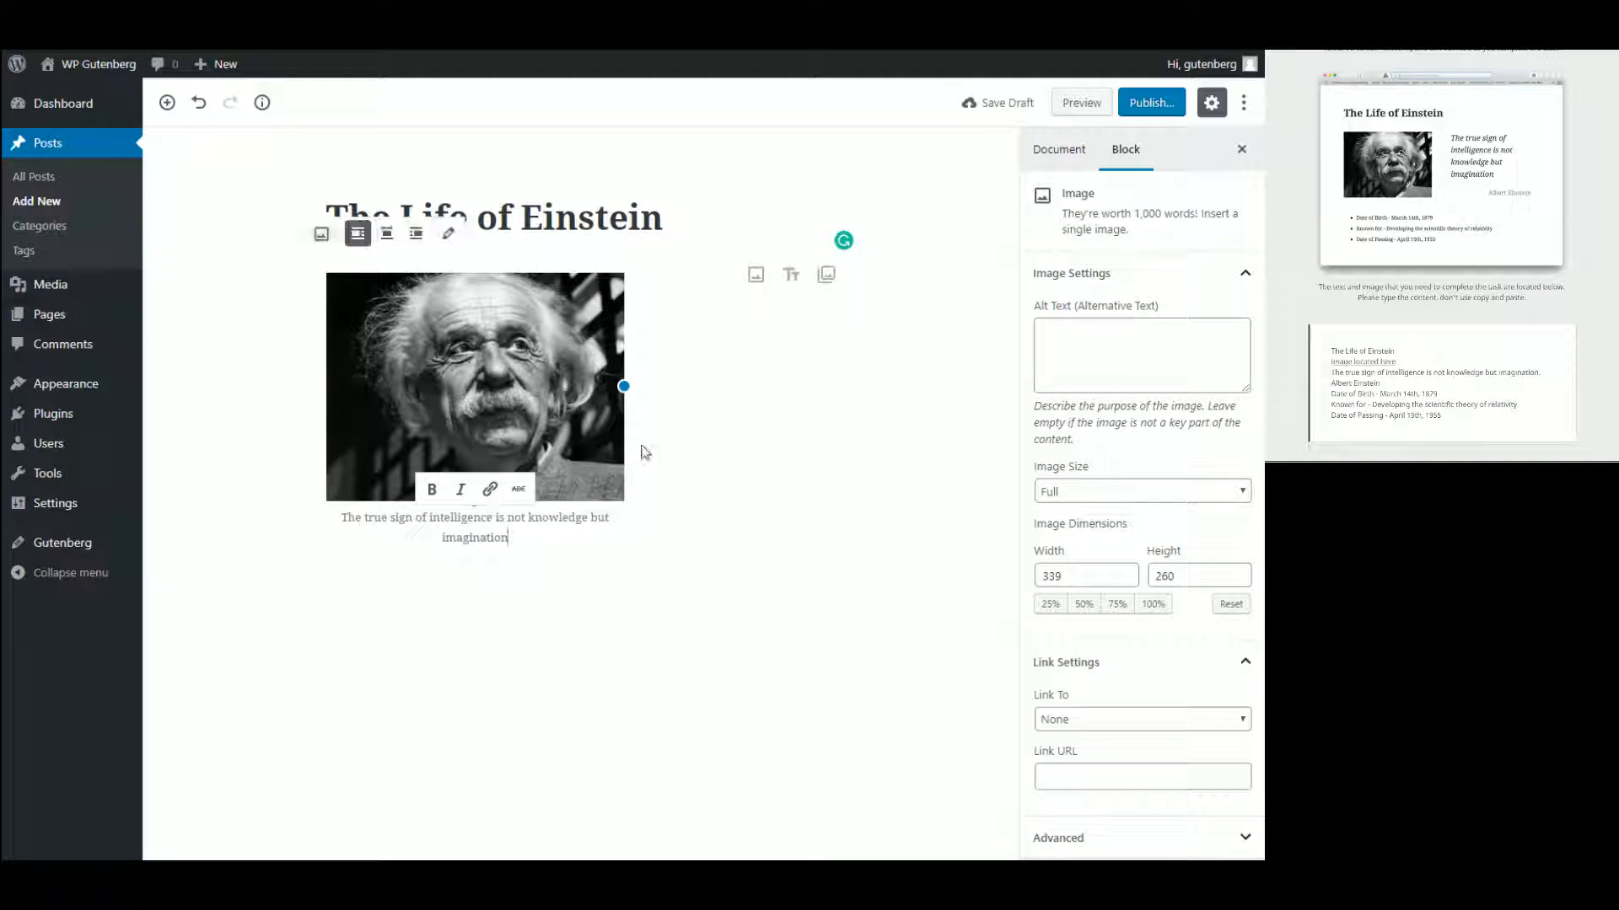
# - Shrink the captioned image further to about 306 × 235
pyautogui.click(686, 380)
pyautogui.click(621, 390)
pyautogui.moveTo(631, 389); pyautogui.dragTo(606, 390)
pyautogui.click(650, 378)
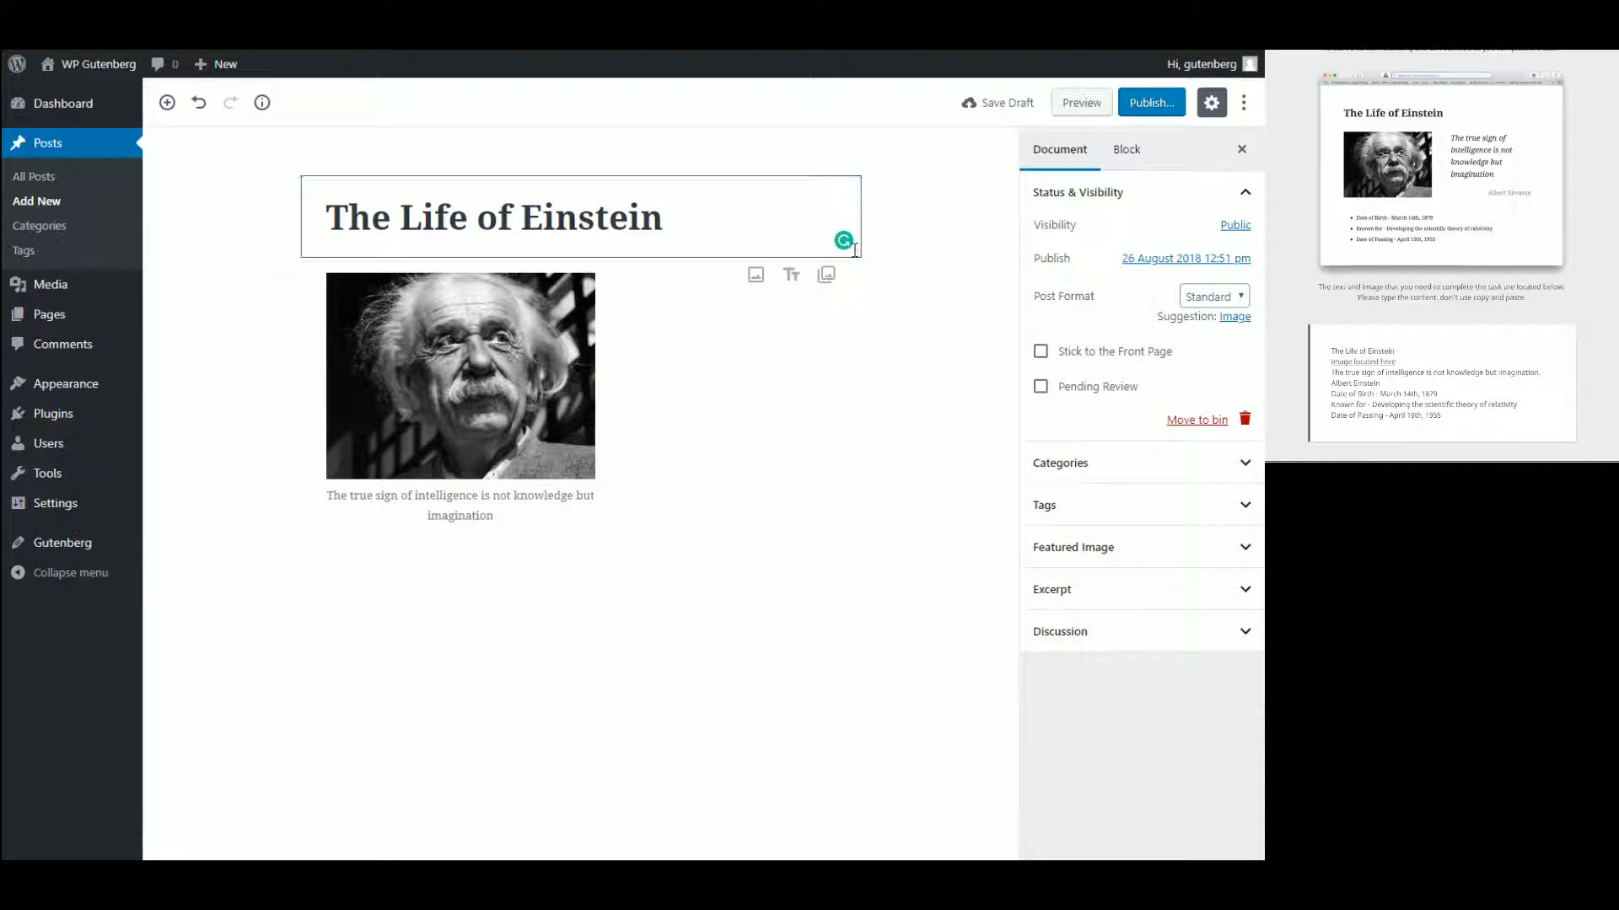
pyautogui.click(792, 276)
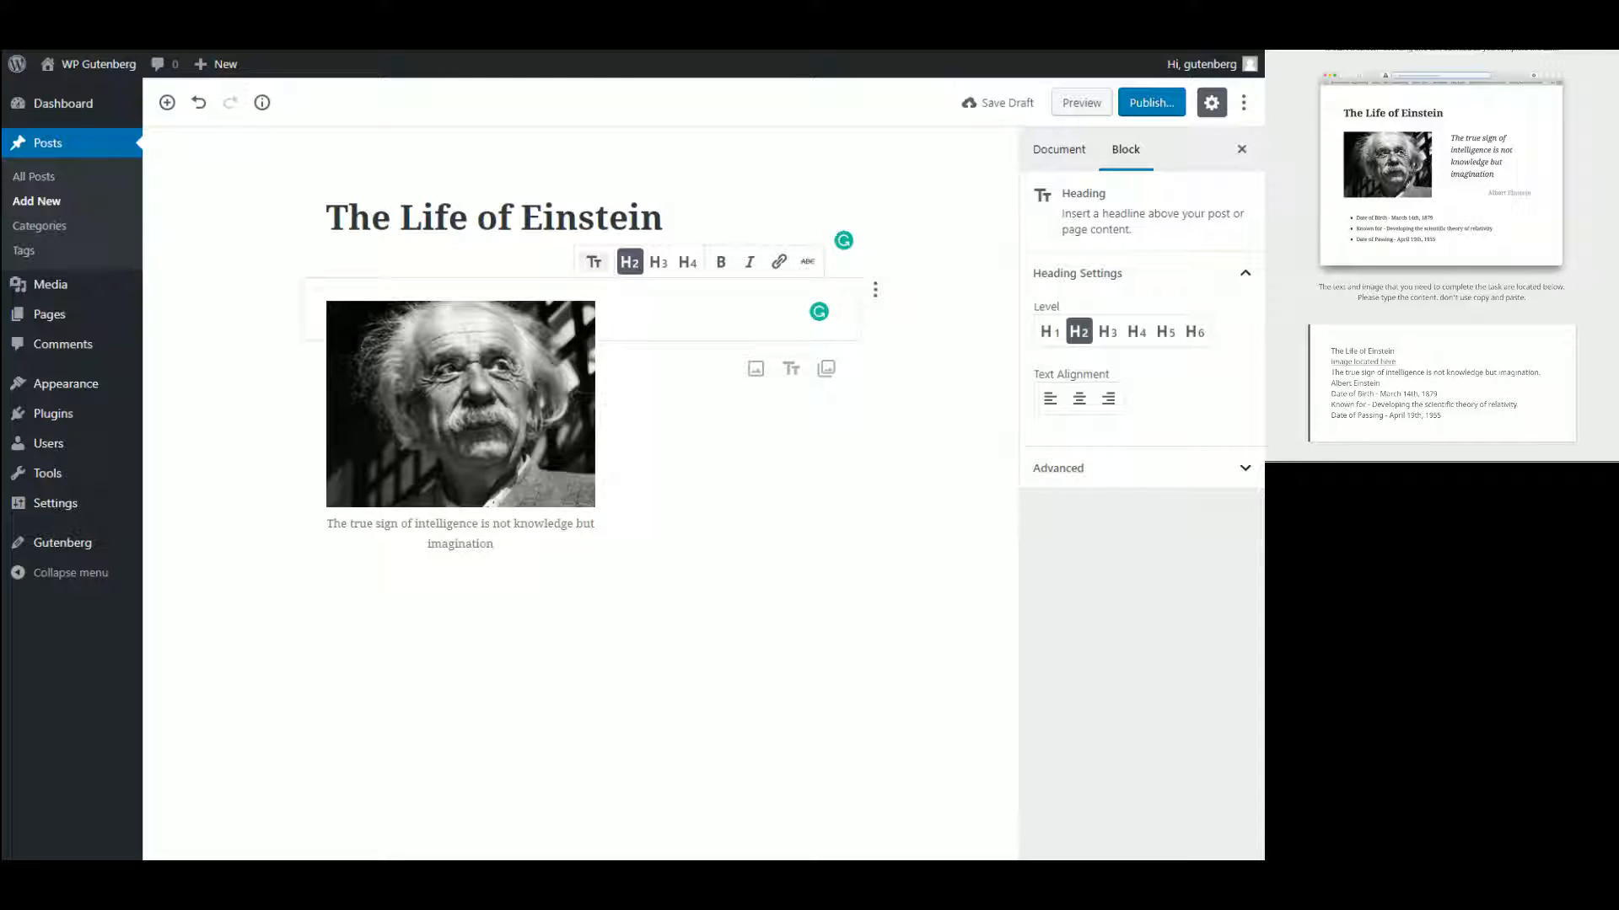
pyautogui.click(875, 290)
pyautogui.click(777, 543)
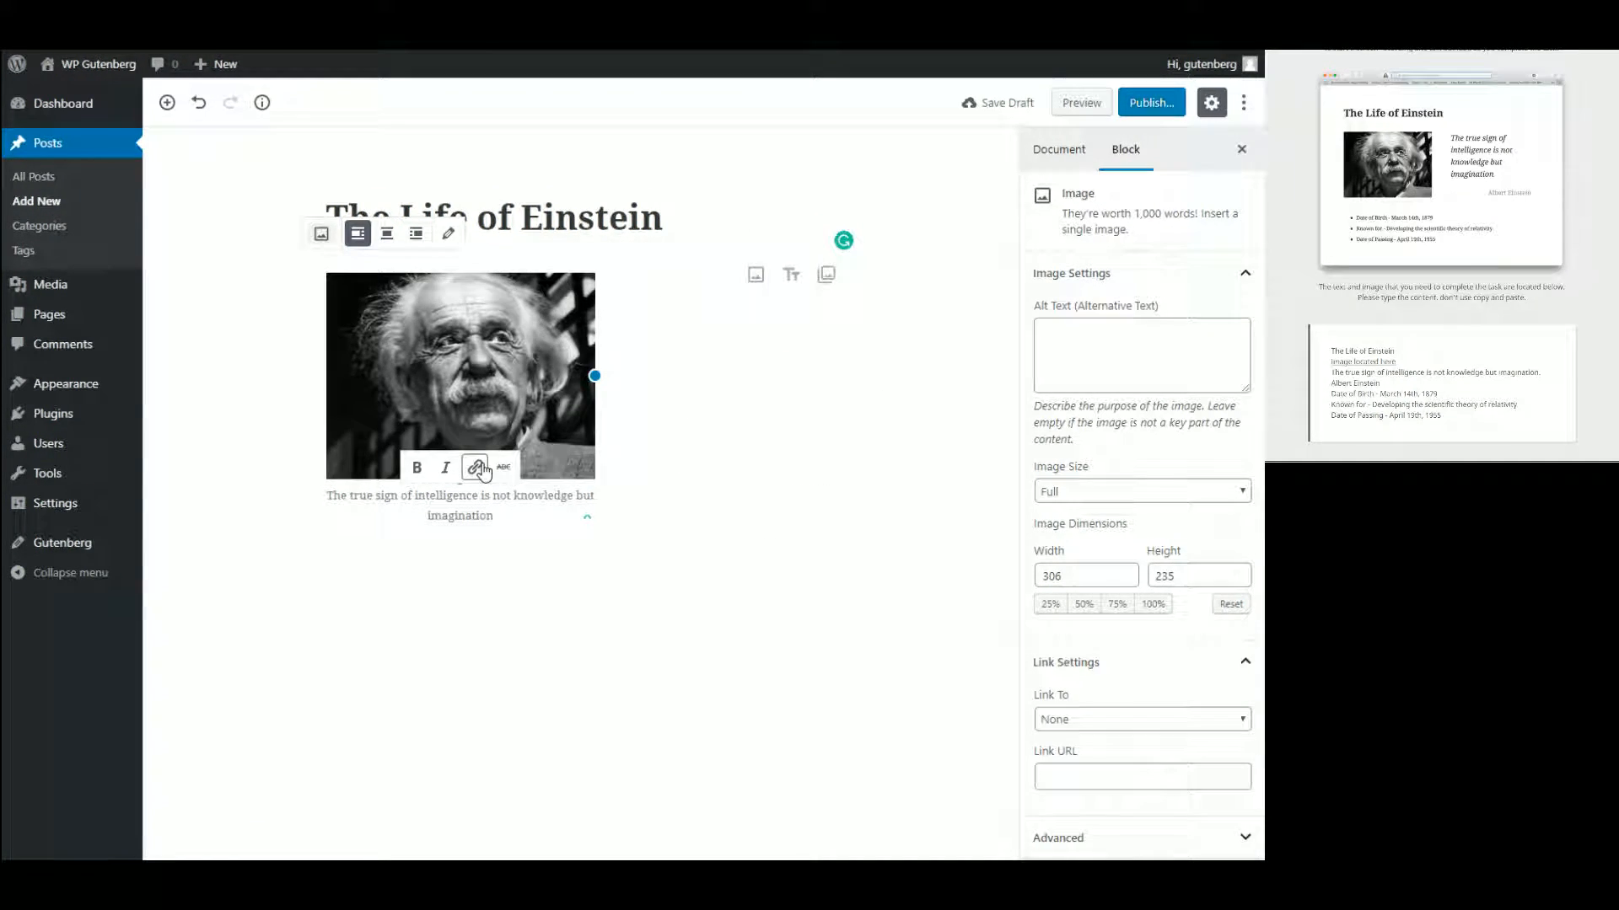
# - Clear the quote text from the image caption and deselect the image
pyautogui.moveTo(504, 521); pyautogui.dragTo(321, 499)
pyautogui.press('BackSpace')
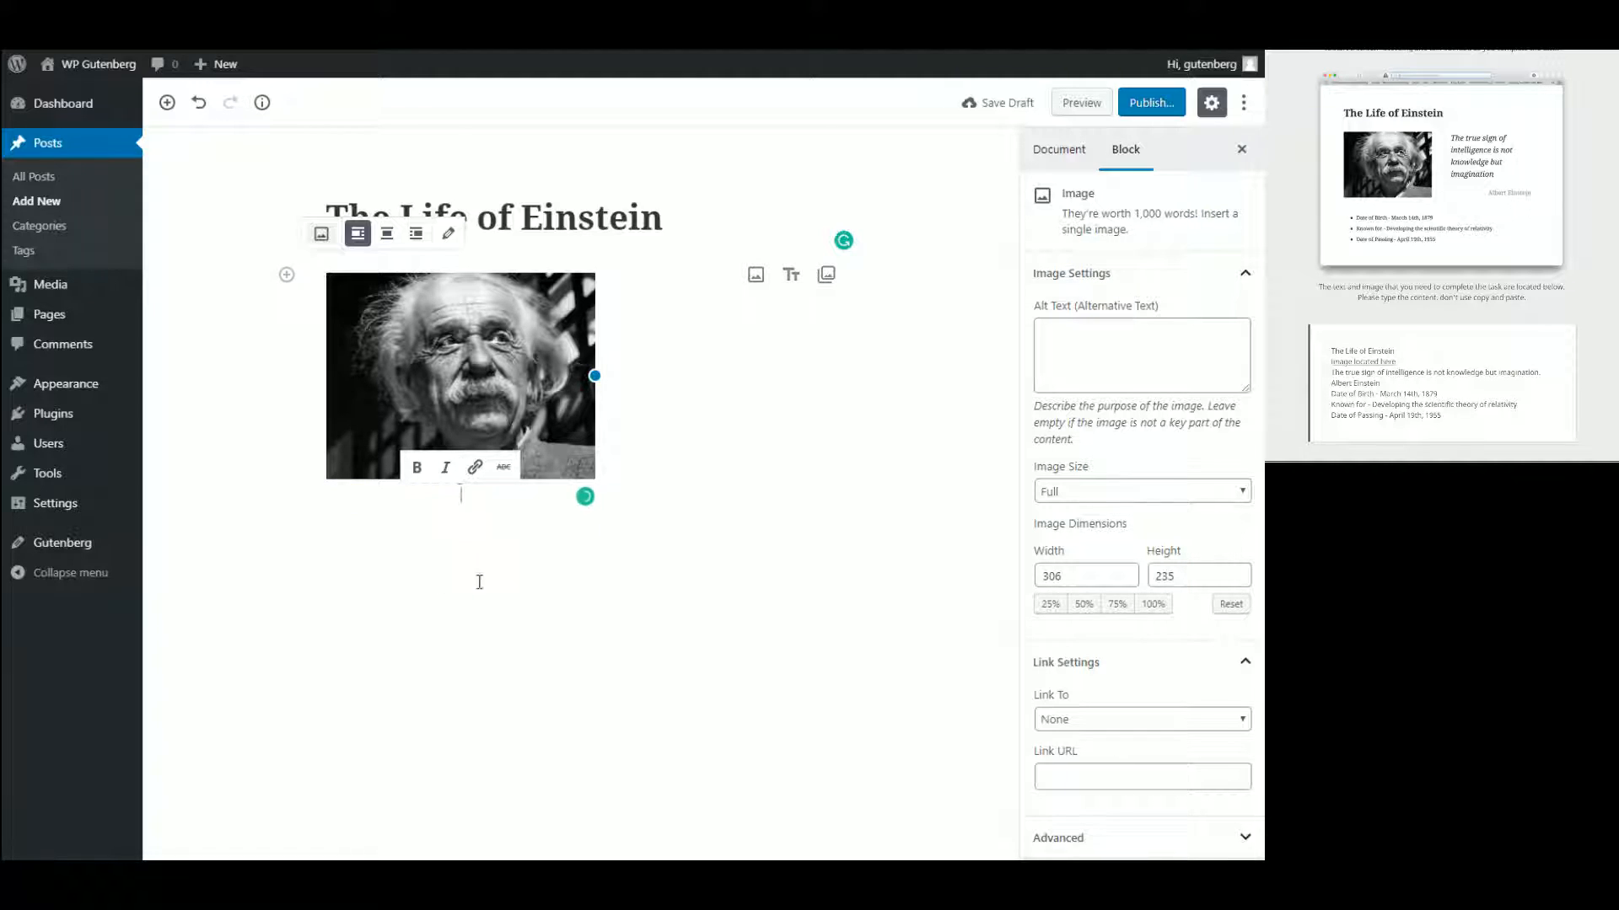
pyautogui.click(675, 511)
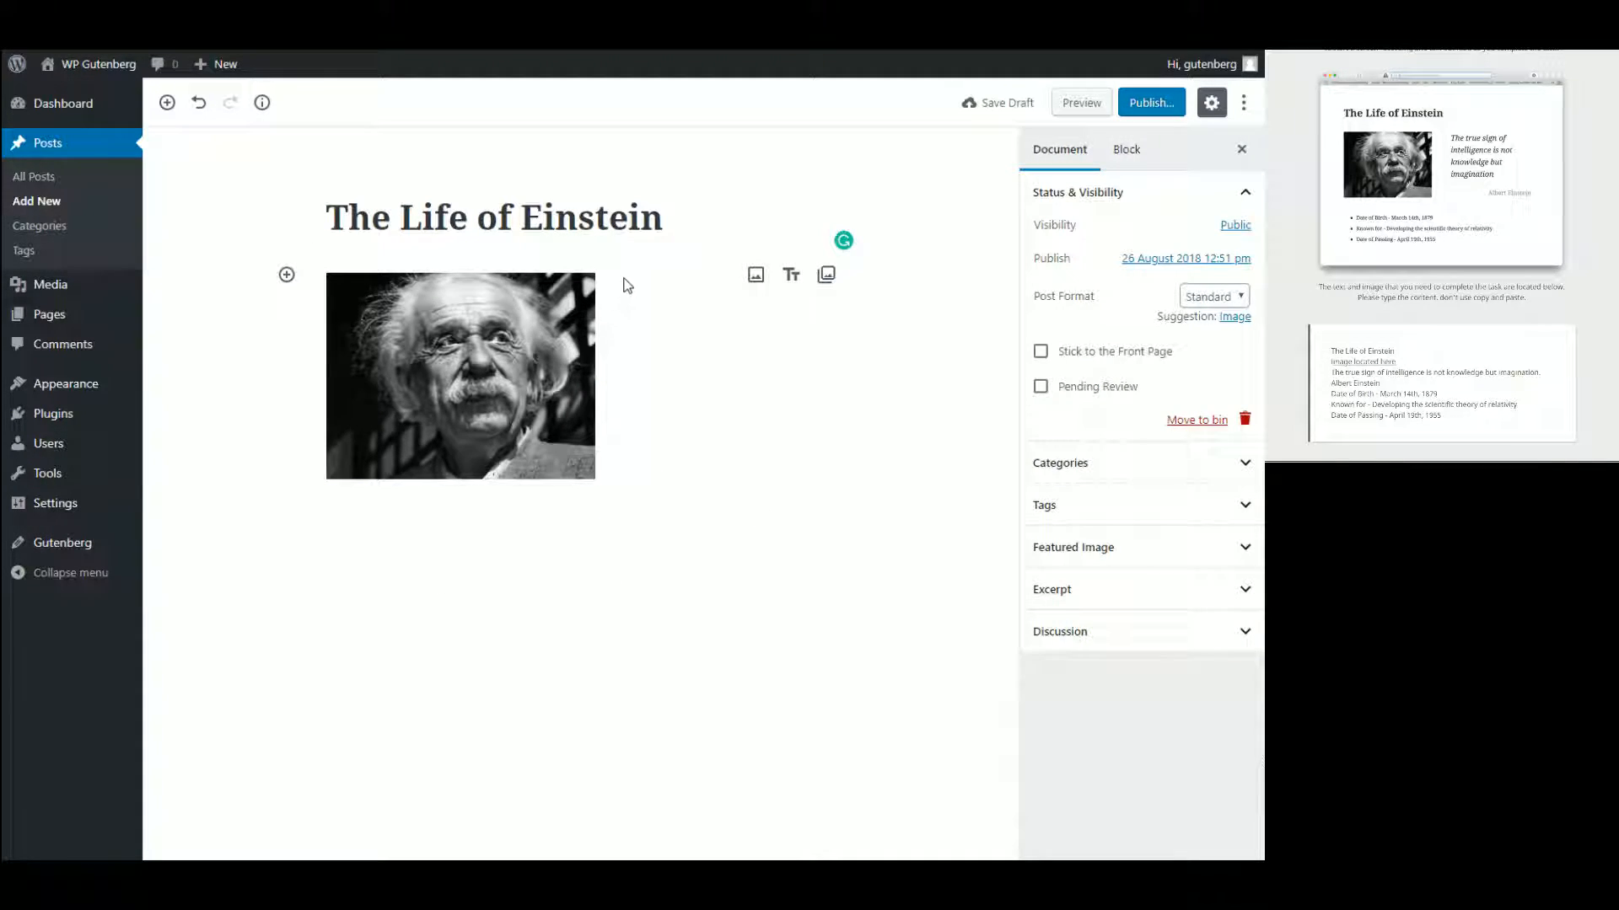
# - Try placing an empty Paragraph block beside the left-aligned image
pyautogui.click(287, 274)
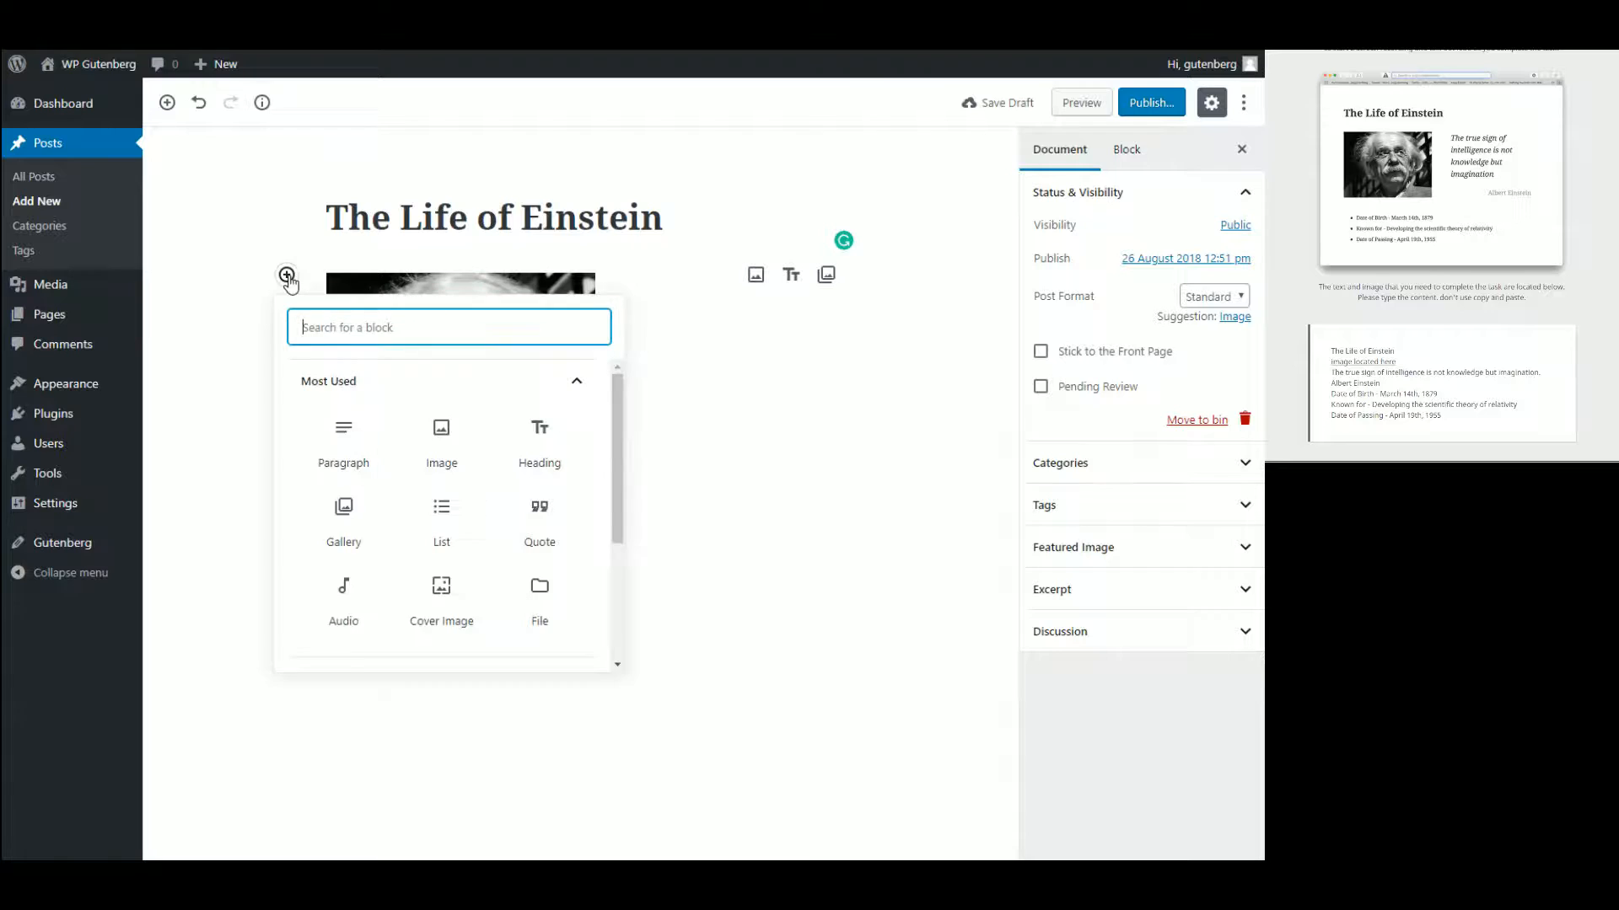
pyautogui.click(368, 463)
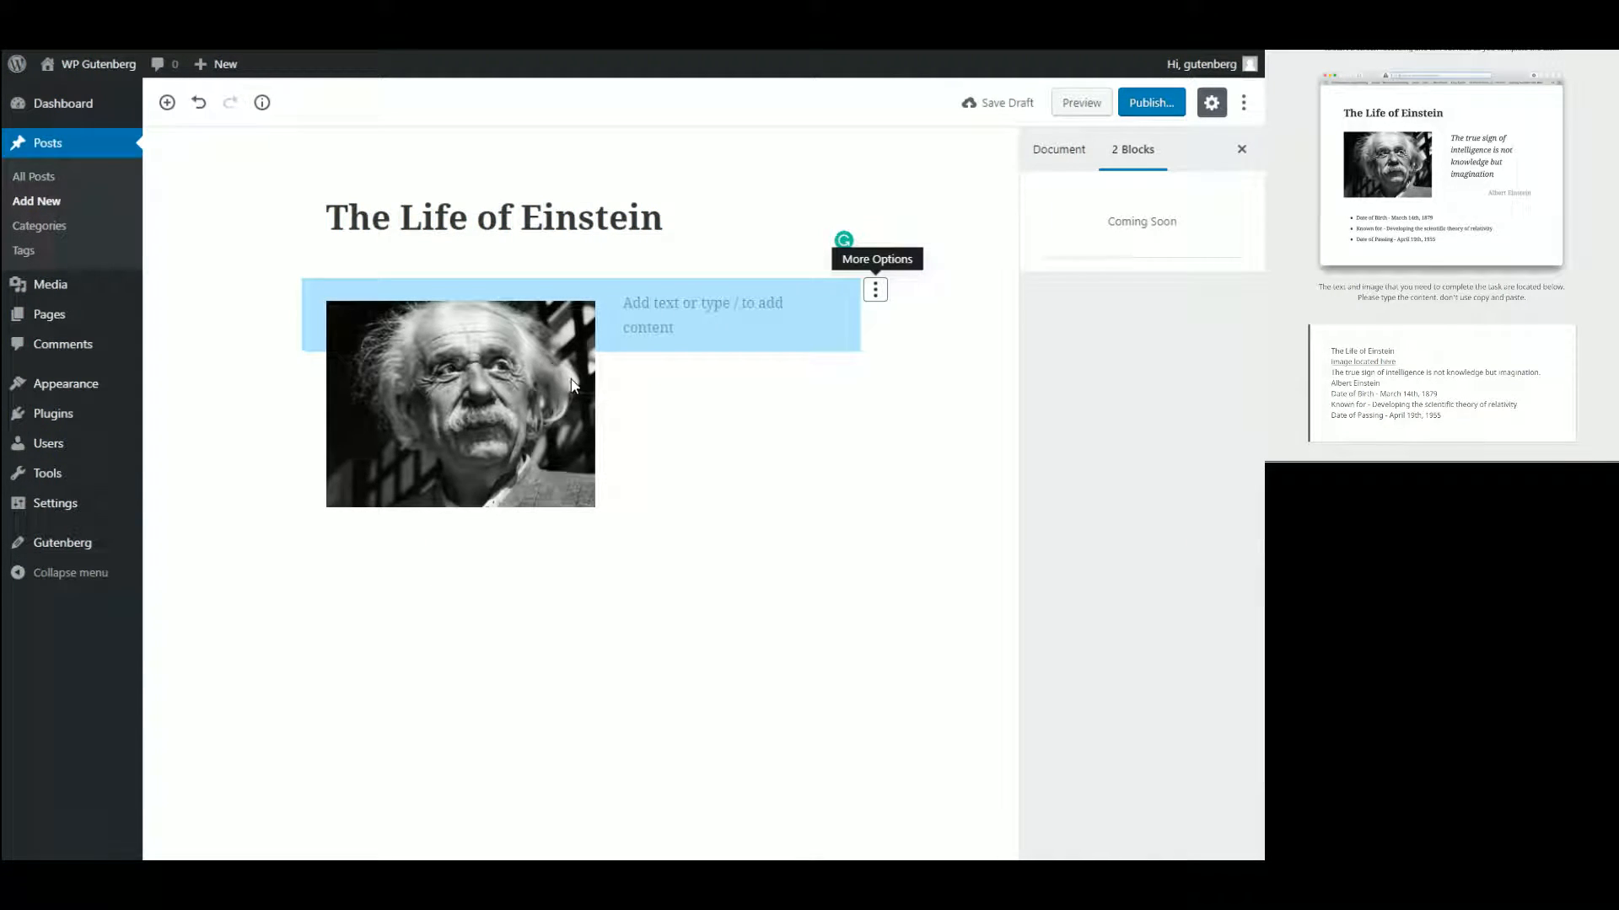
pyautogui.click(749, 414)
pyautogui.click(589, 346)
pyautogui.click(646, 311)
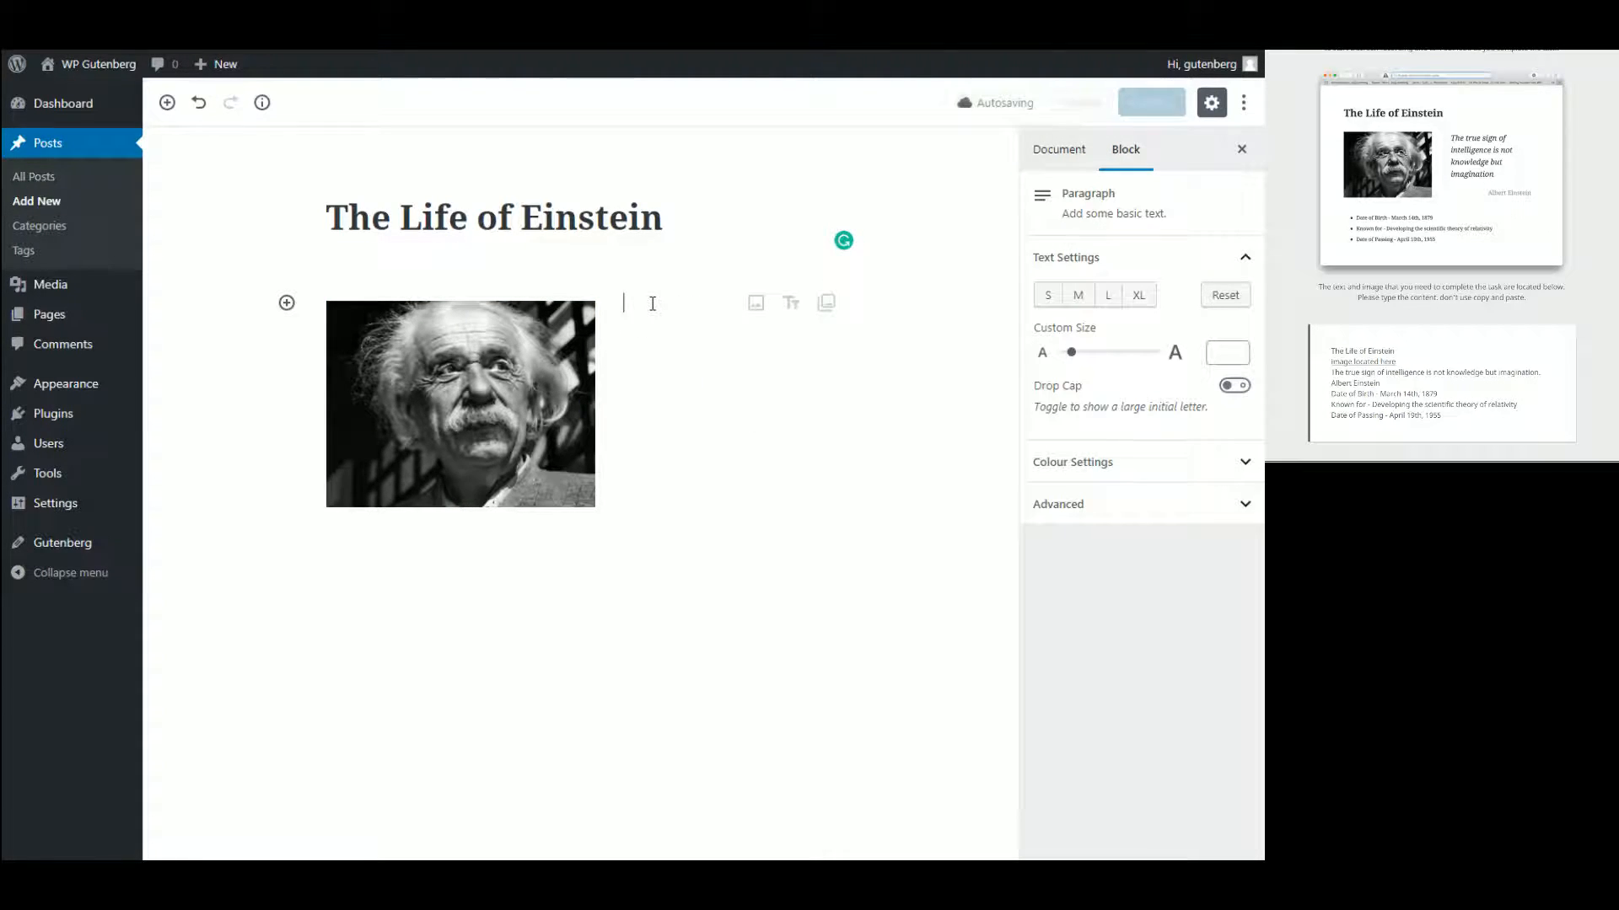
pyautogui.click(523, 396)
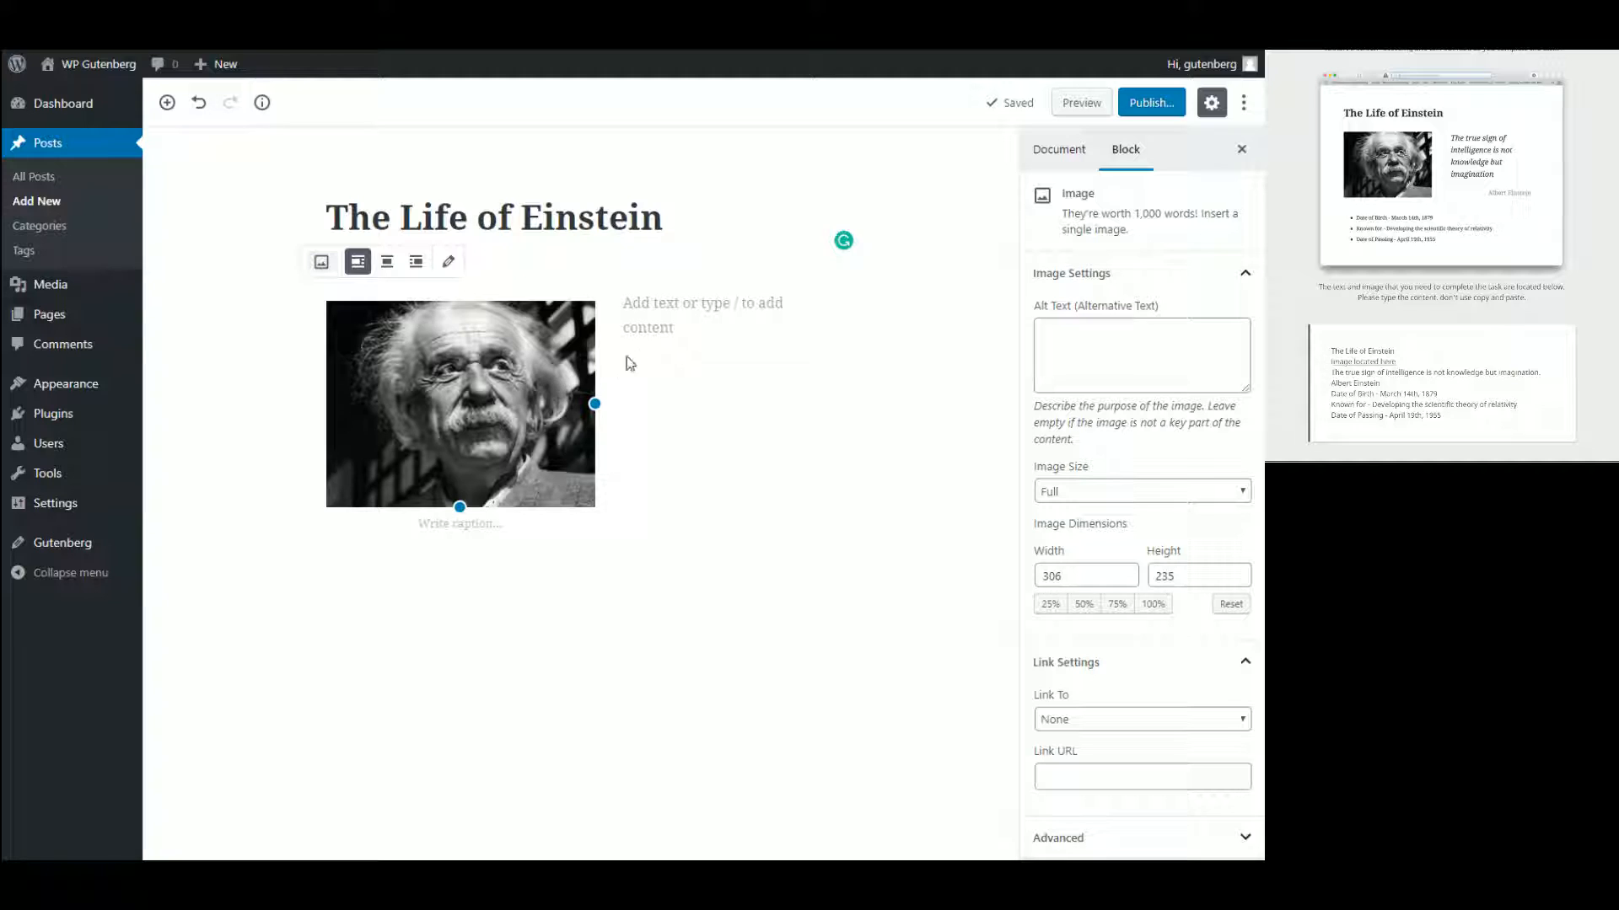
pyautogui.click(689, 311)
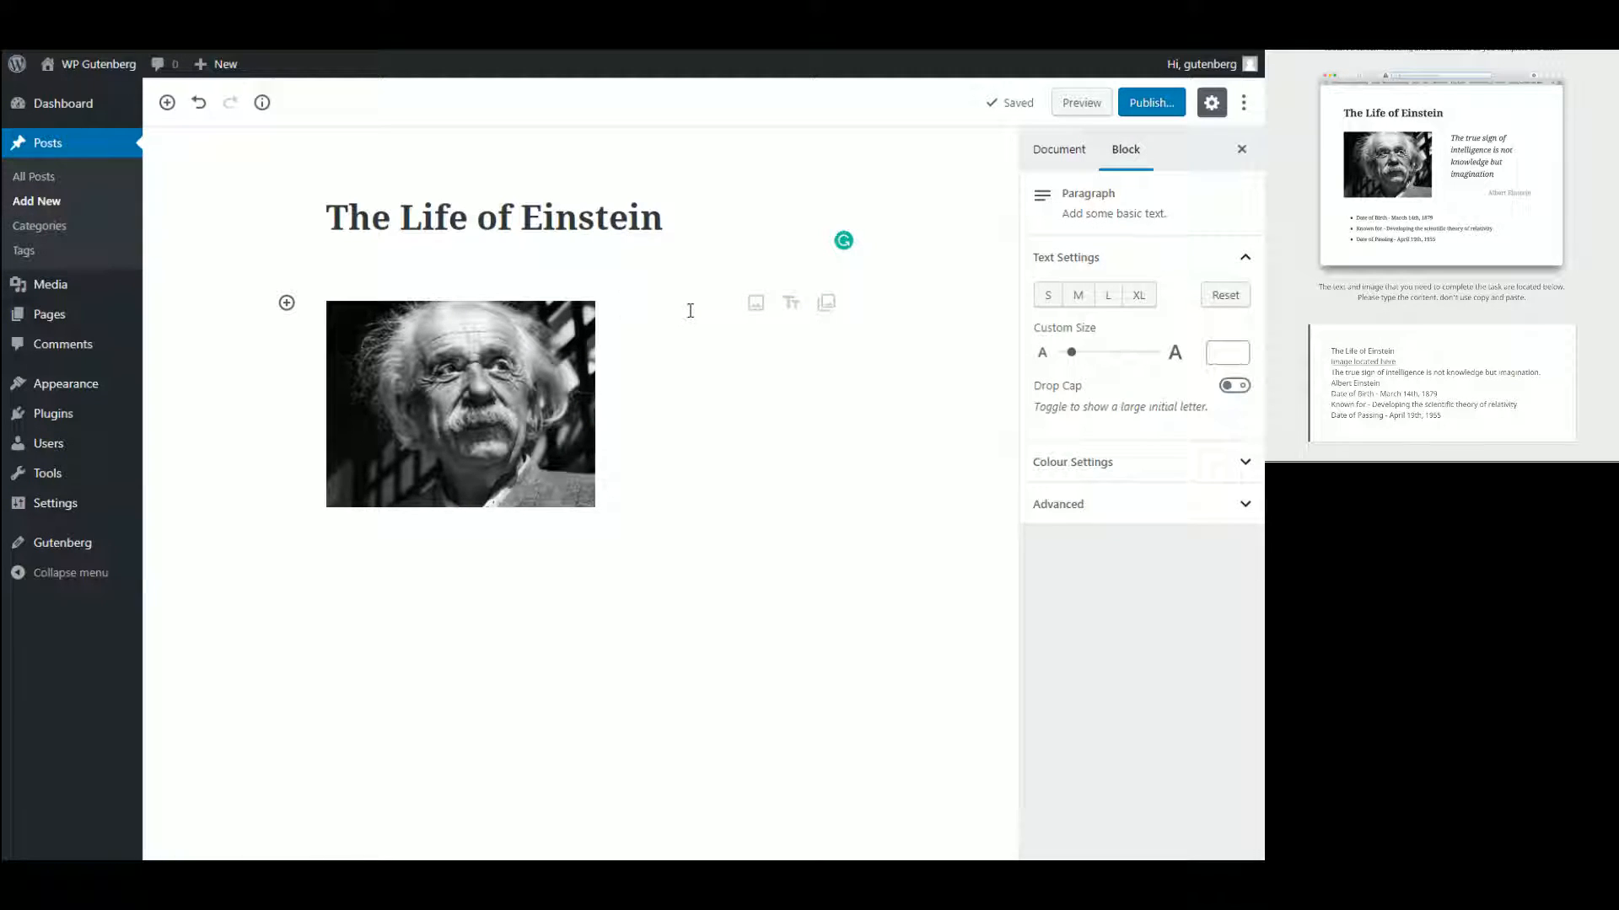
pyautogui.click(520, 371)
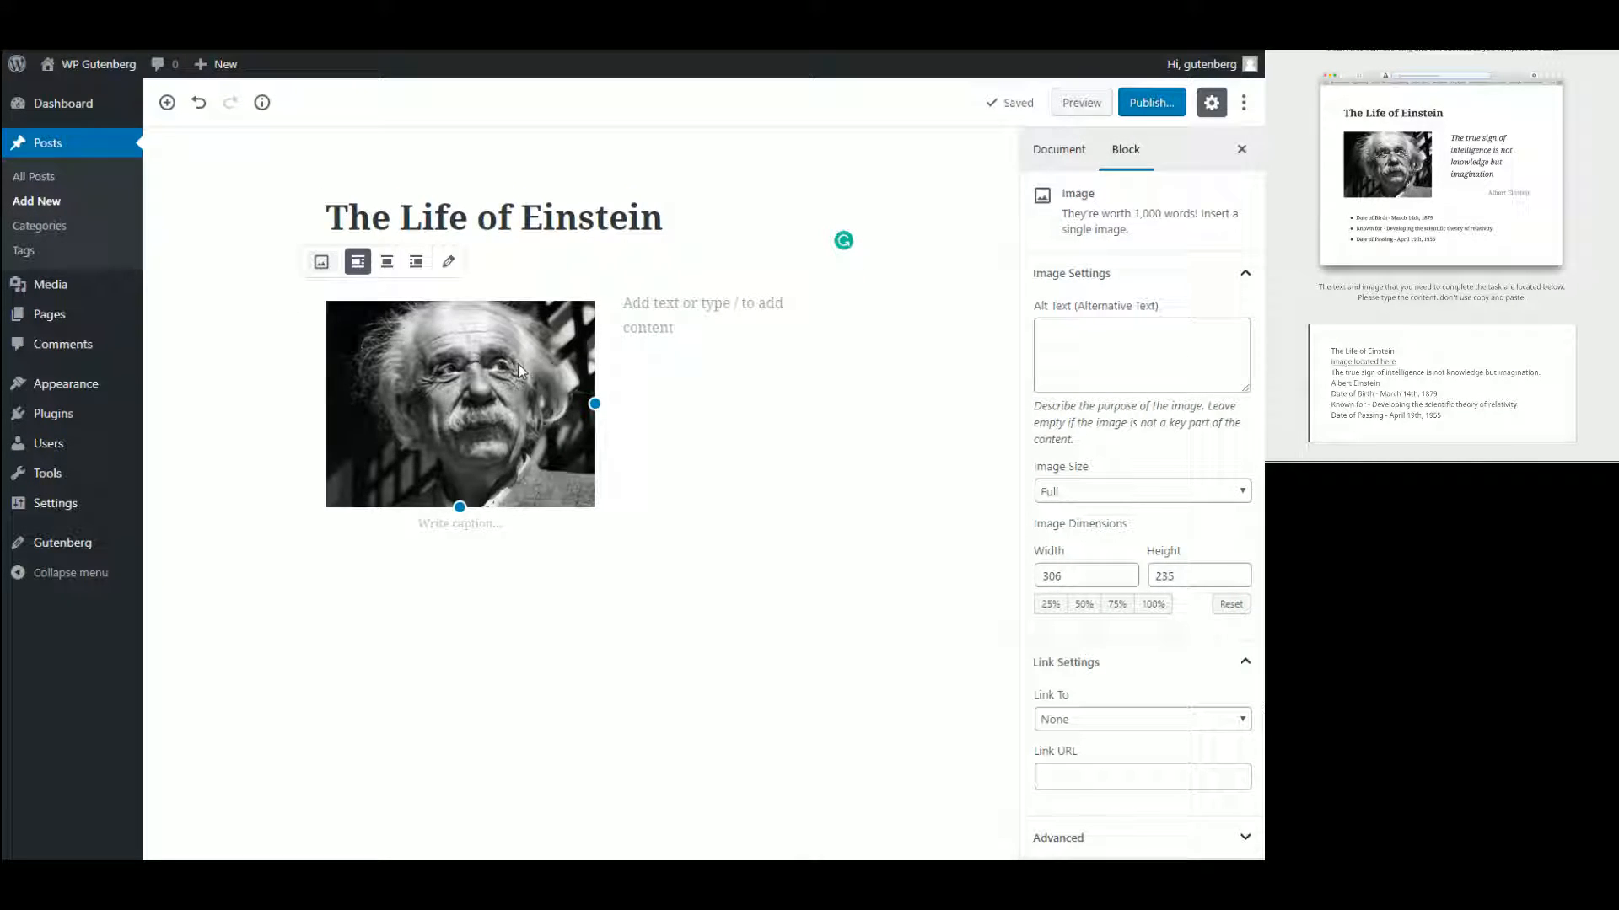
# - Delete the empty paragraph beside the image and the Image block itself
pyautogui.click(672, 346)
pyautogui.click(679, 332)
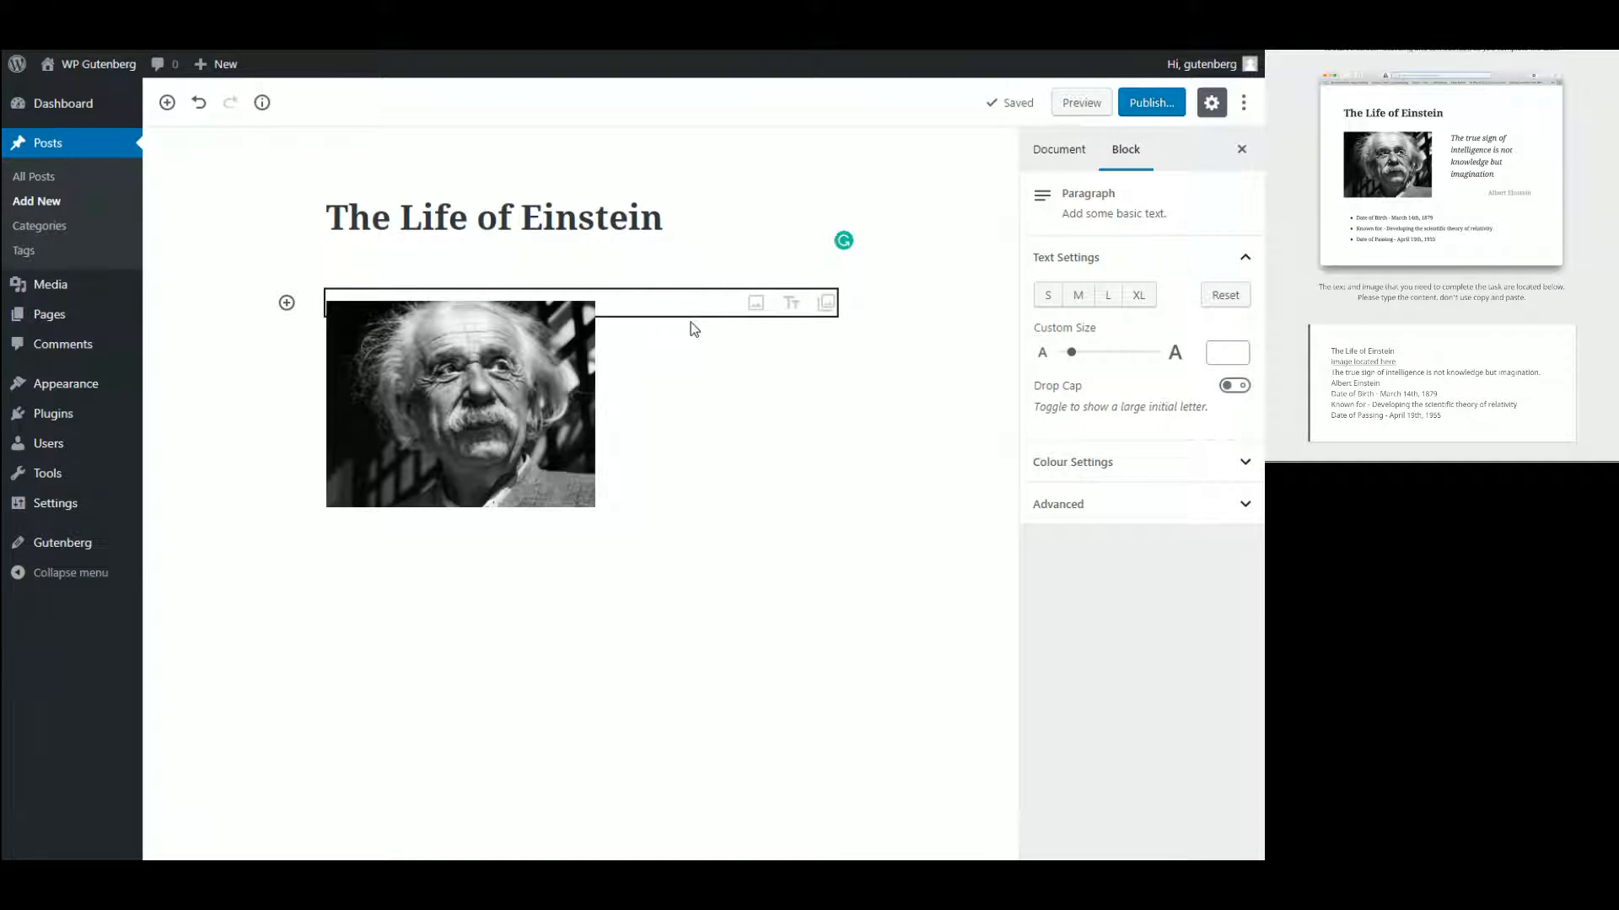
pyautogui.press('BackSpace')
pyautogui.click(625, 404)
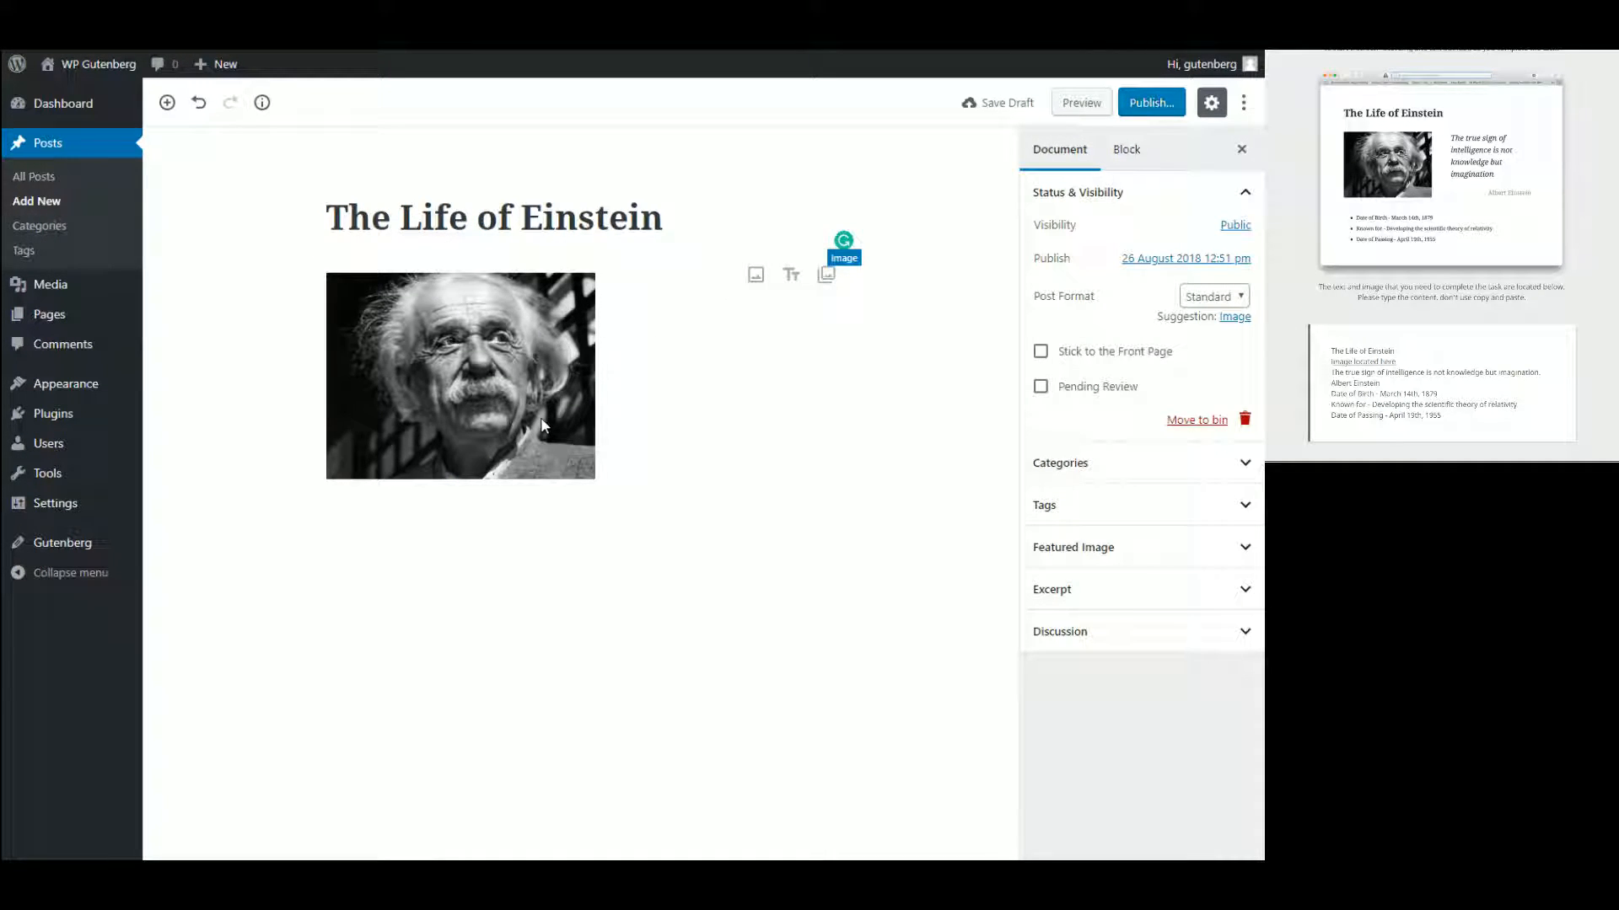
pyautogui.click(487, 378)
pyautogui.press('Delete')
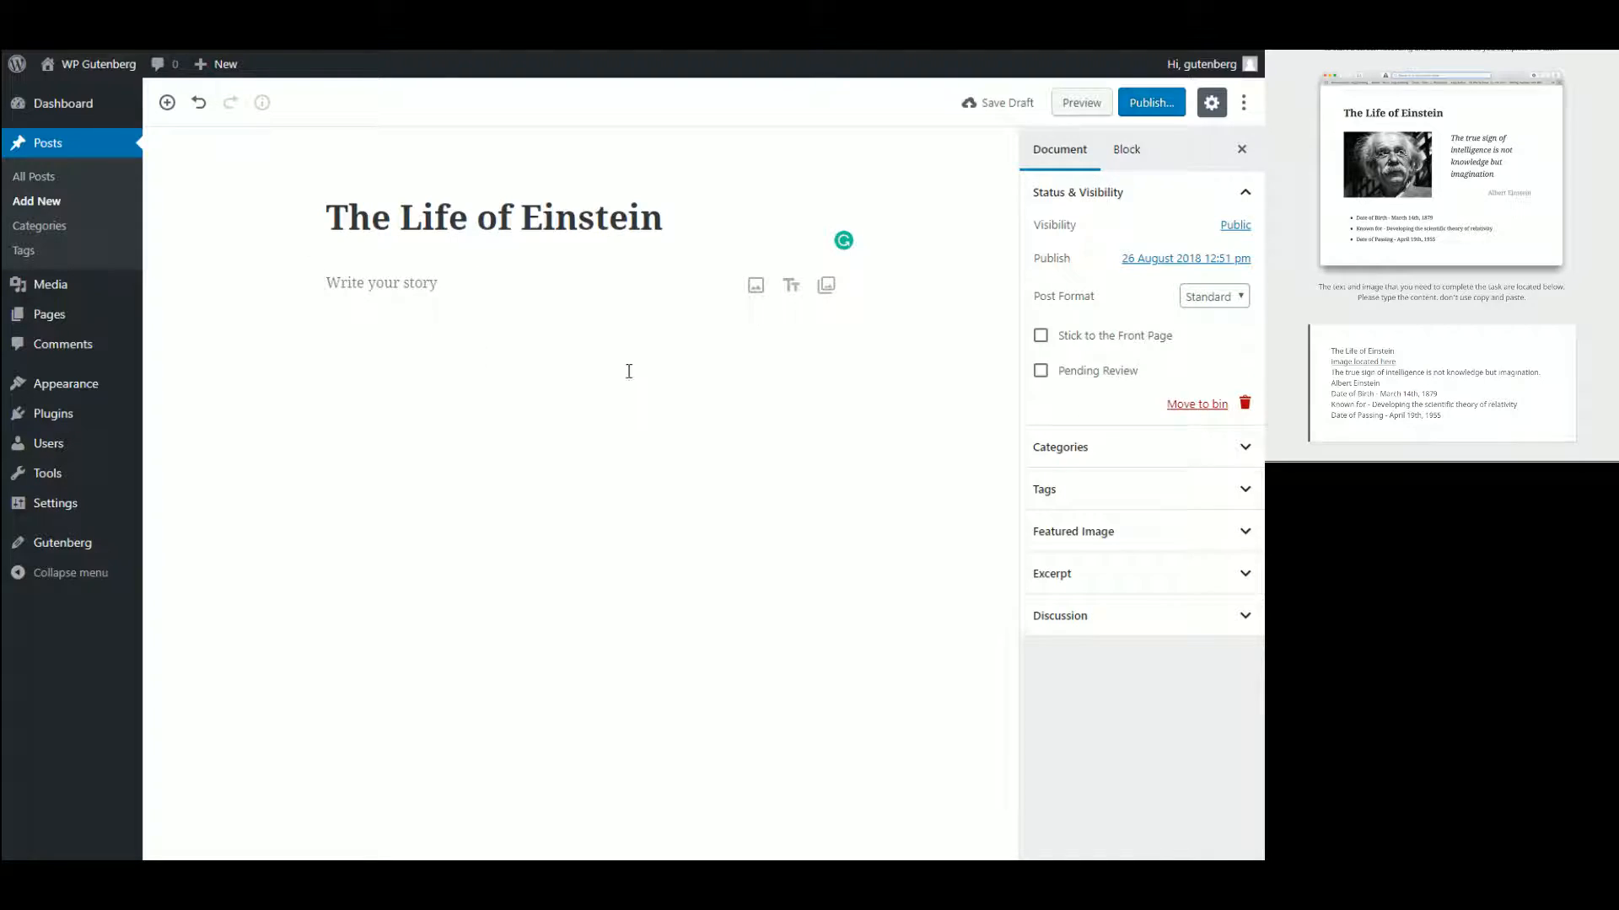
# - Search the block library for "column" and insert a two-column Columns (beta) block below the post title
pyautogui.click(615, 334)
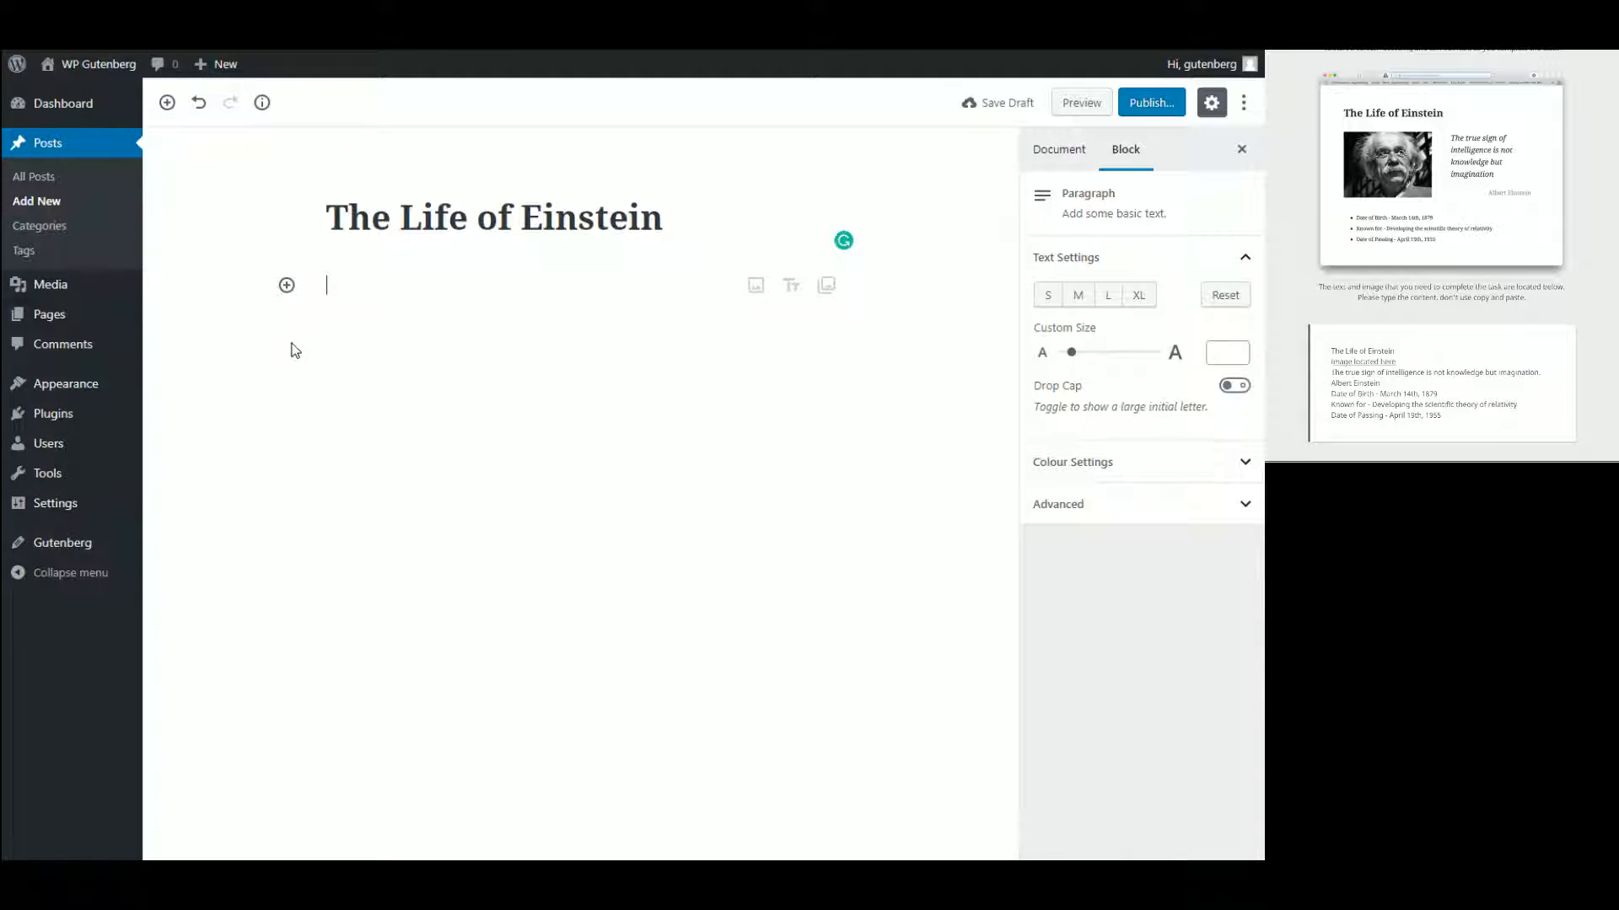
pyautogui.click(286, 284)
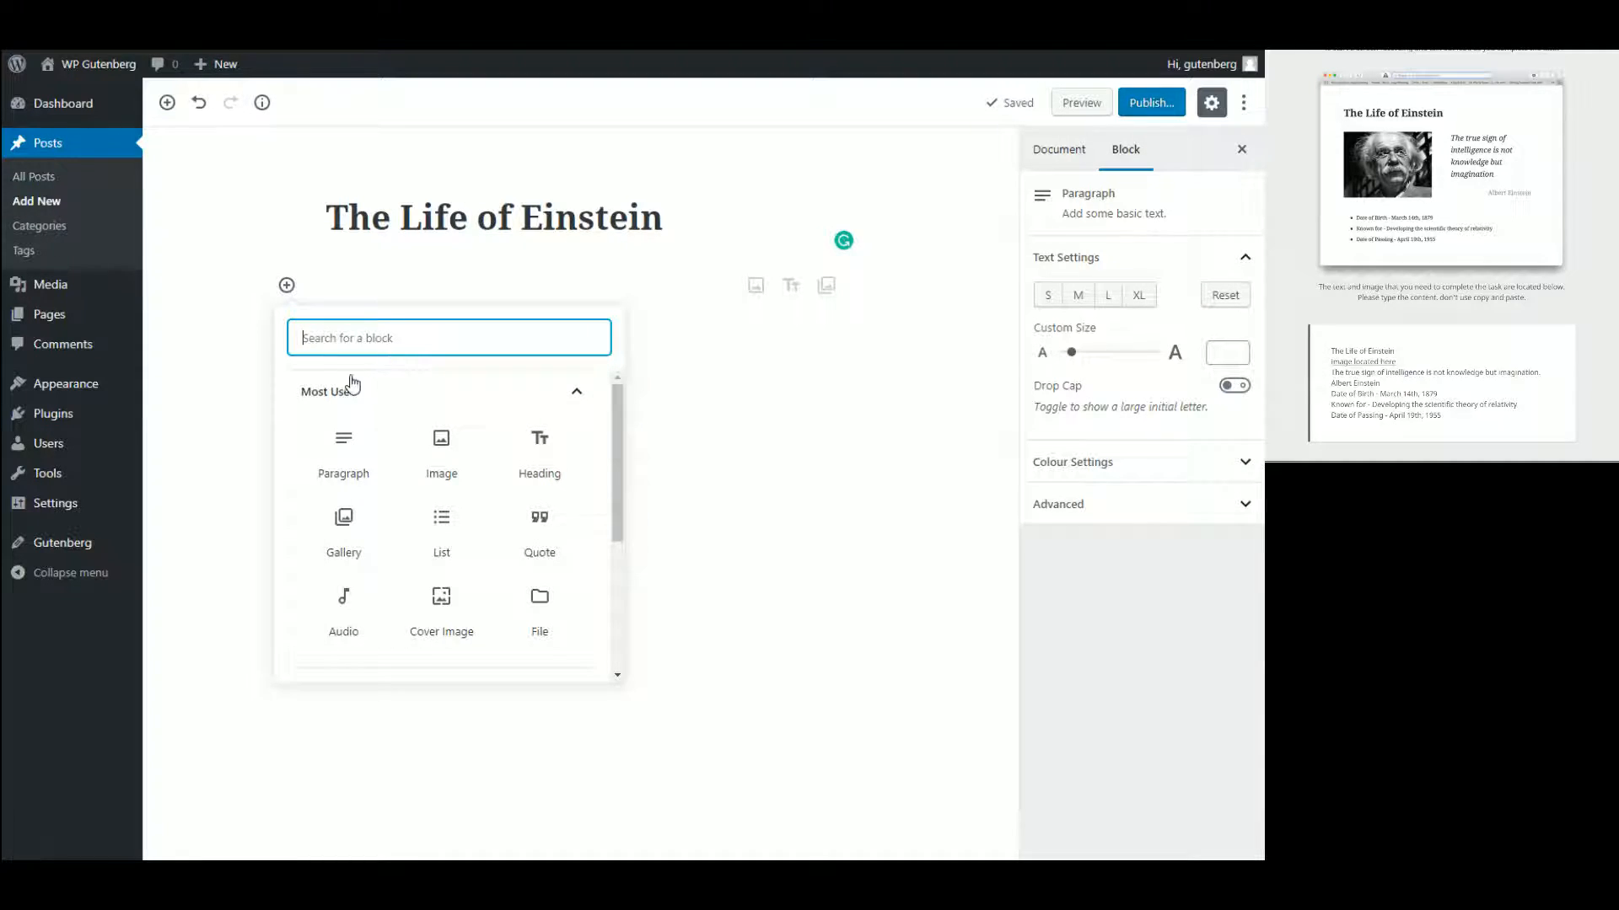
pyautogui.click(567, 403)
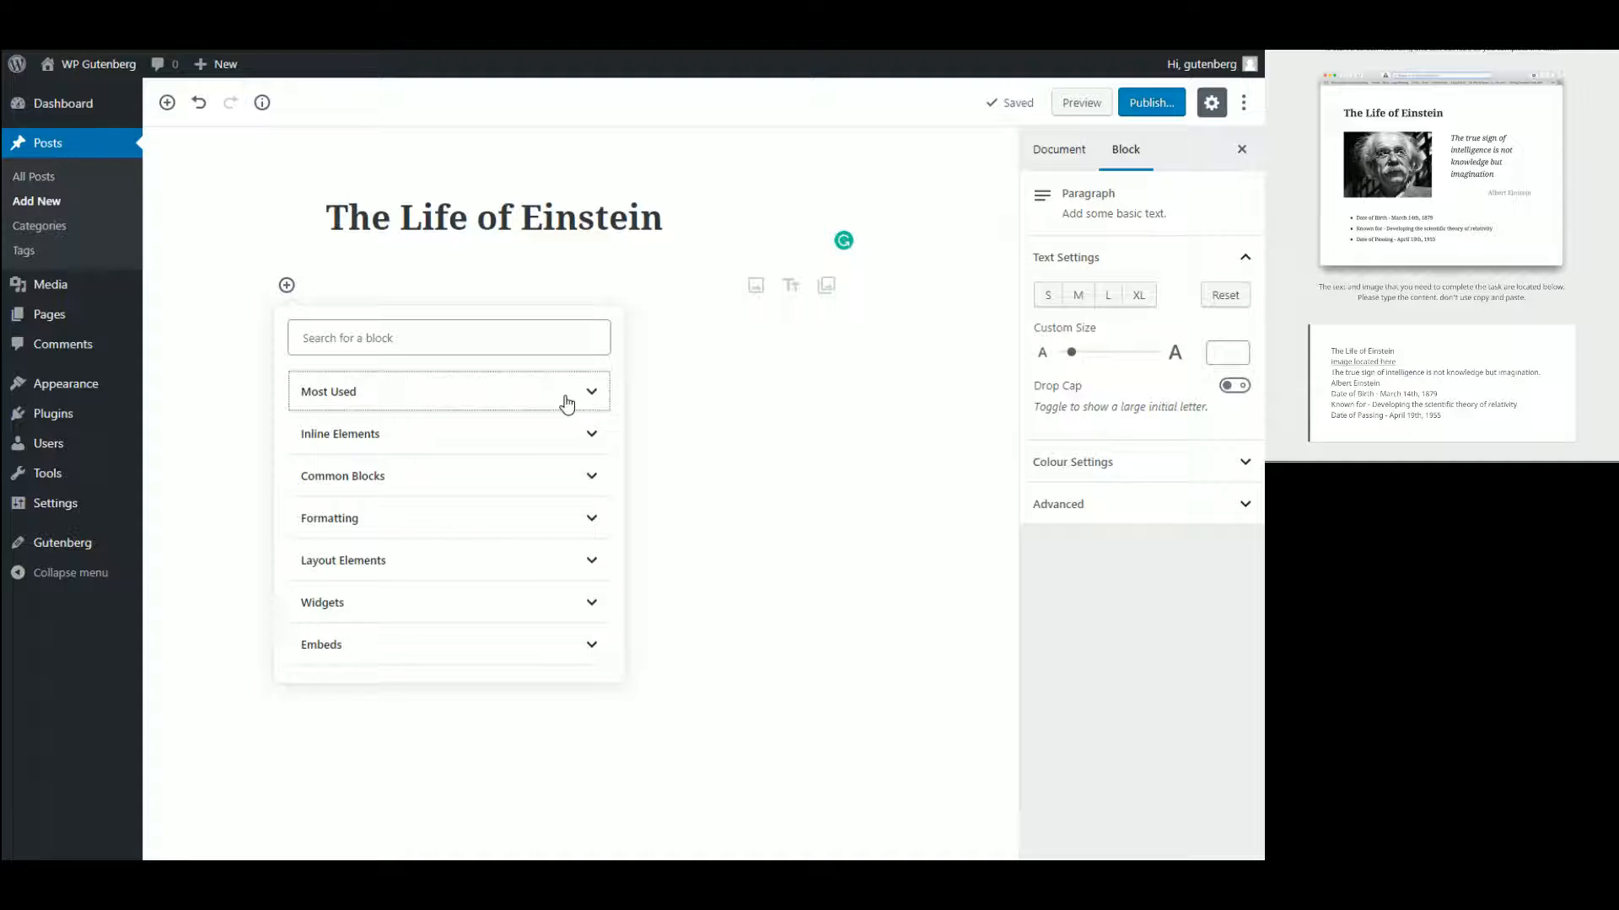
pyautogui.click(520, 486)
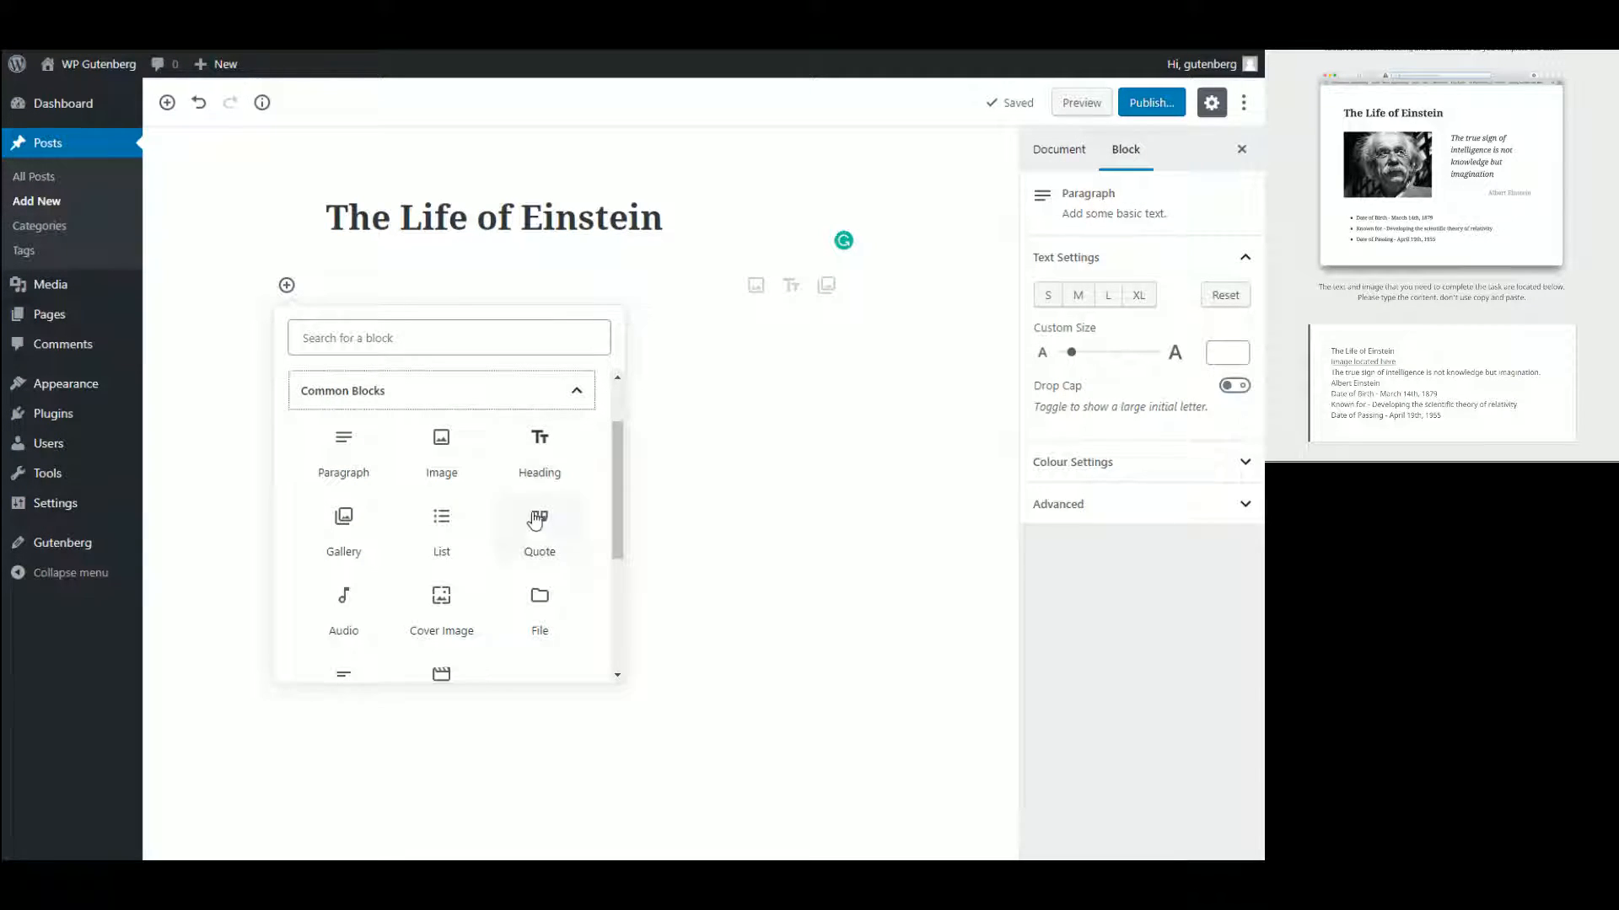
pyautogui.scroll(-3, 535, 630)
pyautogui.scroll(3, 536, 630)
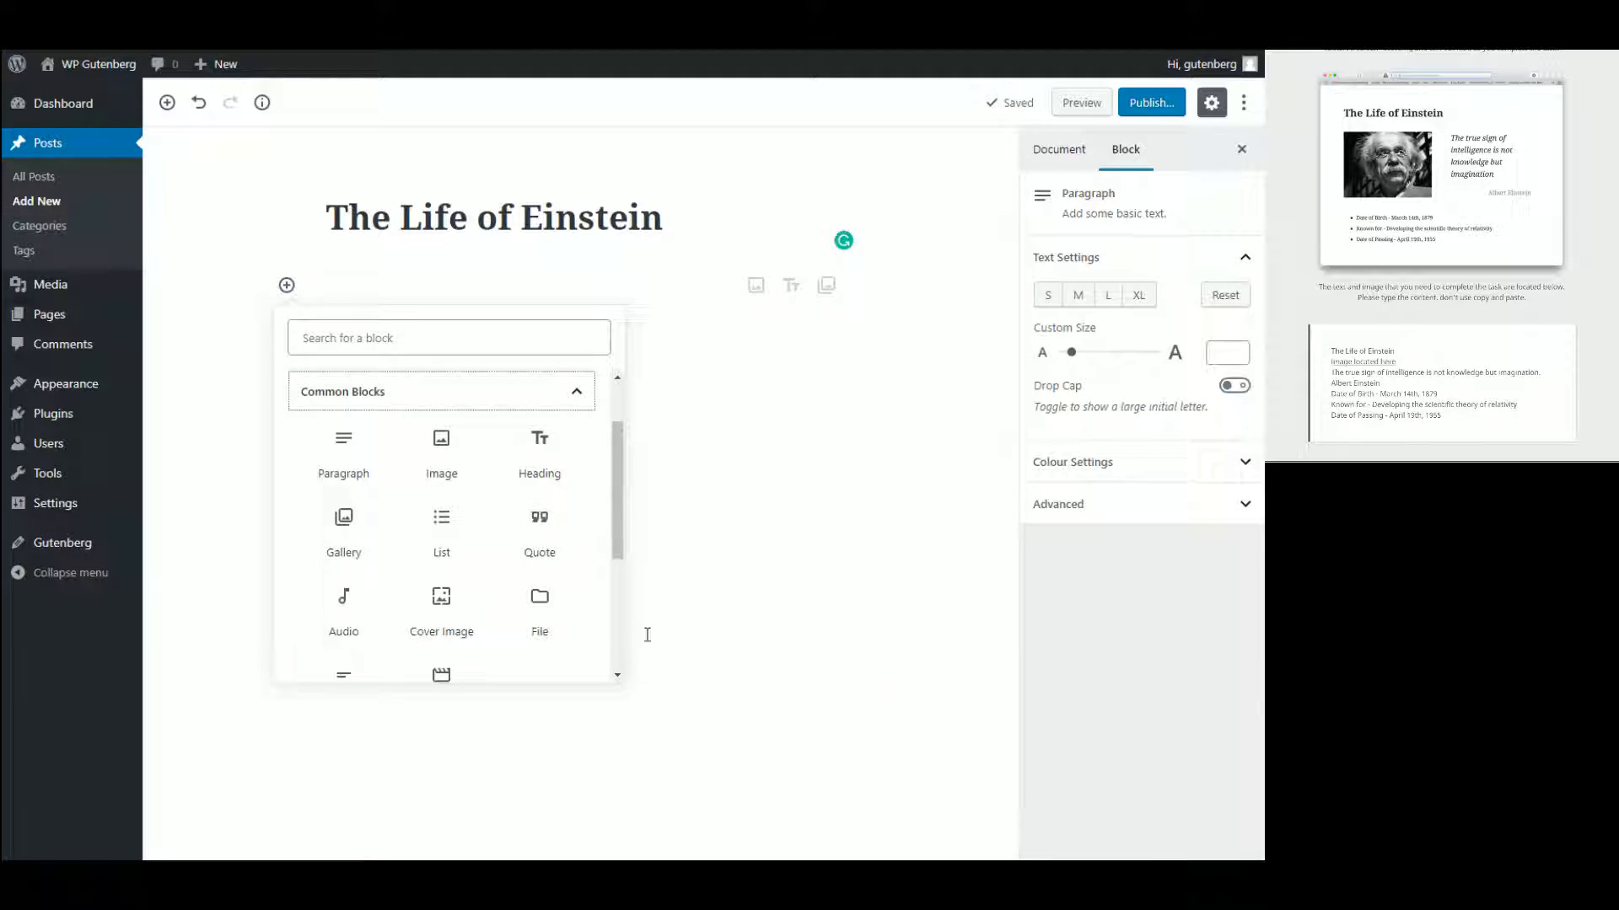
pyautogui.moveTo(619, 492); pyautogui.dragTo(608, 626)
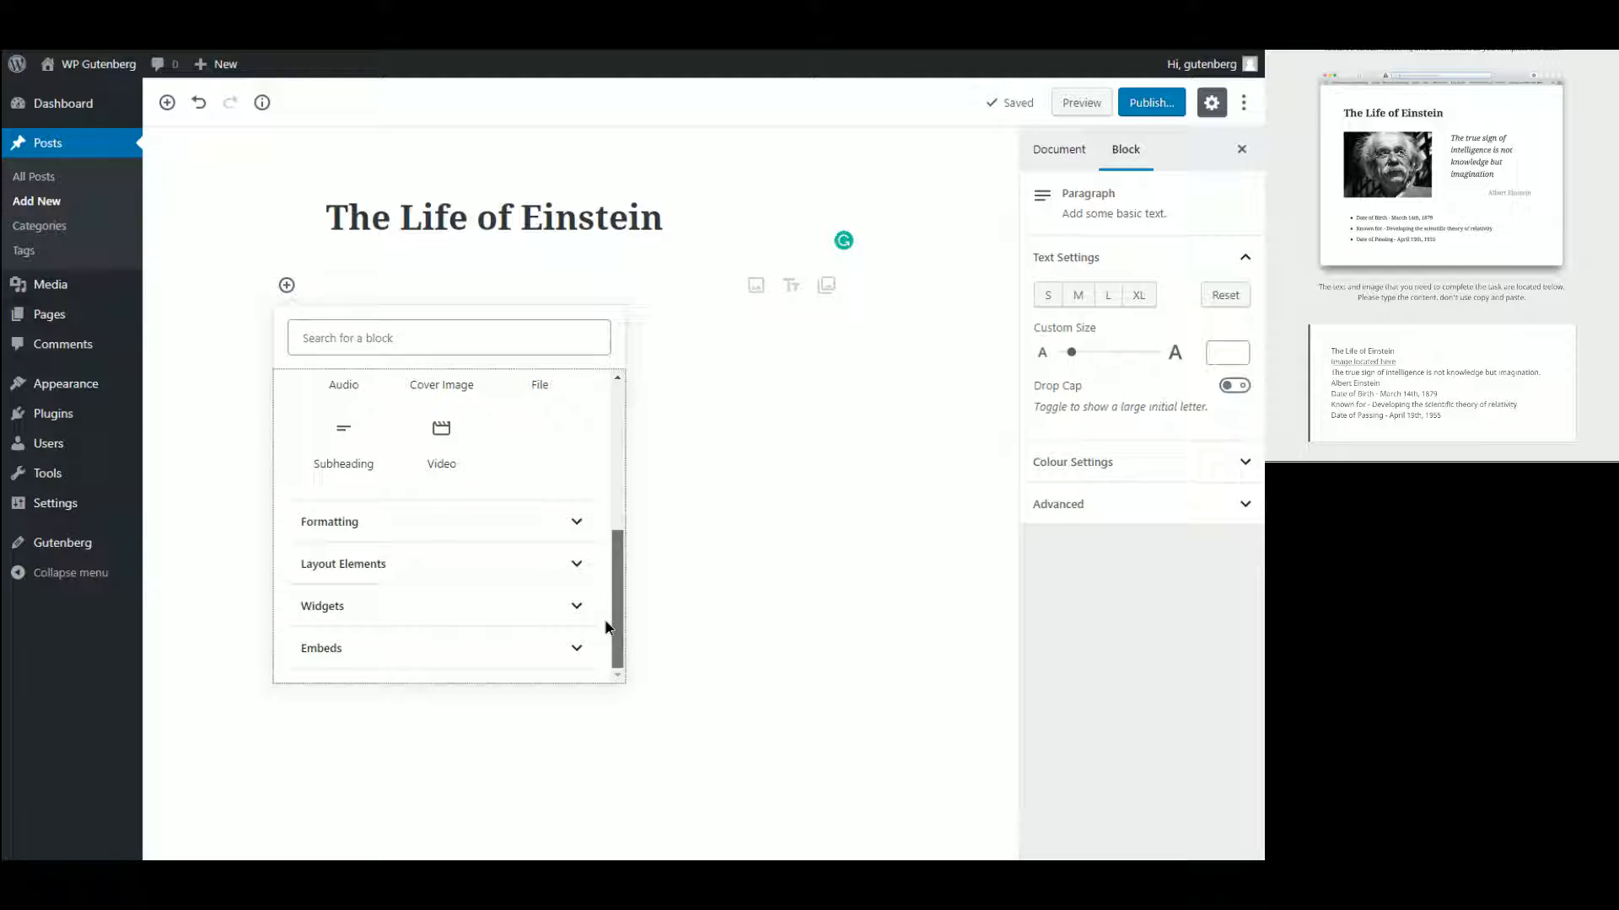
pyautogui.click(504, 335)
pyautogui.write('column')
pyautogui.click(378, 440)
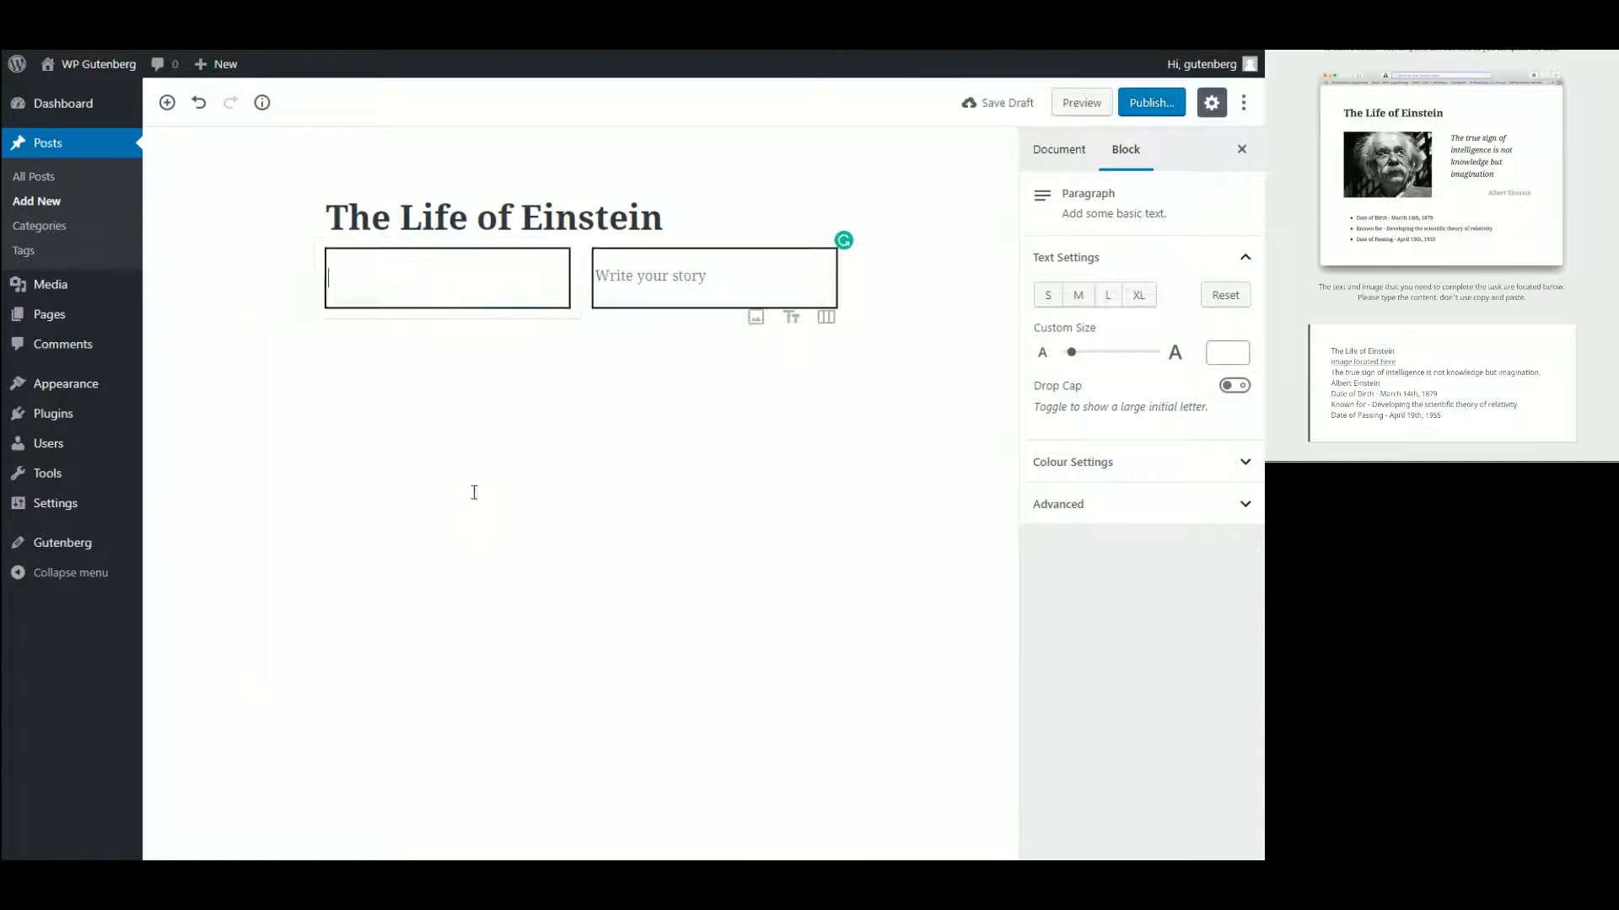
# - Insert an Image block with the Einstein photo in the first column, leaving its caption empty
pyautogui.click(548, 291)
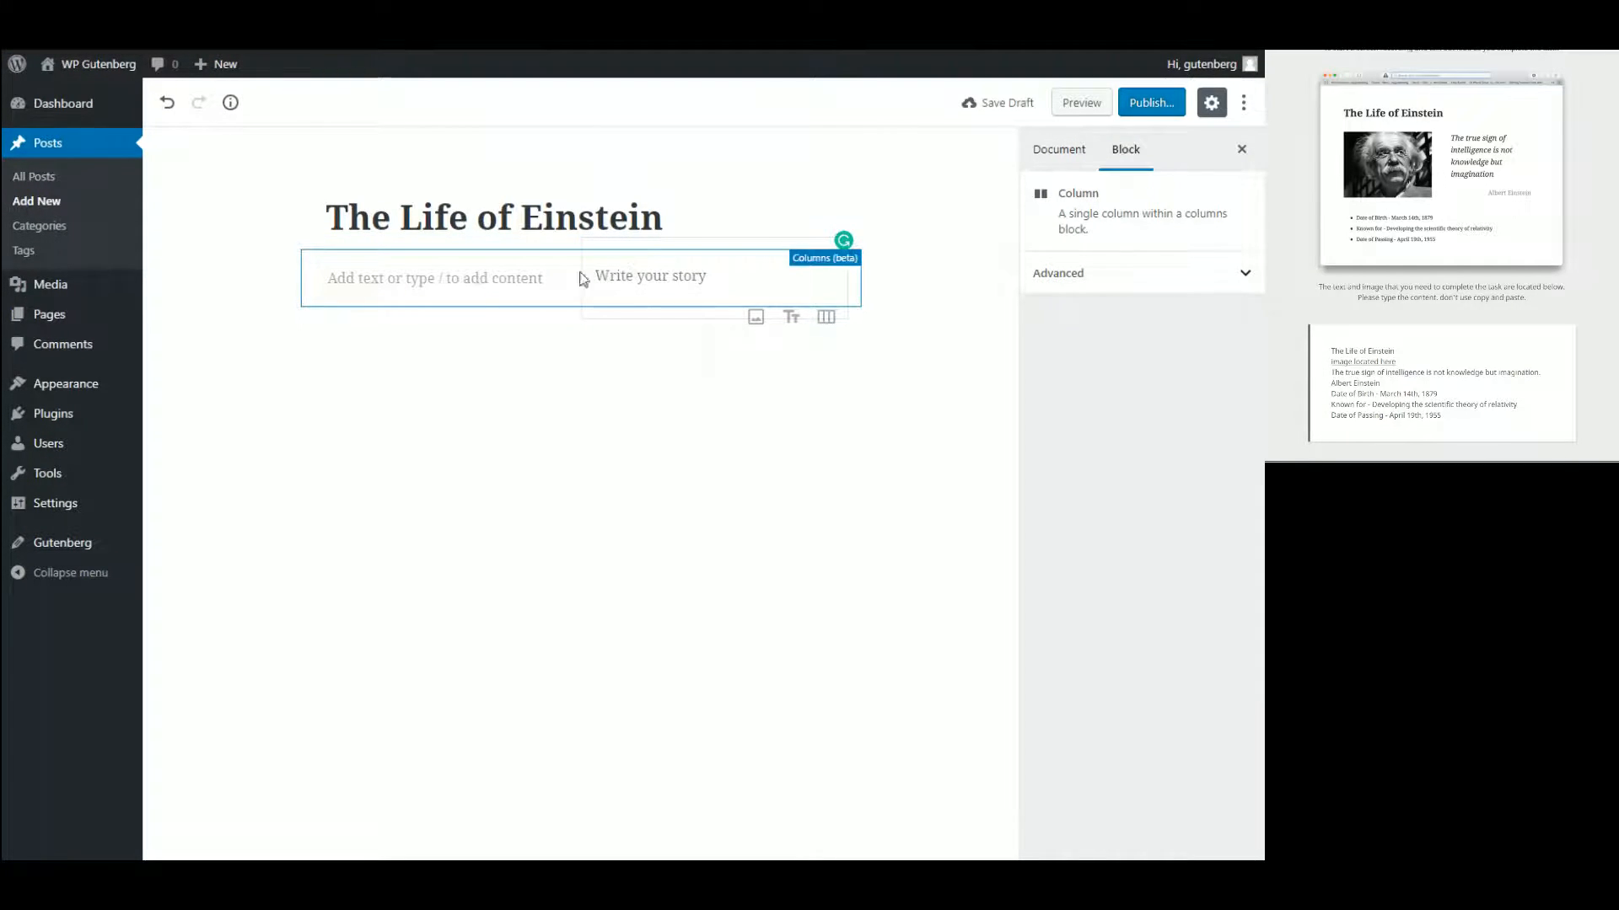
pyautogui.click(495, 282)
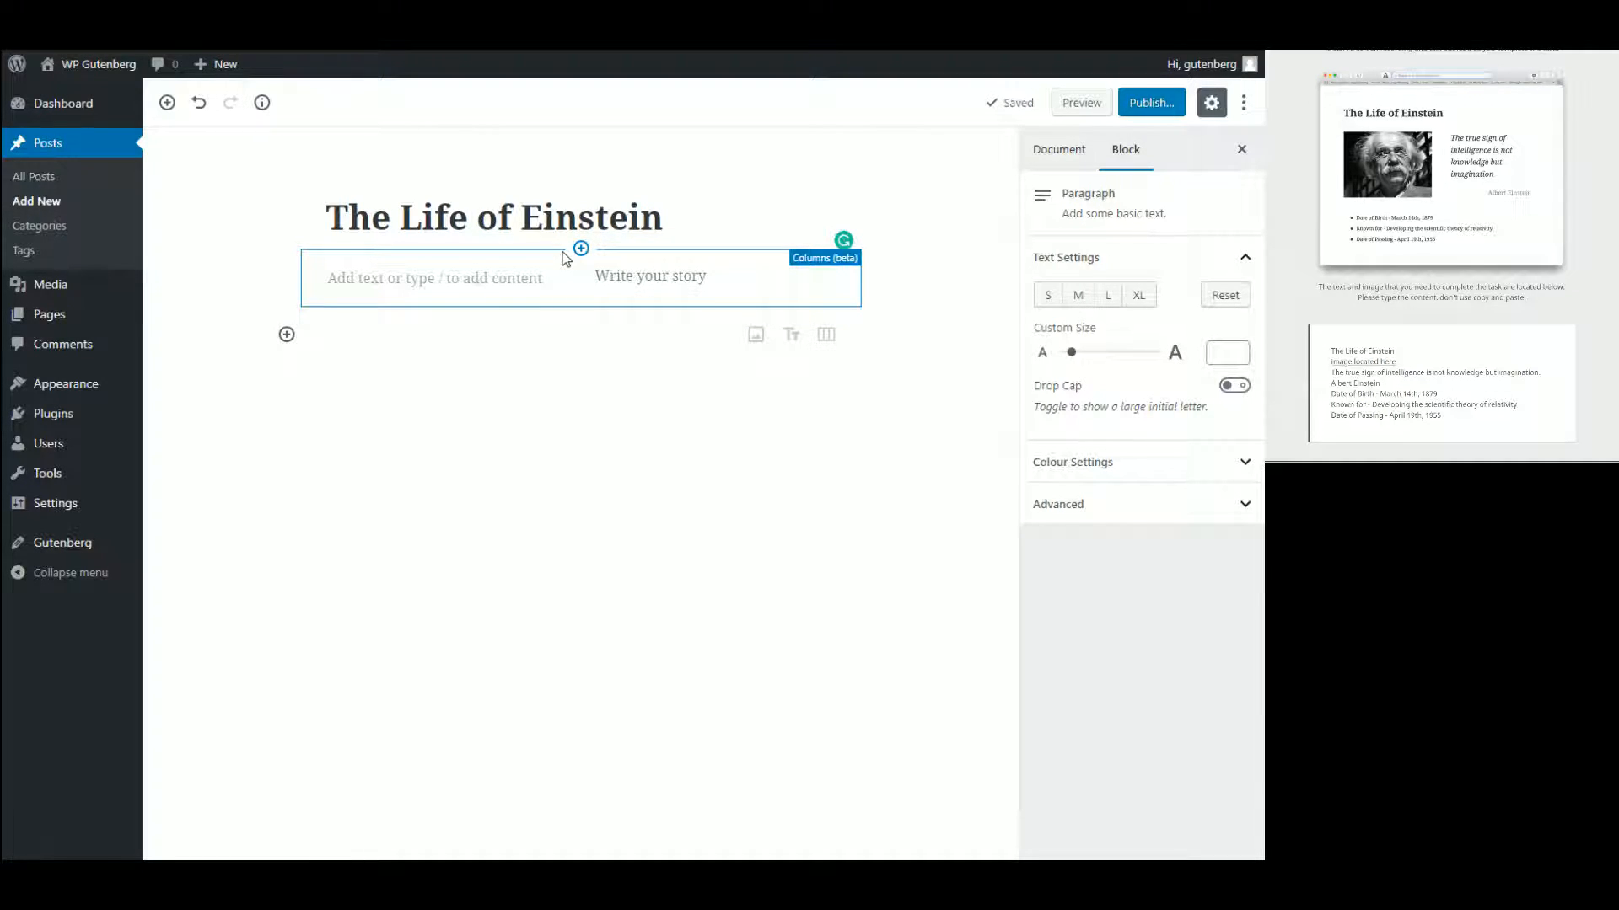
pyautogui.click(489, 282)
pyautogui.click(549, 283)
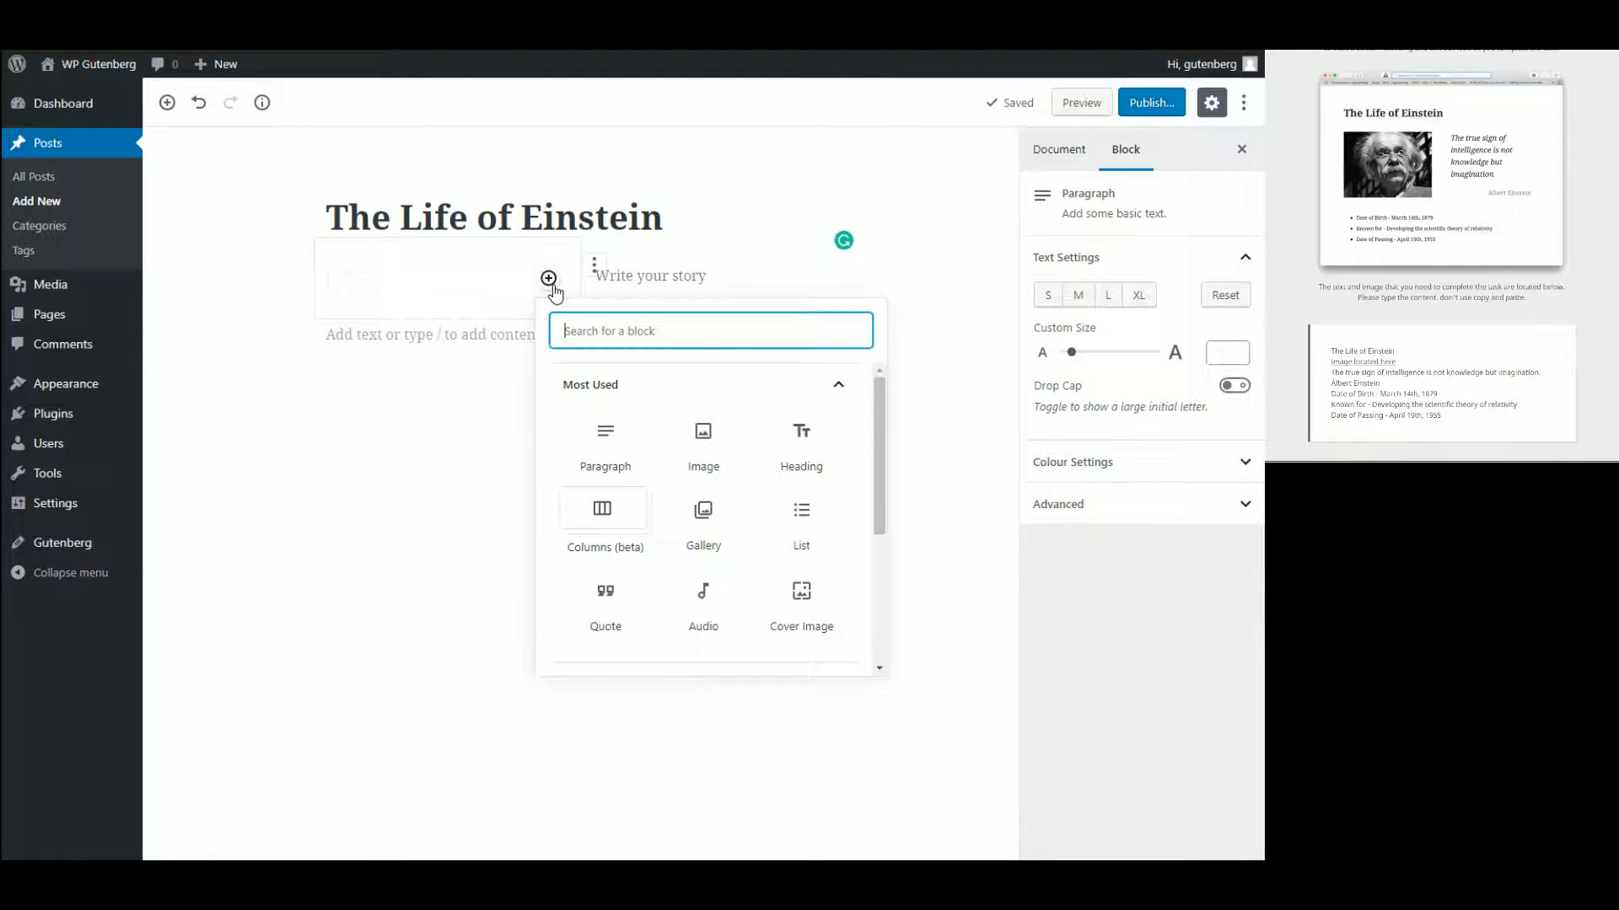
pyautogui.click(700, 451)
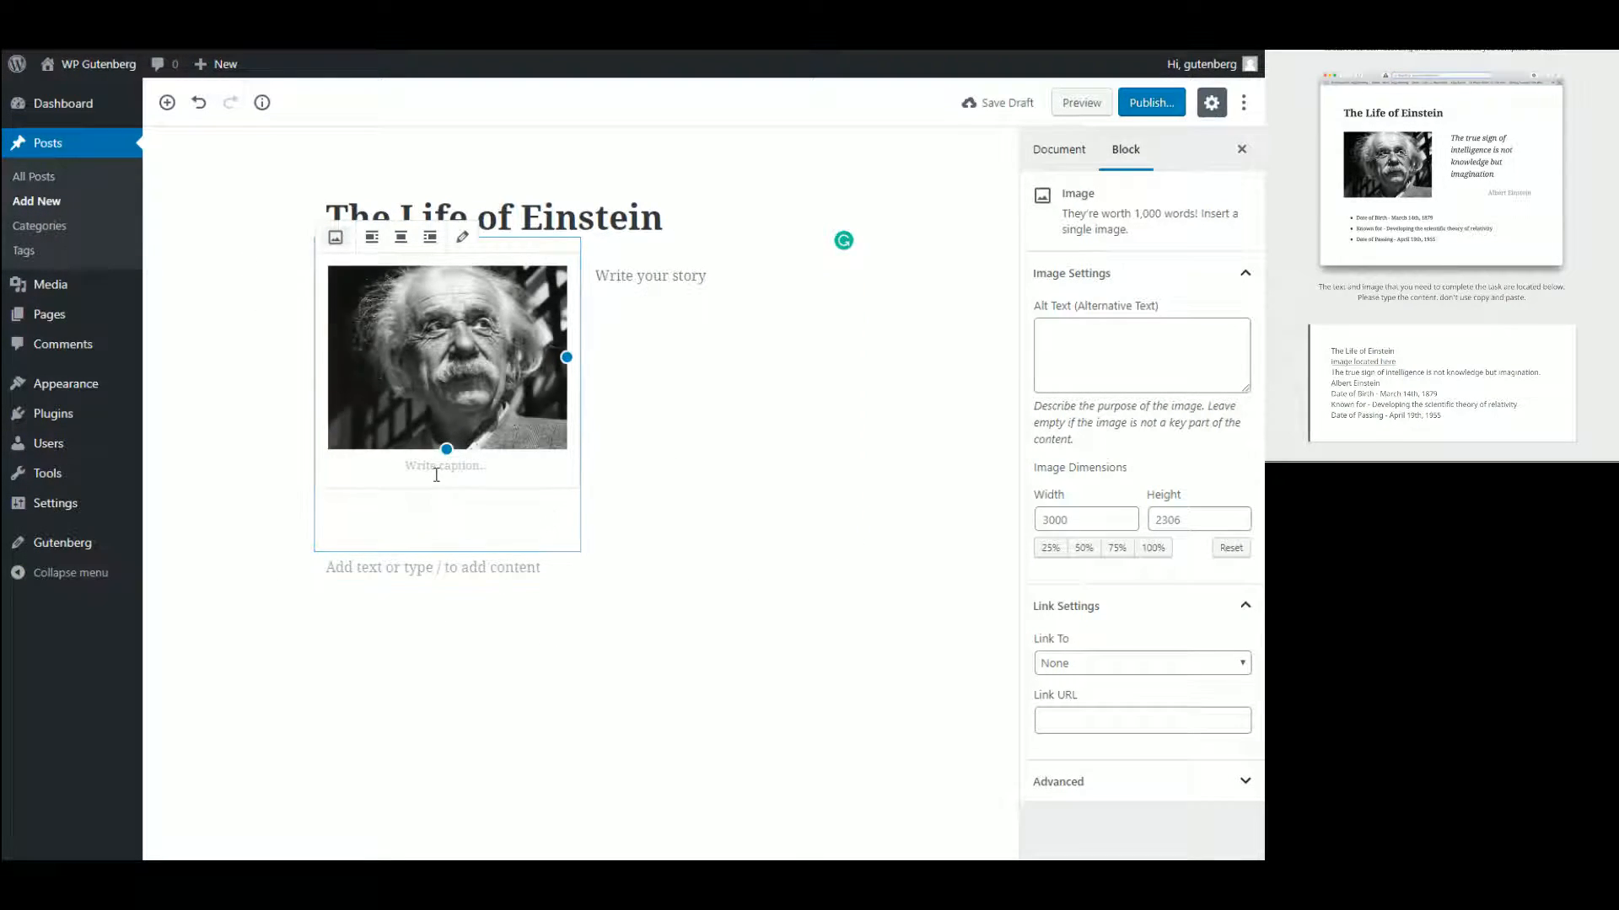
pyautogui.moveTo(537, 734); pyautogui.dragTo(336, 465)
pyautogui.press('BackSpace')
pyautogui.press('Return')
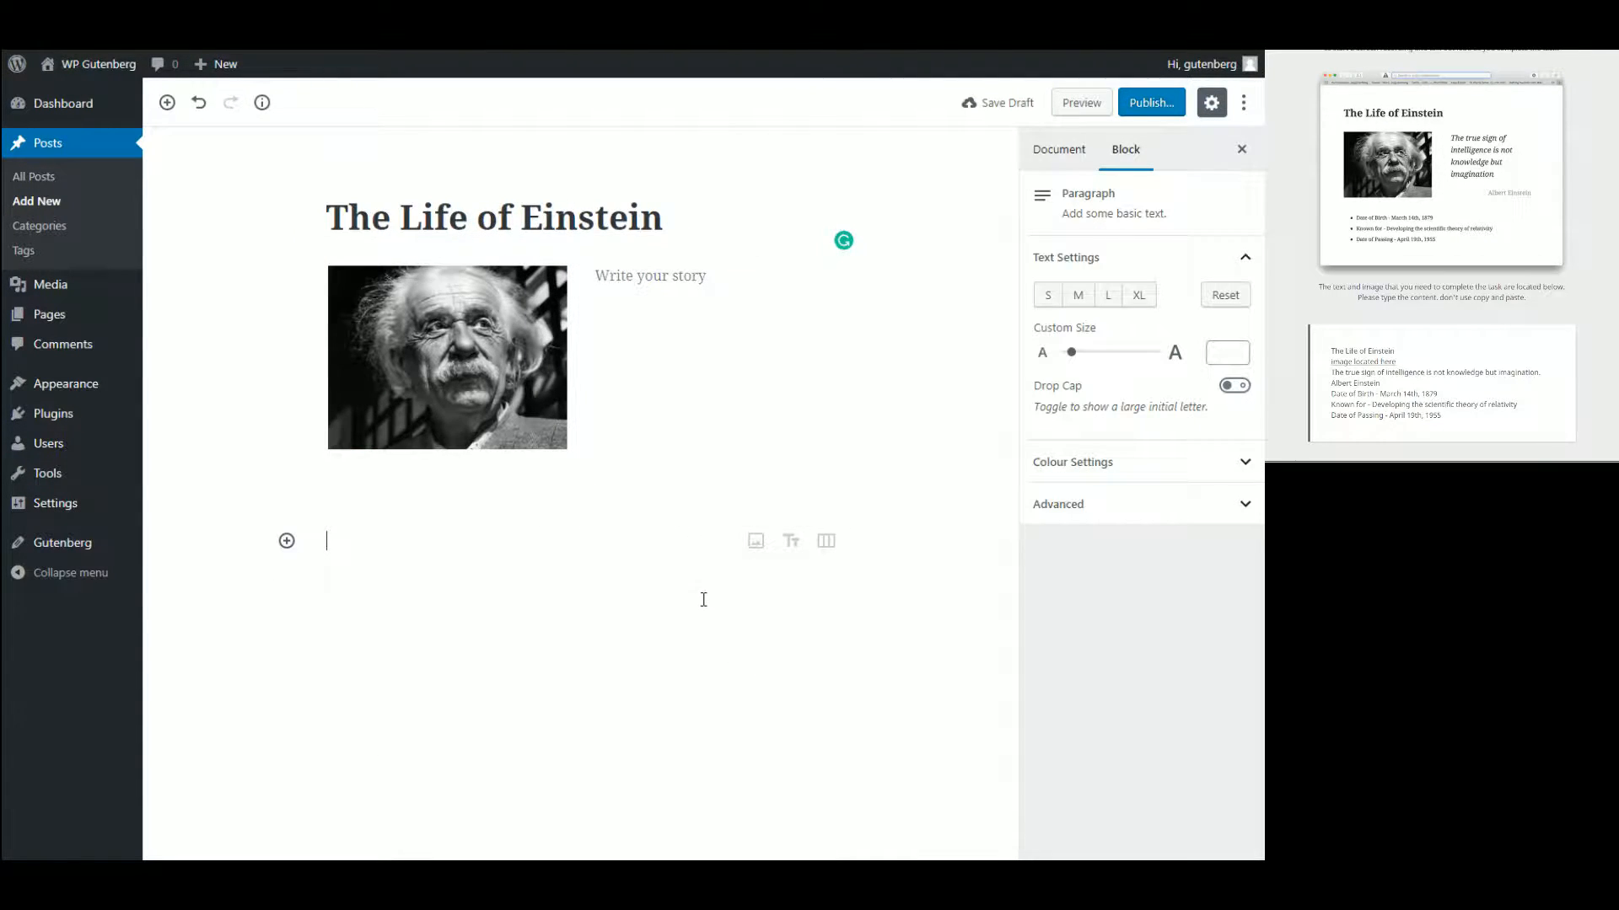
# - Enter "The true sign of intelligence is not knowledge but imagination" as a paragraph in the second column
pyautogui.click(634, 263)
pyautogui.click(649, 280)
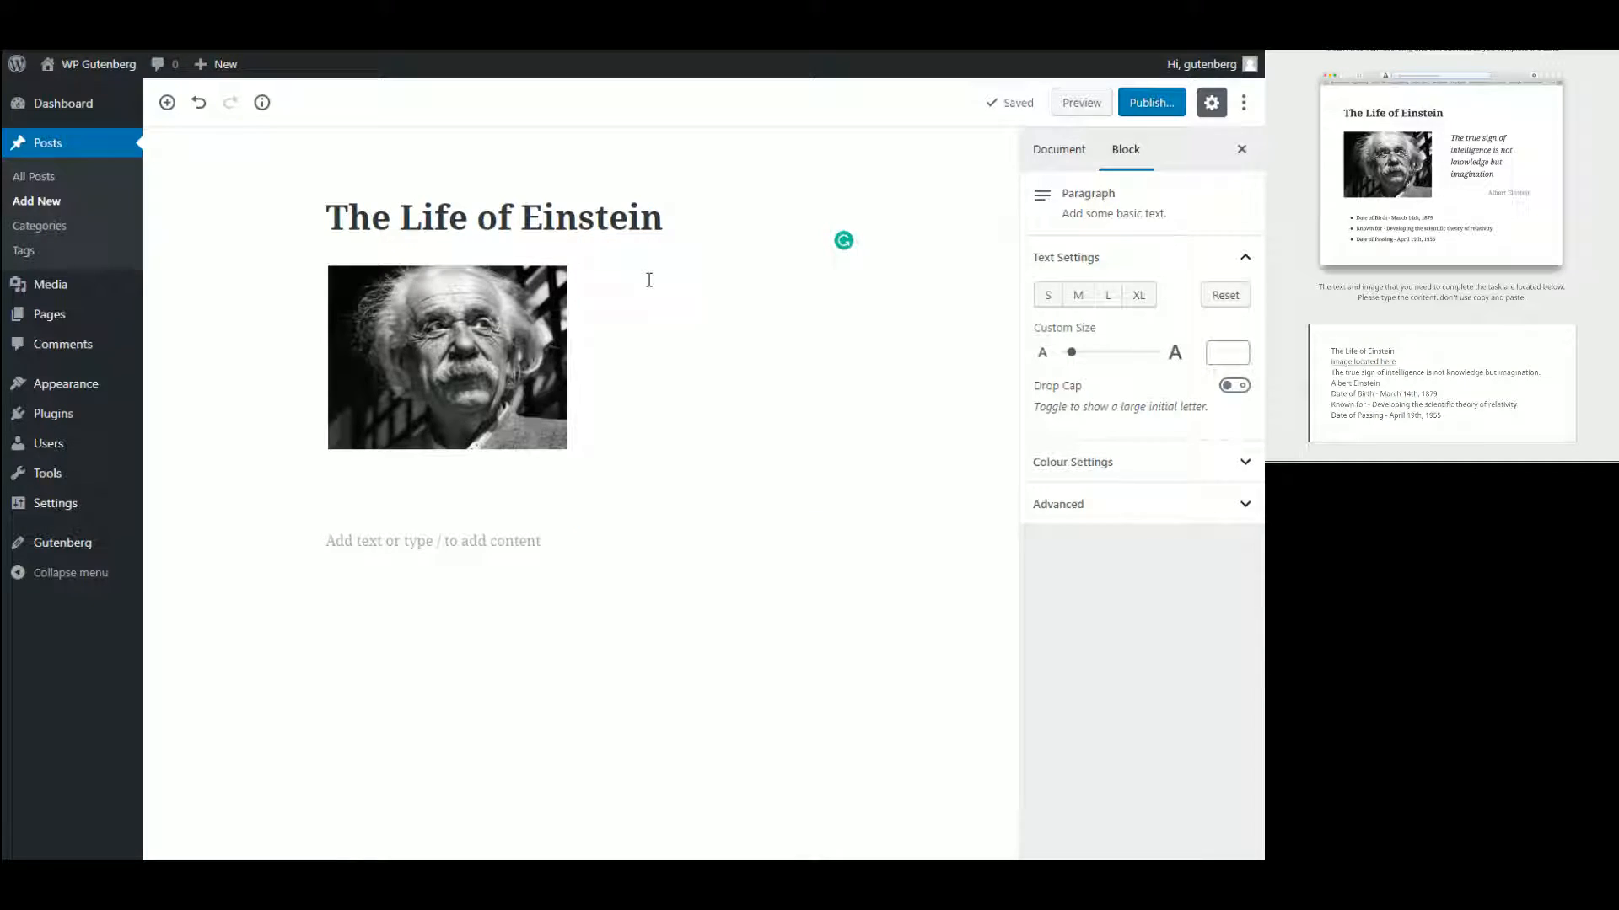
pyautogui.write('The true sign of intelligence is not knowledge bt')
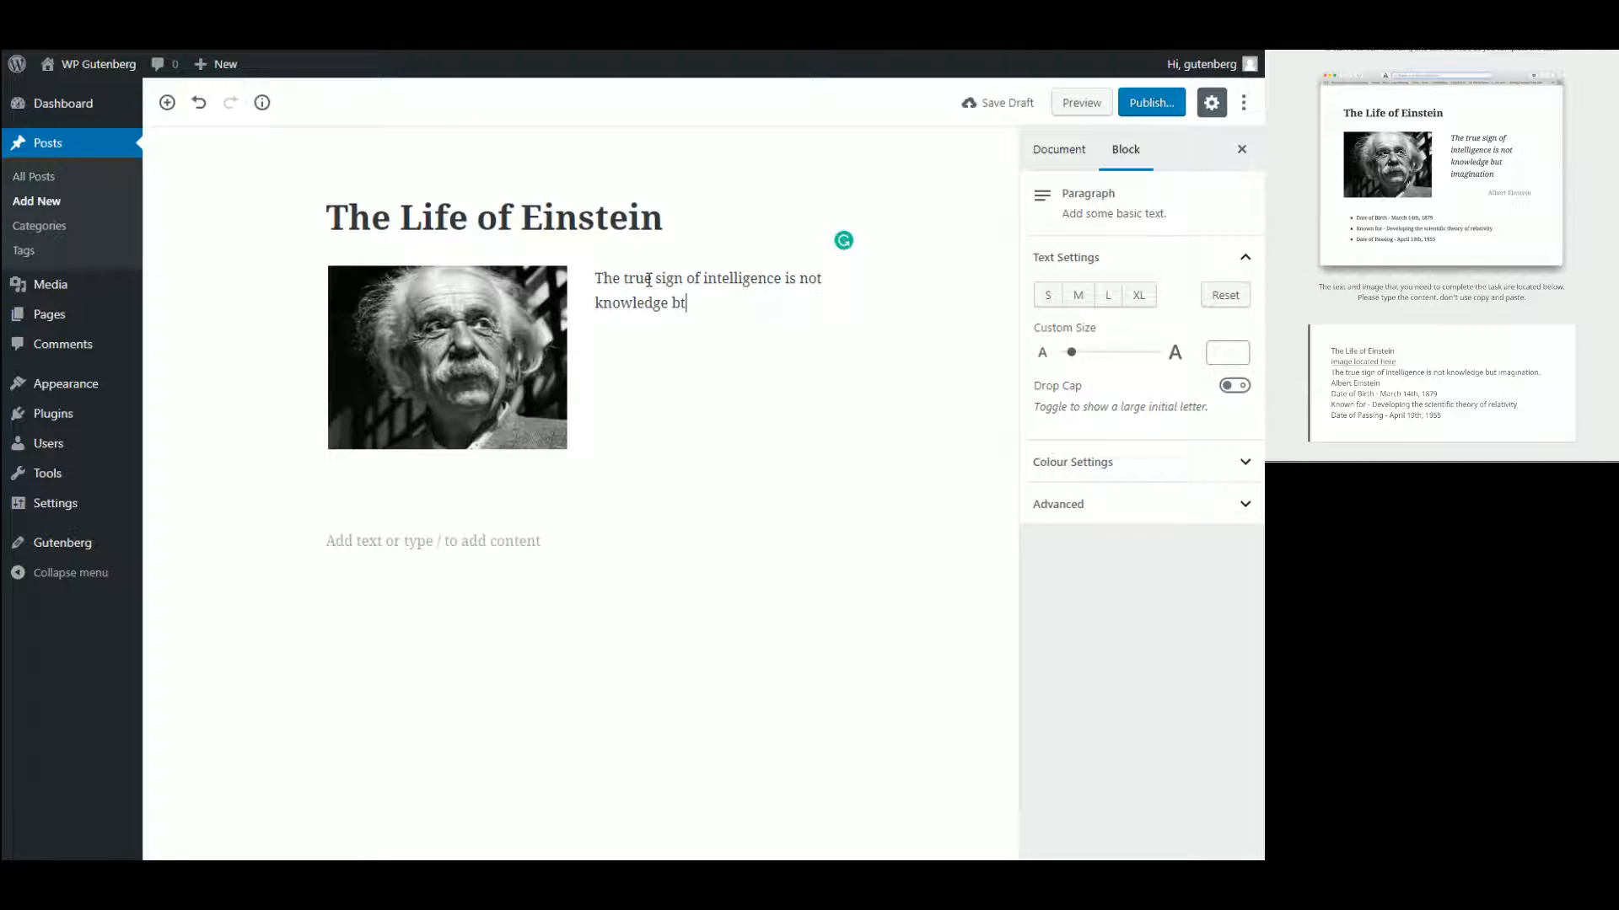
pyautogui.press('BackSpace')
pyautogui.write('ut imagint')
pyautogui.press('BackSpace')
pyautogui.write('ation')
# - Format the whole quote as italic, left-align it and save the draft
pyautogui.moveTo(780, 305); pyautogui.dragTo(596, 281)
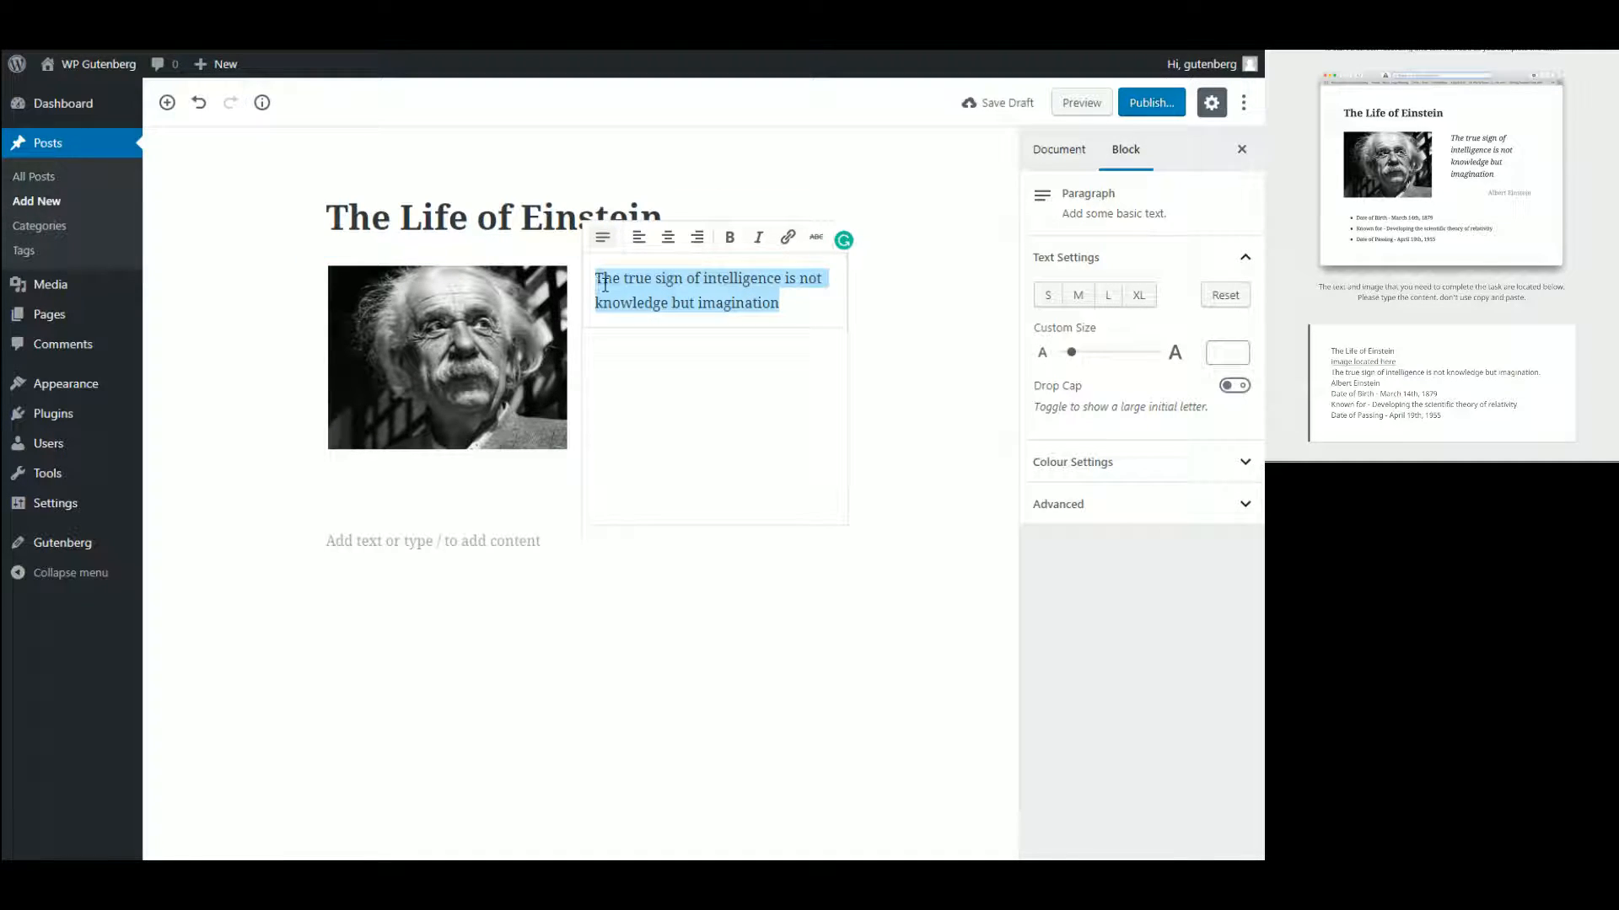
pyautogui.click(759, 240)
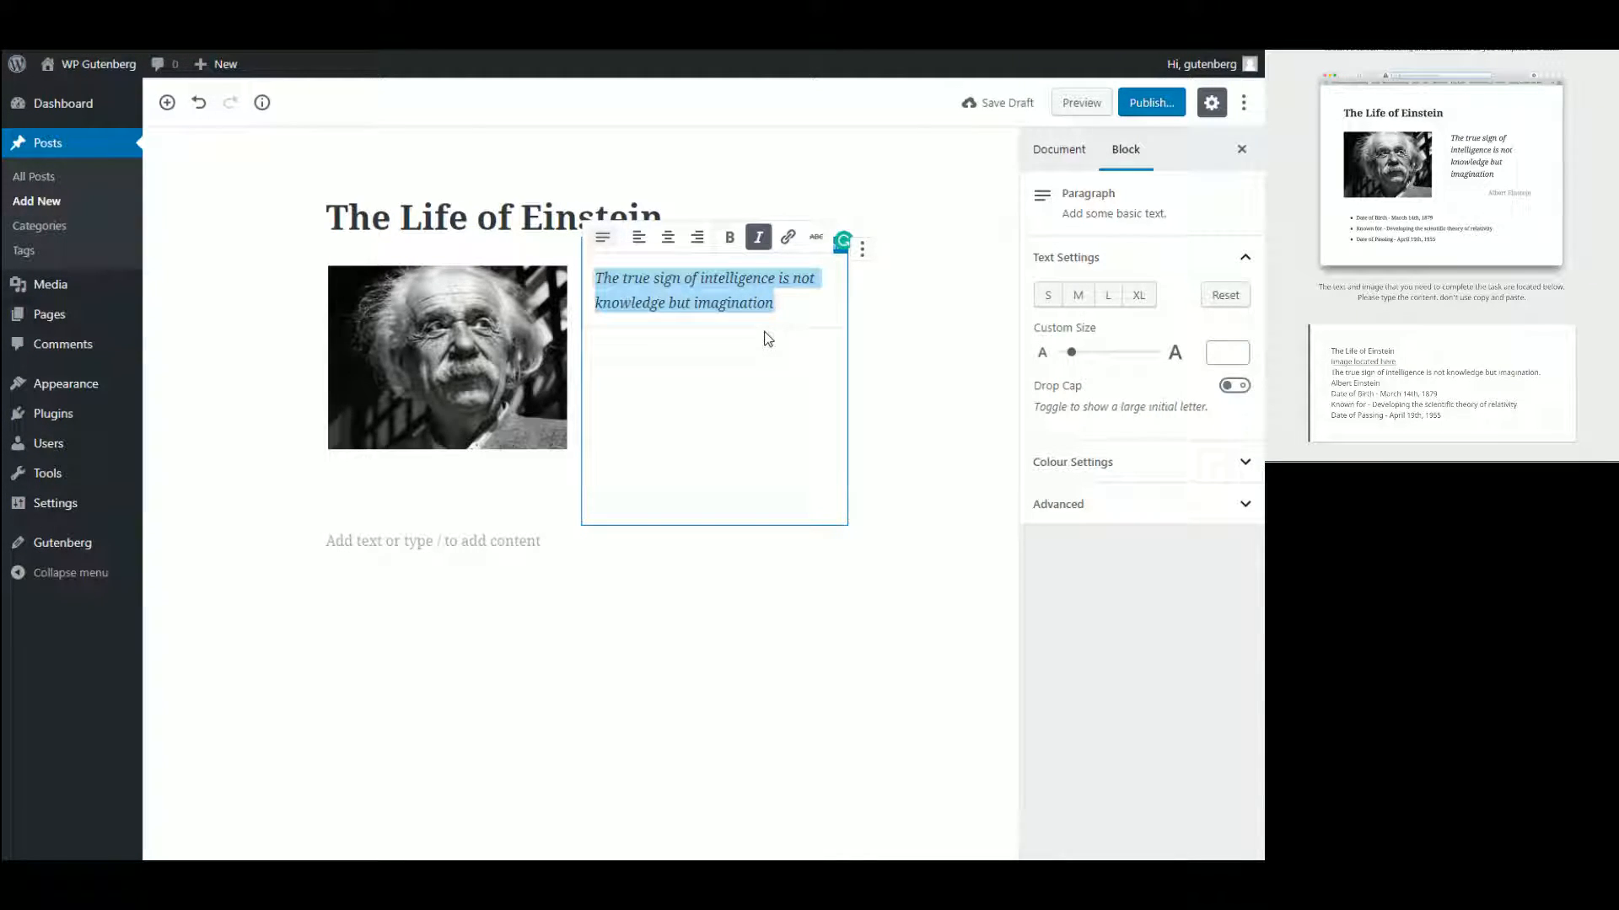
pyautogui.click(639, 238)
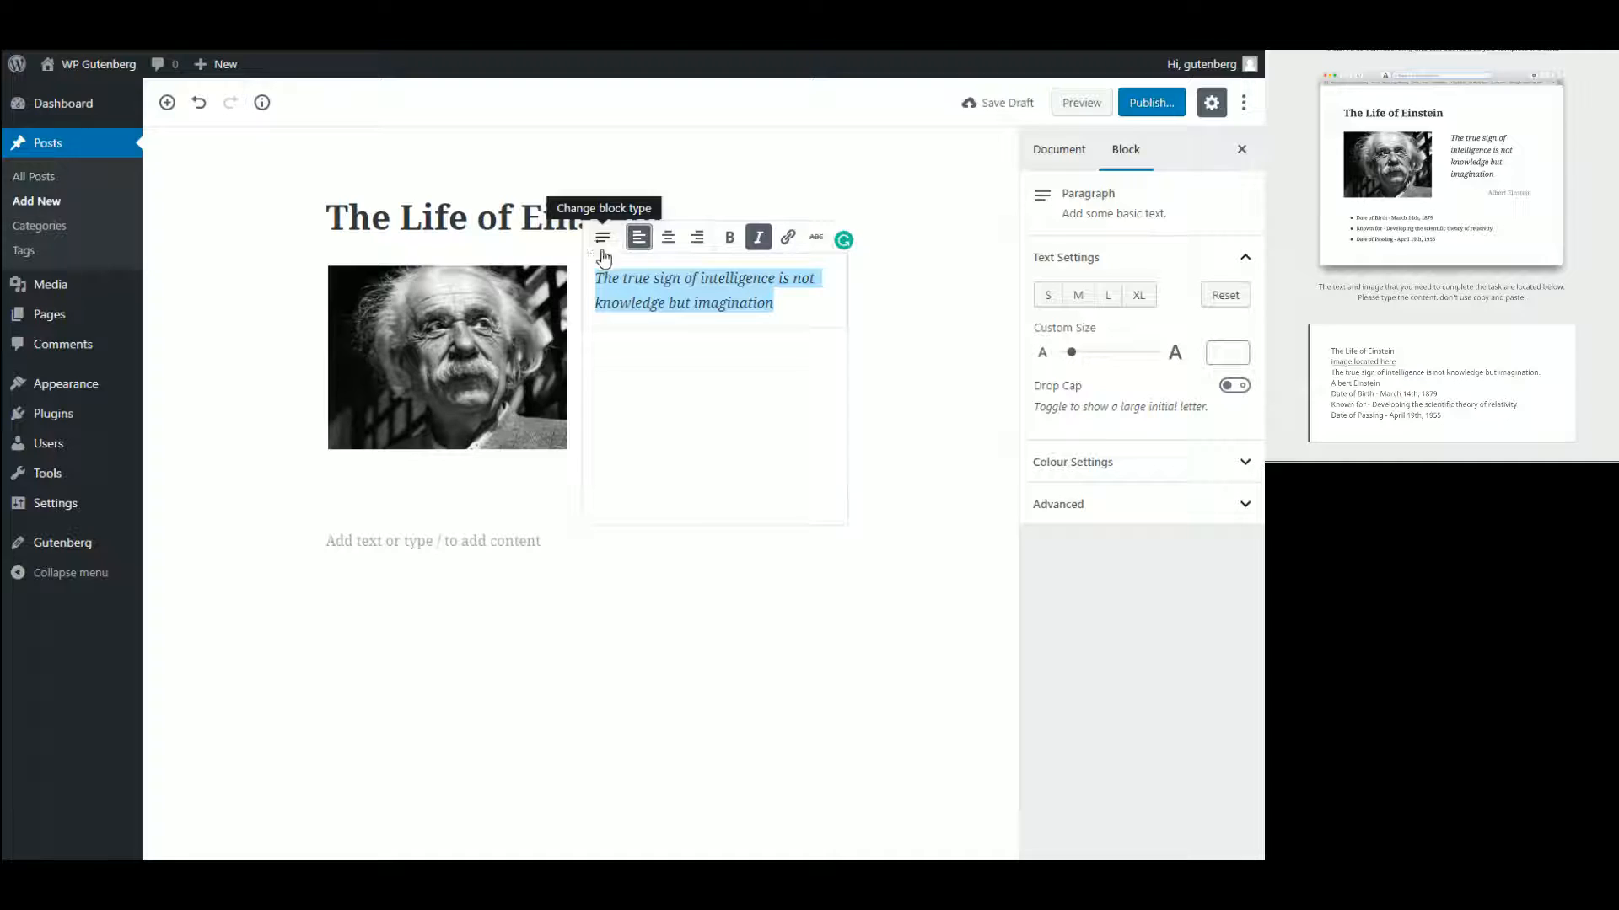
pyautogui.hotkey('ctrl', 's')
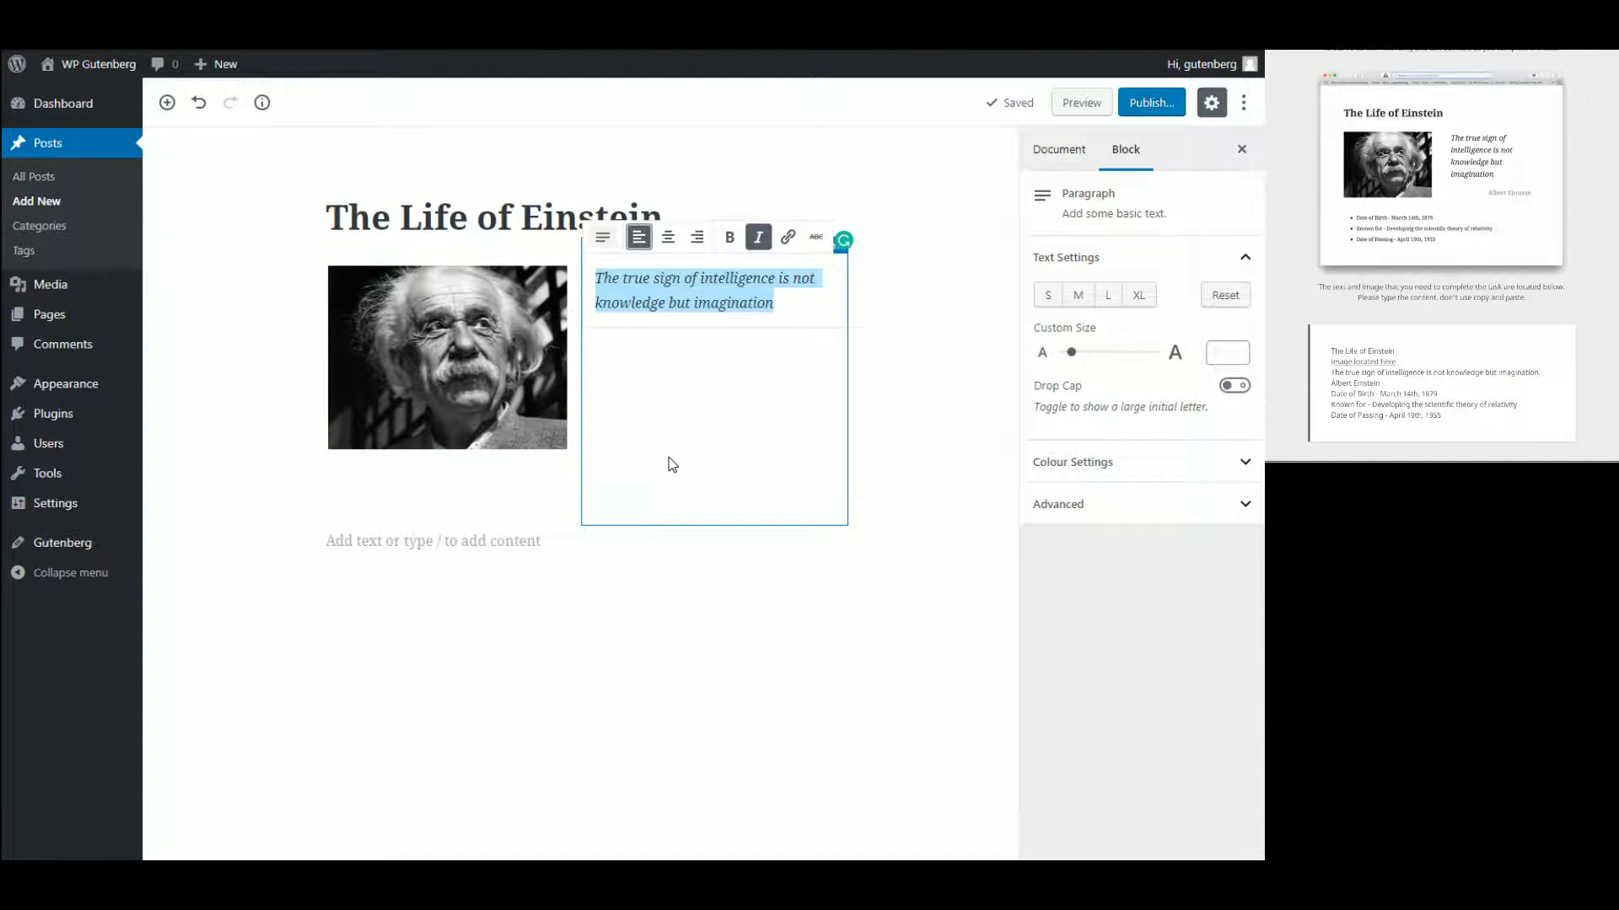
# - Set the quote paragraph's custom text size to 22
pyautogui.click(1107, 298)
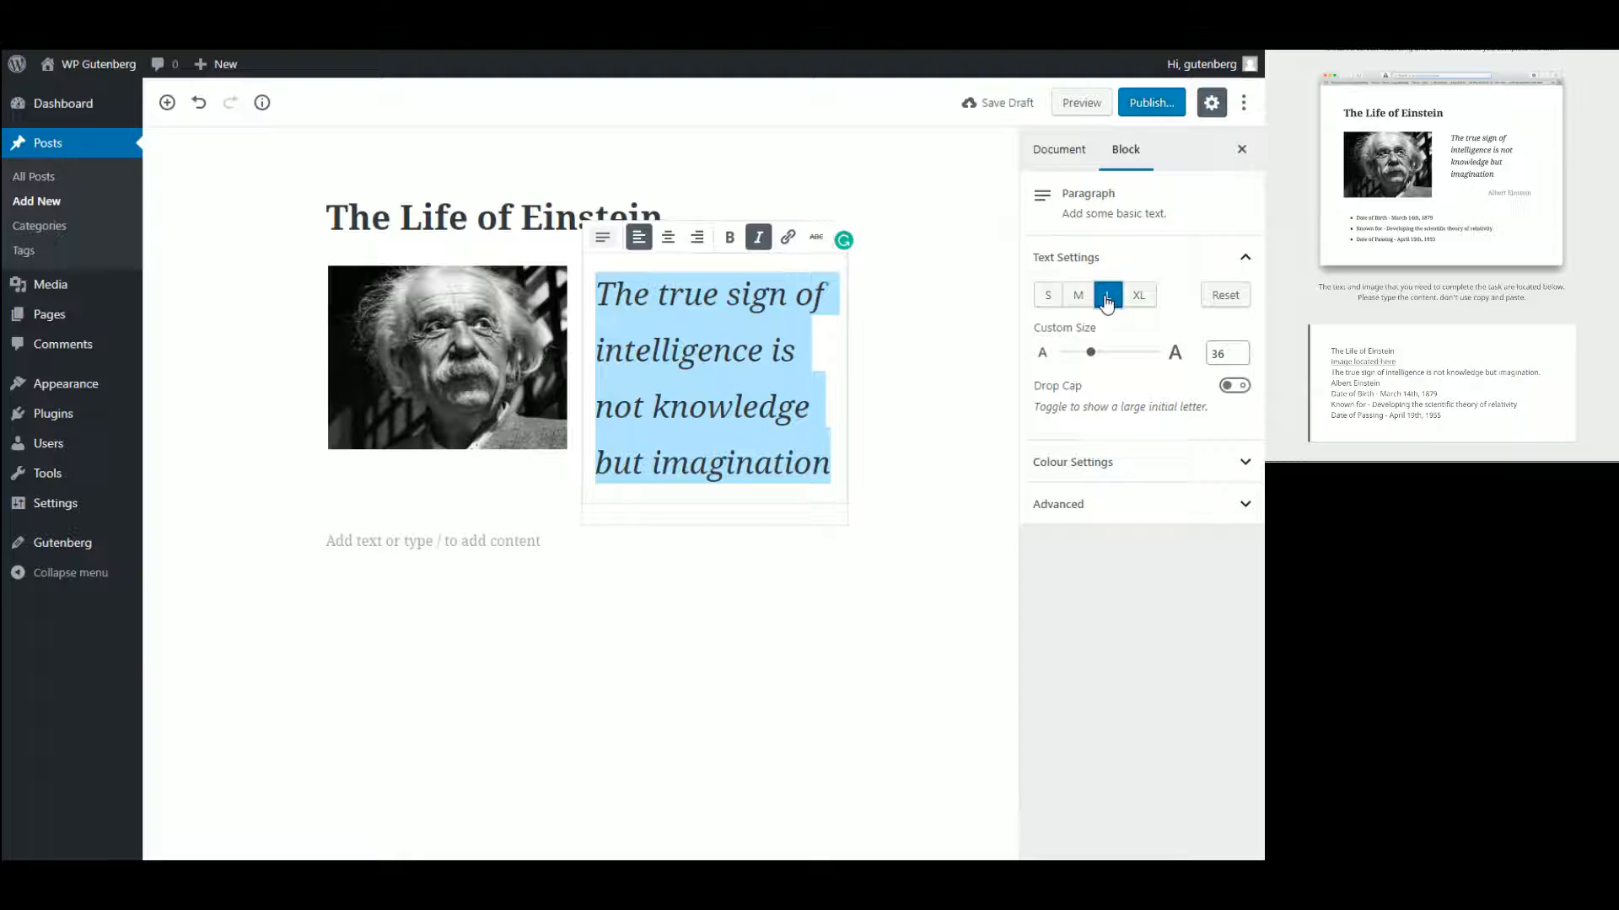
pyautogui.moveTo(1091, 354); pyautogui.dragTo(1081, 354)
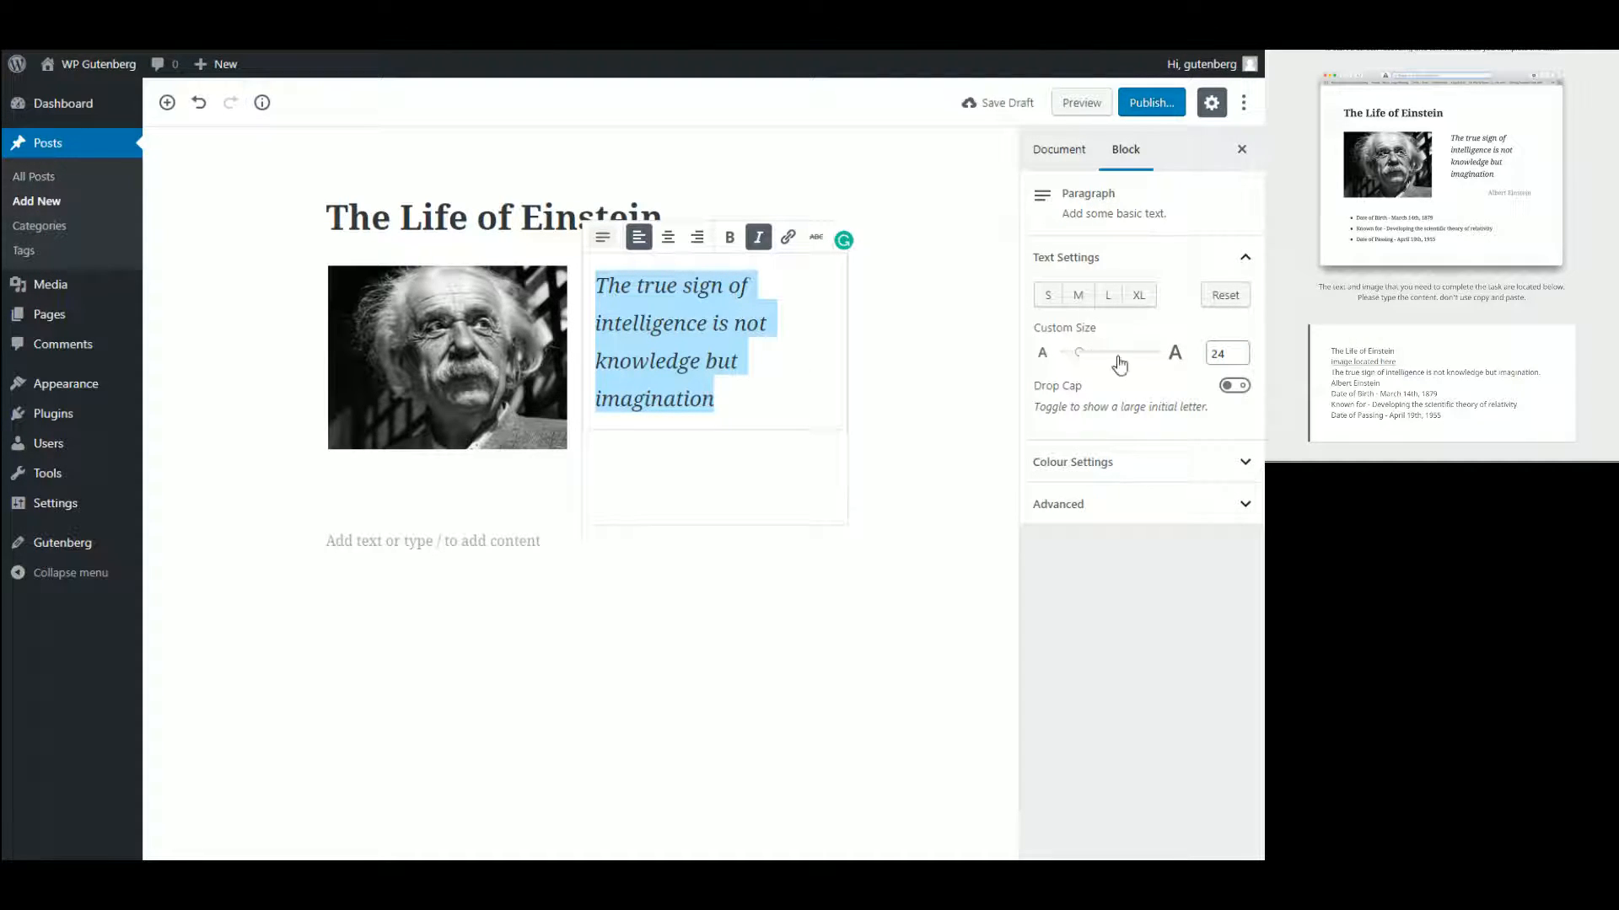
pyautogui.click(1239, 356)
pyautogui.click(1238, 356)
pyautogui.click(1238, 356)
pyautogui.click(1238, 357)
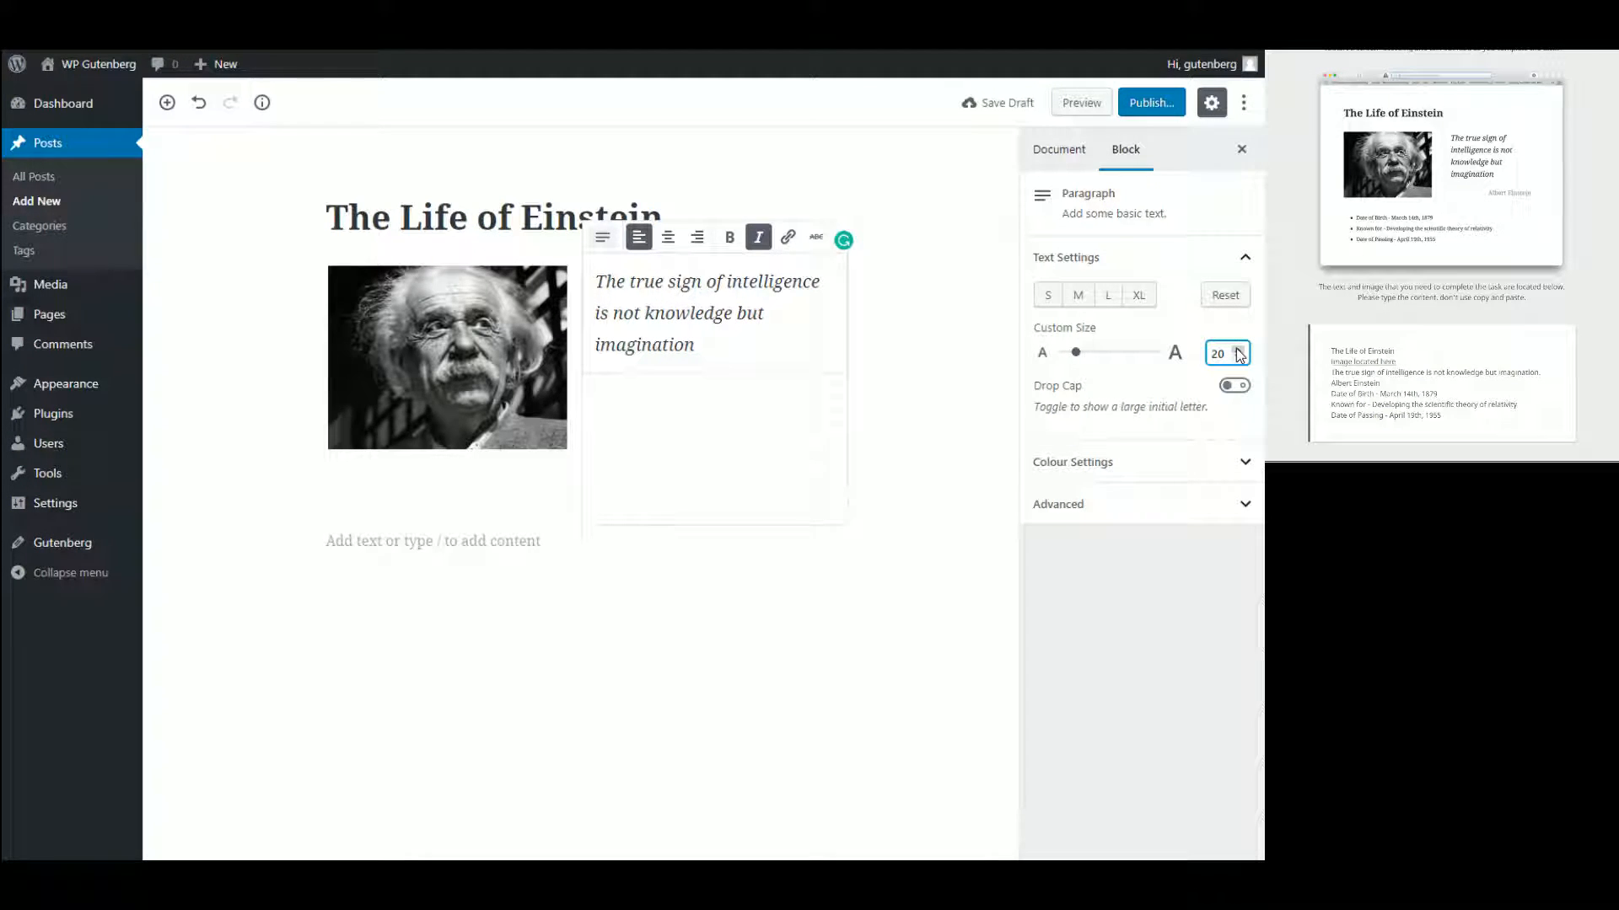
pyautogui.click(1239, 349)
pyautogui.click(1238, 349)
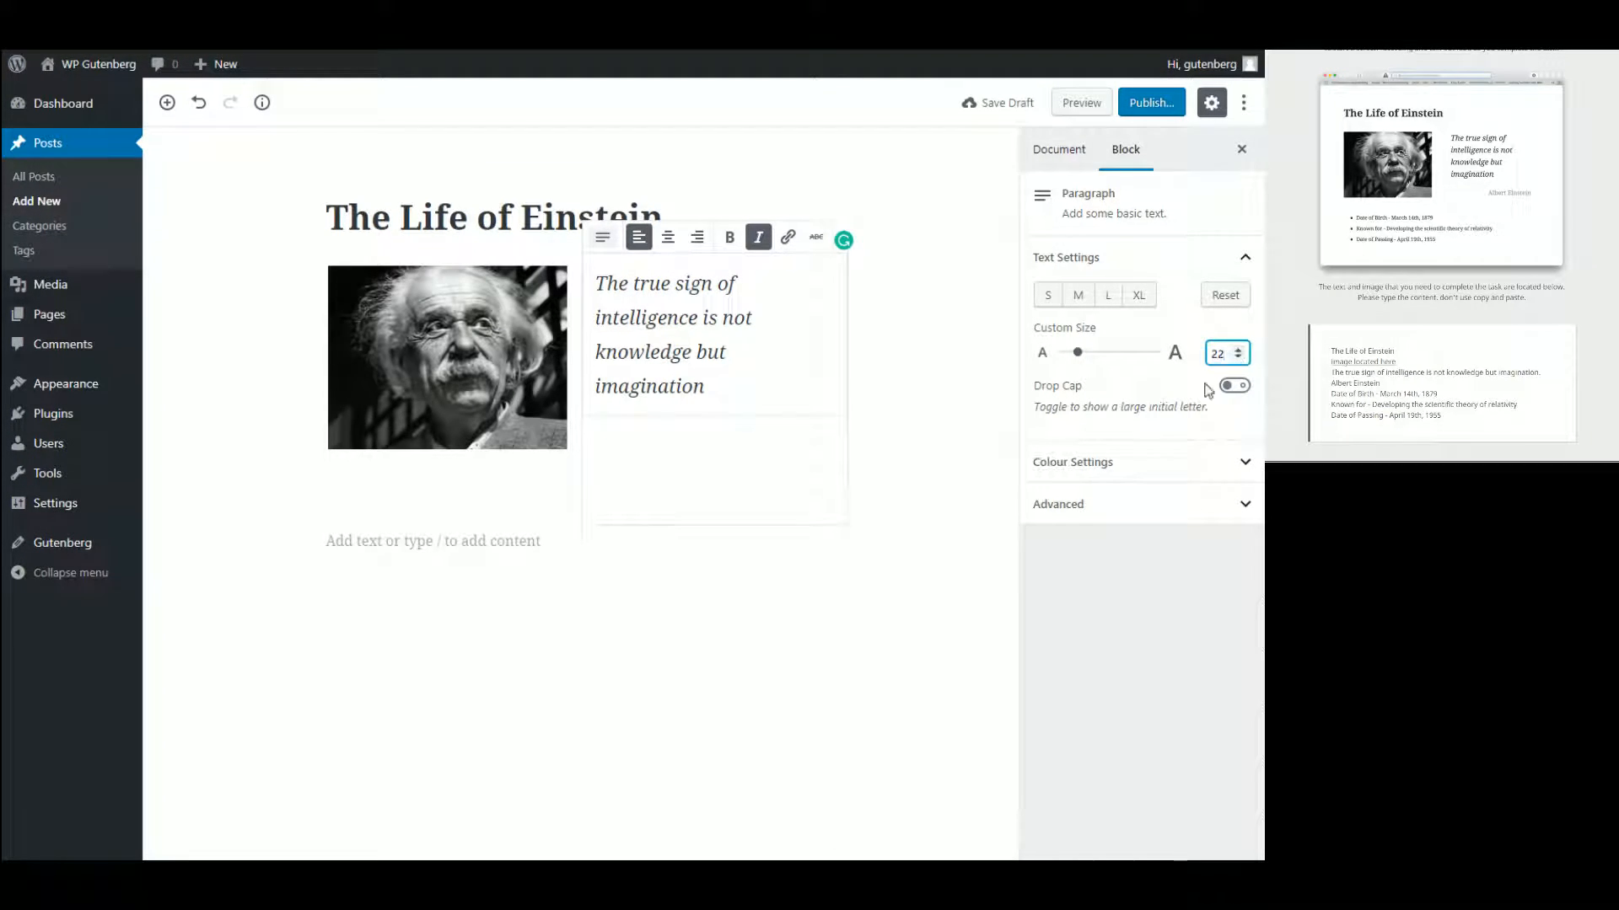
# - Examine the quote paragraph's block options, its Advanced and Colour settings, and the Document settings
pyautogui.click(711, 444)
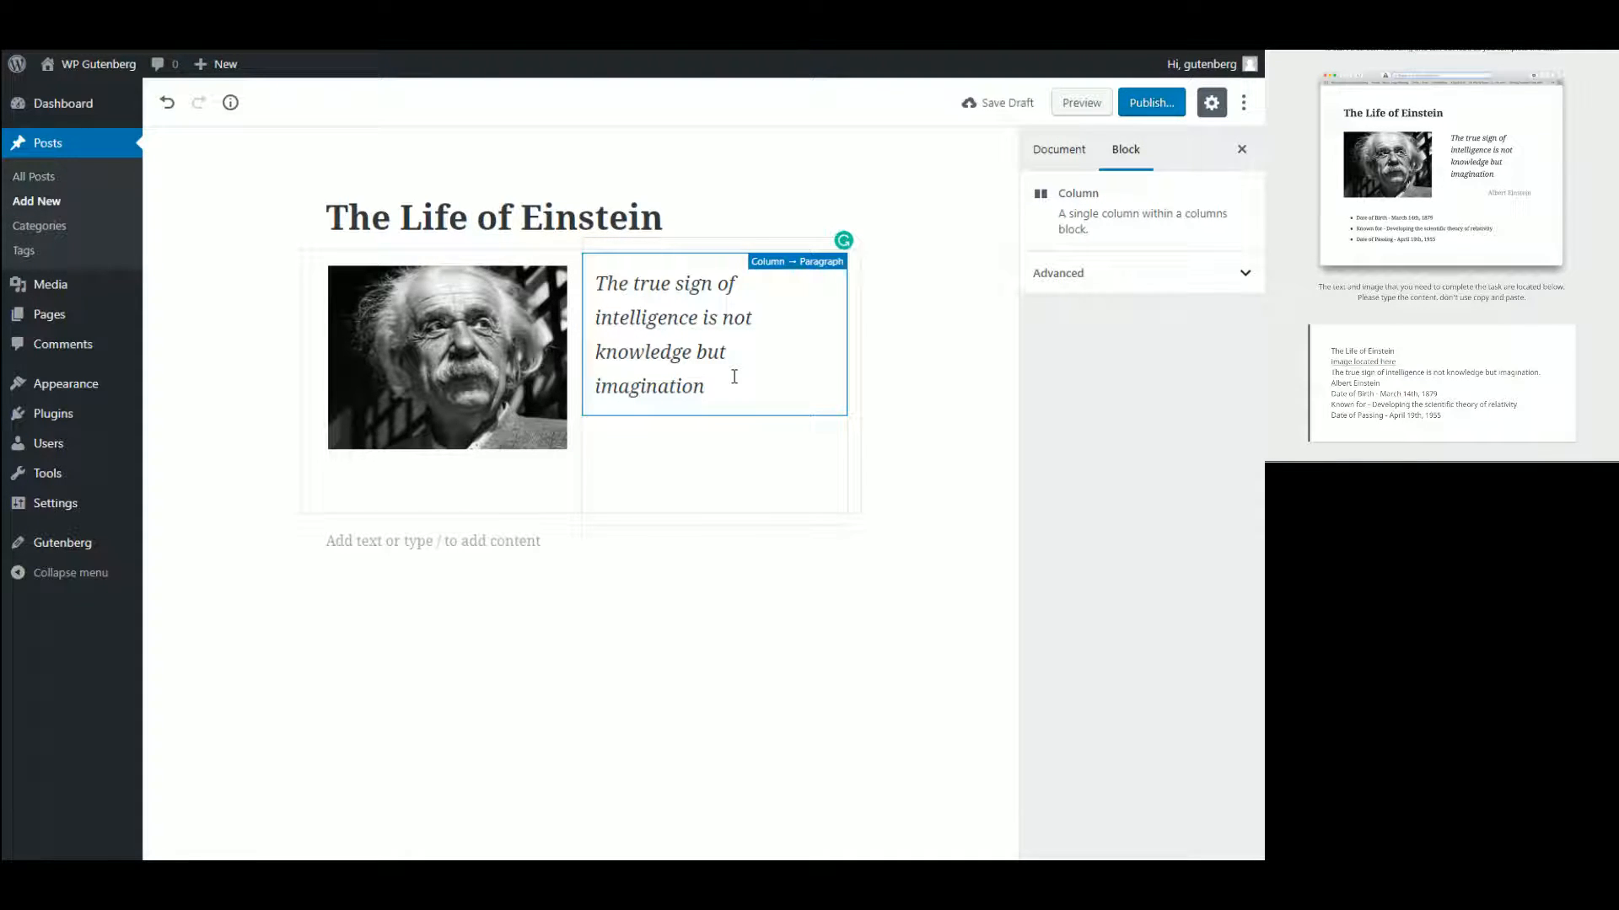
pyautogui.click(959, 558)
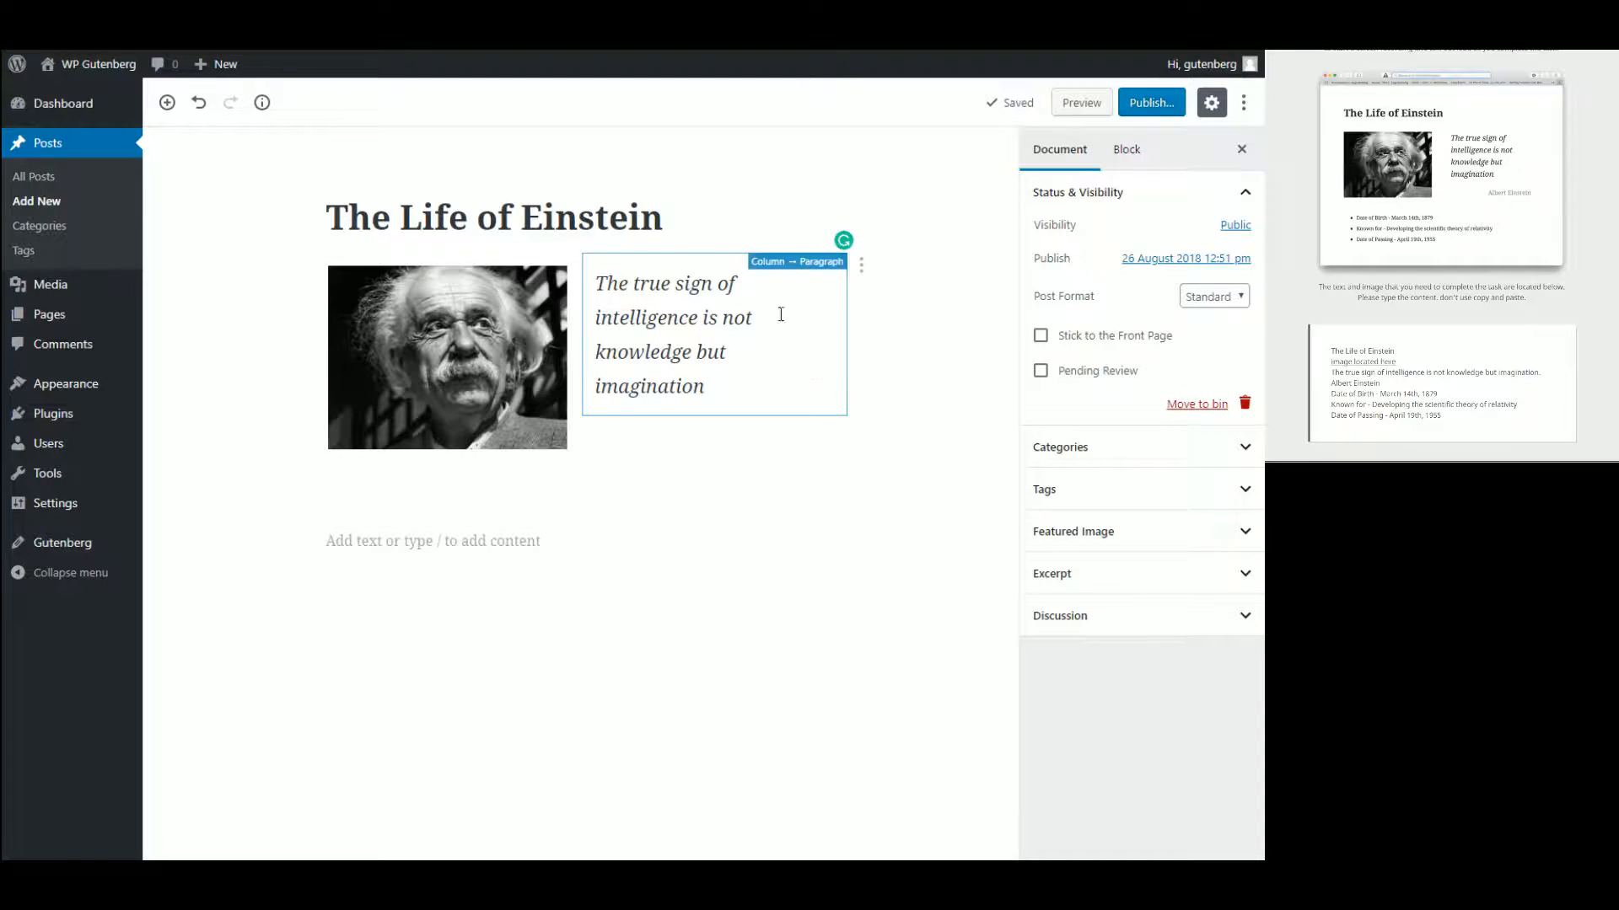
pyautogui.click(860, 265)
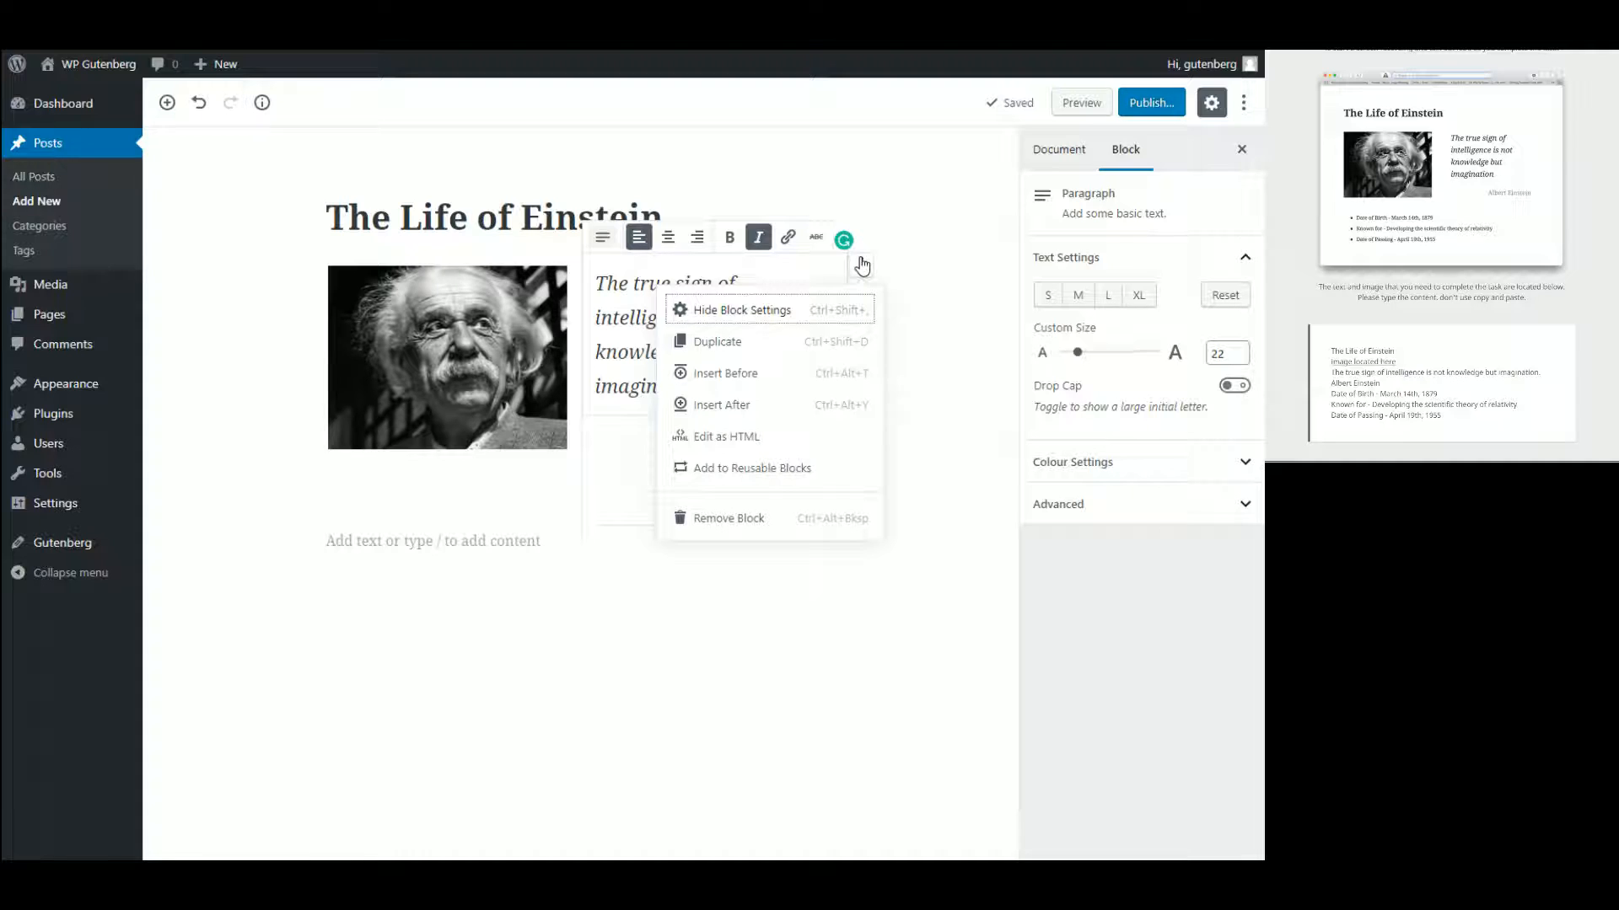
pyautogui.click(914, 422)
pyautogui.tripleClick(602, 283)
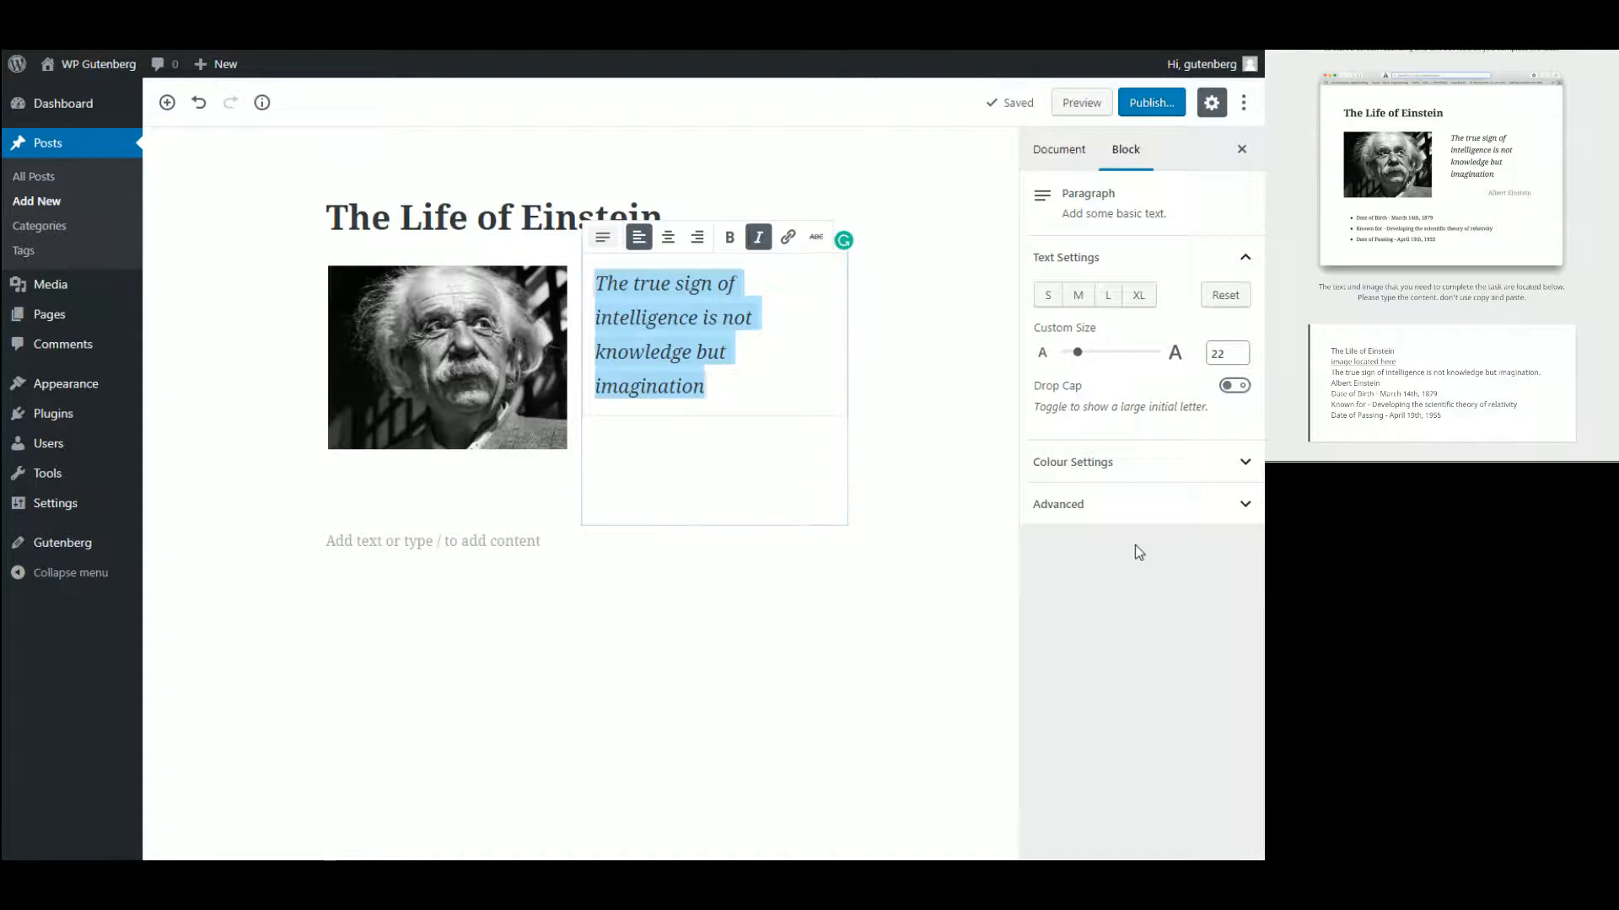
pyautogui.click(1120, 505)
pyautogui.click(1112, 505)
pyautogui.click(1111, 470)
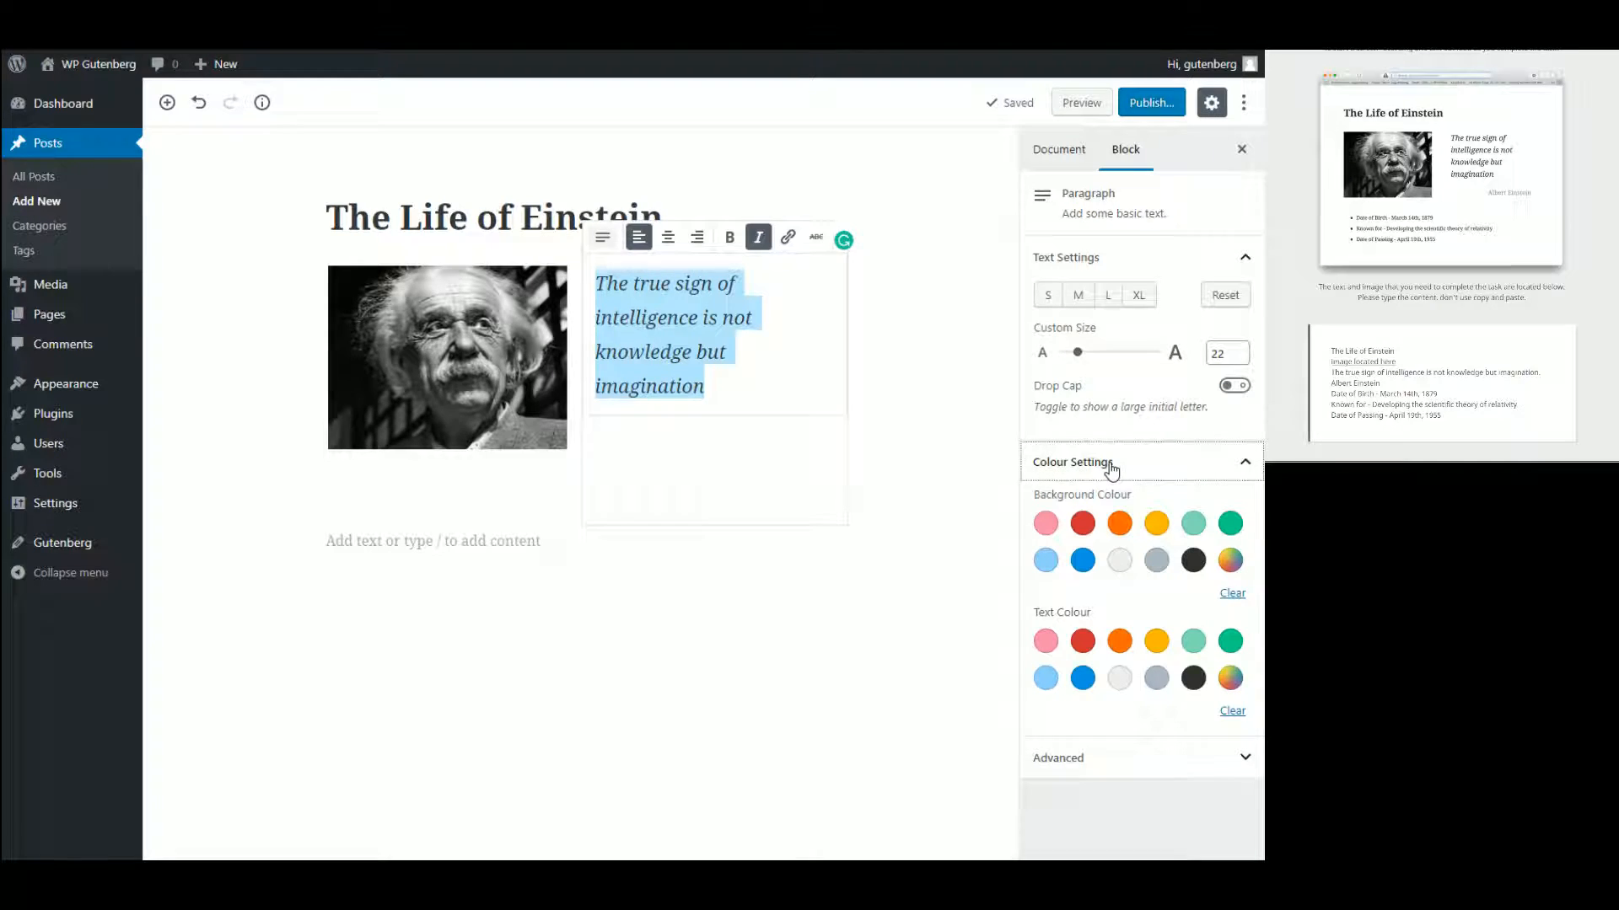
pyautogui.click(1060, 152)
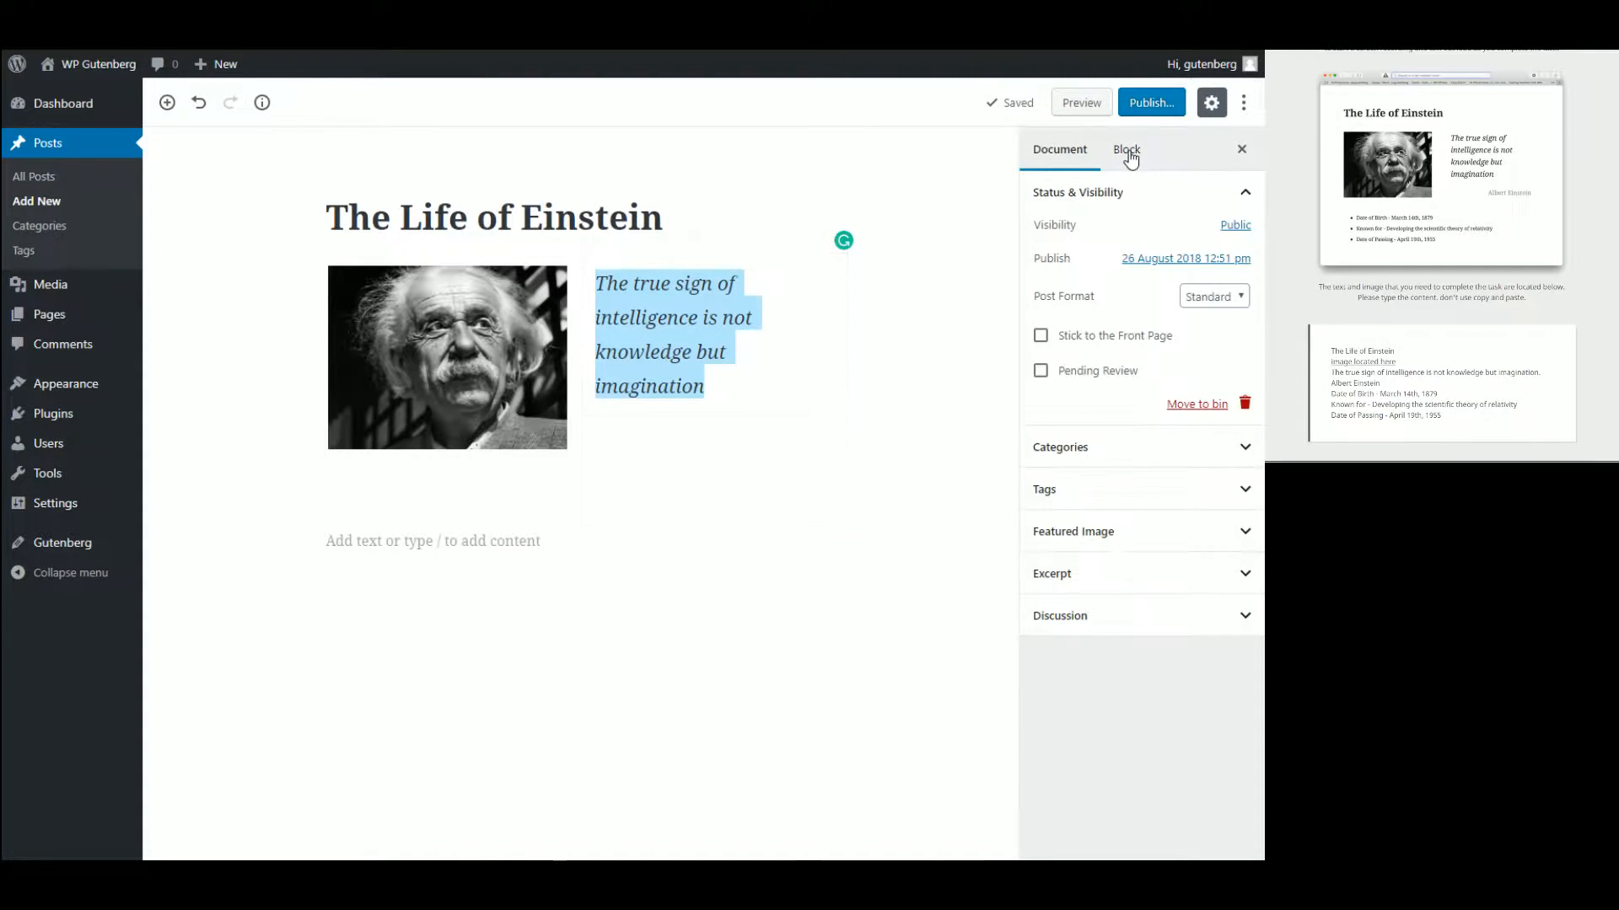
pyautogui.click(1128, 155)
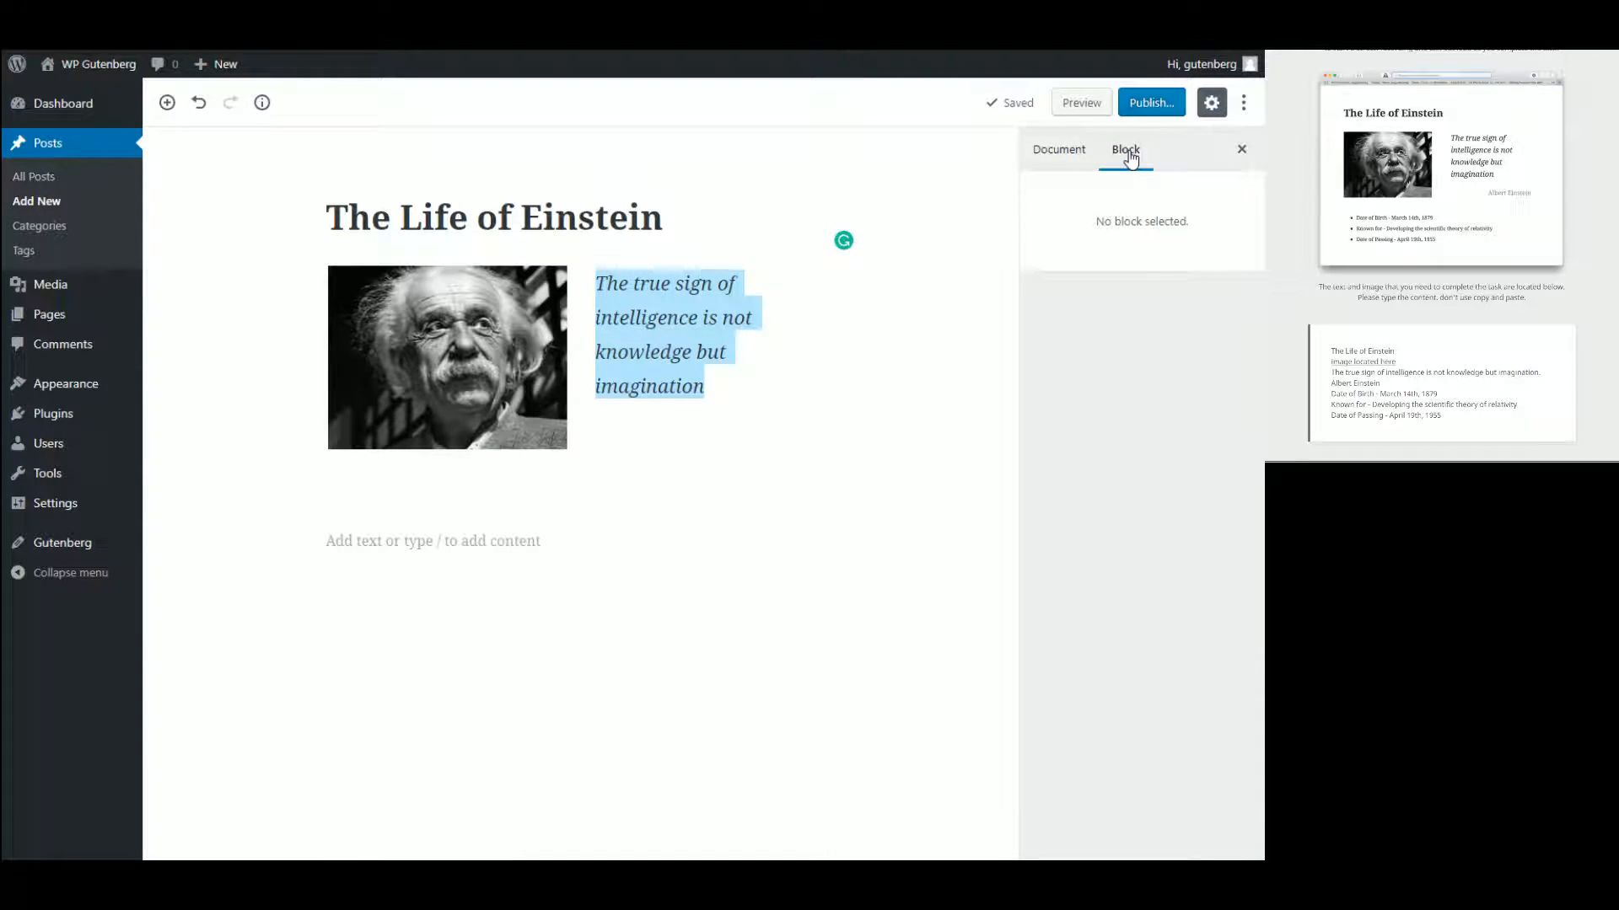
pyautogui.click(788, 330)
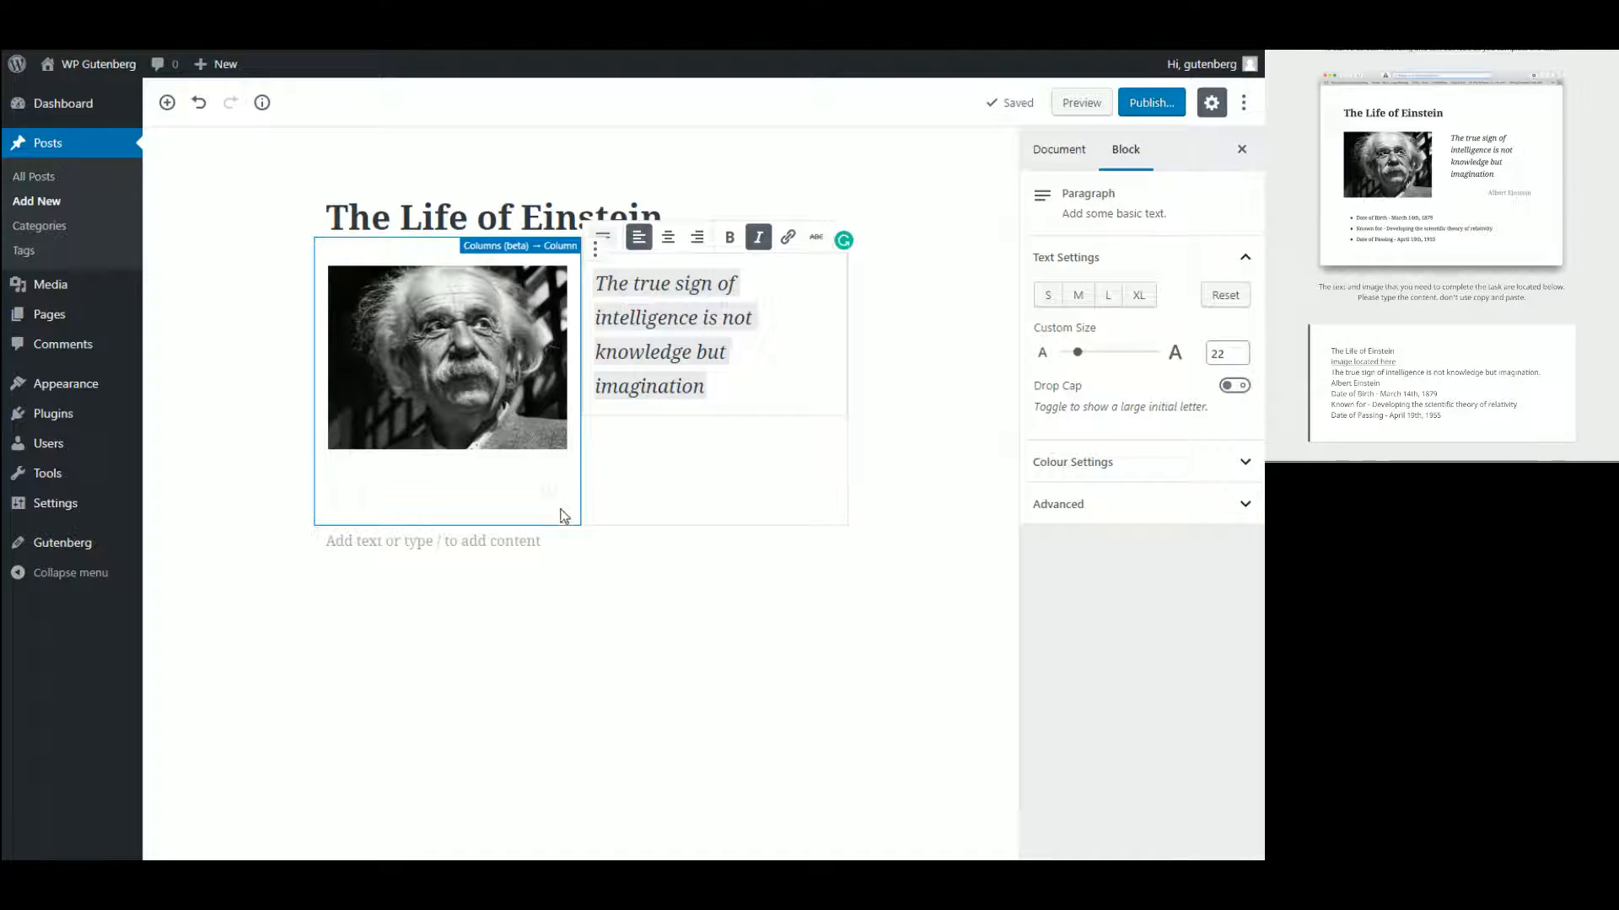
pyautogui.click(552, 541)
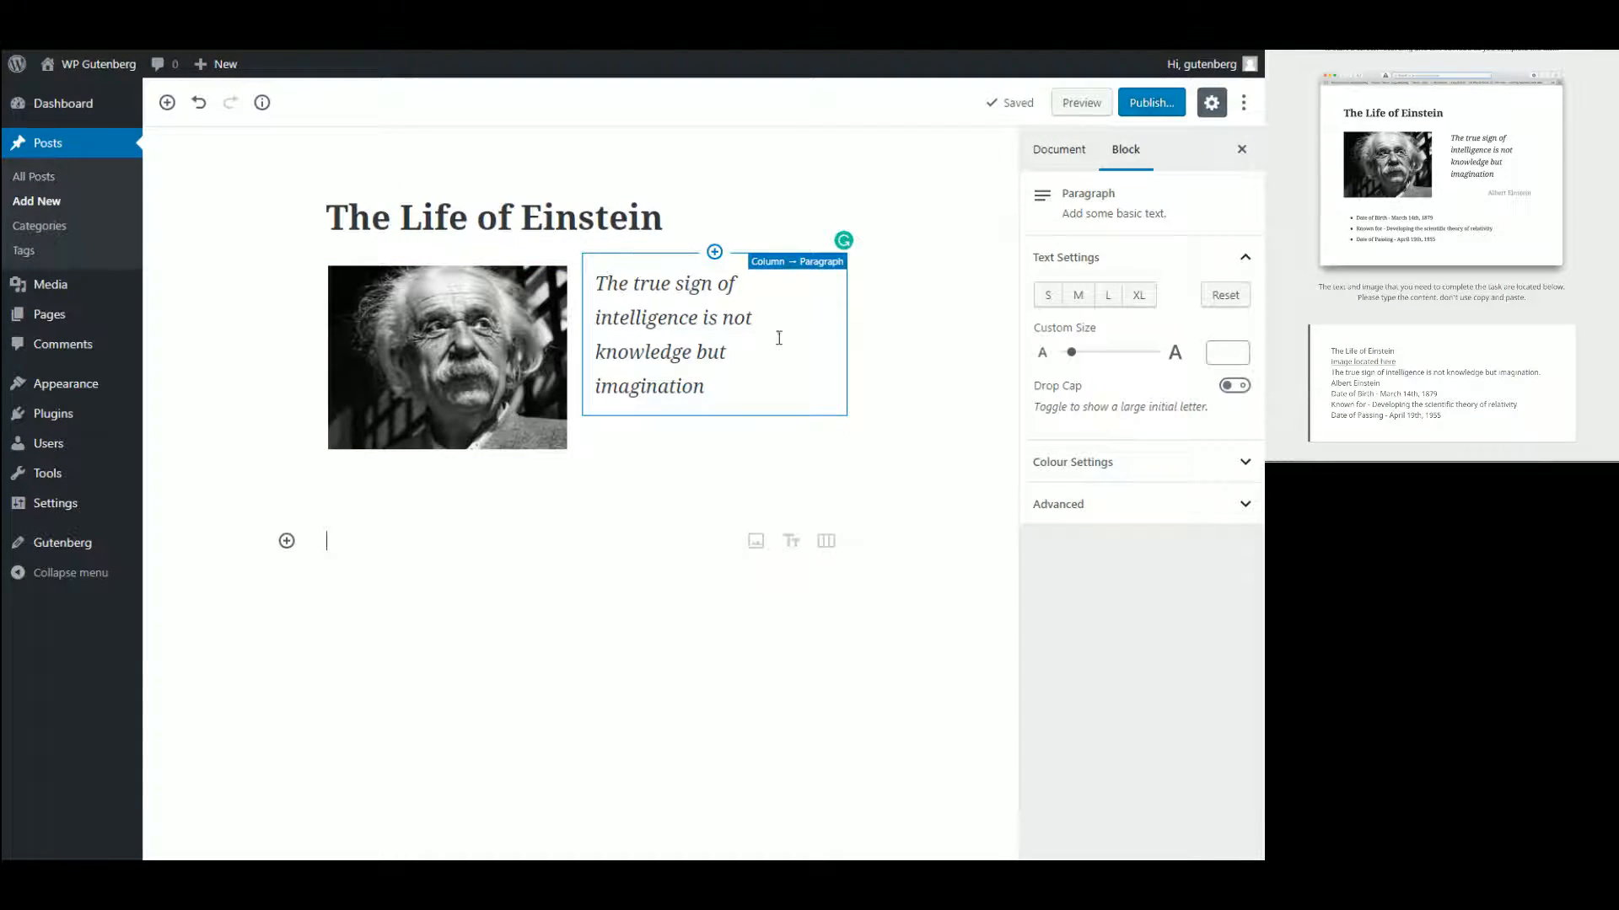
# - Try to reposition the quote paragraph within the Columns block, undo the changes and reselect the quote
pyautogui.click(675, 455)
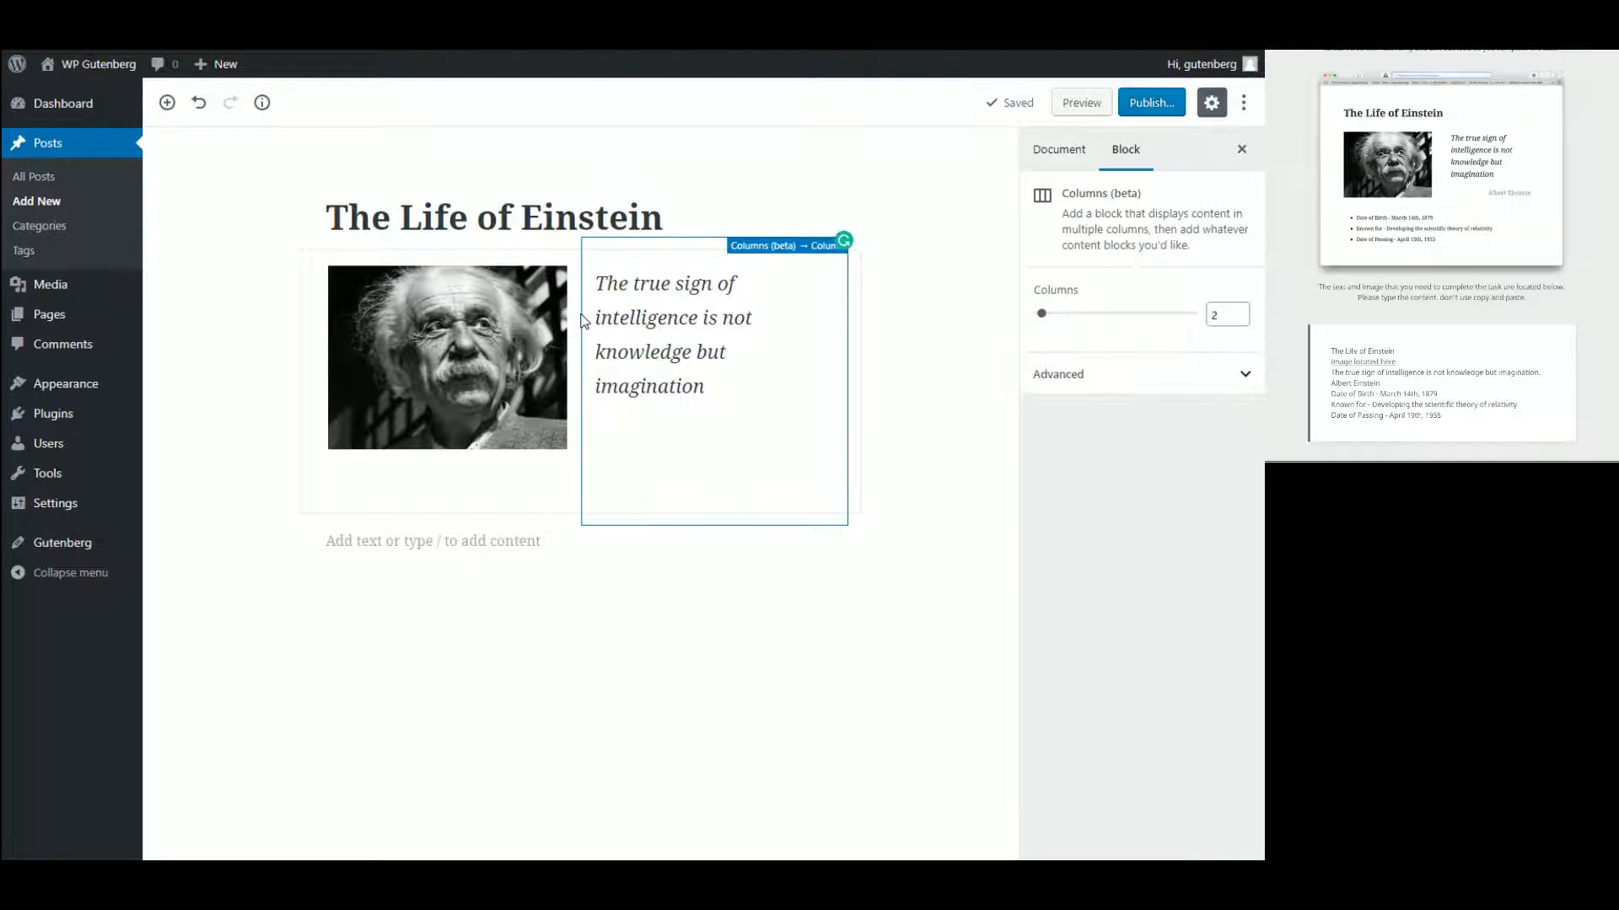
pyautogui.click(583, 286)
pyautogui.moveTo(584, 287); pyautogui.dragTo(595, 317)
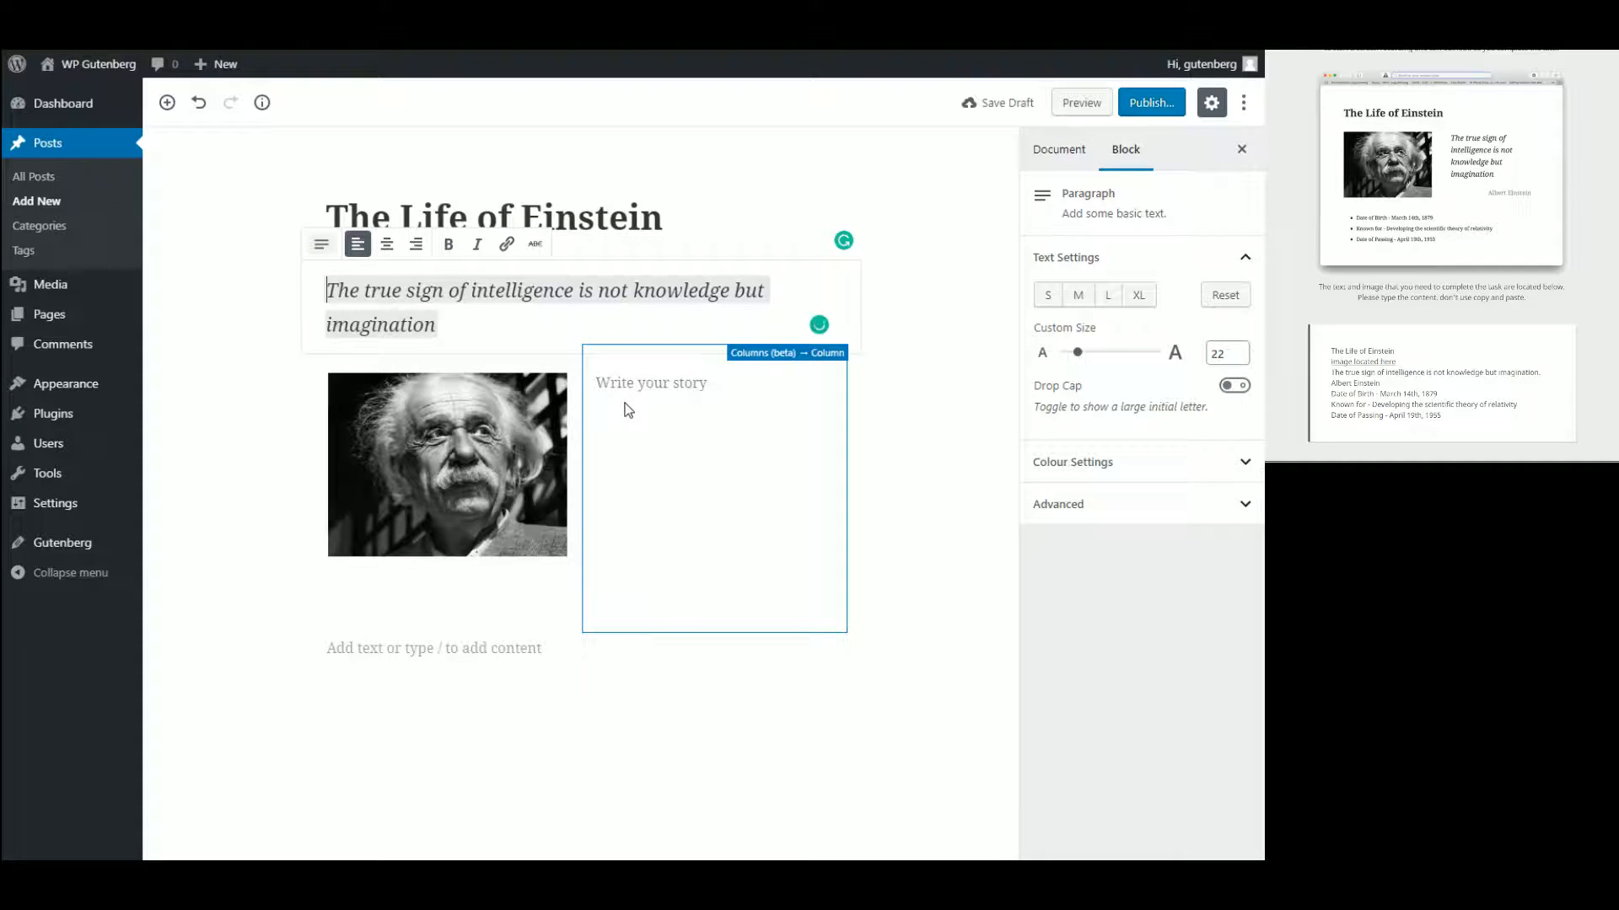
pyautogui.hotkey('ctrl', 'z')
pyautogui.click(641, 422)
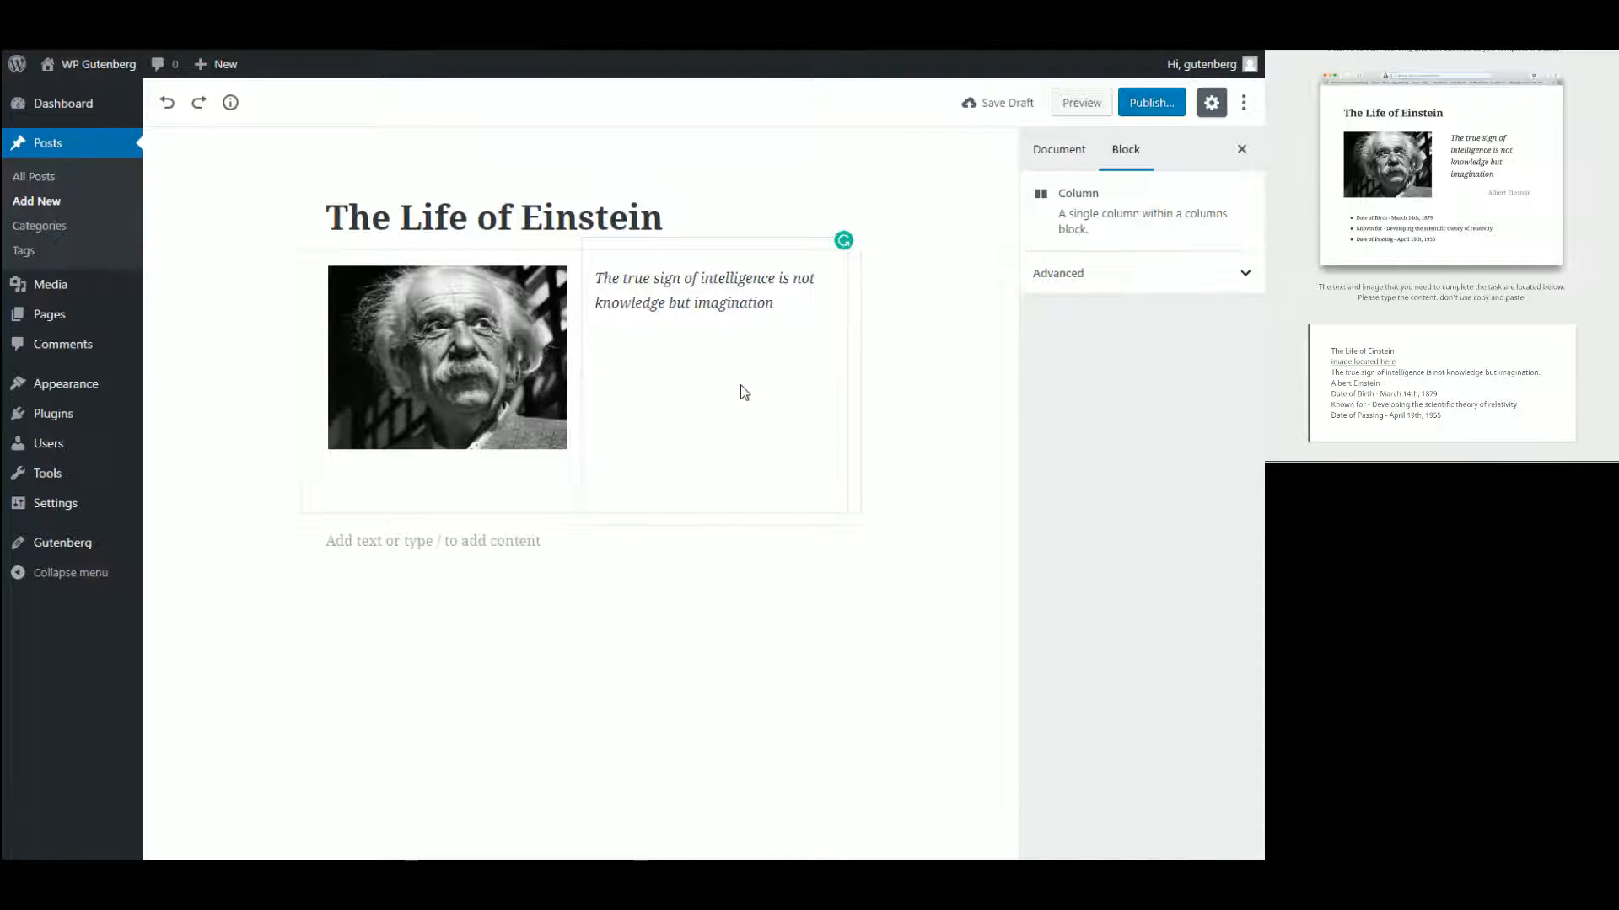
pyautogui.click(660, 304)
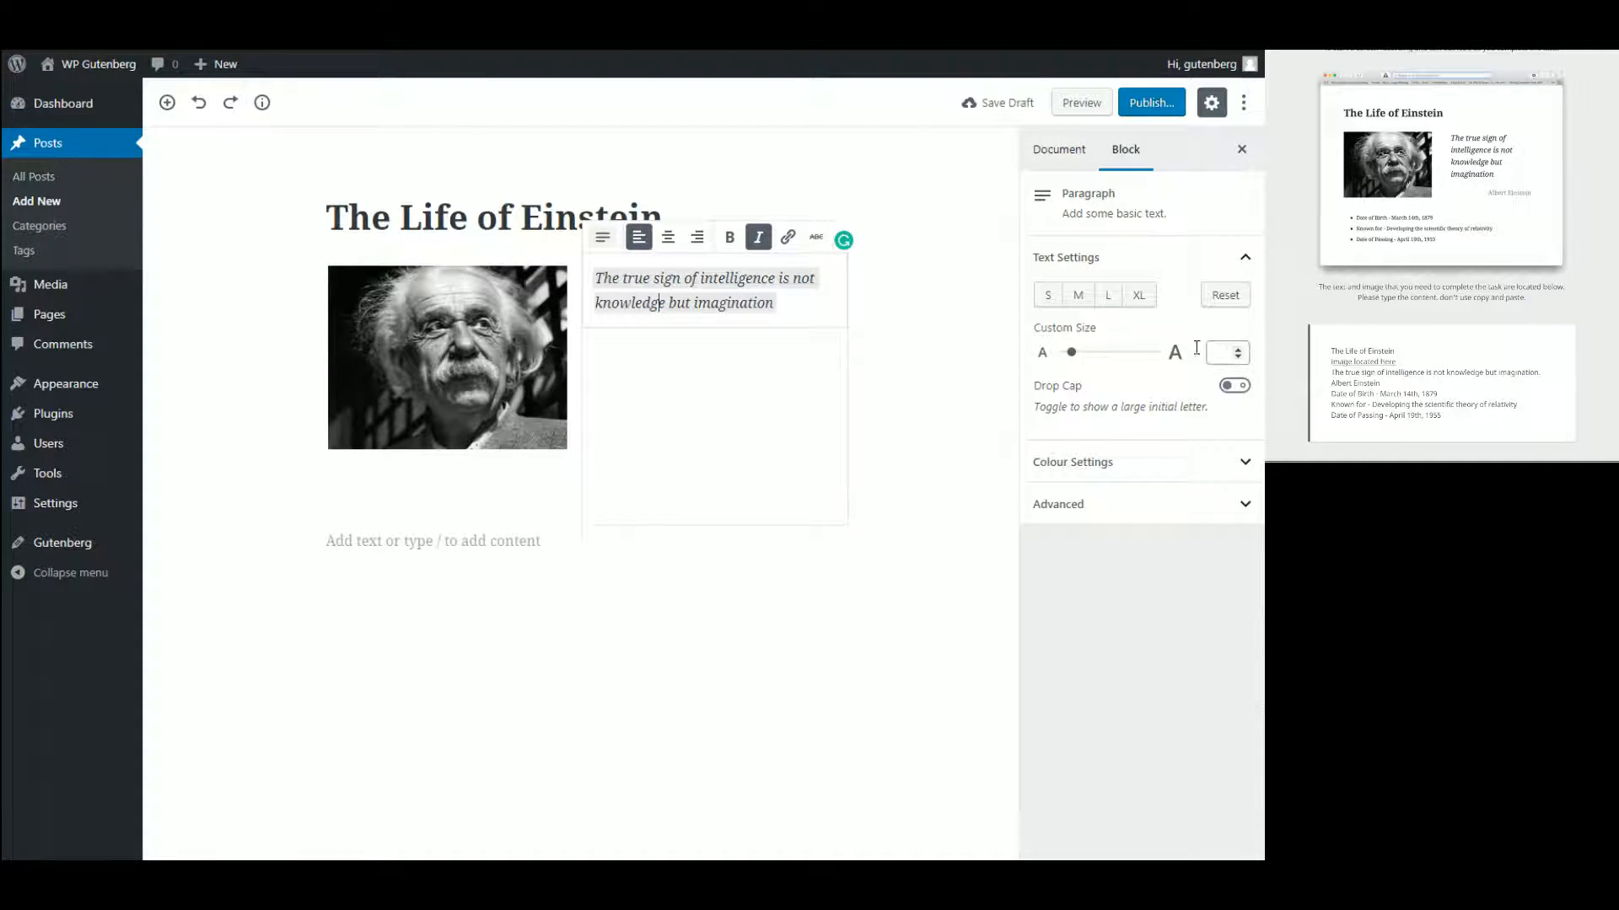
# - Set the quote paragraph's custom text size to 22 and save the draft
pyautogui.moveTo(801, 305); pyautogui.dragTo(595, 278)
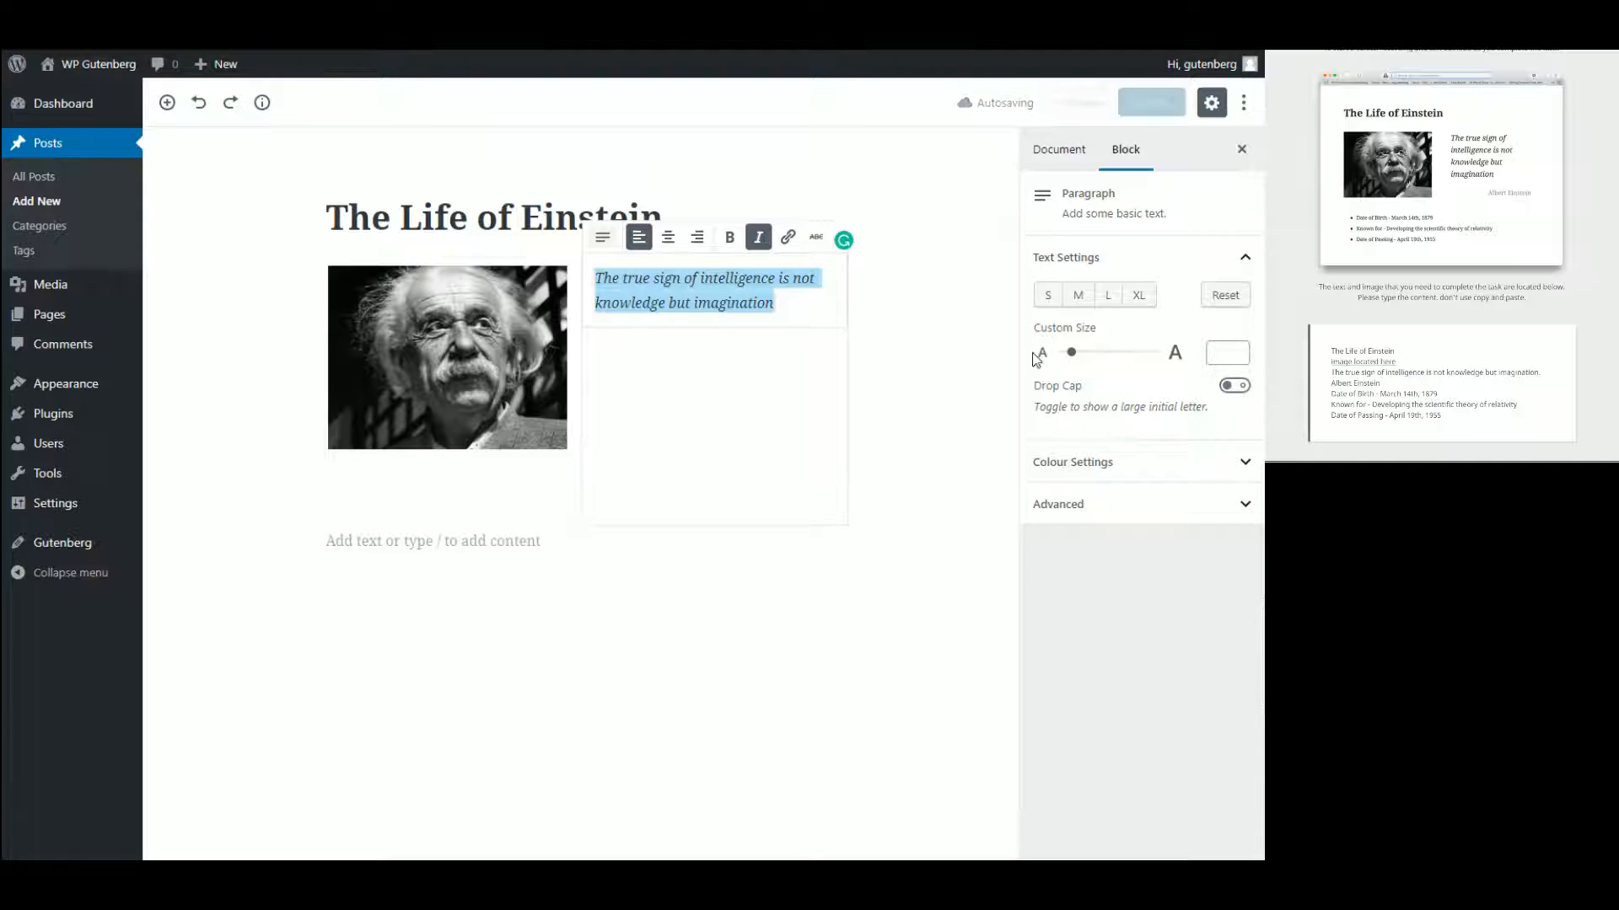
pyautogui.click(1222, 352)
pyautogui.write('22')
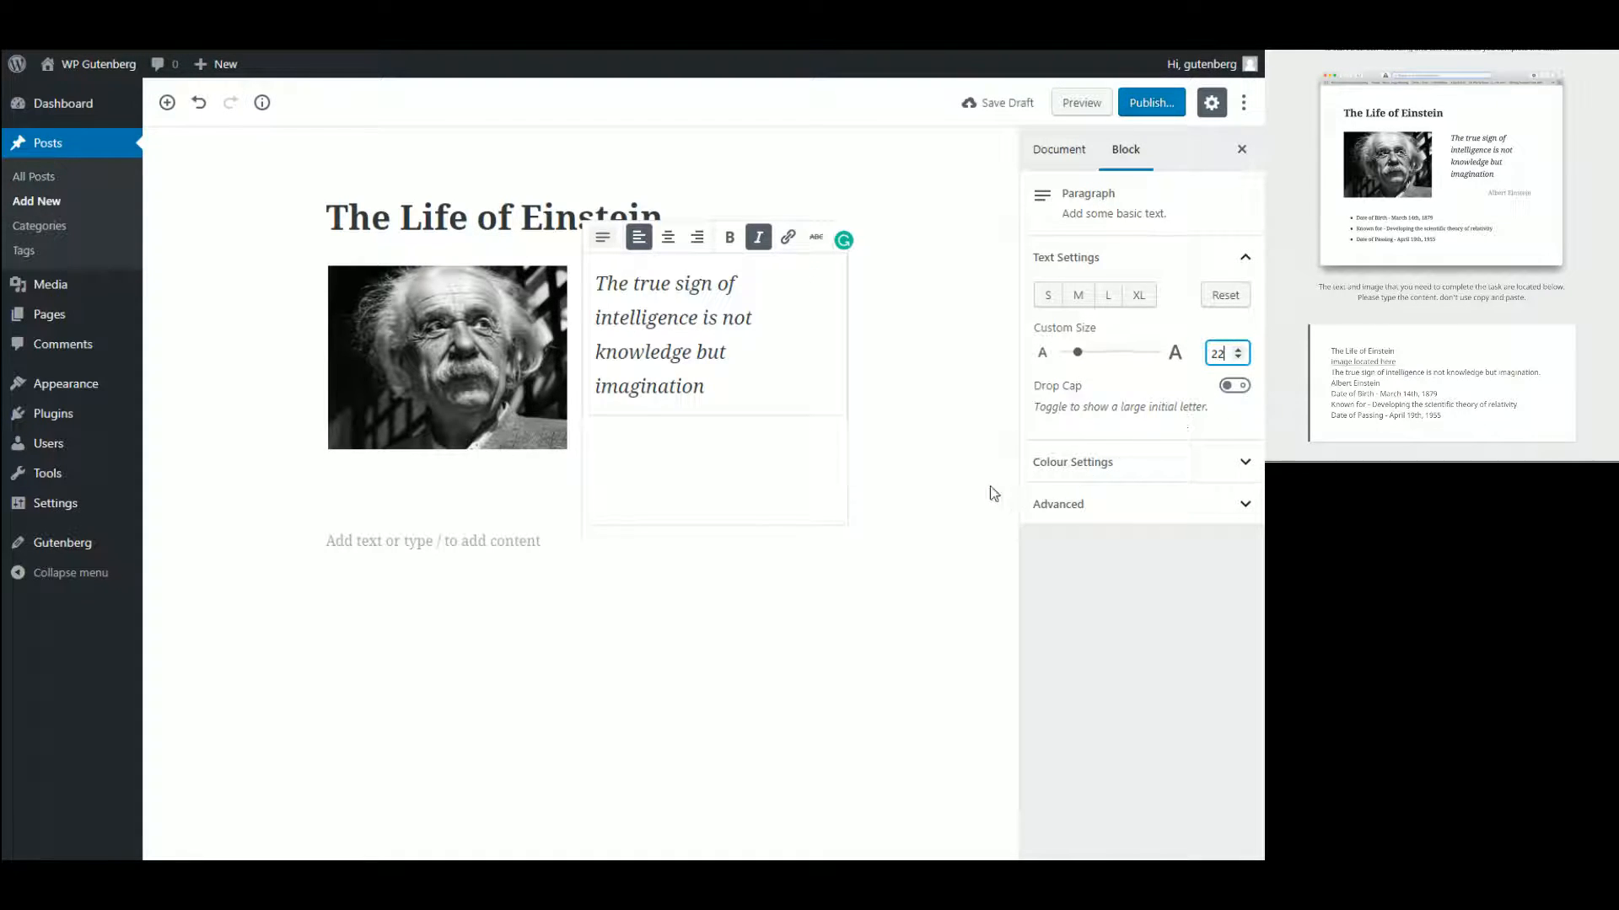
pyautogui.click(934, 579)
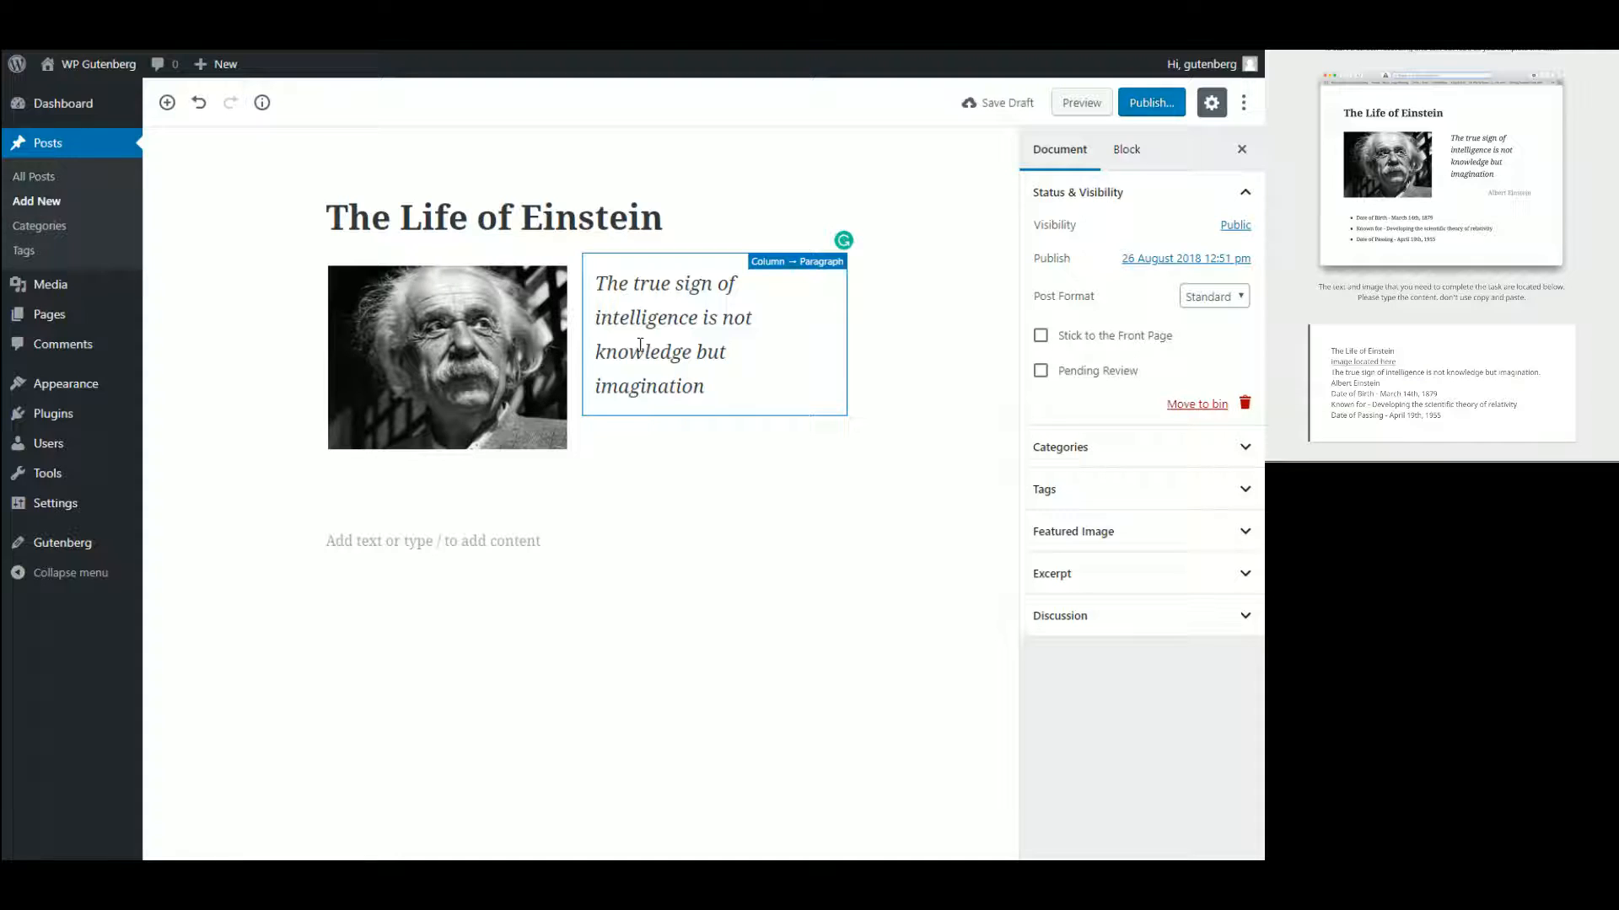
pyautogui.click(999, 103)
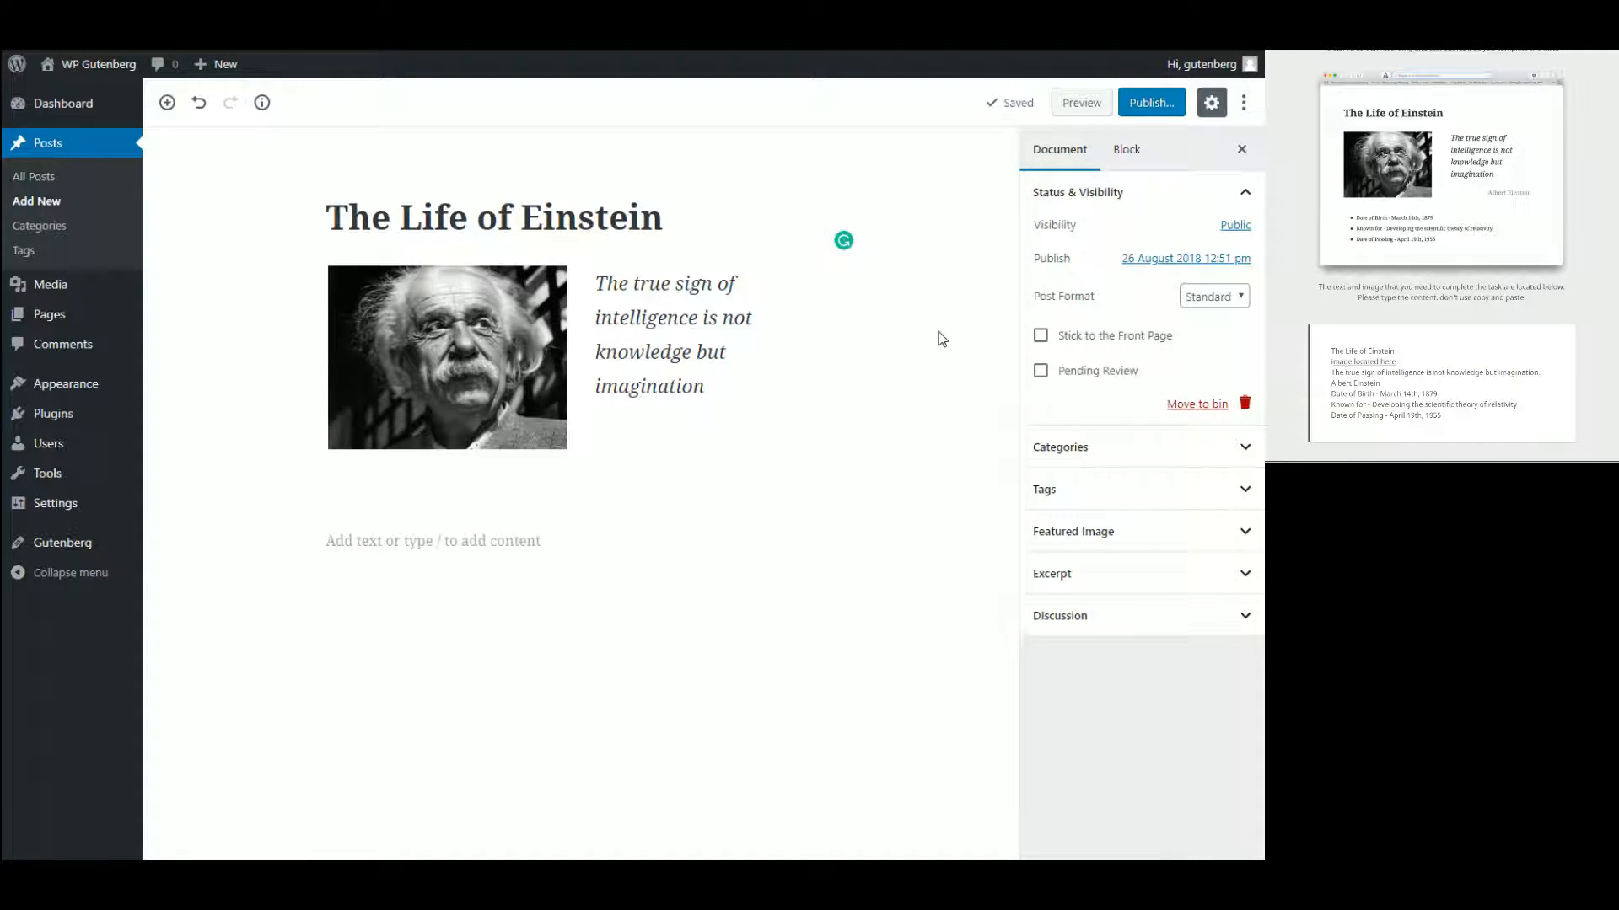
# - Resize the Einstein image within its column to about 274 by 211
pyautogui.click(467, 356)
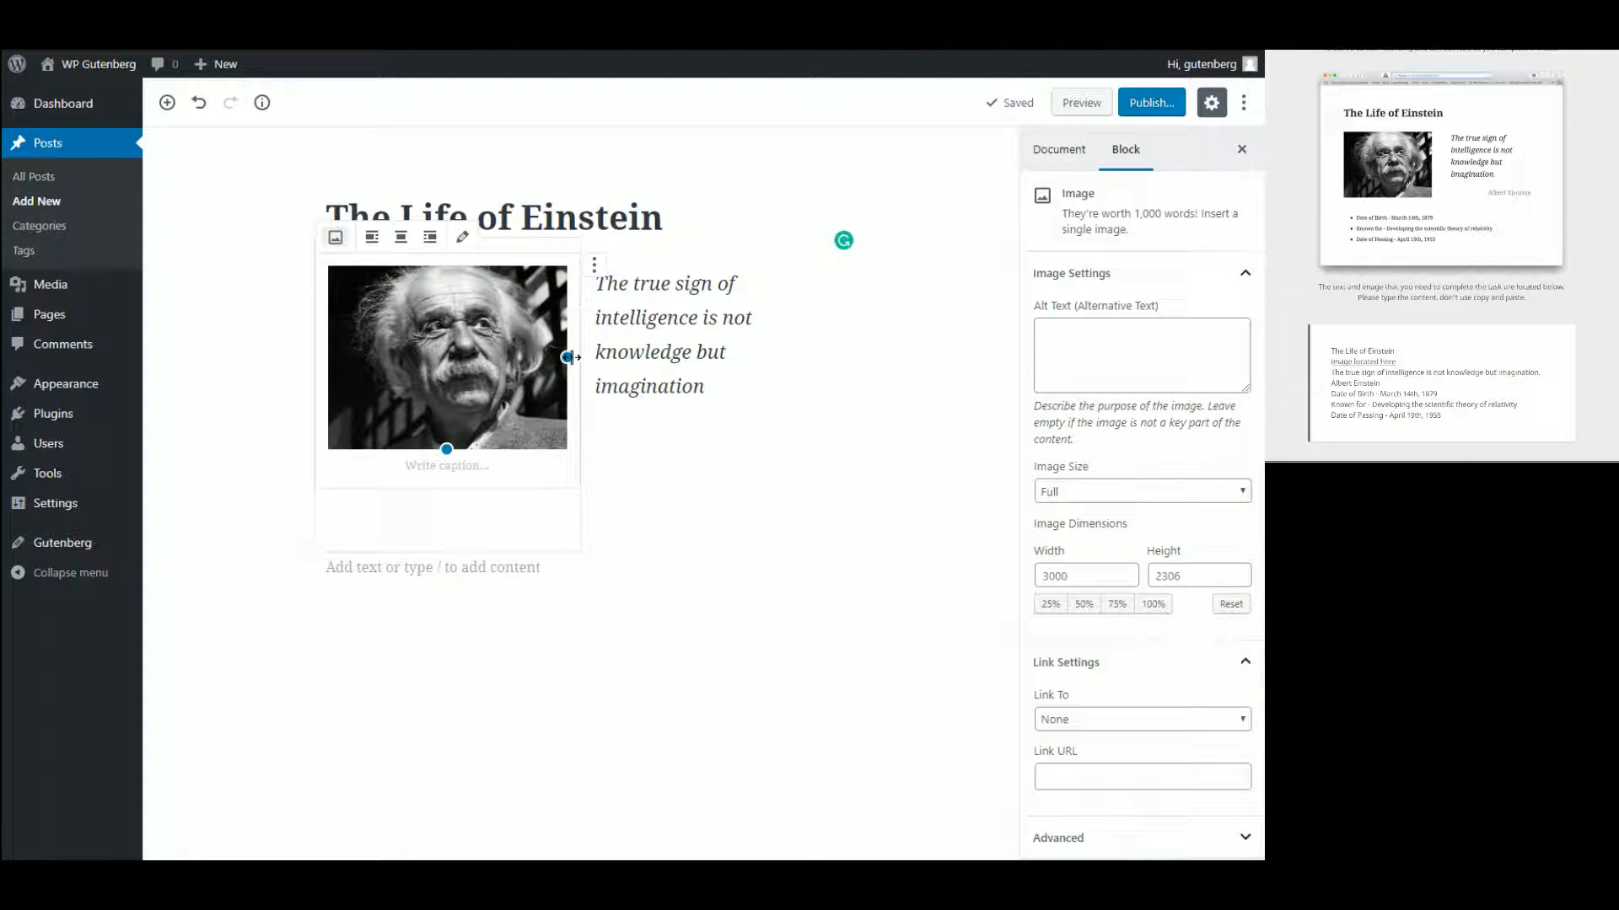
pyautogui.moveTo(570, 358)
pyautogui.mouseDown()
pyautogui.moveTo(616, 355)
pyautogui.moveTo(572, 374)
pyautogui.mouseUp()
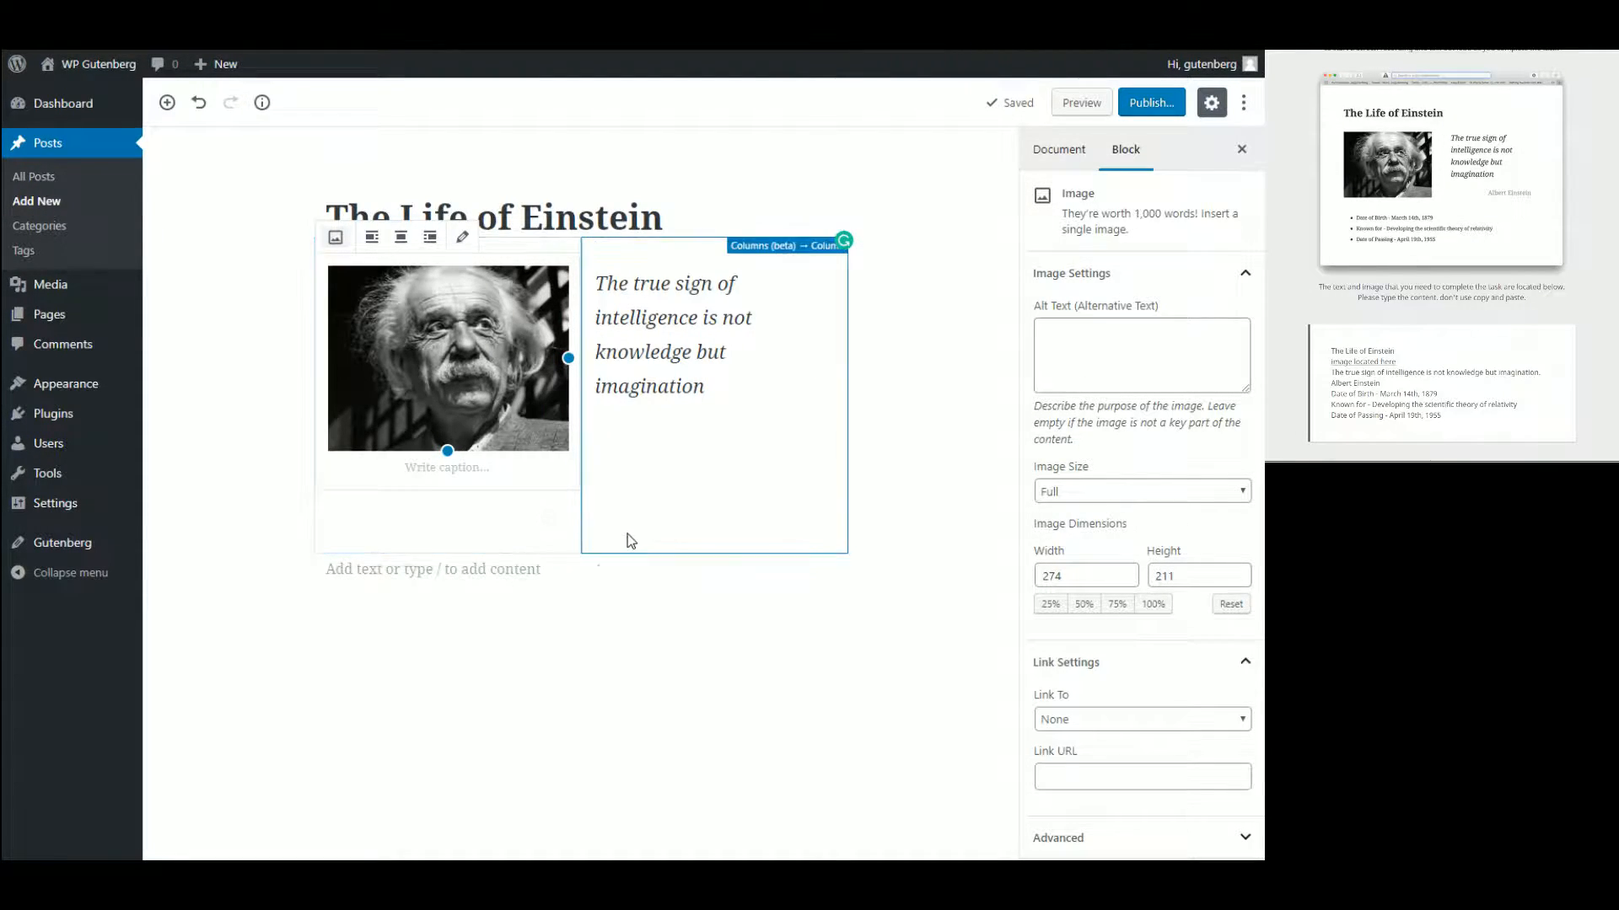
# - Examine the Columns block's column count and Advanced settings, as well as the image block's options
pyautogui.click(570, 546)
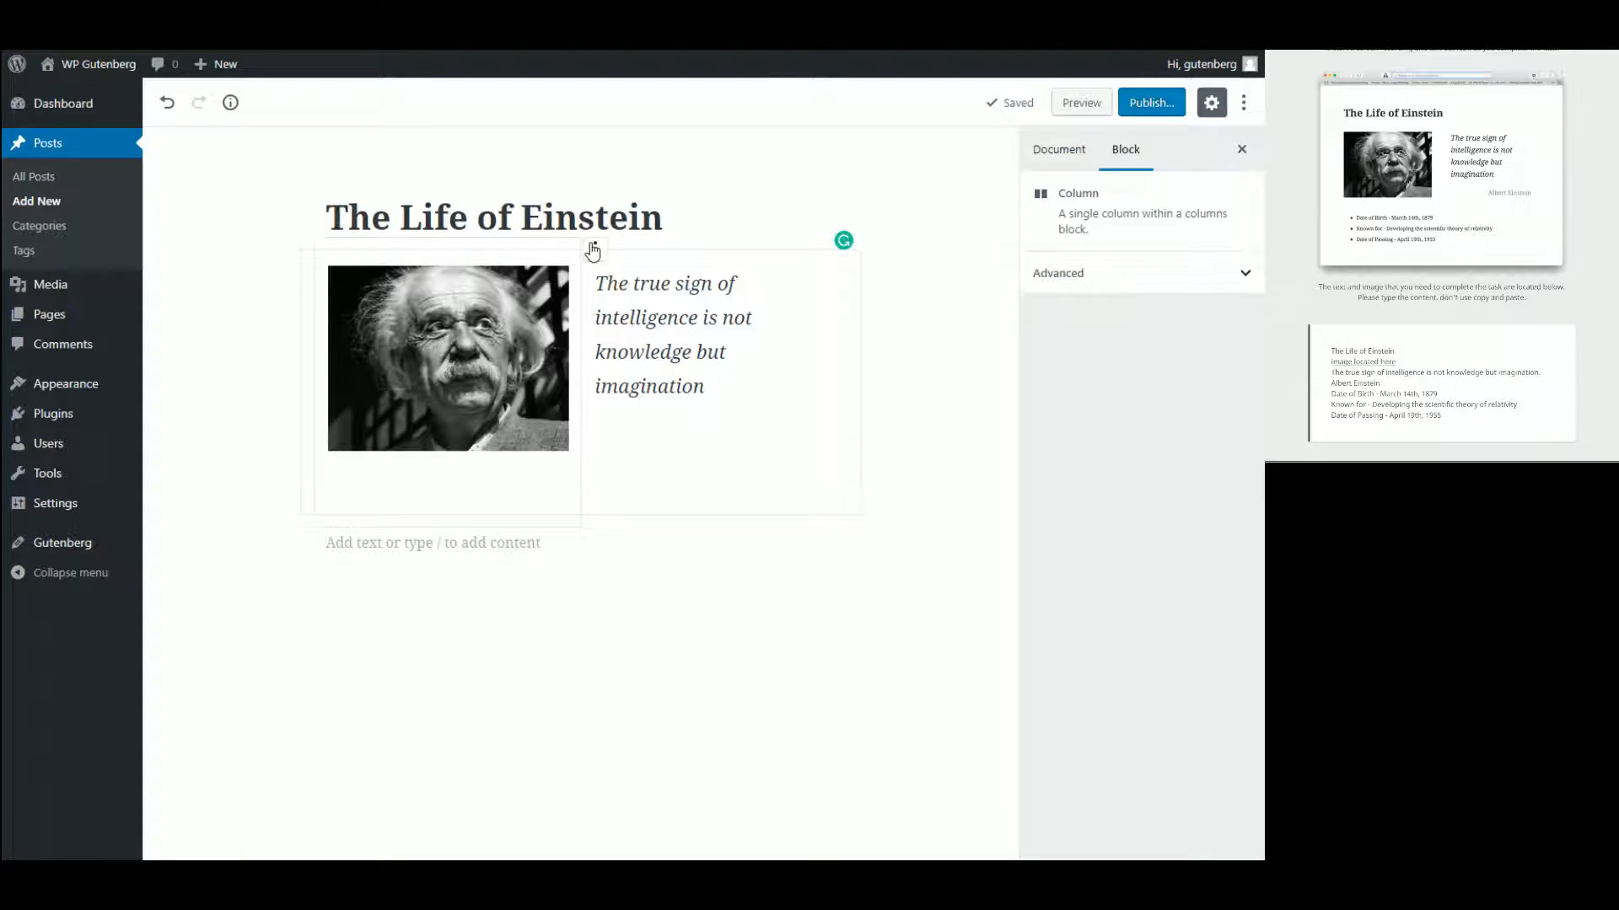
pyautogui.click(854, 352)
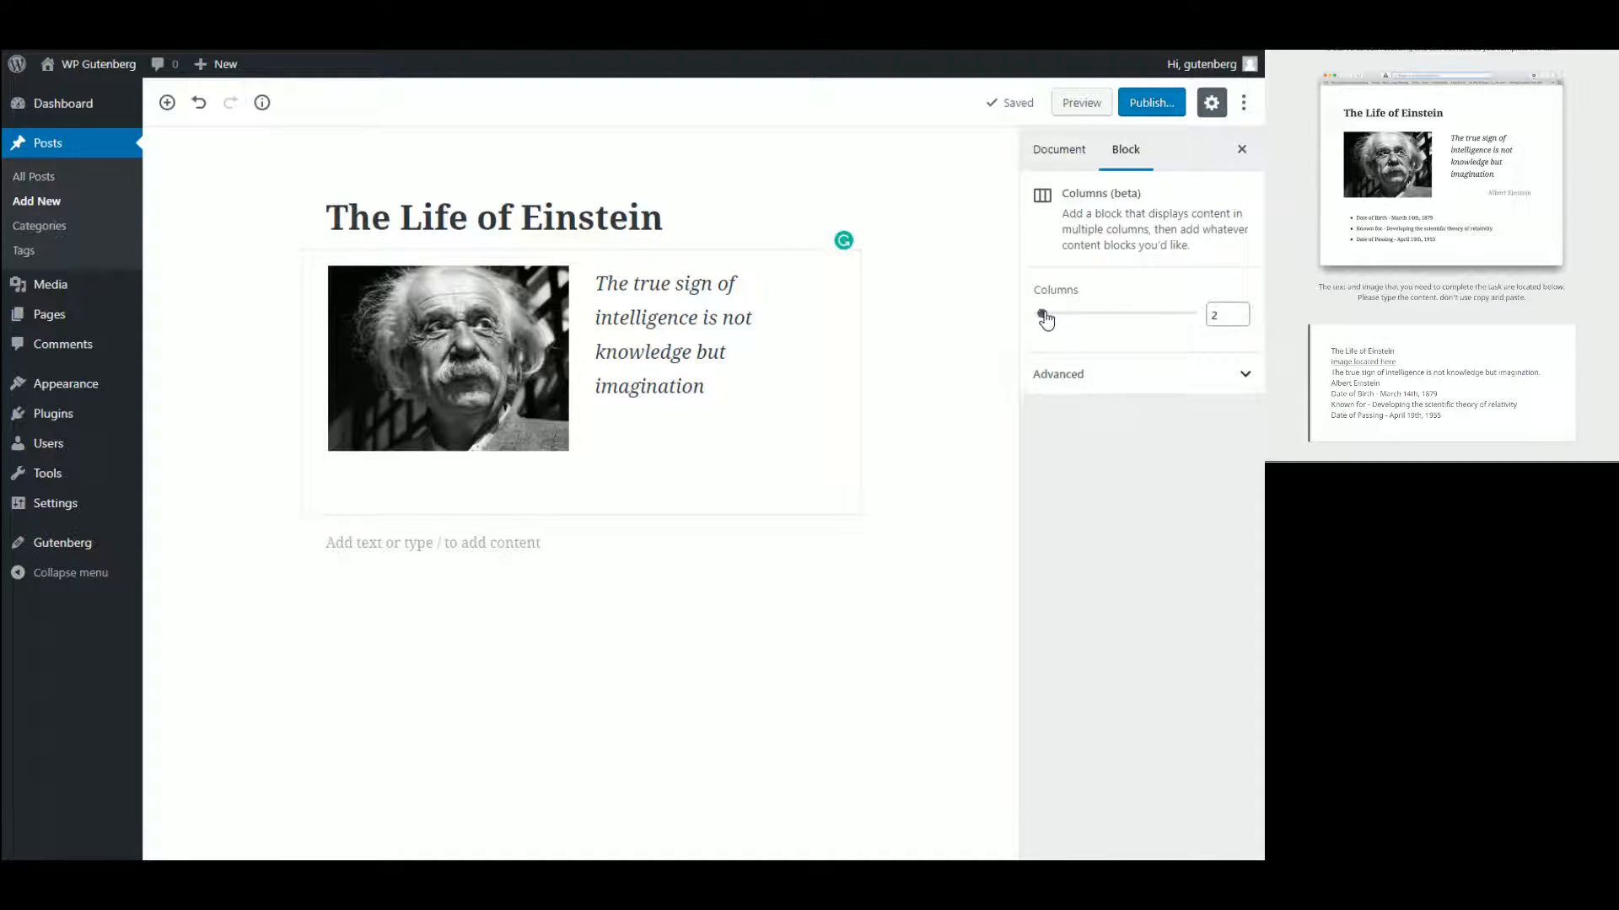
pyautogui.moveTo(1044, 316)
pyautogui.mouseDown()
pyautogui.moveTo(1070, 314)
pyautogui.moveTo(1055, 318)
pyautogui.mouseUp()
pyautogui.click(1095, 376)
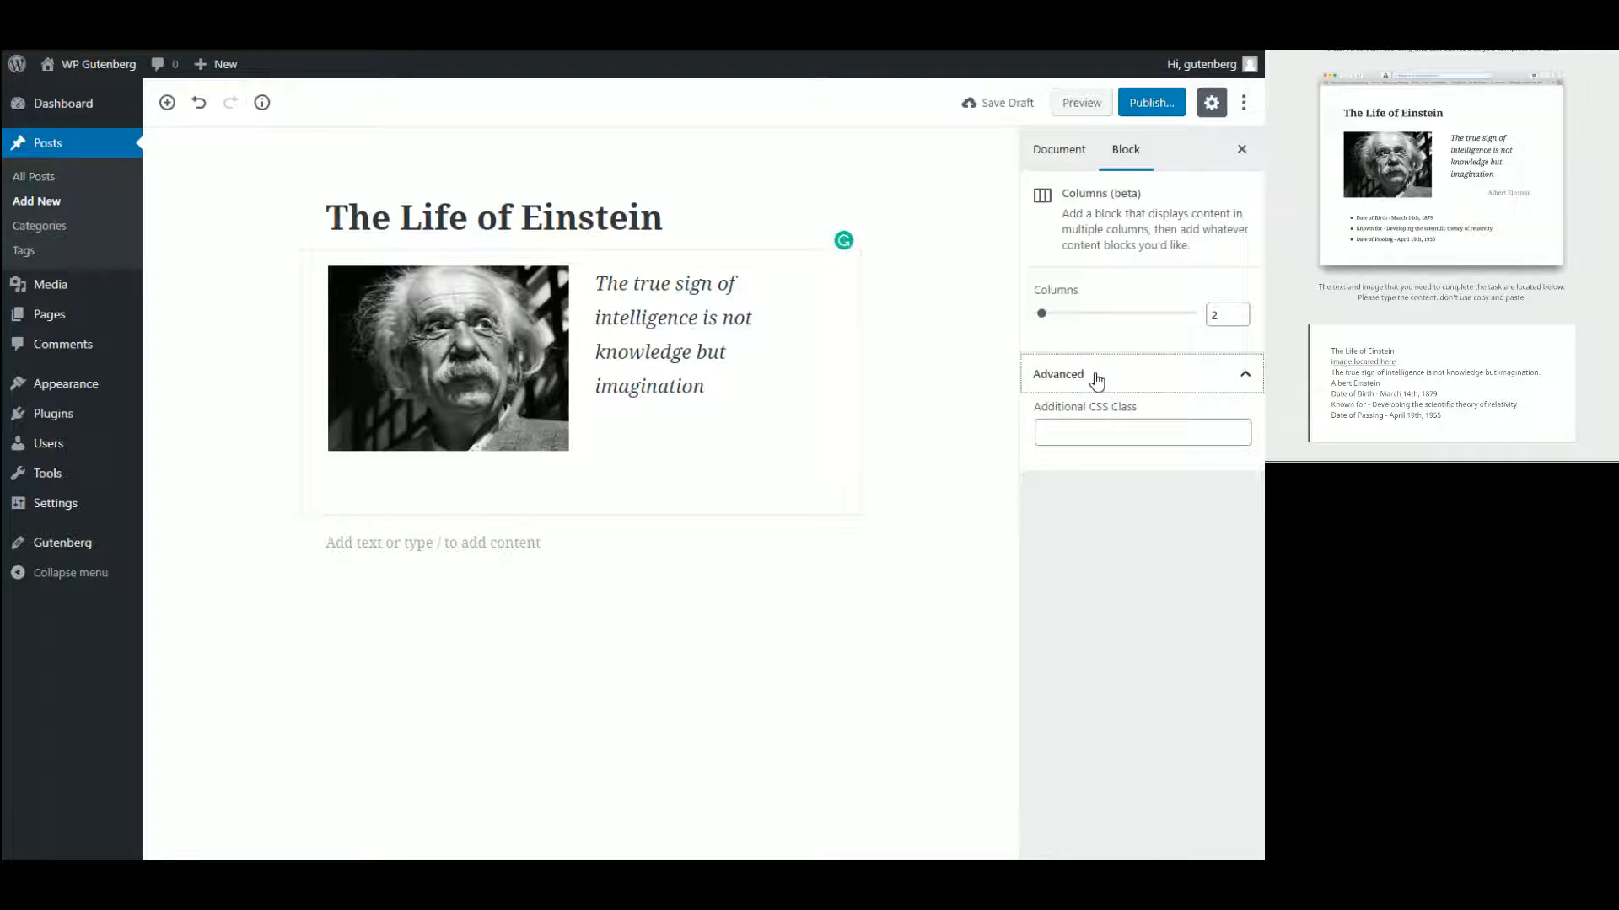
pyautogui.click(1115, 428)
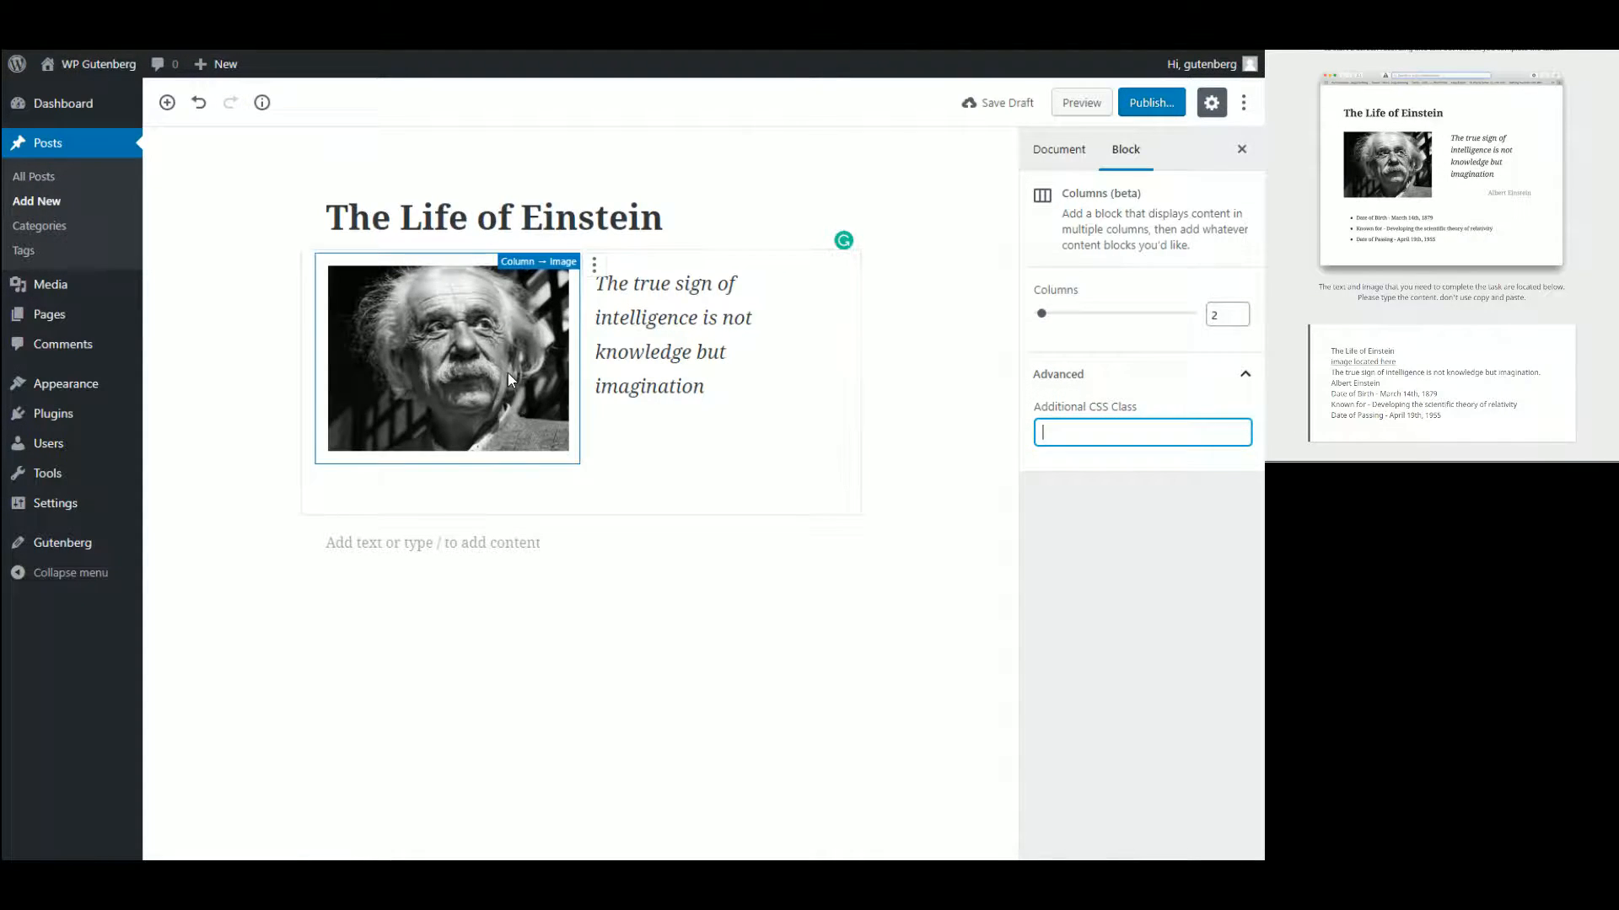
pyautogui.click(553, 292)
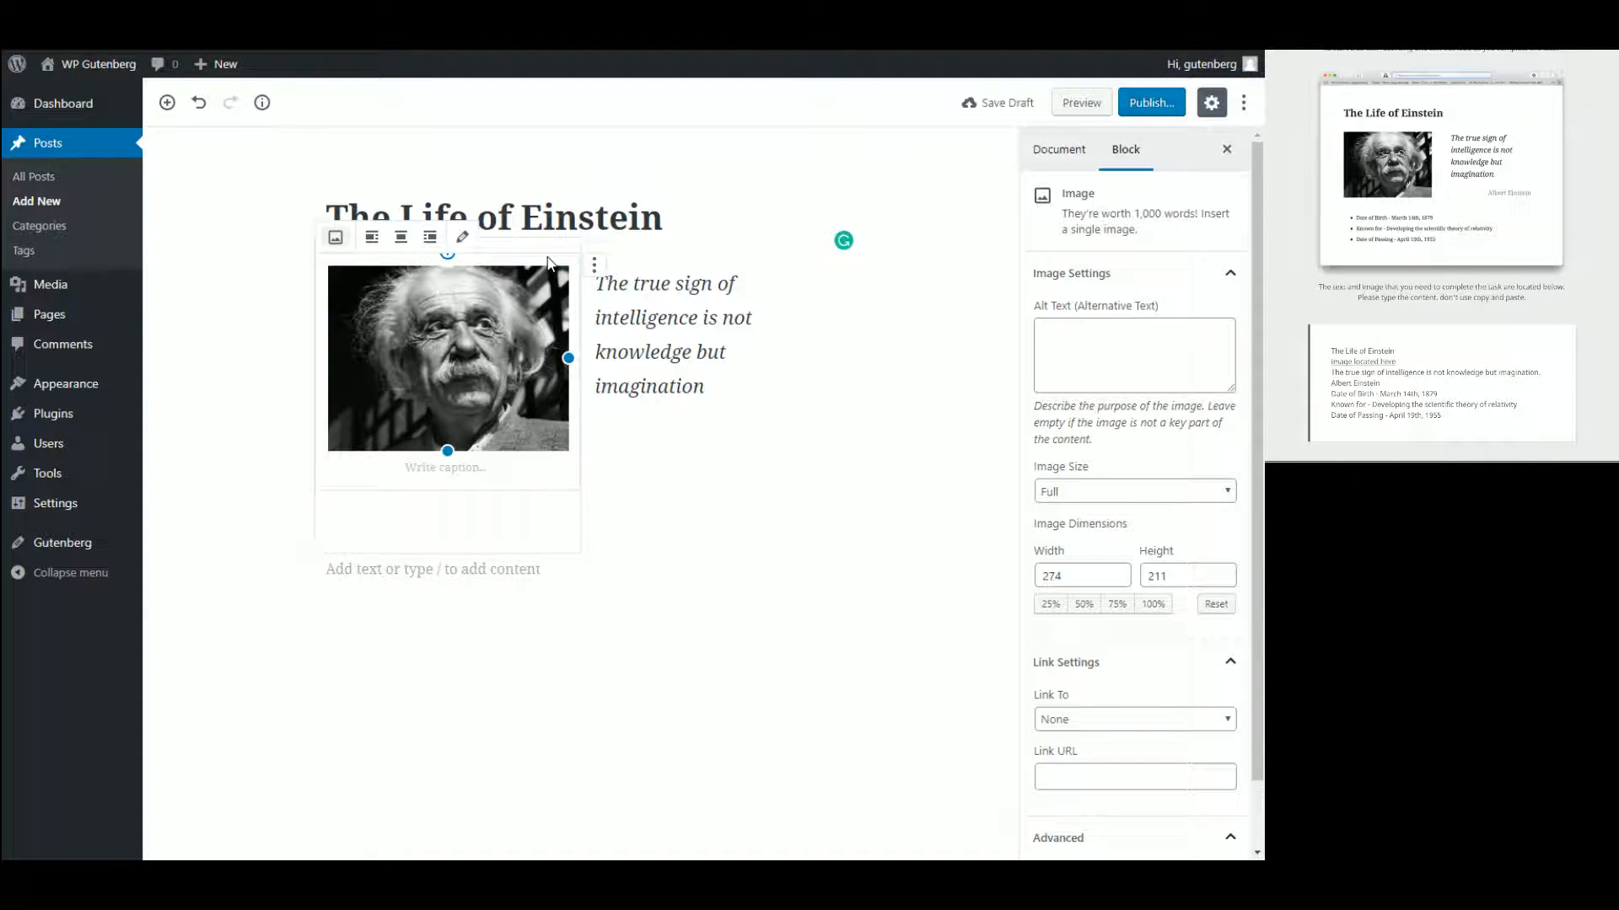
pyautogui.click(595, 267)
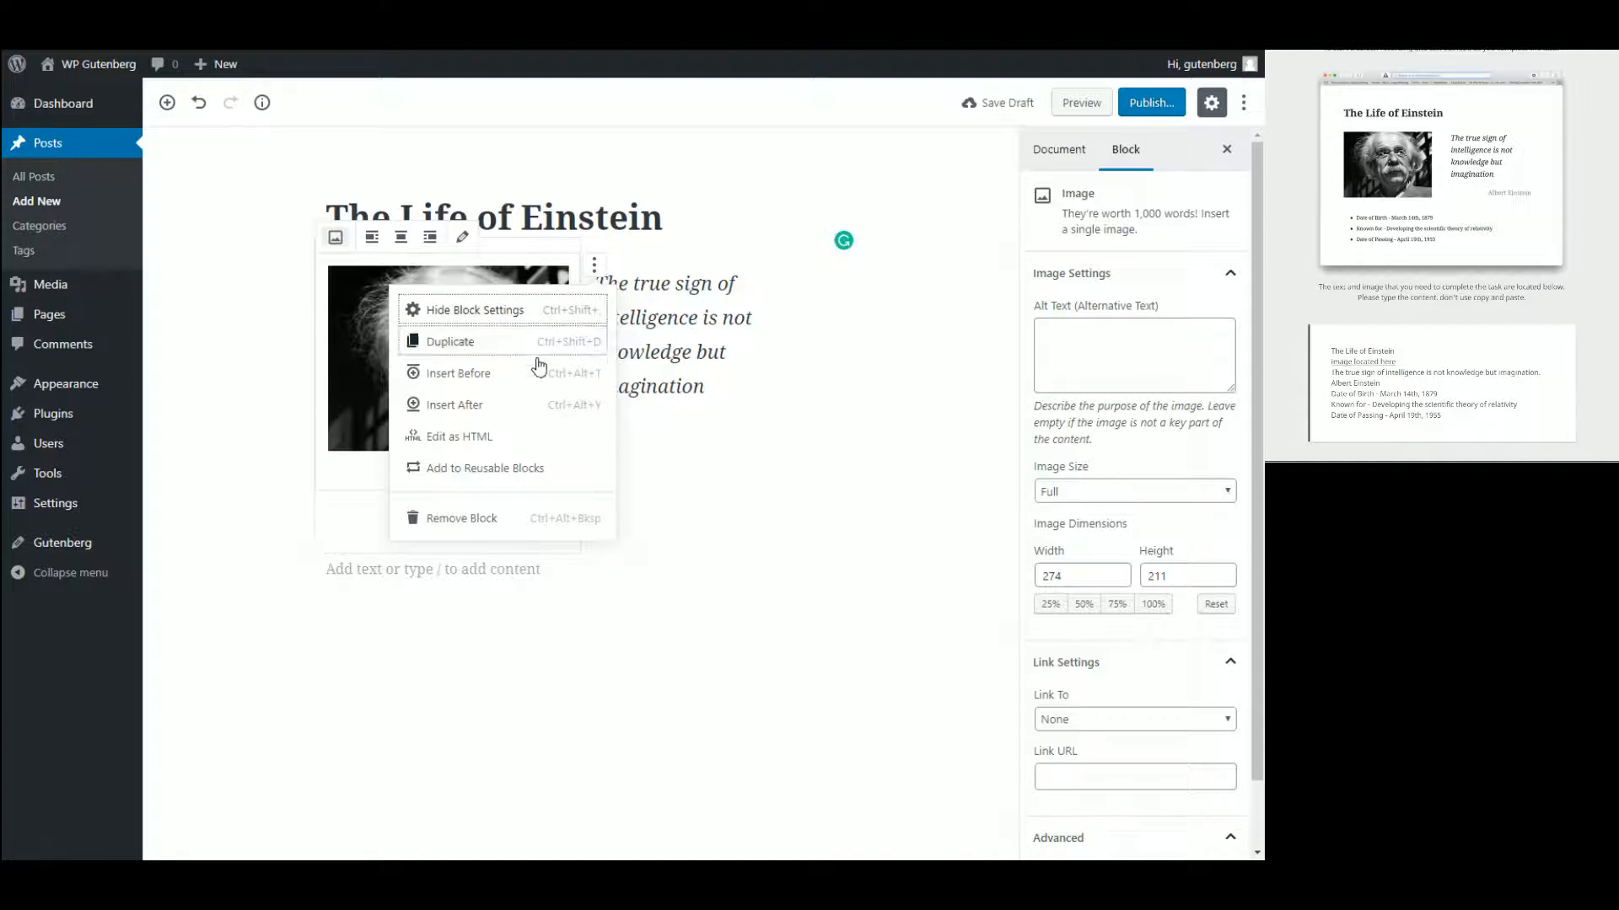
pyautogui.click(877, 636)
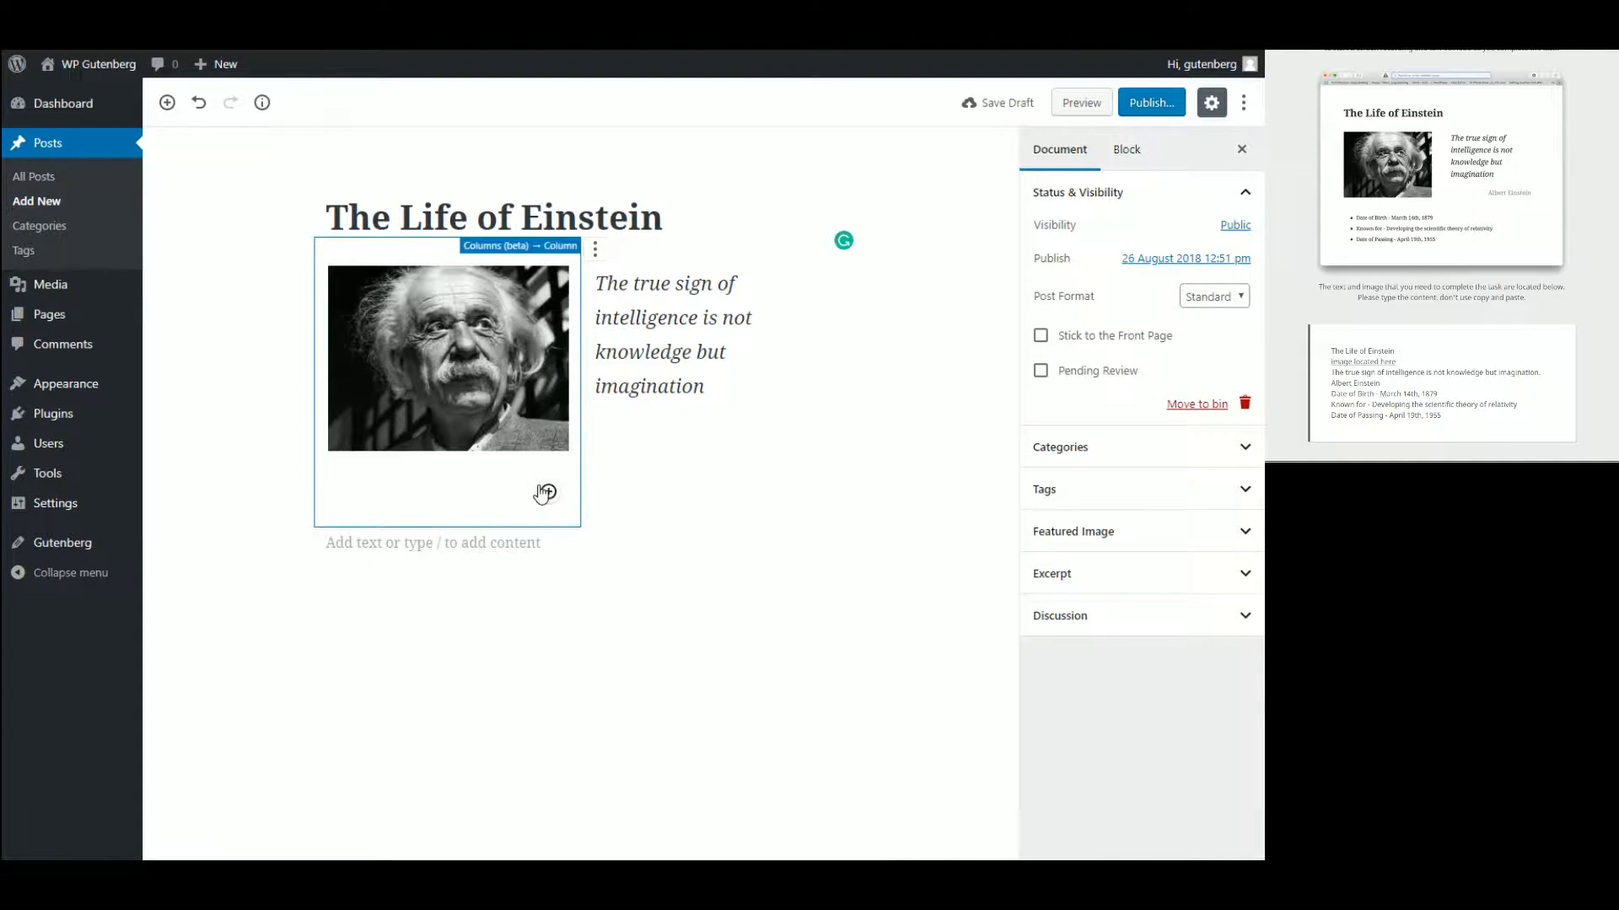
# - Add an empty paragraph below the image in the same column
pyautogui.click(547, 492)
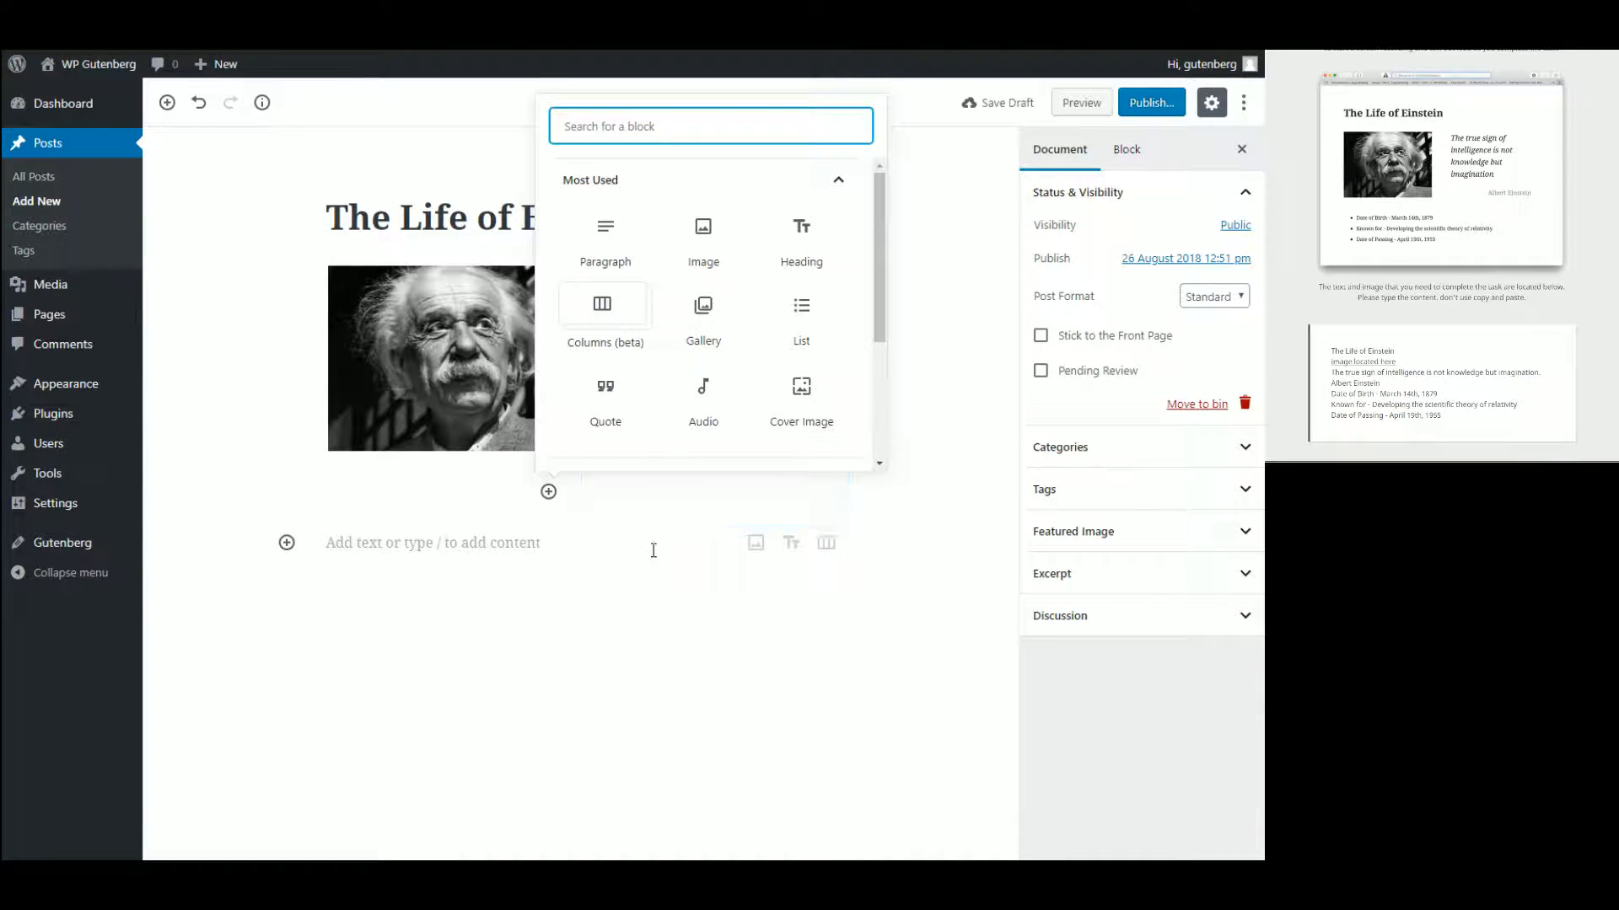
pyautogui.click(590, 516)
pyautogui.click(575, 492)
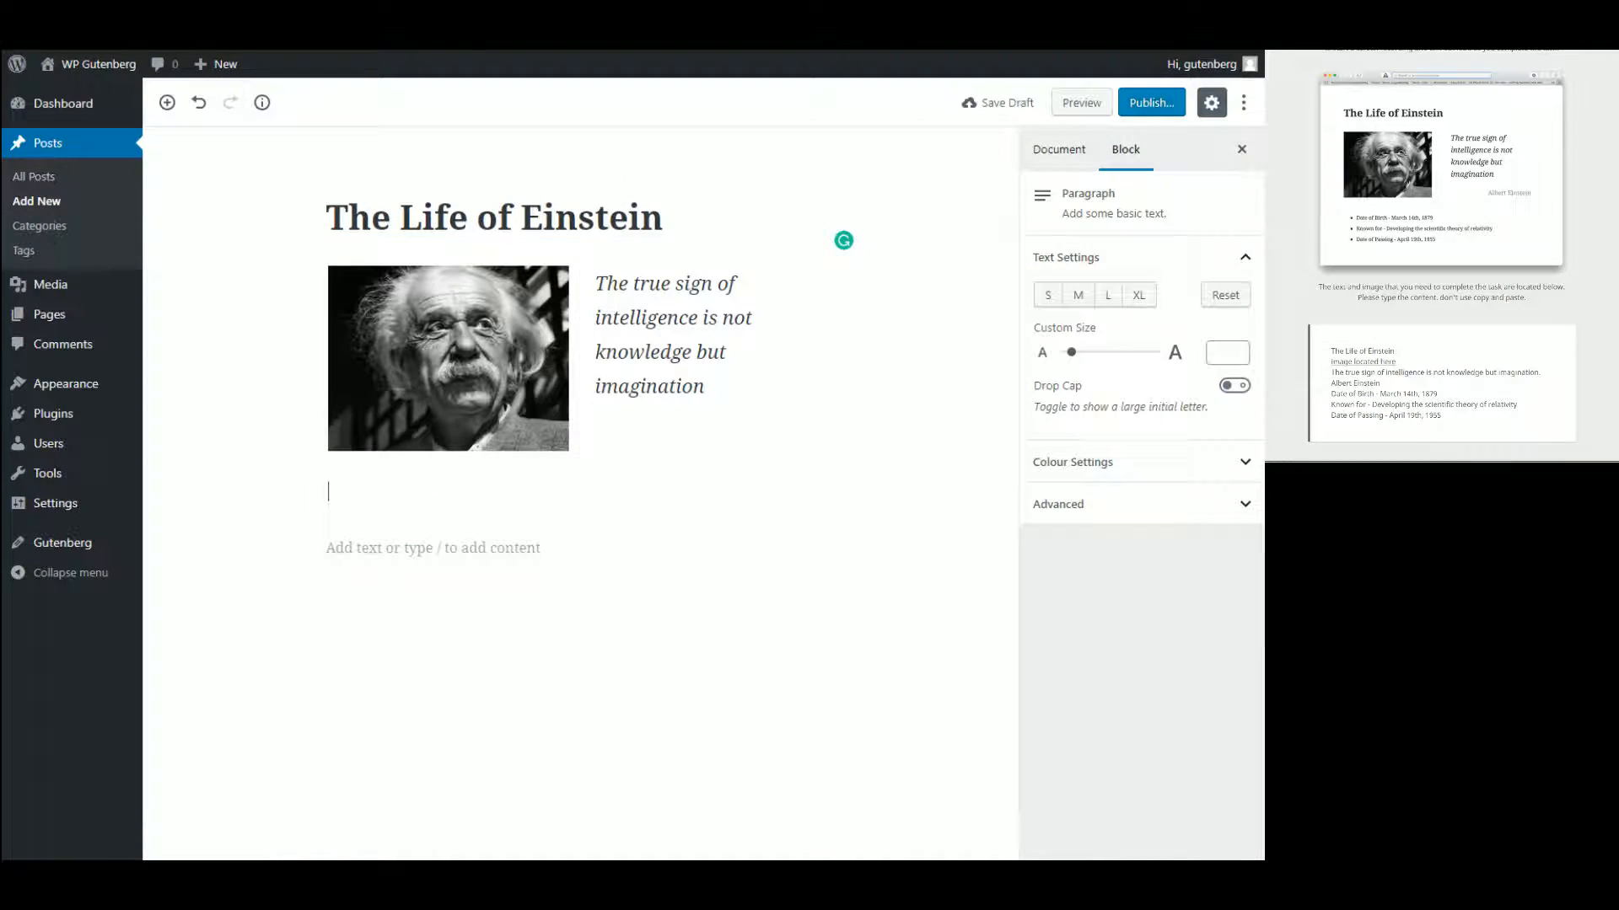
# - Try the image at 100%, 50% and 25% scale, and set its image size to Medium
pyautogui.click(569, 331)
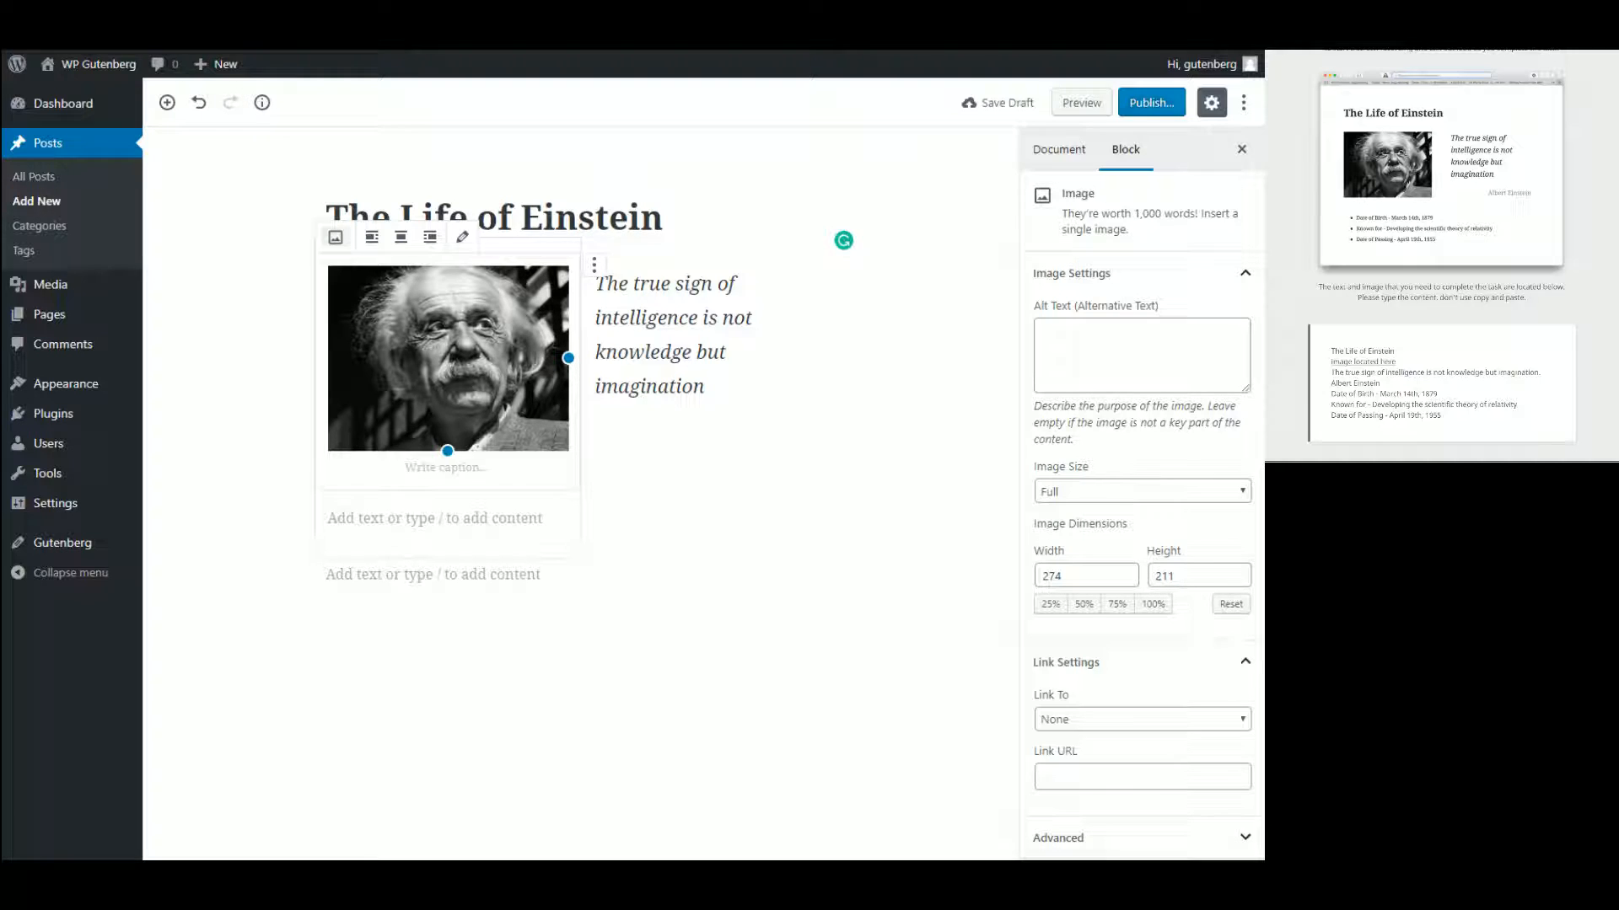
pyautogui.click(1140, 603)
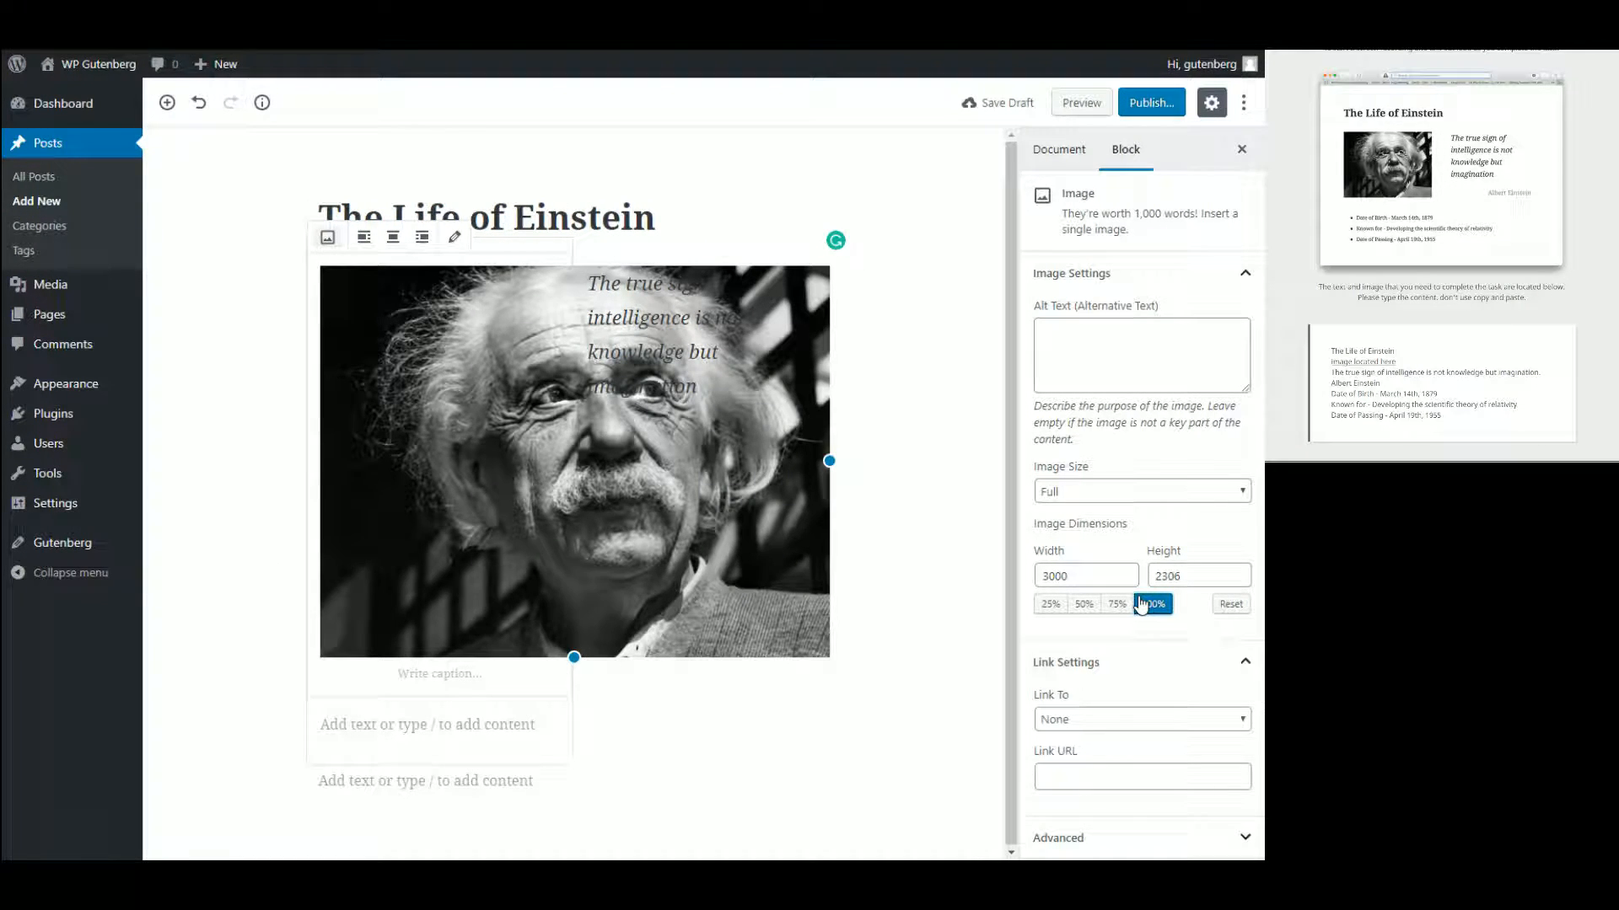
pyautogui.click(1084, 604)
pyautogui.click(1049, 603)
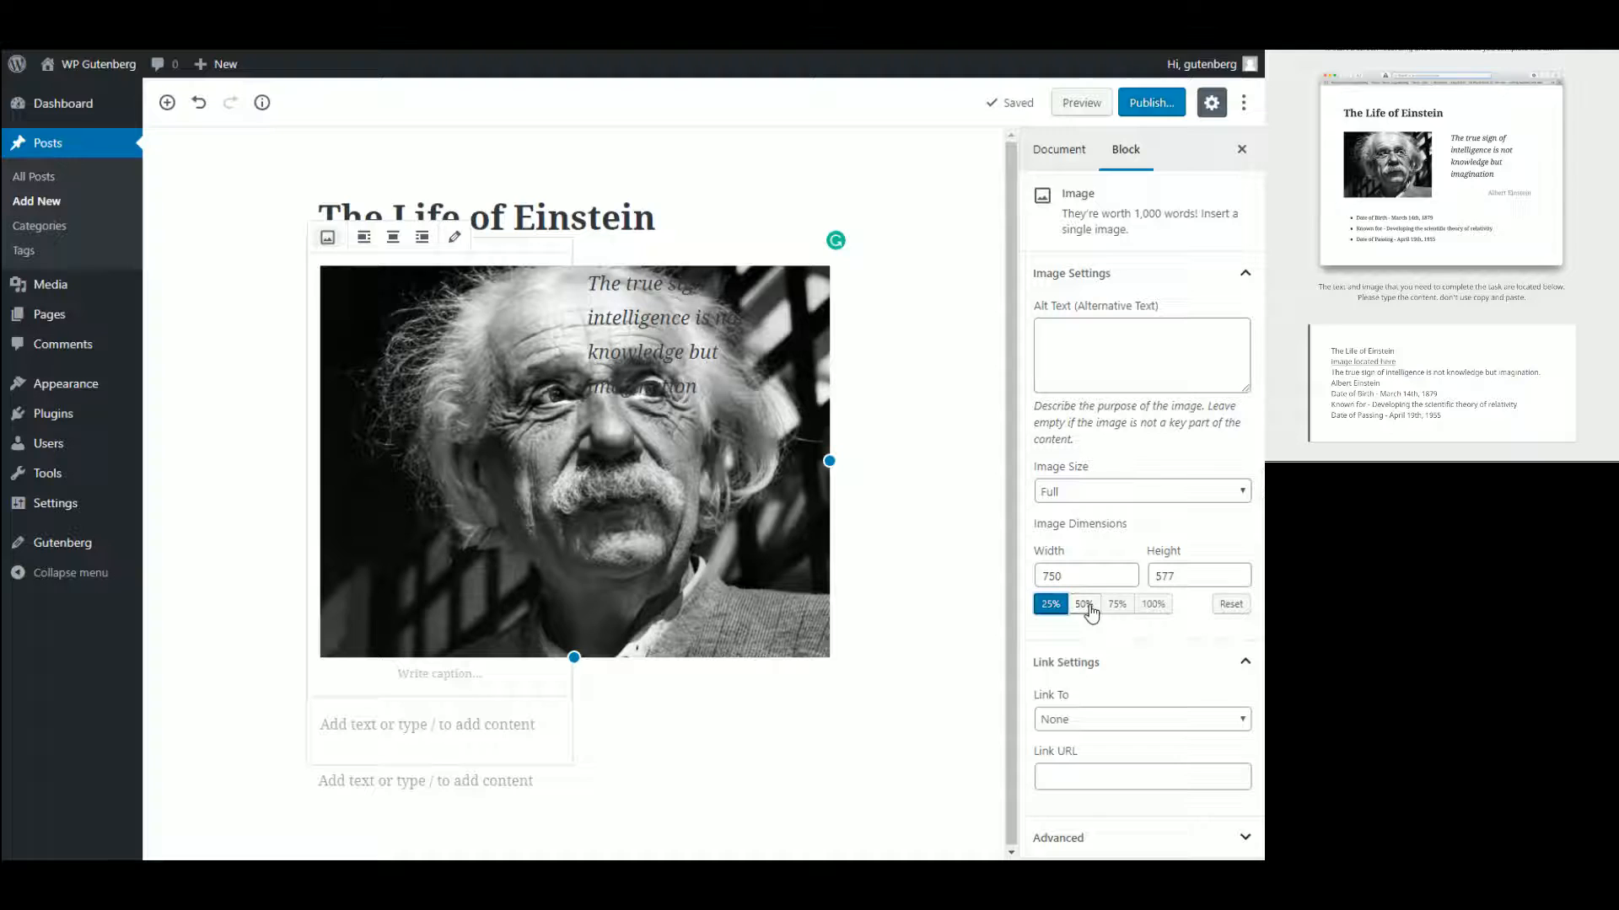
pyautogui.click(1087, 492)
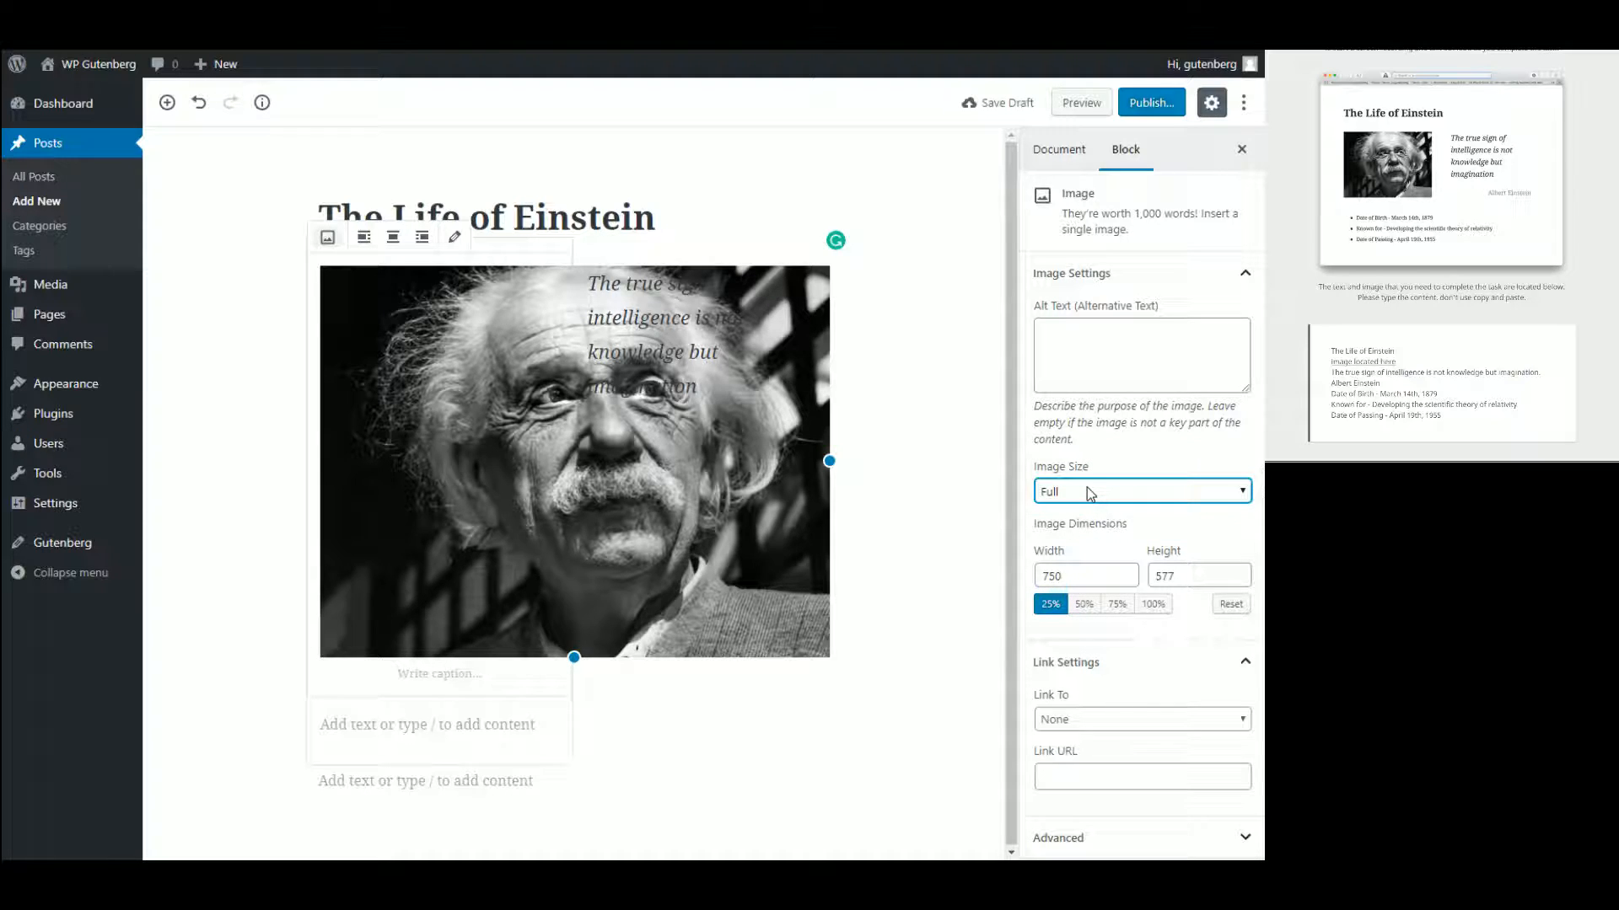
pyautogui.click(1090, 524)
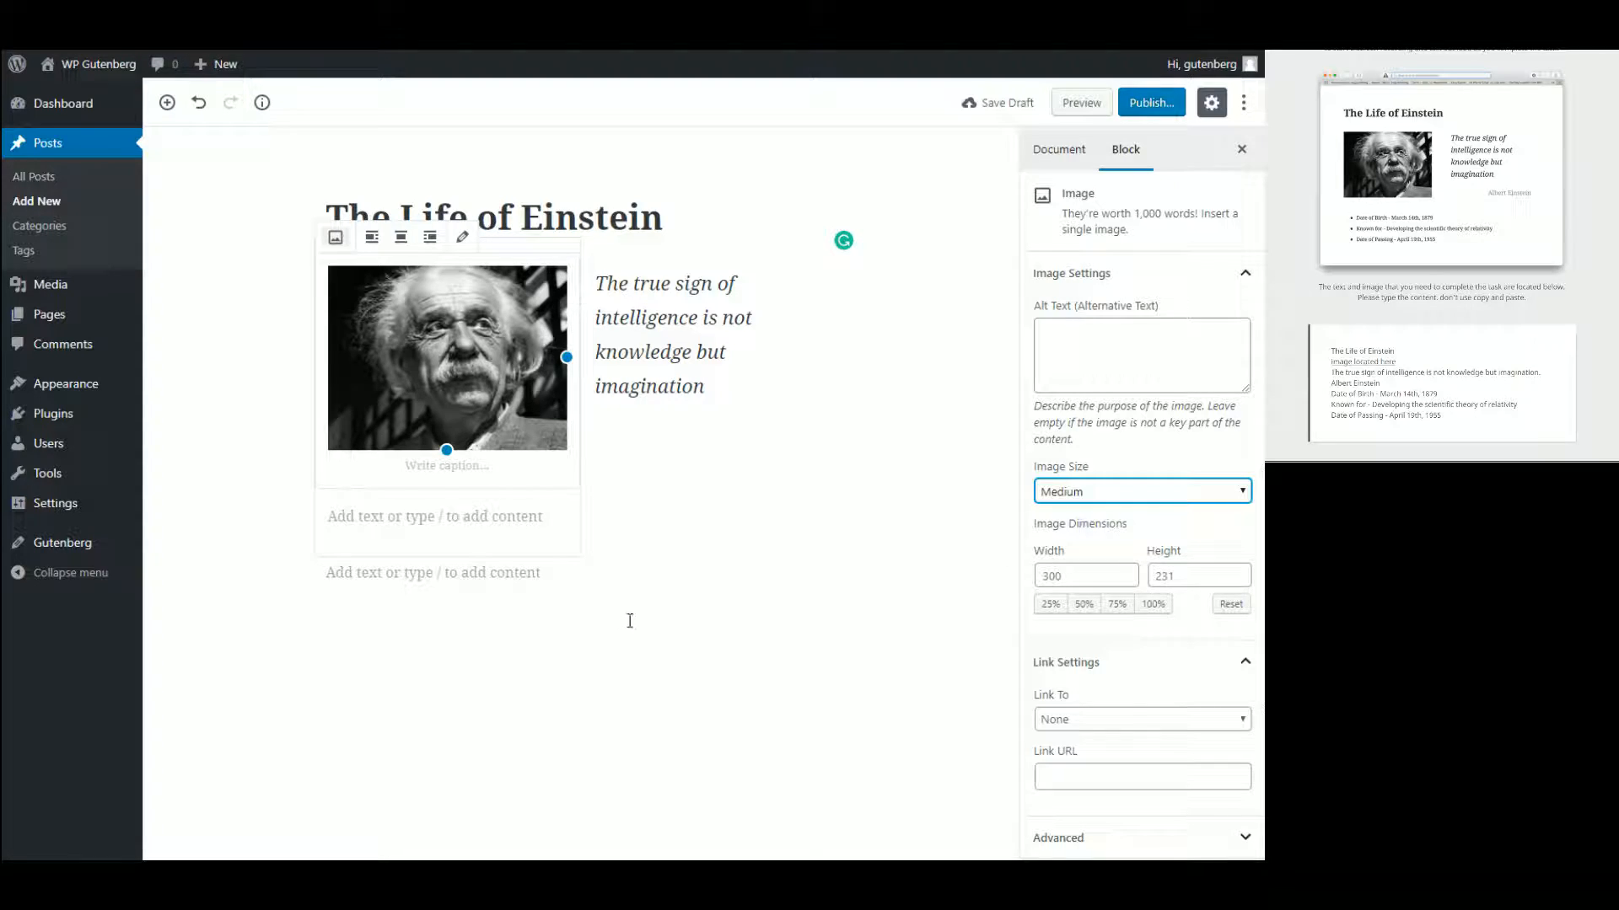
pyautogui.click(600, 624)
pyautogui.click(476, 495)
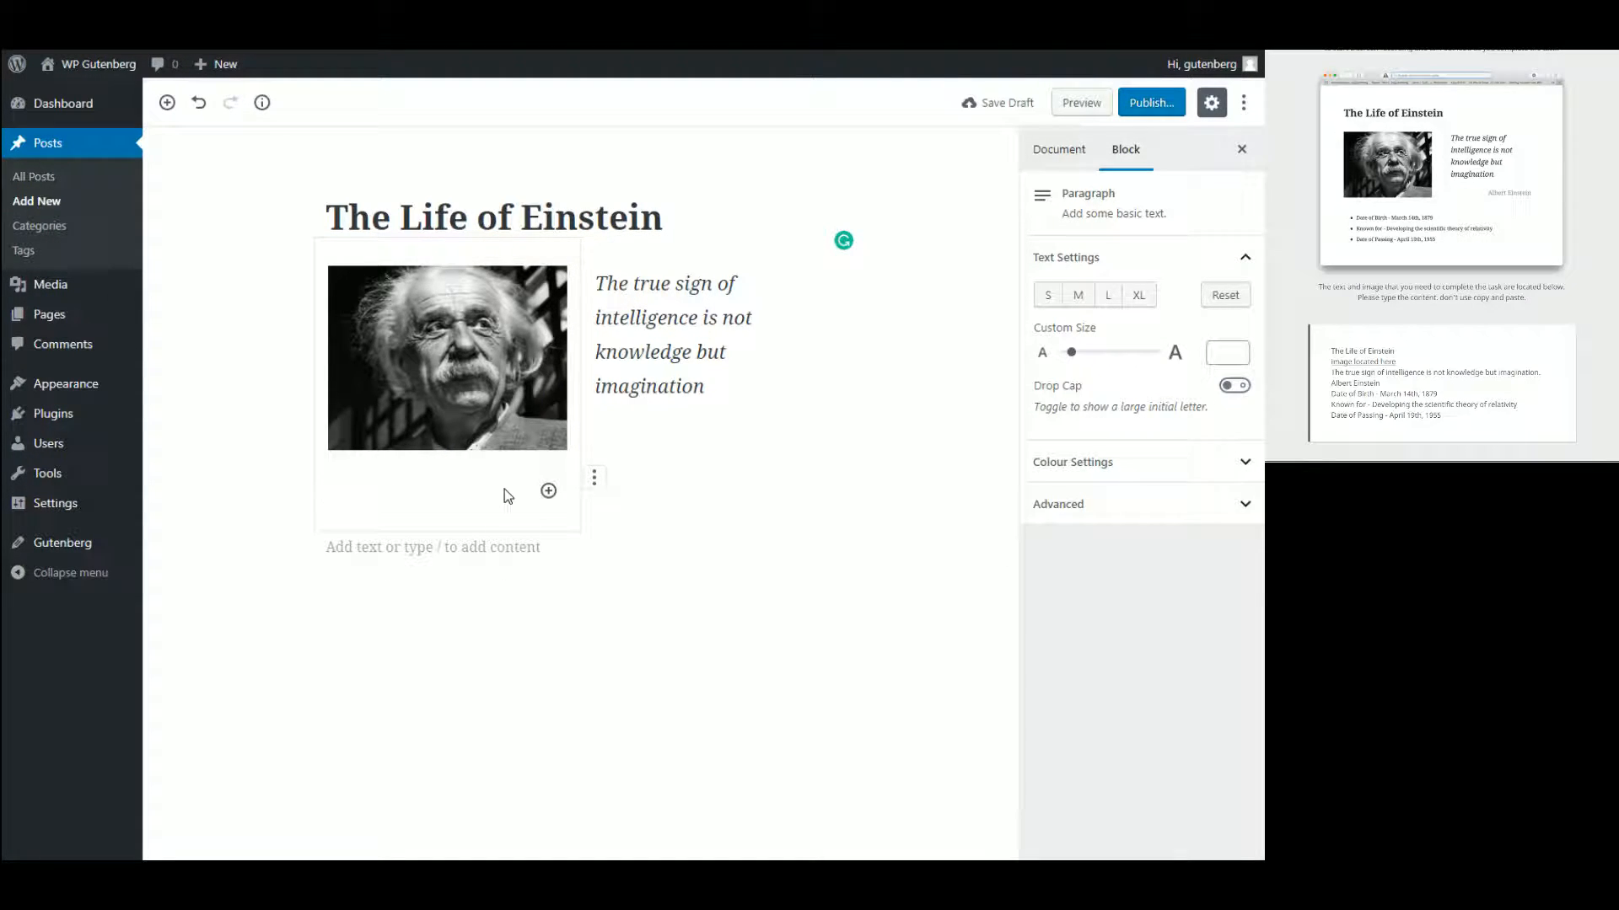
pyautogui.click(587, 484)
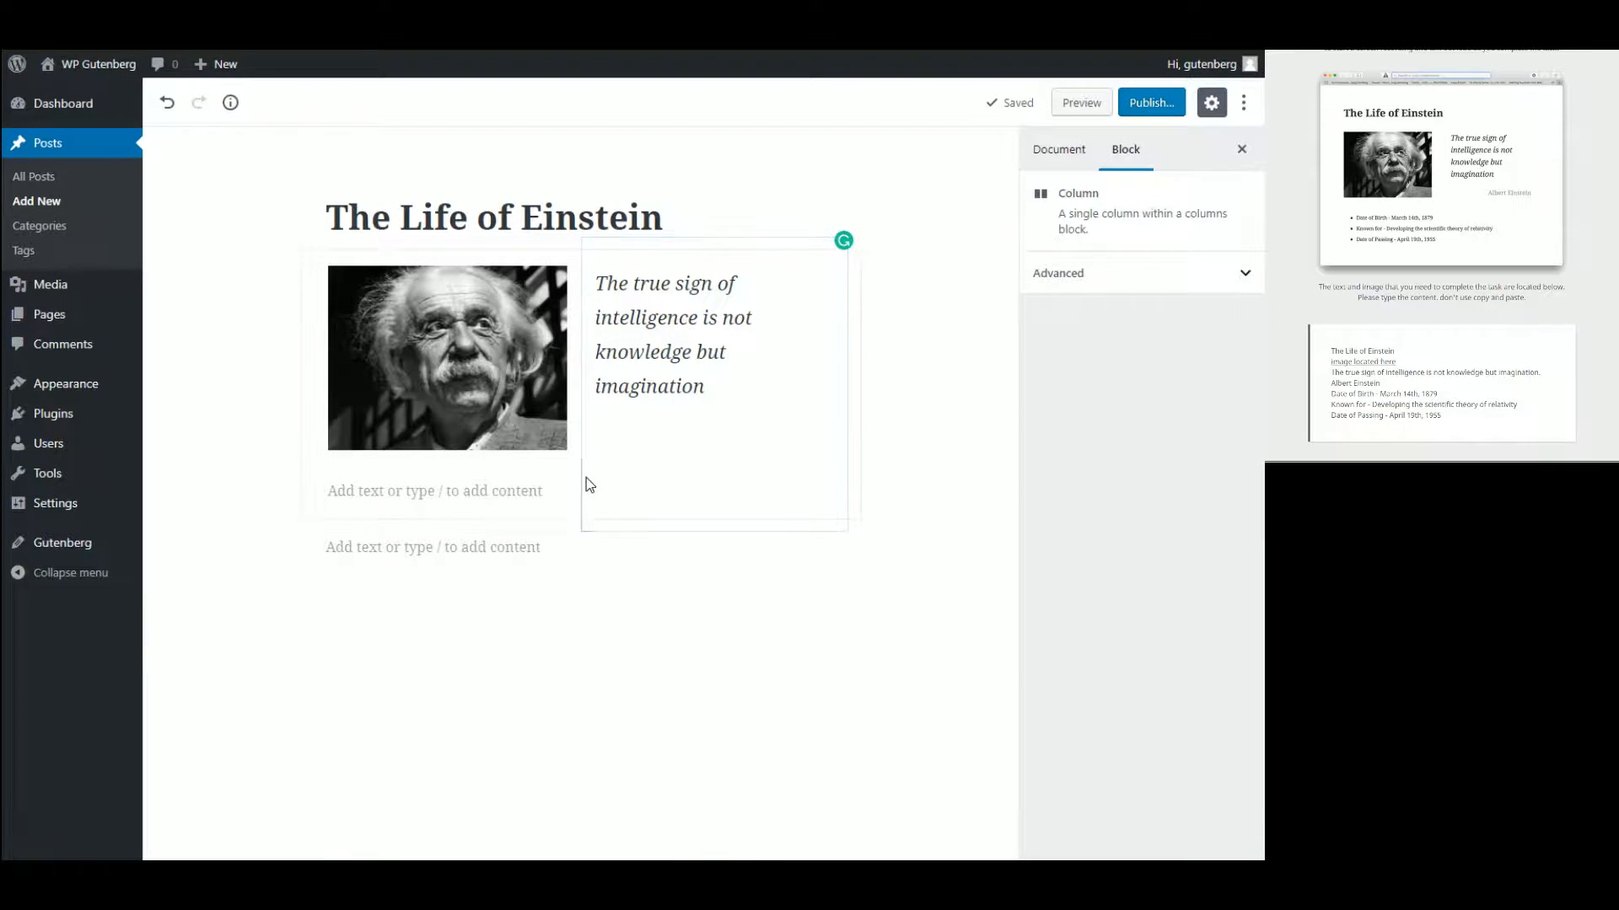
pyautogui.click(536, 495)
pyautogui.click(608, 599)
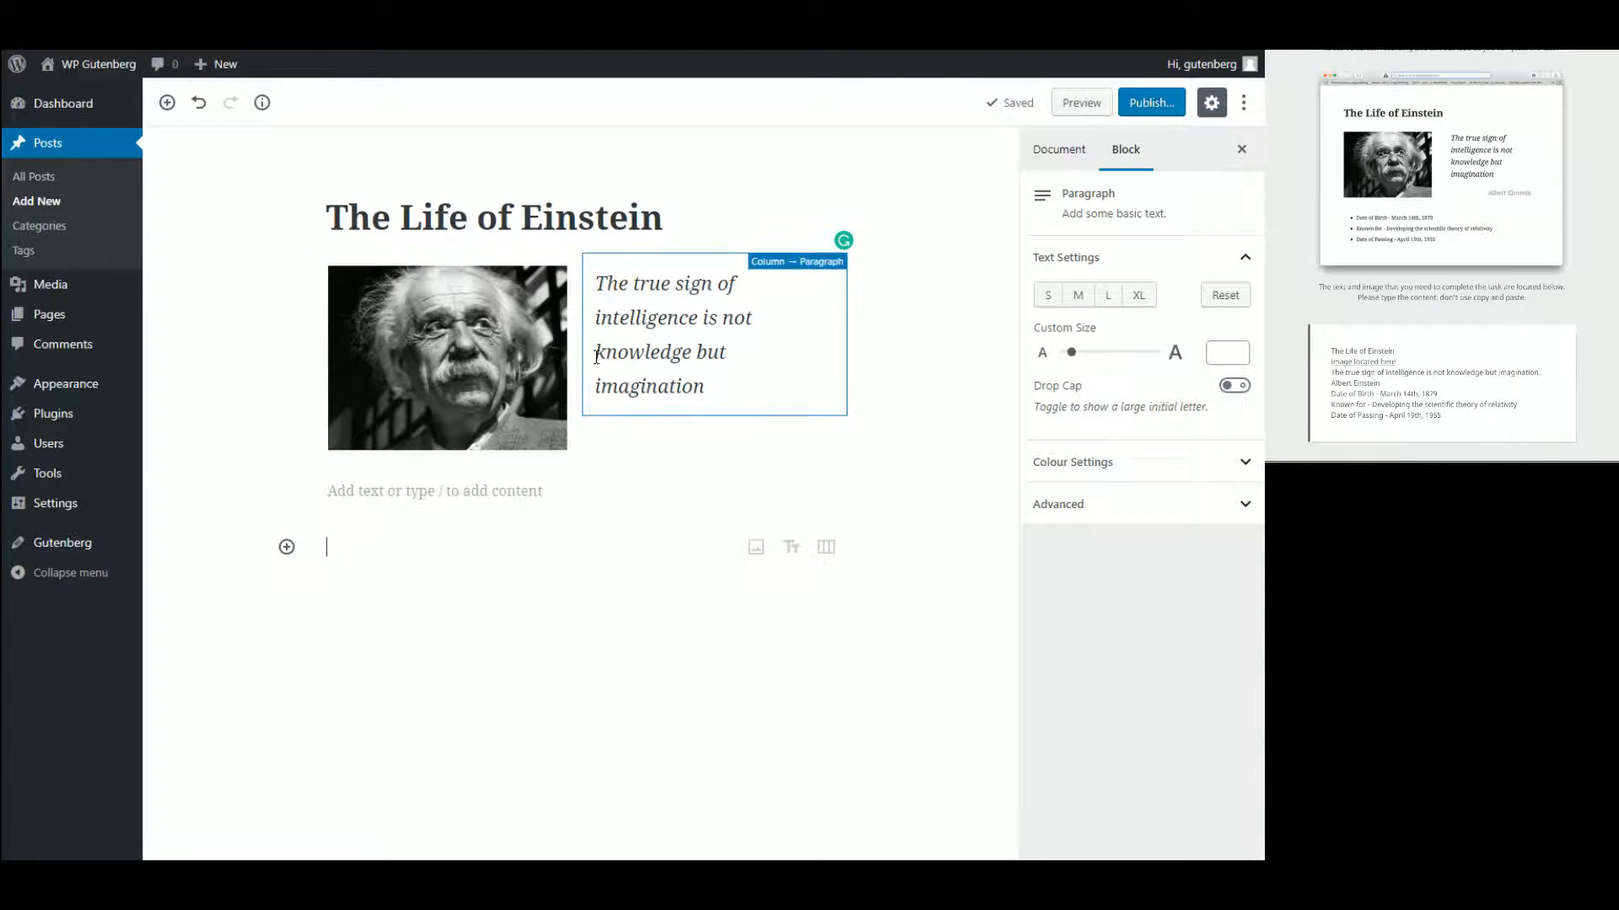
pyautogui.click(472, 496)
pyautogui.click(575, 648)
# - Delete the empty paragraph below the image and insert an empty paragraph there again
pyautogui.click(450, 492)
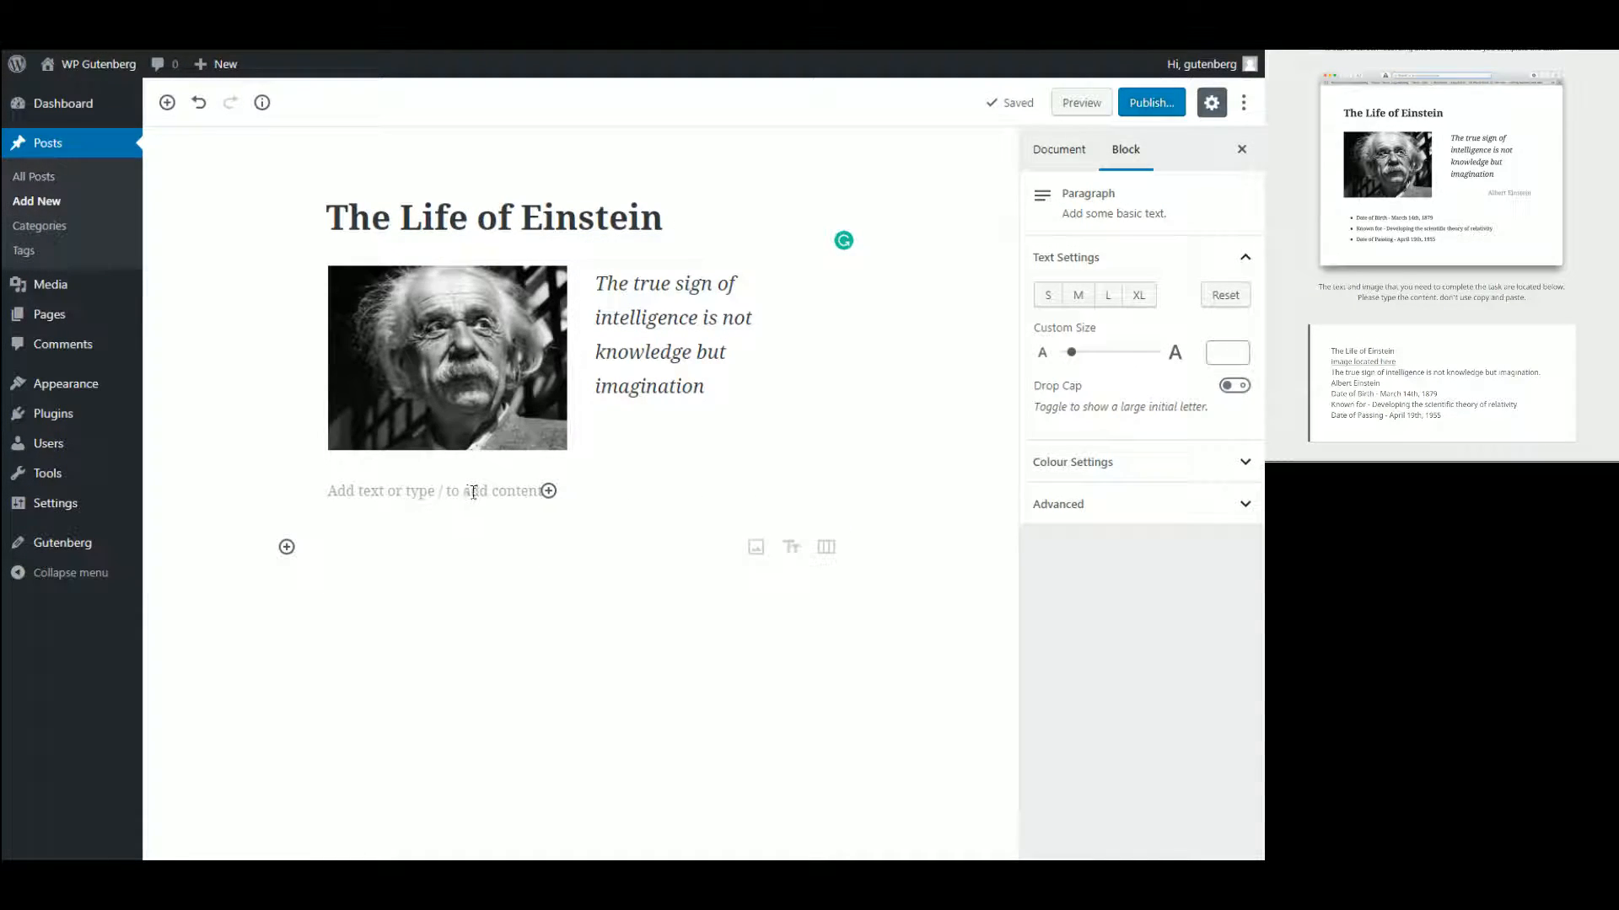
pyautogui.press('BackSpace')
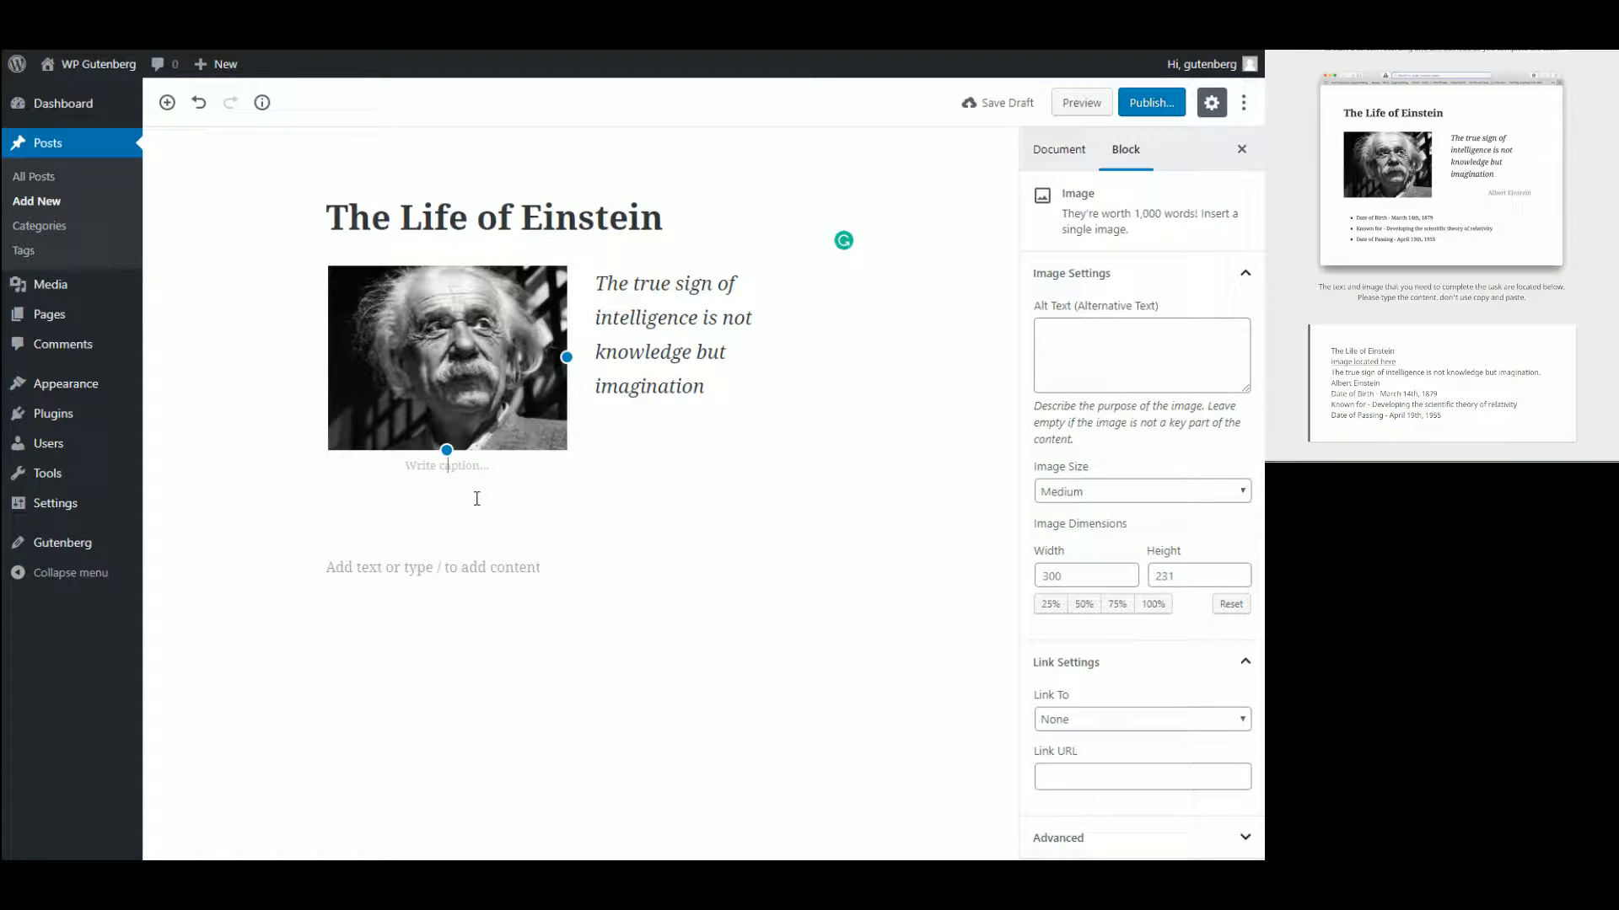
pyautogui.click(478, 495)
pyautogui.click(487, 492)
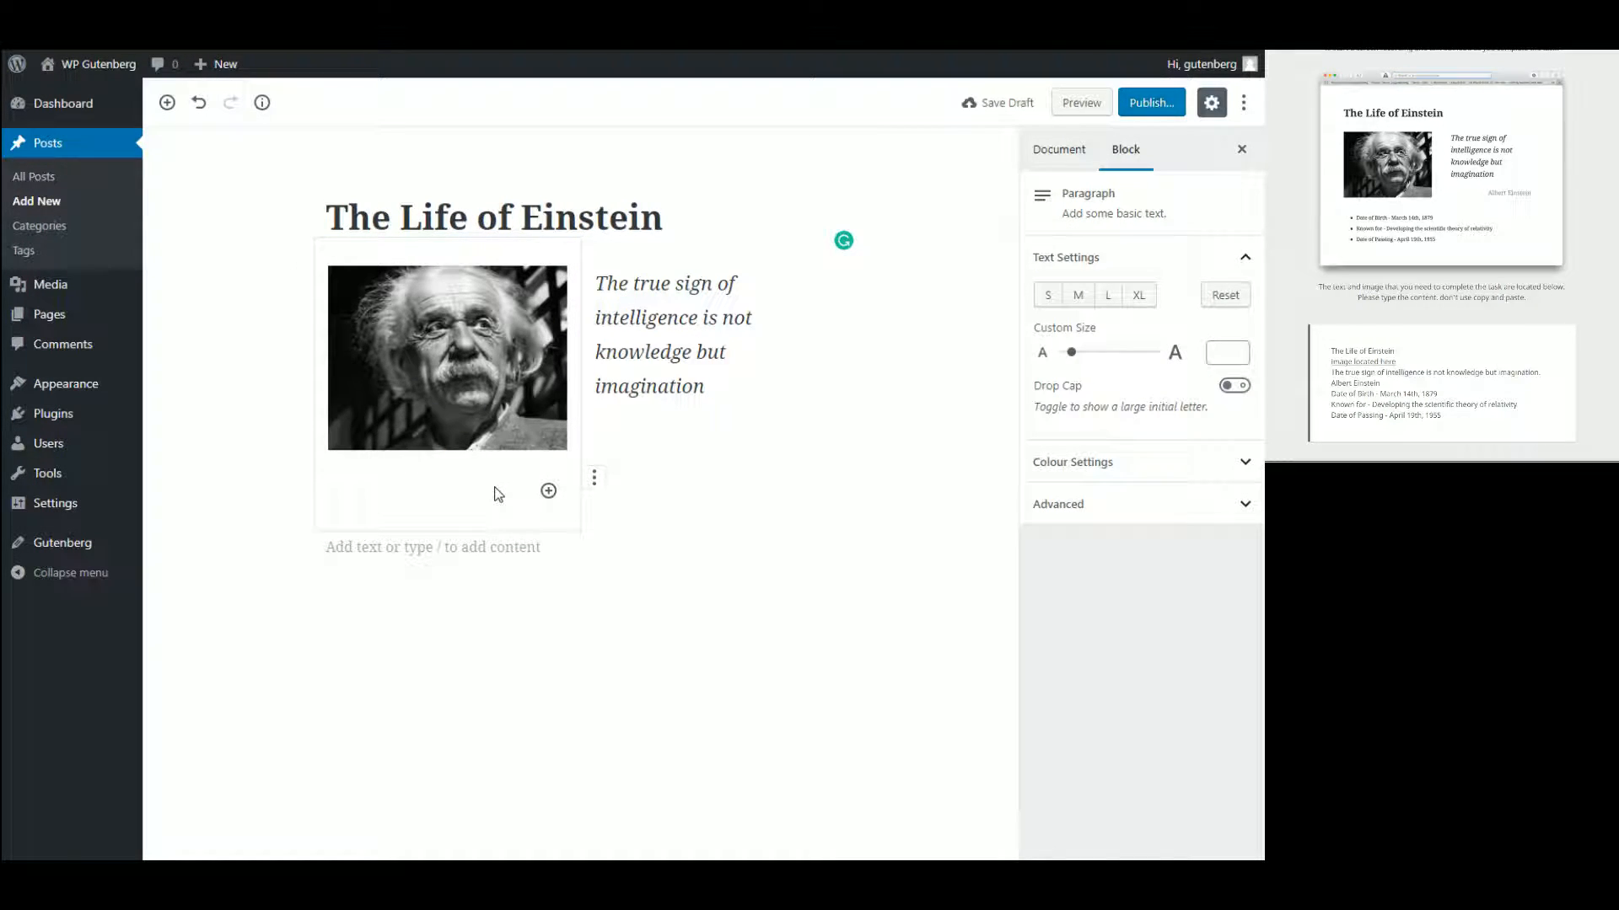
pyautogui.click(610, 545)
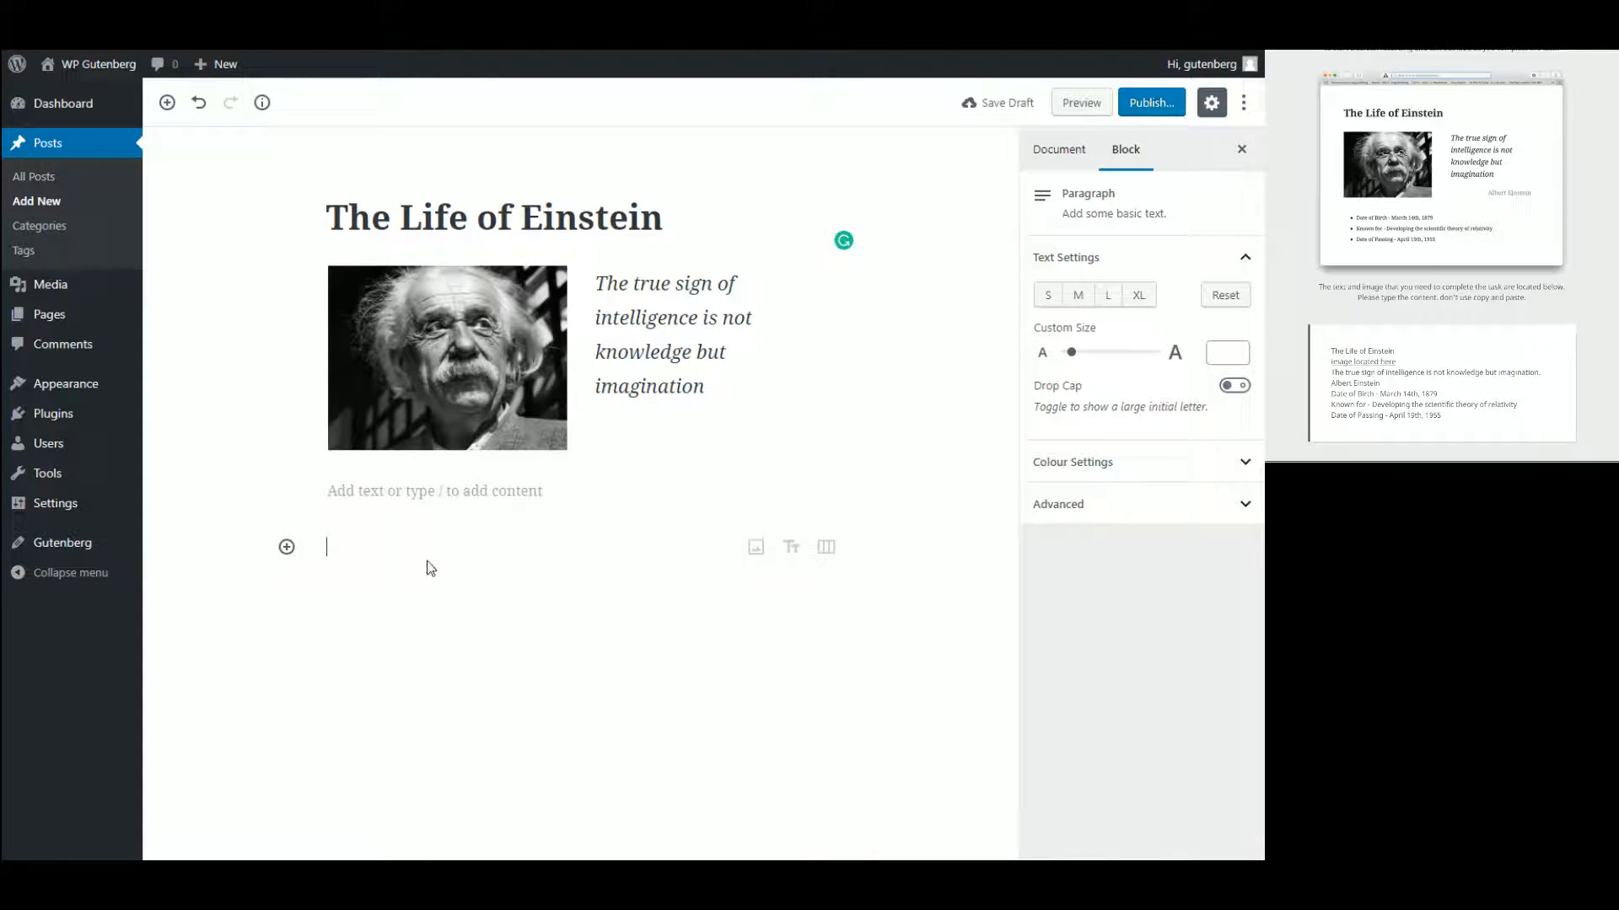
pyautogui.click(430, 494)
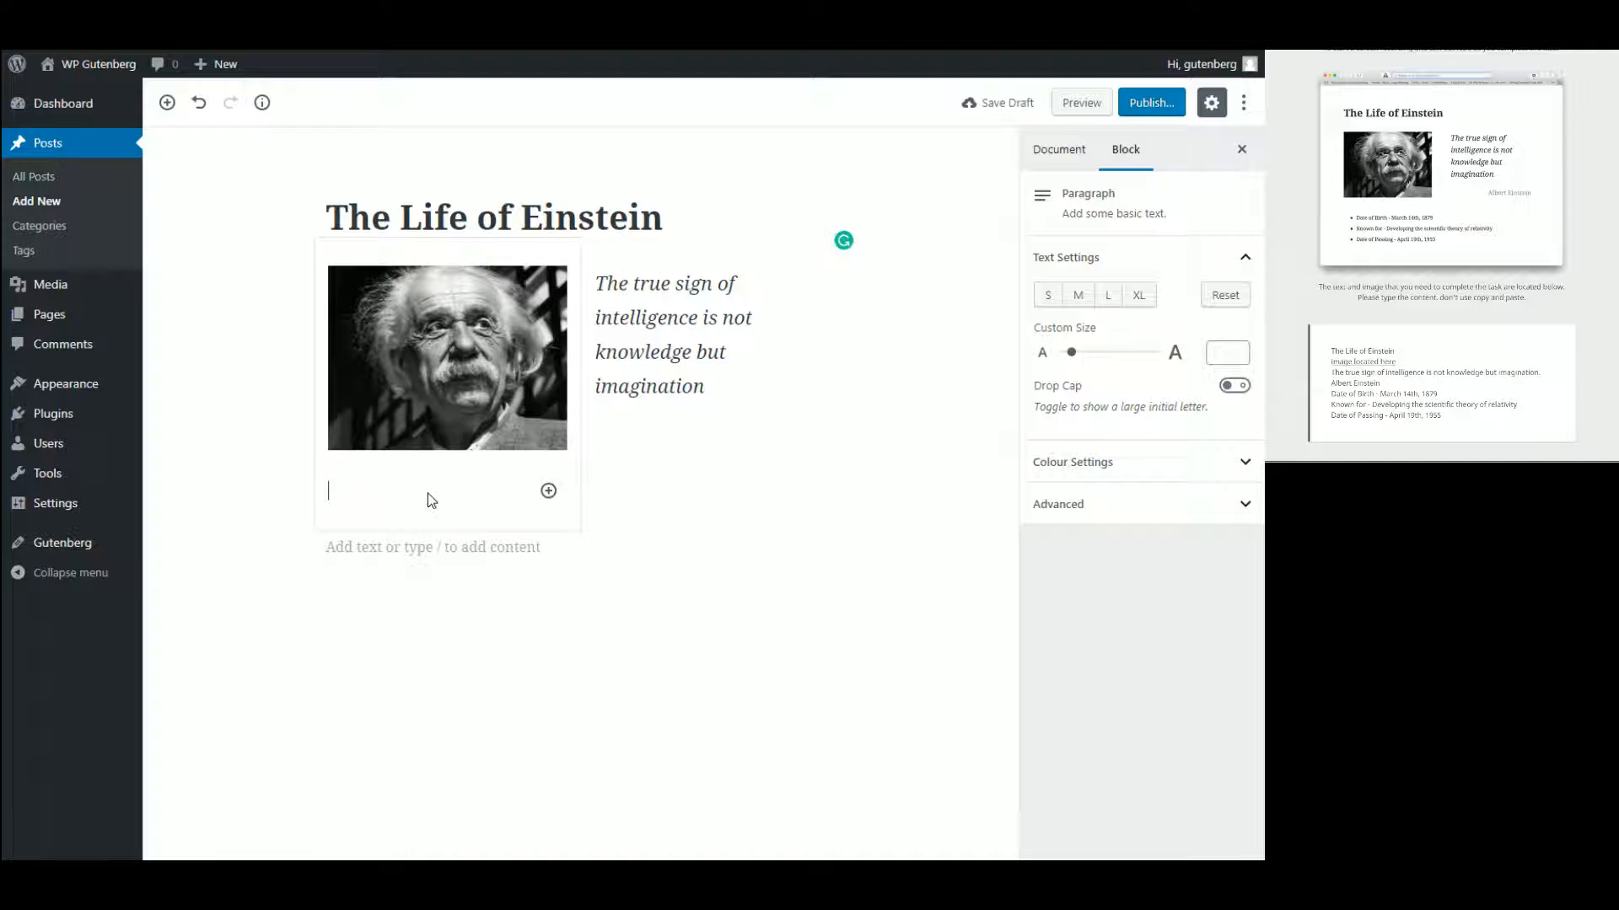
pyautogui.click(372, 543)
pyautogui.click(400, 495)
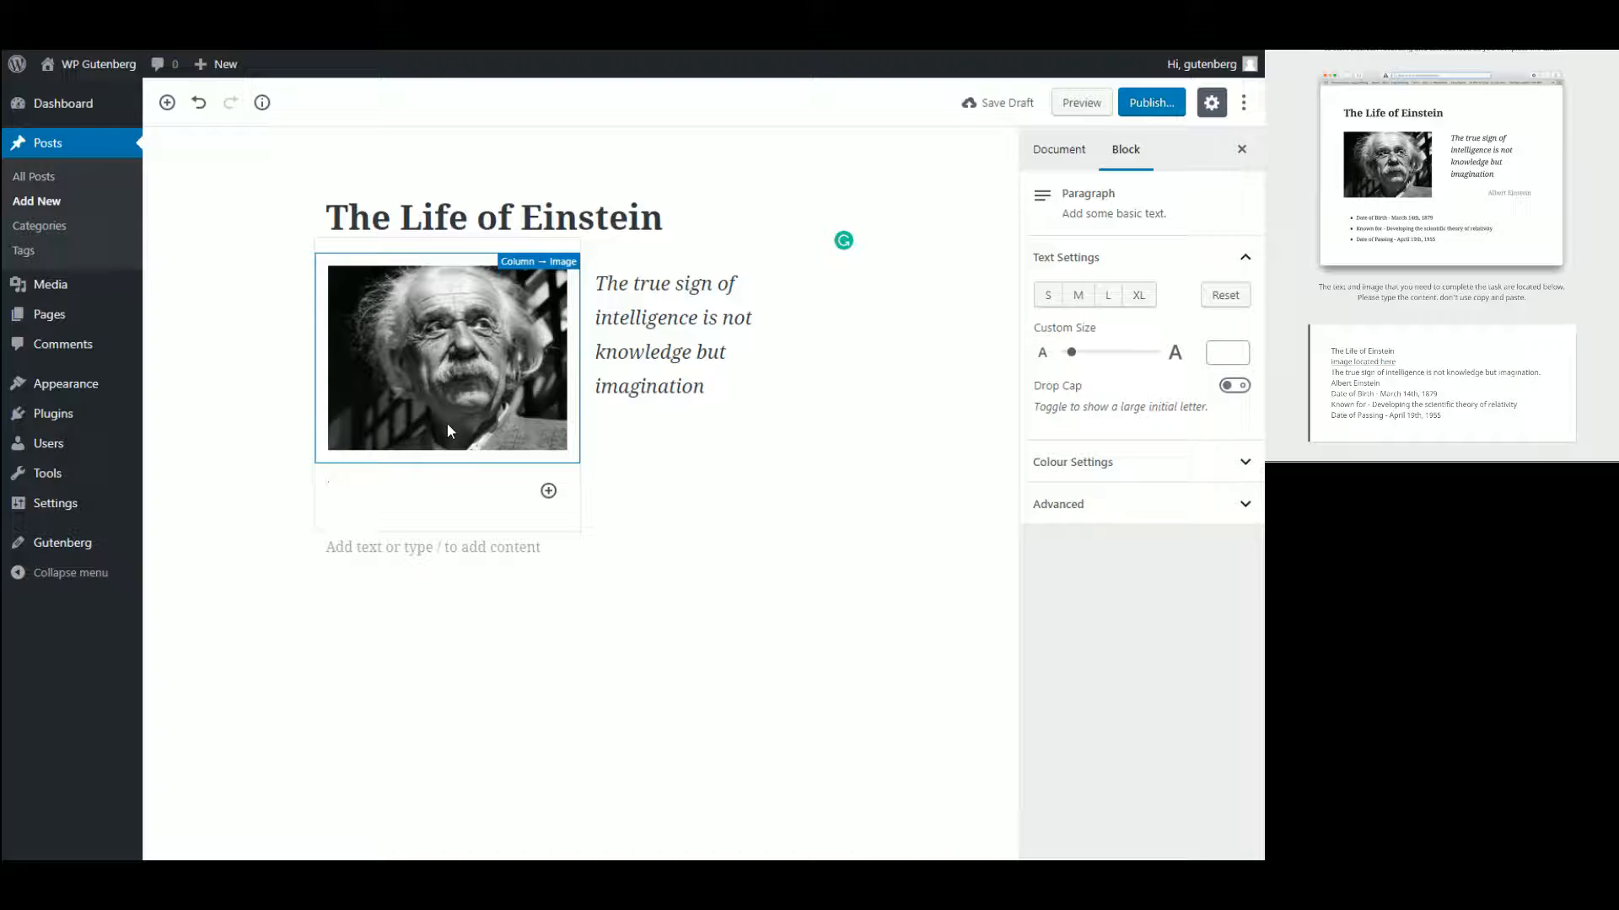
pyautogui.click(583, 537)
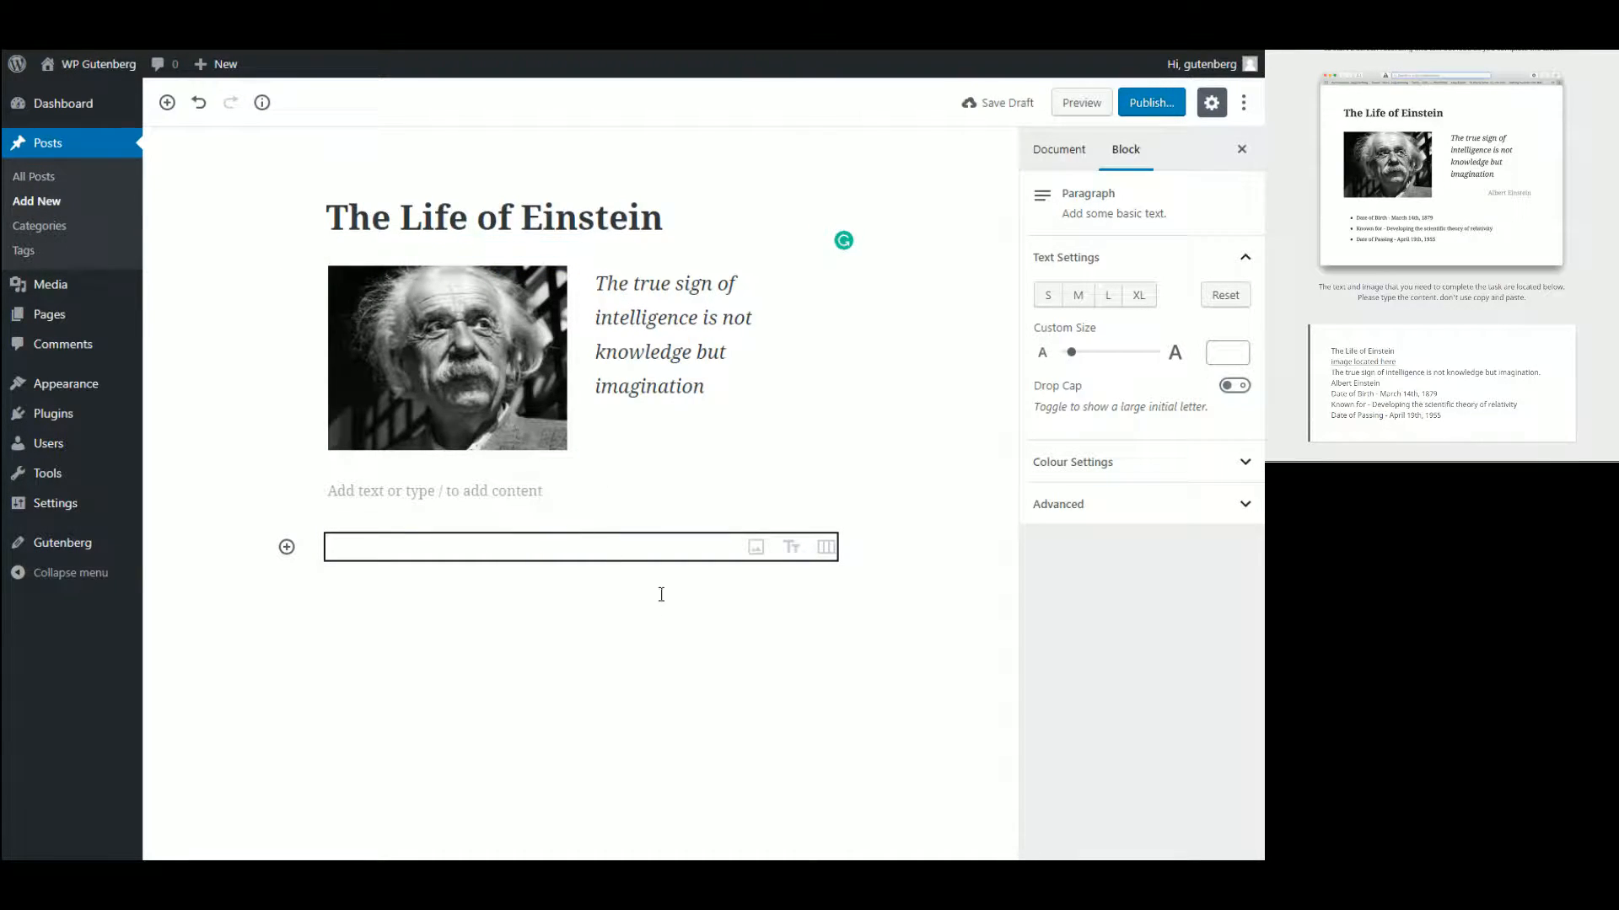
pyautogui.click(462, 489)
pyautogui.click(634, 495)
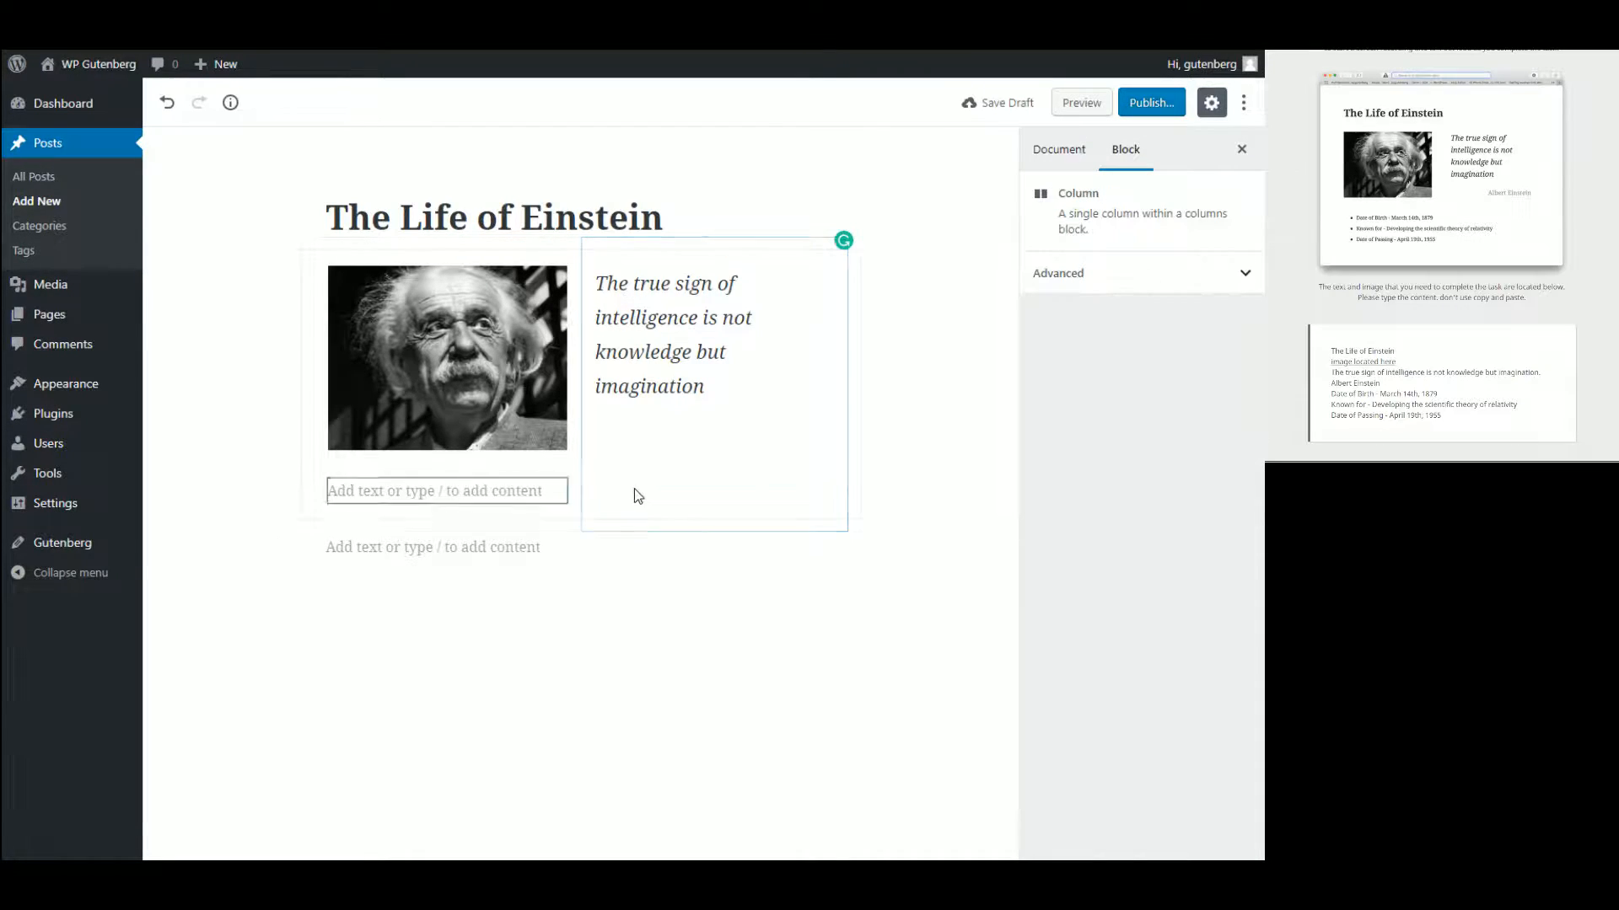
pyautogui.click(633, 386)
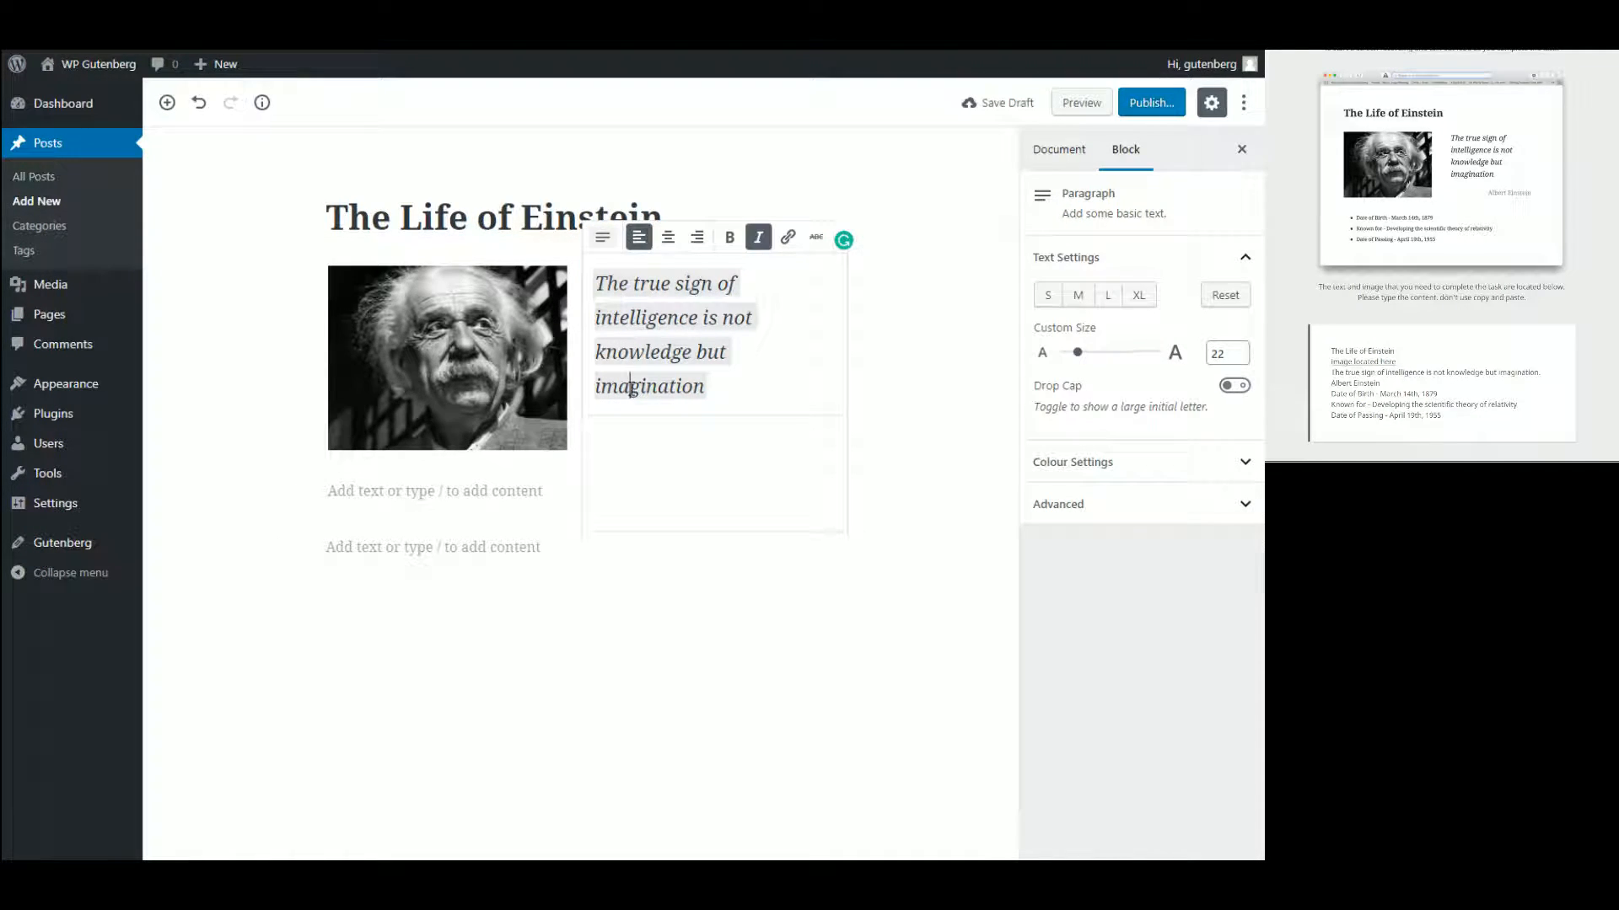
pyautogui.click(533, 488)
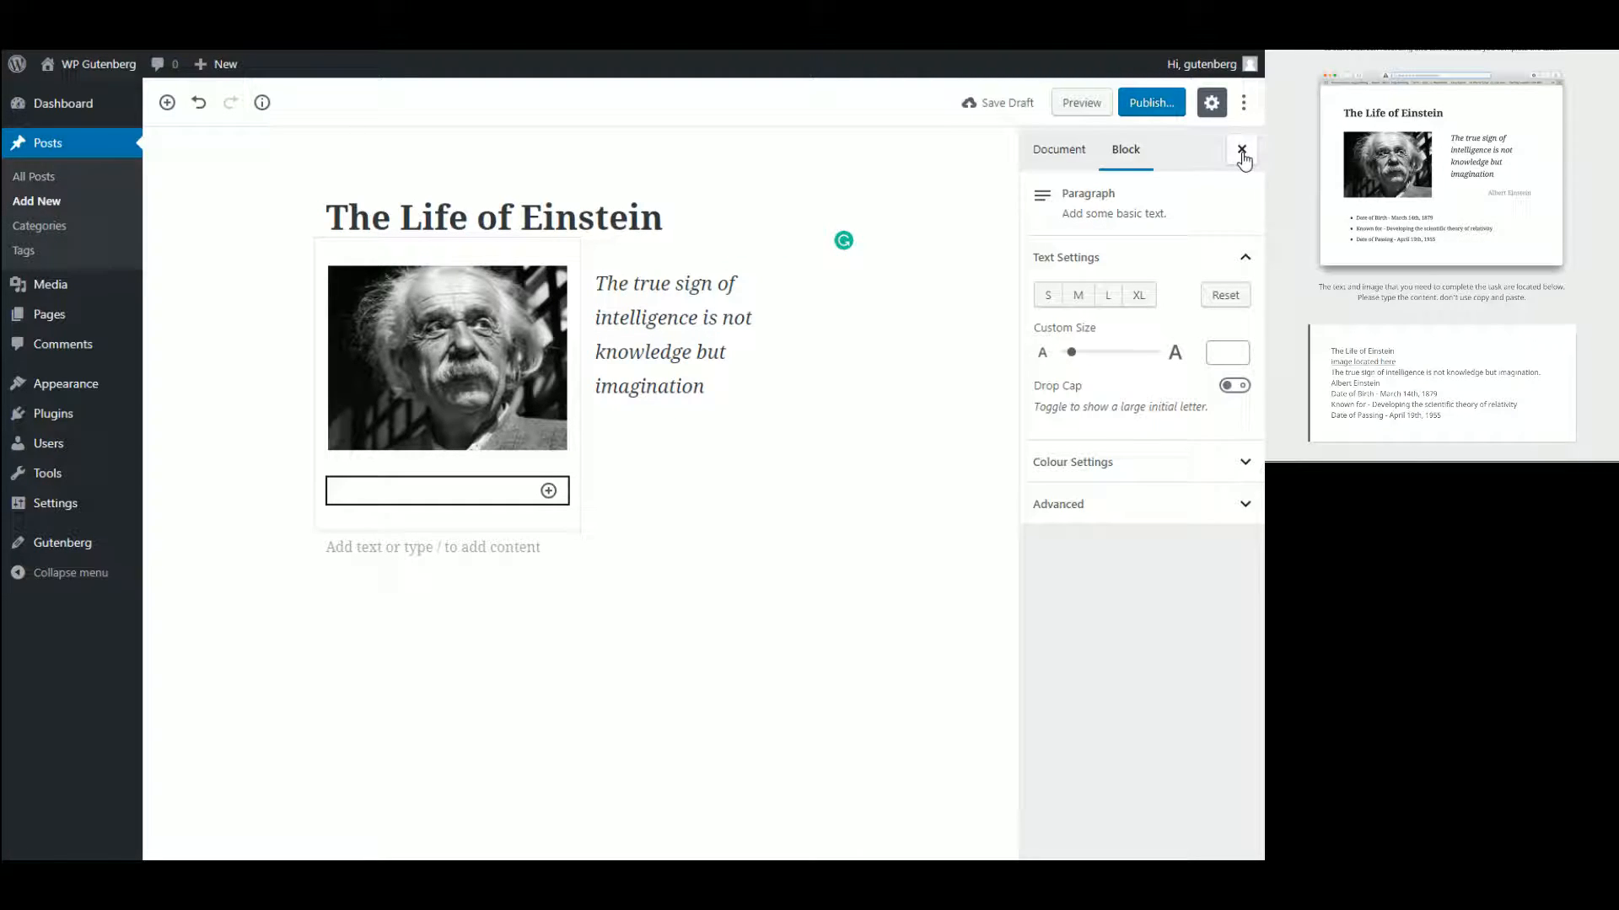
pyautogui.click(1211, 103)
pyautogui.click(1212, 103)
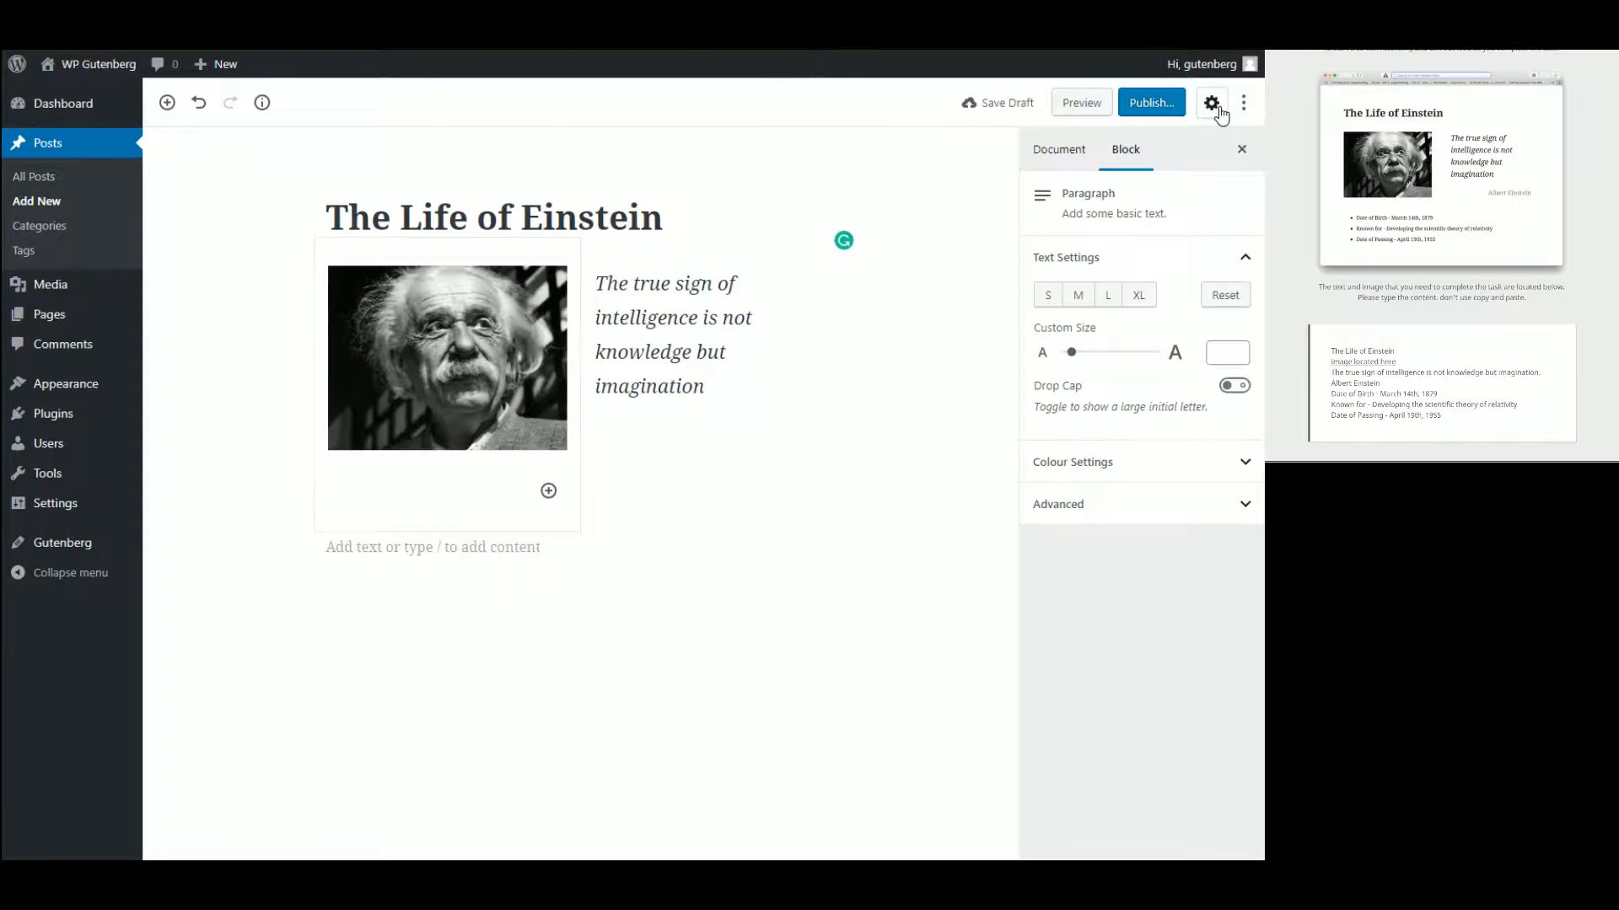
pyautogui.click(491, 489)
pyautogui.click(1243, 104)
pyautogui.click(1243, 110)
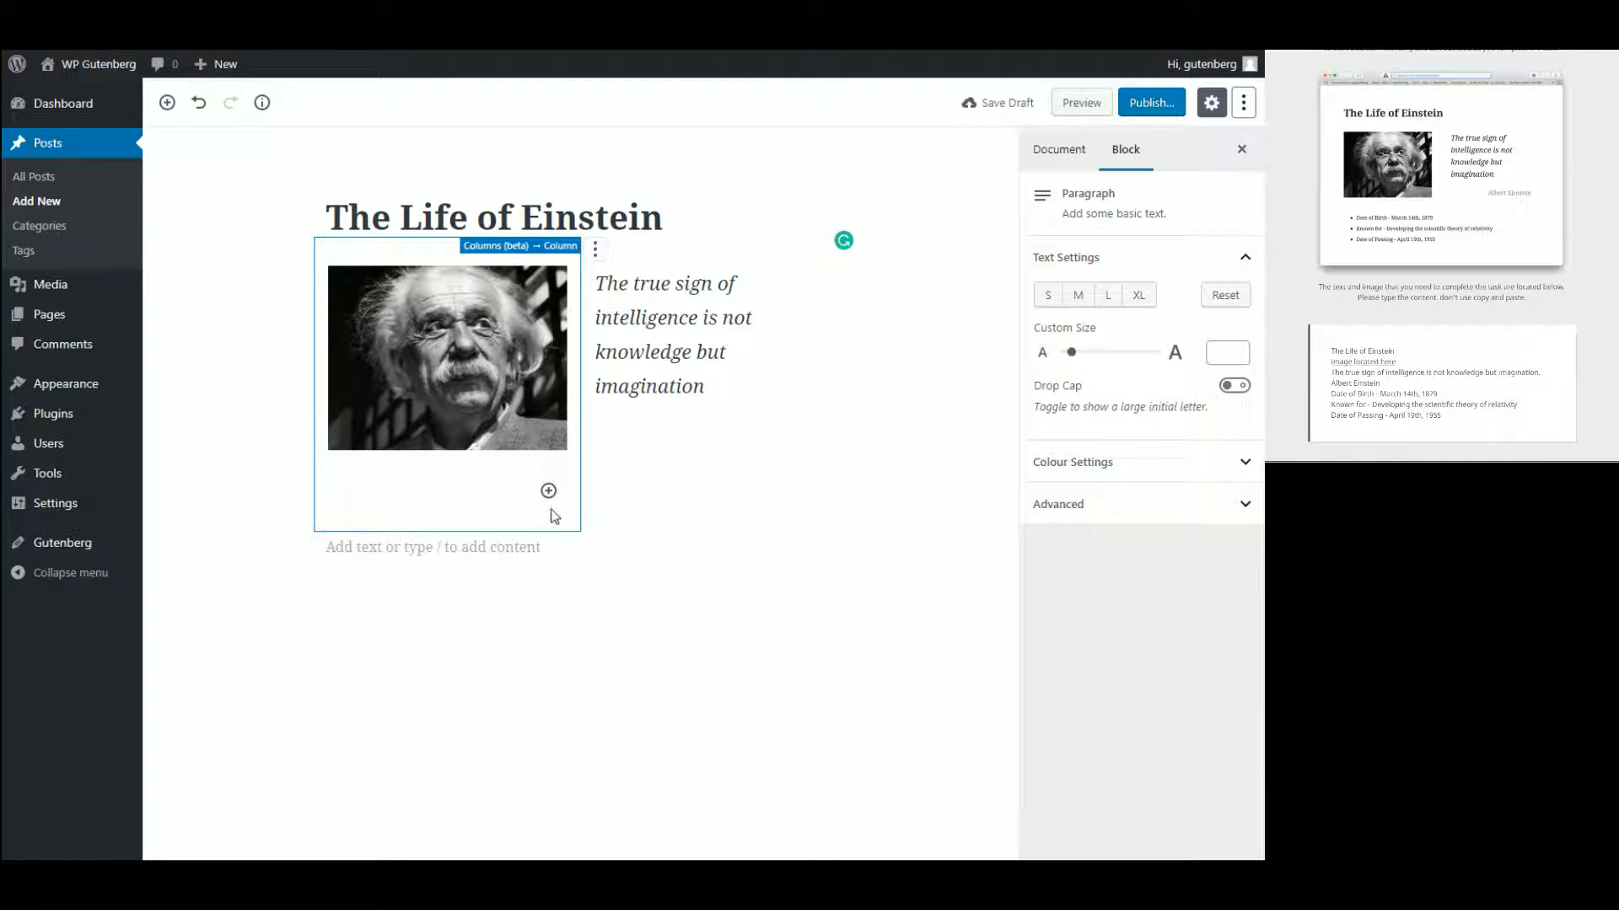
# - Remove the empty paragraph below the columns and the whole Columns block
pyautogui.click(703, 499)
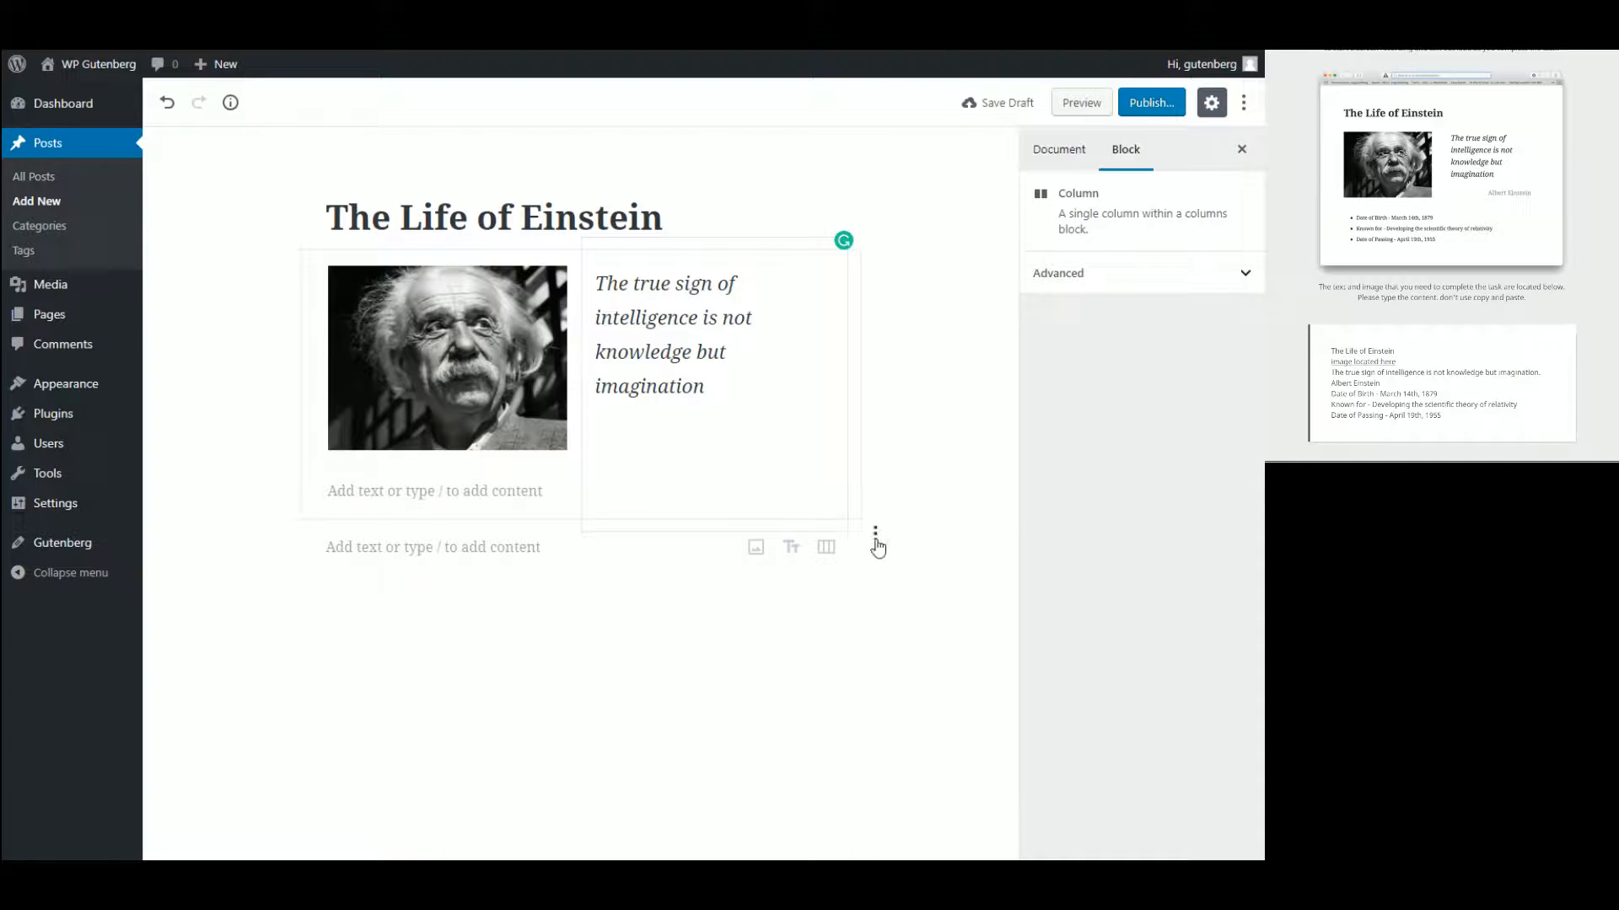
pyautogui.click(875, 533)
pyautogui.click(811, 786)
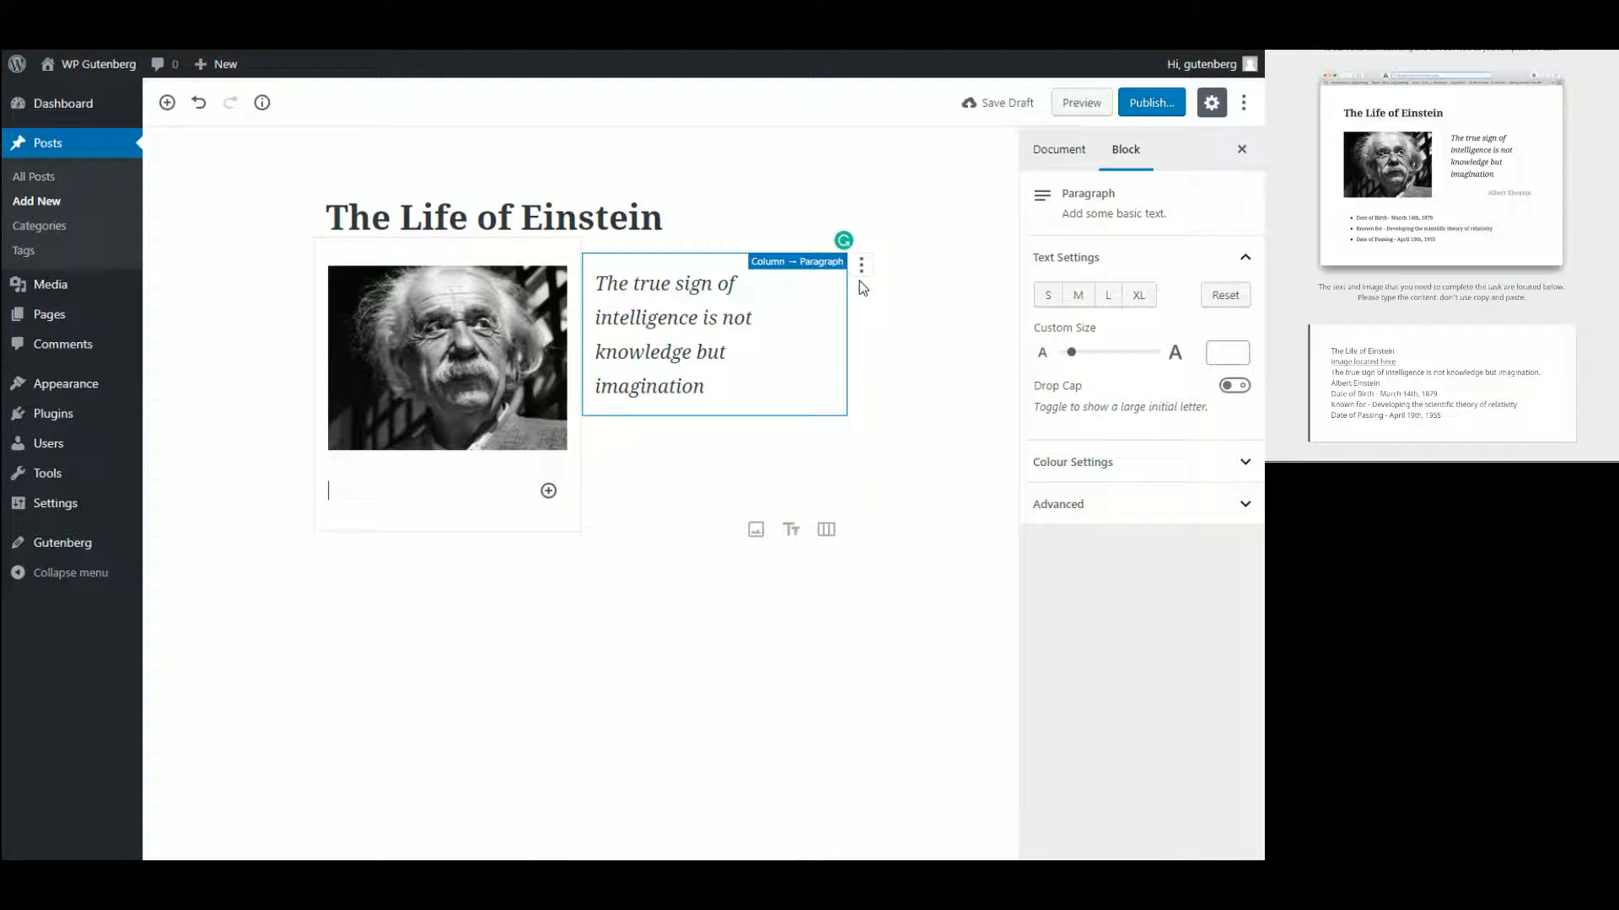
pyautogui.click(876, 264)
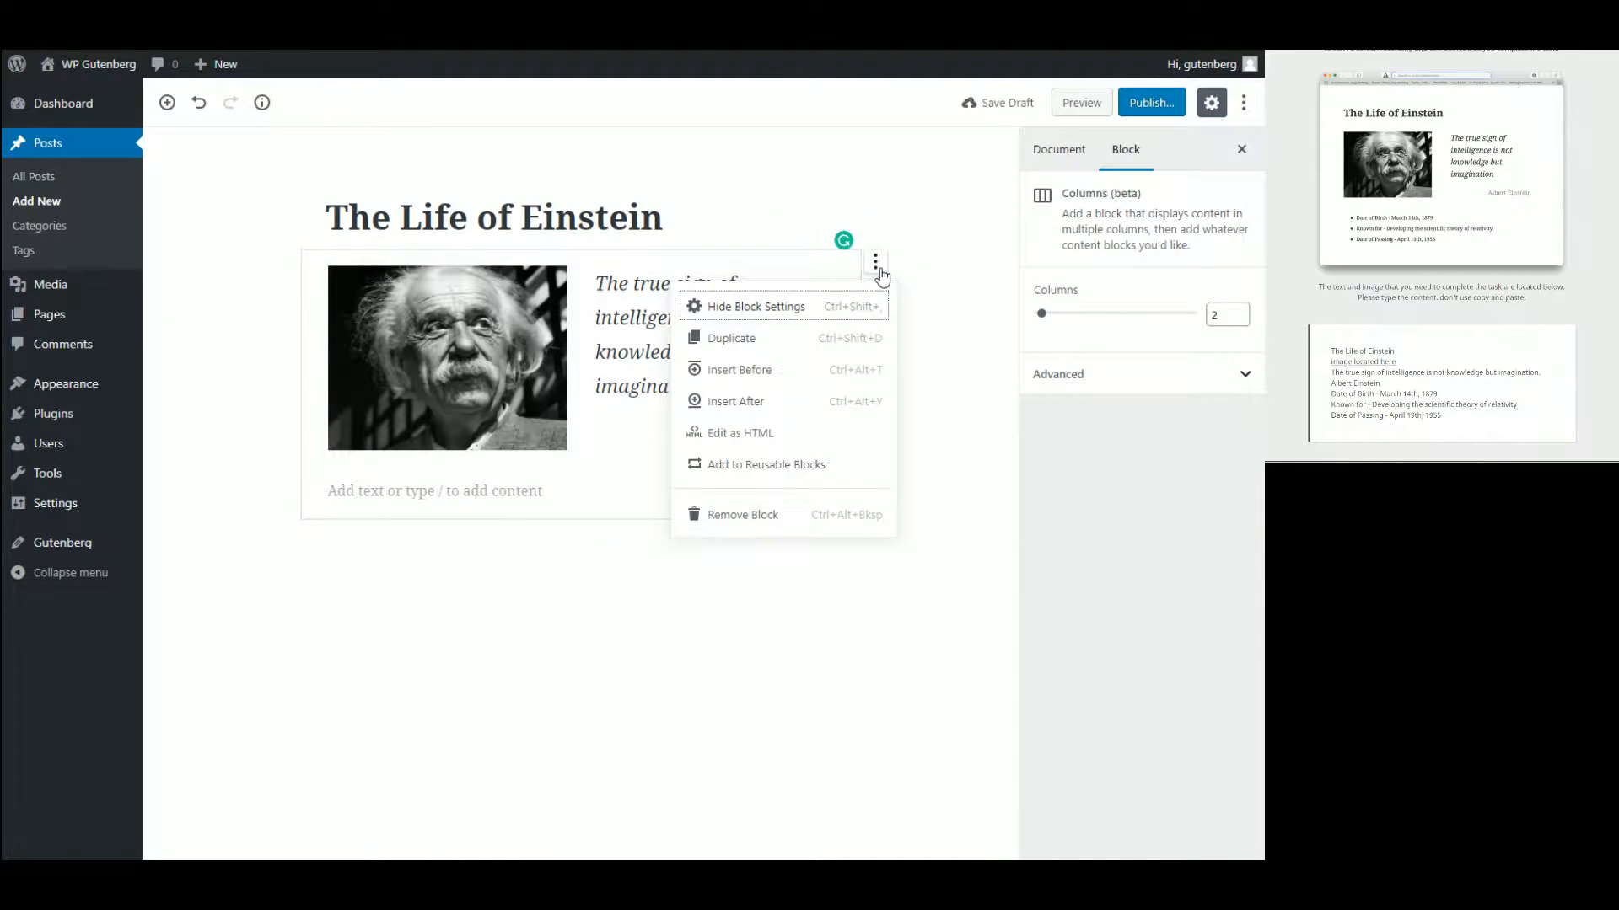
pyautogui.click(822, 511)
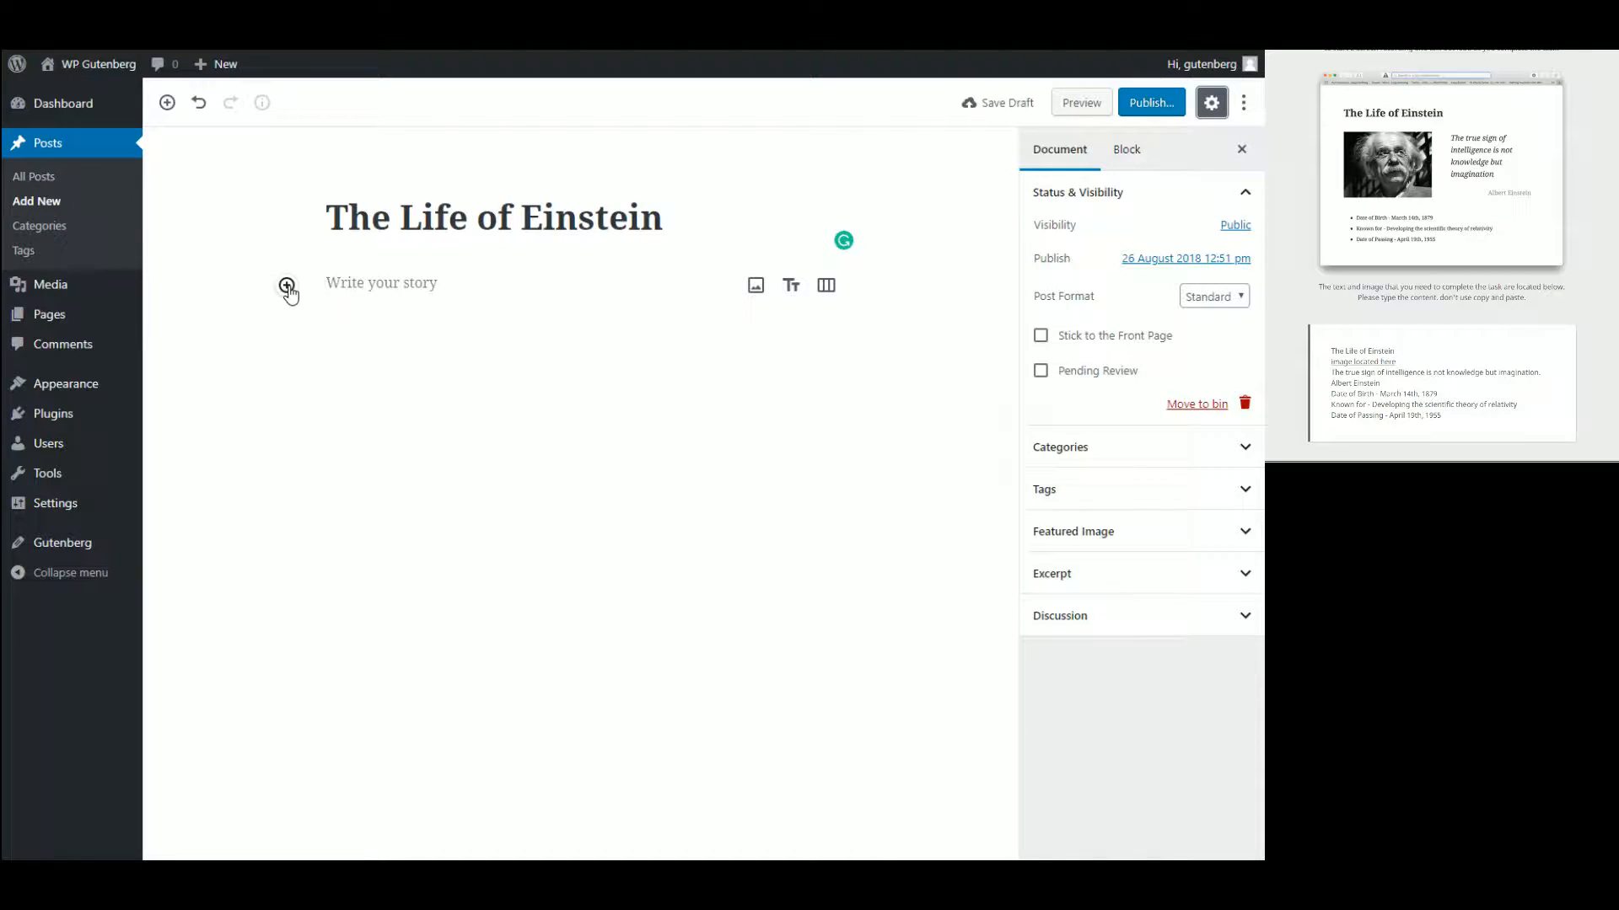
# - Try the Einstein picture as a Cover Image block, check its settings, and remove the block
pyautogui.click(286, 285)
pyautogui.click(523, 607)
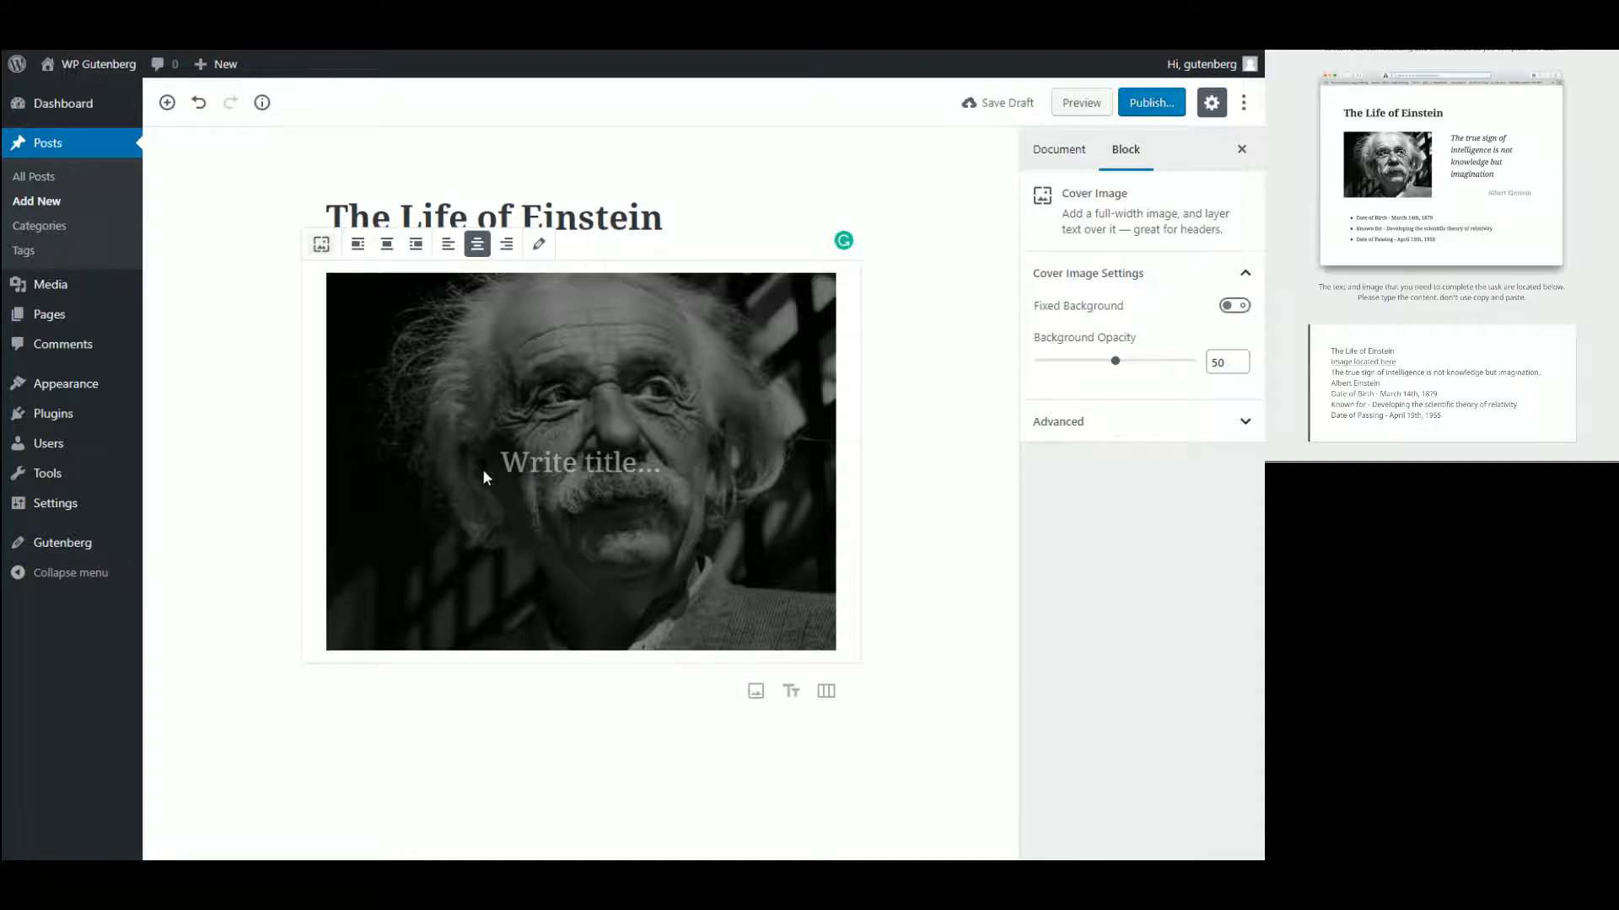
pyautogui.click(939, 511)
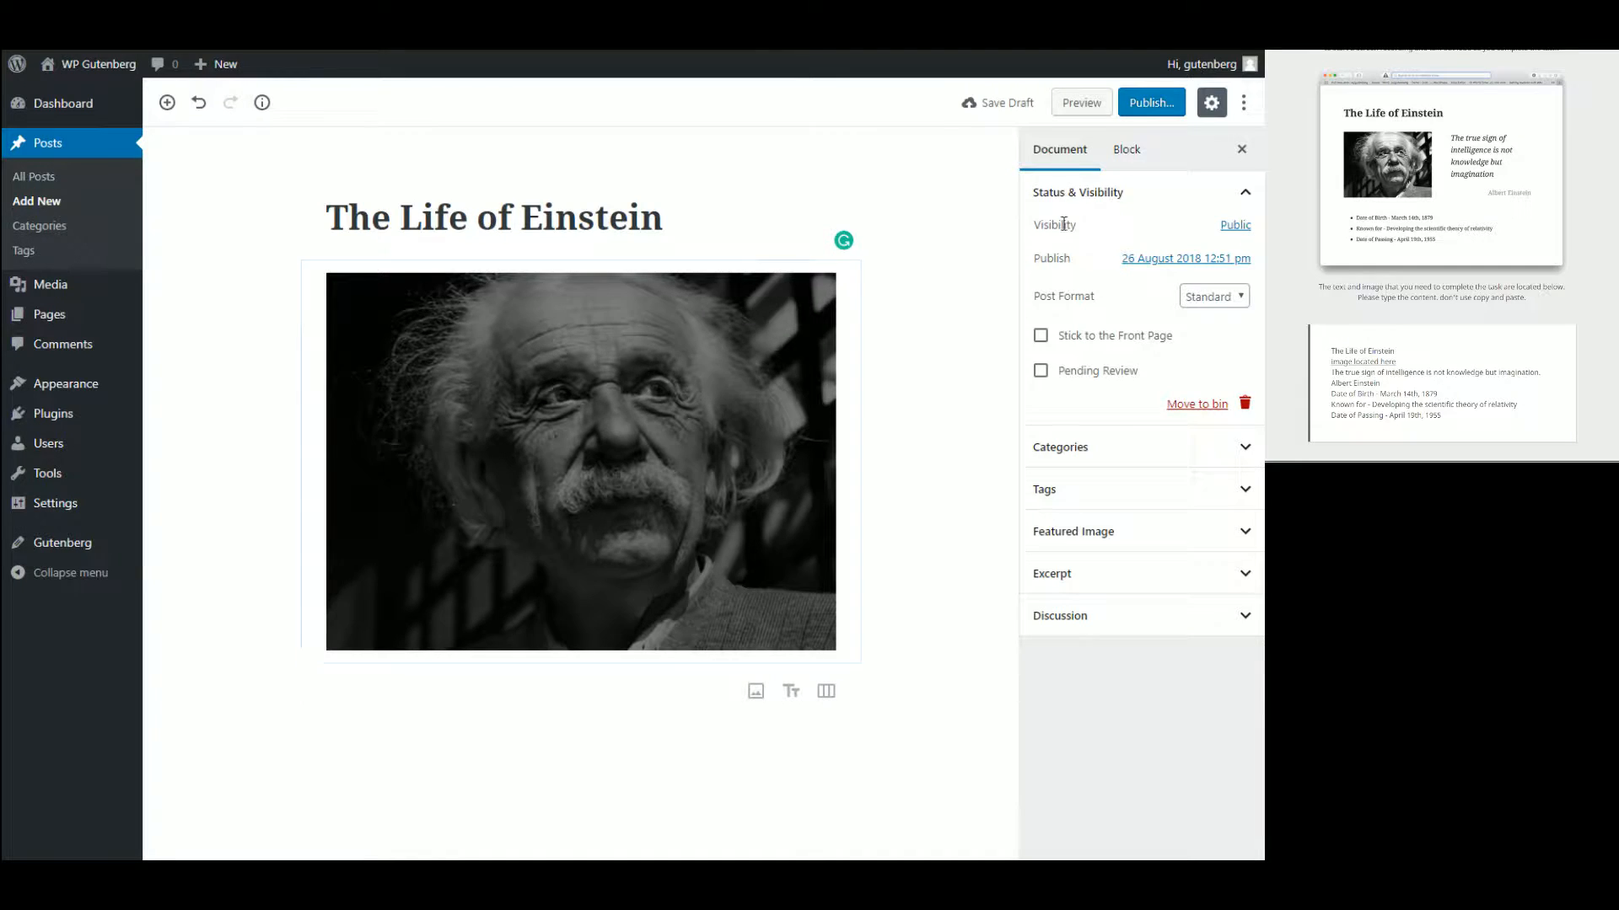
pyautogui.click(1126, 161)
pyautogui.click(716, 472)
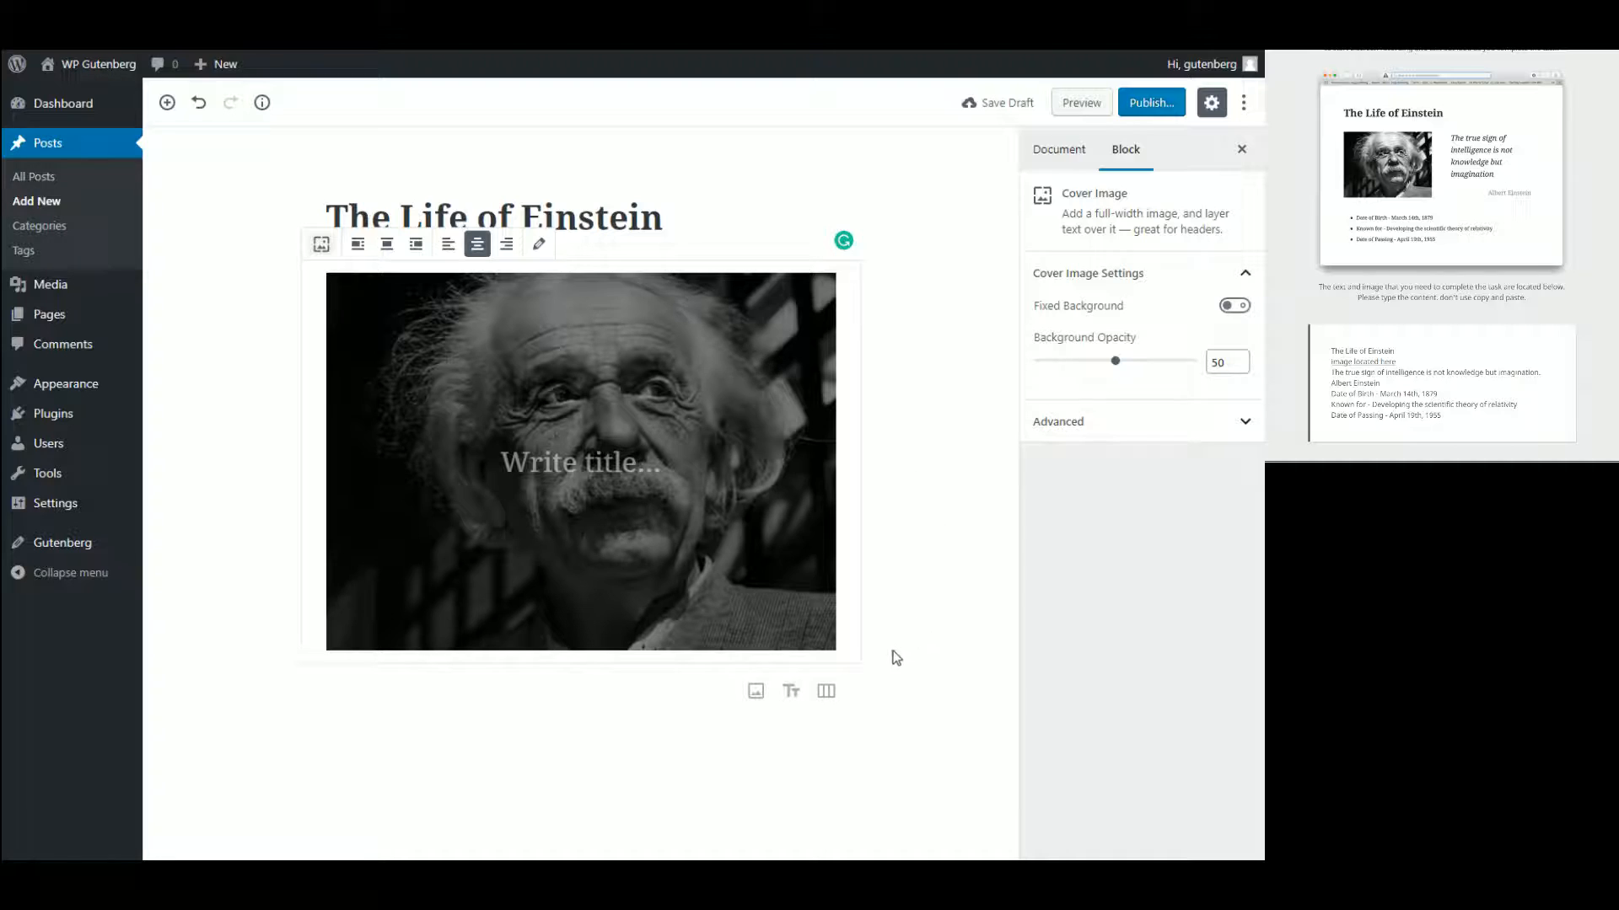
pyautogui.click(875, 272)
pyautogui.click(866, 527)
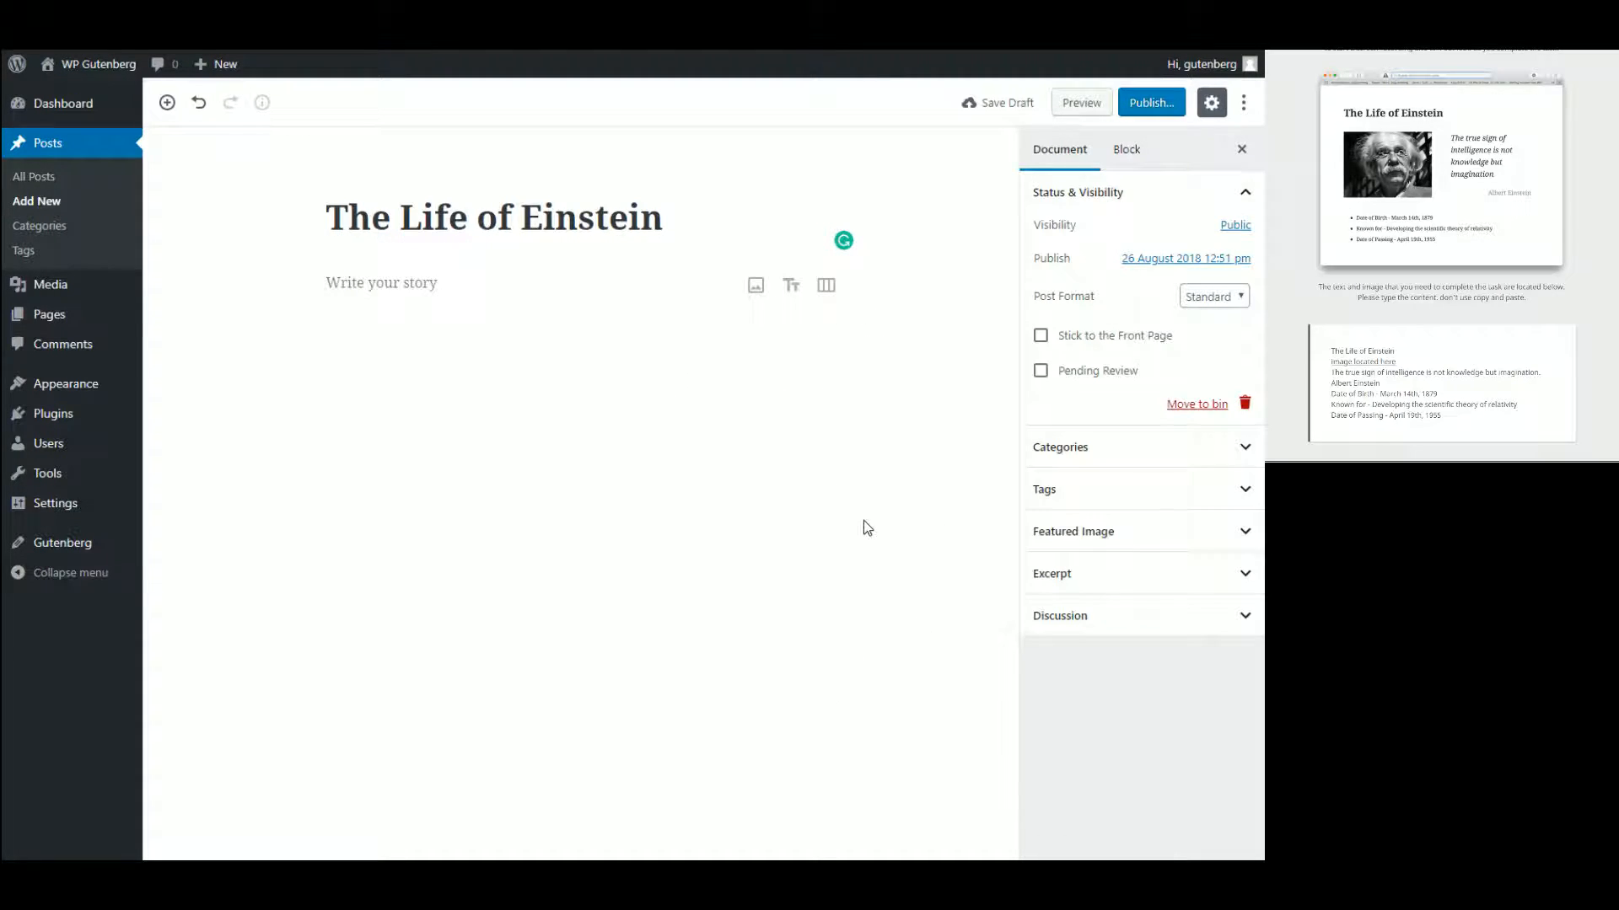
# - Insert the Einstein picture einsteins-letters.jpeg-4.jpg from the media library as an inline image in a new paragraph
pyautogui.click(390, 285)
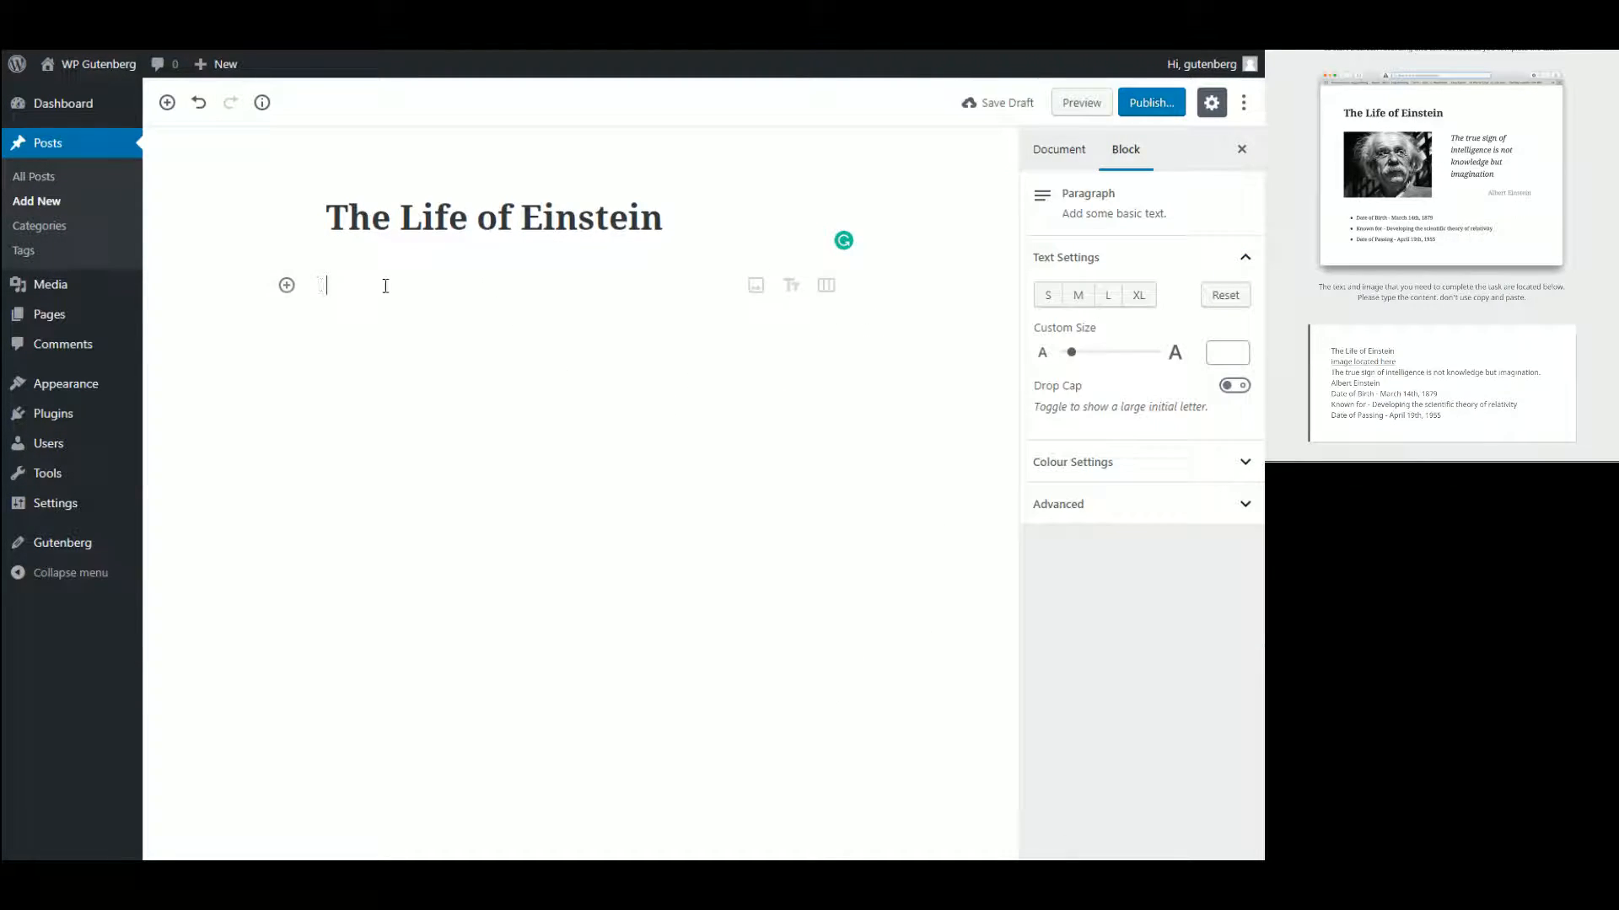
pyautogui.click(286, 284)
pyautogui.click(362, 391)
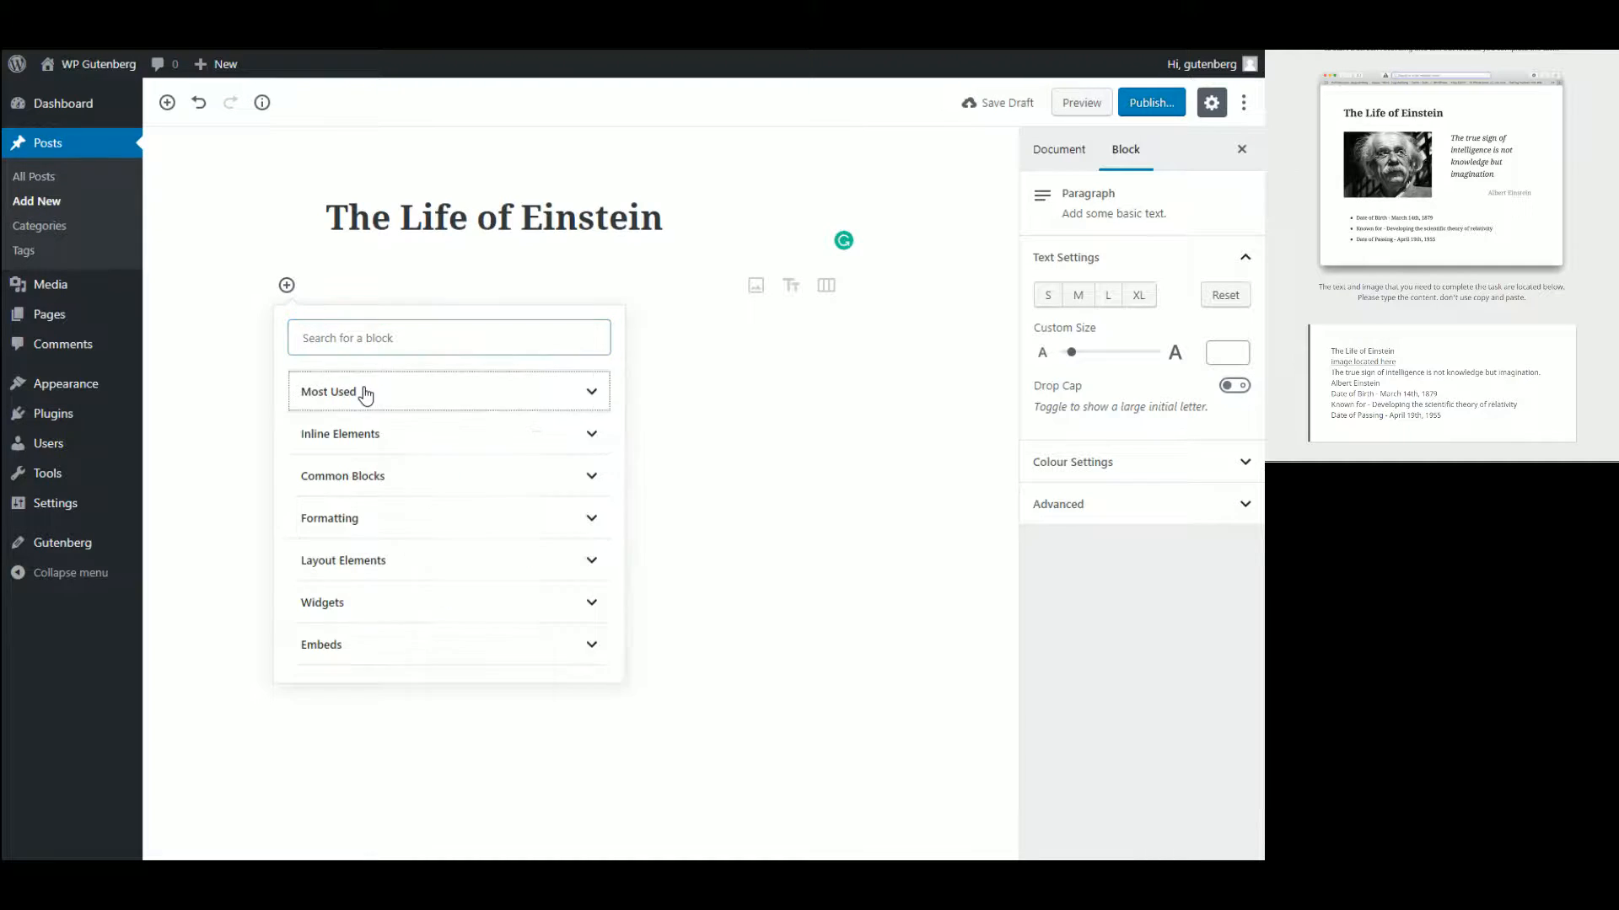
pyautogui.click(409, 474)
pyautogui.click(416, 390)
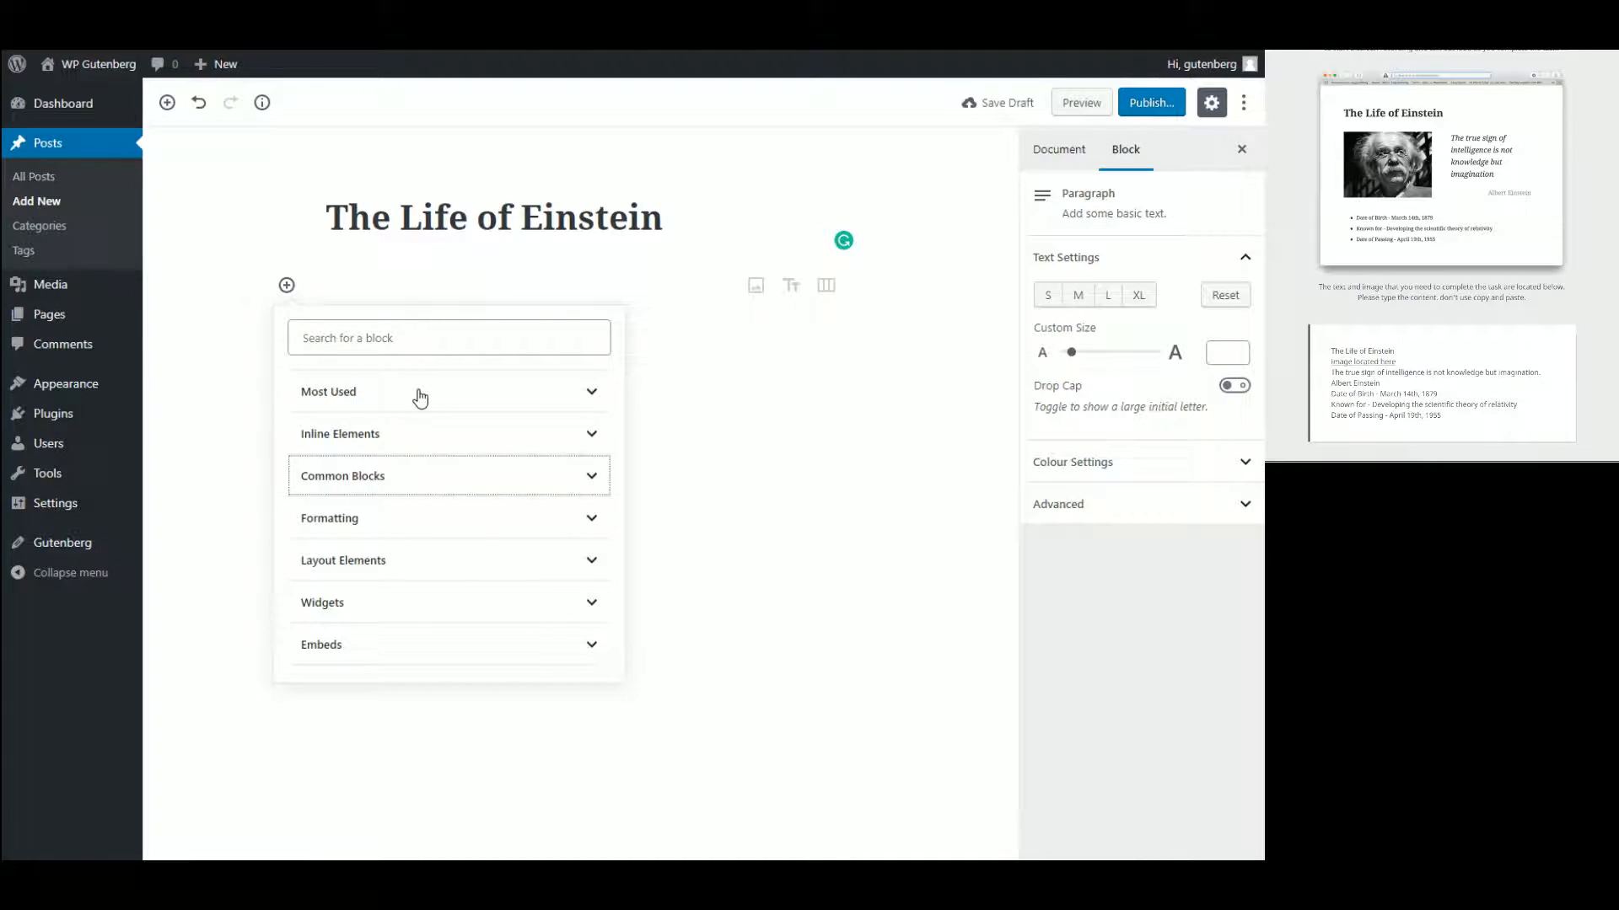
pyautogui.click(433, 439)
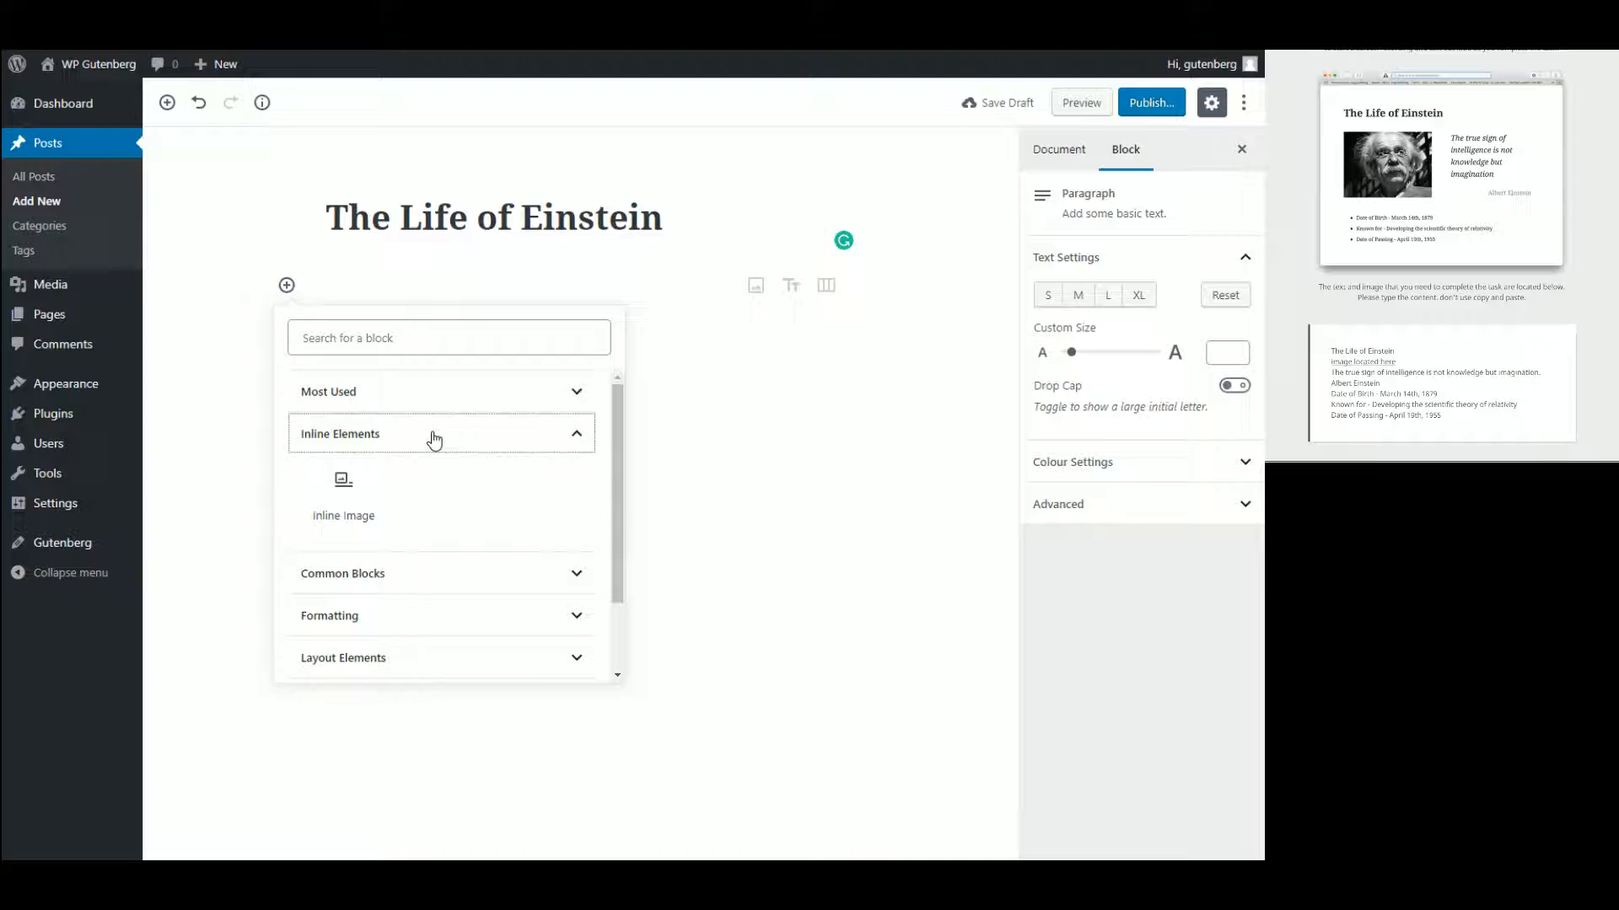
pyautogui.click(352, 489)
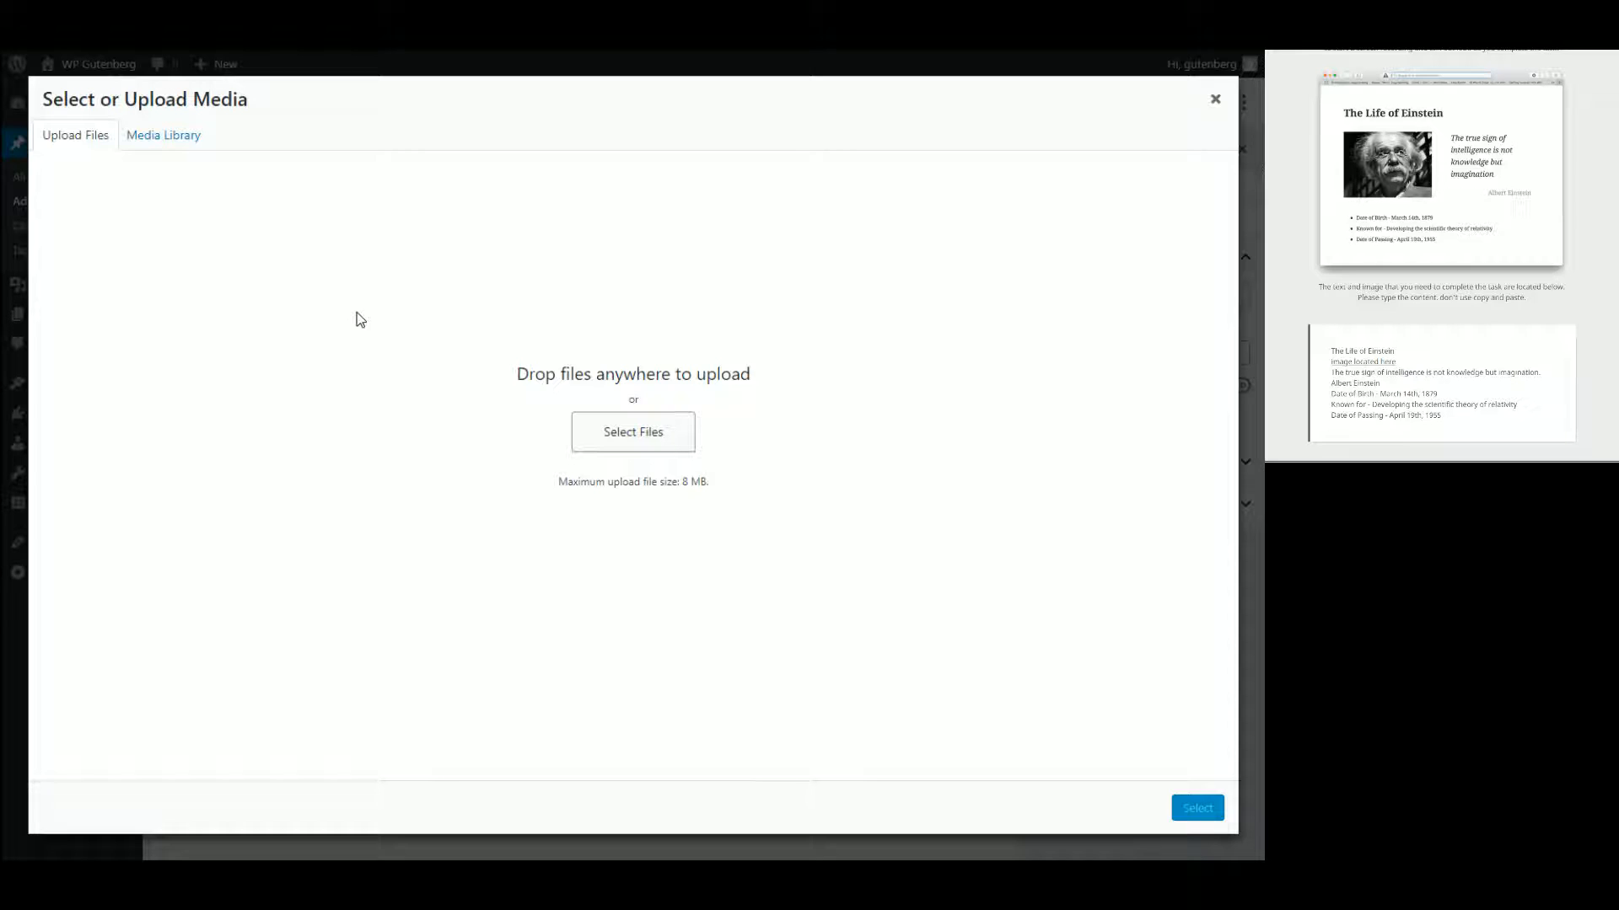
pyautogui.doubleClick(317, 200)
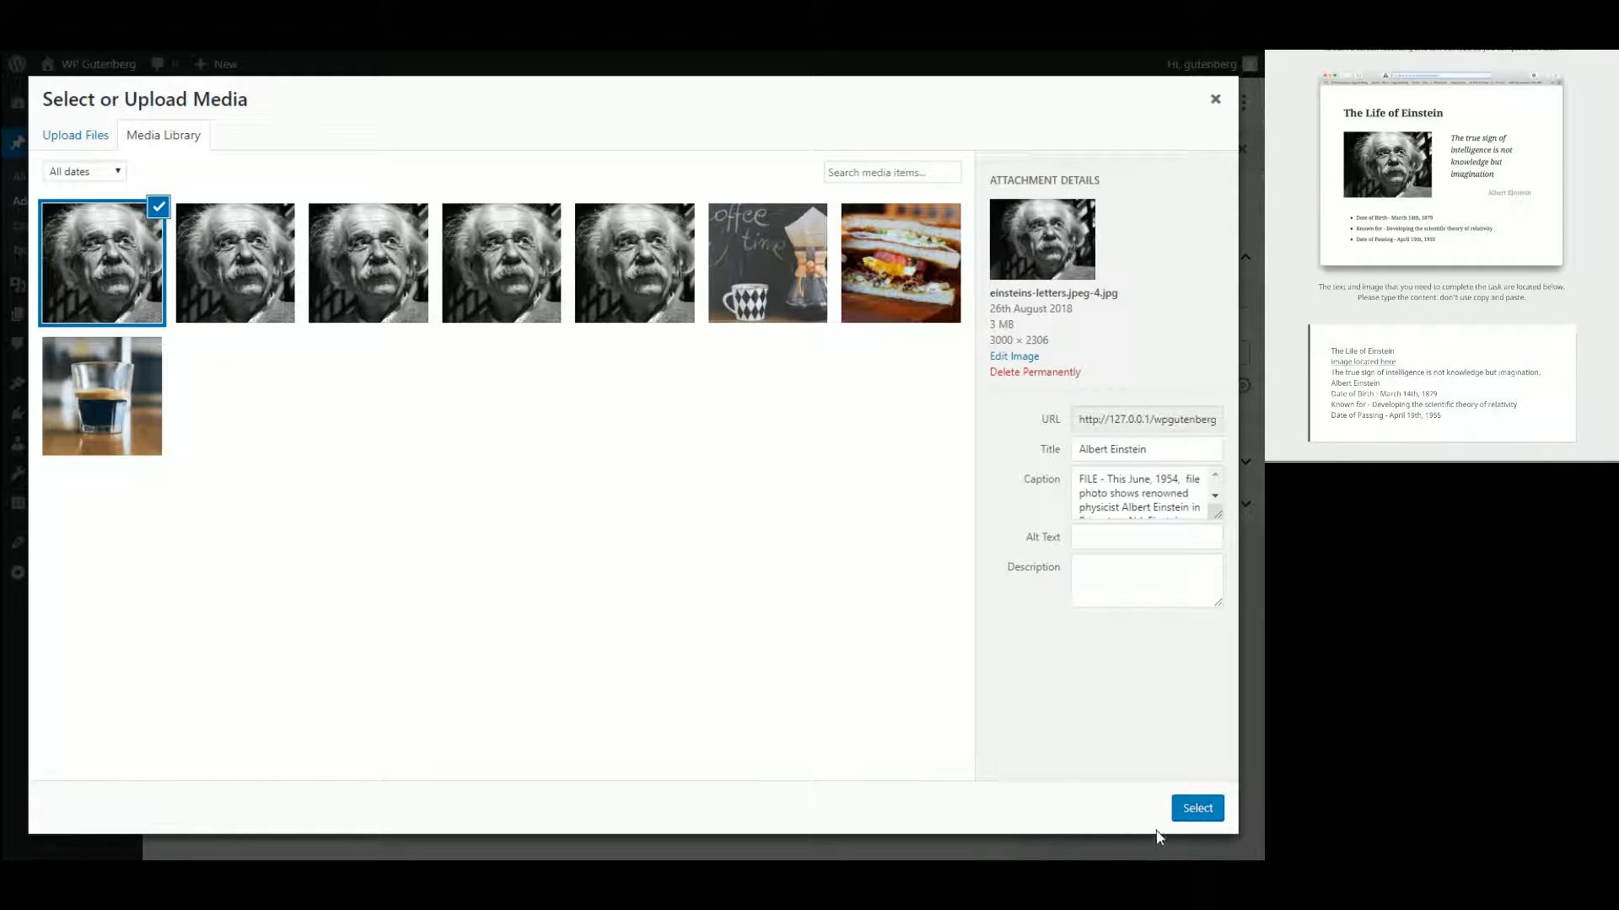
pyautogui.click(1190, 809)
# - Enlarge the inline image to about half the content width and place the cursor beside it
pyautogui.click(393, 318)
pyautogui.moveTo(457, 374); pyautogui.dragTo(624, 482)
pyautogui.click(712, 316)
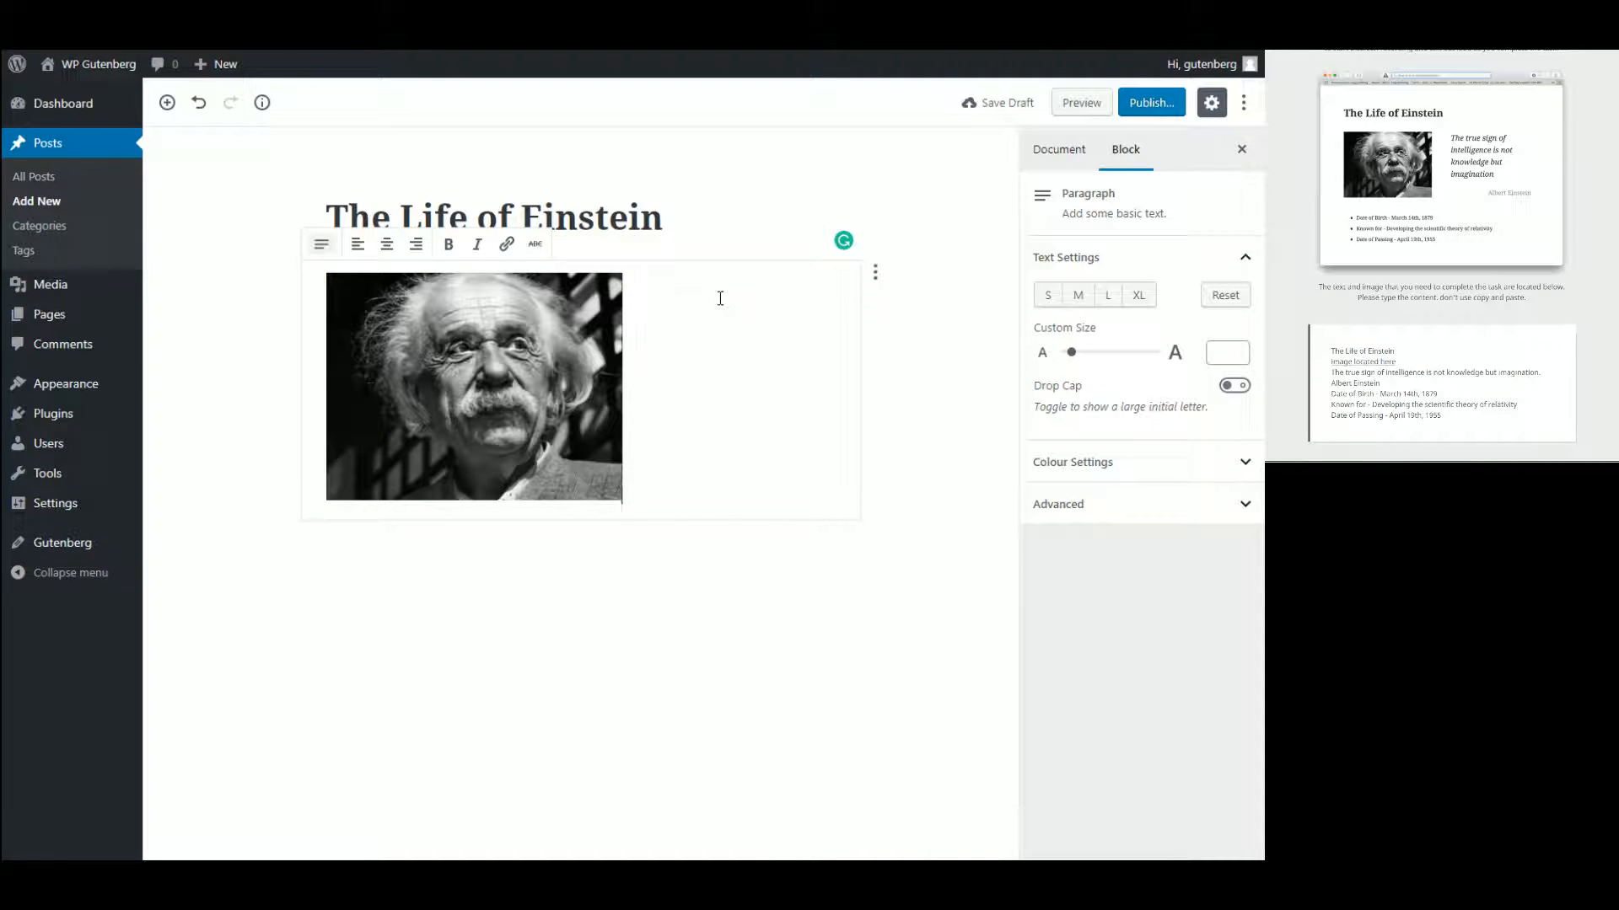
# - Try left-aligning the paragraph and entering text beside the inline image, and erase the test text
pyautogui.click(513, 353)
pyautogui.click(357, 245)
pyautogui.write('j')
pyautogui.press('BackSpace')
pyautogui.press('BackSpace')
pyautogui.press('BackSpace')
pyautogui.press('BackSpace')
# - Check the paragraph's transform options and remove the paragraph containing the inline image
pyautogui.click(321, 244)
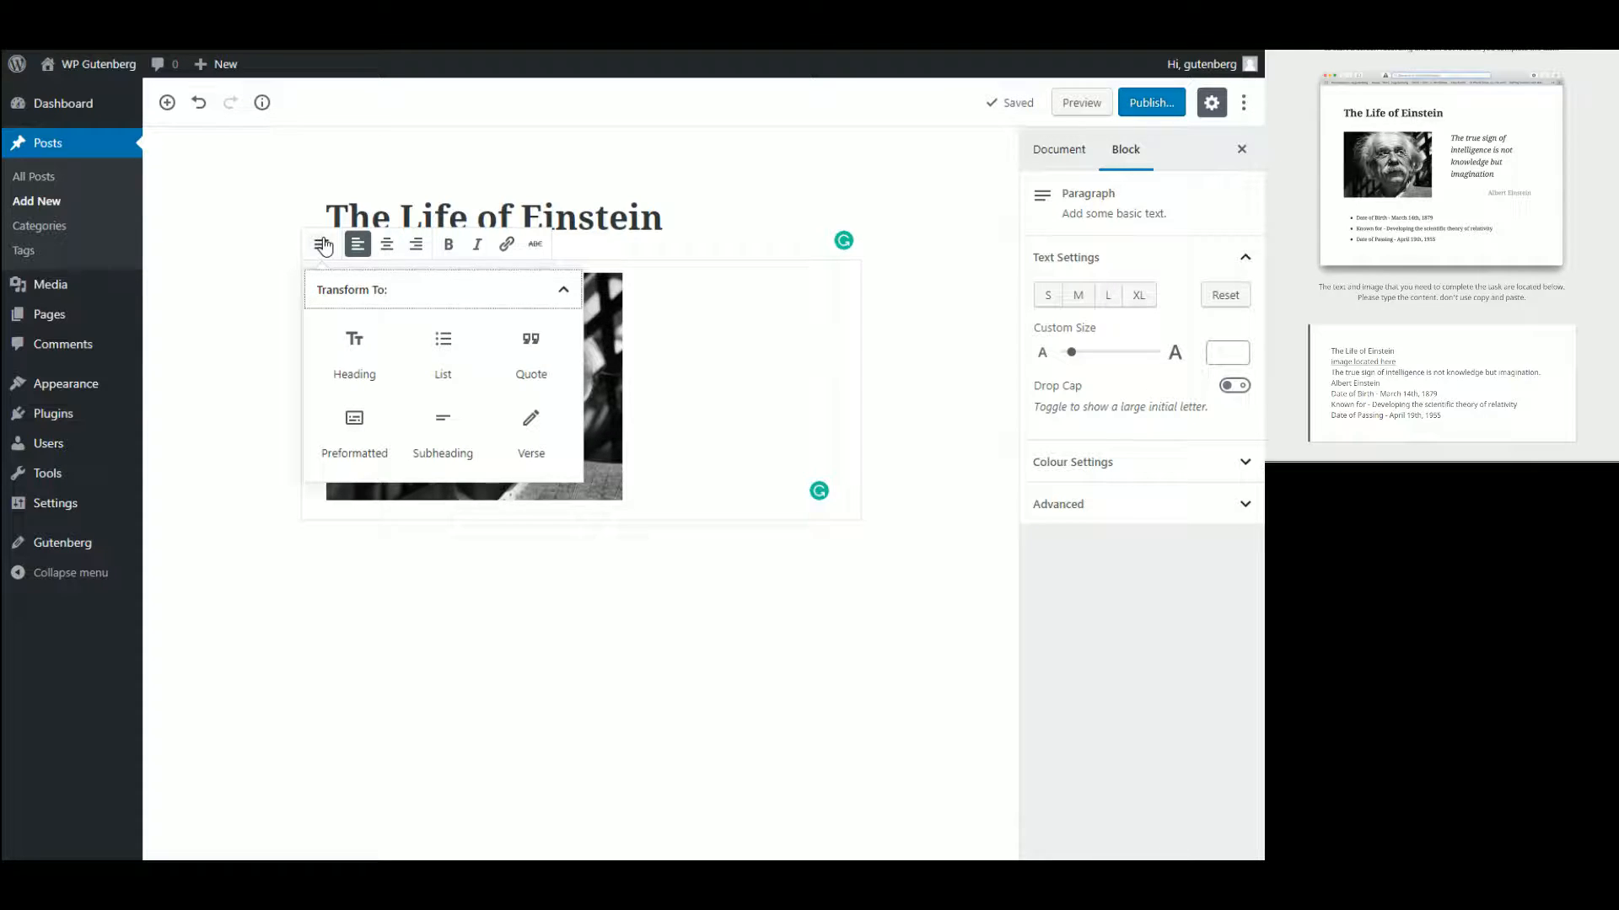
pyautogui.click(666, 468)
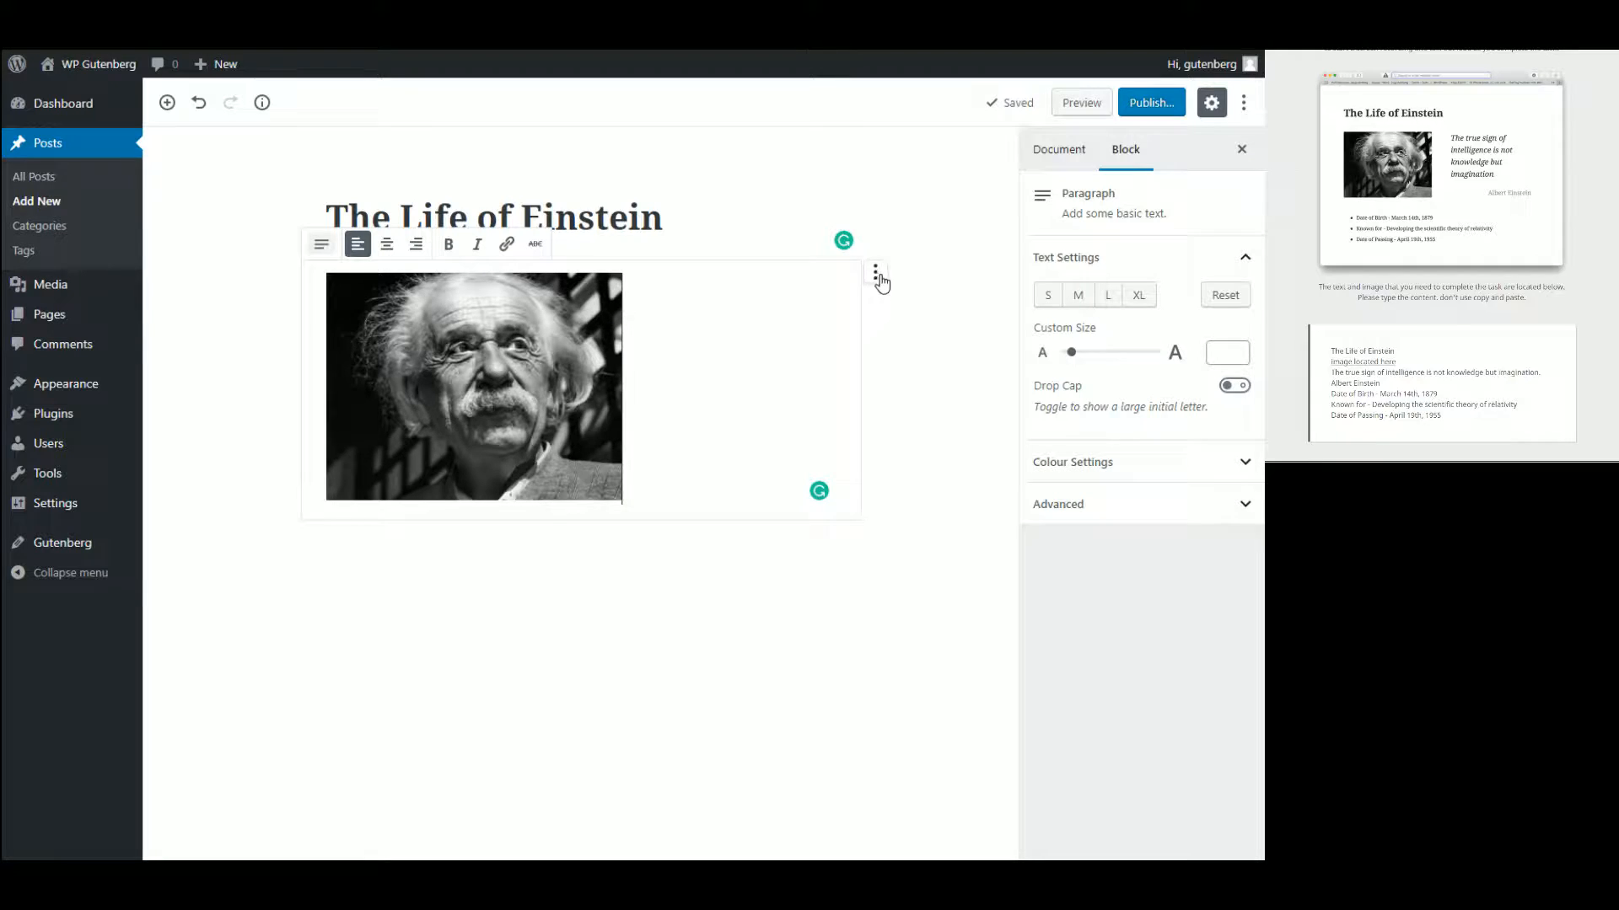
pyautogui.click(875, 271)
pyautogui.click(802, 526)
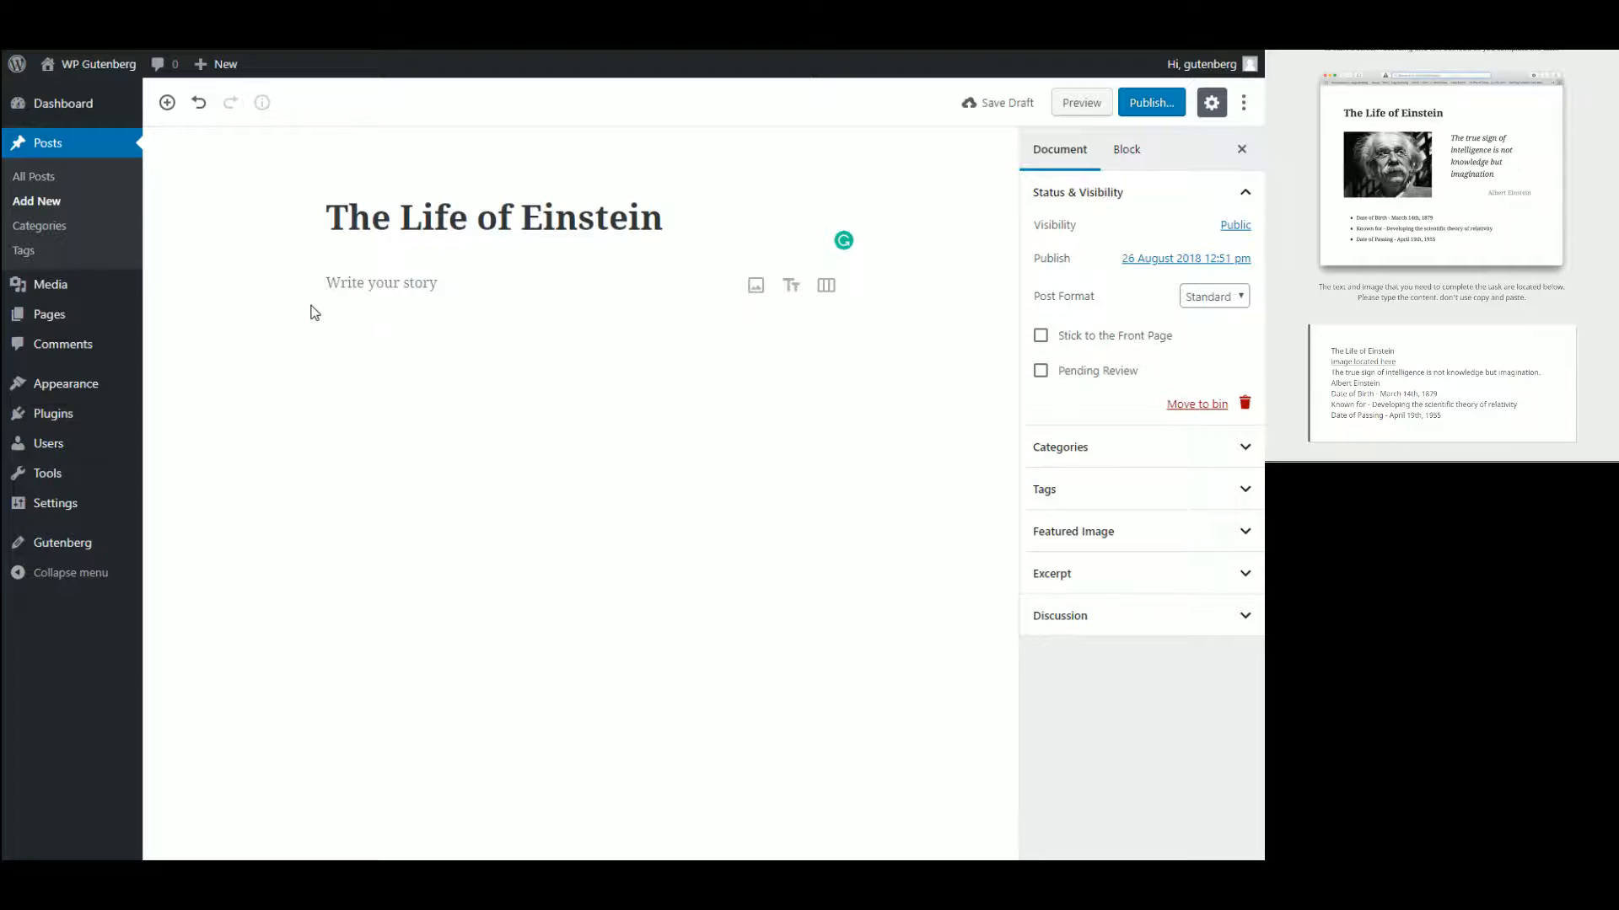
# - Examine the Most Used, Layout Elements and Formatting blocks available for the empty paragraph
pyautogui.click(374, 284)
pyautogui.click(286, 285)
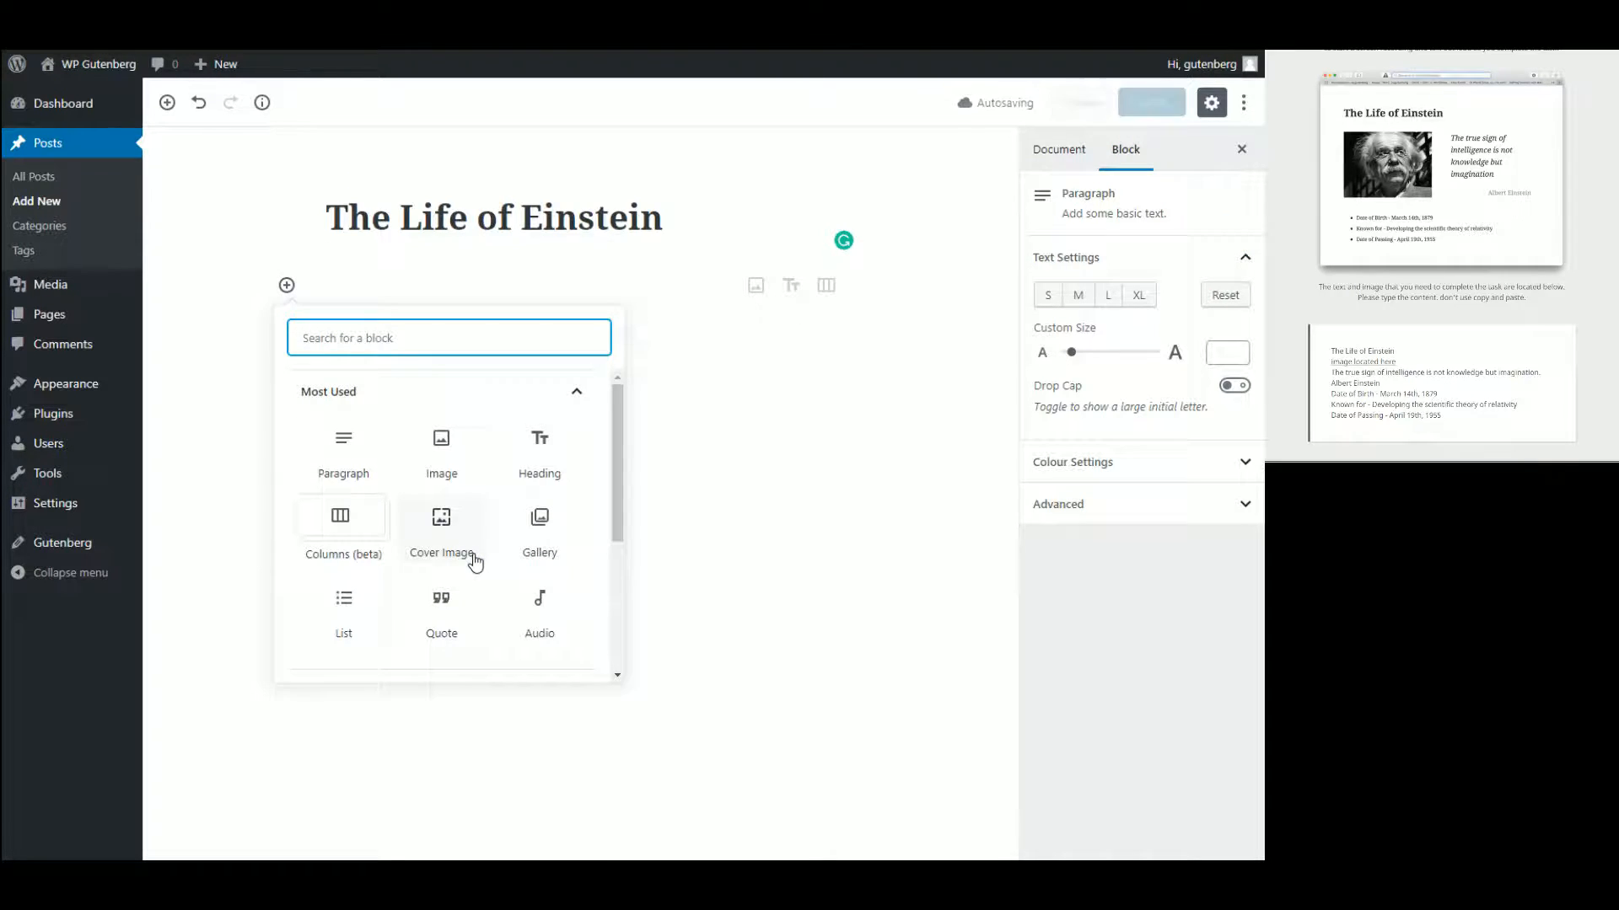
pyautogui.scroll(-2, 476, 563)
pyautogui.scroll(-3, 477, 562)
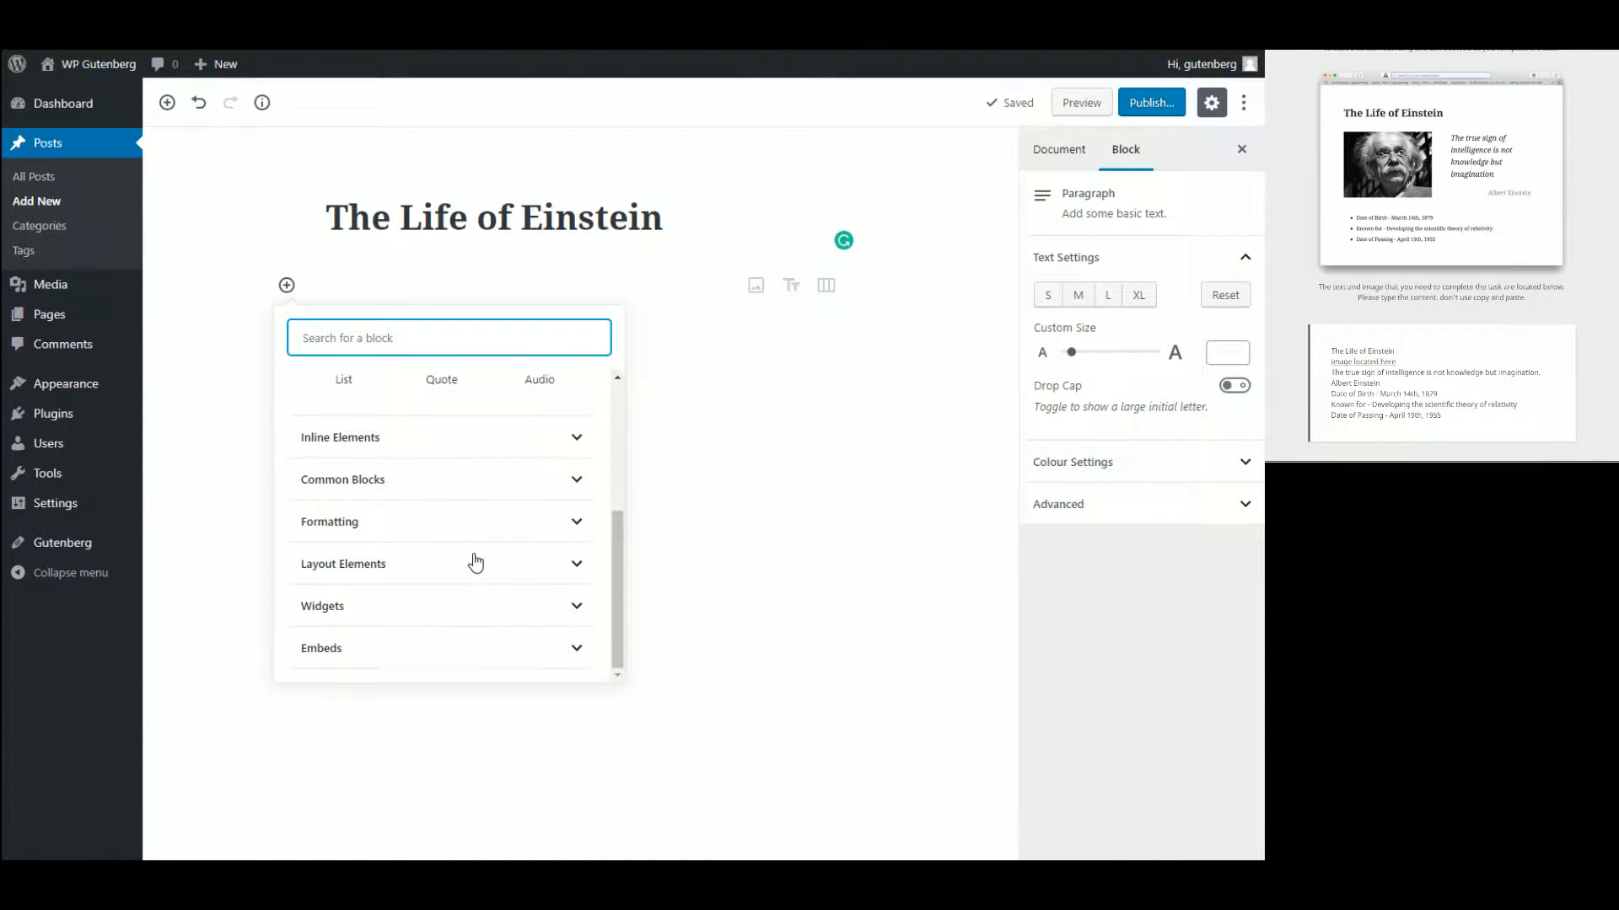
pyautogui.click(419, 451)
pyautogui.click(421, 452)
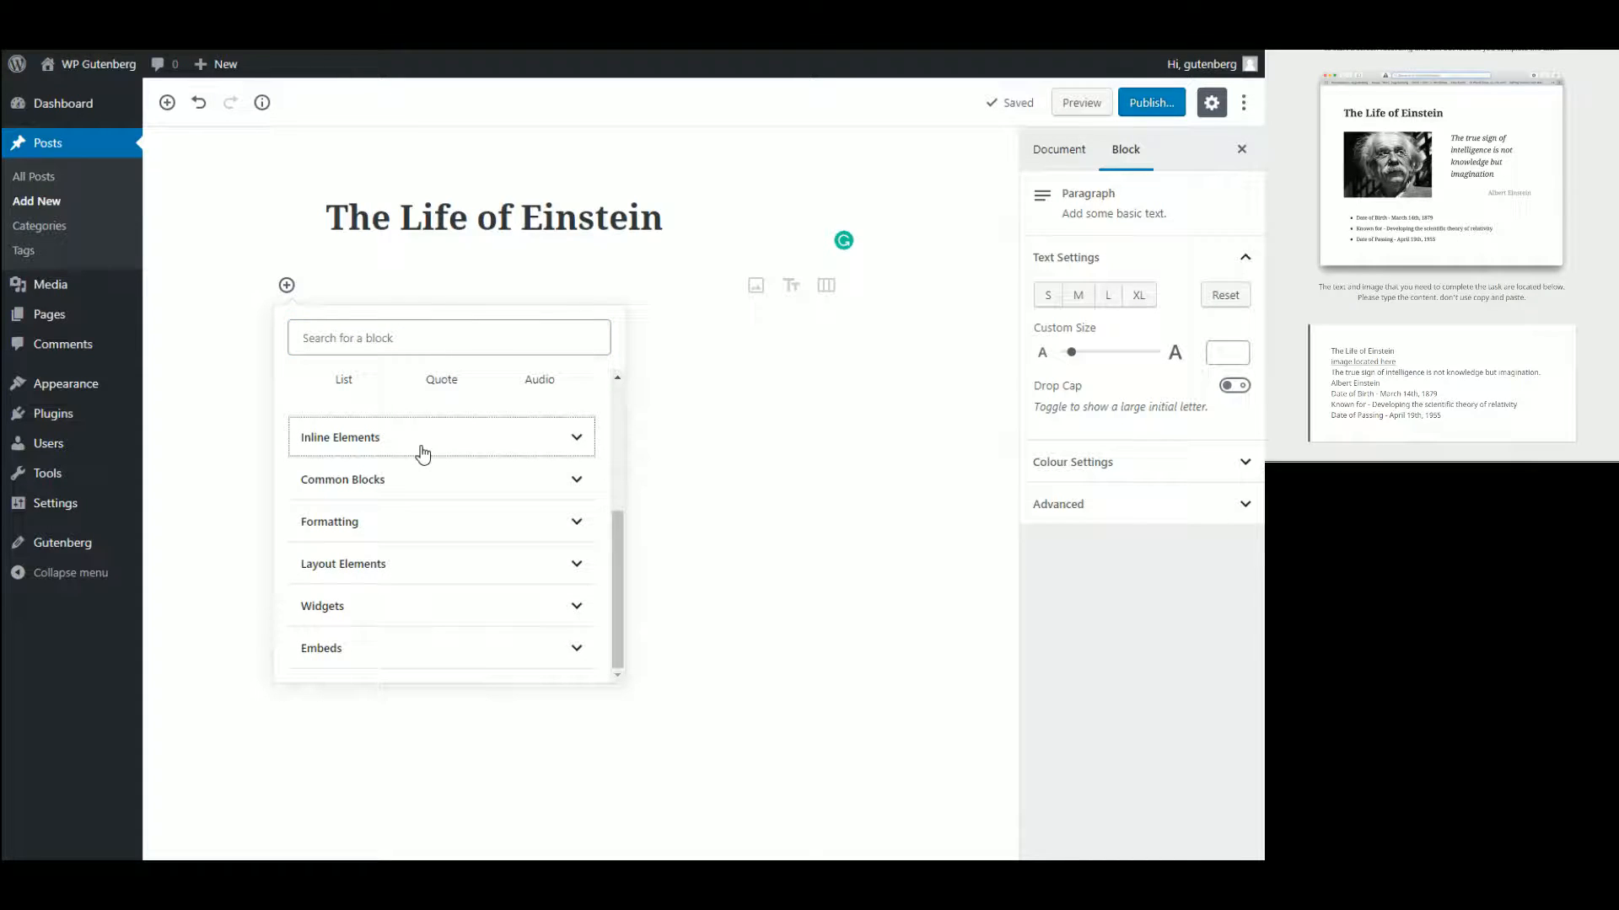
pyautogui.click(441, 566)
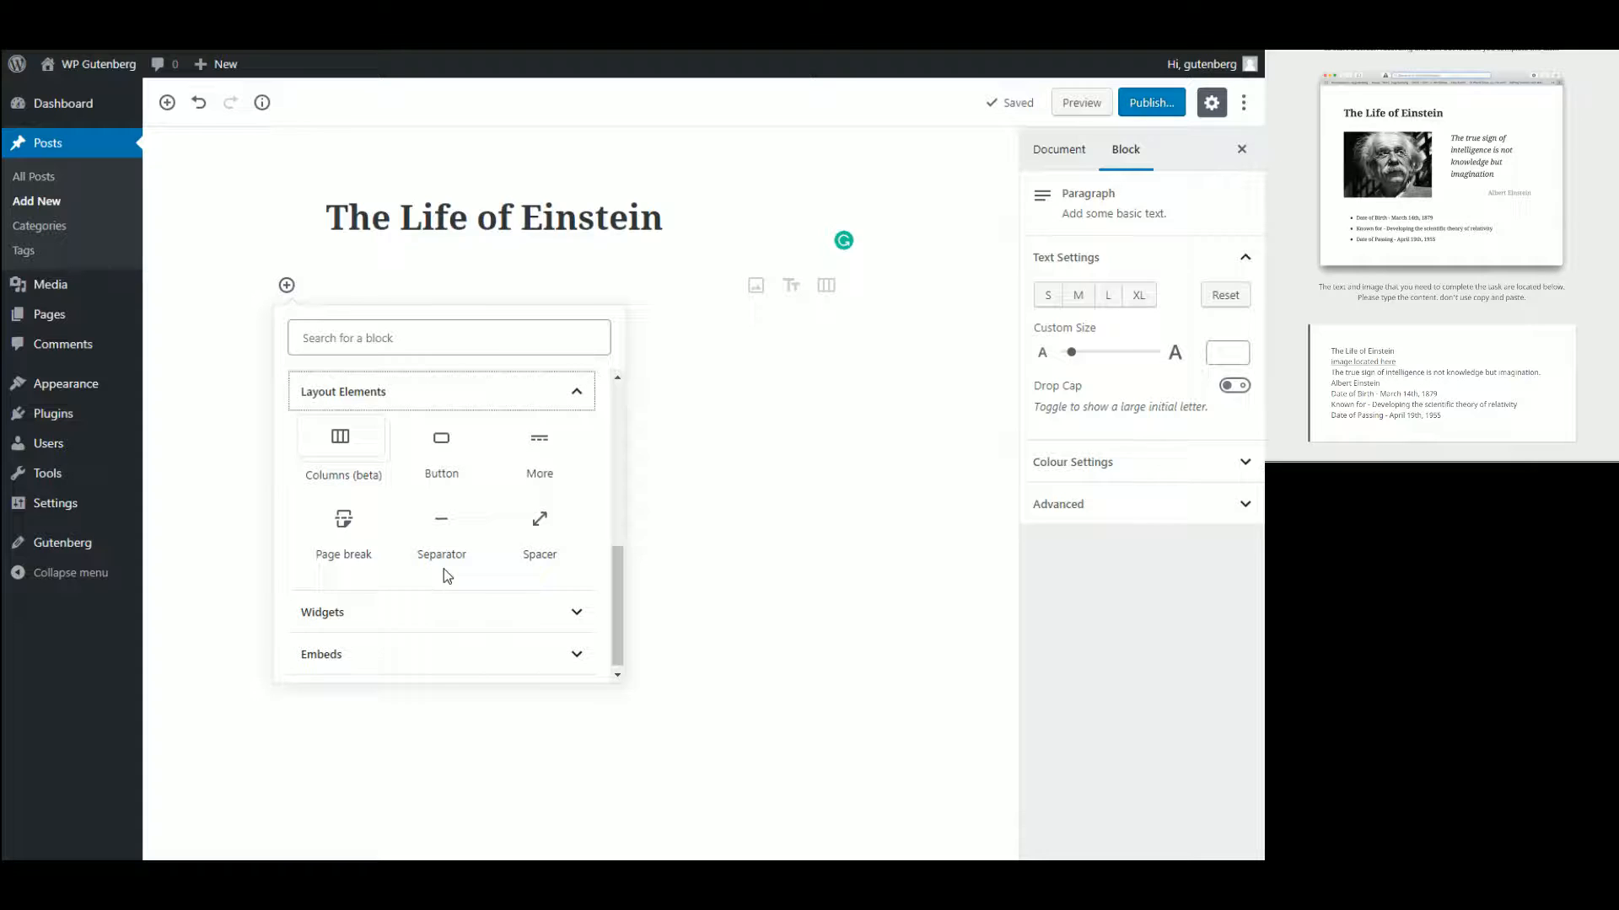
pyautogui.scroll(2, 443, 569)
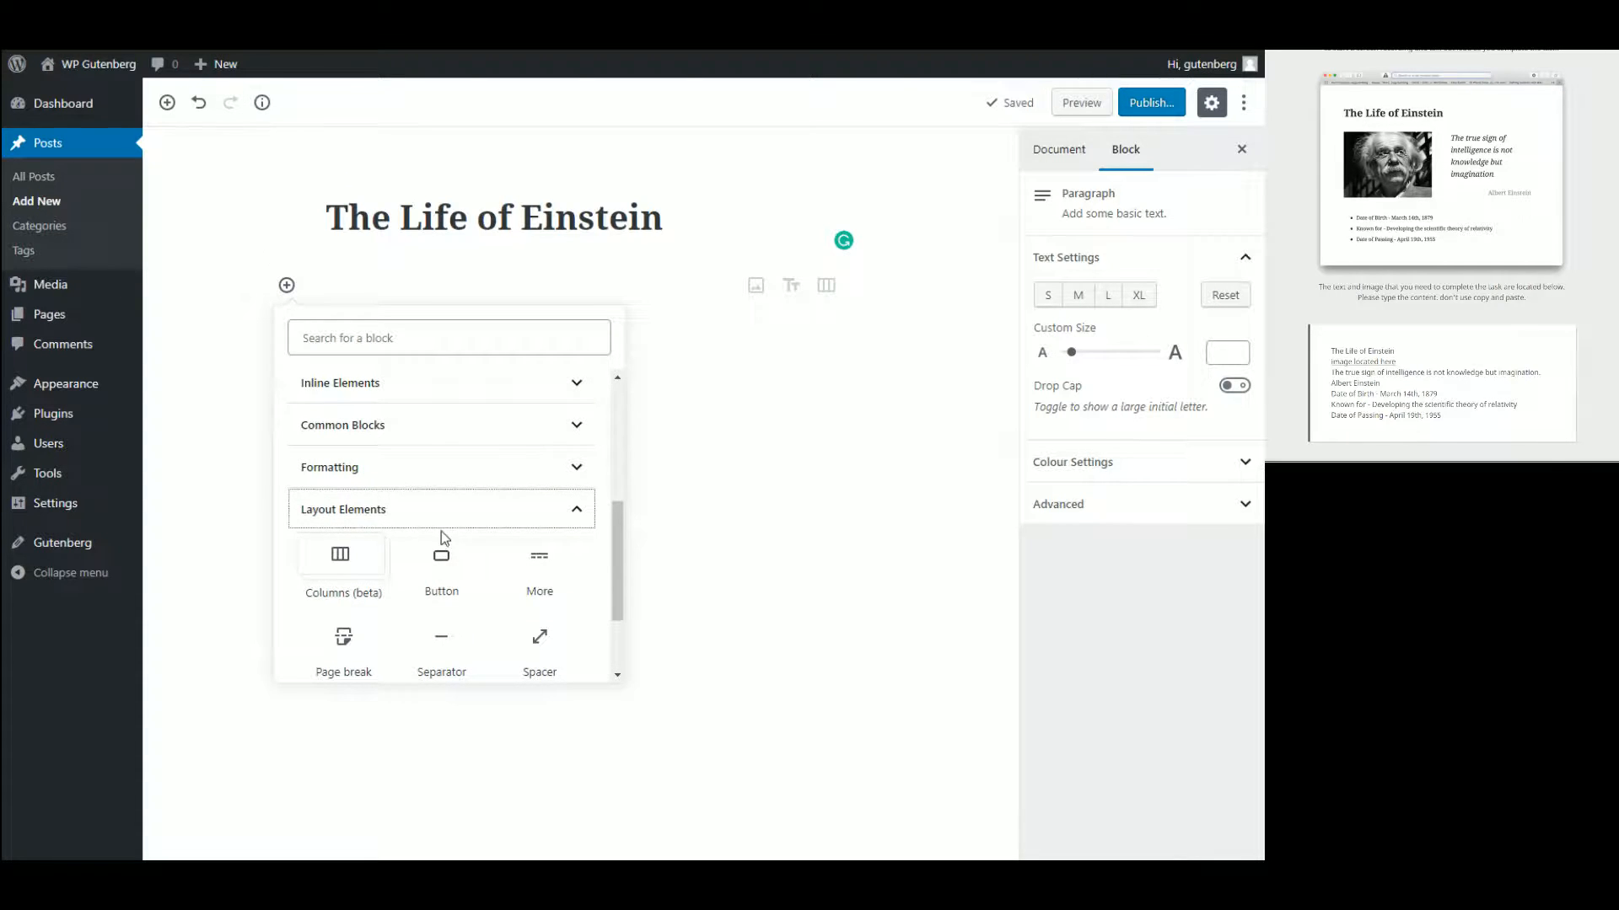
pyautogui.click(452, 478)
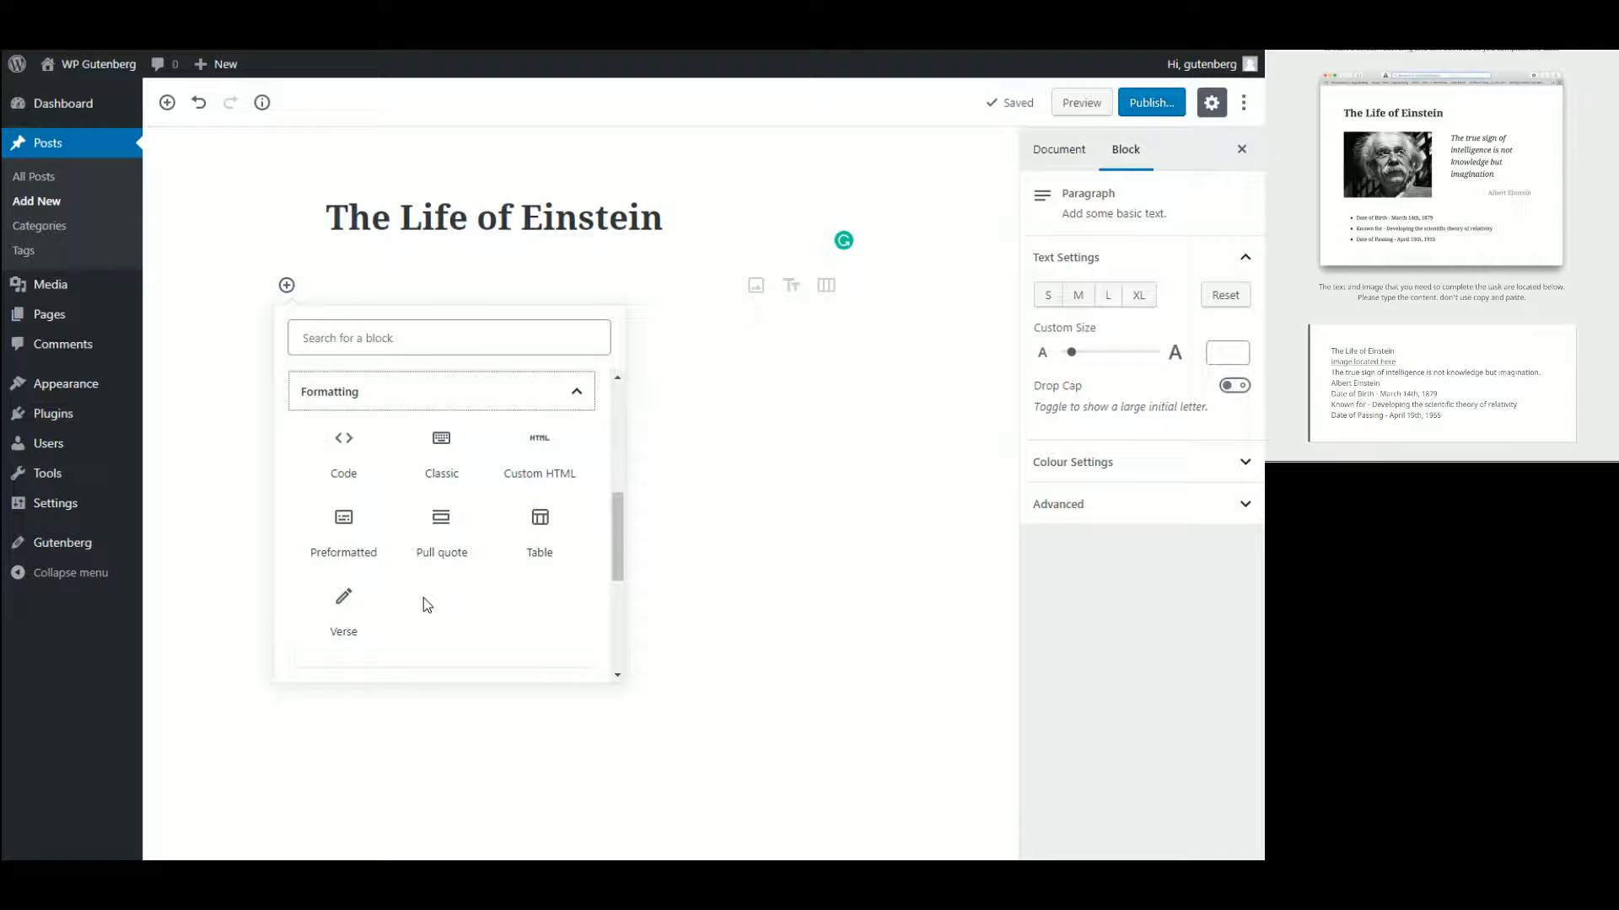
pyautogui.scroll(4, 423, 603)
pyautogui.scroll(2, 423, 598)
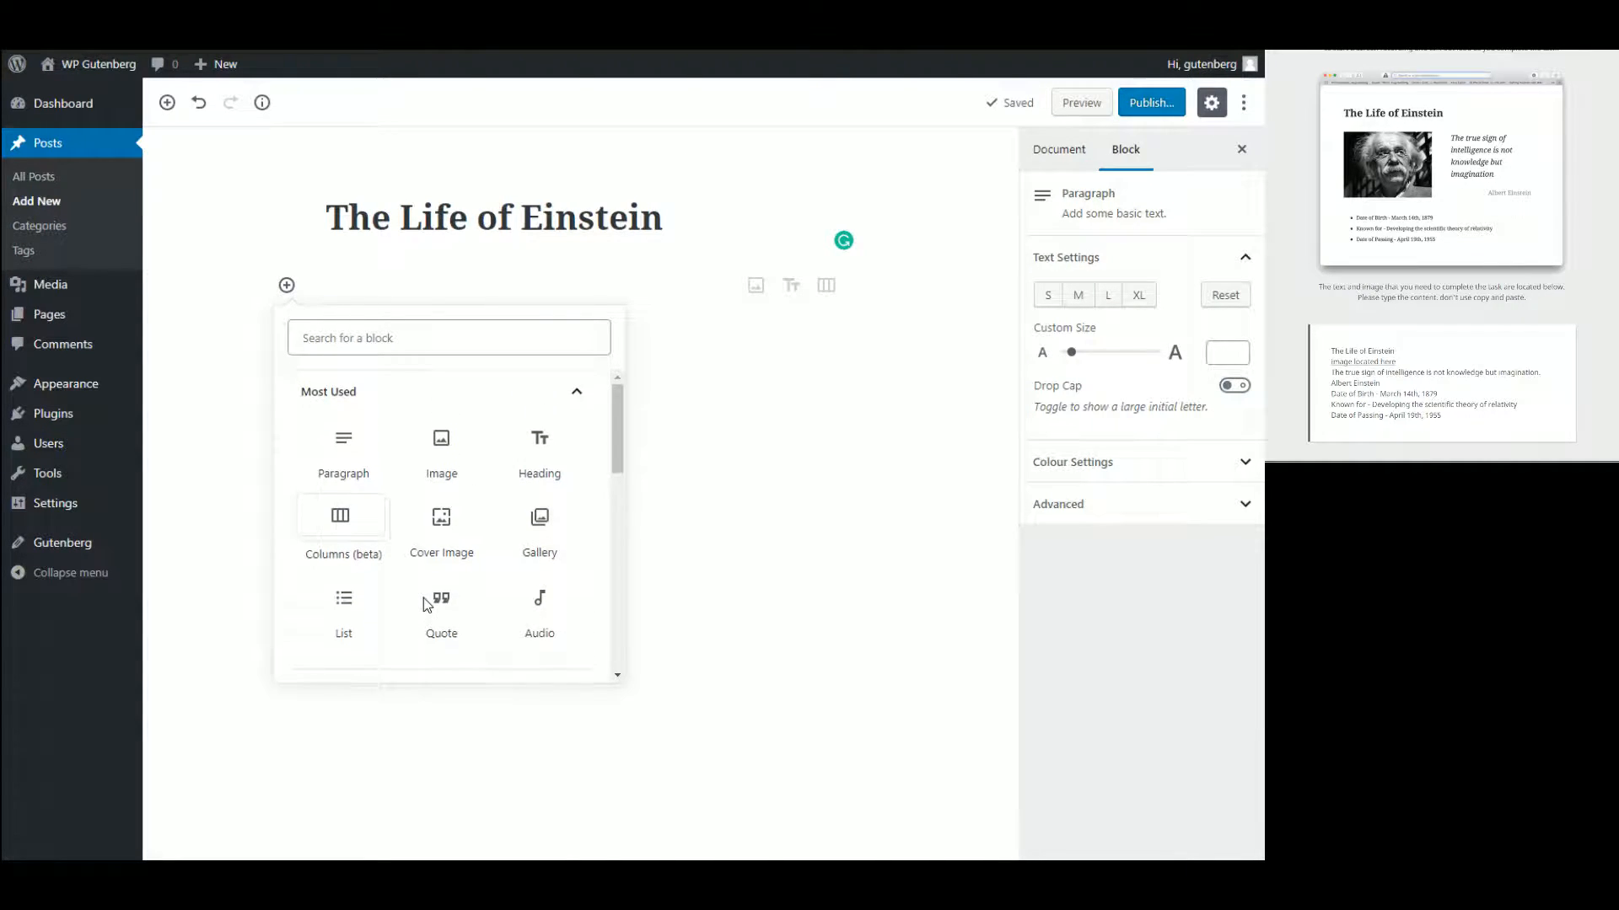
# - Insert an Image block with einsteins-letters.jpeg.jpg from the media library and resize it to 341 by 261
pyautogui.click(450, 455)
pyautogui.click(621, 399)
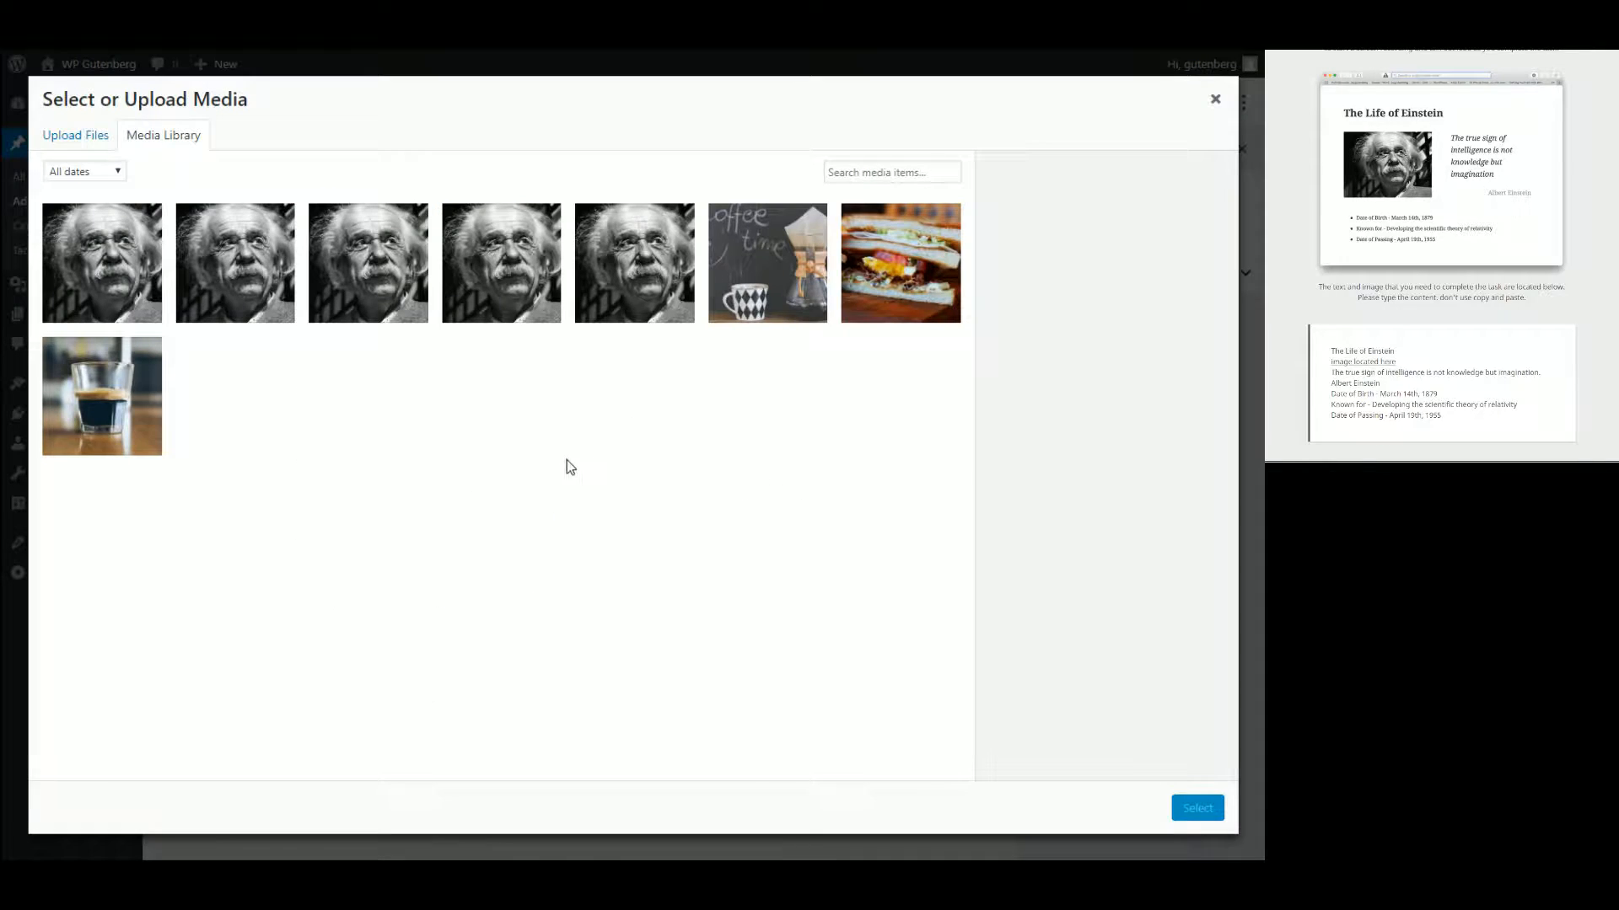
pyautogui.click(659, 264)
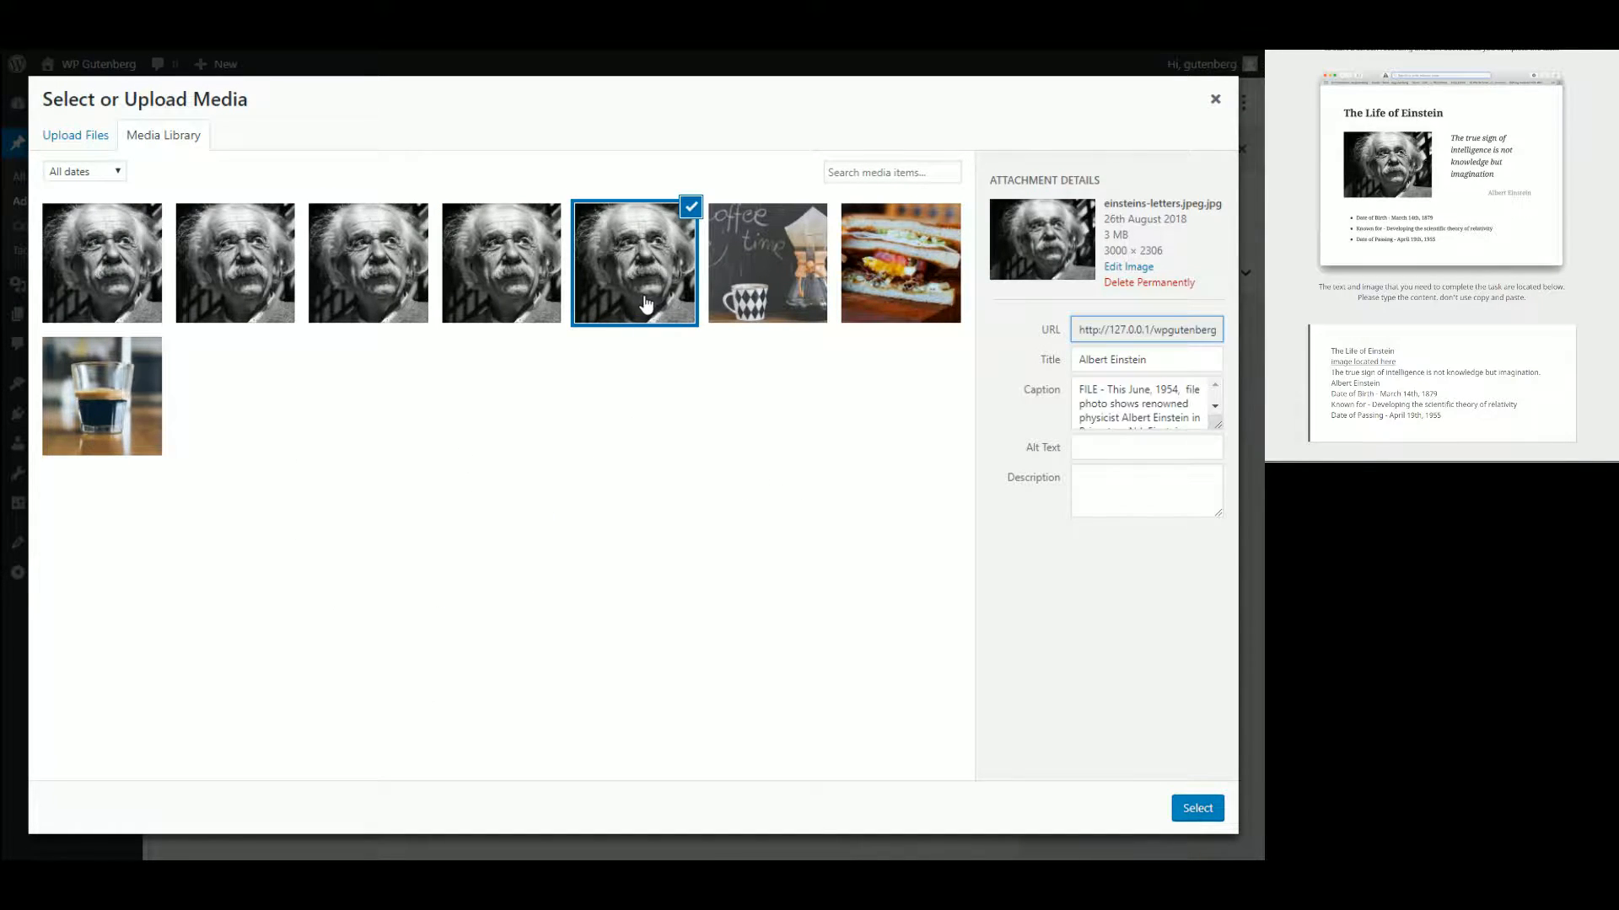
pyautogui.click(1188, 814)
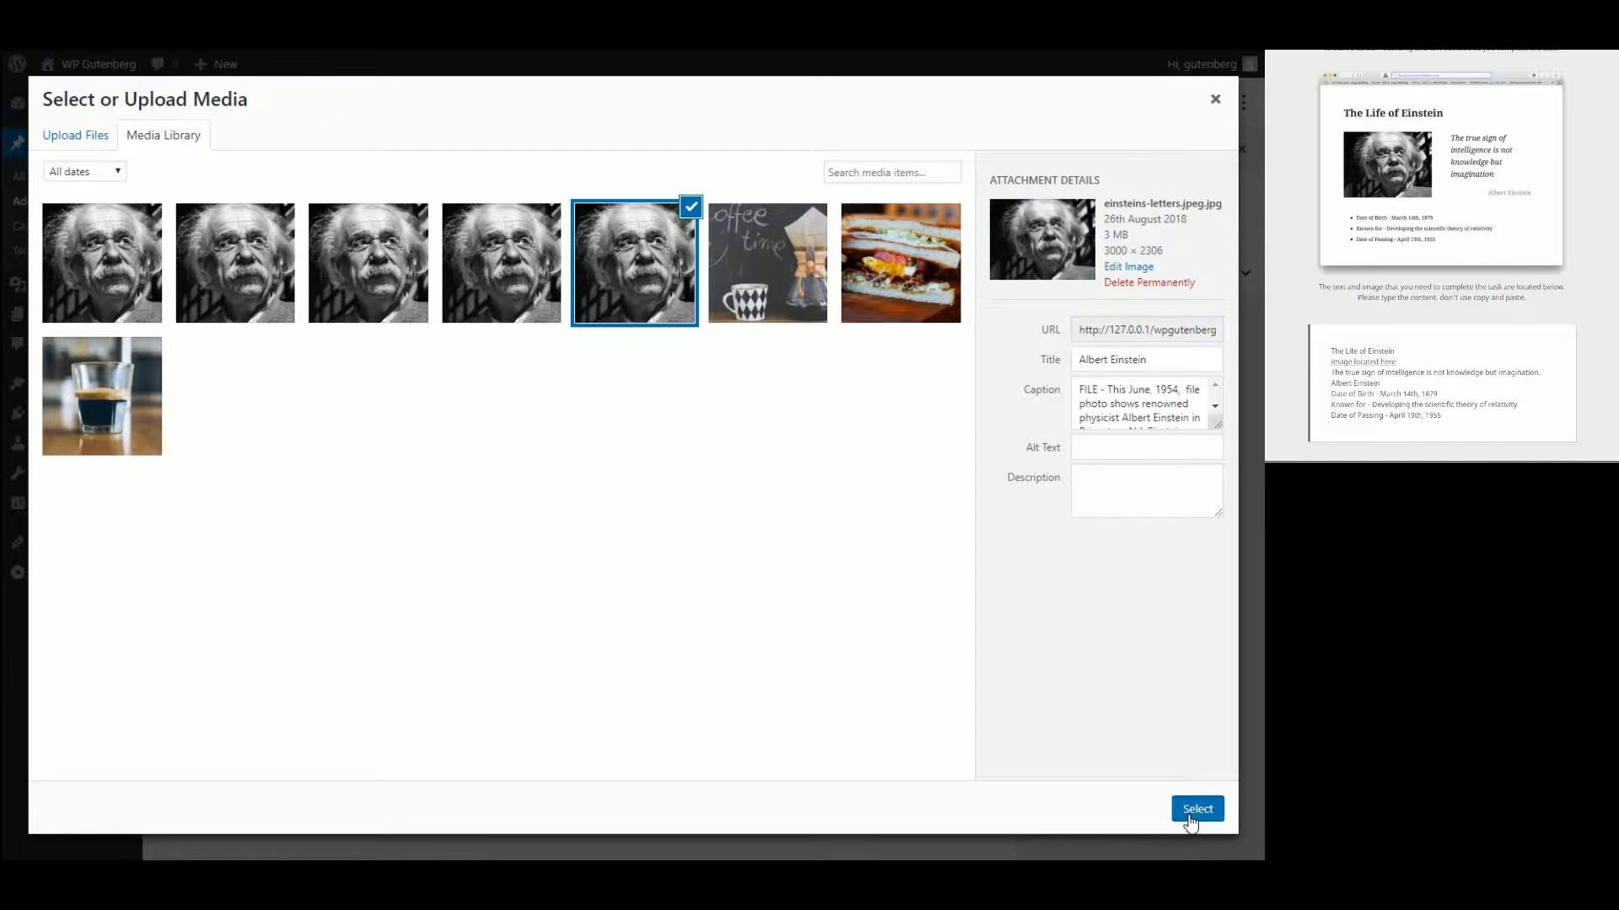
pyautogui.moveTo(830, 470); pyautogui.dragTo(611, 447)
# - Delete the image's caption and add an empty paragraph below the image
pyautogui.click(604, 665)
pyautogui.hotkey('ctrl', 'a')
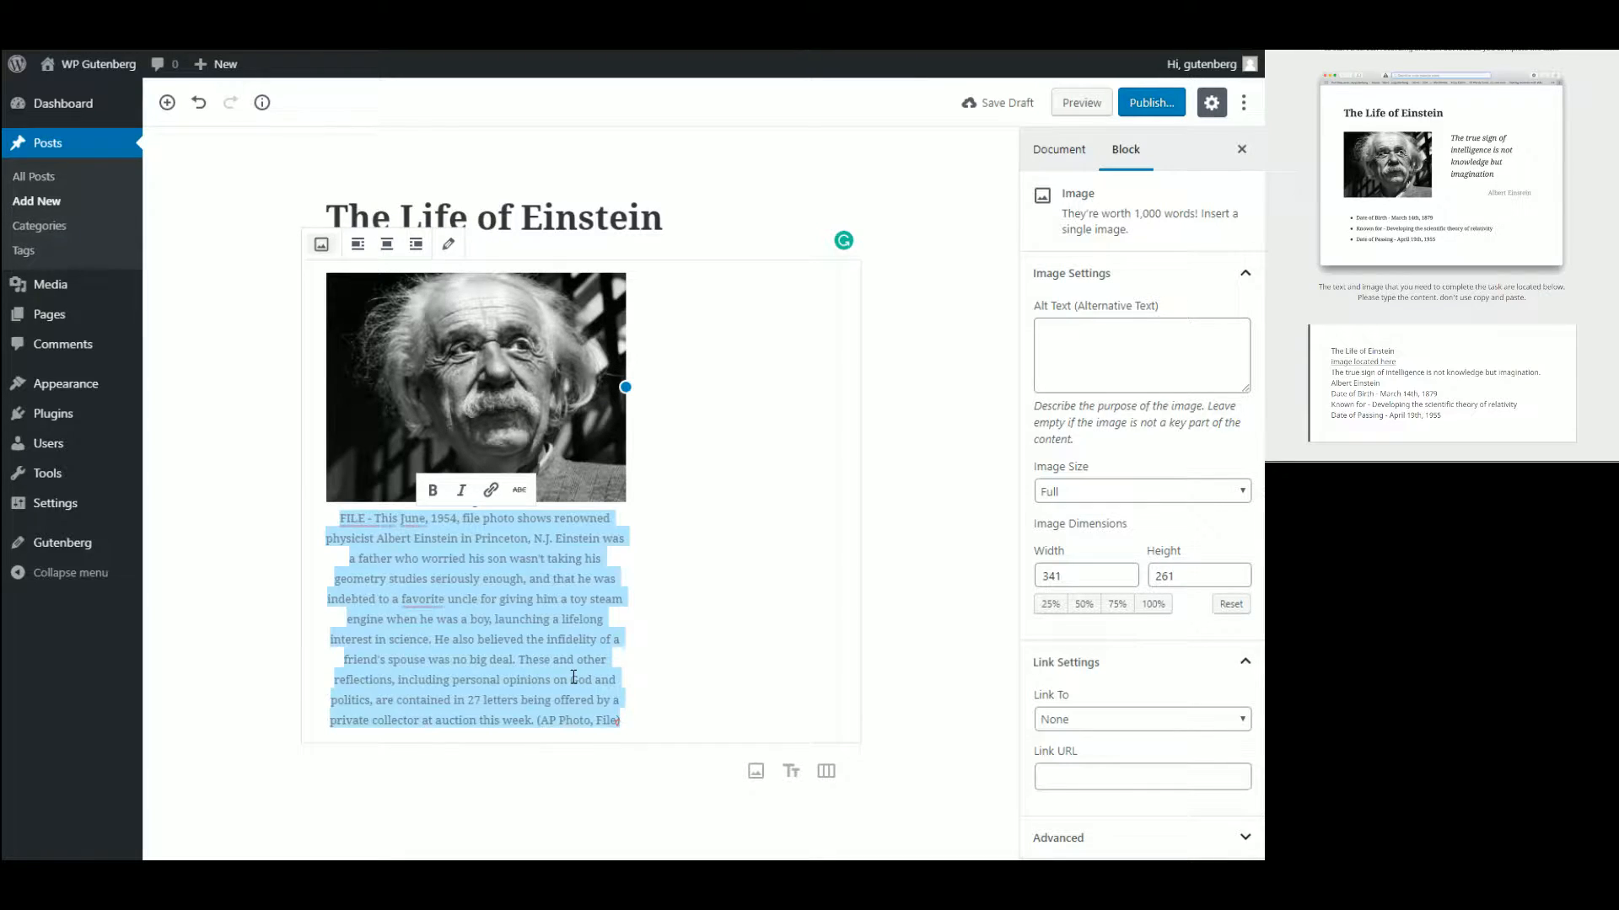
pyautogui.press('BackSpace')
pyautogui.press('Return')
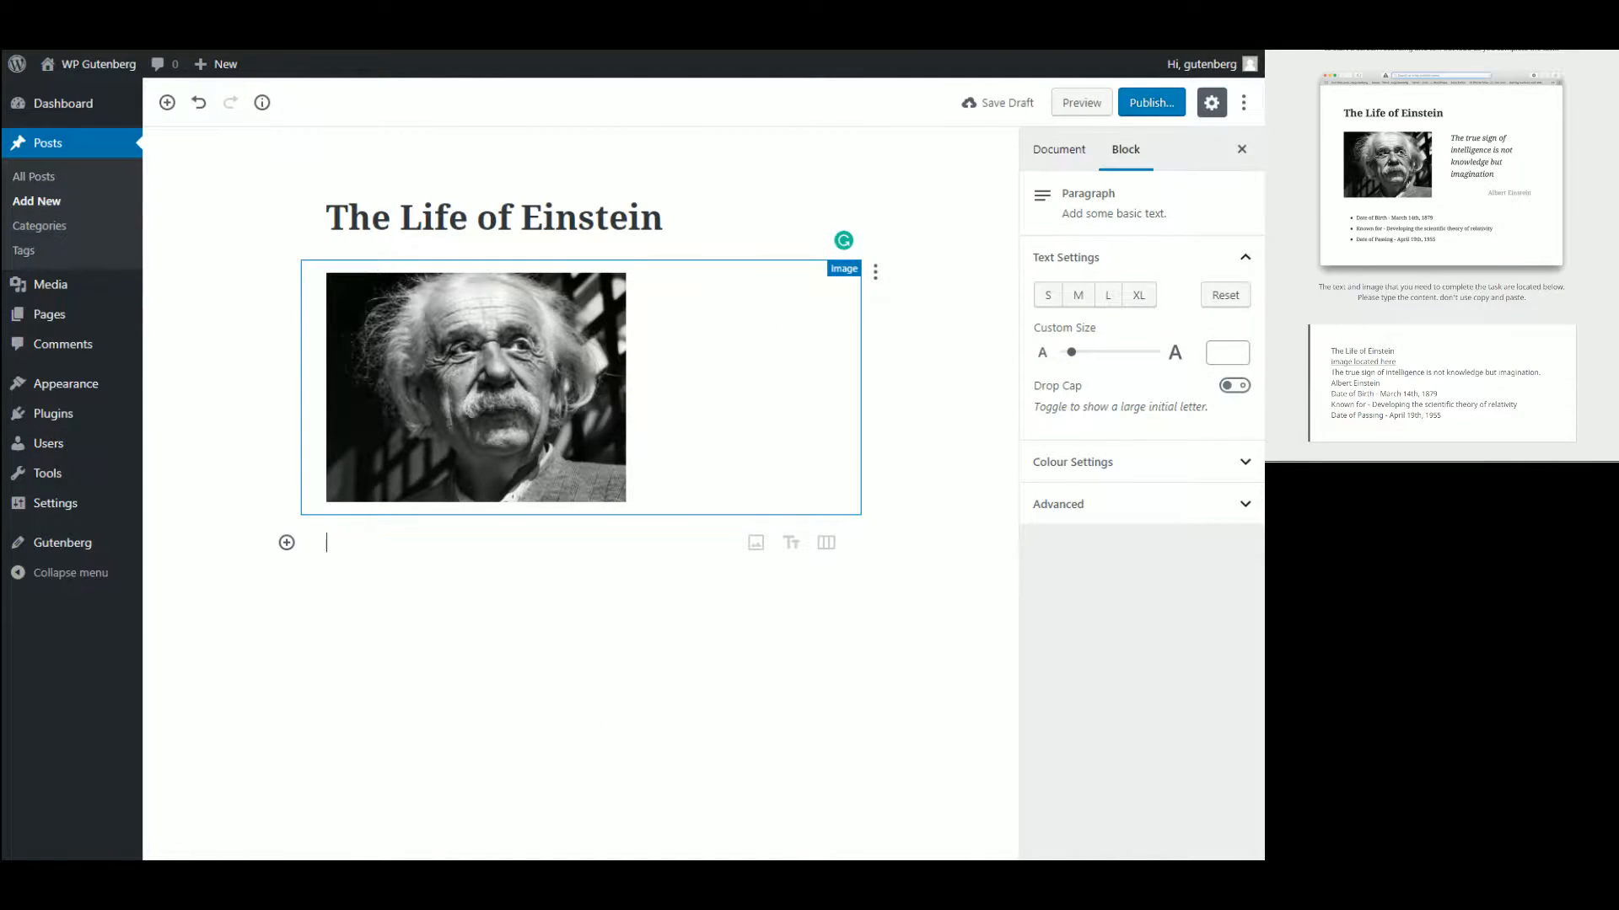
# - Align the image left and place the cursor in the empty paragraph beside it
pyautogui.click(875, 274)
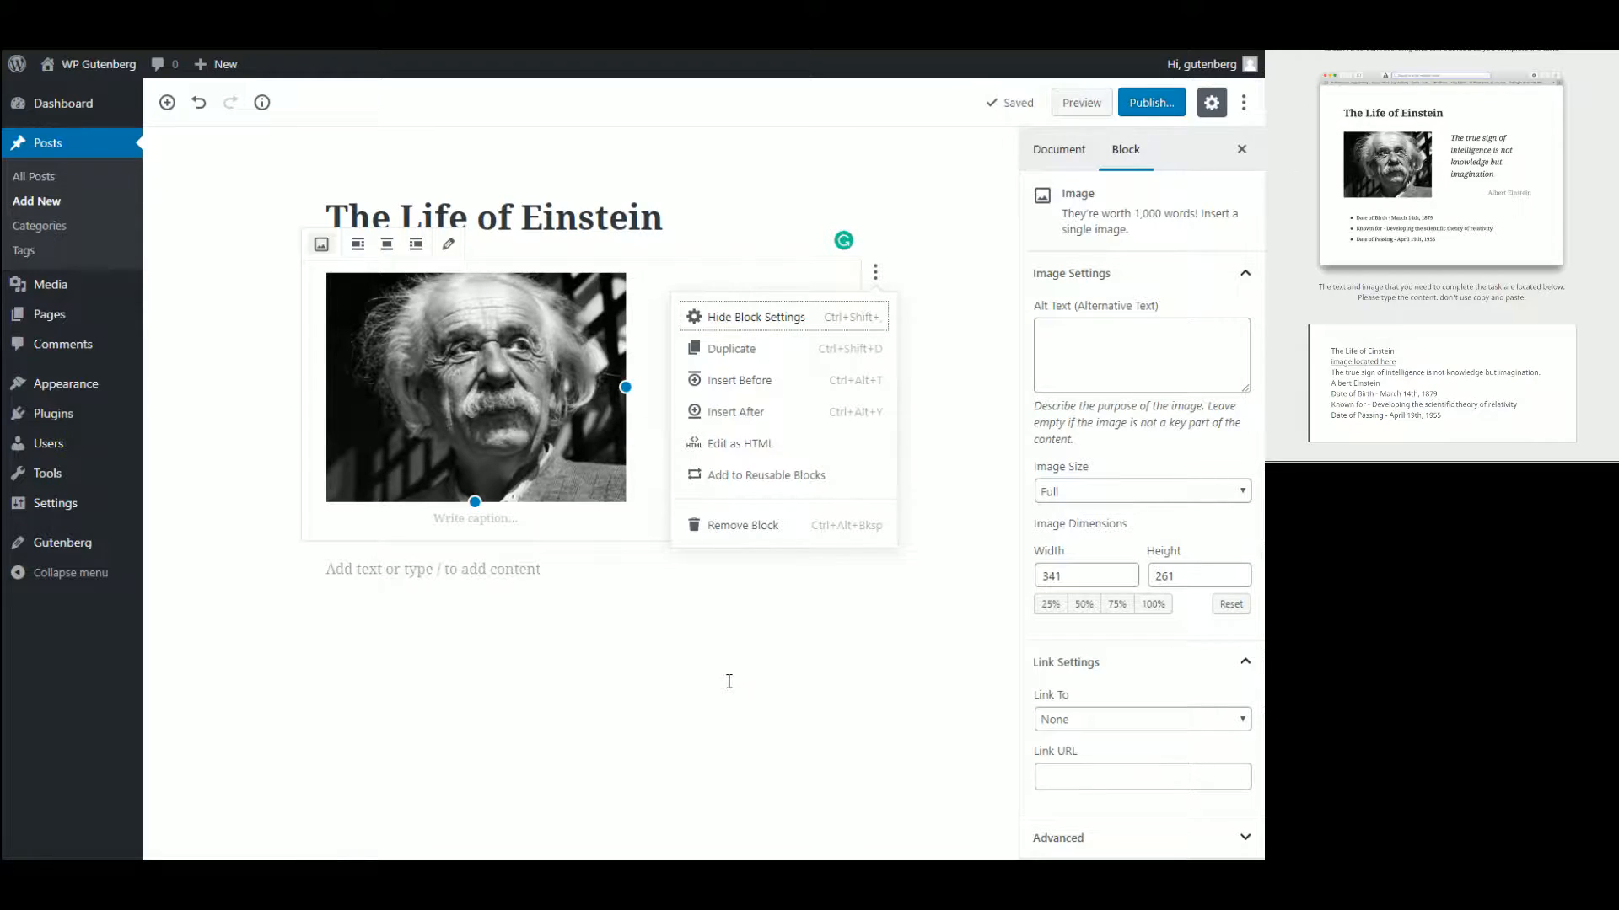
pyautogui.click(672, 607)
pyautogui.click(531, 388)
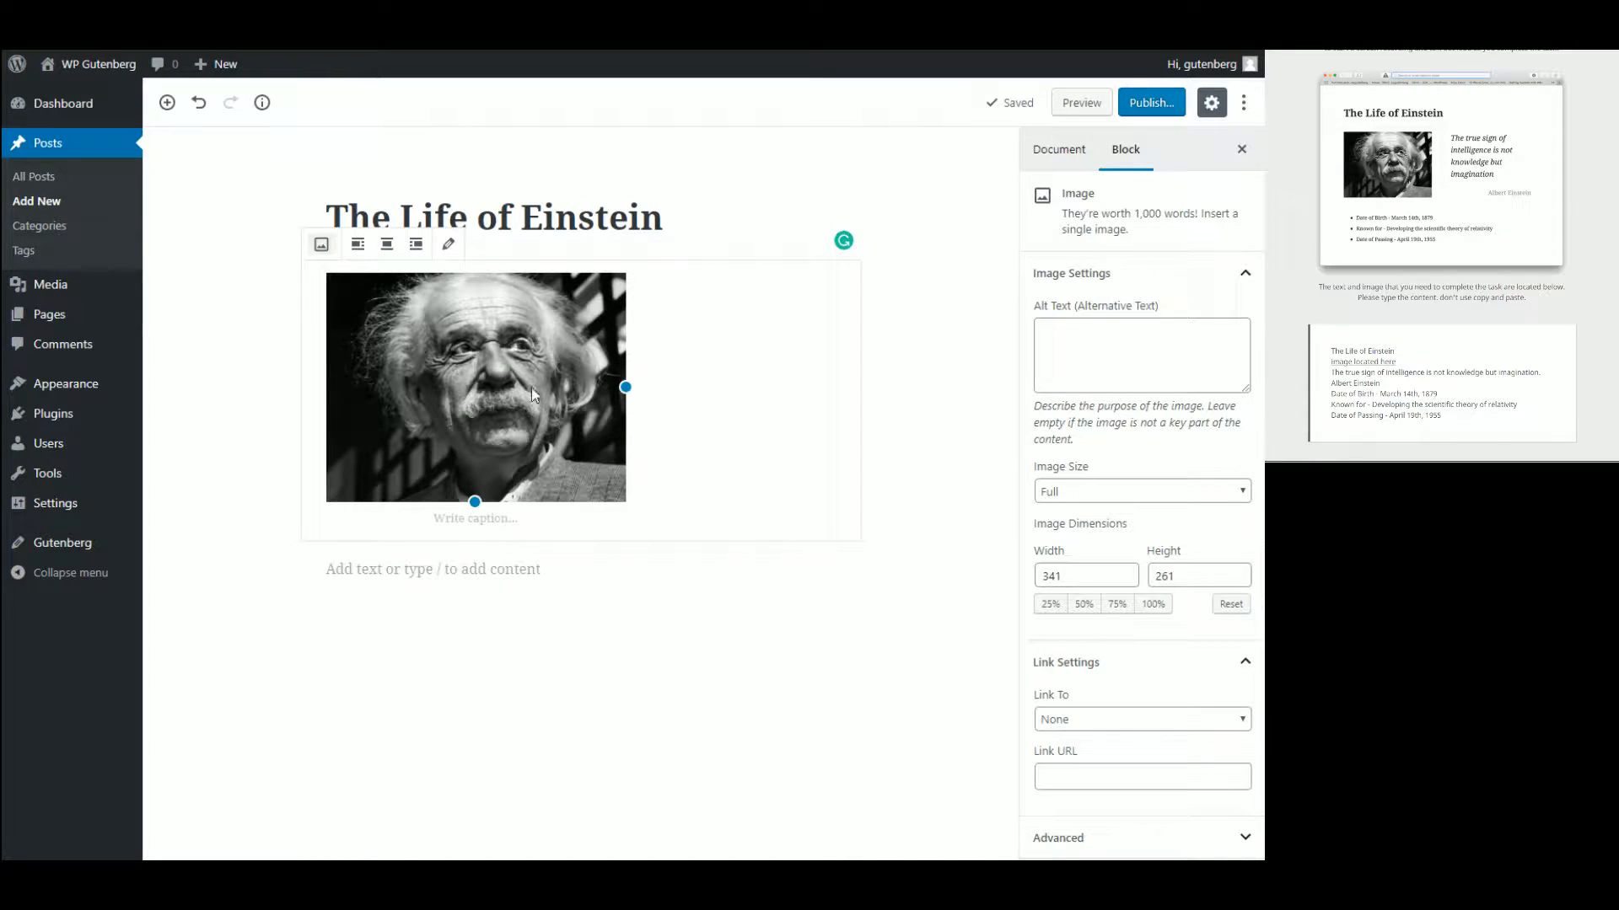
pyautogui.click(362, 253)
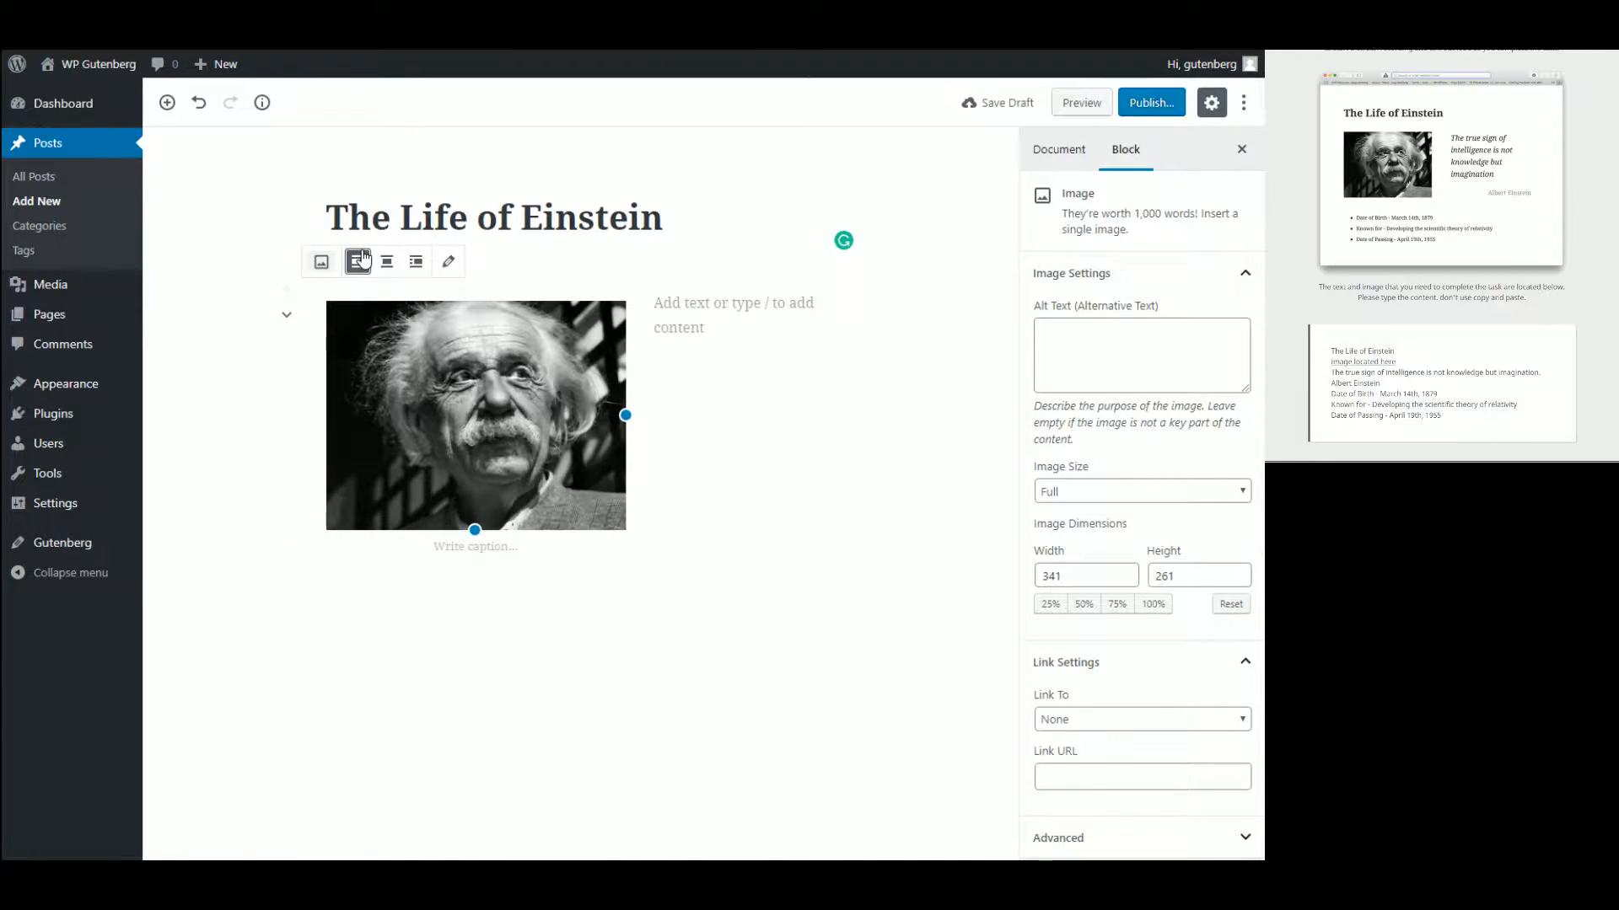
pyautogui.click(691, 304)
pyautogui.click(882, 632)
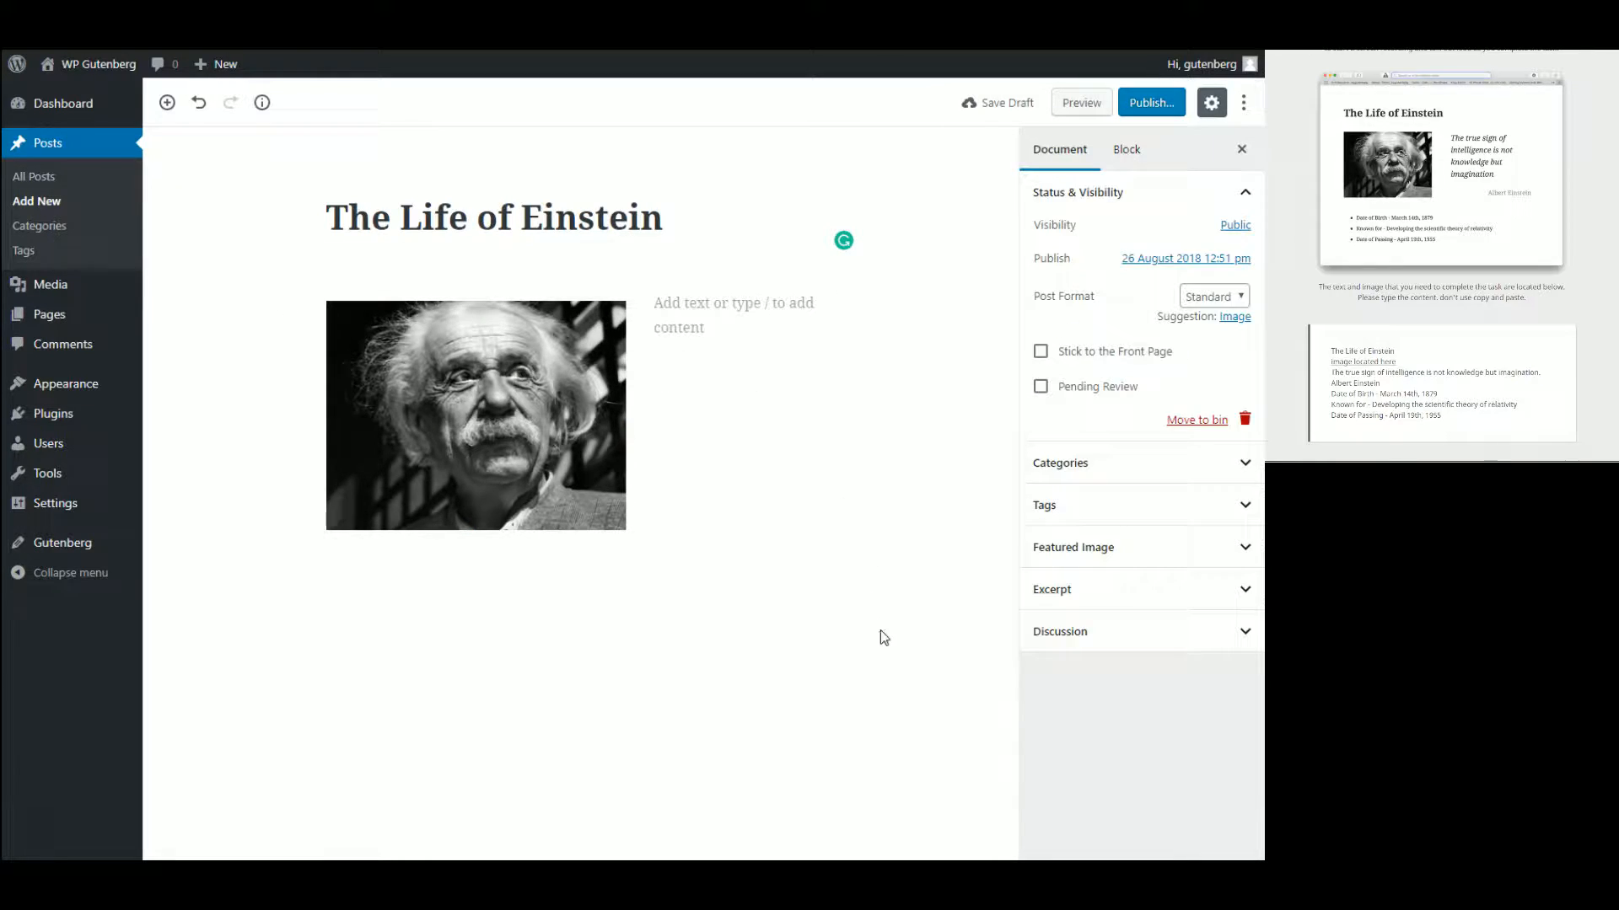
pyautogui.click(667, 322)
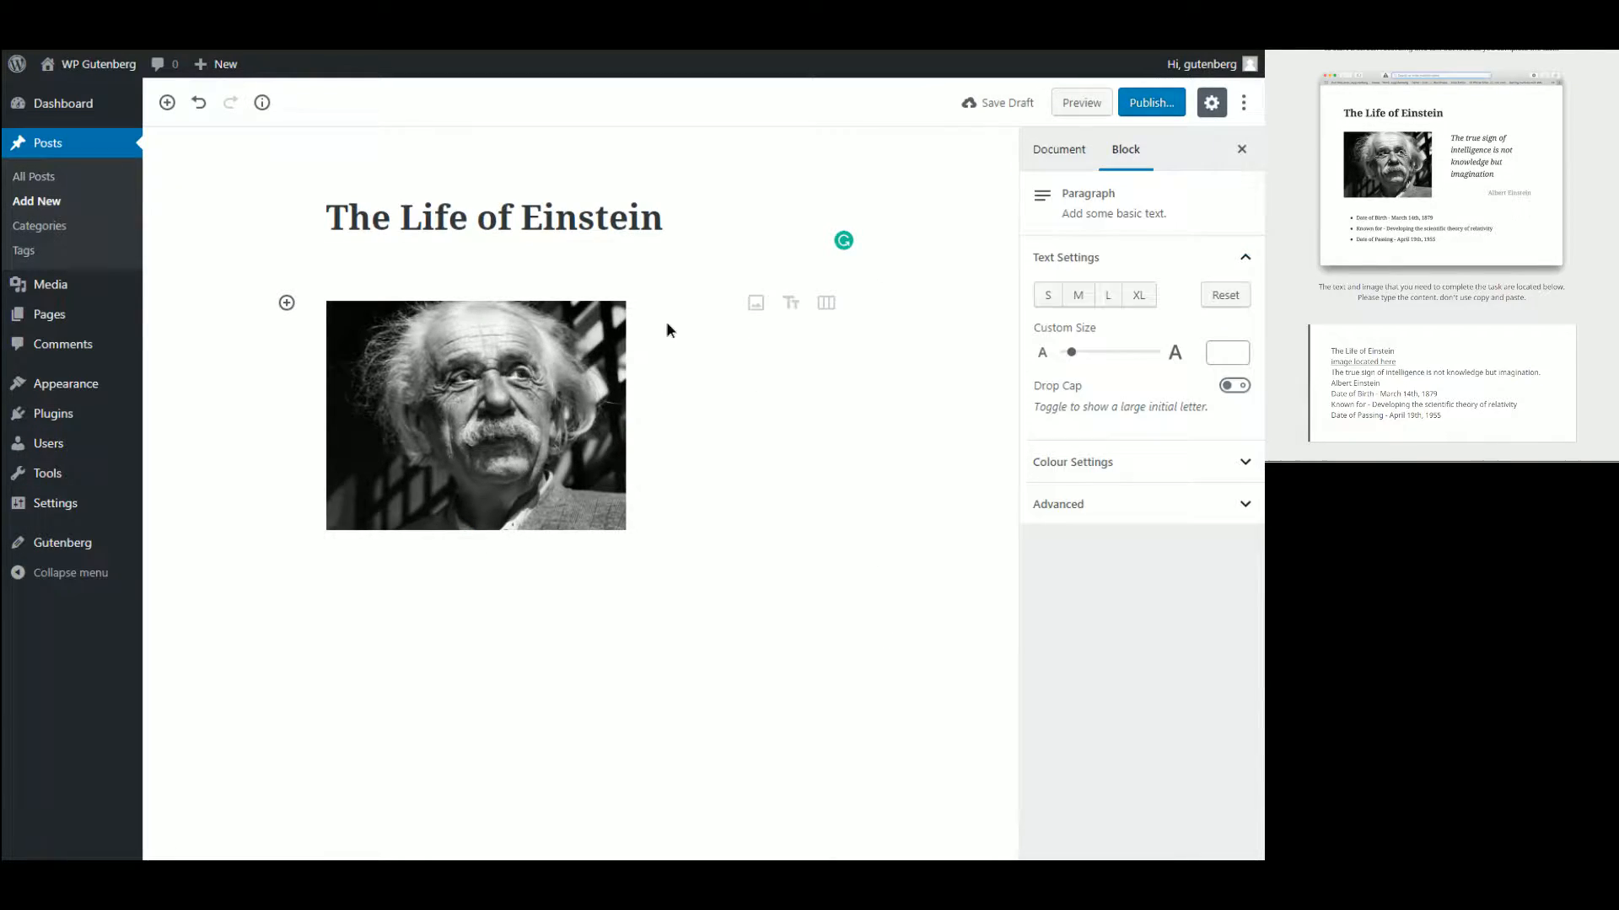
# - Enter "The true sign of intelligence is not knowledge but imagination" in the empty paragraph beside the image
pyautogui.click(754, 352)
pyautogui.click(711, 302)
pyautogui.click(822, 472)
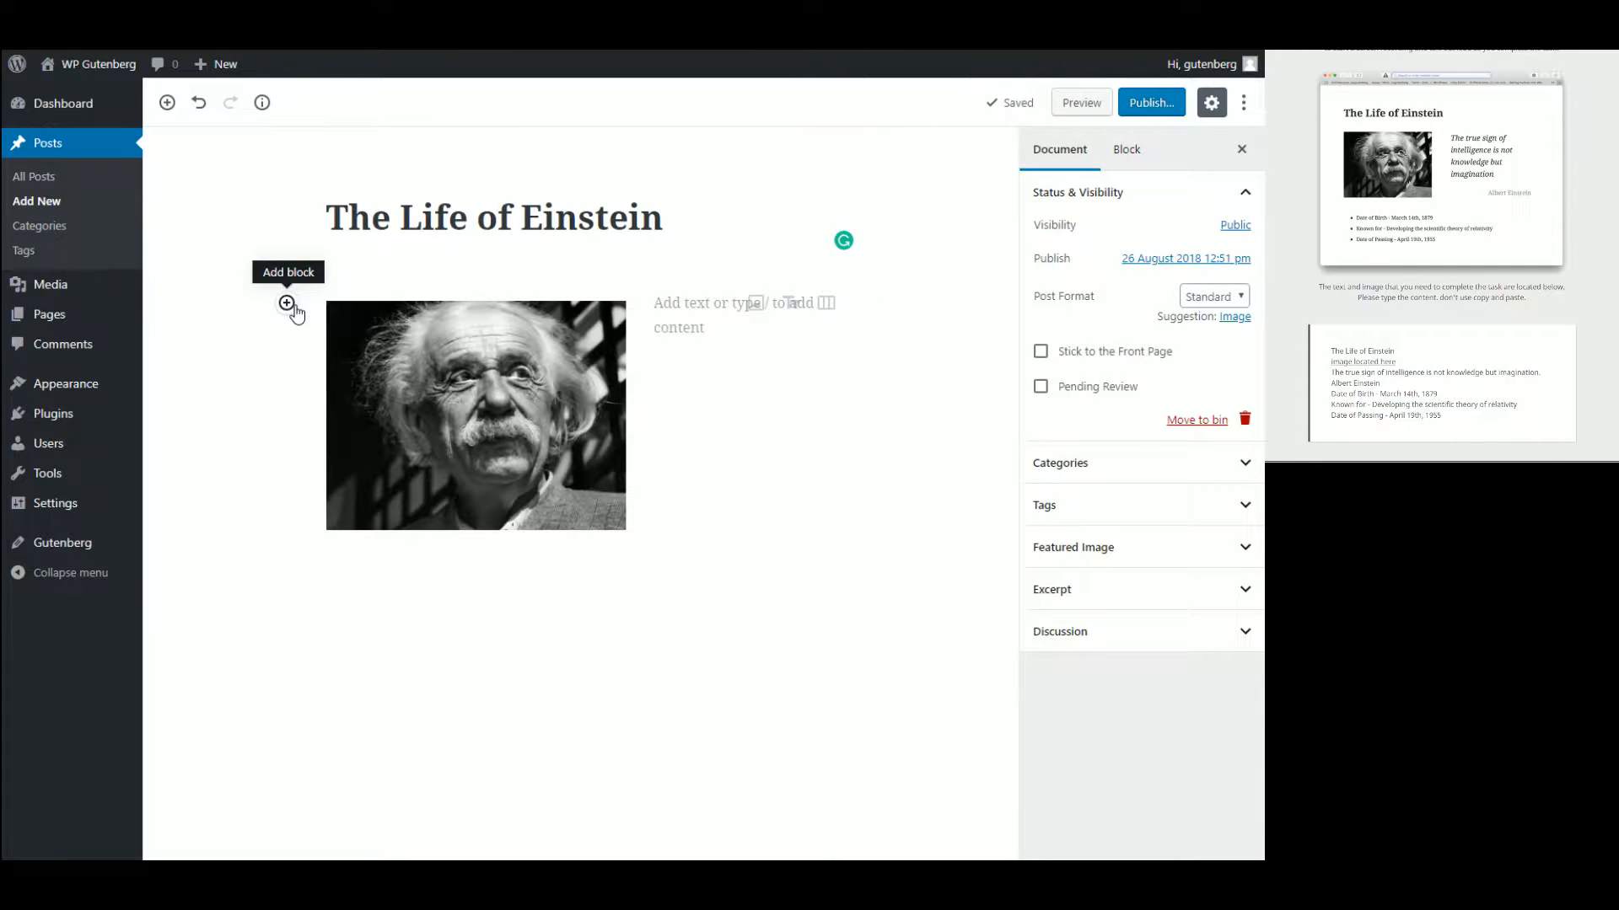
pyautogui.click(761, 469)
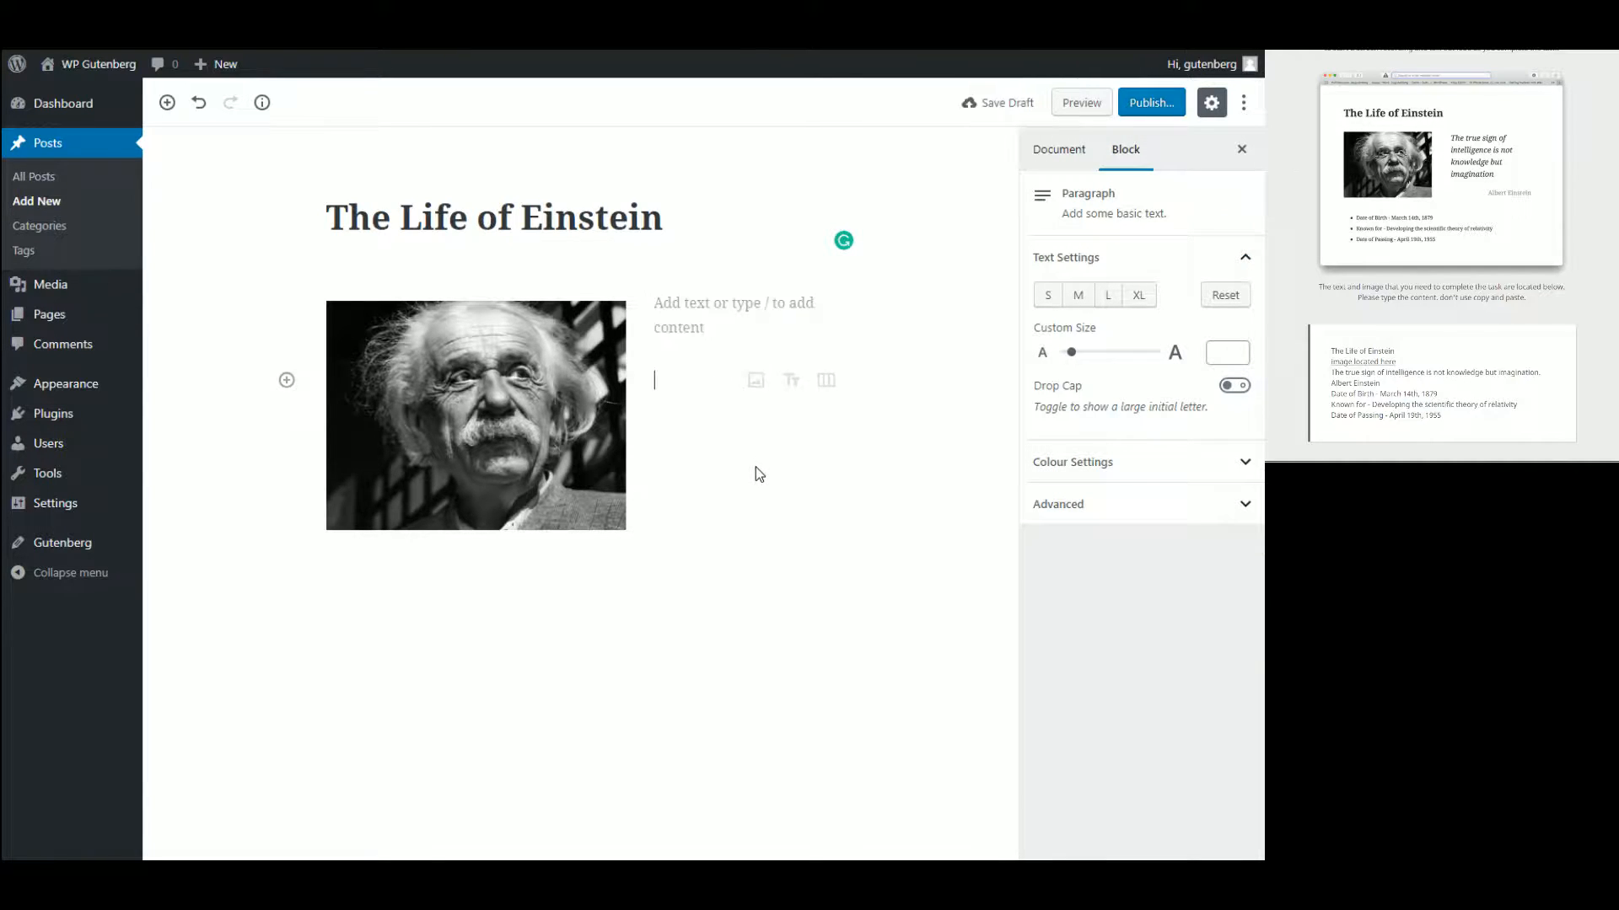
pyautogui.write('Th')
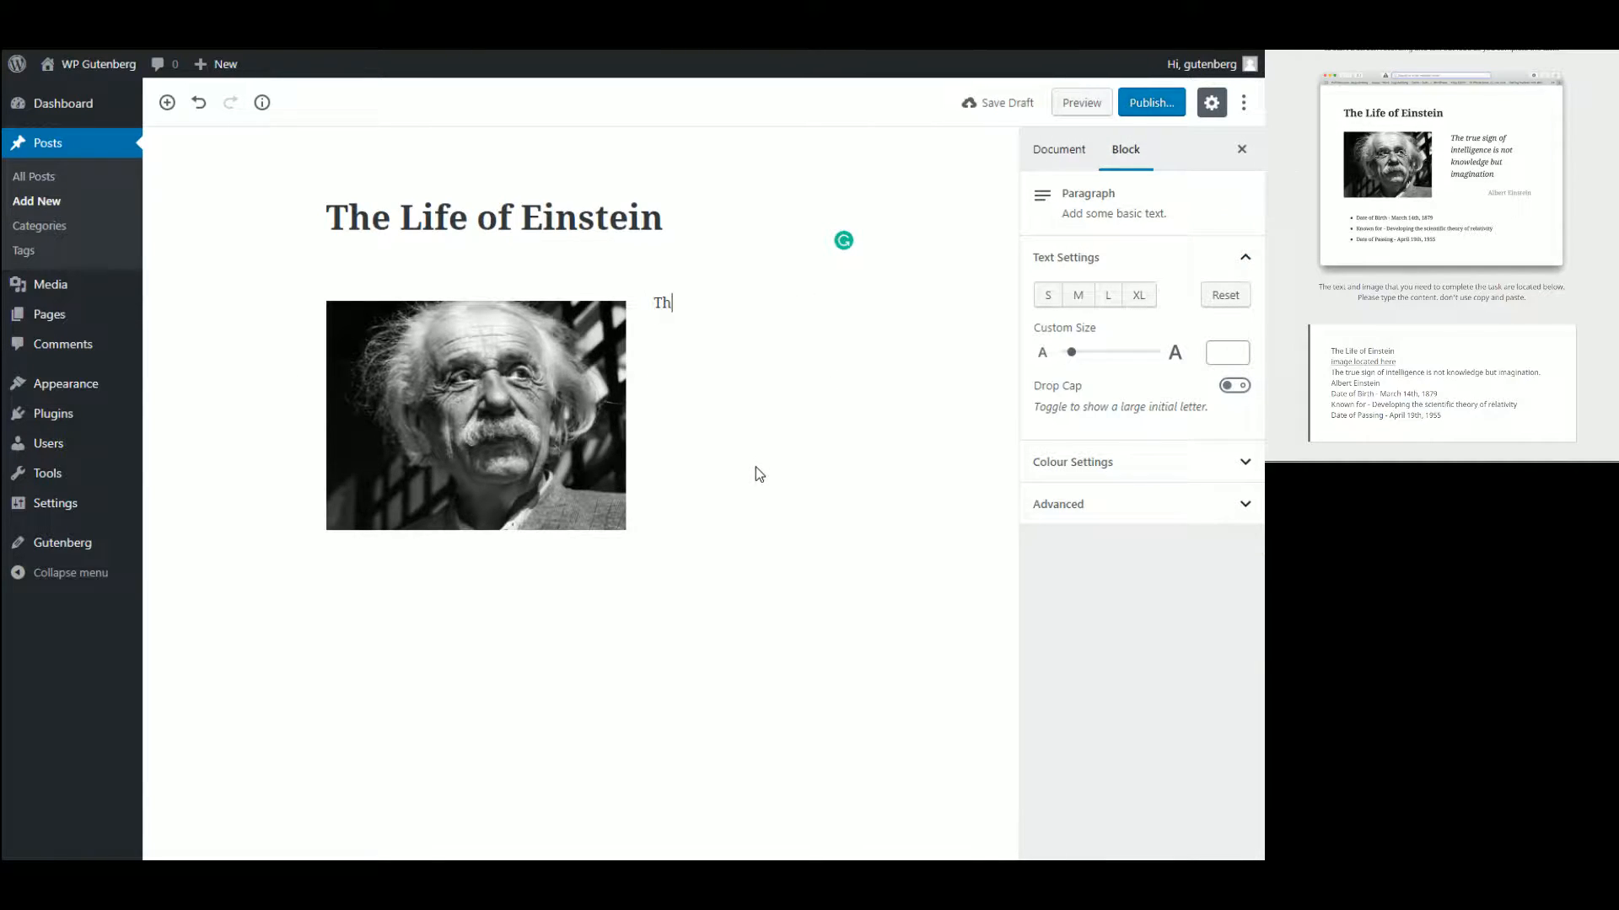
pyautogui.write('e true sign of intelligen')
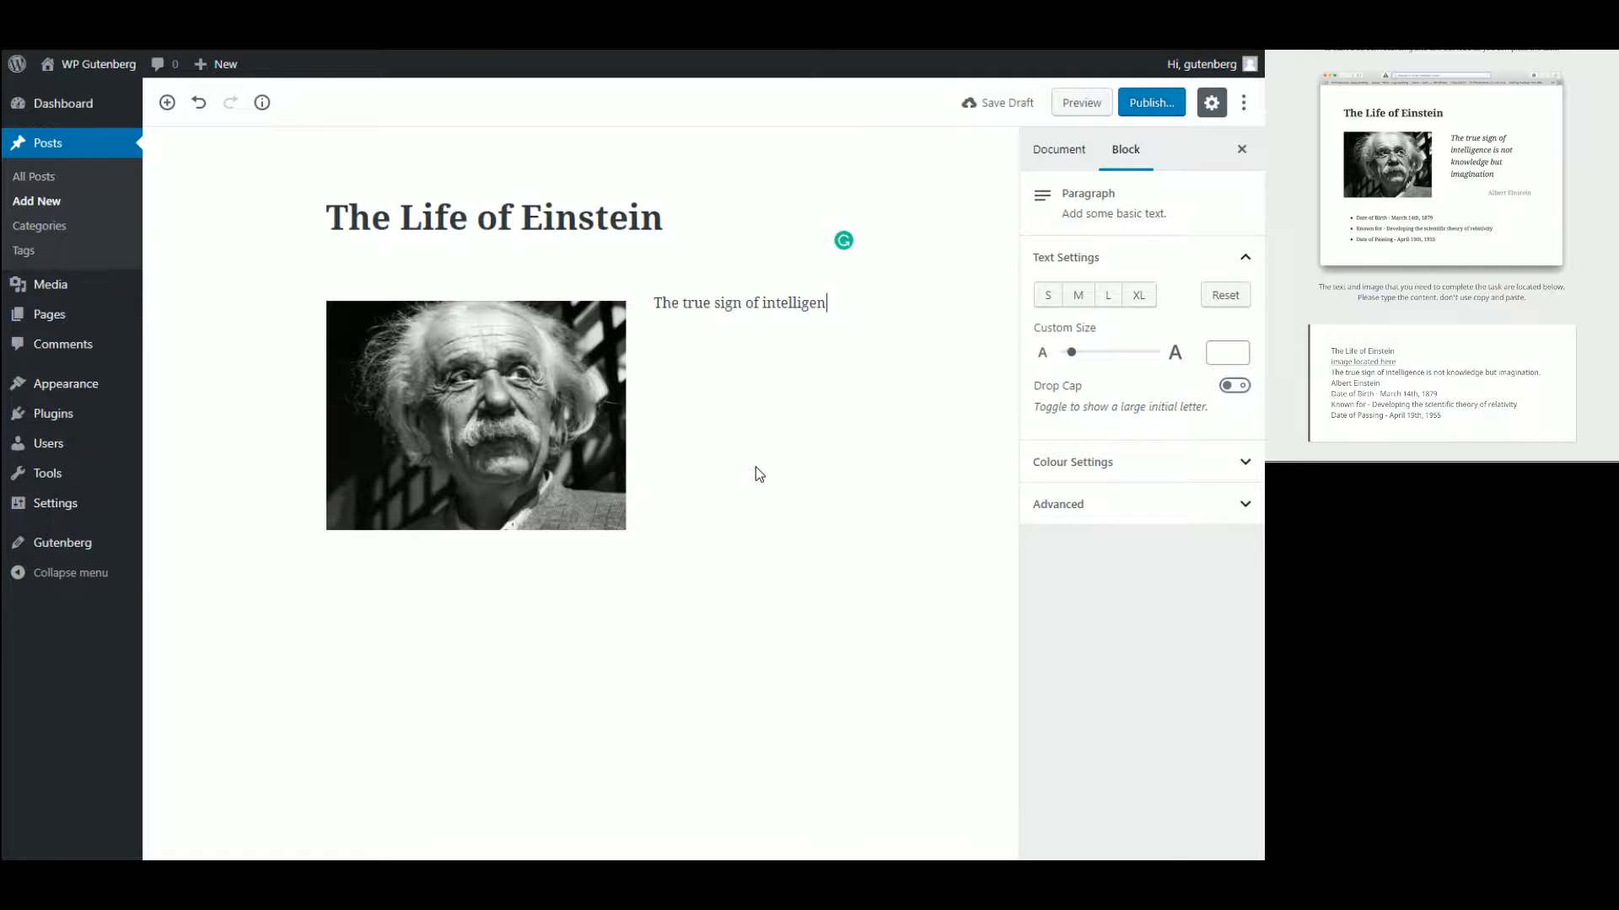
pyautogui.write('ce is not knowle')
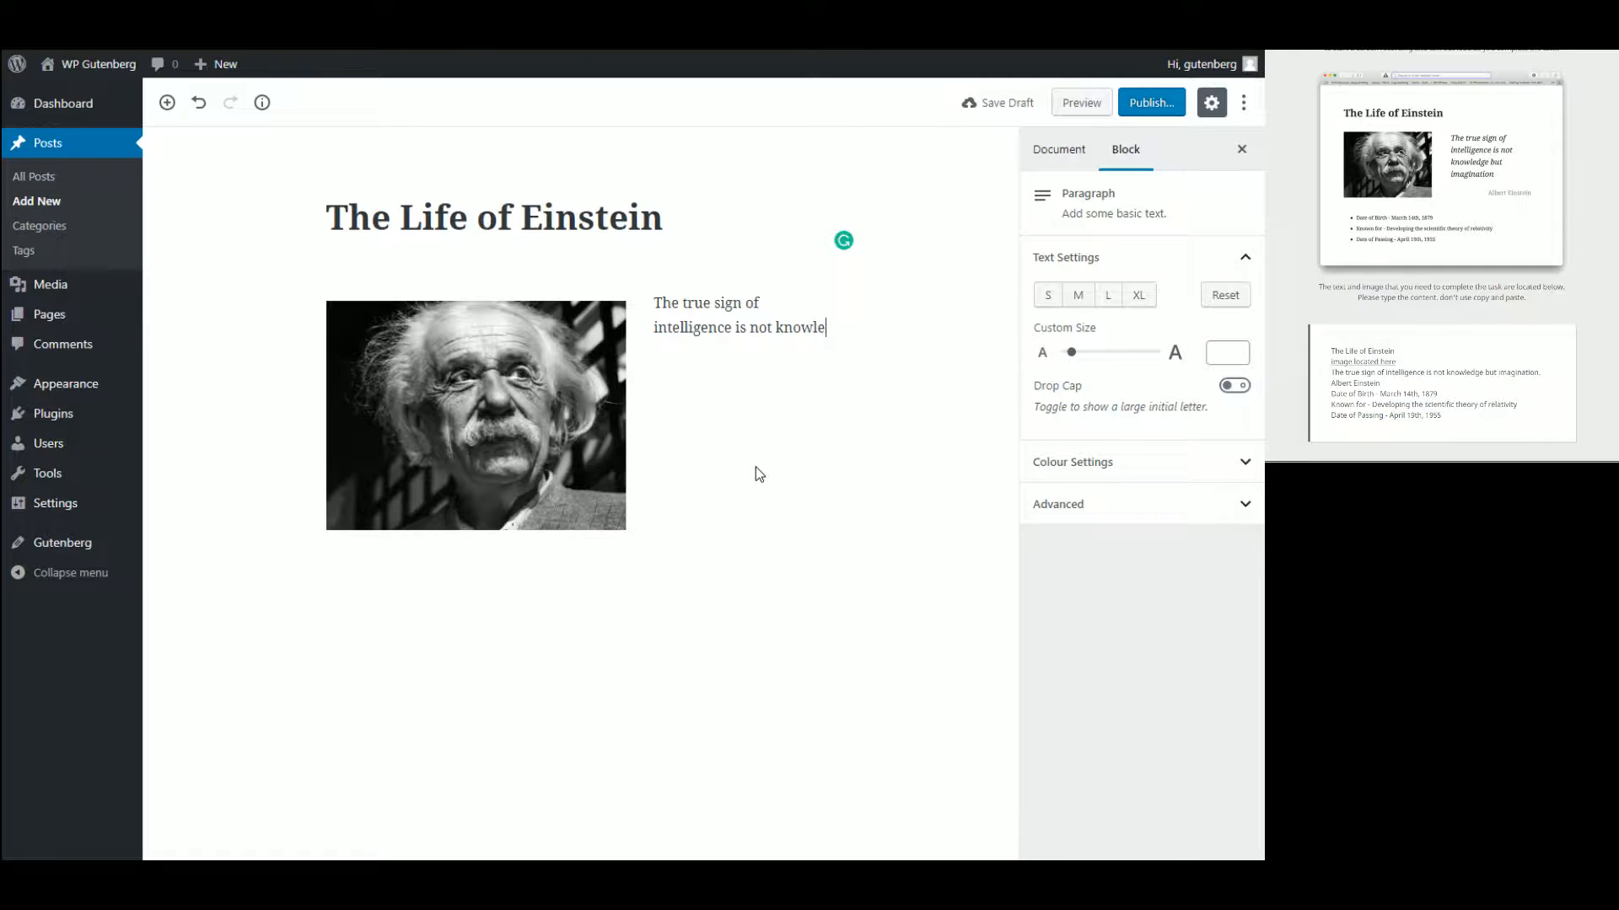
pyautogui.write('dge but imagination')
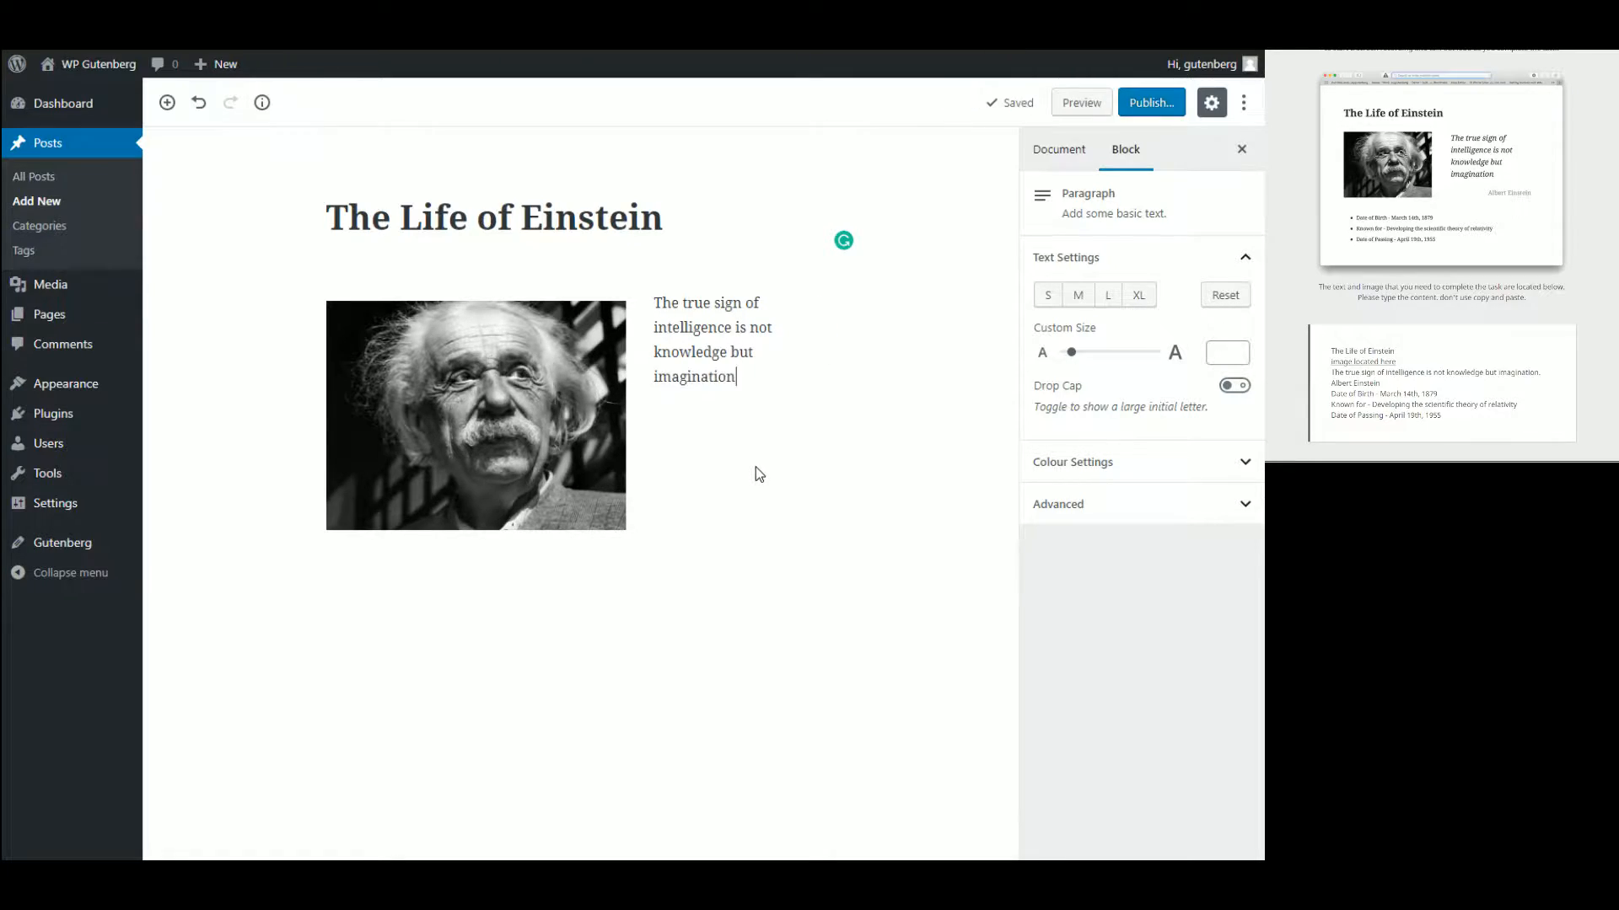
# - Italicise the whole quote beside the image and set its custom font size to 22
pyautogui.hotkey('ctrl', 'a')
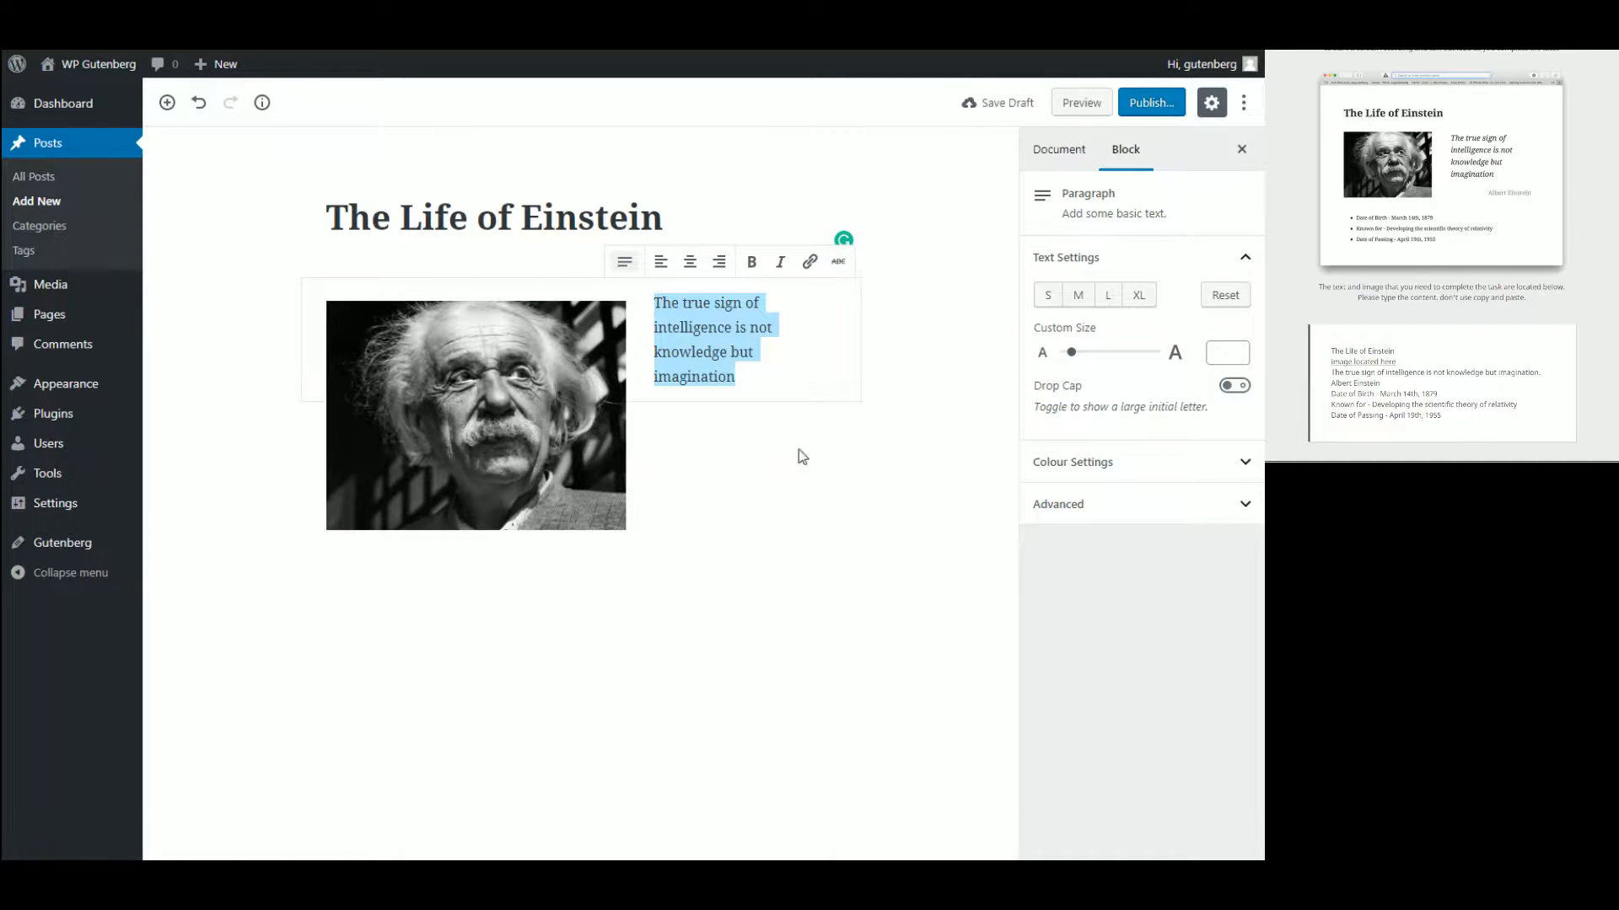
pyautogui.click(780, 262)
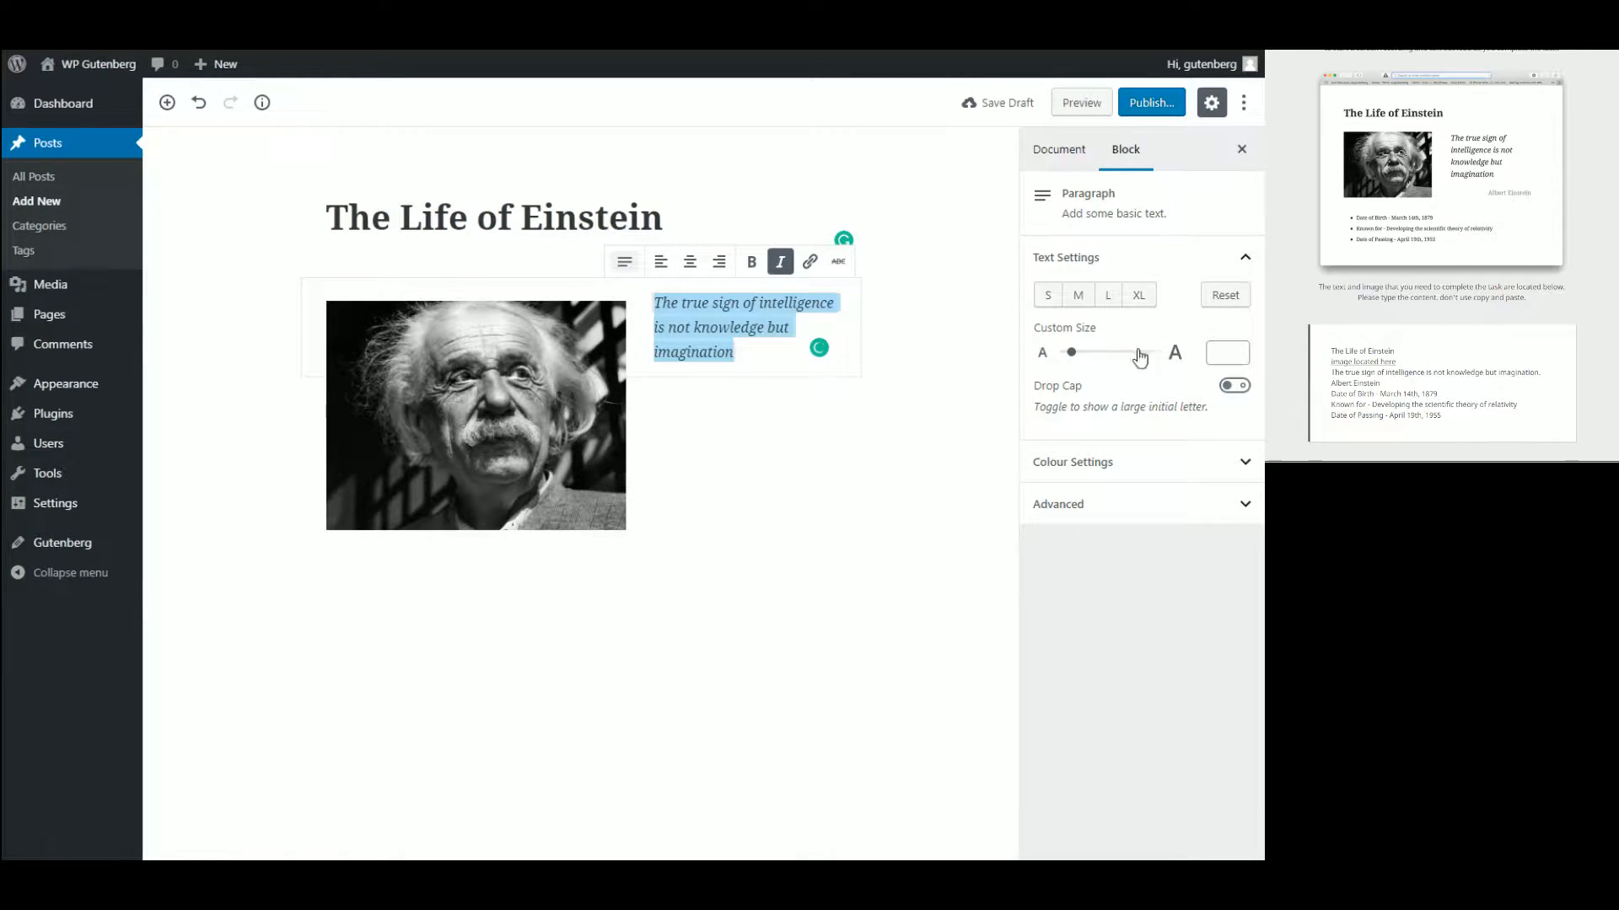
pyautogui.click(1224, 353)
pyautogui.write('12')
pyautogui.click(1240, 348)
pyautogui.click(903, 543)
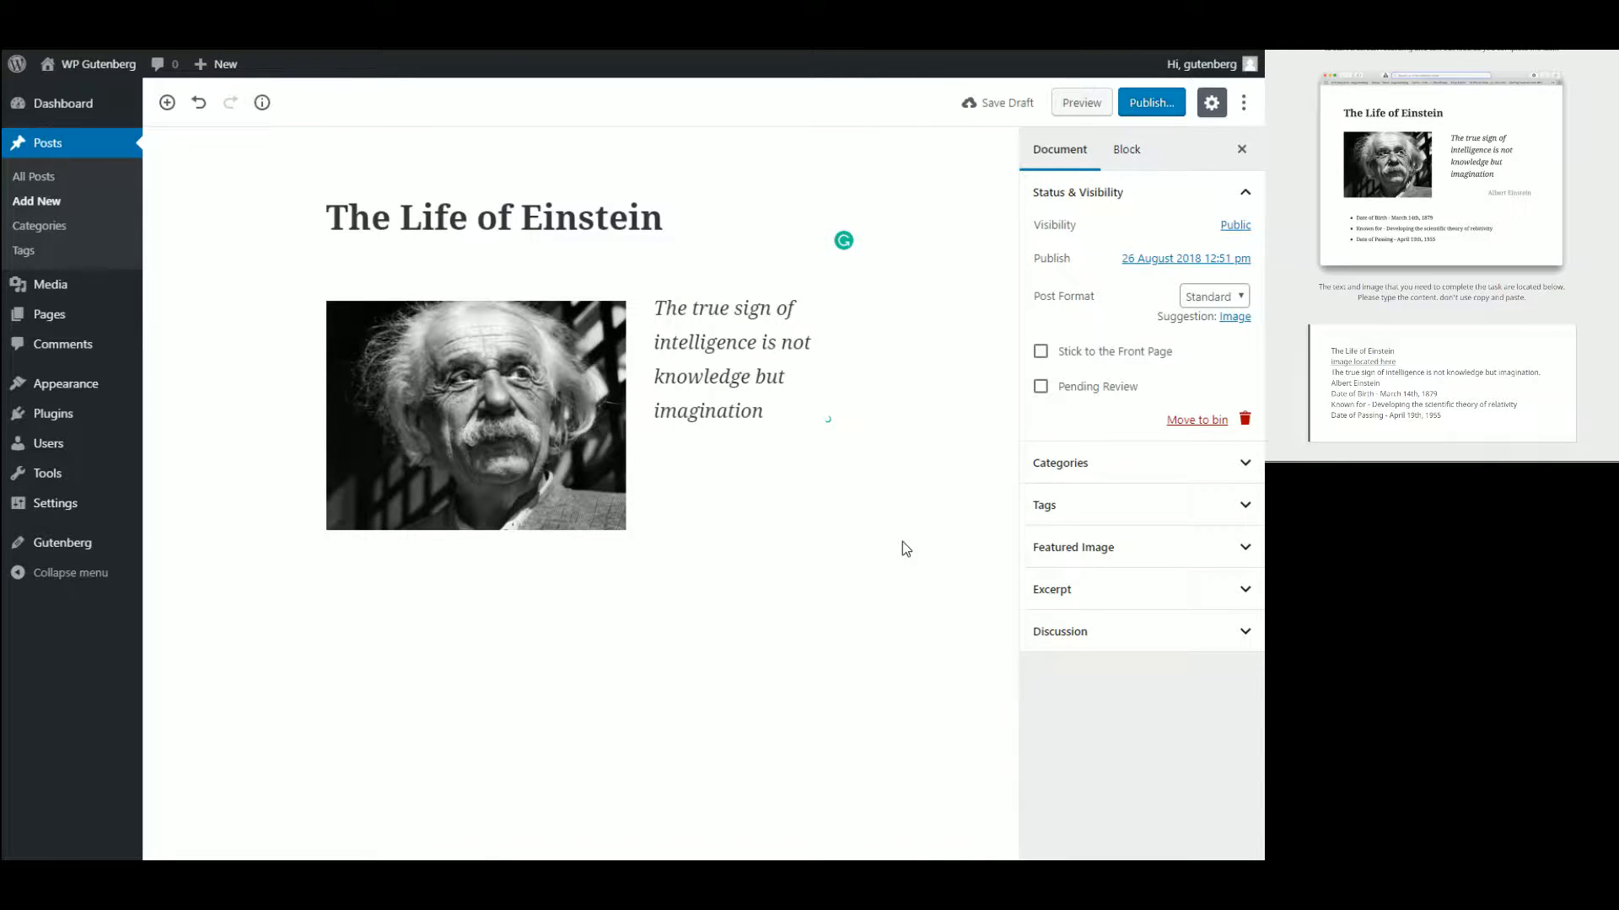
pyautogui.tripleClick(733, 378)
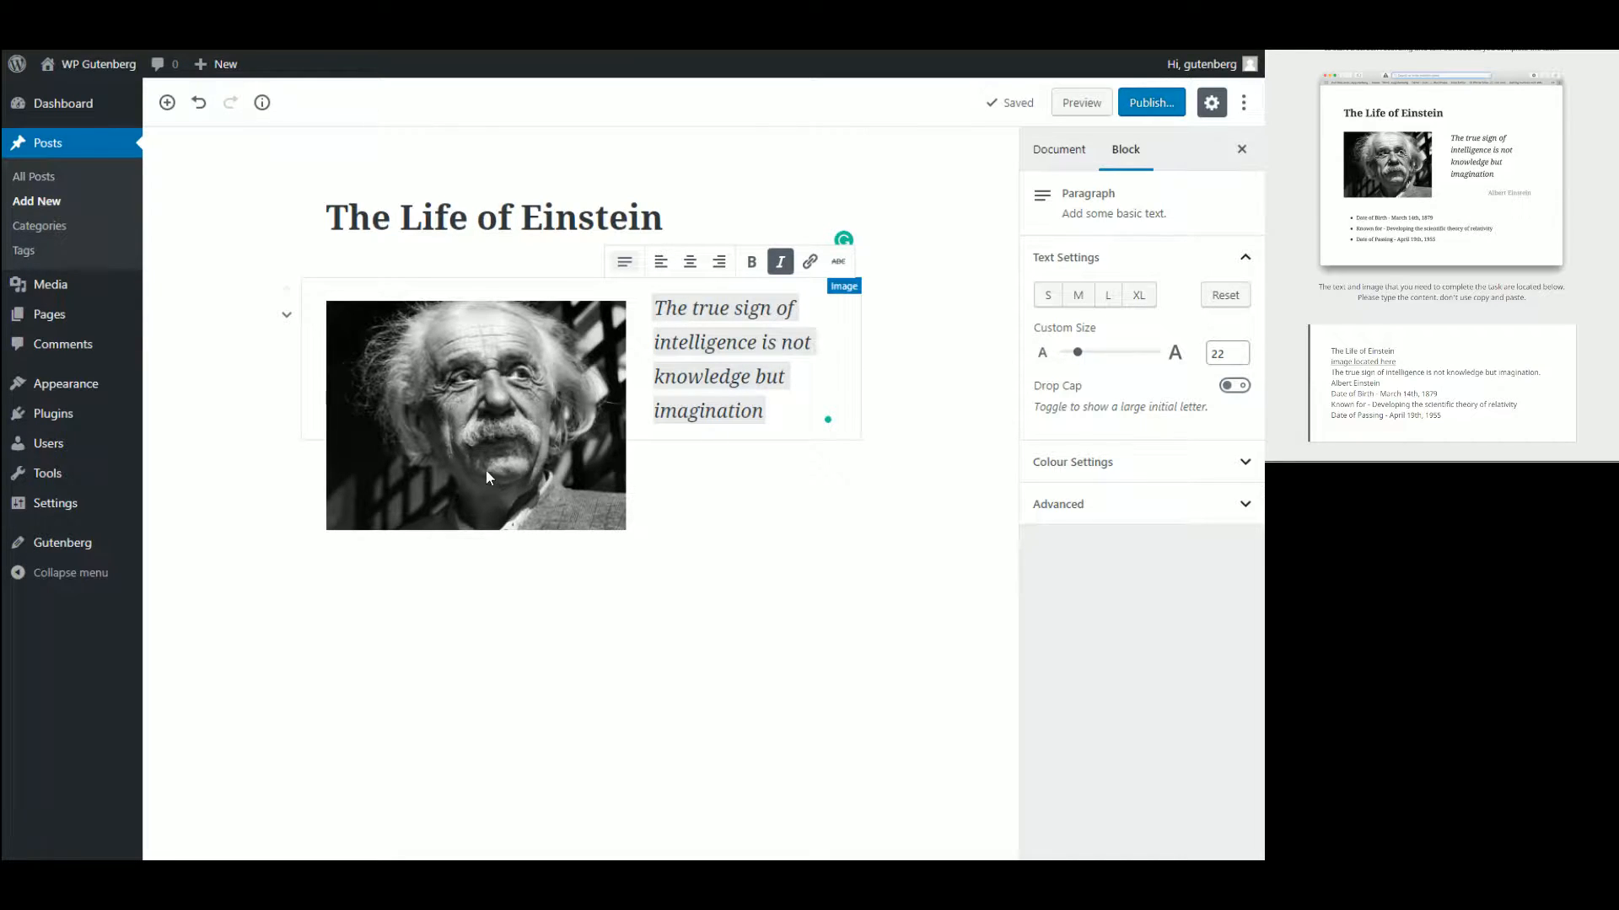
pyautogui.keyDown('shift'); pyautogui.click(406, 388); pyautogui.keyUp('shift')
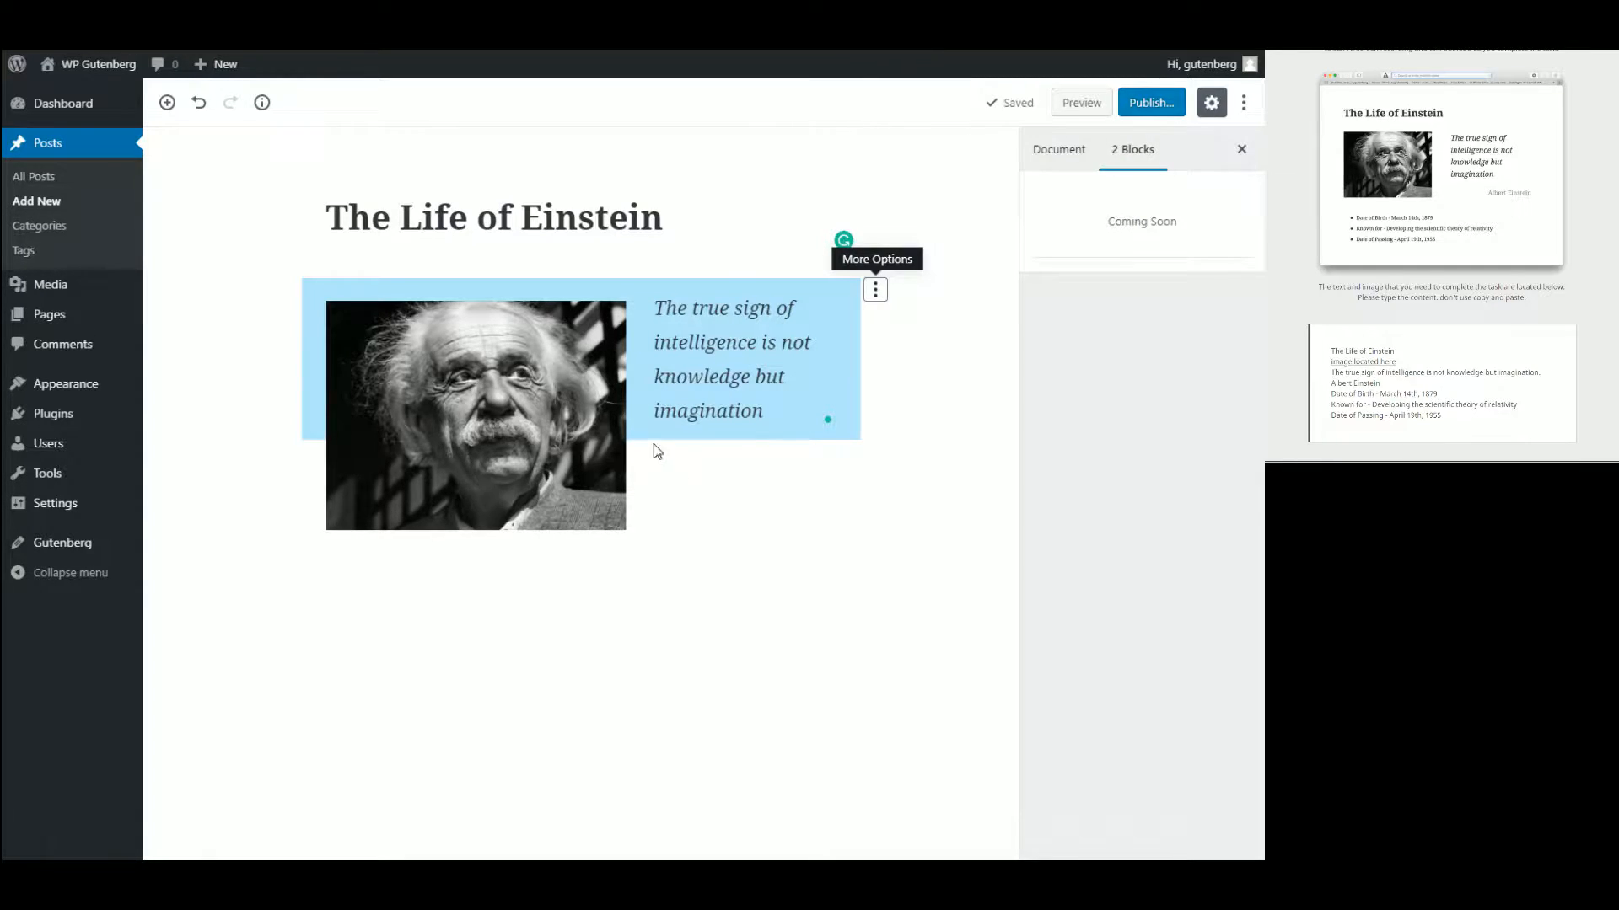
pyautogui.click(552, 445)
pyautogui.click(858, 515)
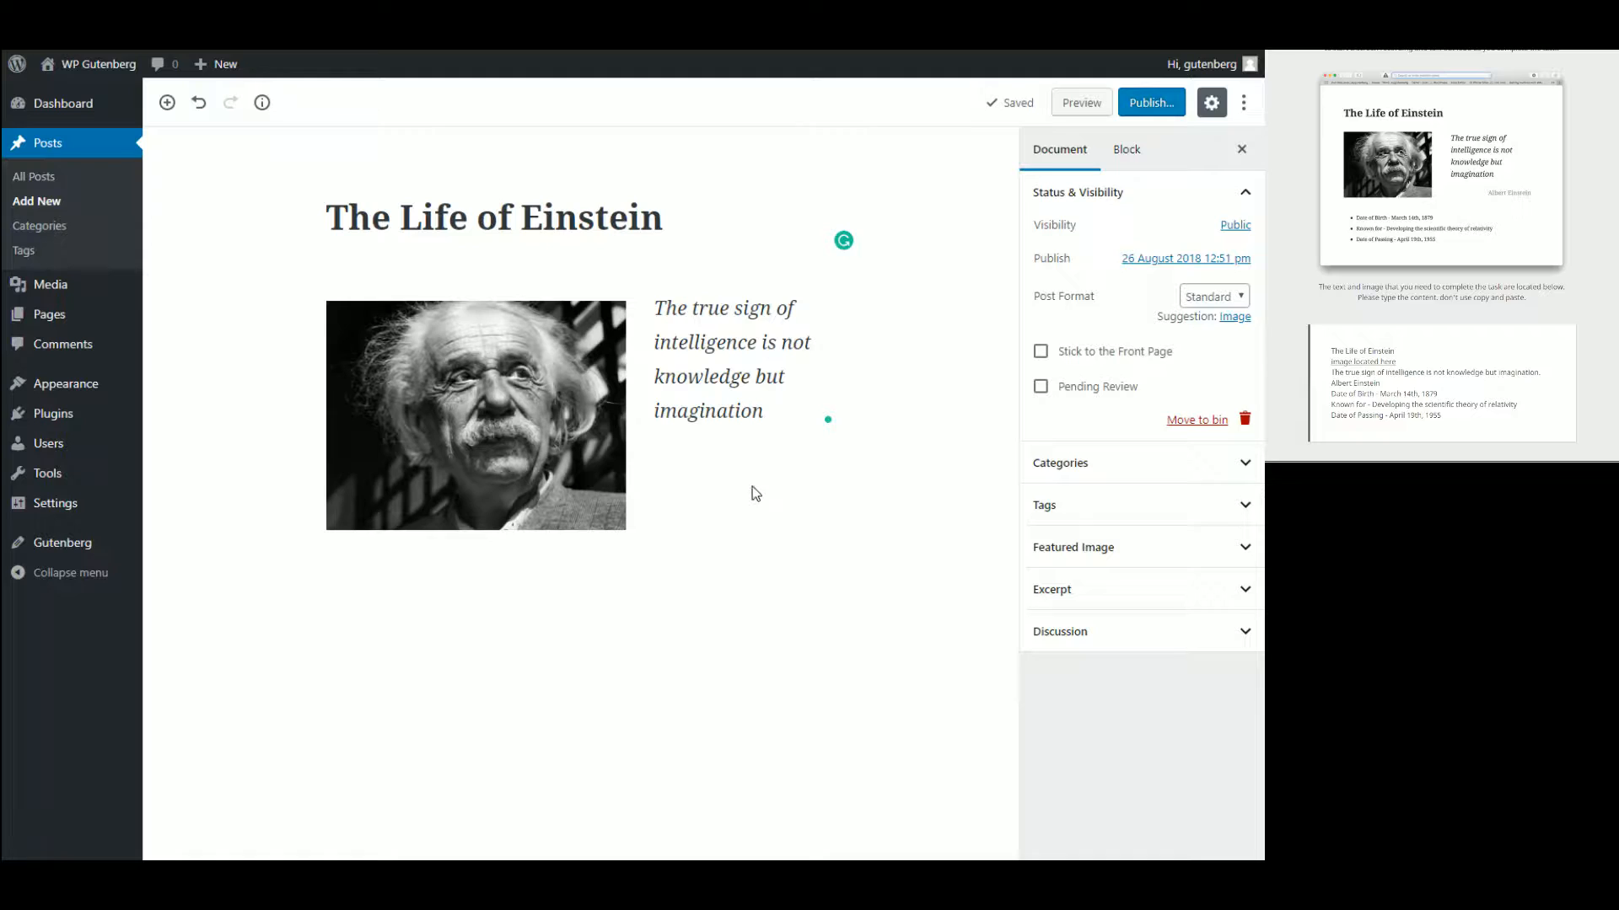
# - Insert an empty paragraph block between the post title and the image
pyautogui.click(787, 414)
pyautogui.click(665, 495)
pyautogui.click(581, 277)
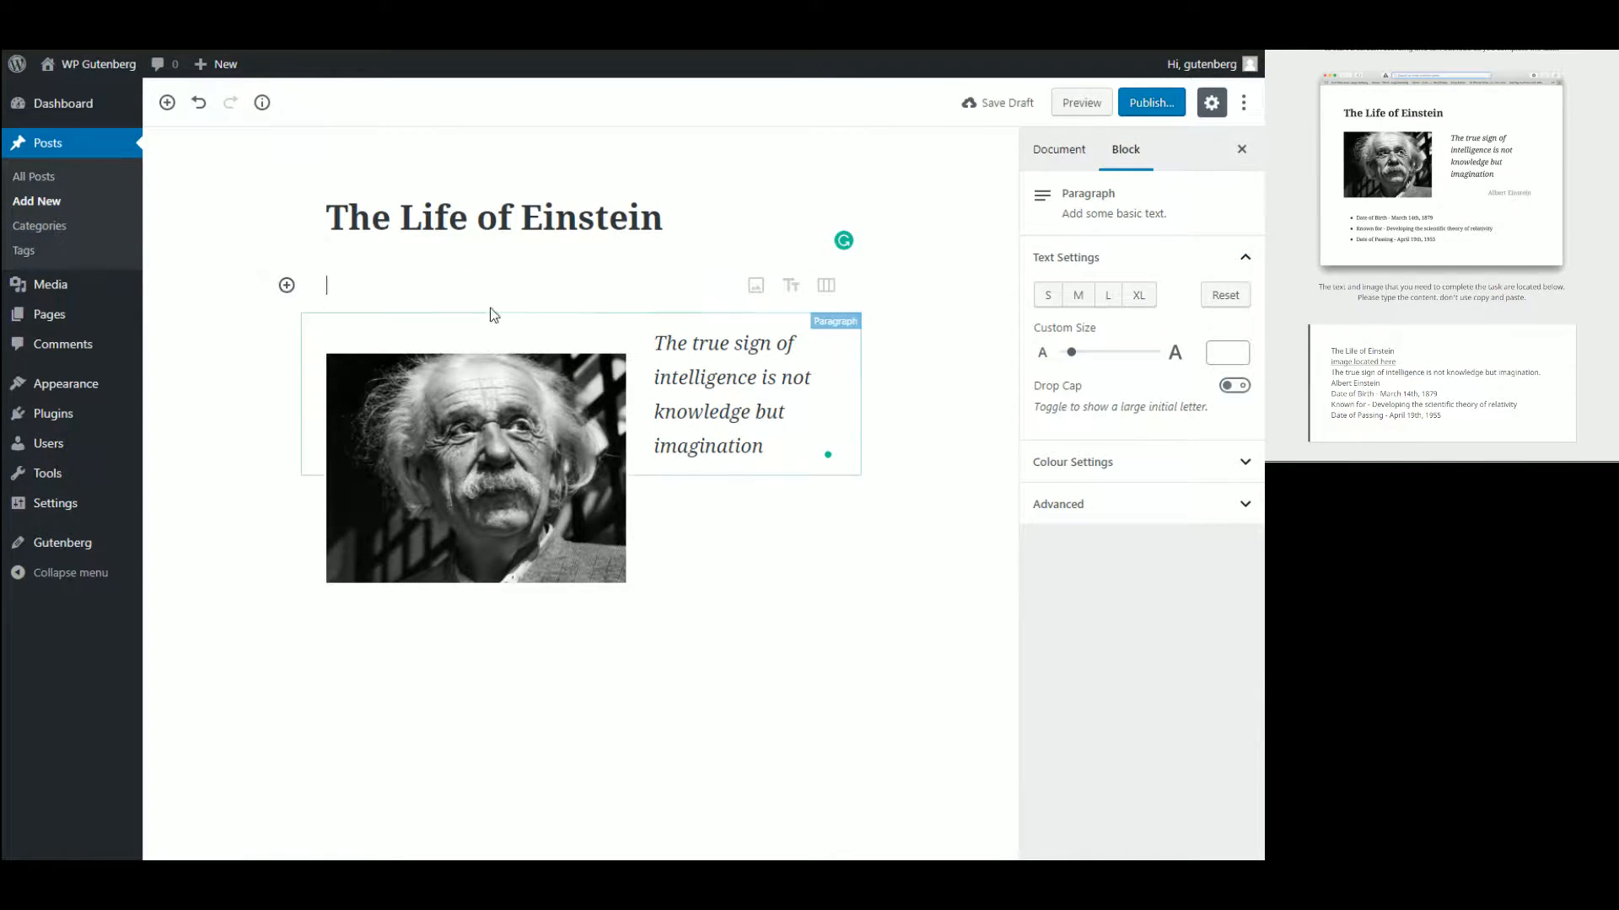
pyautogui.click(792, 286)
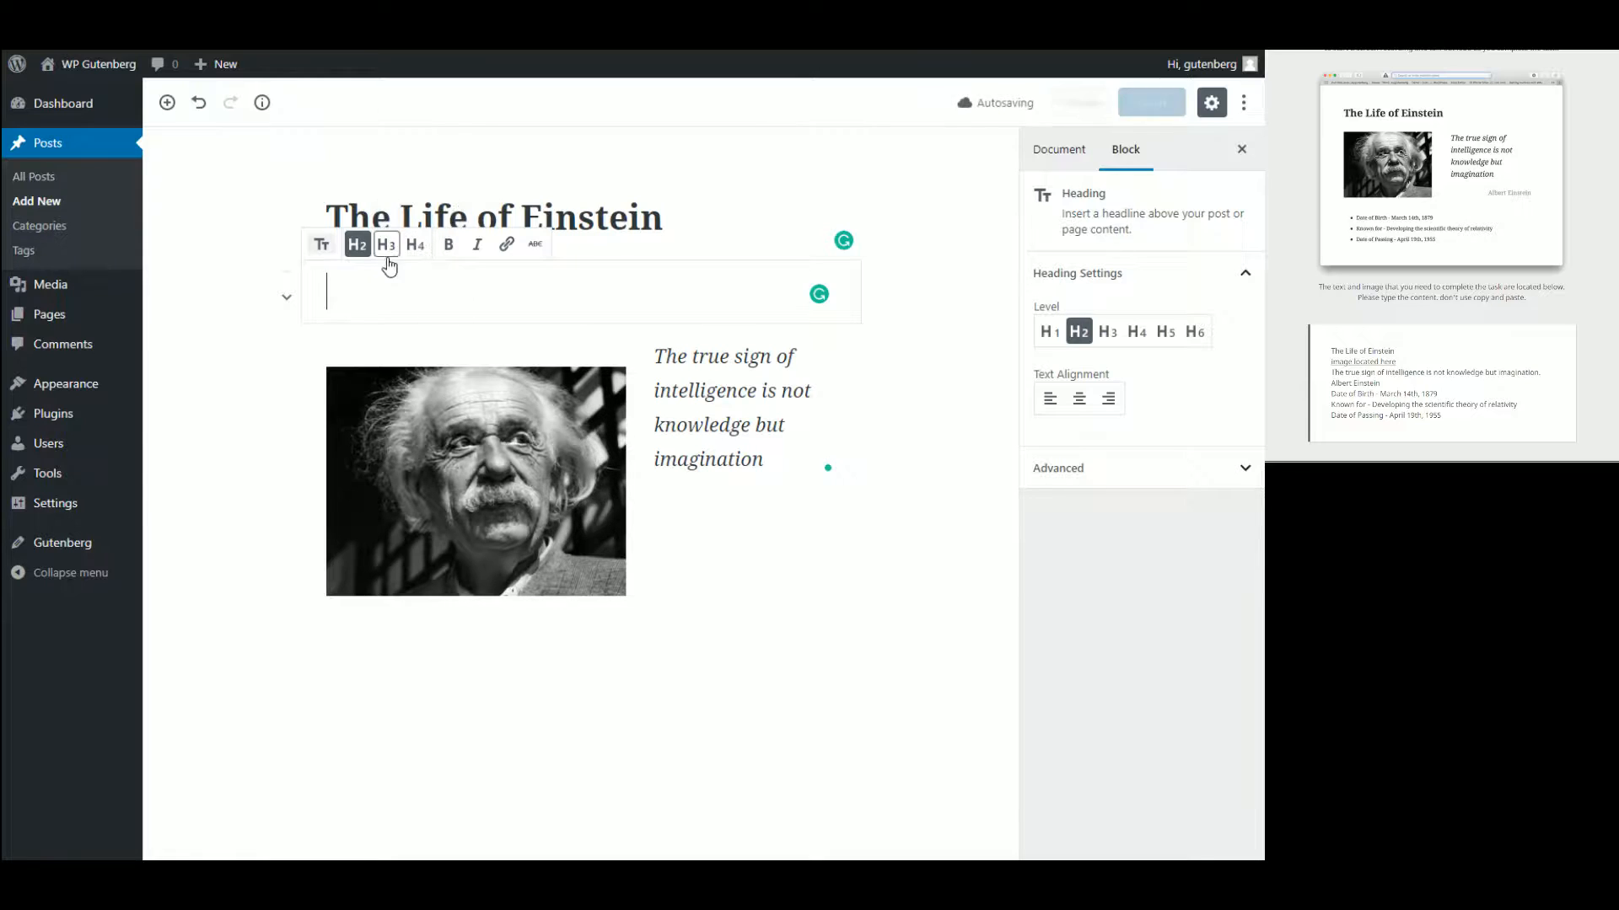
pyautogui.click(296, 317)
pyautogui.click(304, 317)
pyautogui.click(322, 245)
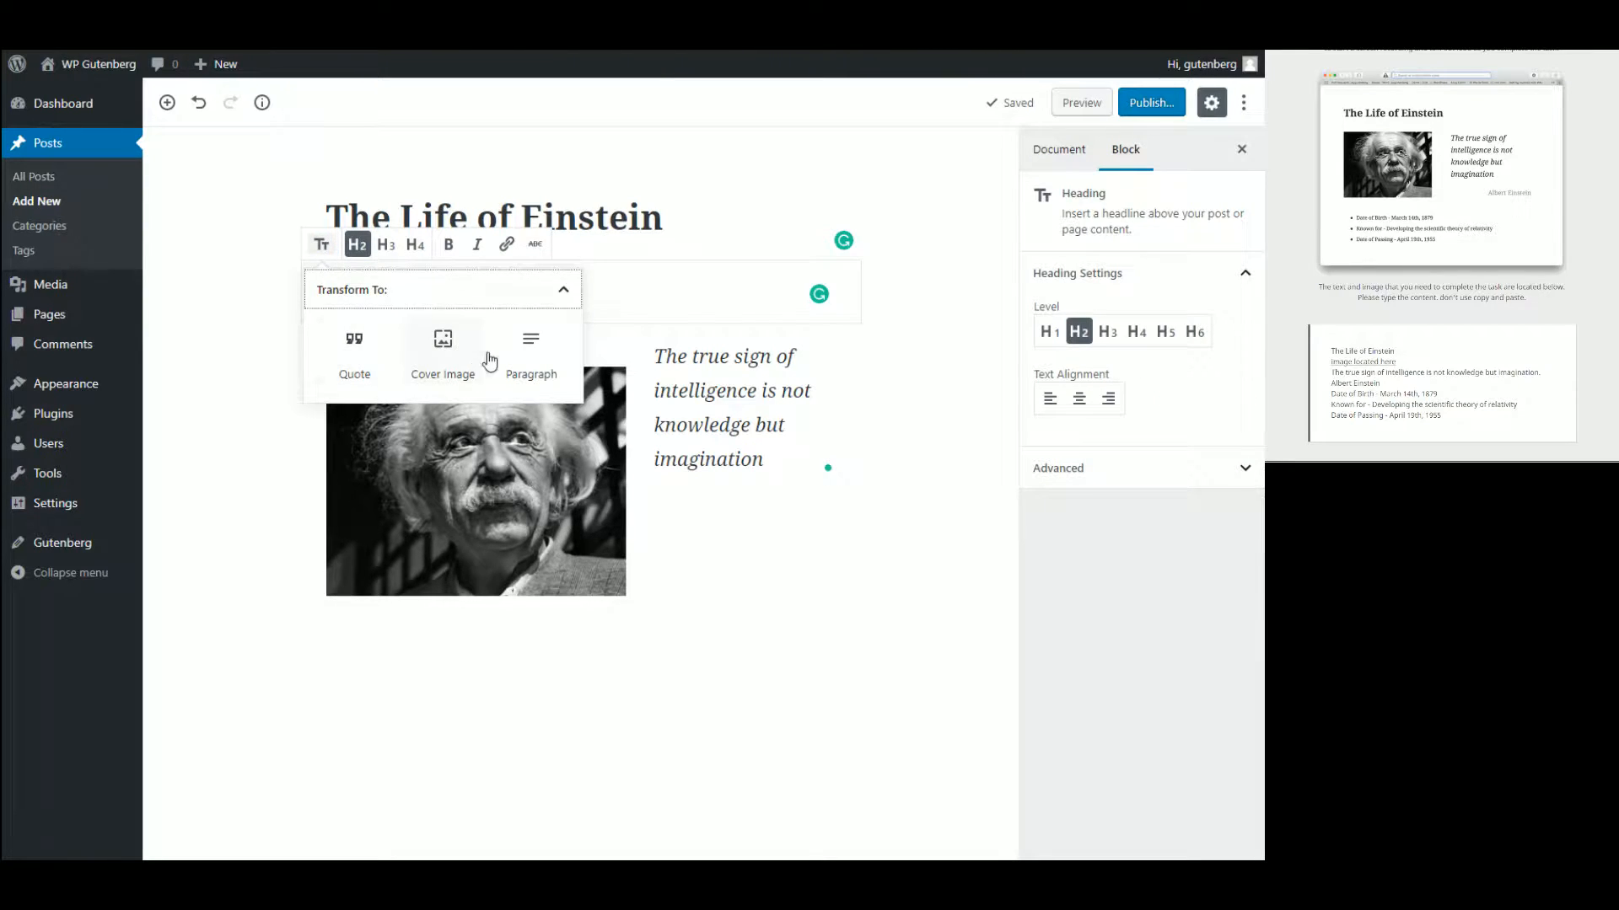
pyautogui.click(533, 358)
pyautogui.click(426, 287)
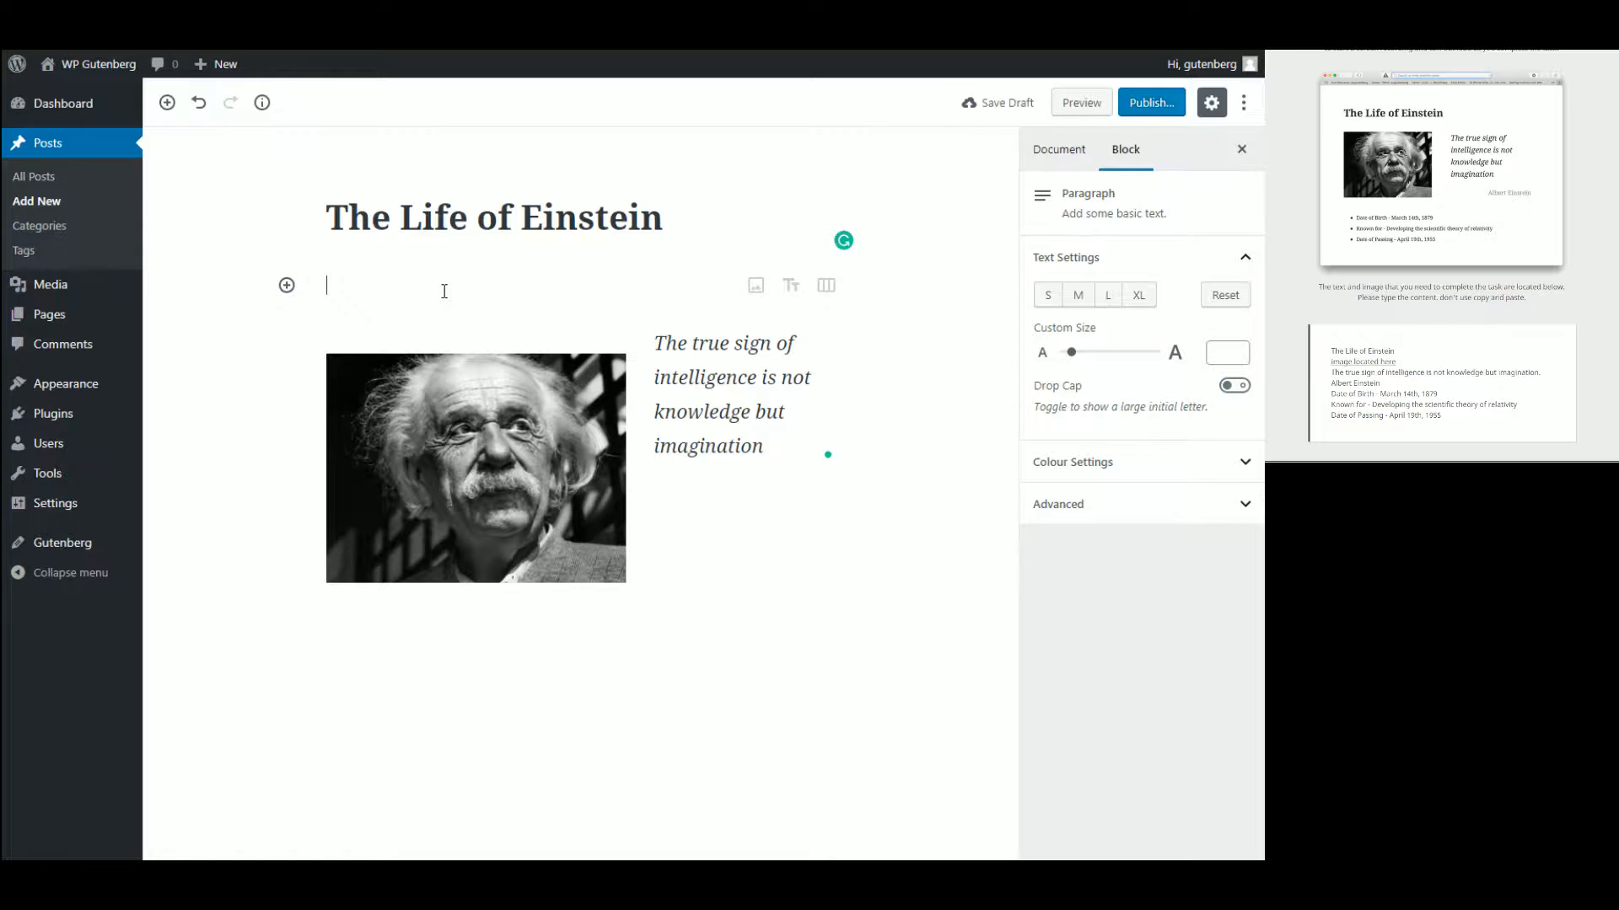
# - Enter "Albert Einstein" in the empty paragraph above the image and align the text right
pyautogui.write('Albert Einstei')
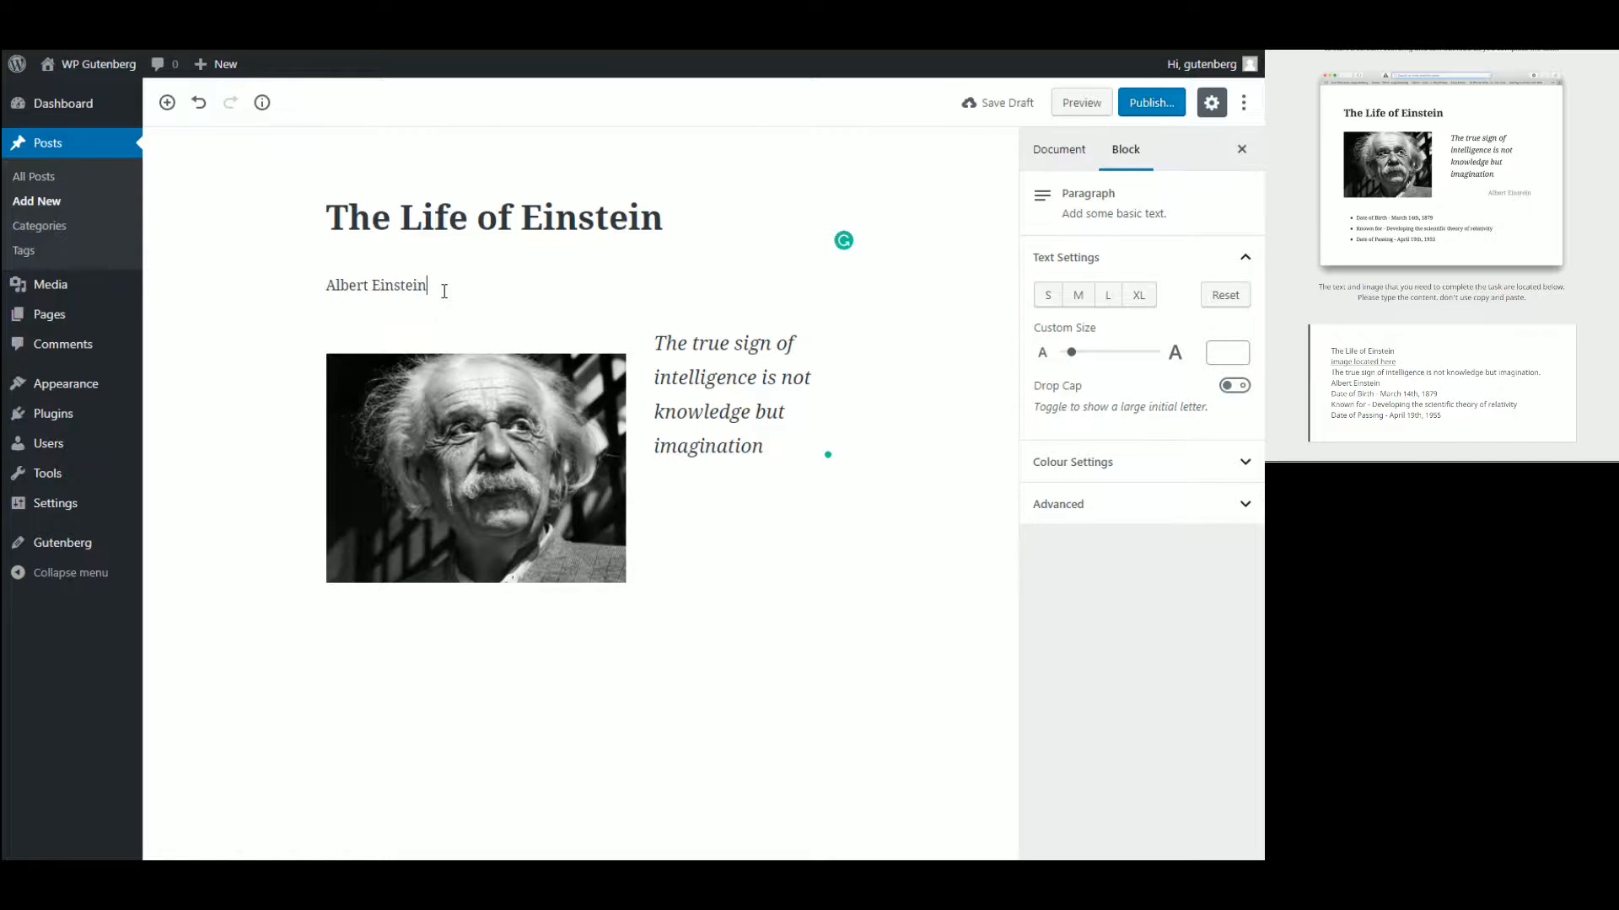
pyautogui.write('n')
pyautogui.hotkey('ctrl', 'a')
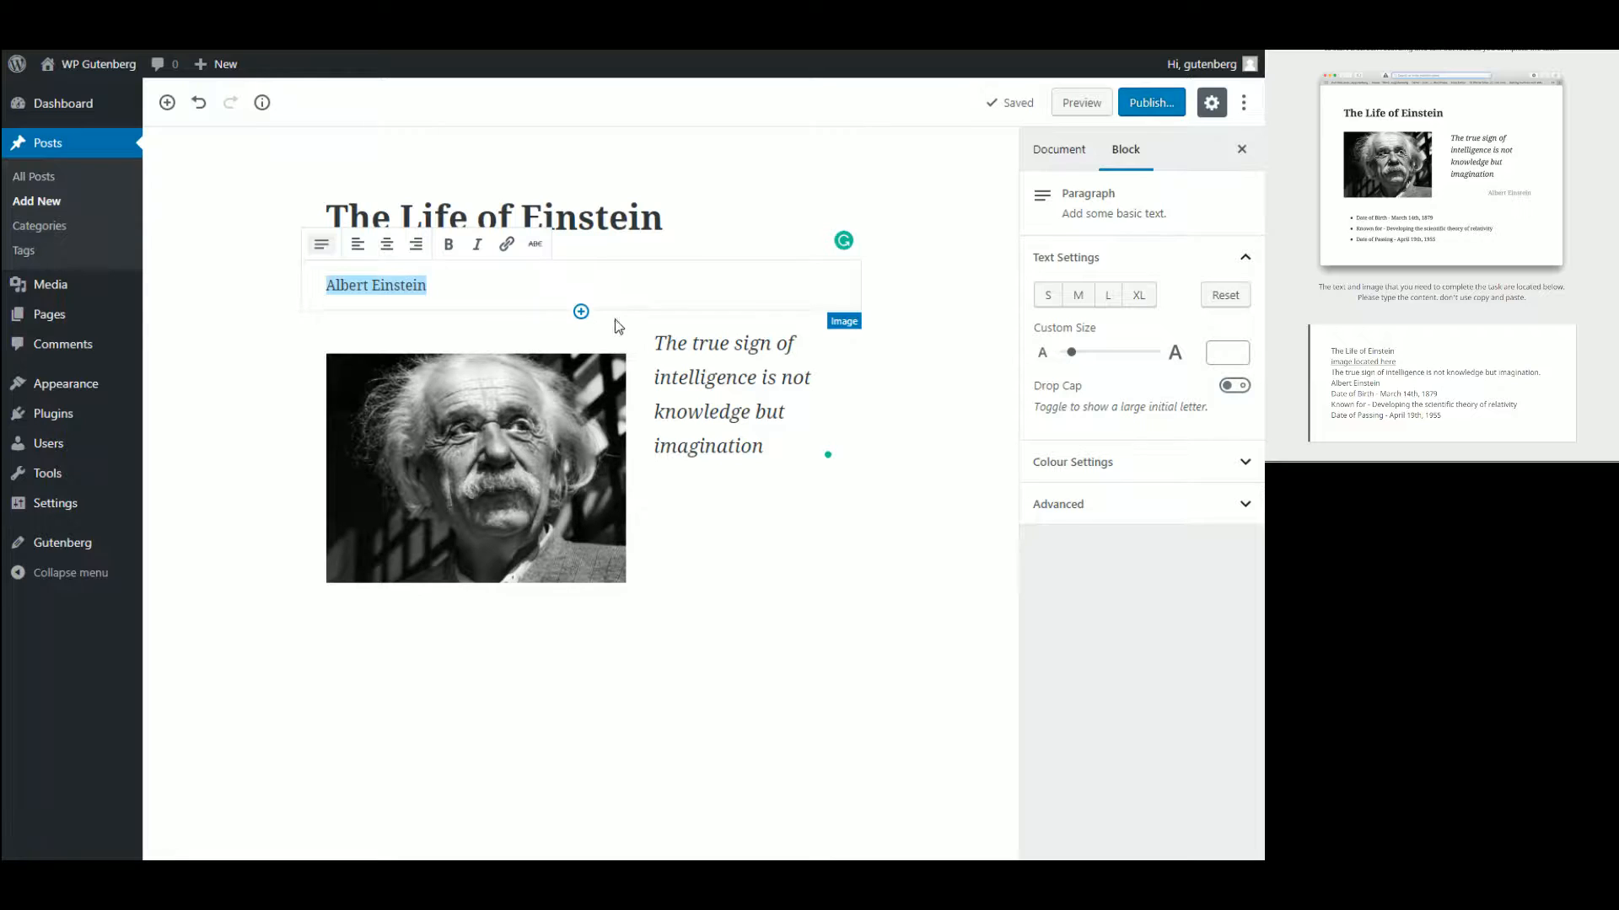
pyautogui.click(416, 245)
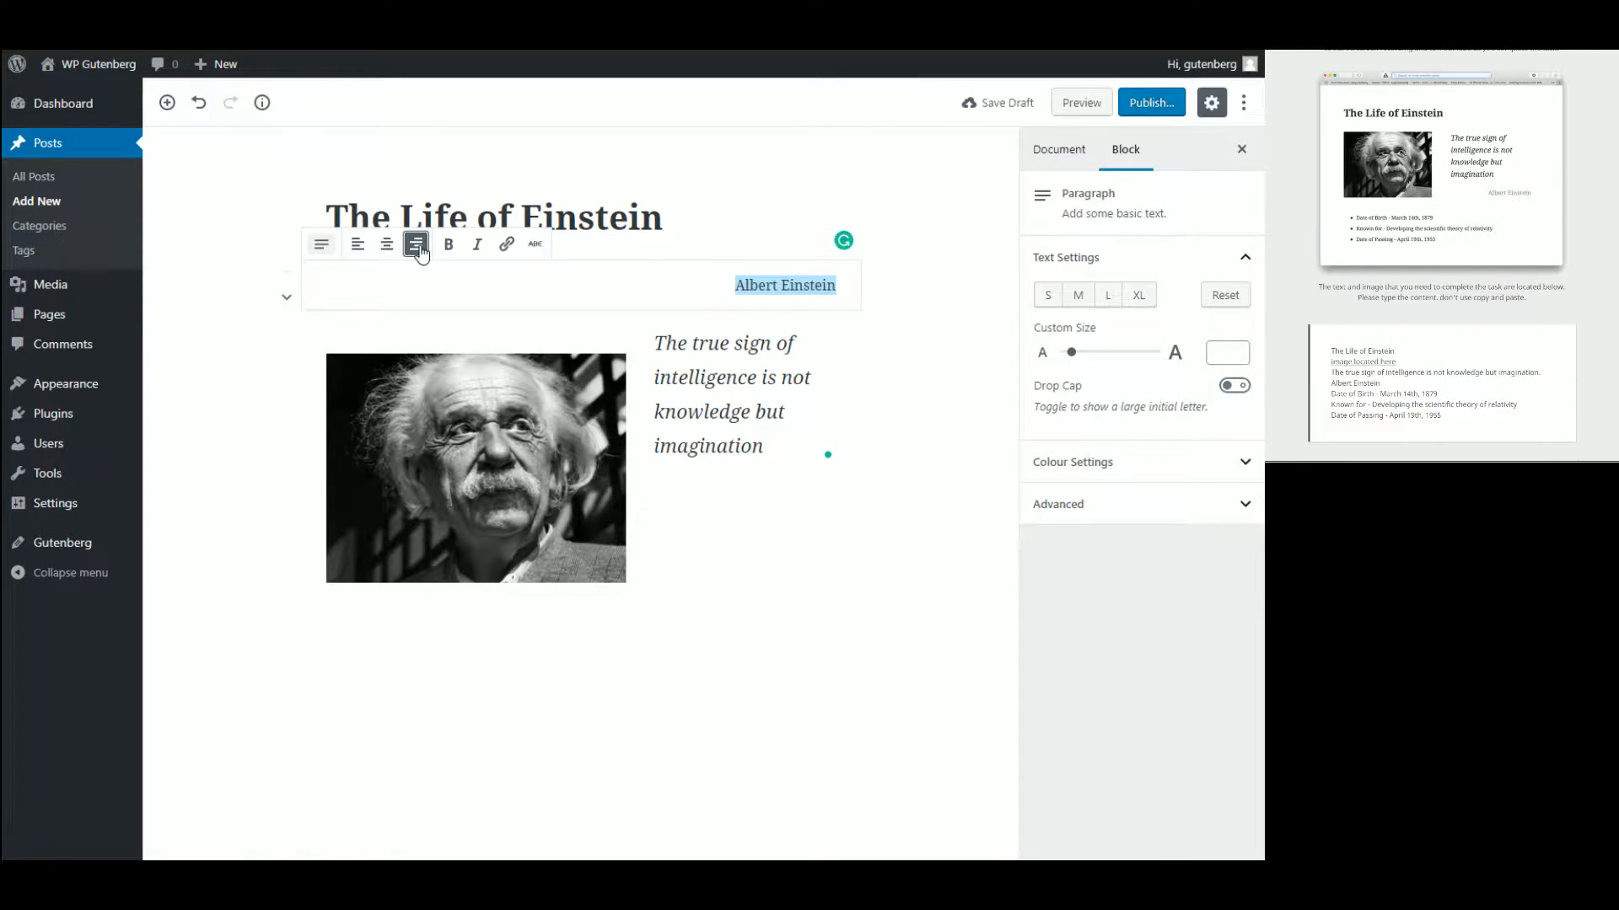
# - Move the "Albert Einstein" paragraph down so that it sits directly below the quote
pyautogui.click(287, 297)
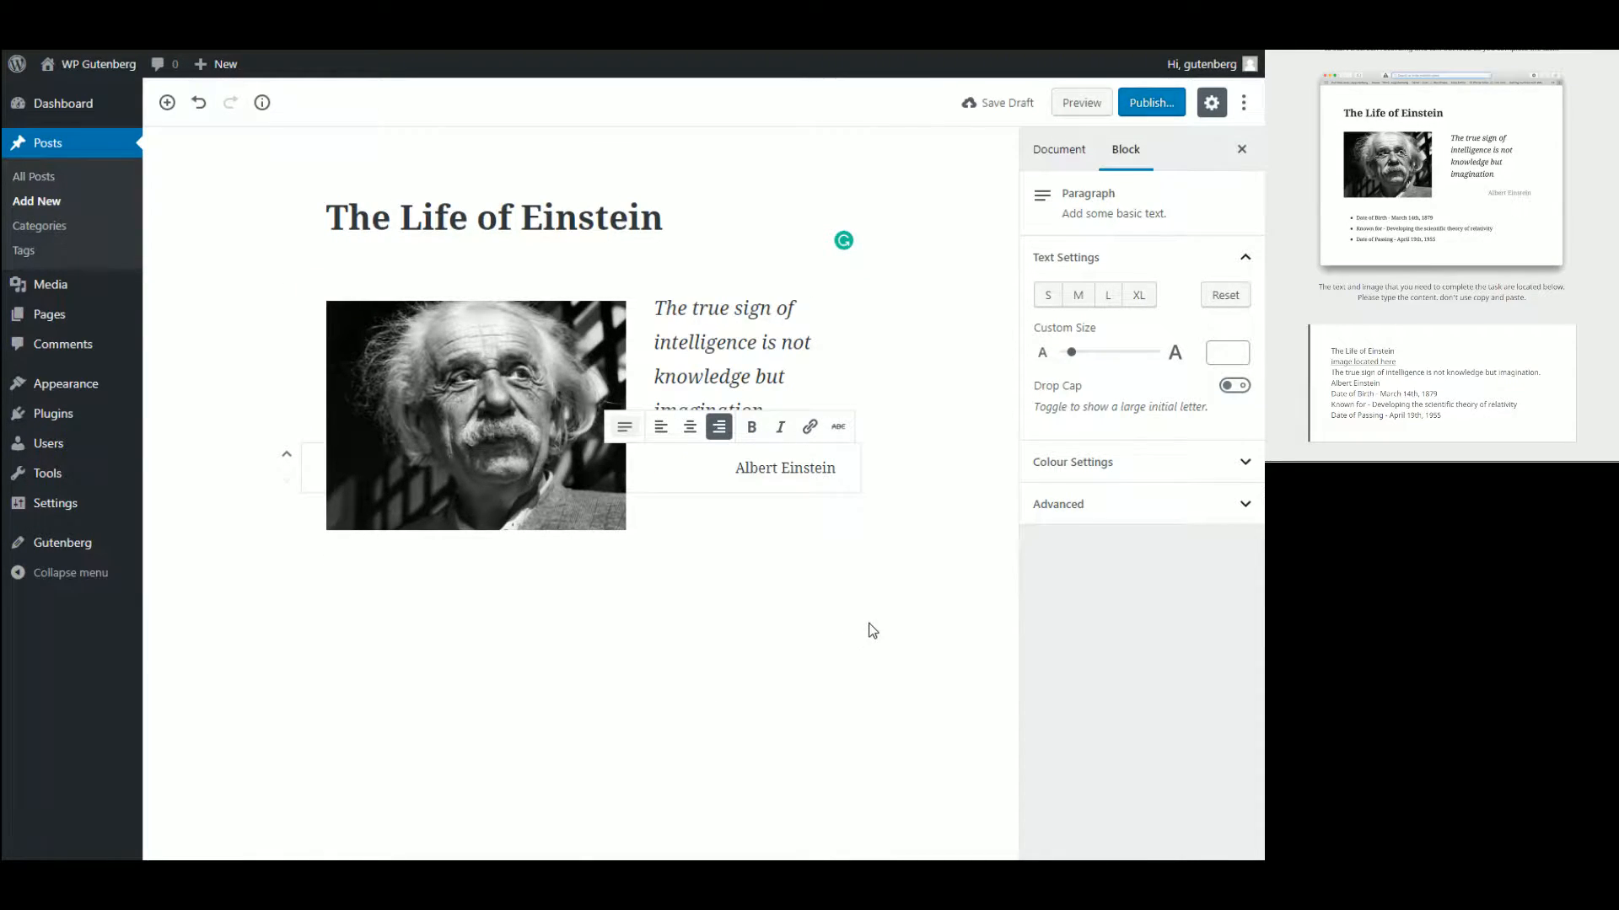
pyautogui.click(728, 470)
pyautogui.click(808, 563)
pyautogui.click(925, 583)
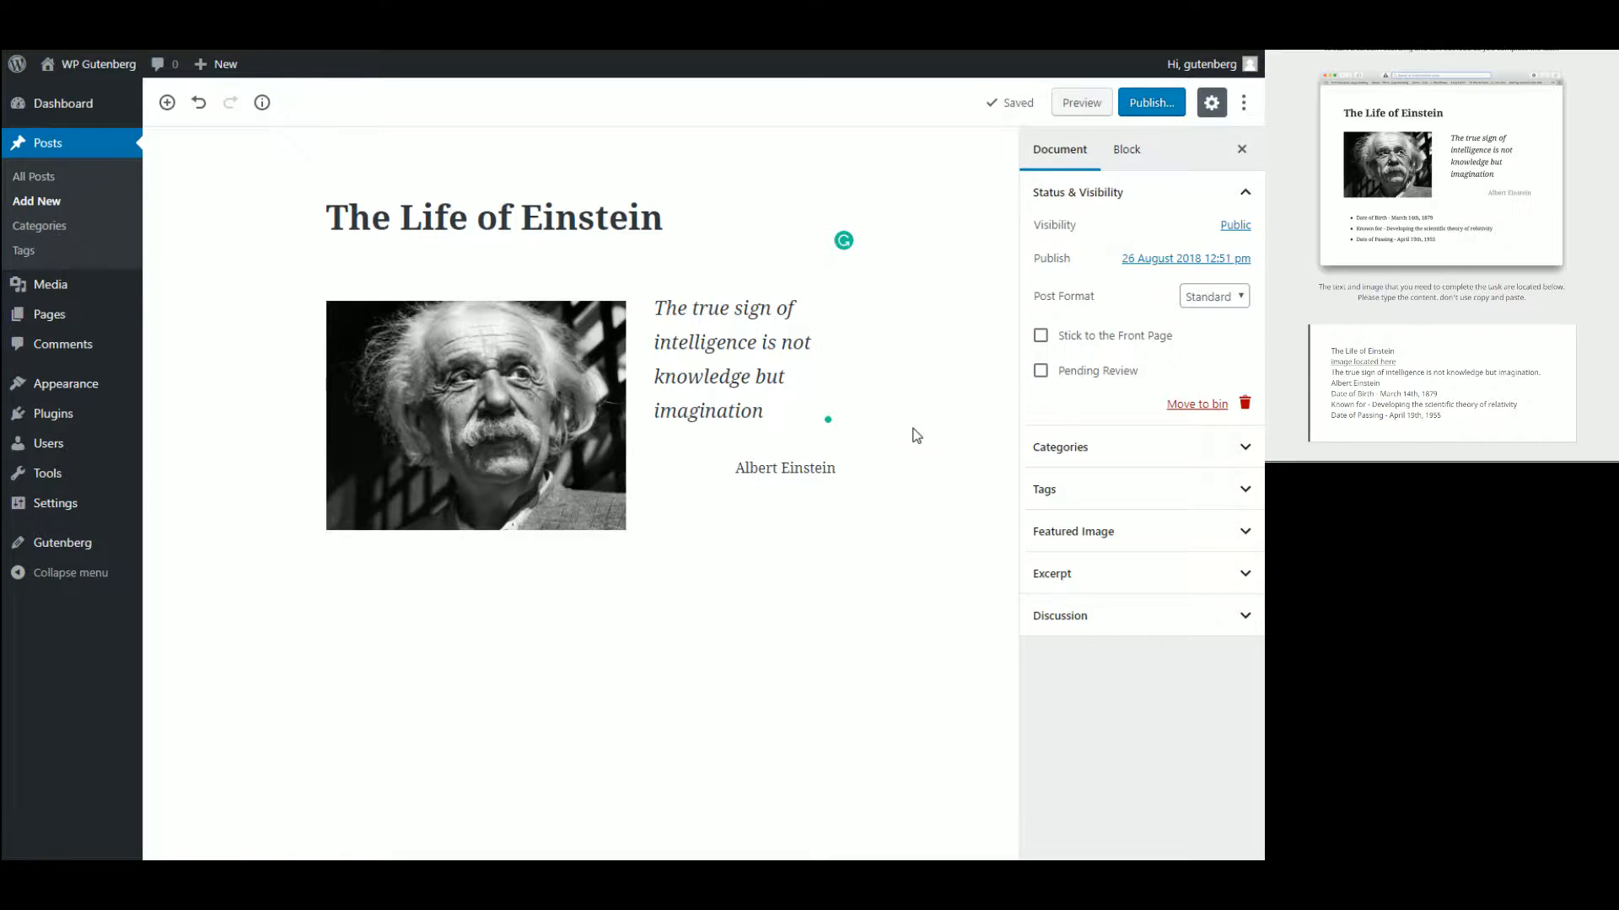
# - Try to split an empty paragraph off before the "Albert Einstein" text, and undo the change
pyautogui.click(762, 460)
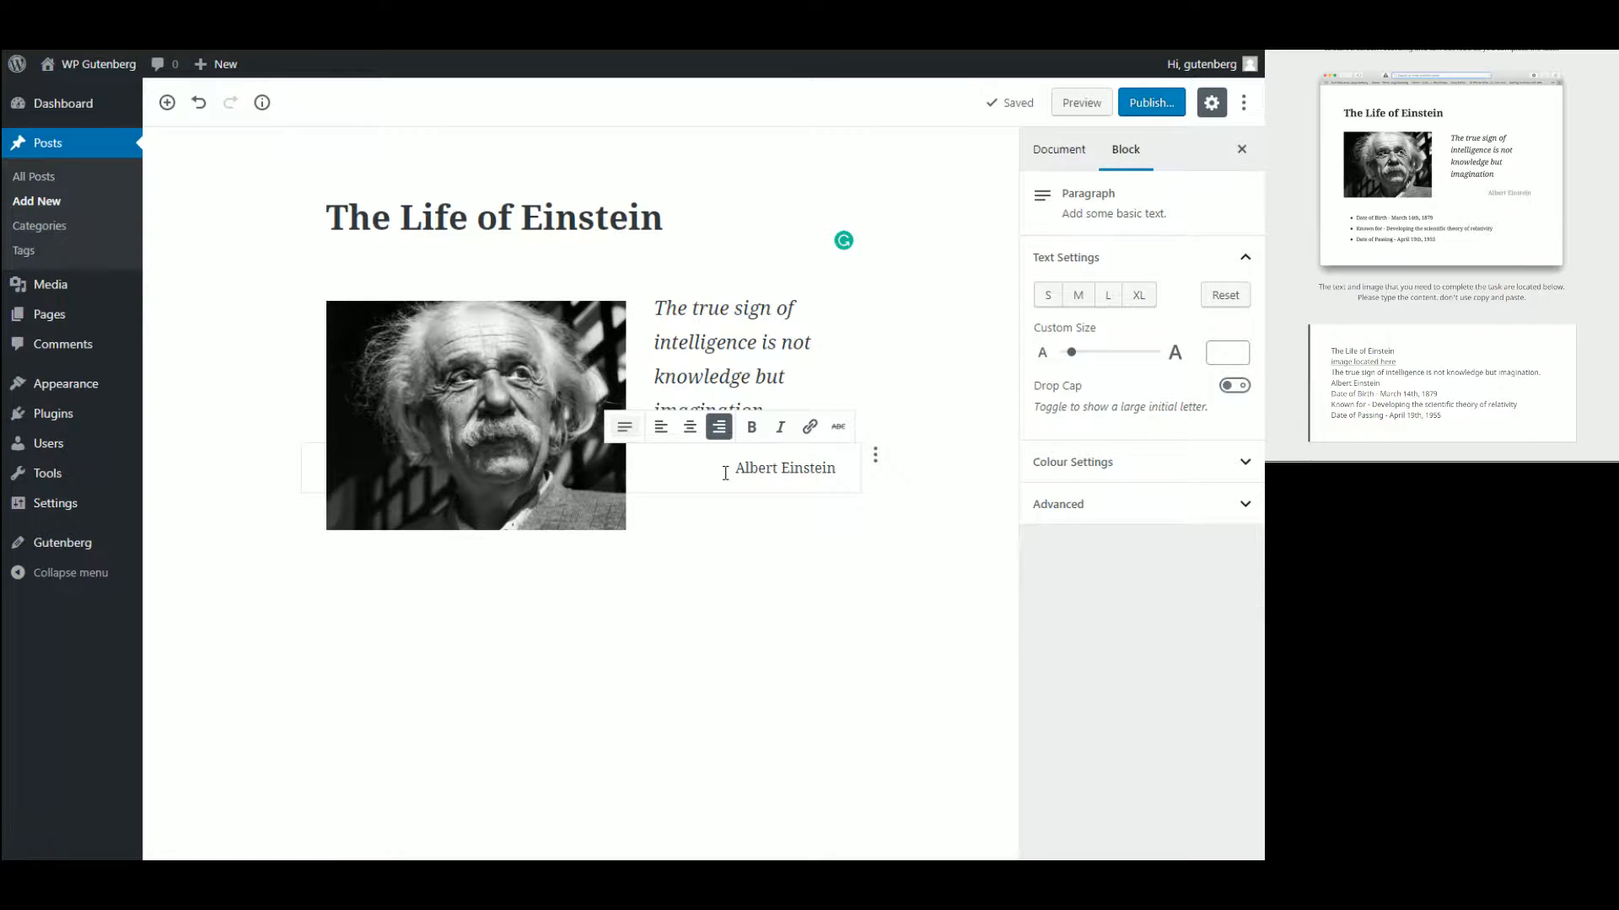
pyautogui.press('Return')
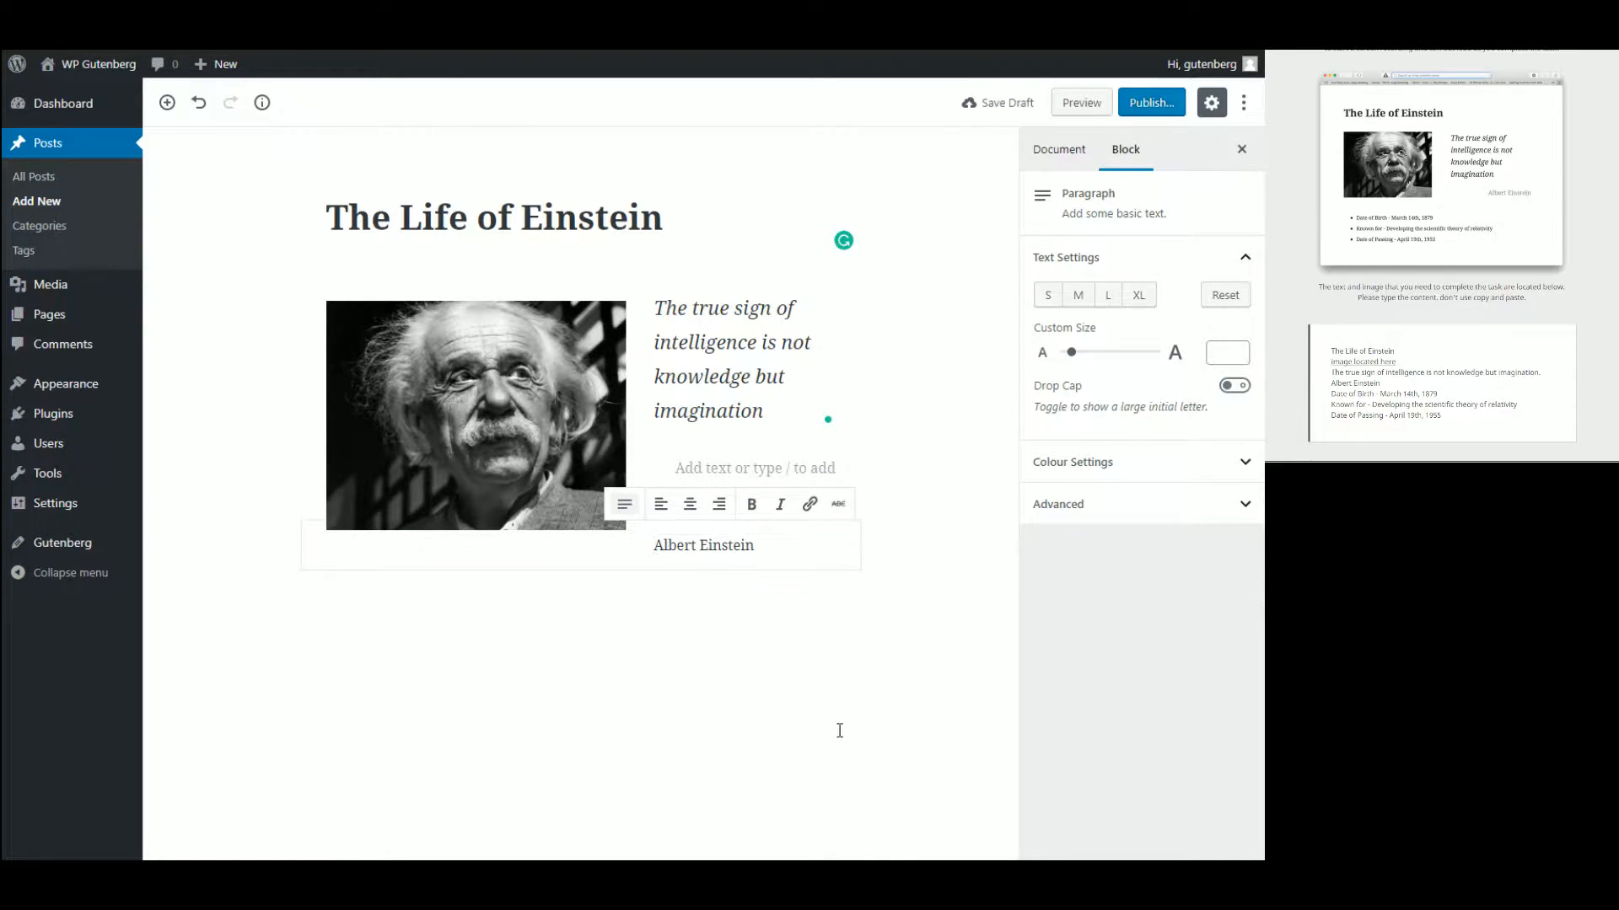
pyautogui.click(776, 473)
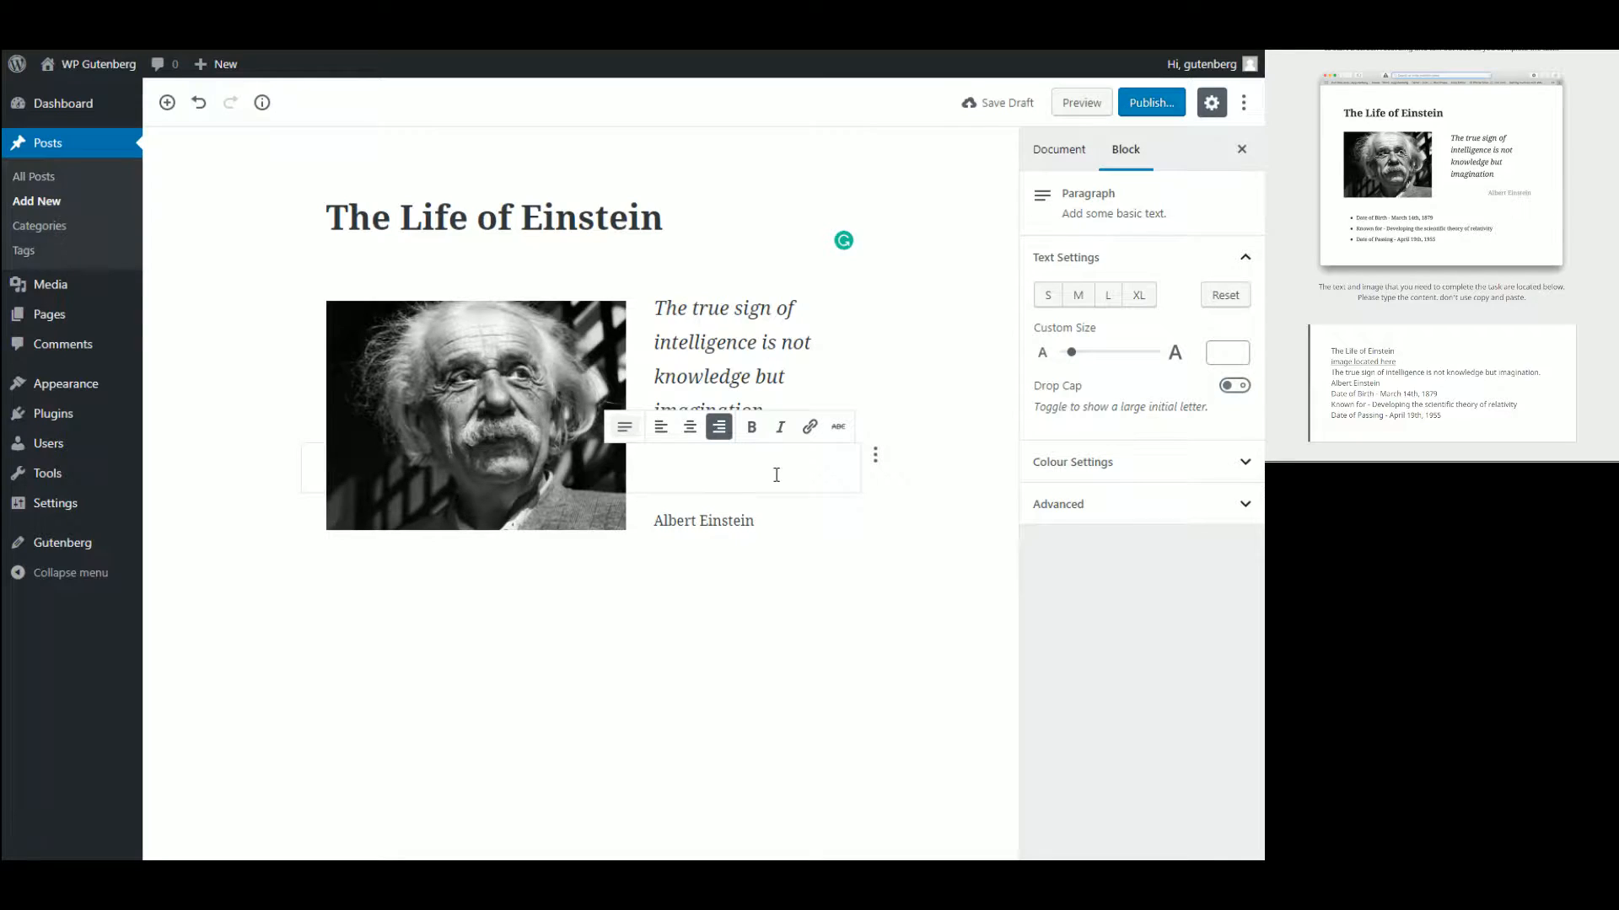
pyautogui.moveTo(776, 474); pyautogui.dragTo(772, 528)
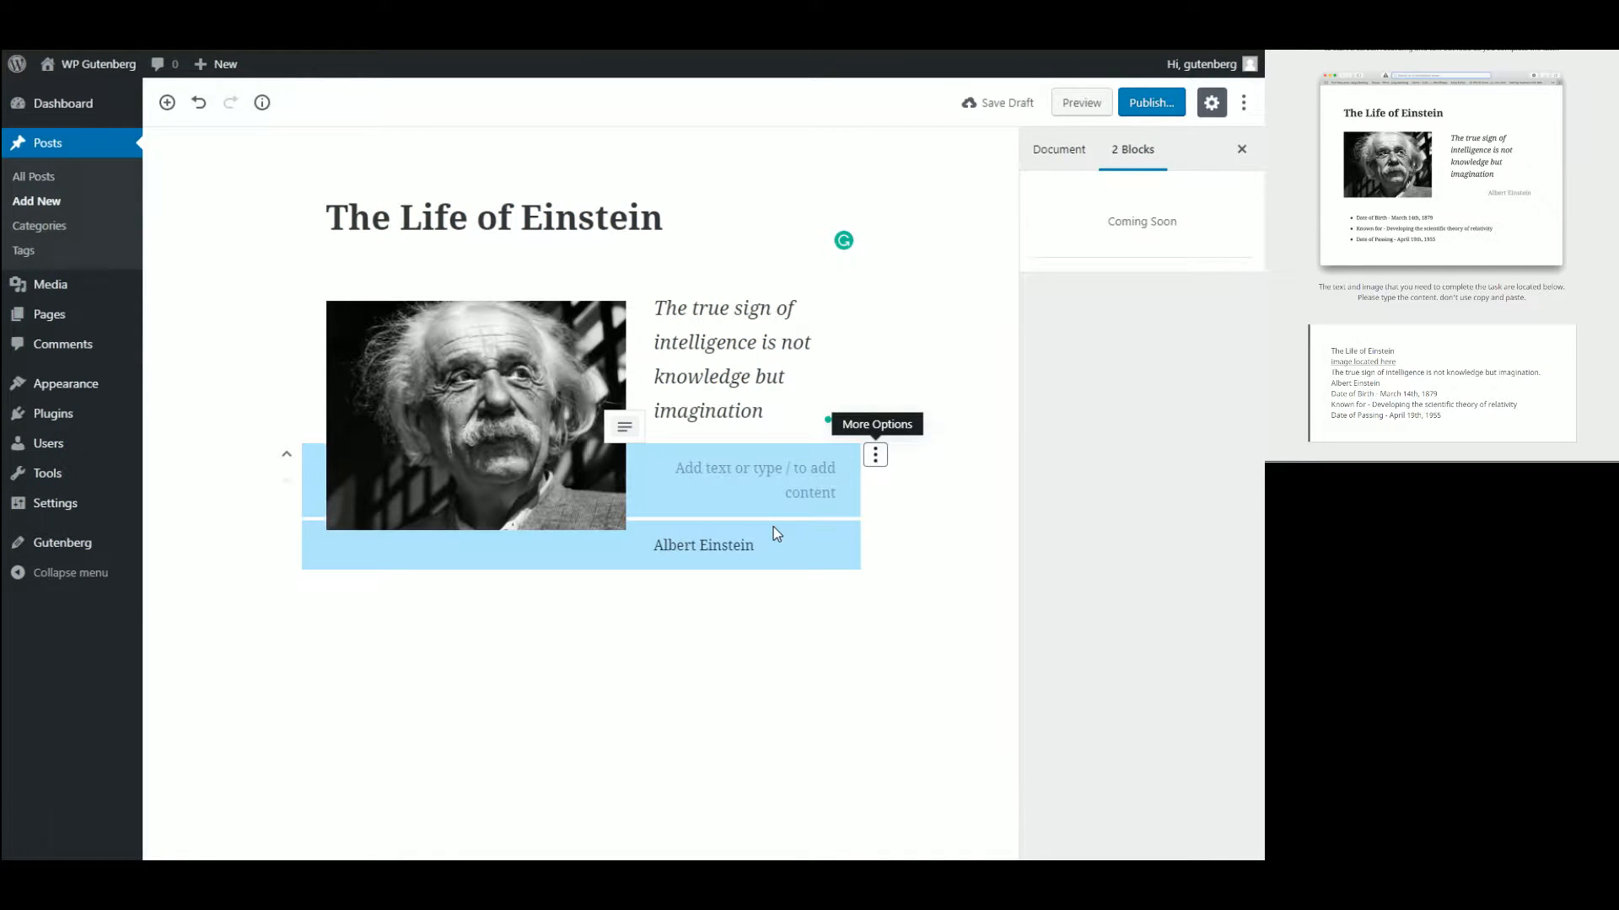
pyautogui.hotkey('ctrl', 'z')
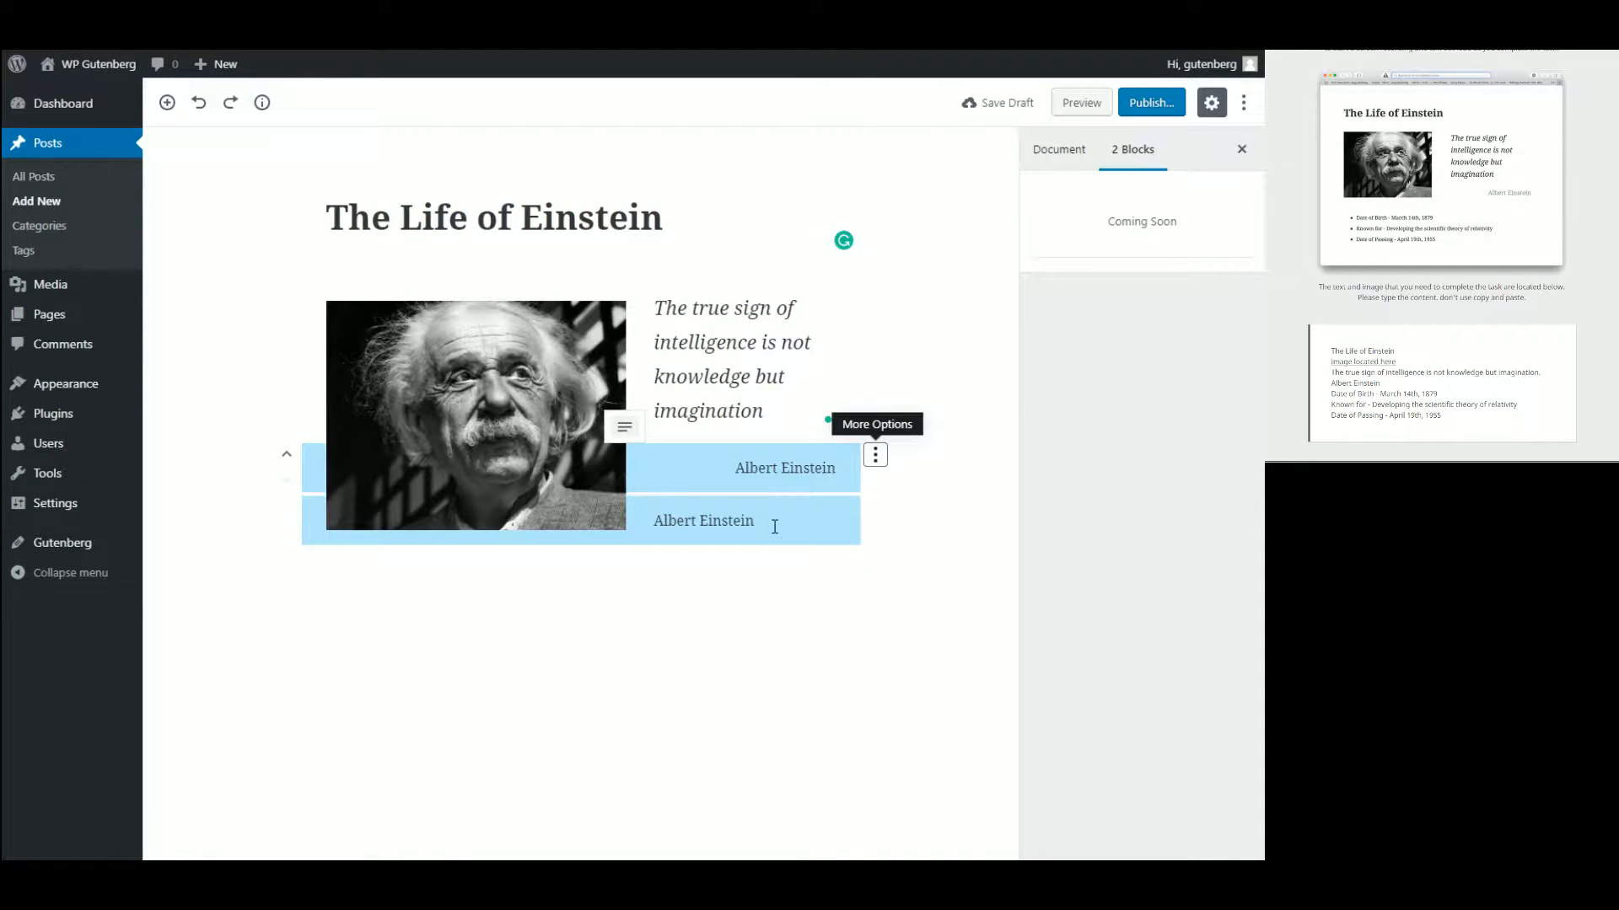
pyautogui.click(913, 765)
pyautogui.click(776, 471)
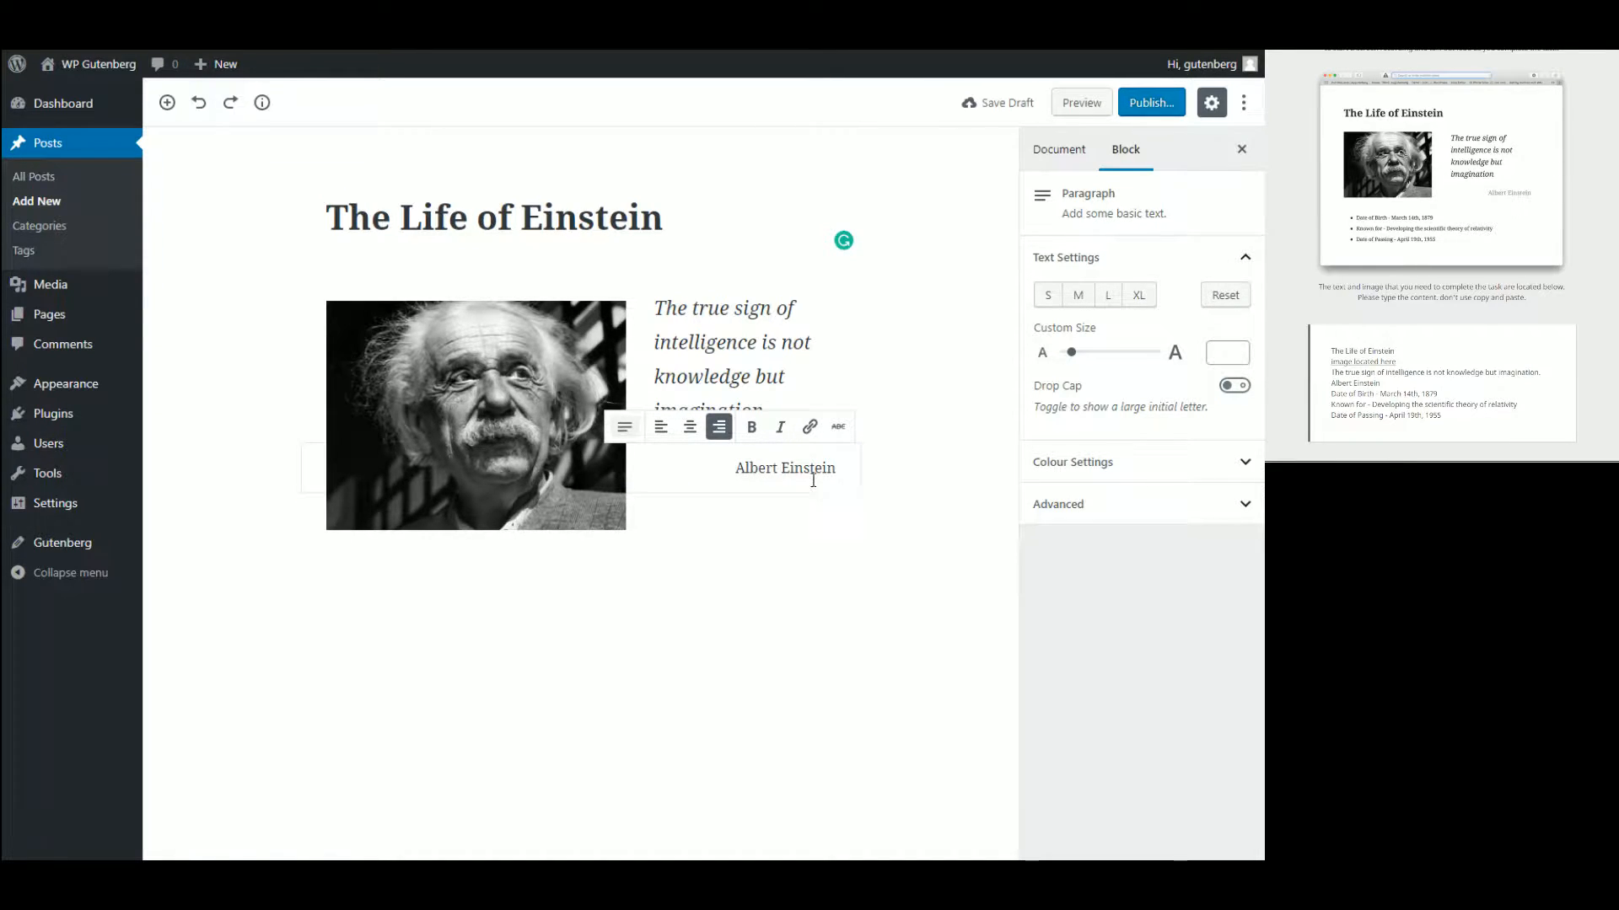
pyautogui.moveTo(733, 469); pyautogui.dragTo(799, 471)
pyautogui.click(874, 458)
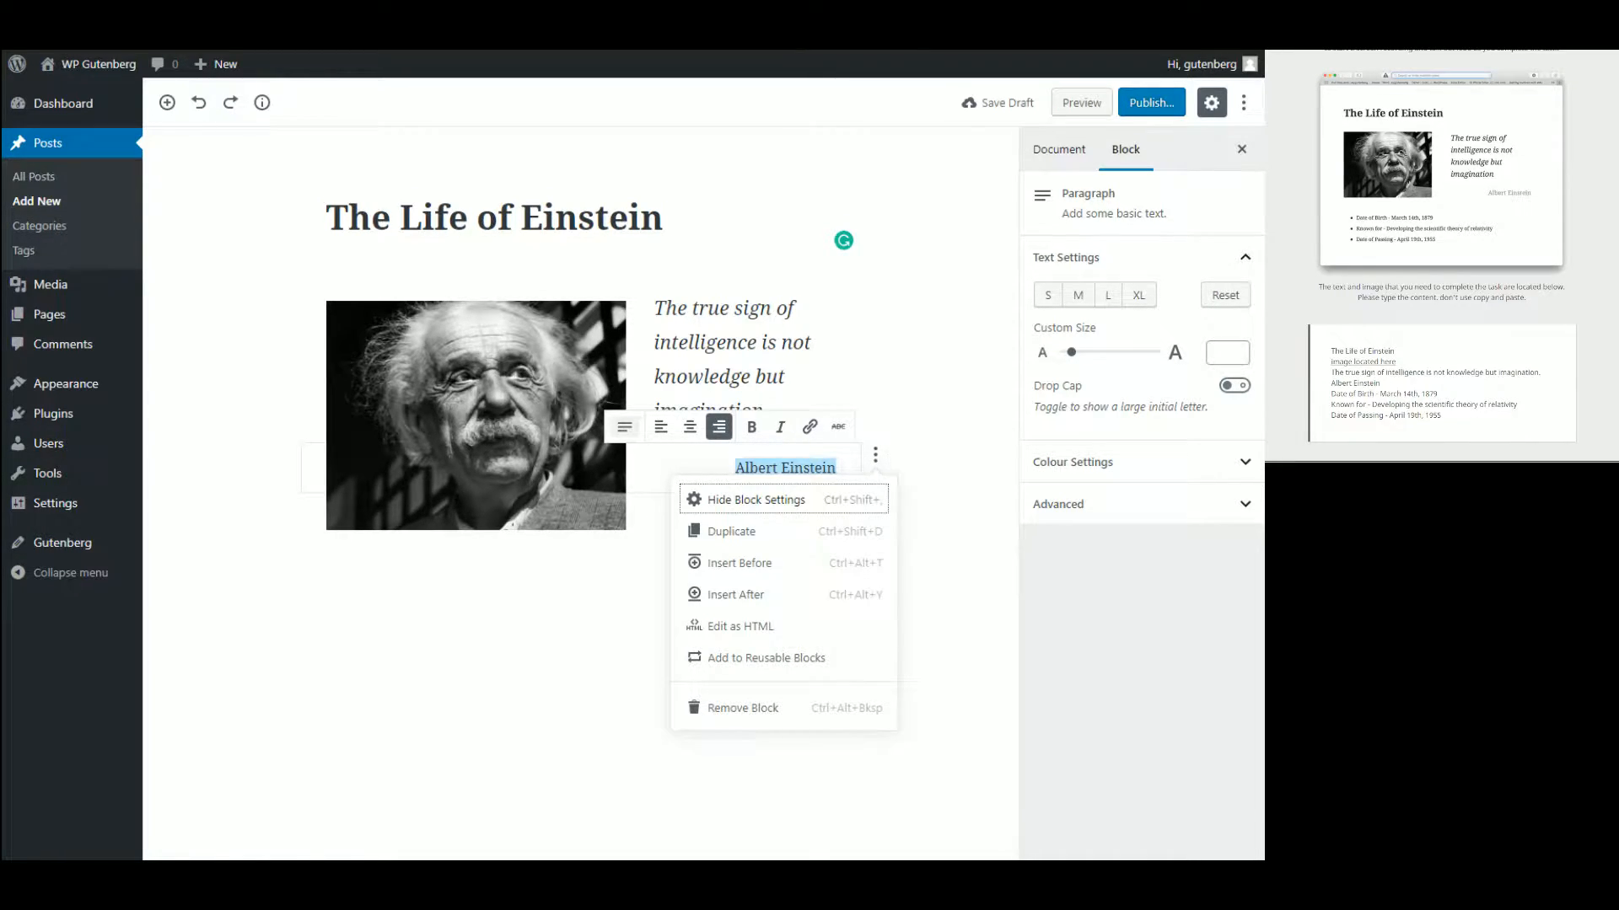
pyautogui.click(968, 609)
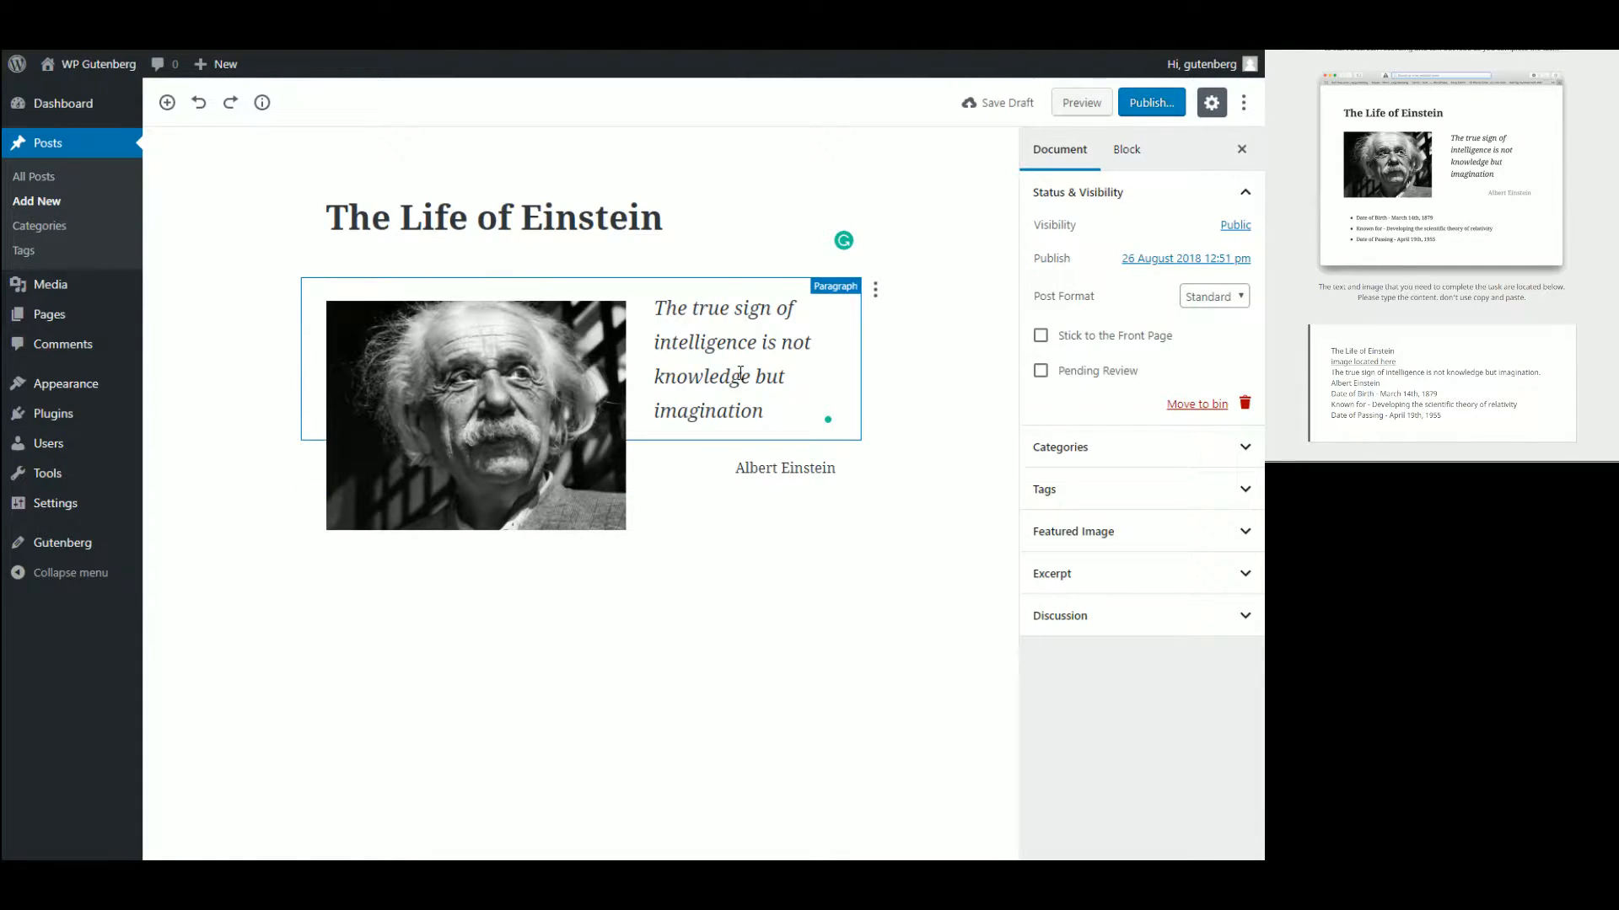
pyautogui.moveTo(412, 376); pyautogui.dragTo(456, 388)
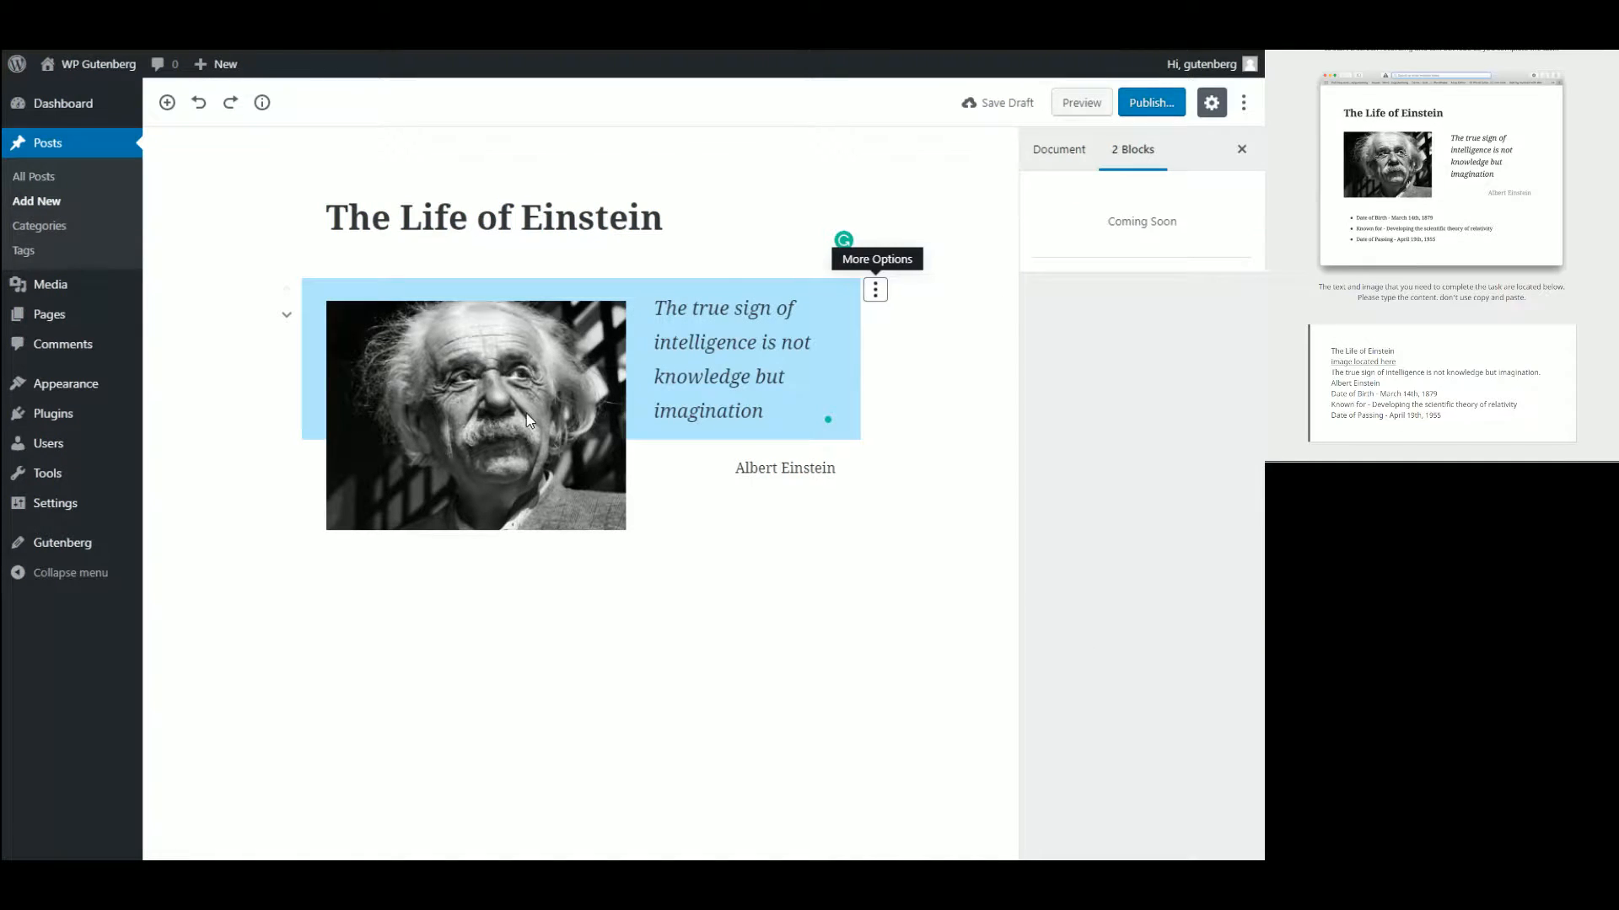
pyautogui.click(834, 594)
# - Delete the quote paragraph and the "Albert Einstein" paragraph beside the image
pyautogui.click(757, 405)
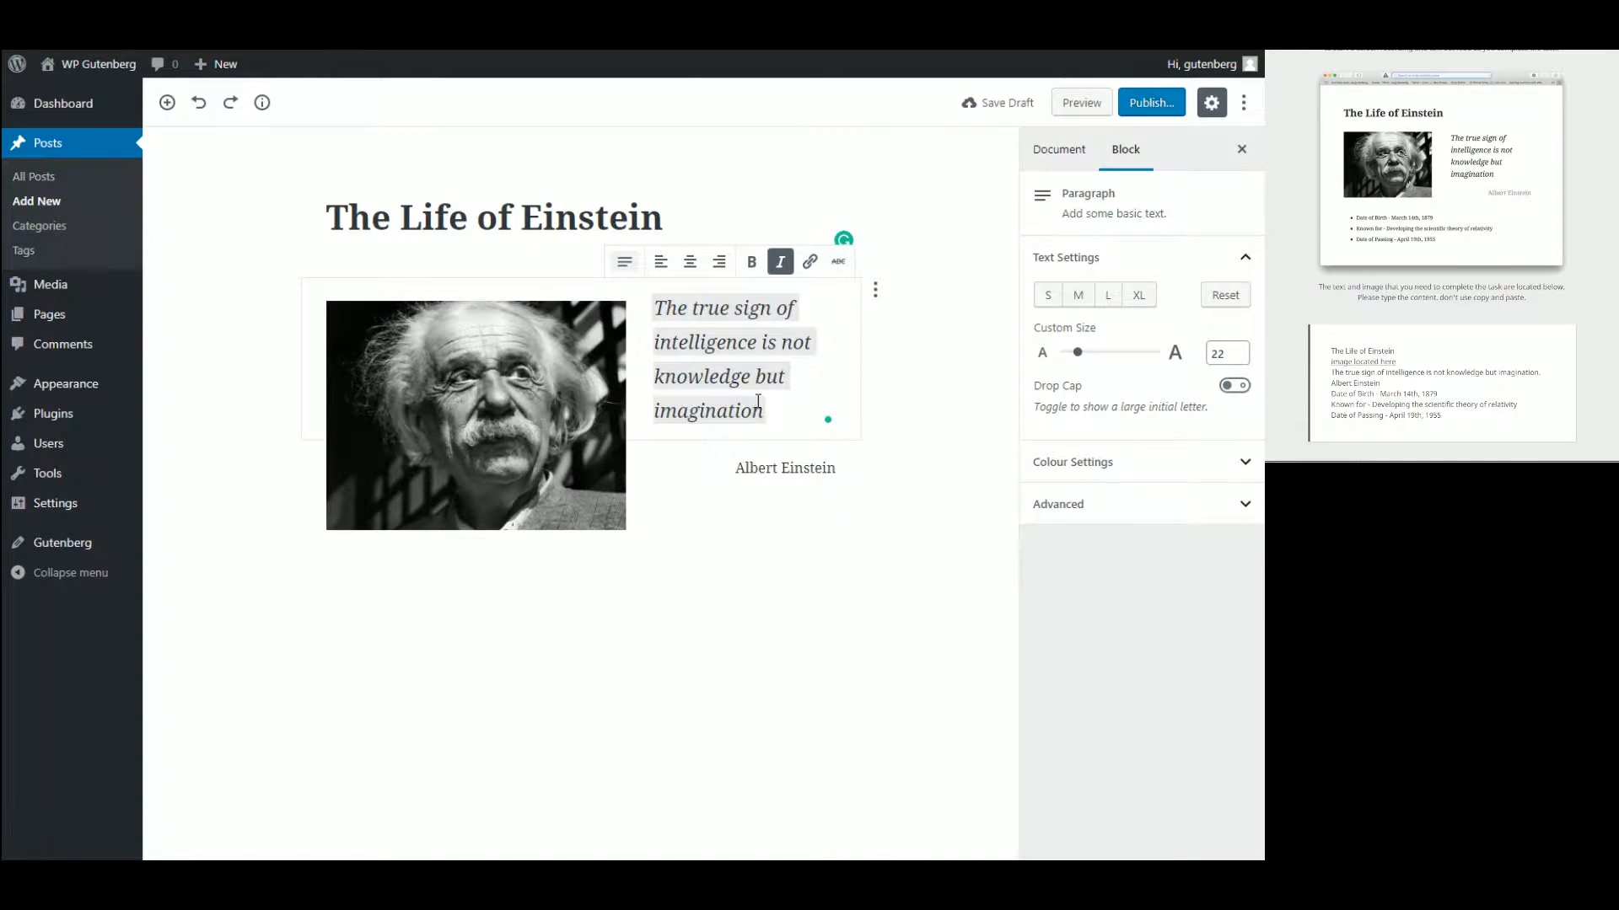
pyautogui.press('Right')
pyautogui.press('Right')
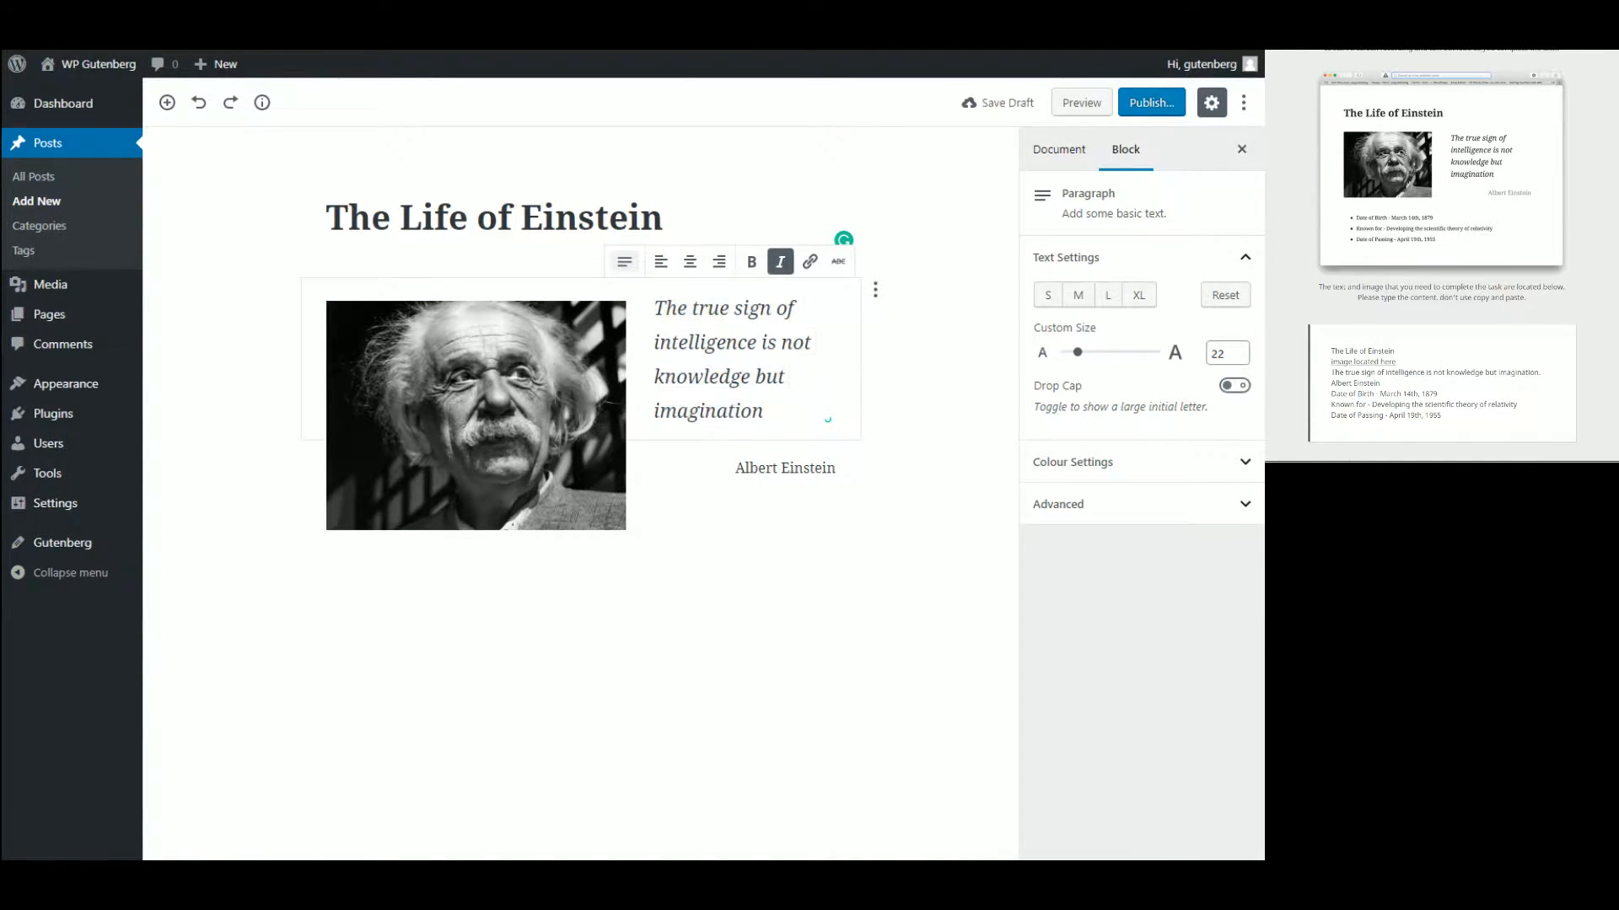
pyautogui.press('BackSpace')
pyautogui.click(794, 446)
pyautogui.click(784, 320)
pyautogui.press('BackSpace')
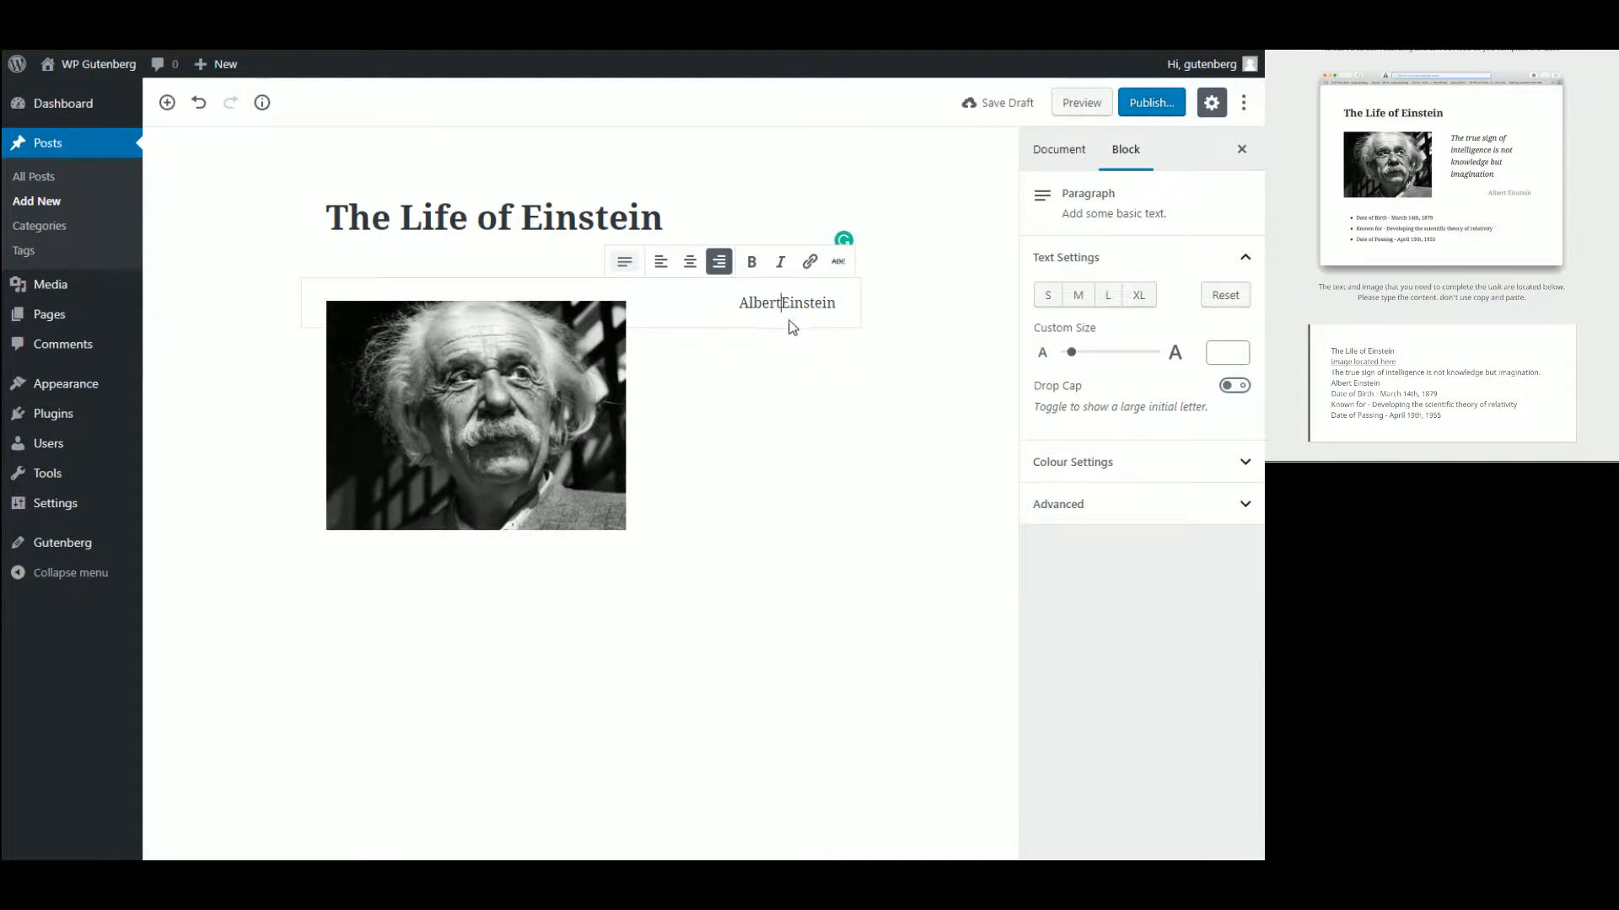
pyautogui.click(853, 331)
pyautogui.click(841, 293)
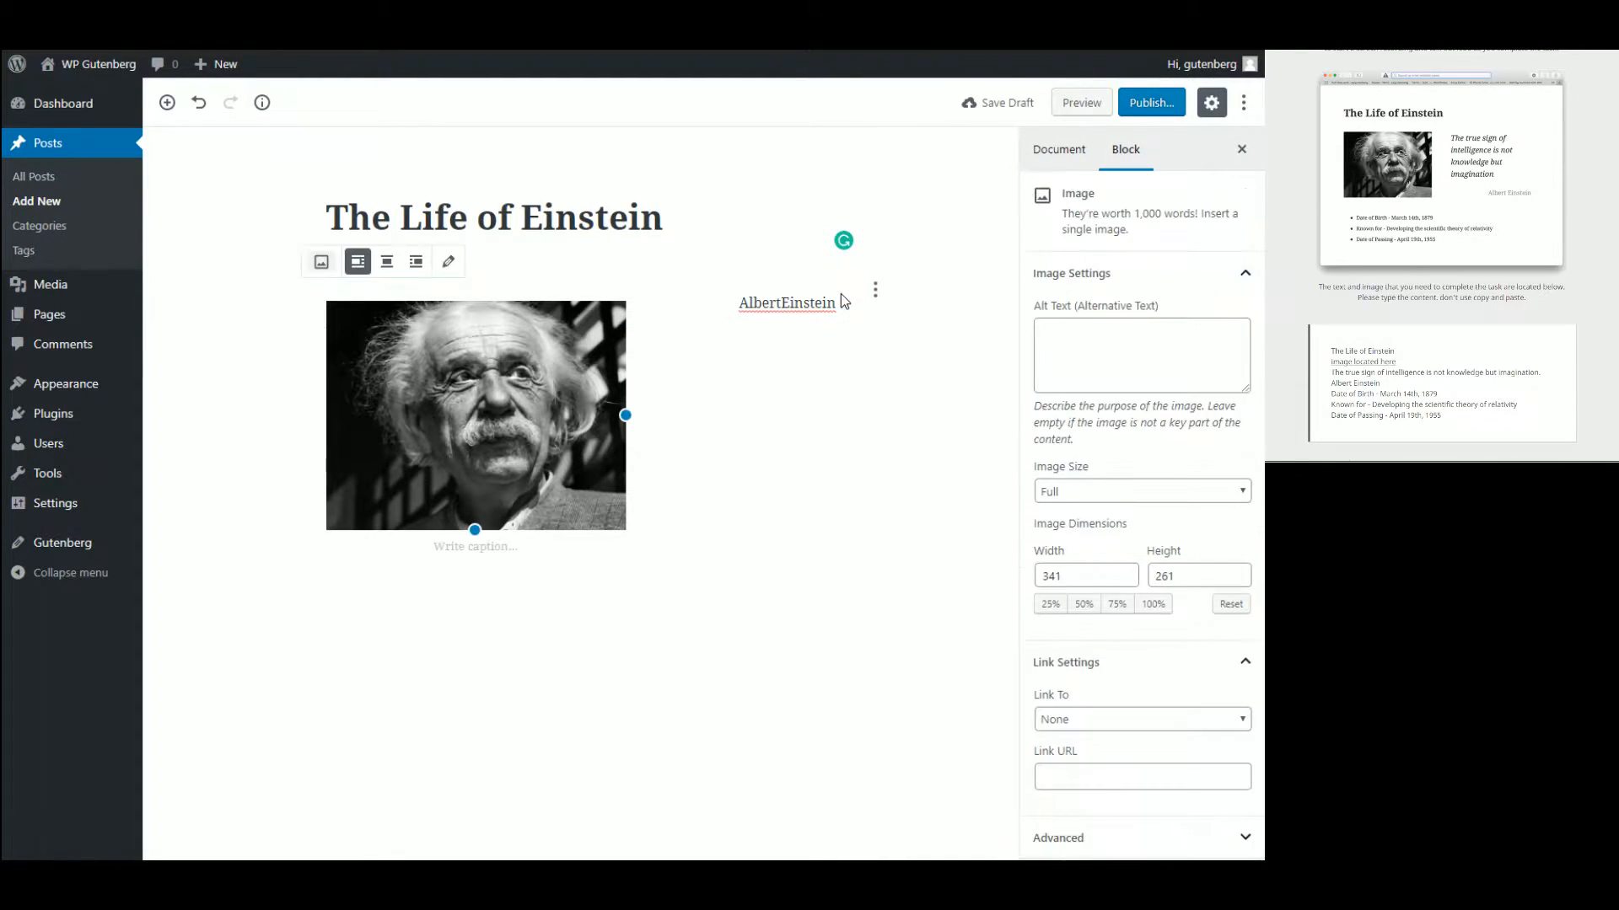
pyautogui.click(846, 317)
pyautogui.press('BackSpace')
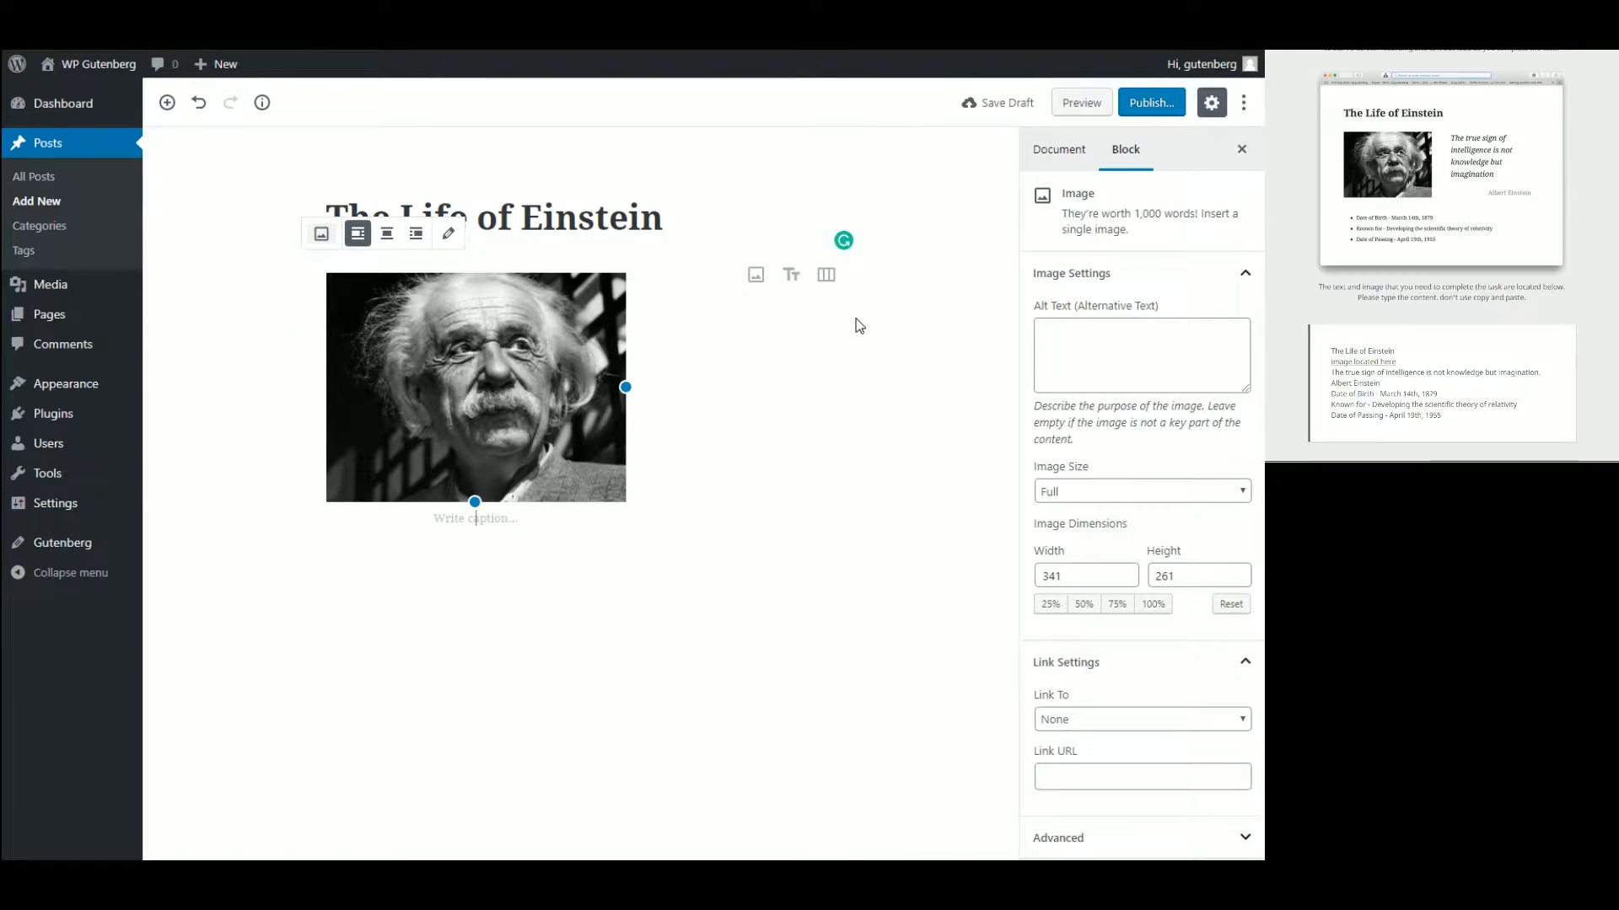
# - Delete the Einstein image below the title and insert a two-column block in its place
pyautogui.press('BackSpace')
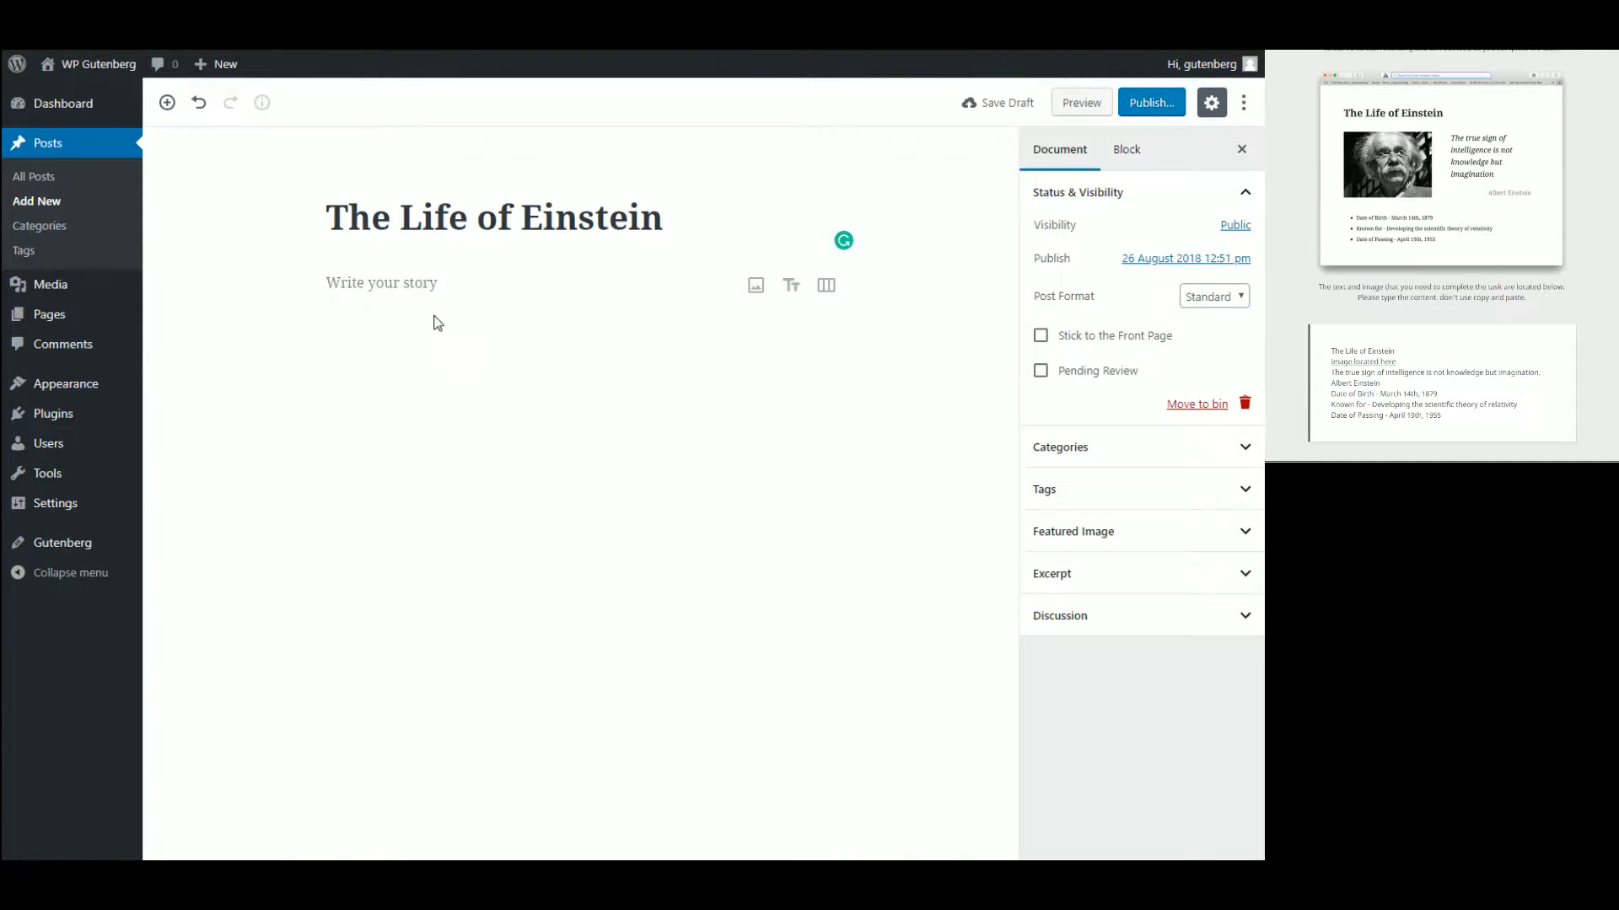
pyautogui.click(337, 291)
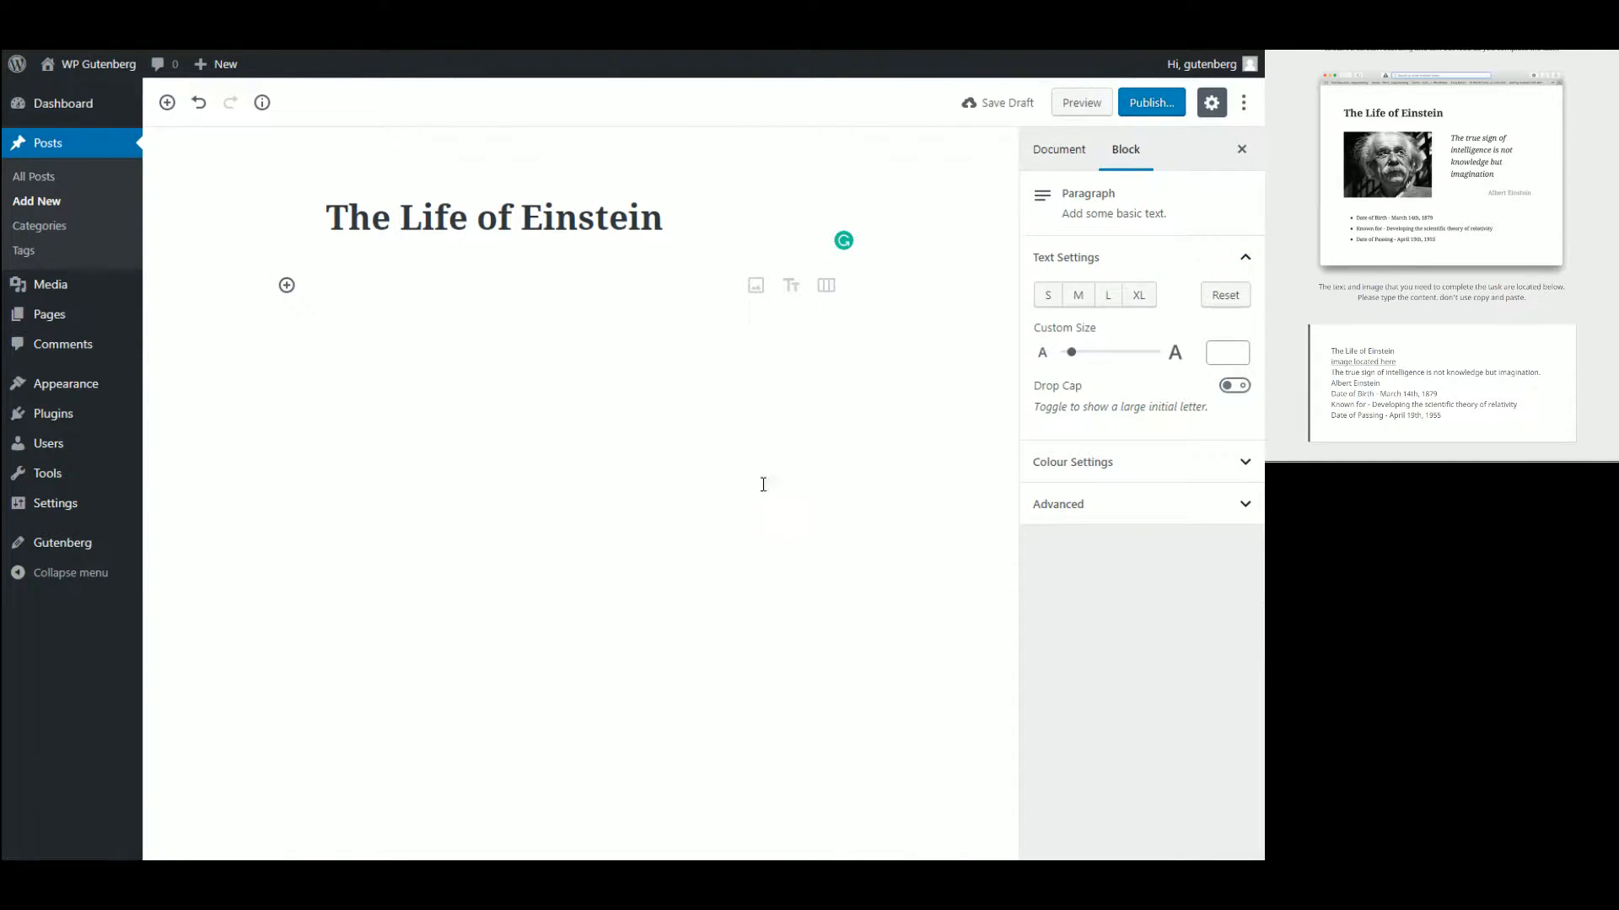
pyautogui.click(828, 285)
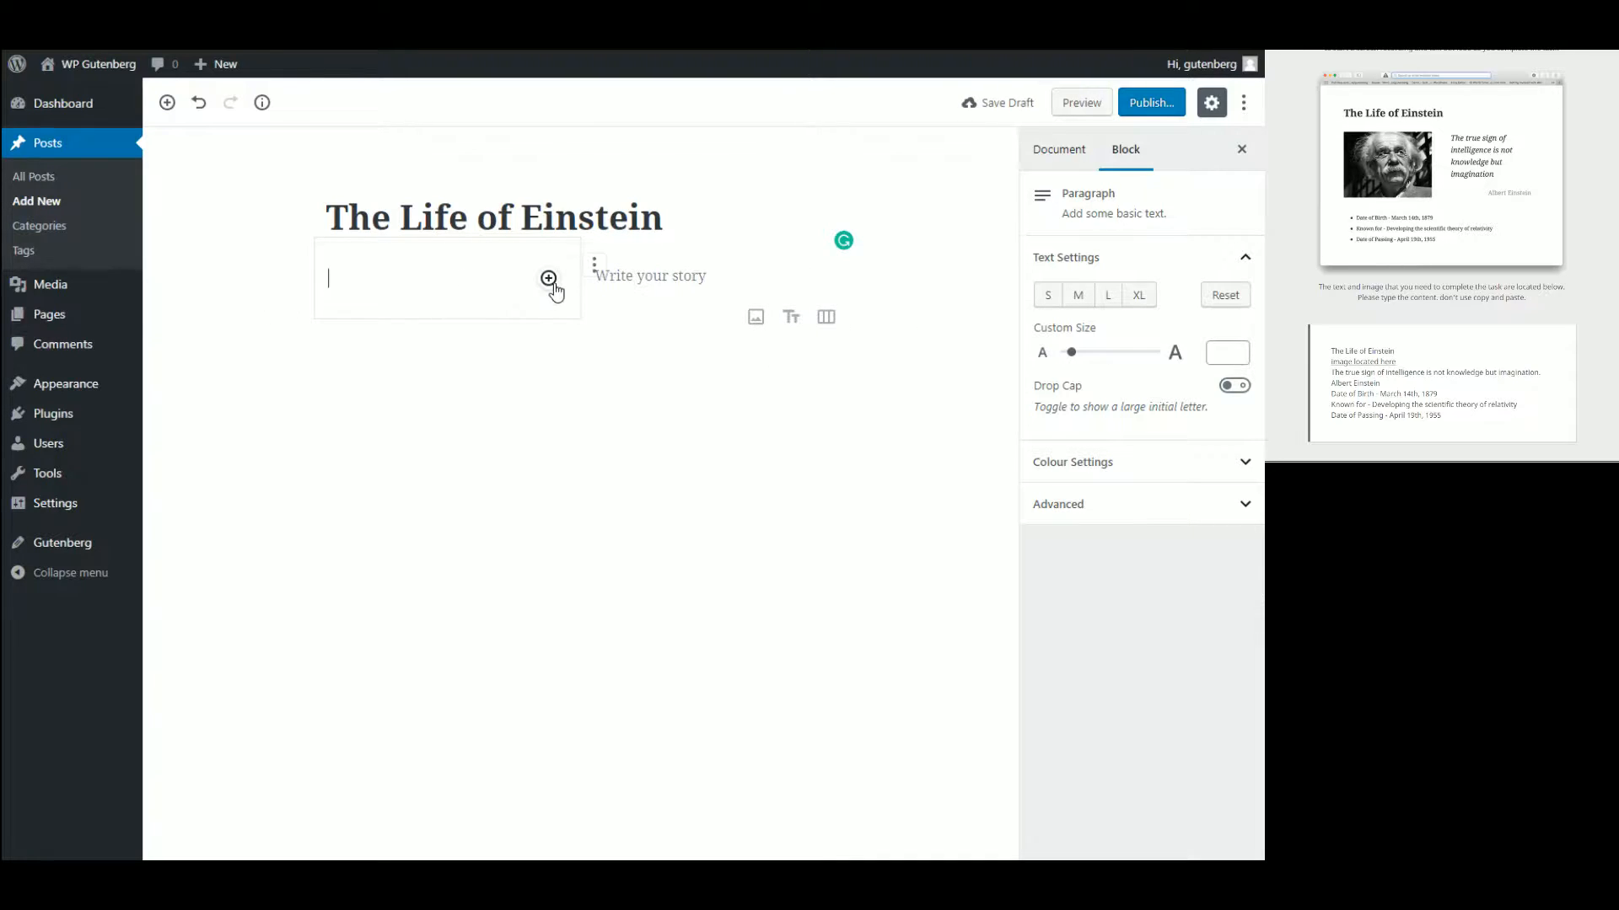
pyautogui.click(578, 291)
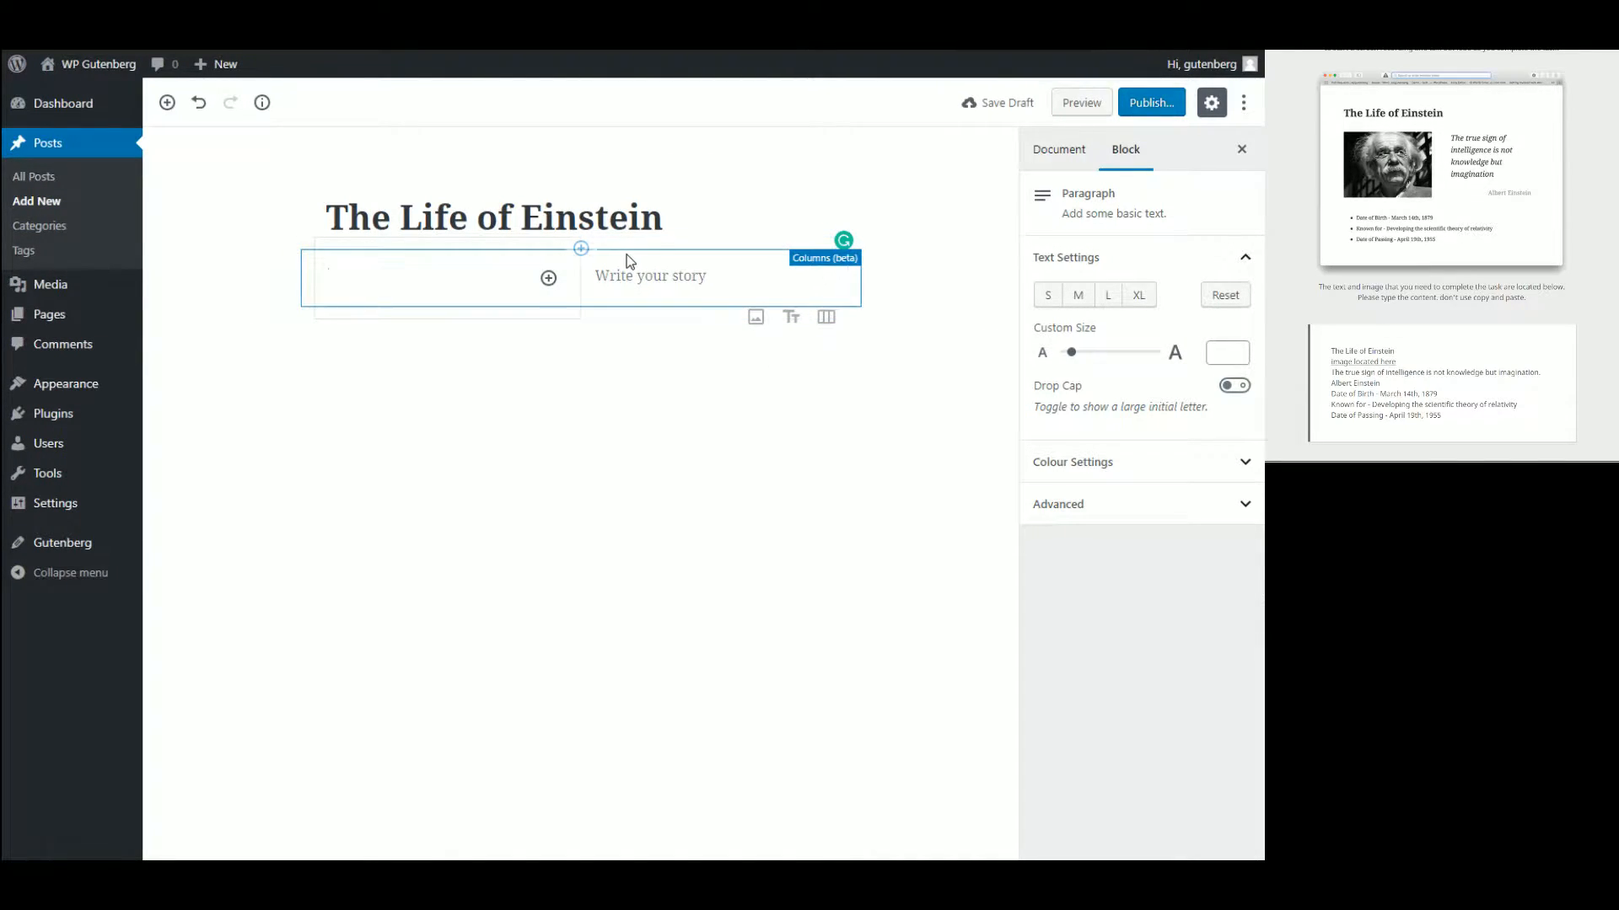
pyautogui.click(628, 262)
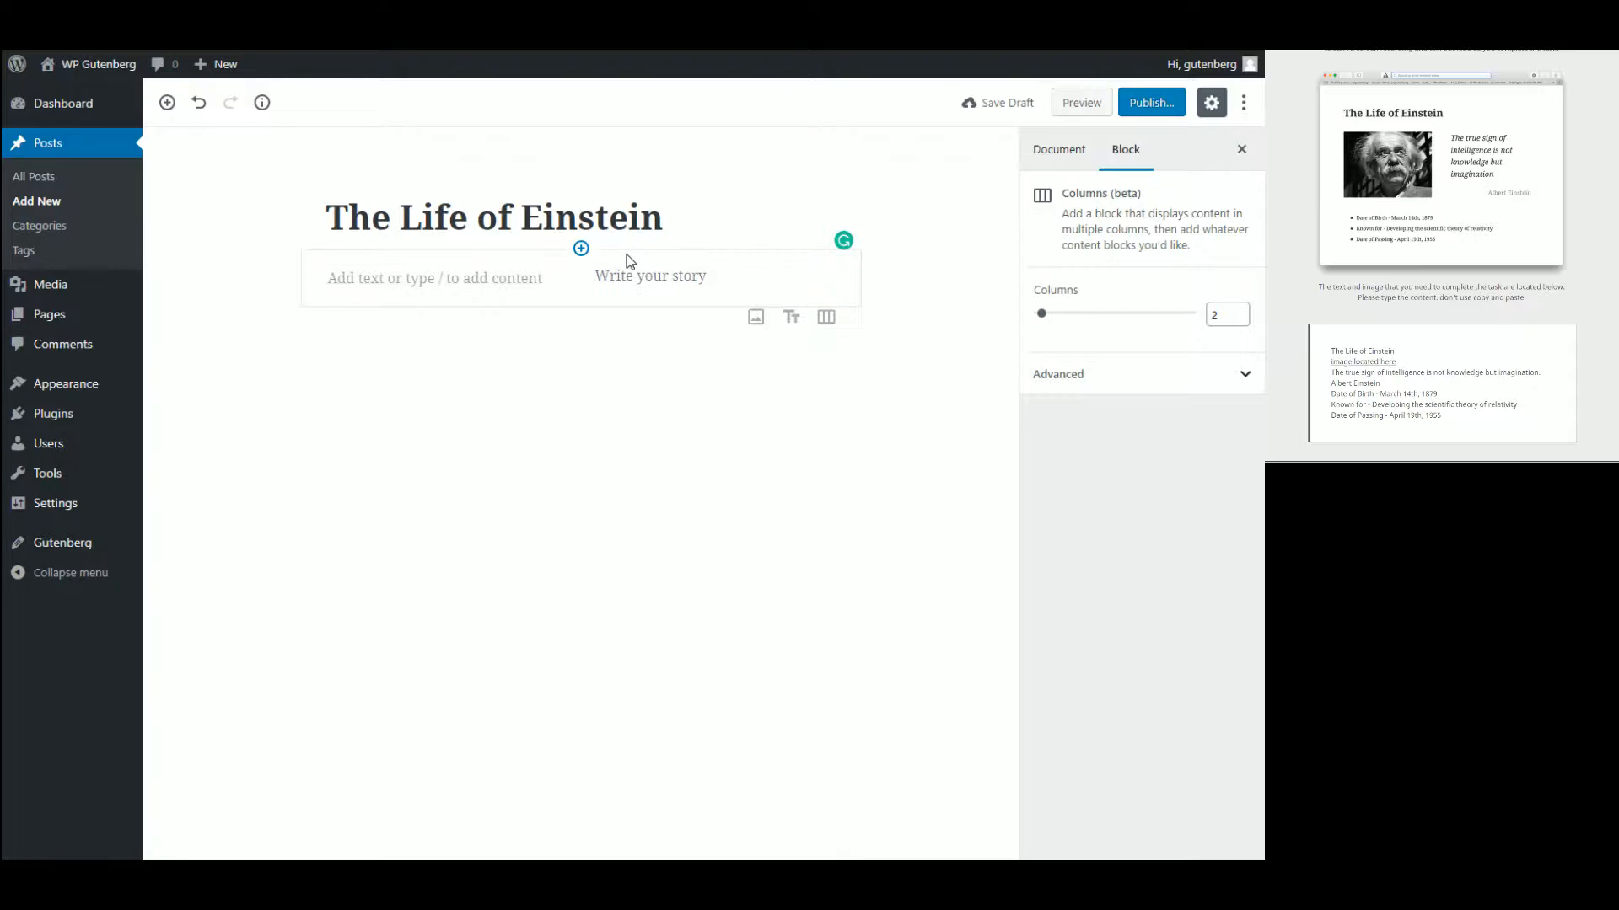
# - Insert the Einstein photo from the media library into the first column and remove its caption text
pyautogui.click(547, 278)
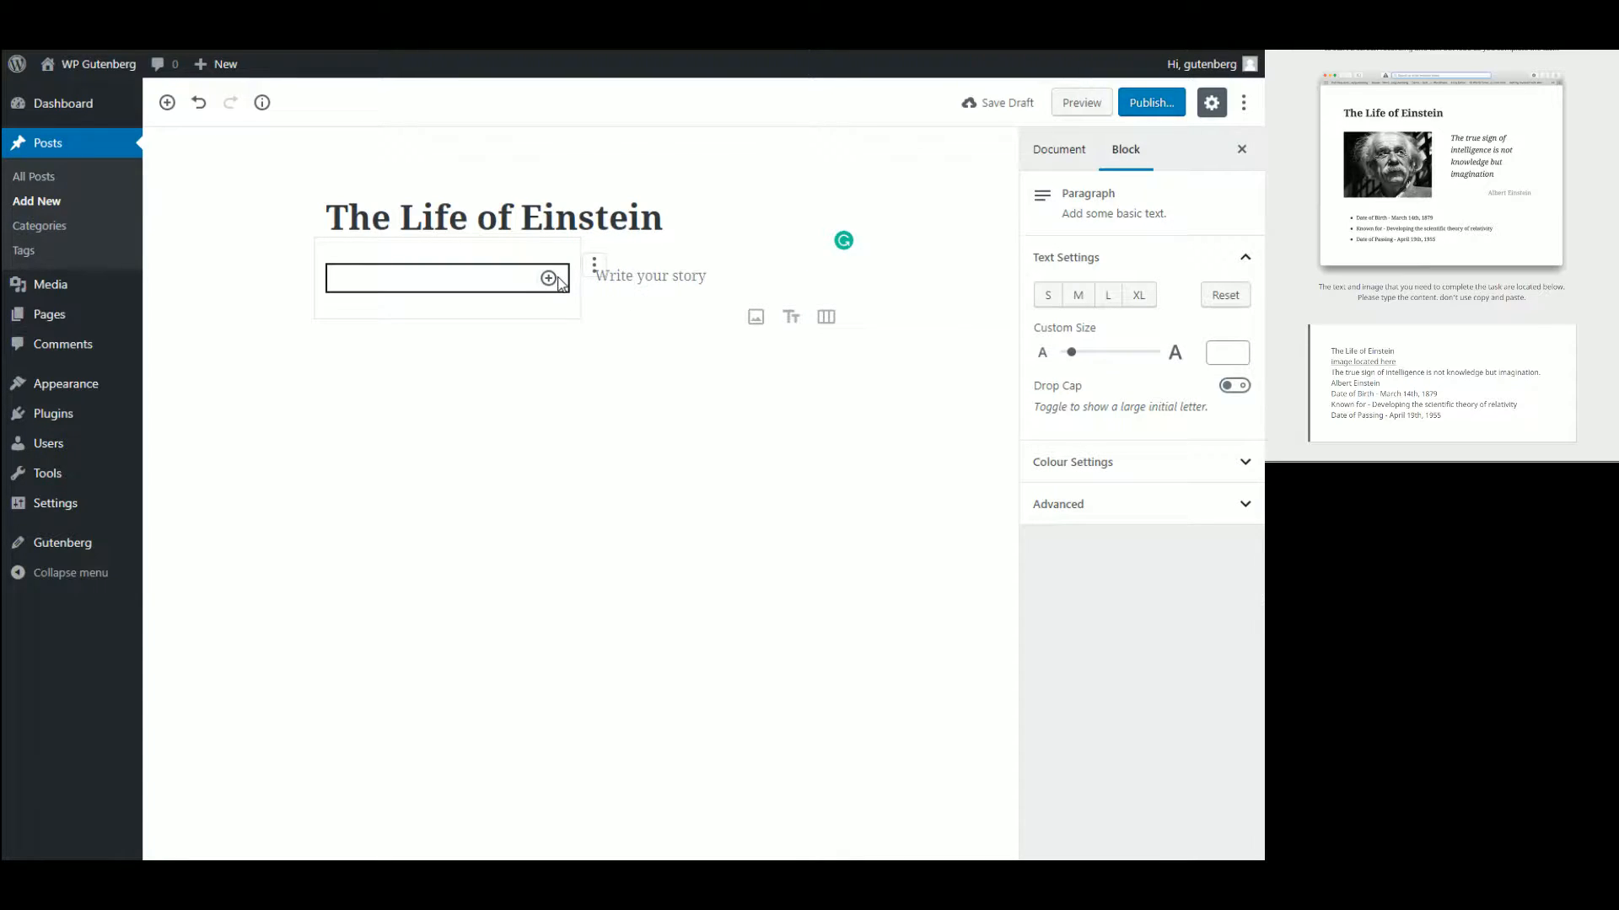
pyautogui.click(548, 278)
pyautogui.click(696, 468)
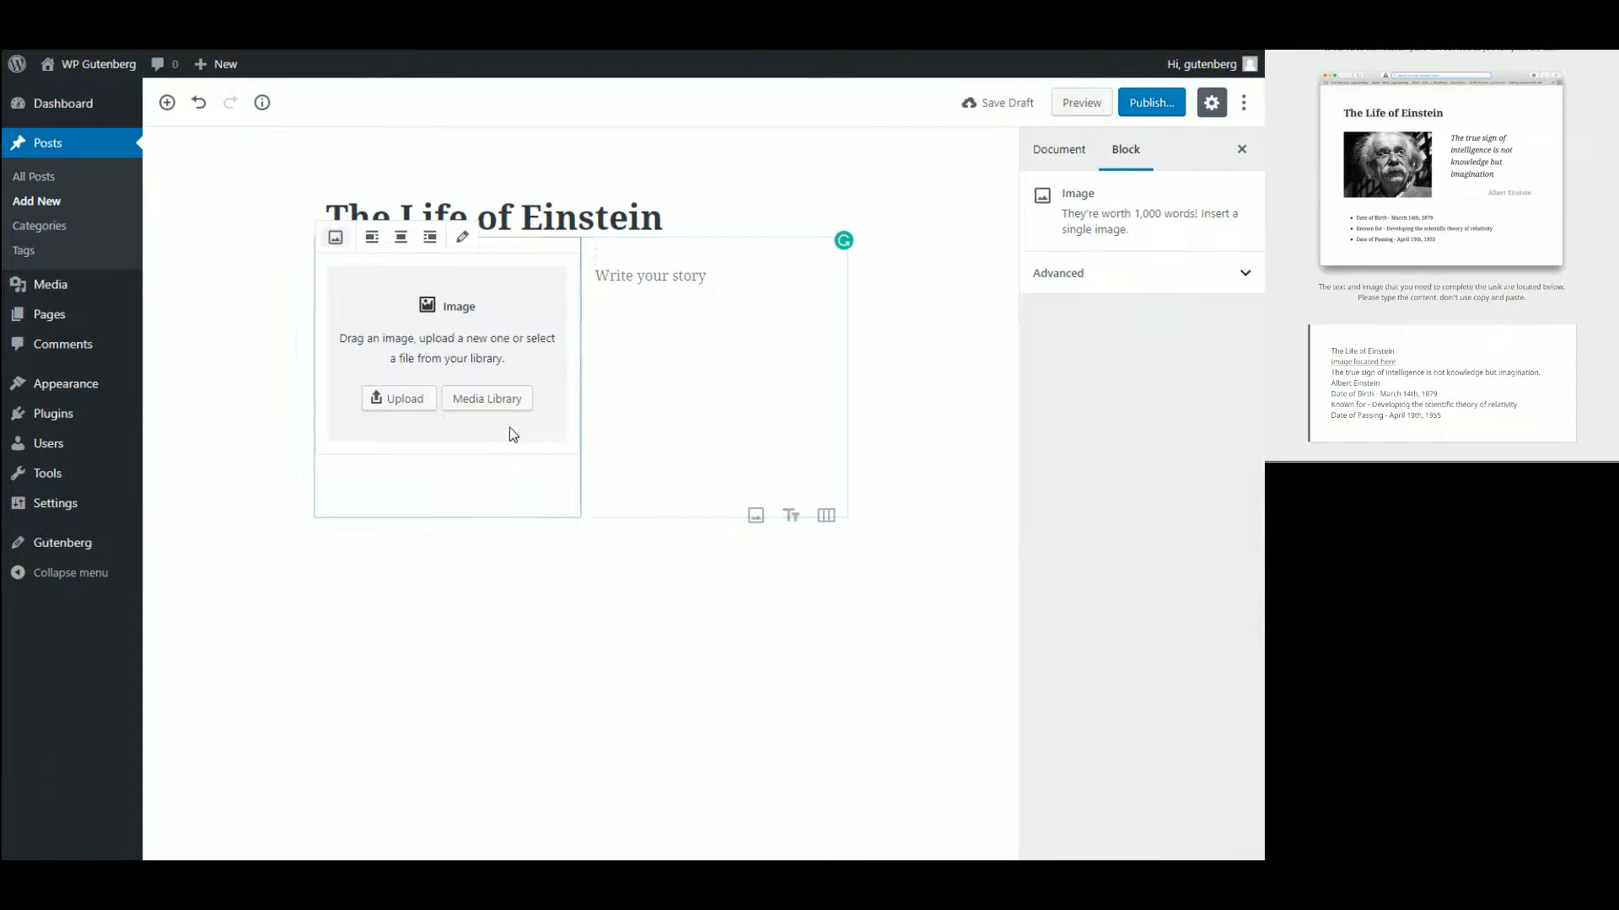
pyautogui.click(486, 398)
pyautogui.click(628, 293)
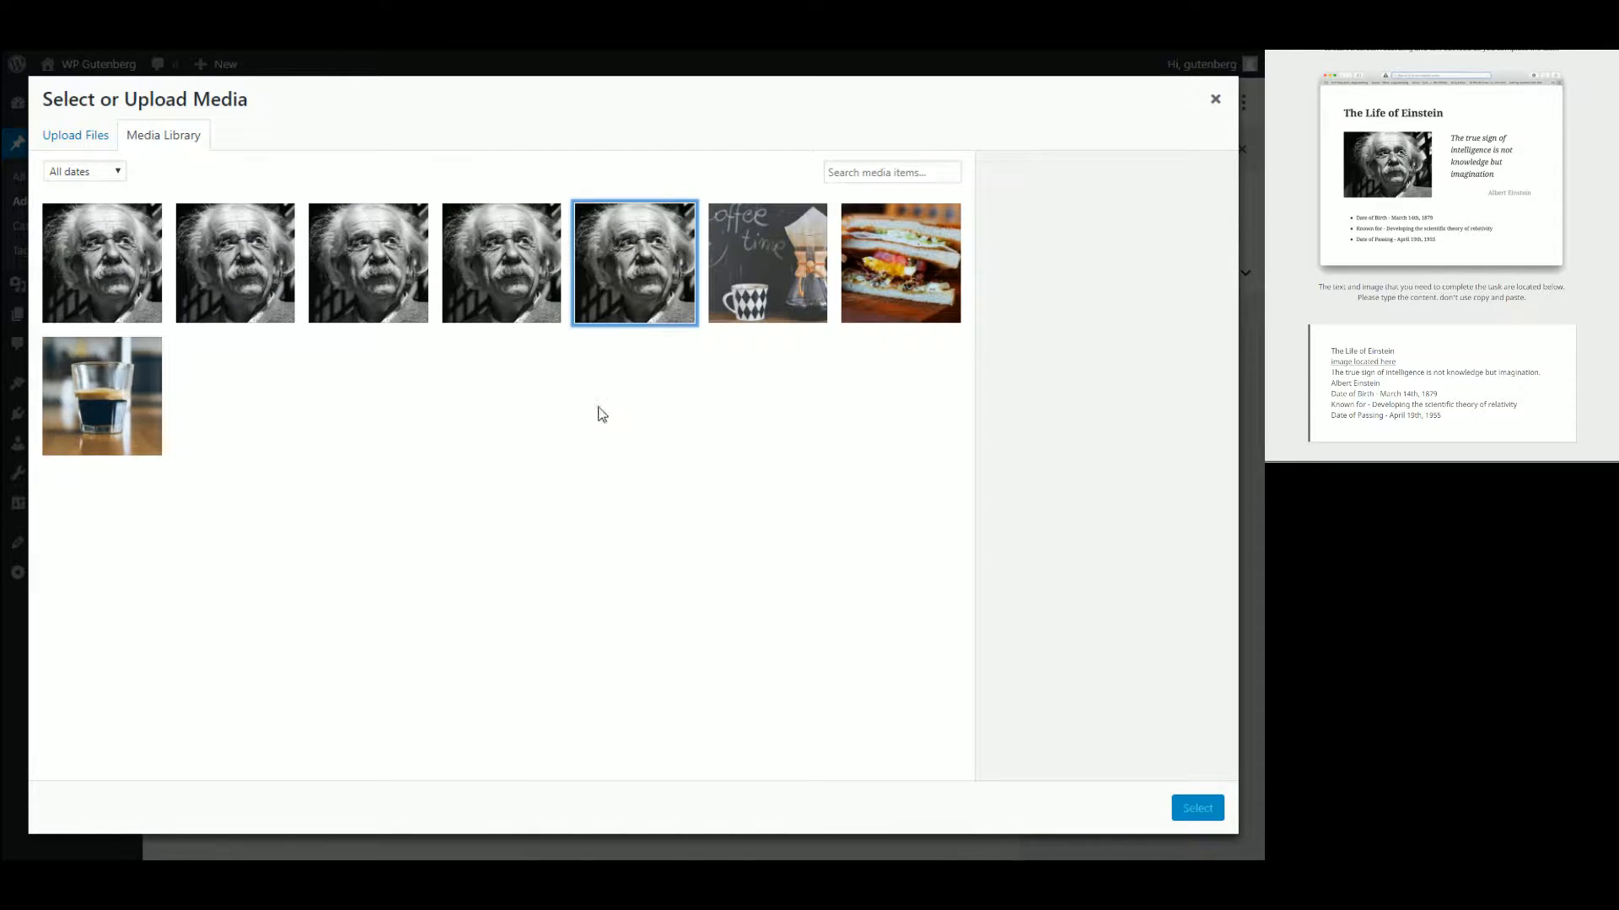
pyautogui.click(639, 291)
pyautogui.click(1193, 810)
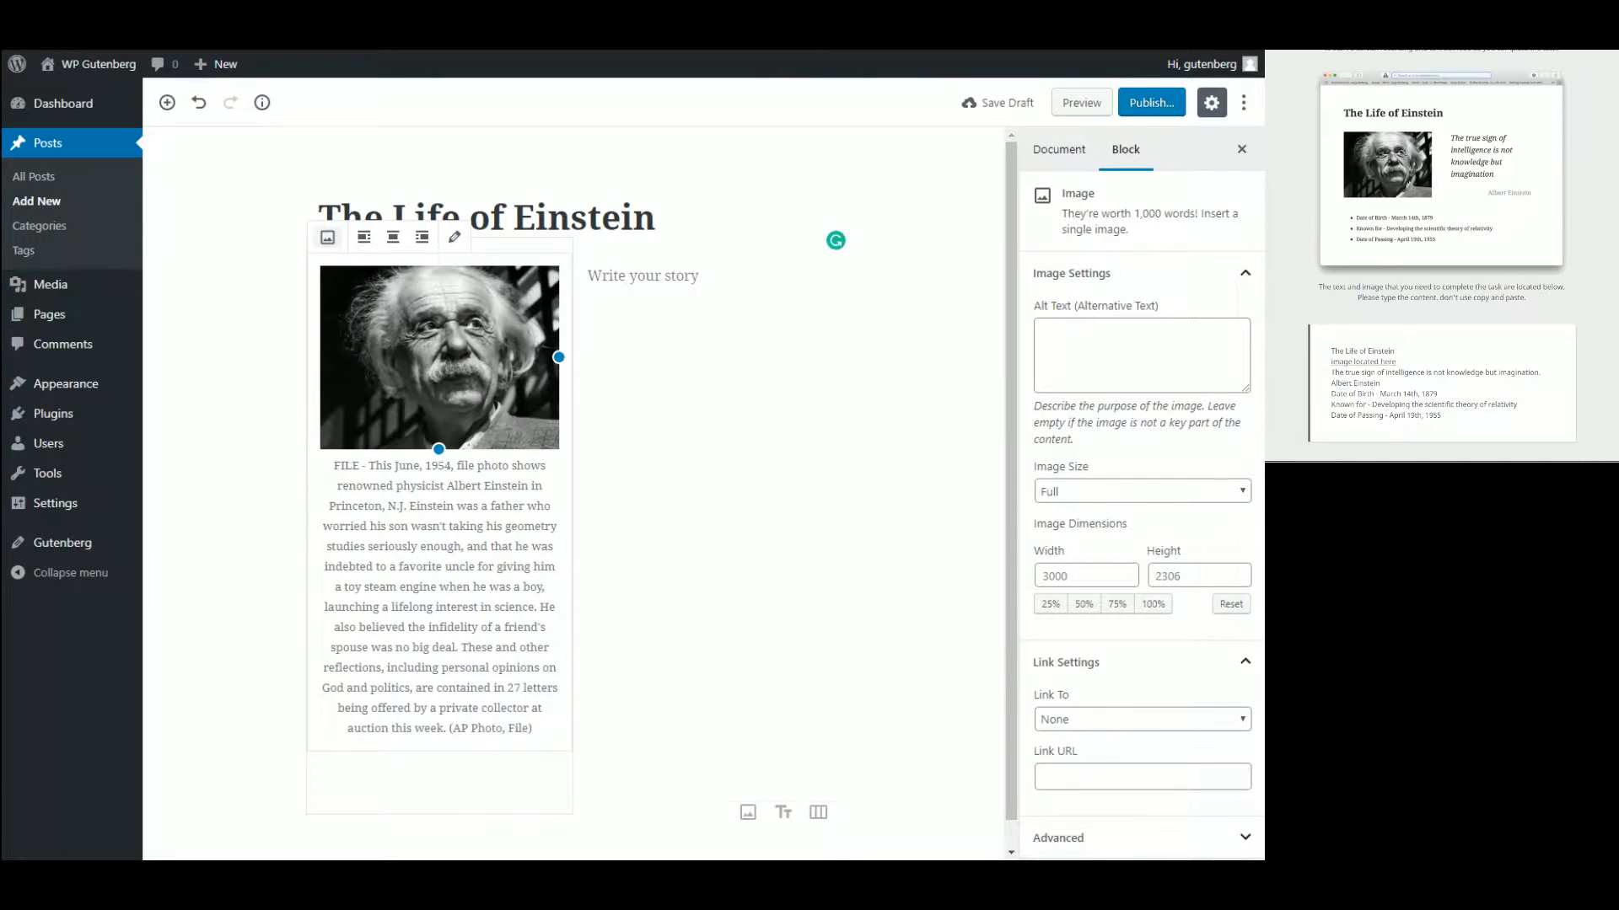
pyautogui.moveTo(552, 732); pyautogui.dragTo(333, 466)
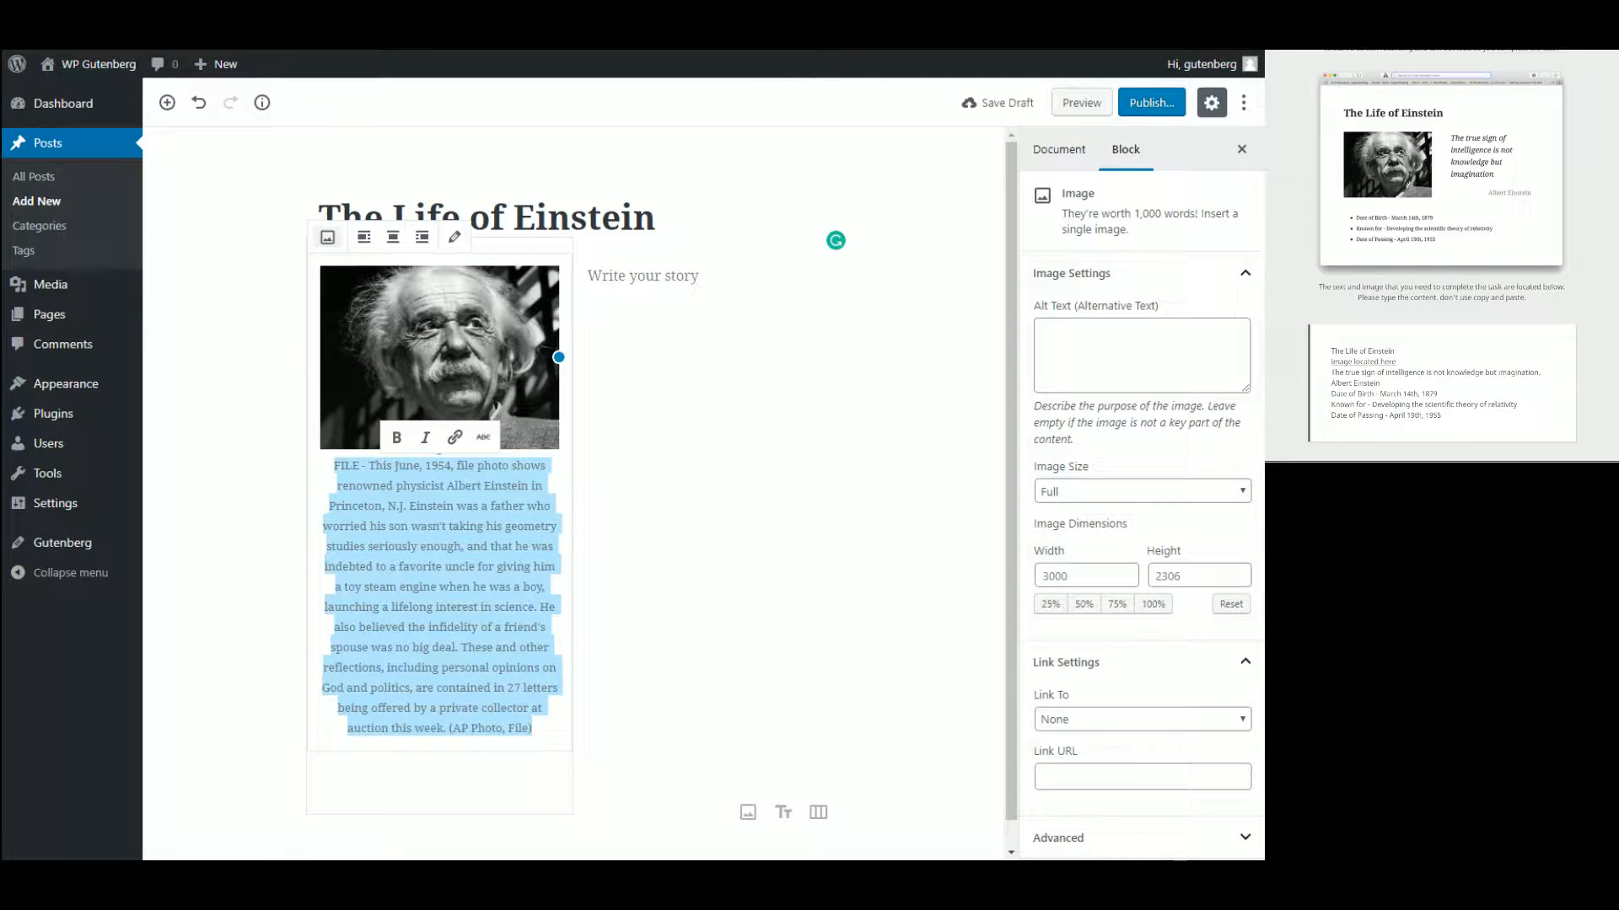
pyautogui.press('BackSpace')
# - Enter "The true sign of intelligence is not knowledge but imagination" in the second column
pyautogui.click(712, 331)
pyautogui.click(660, 286)
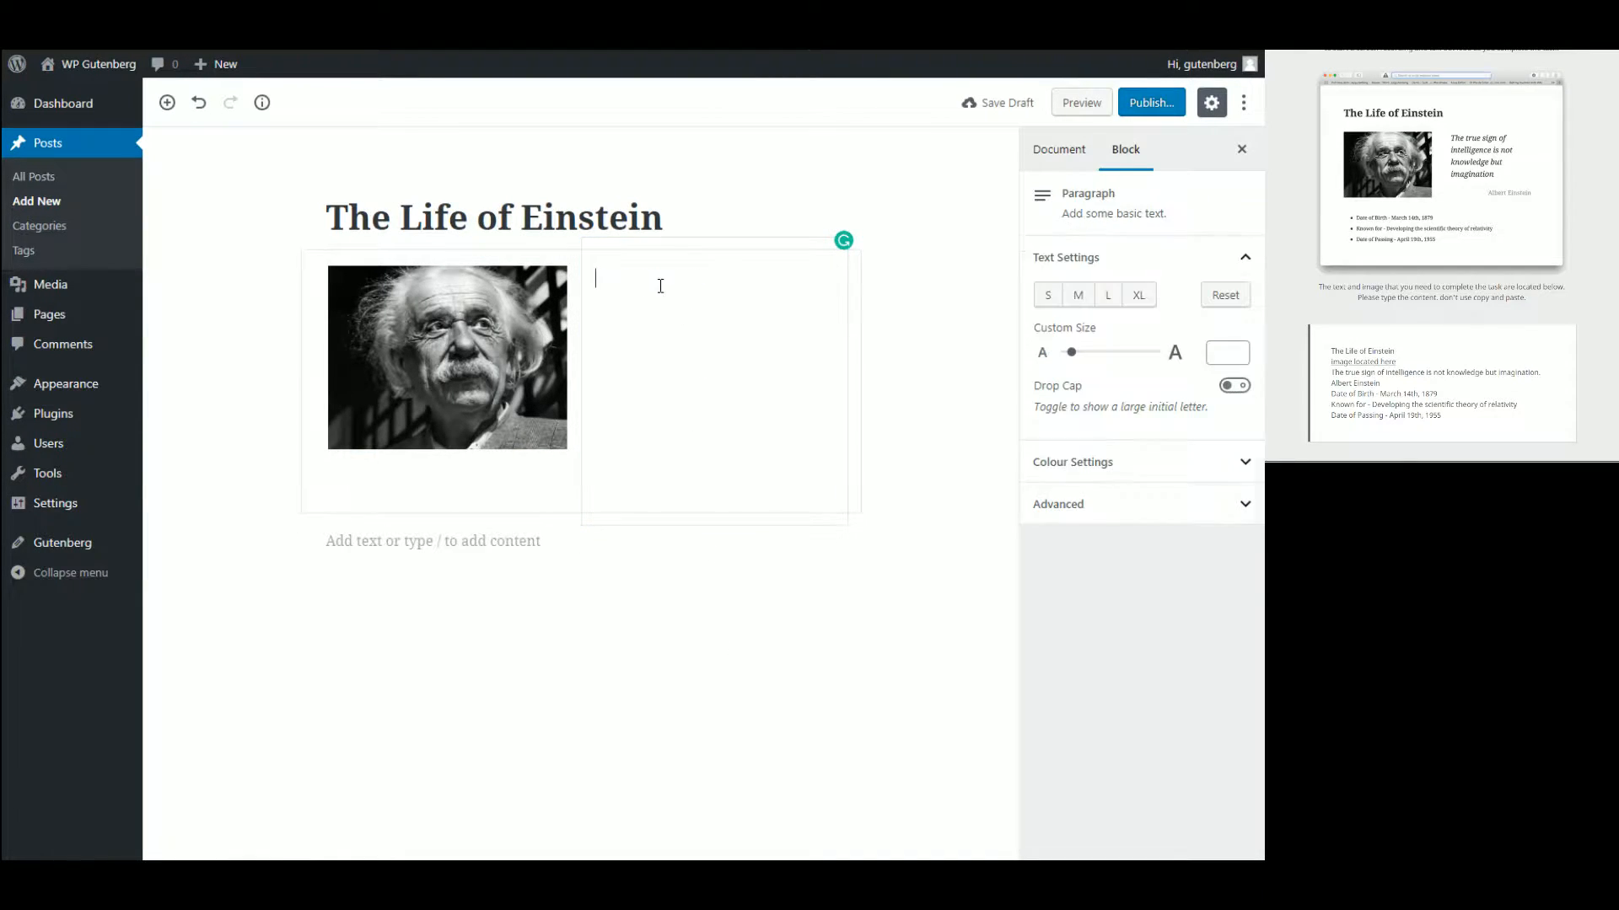
pyautogui.write('The true sign of intelligenc')
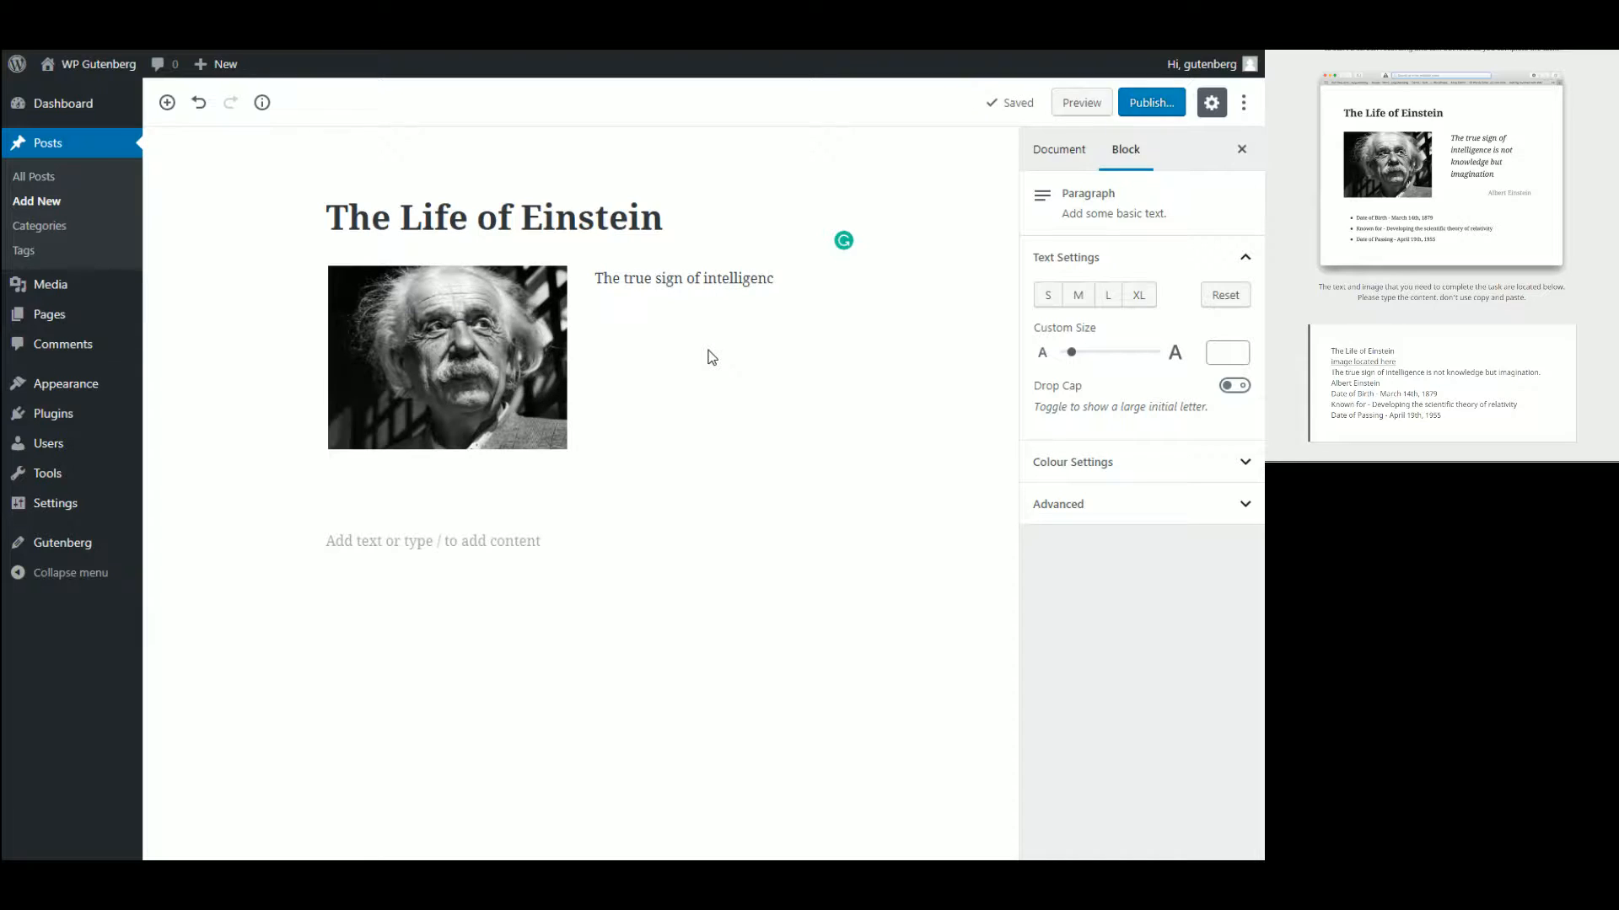
pyautogui.write('e is not knowle')
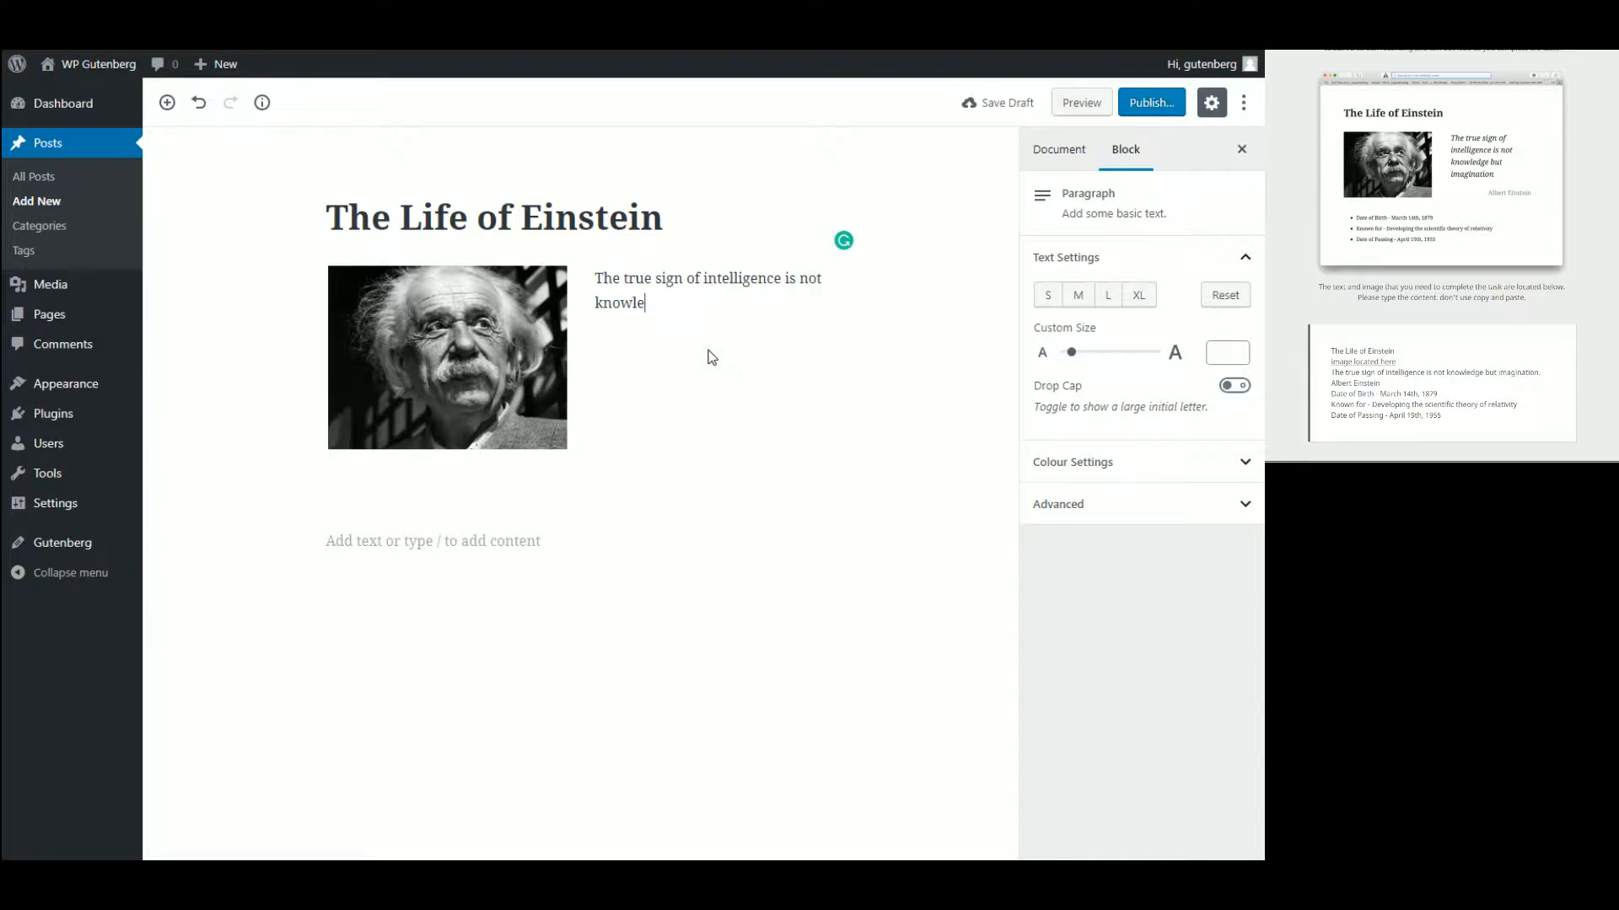
pyautogui.write('dge but imagination')
# - Make the quote text in the second column italic and set its custom font size to 22
pyautogui.hotkey('ctrl', 'a')
pyautogui.hotkey('ctrl', 'a')
pyautogui.click(708, 354)
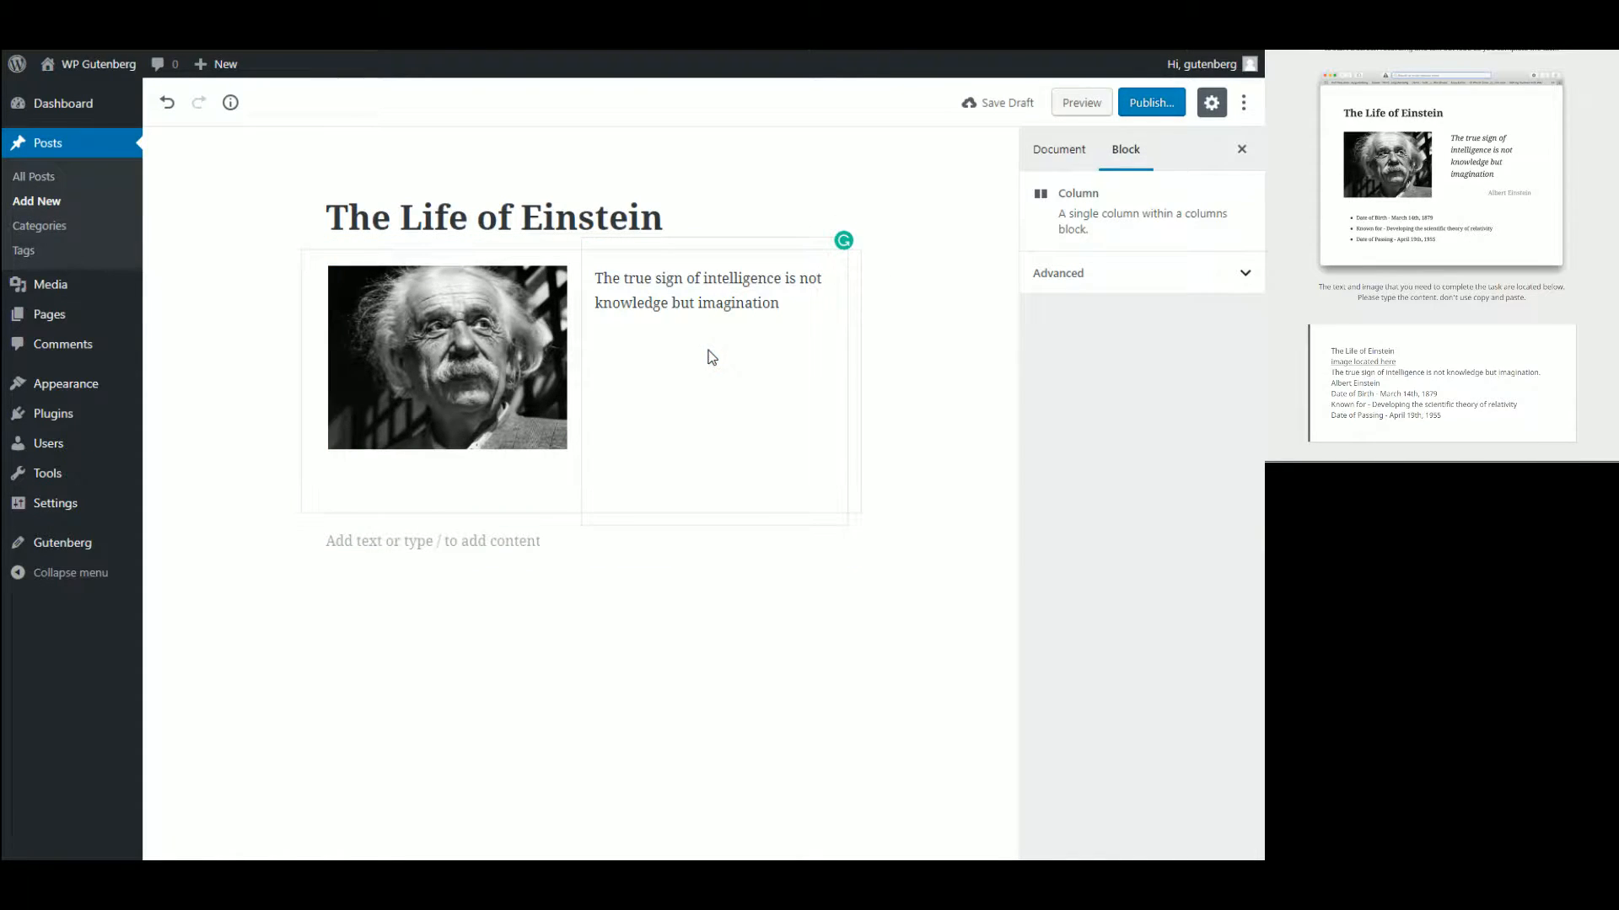
pyautogui.tripleClick(770, 302)
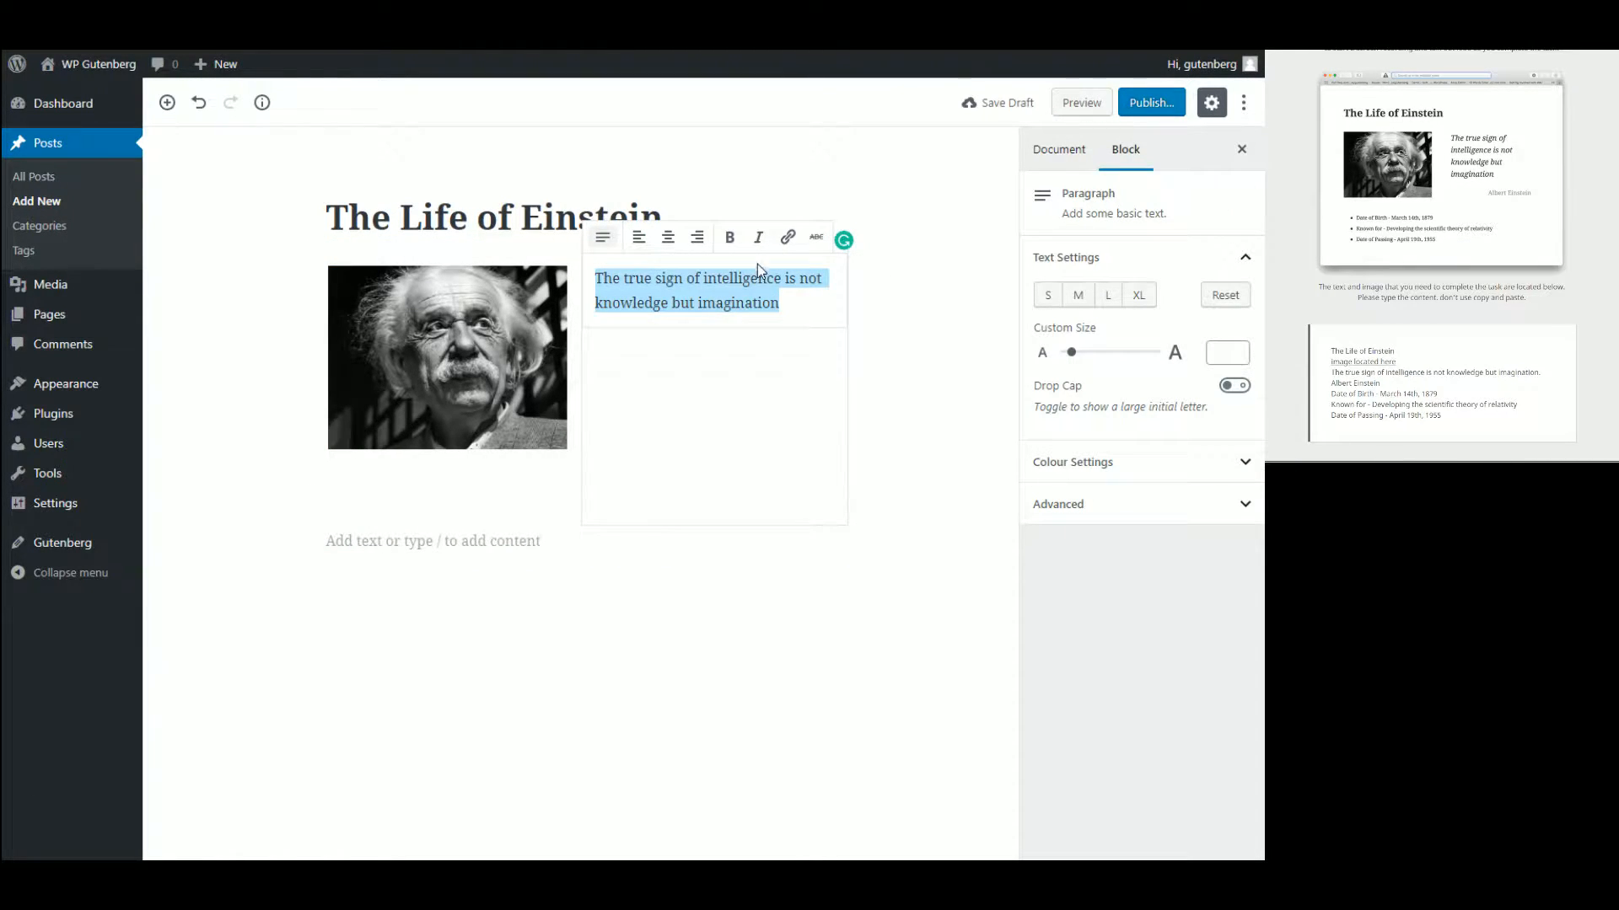
pyautogui.click(758, 237)
pyautogui.click(1220, 354)
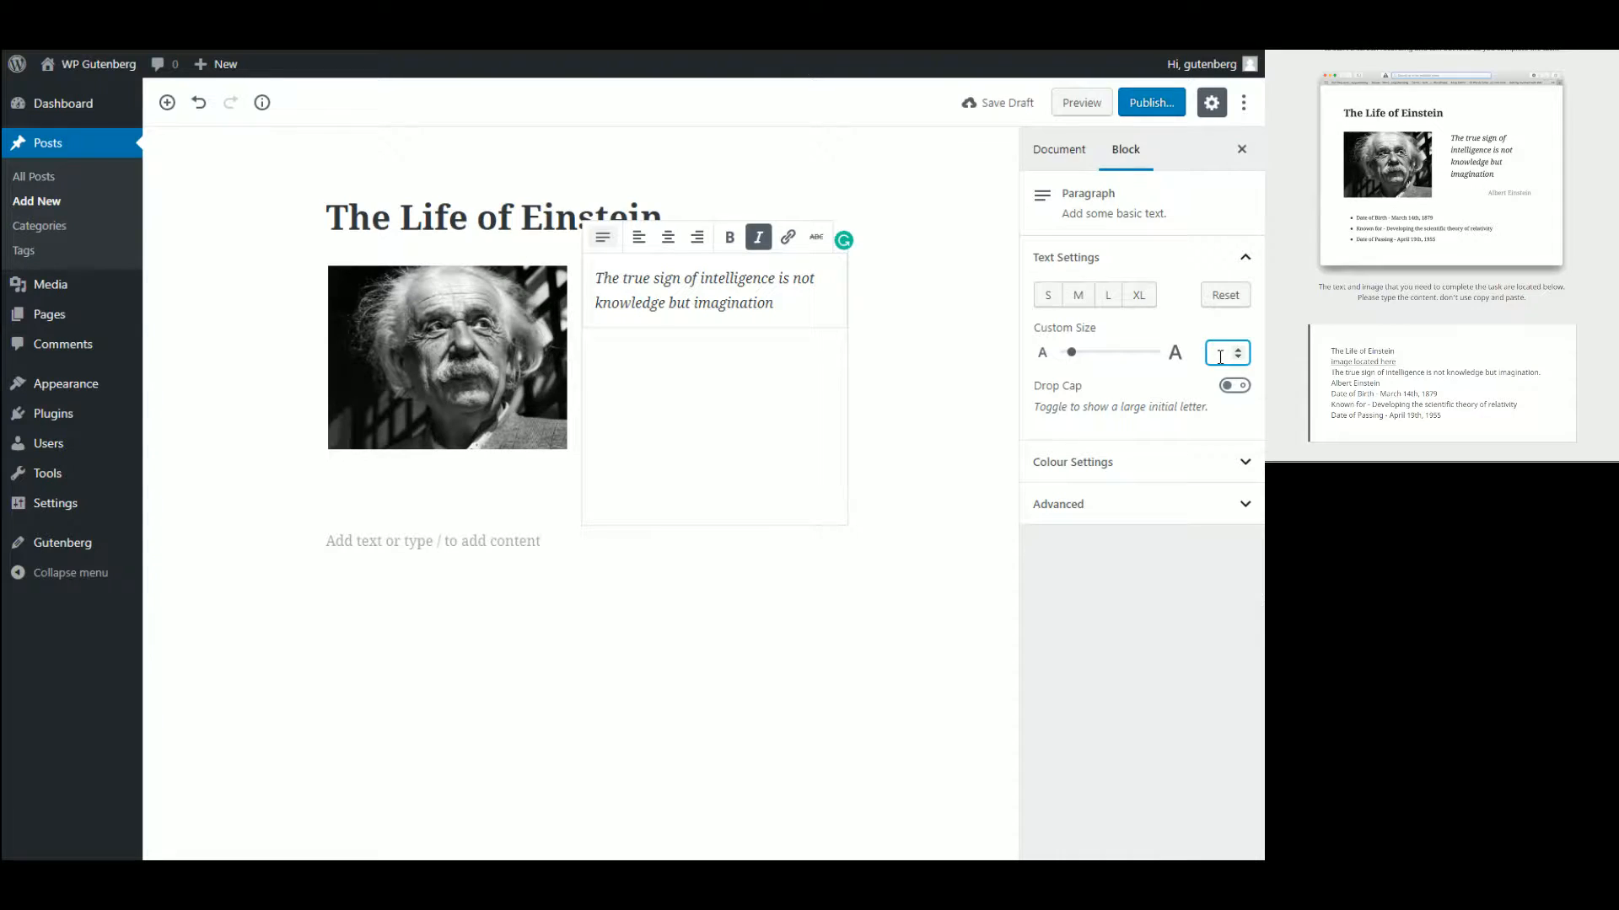
pyautogui.write('22')
pyautogui.click(975, 559)
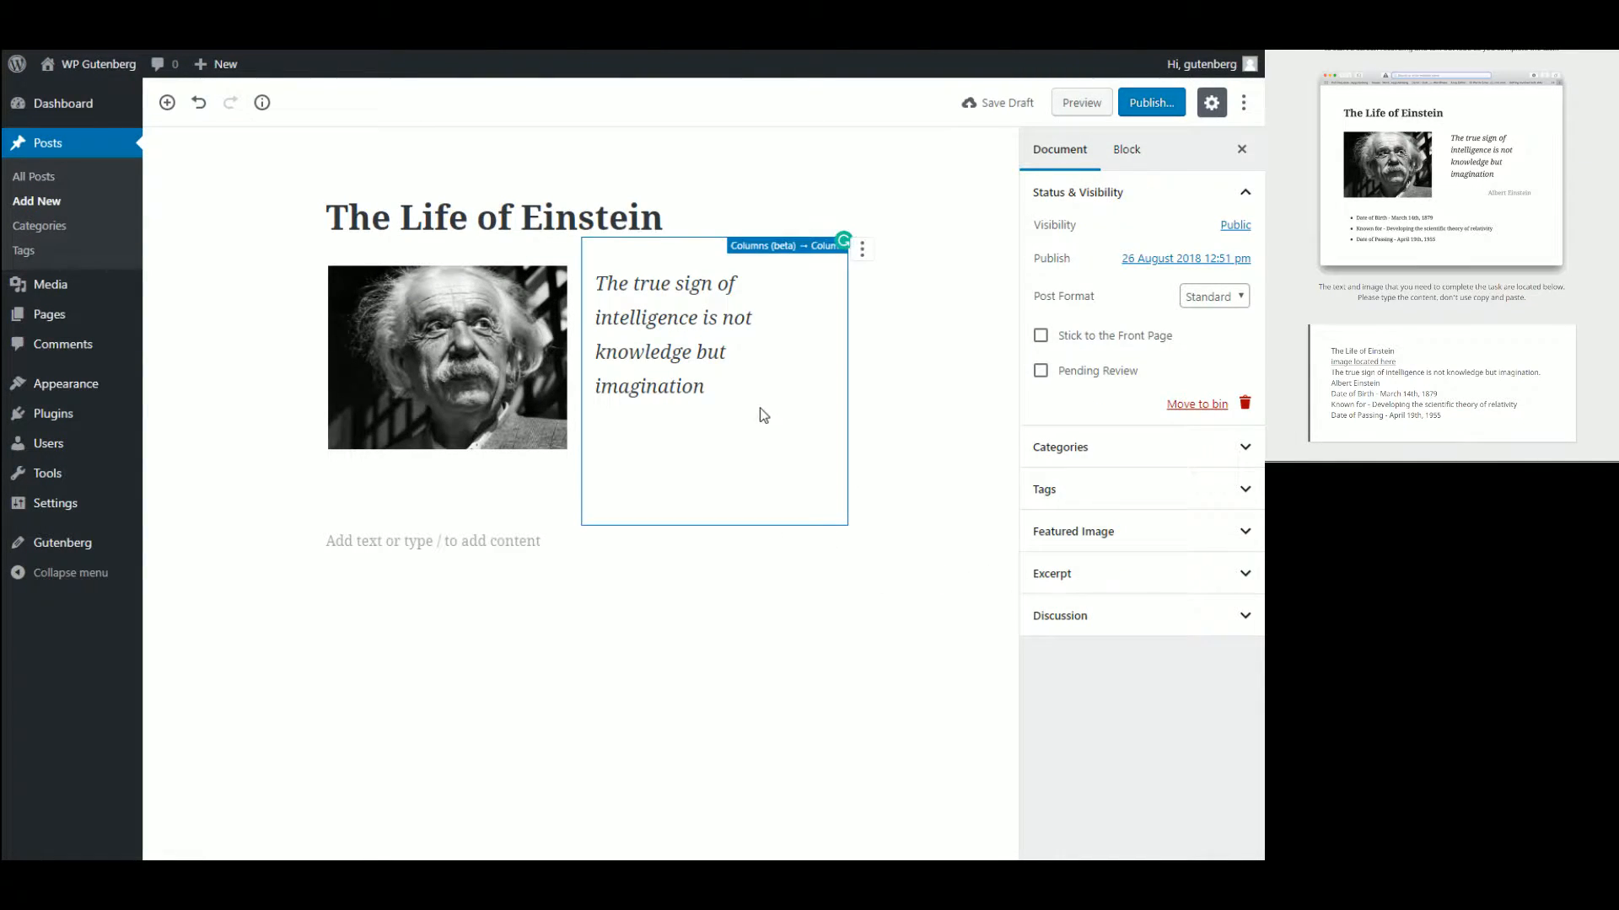
# - Add an "Albert Einstein" paragraph below the quote in the second column and align it right
pyautogui.click(606, 451)
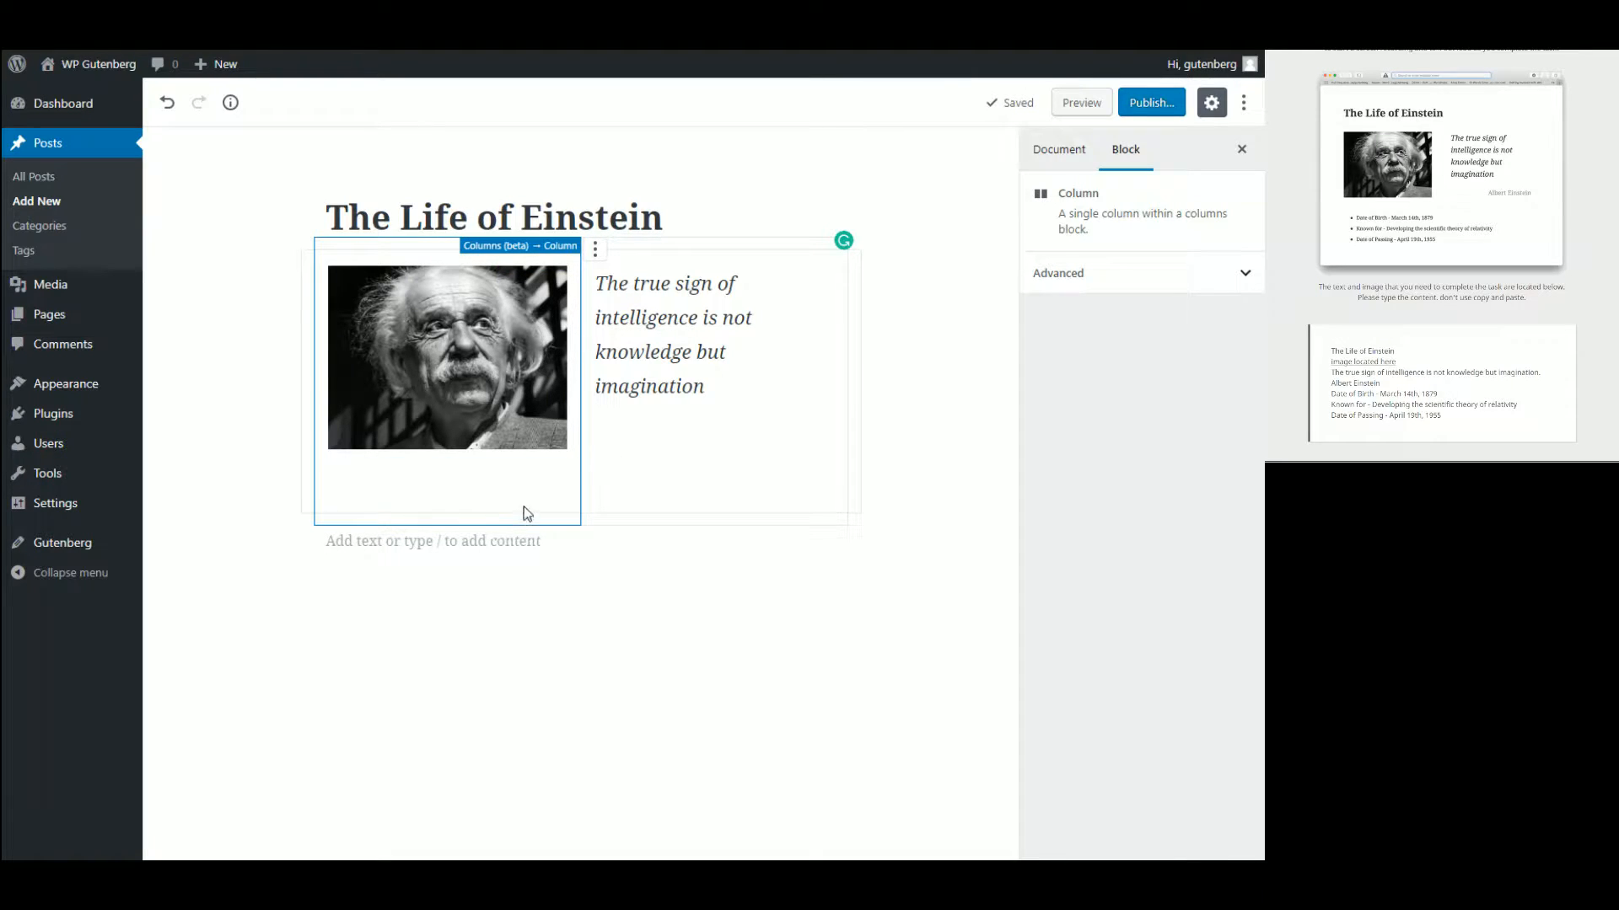
pyautogui.click(703, 387)
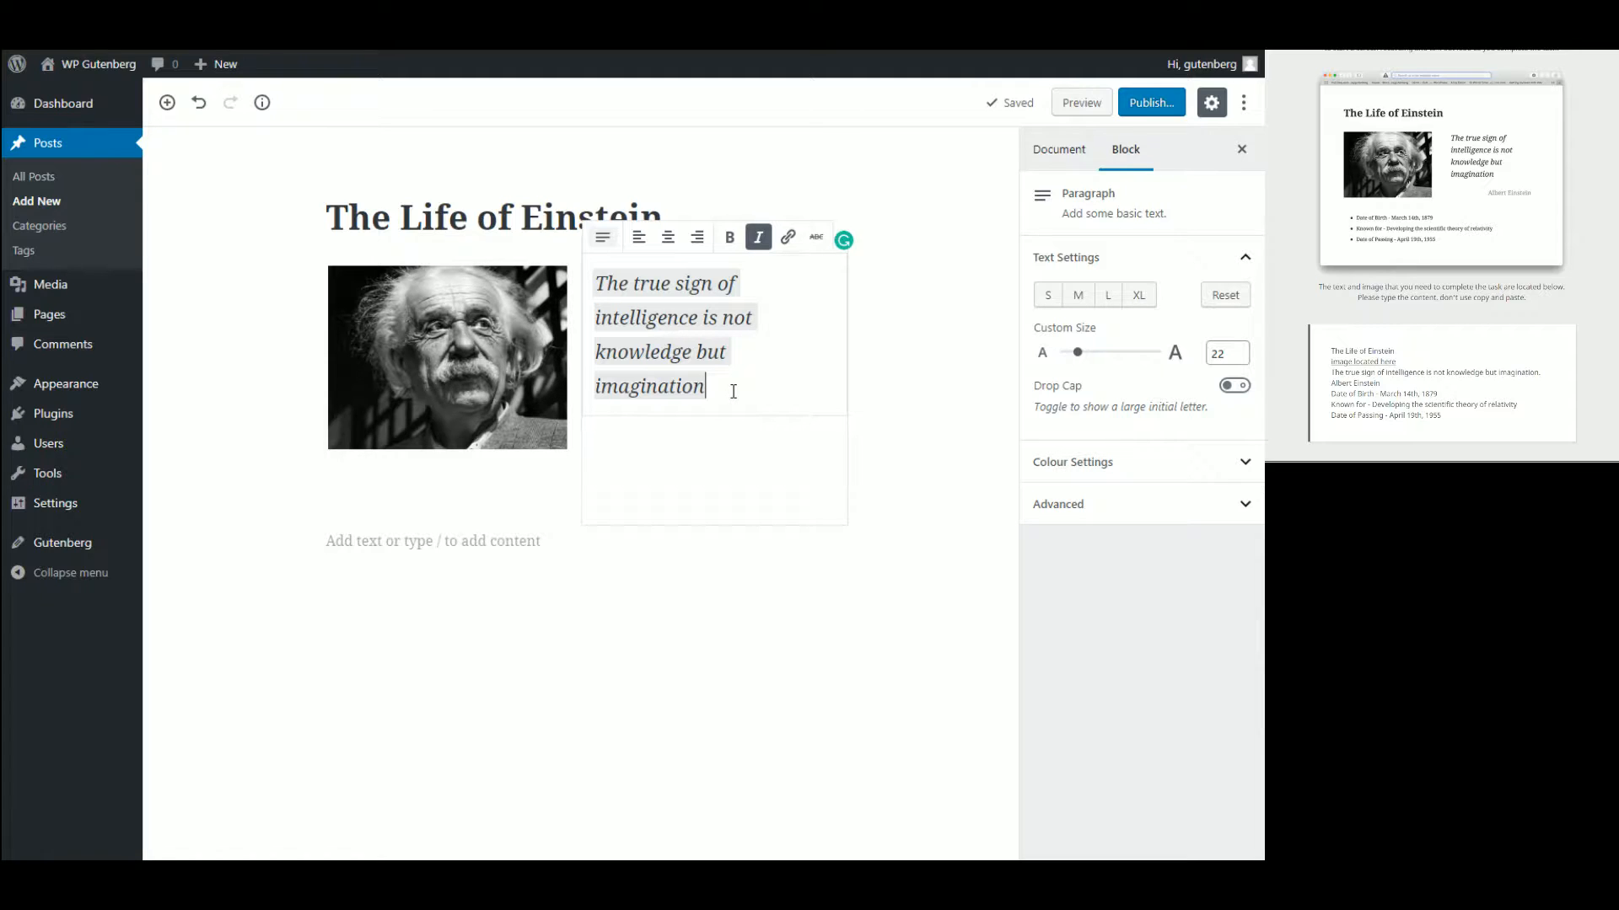
pyautogui.press('Return')
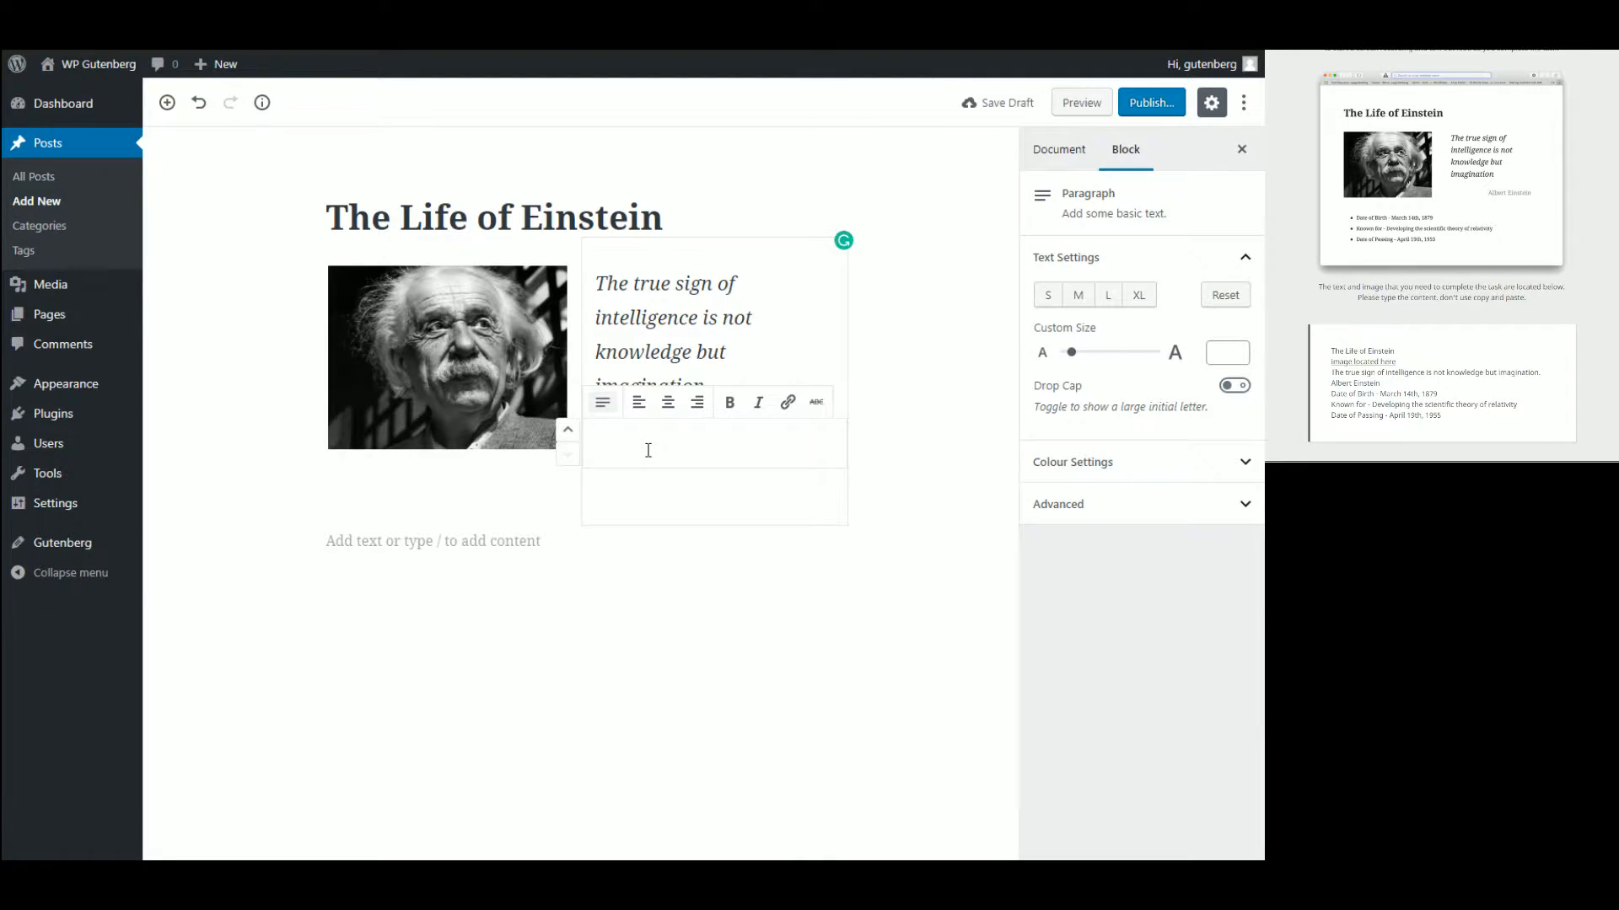
pyautogui.write('Alb')
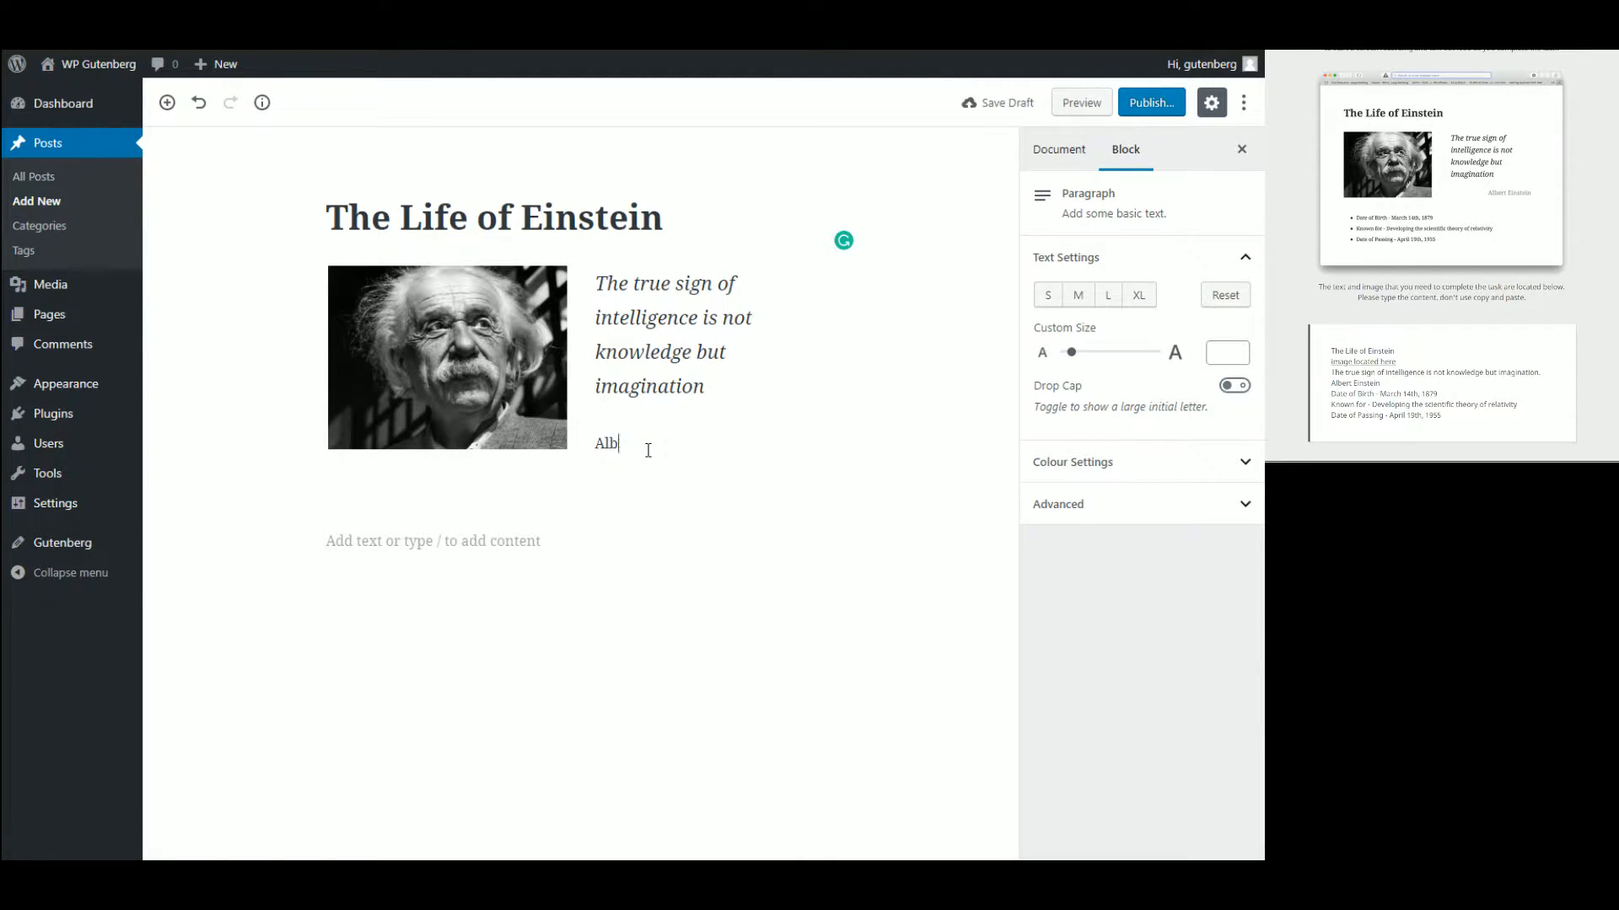
pyautogui.write('ert Einstein')
pyautogui.tripleClick(648, 451)
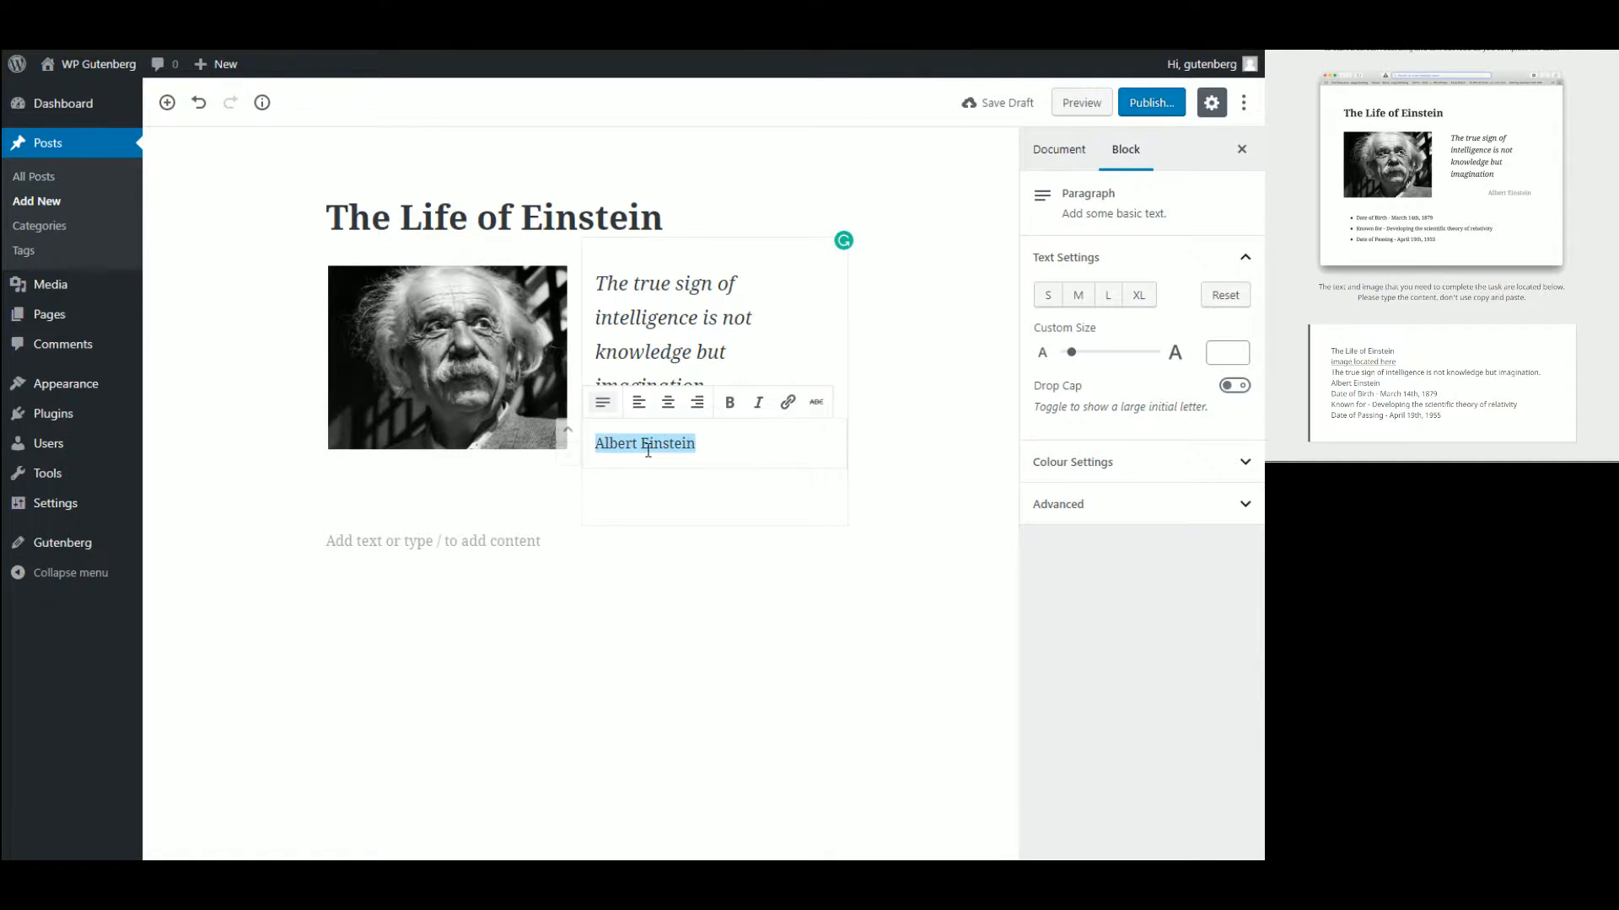
pyautogui.click(696, 402)
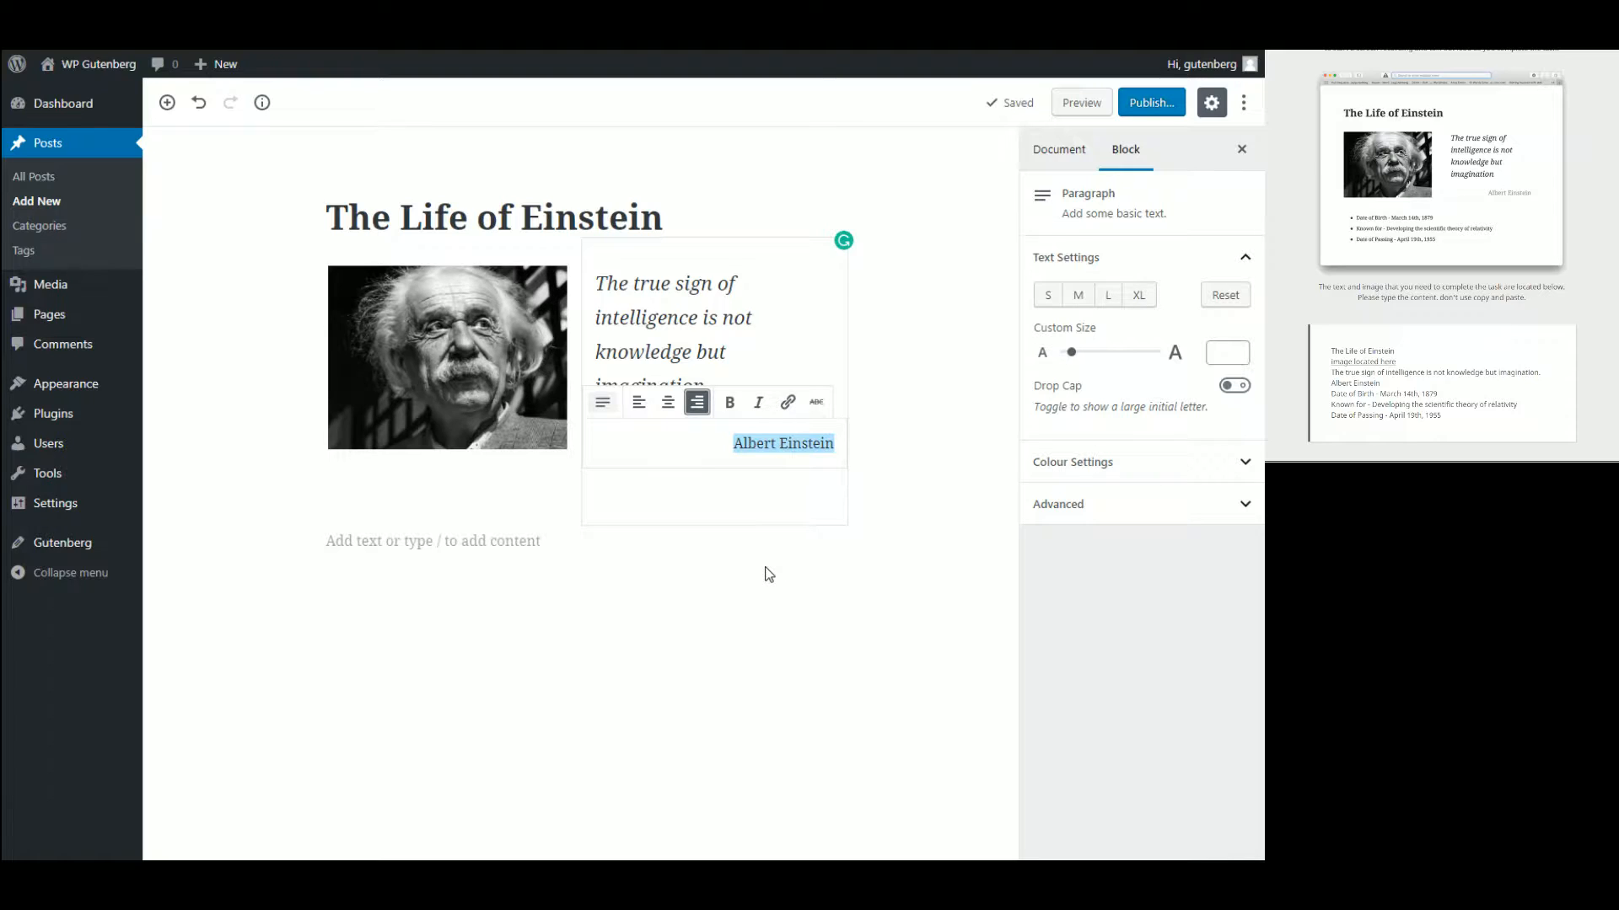
# - Set the text colour of the "Albert Einstein" paragraph to the medium grey swatch, leaving it without a background colour
pyautogui.click(618, 312)
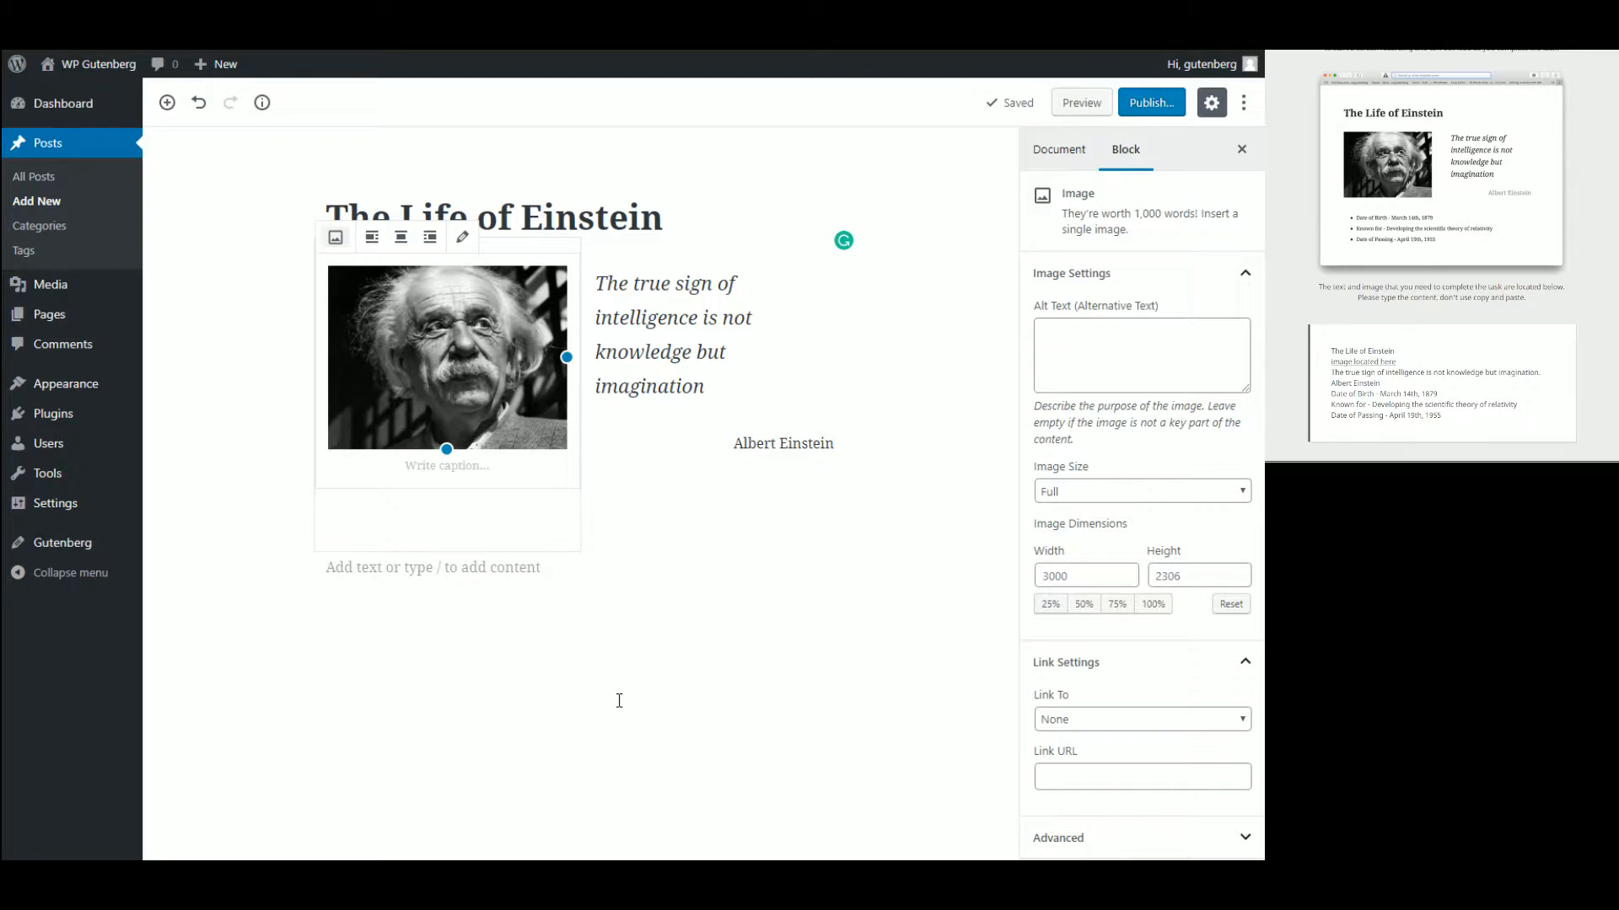
pyautogui.click(671, 680)
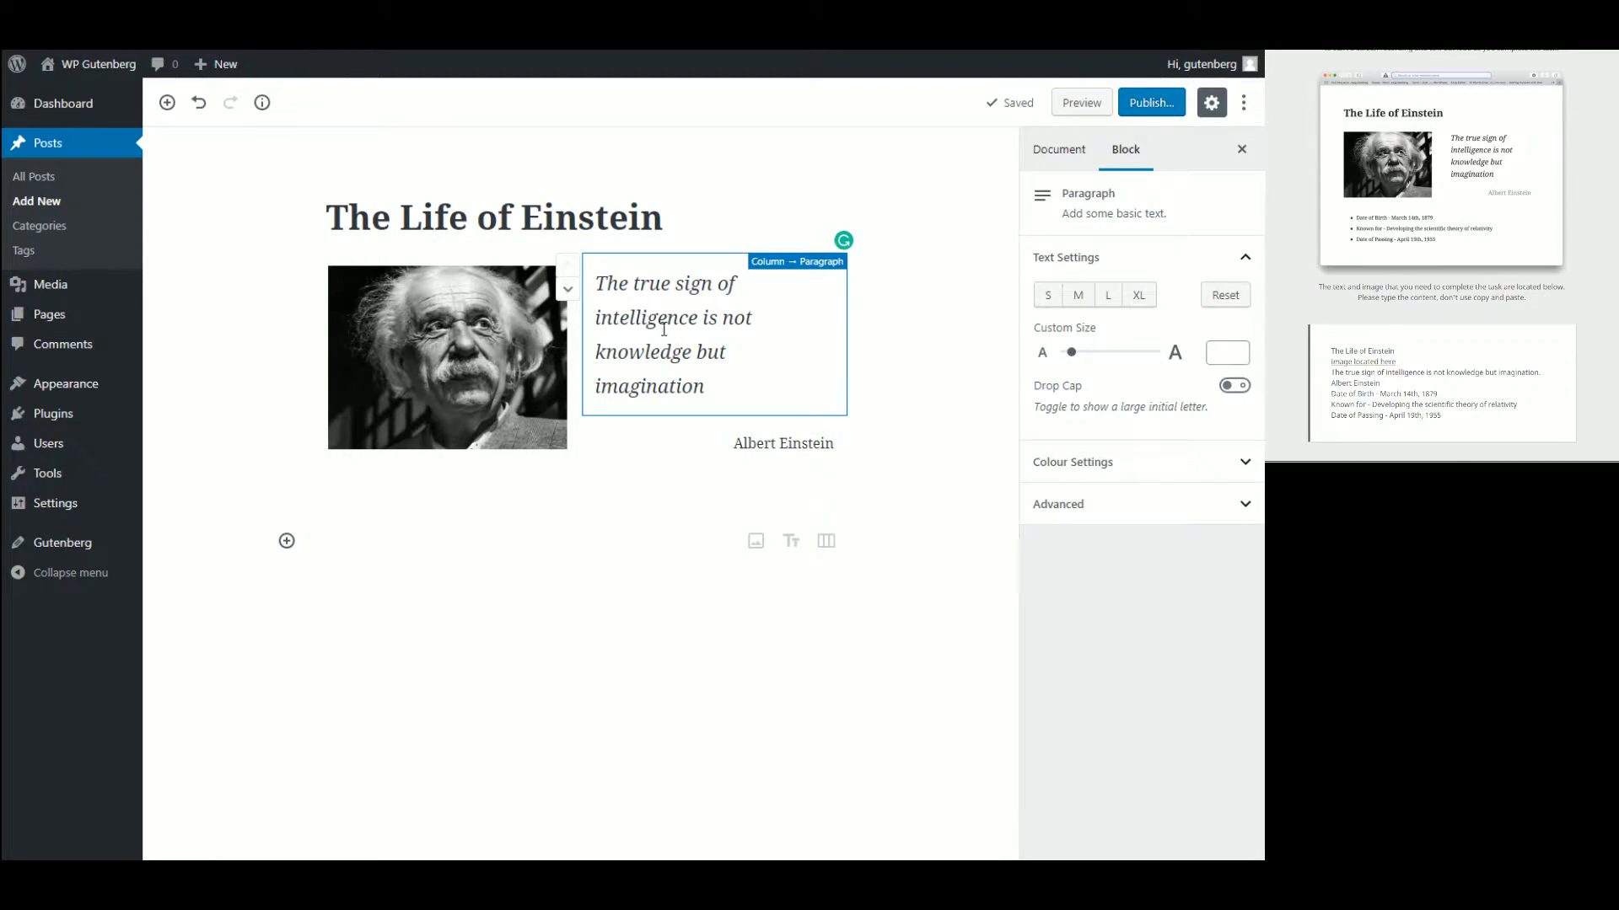
pyautogui.click(761, 442)
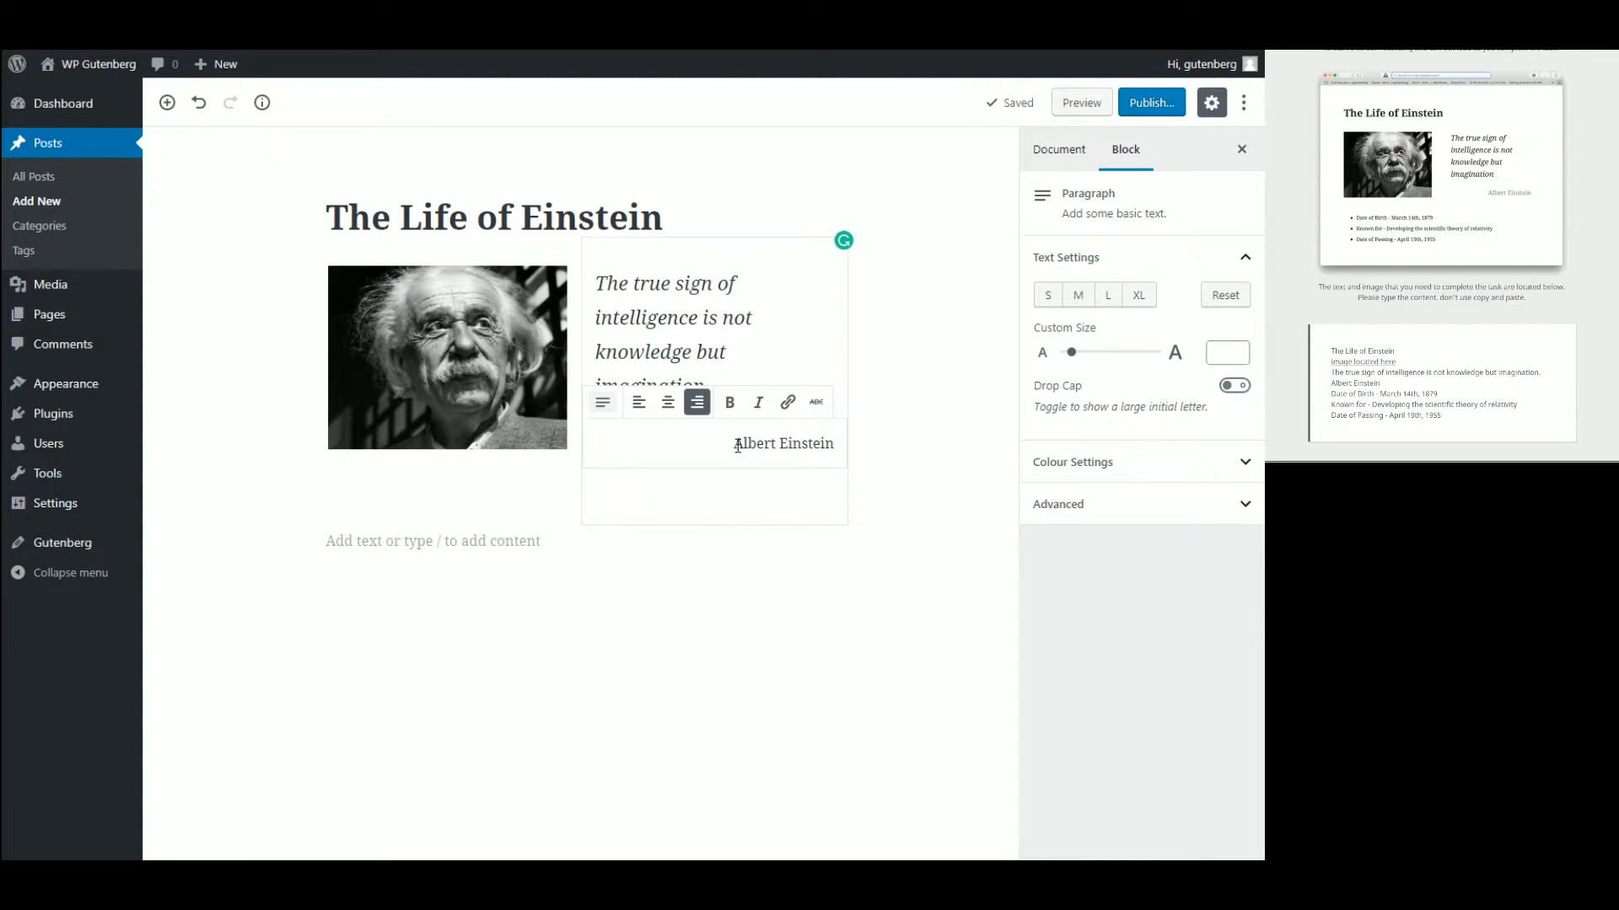
pyautogui.moveTo(817, 445); pyautogui.dragTo(836, 443)
pyautogui.click(1110, 465)
pyautogui.click(1121, 563)
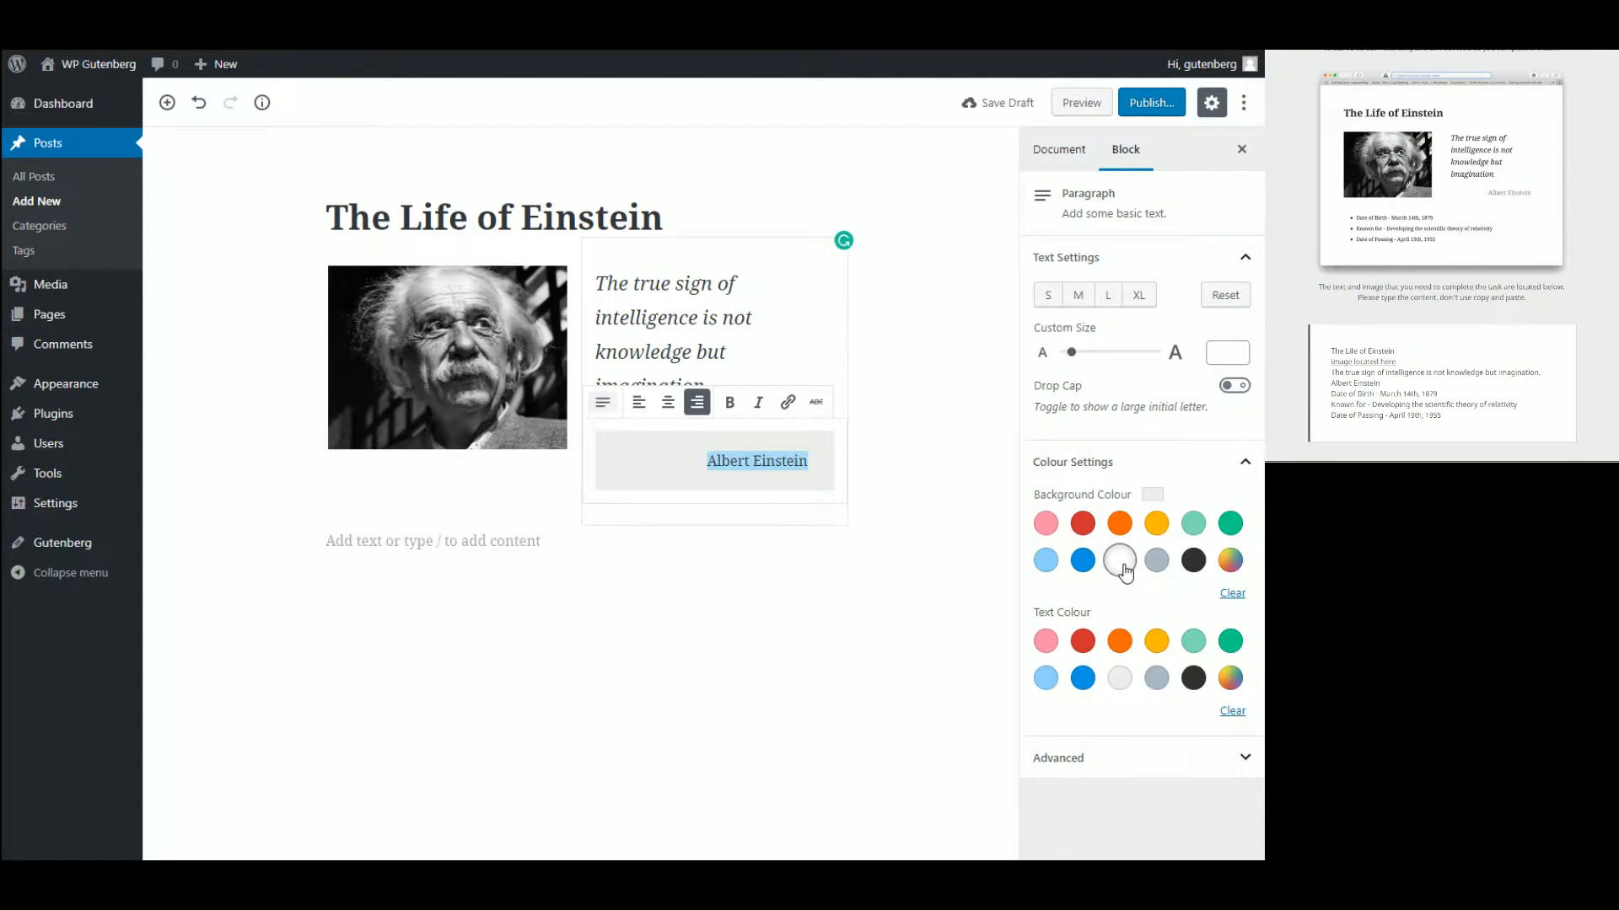
pyautogui.click(1122, 562)
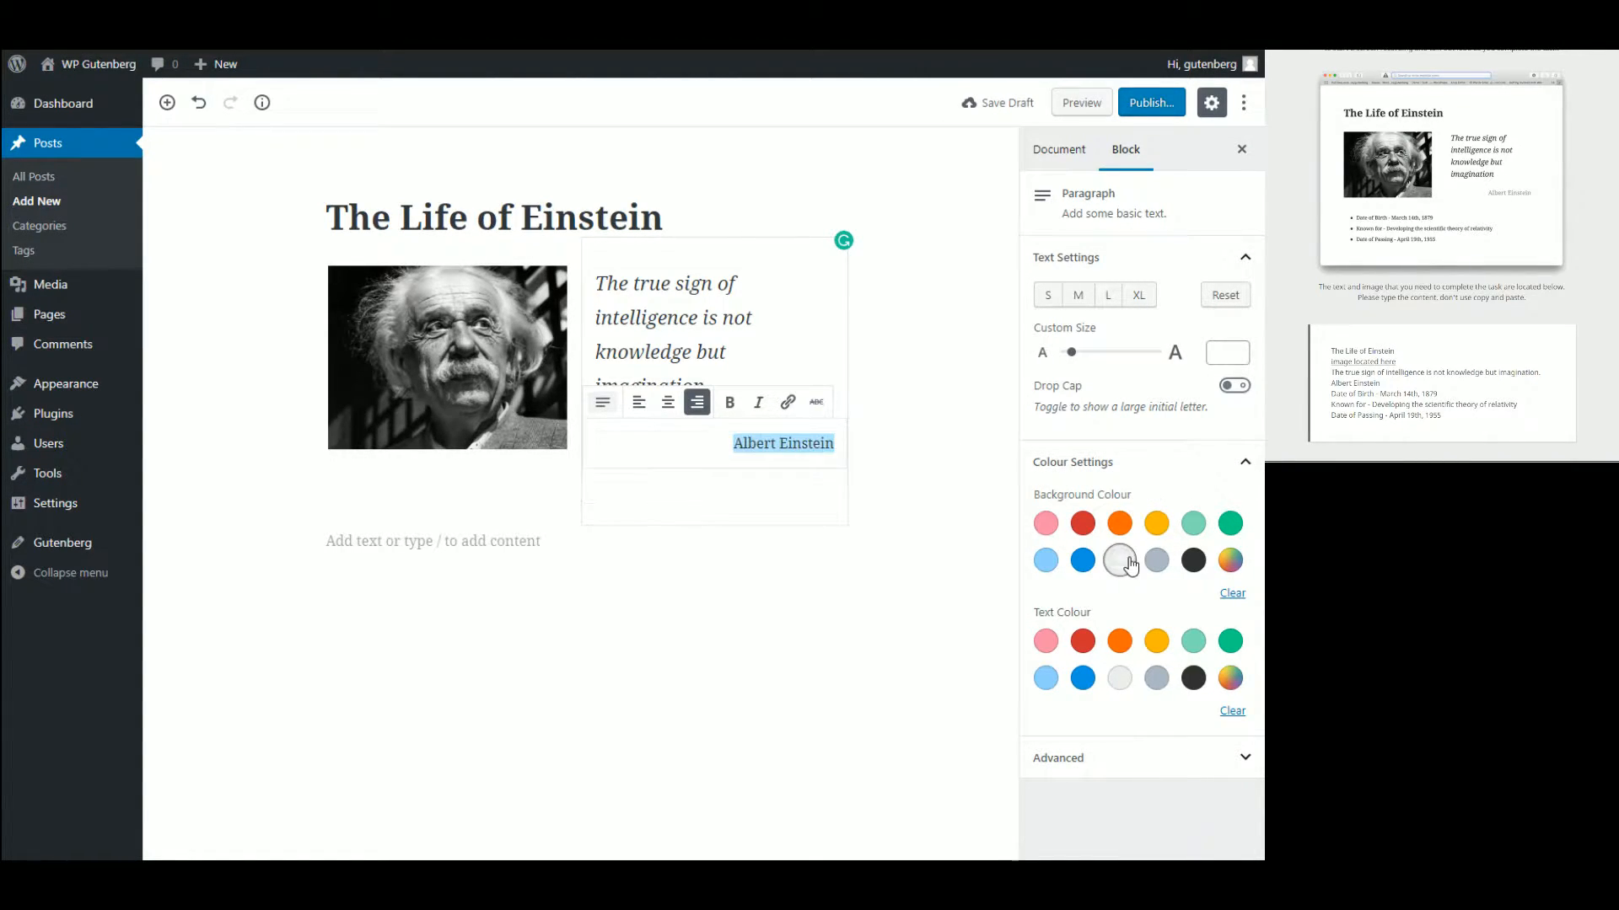
pyautogui.click(1121, 679)
pyautogui.click(1158, 680)
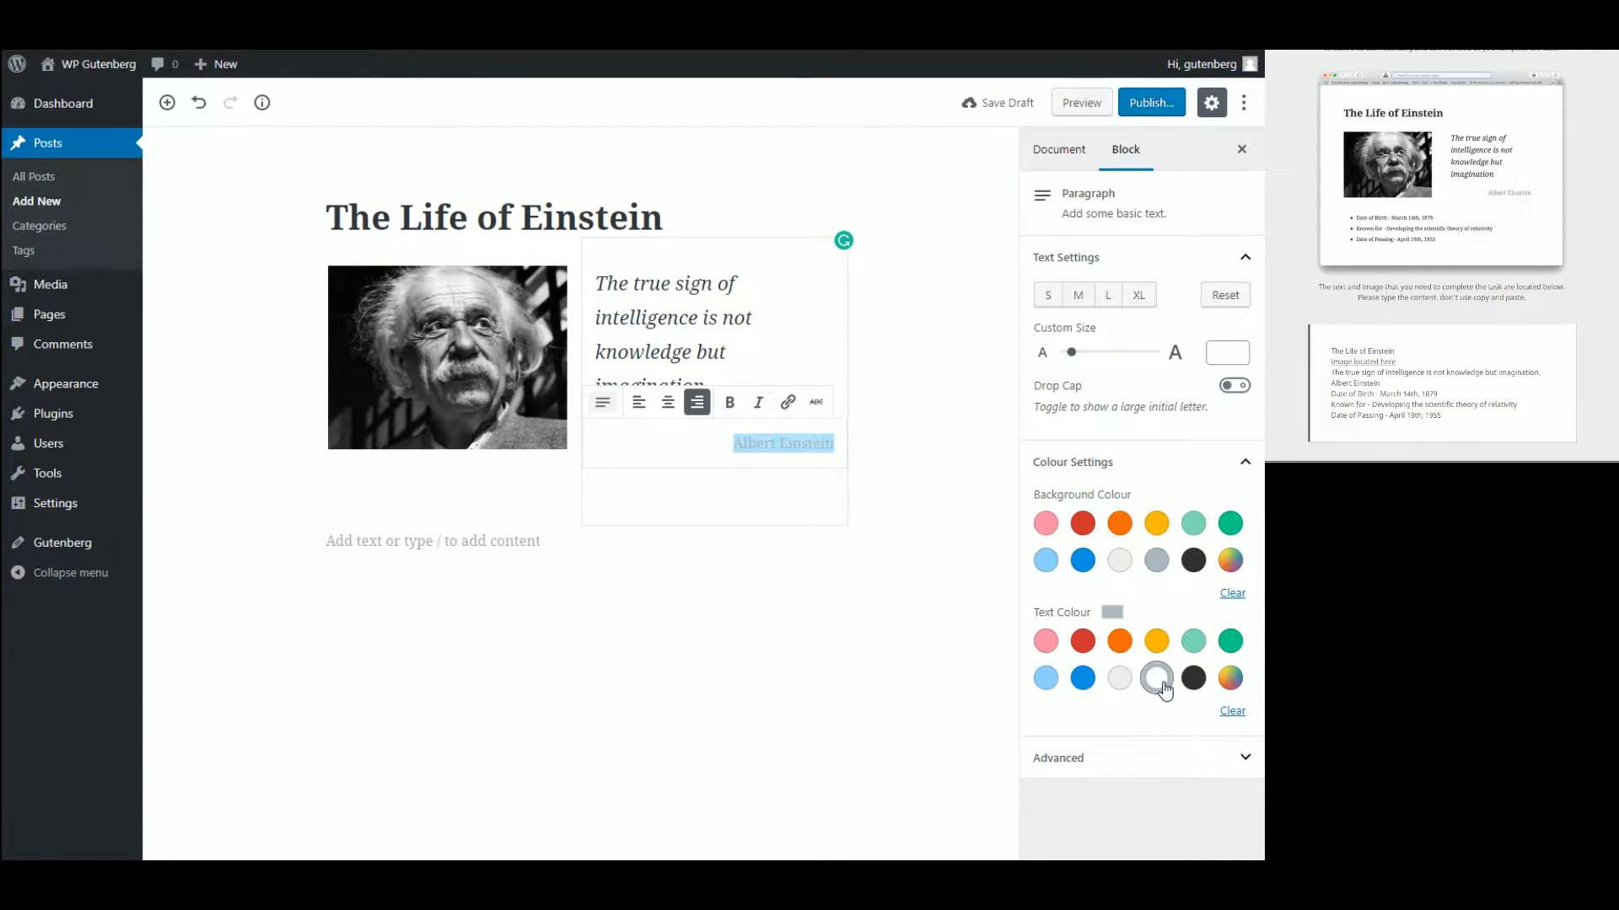
pyautogui.click(812, 619)
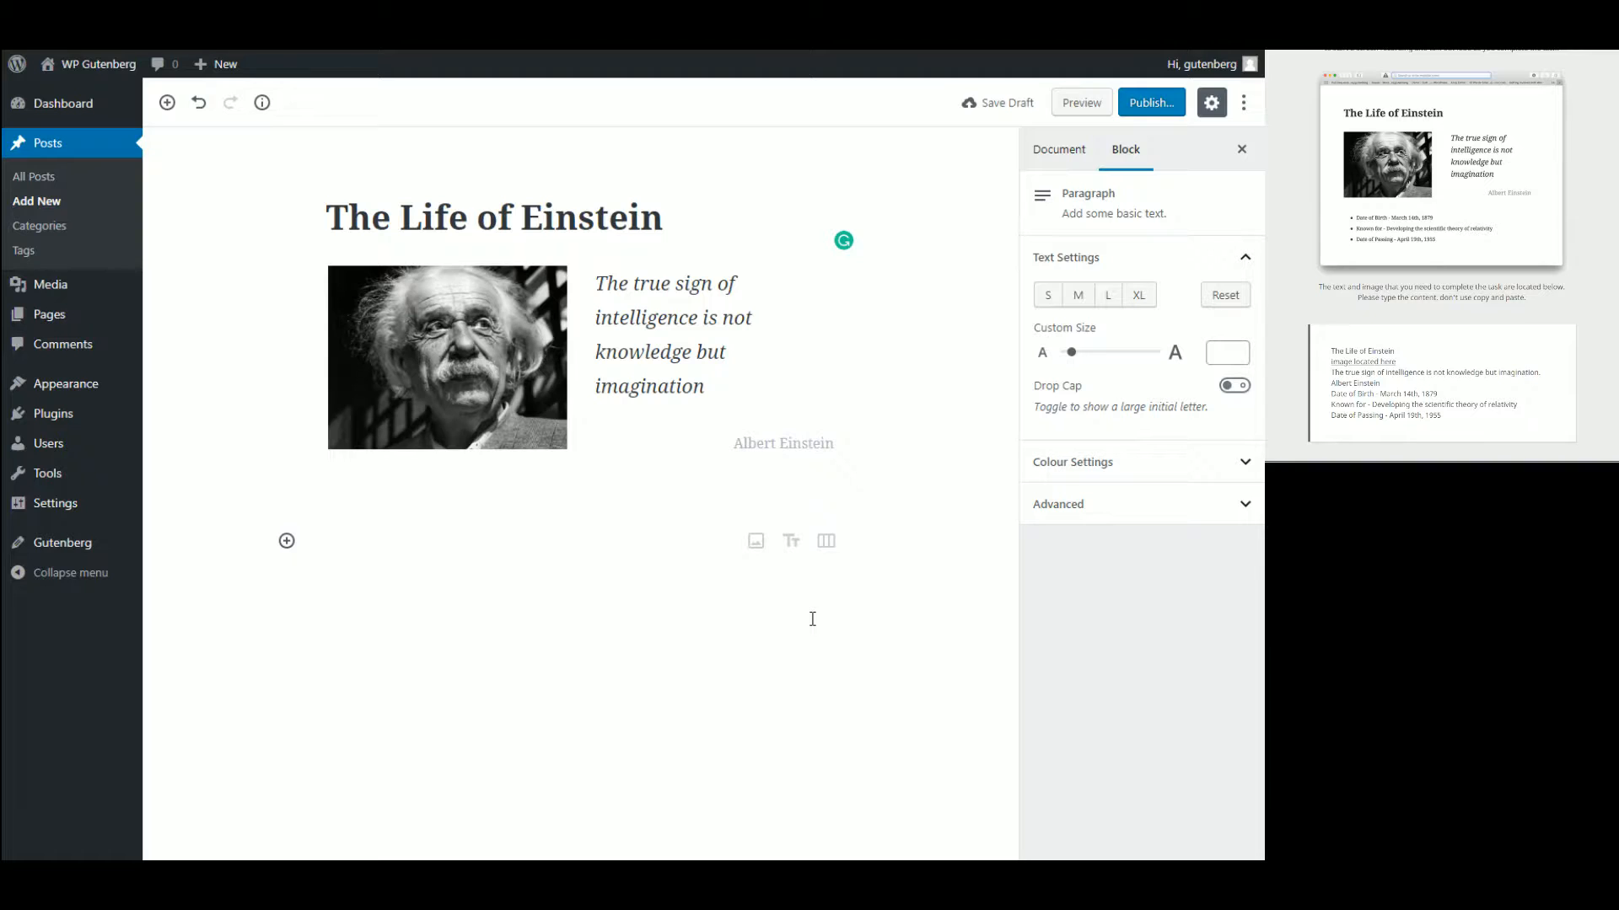
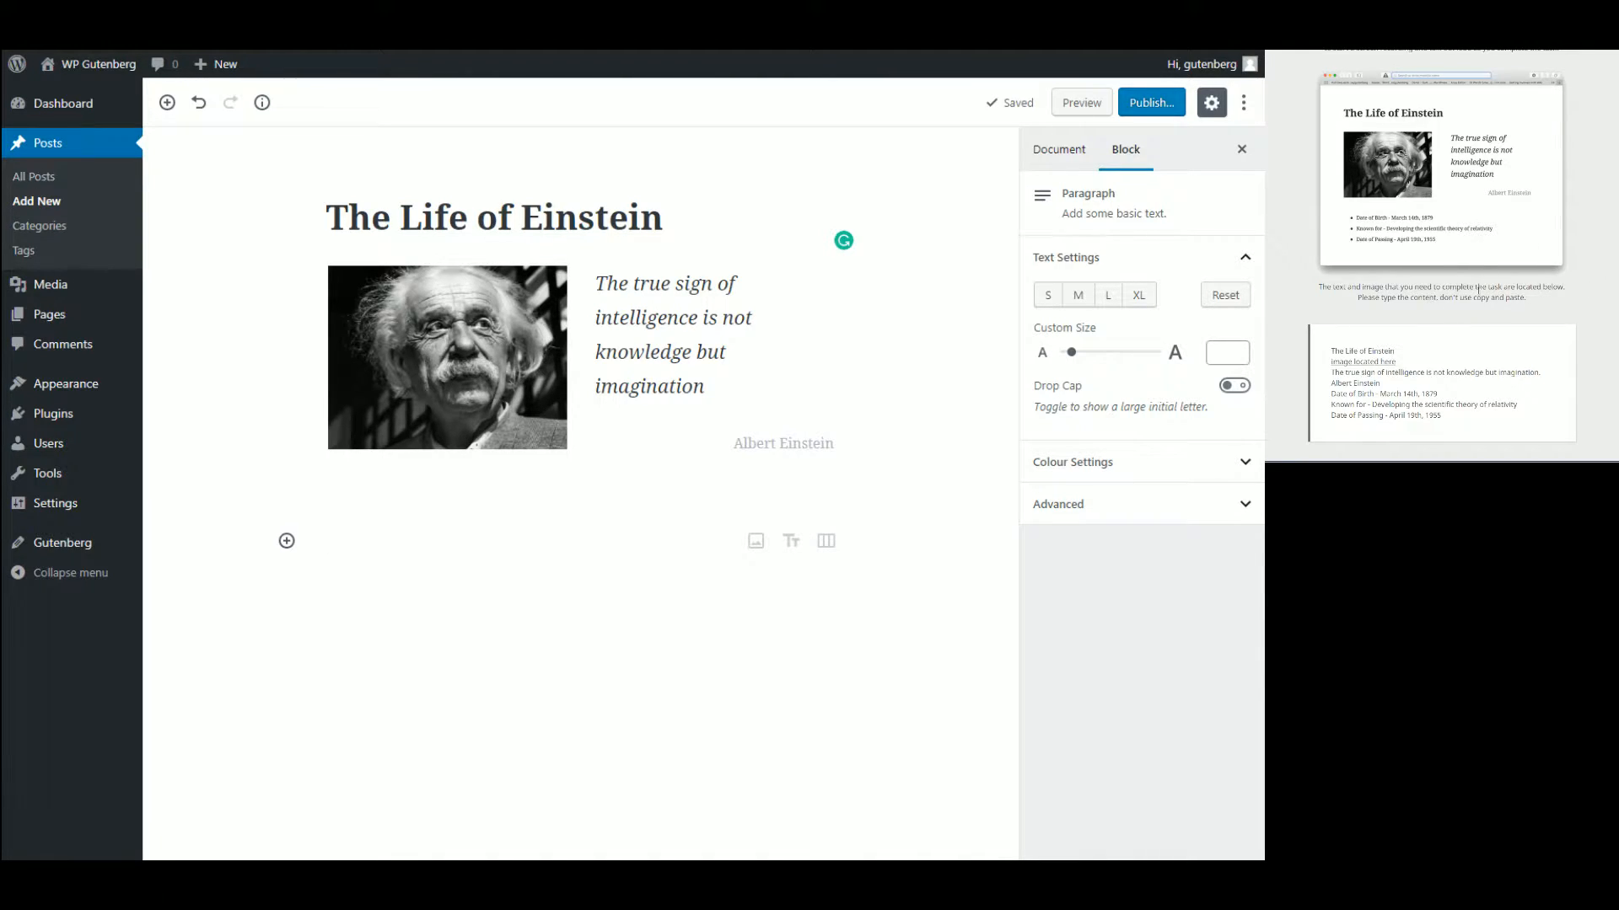
# - Insert a bulleted list below the columns, enter Einstein's "Date of Birth" line from the sample text, and start a second item
pyautogui.click(287, 542)
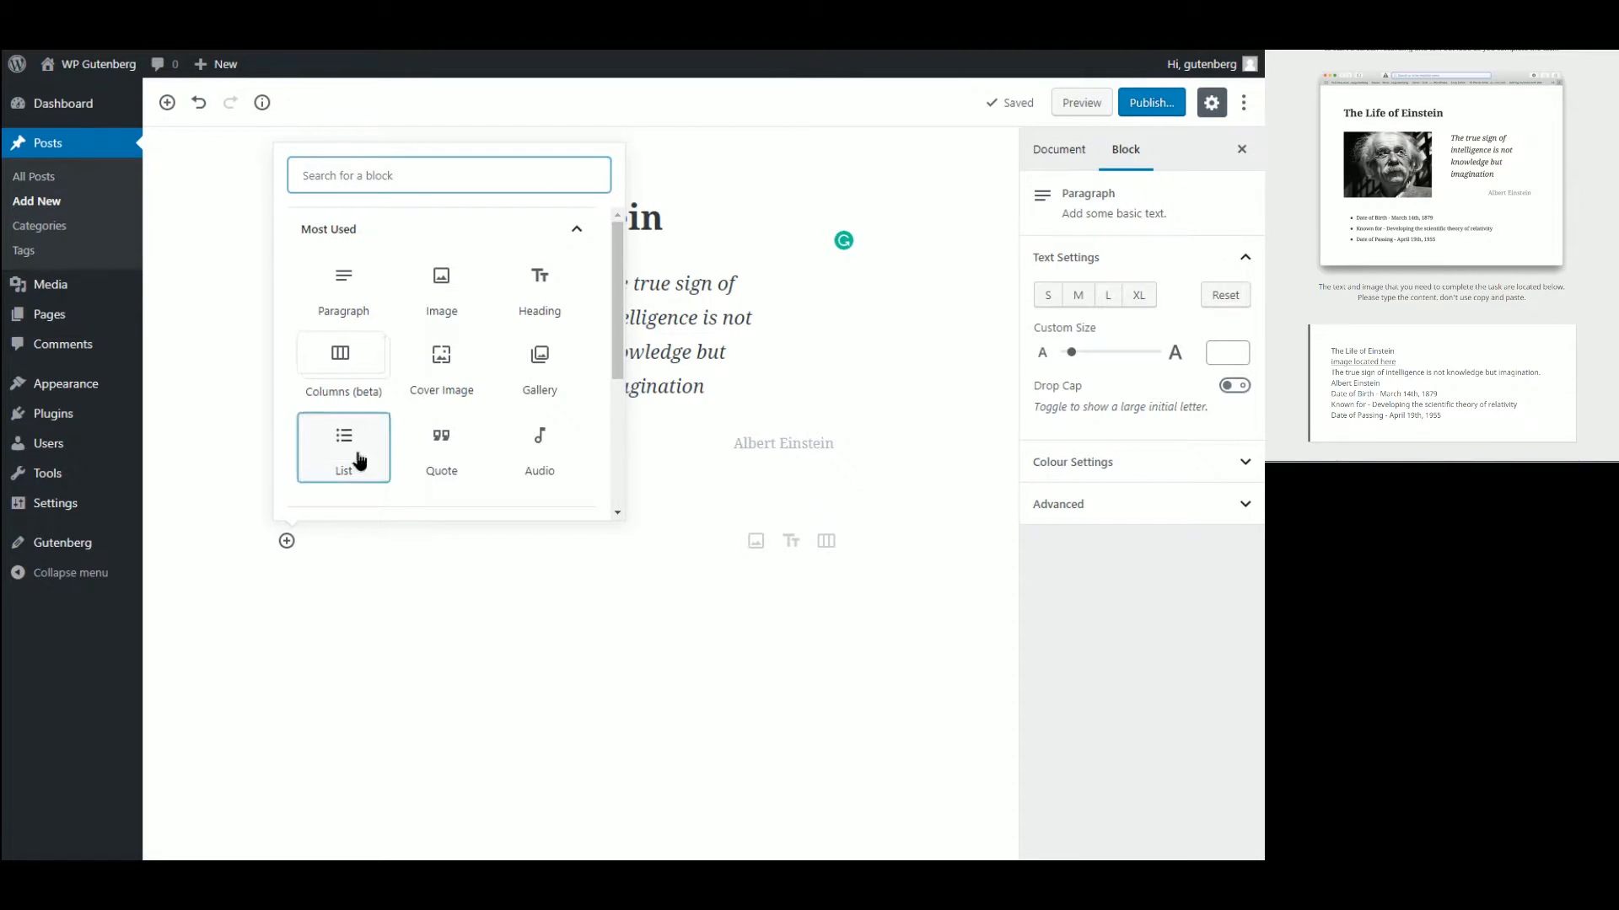
pyautogui.click(355, 458)
pyautogui.write('Date ')
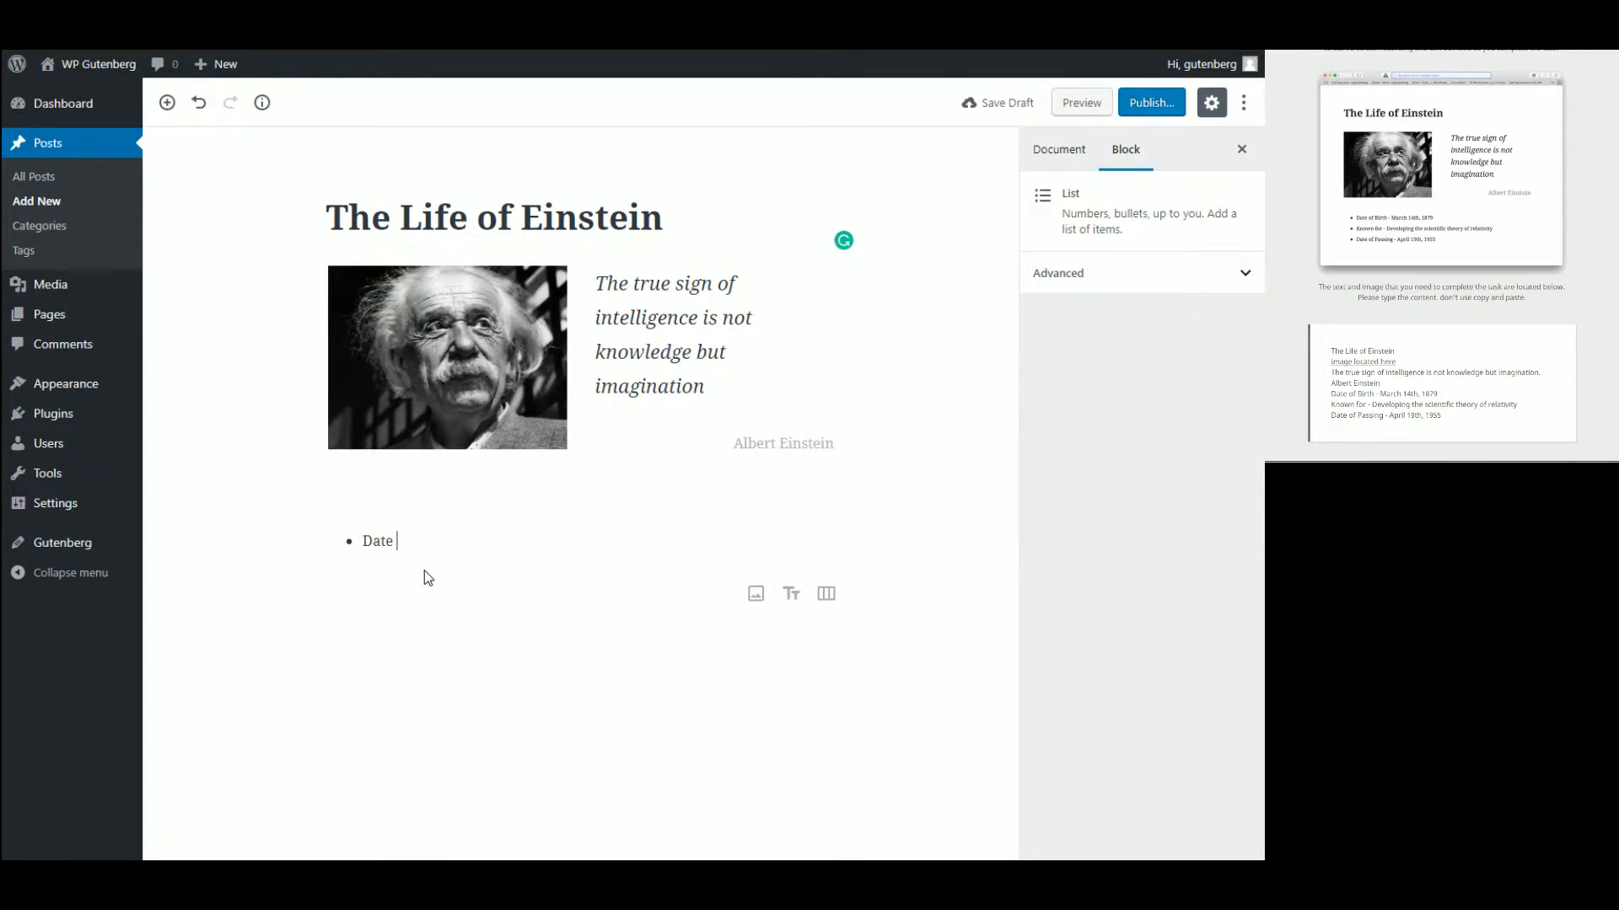
pyautogui.write('of Birth - March 14th, 18798')
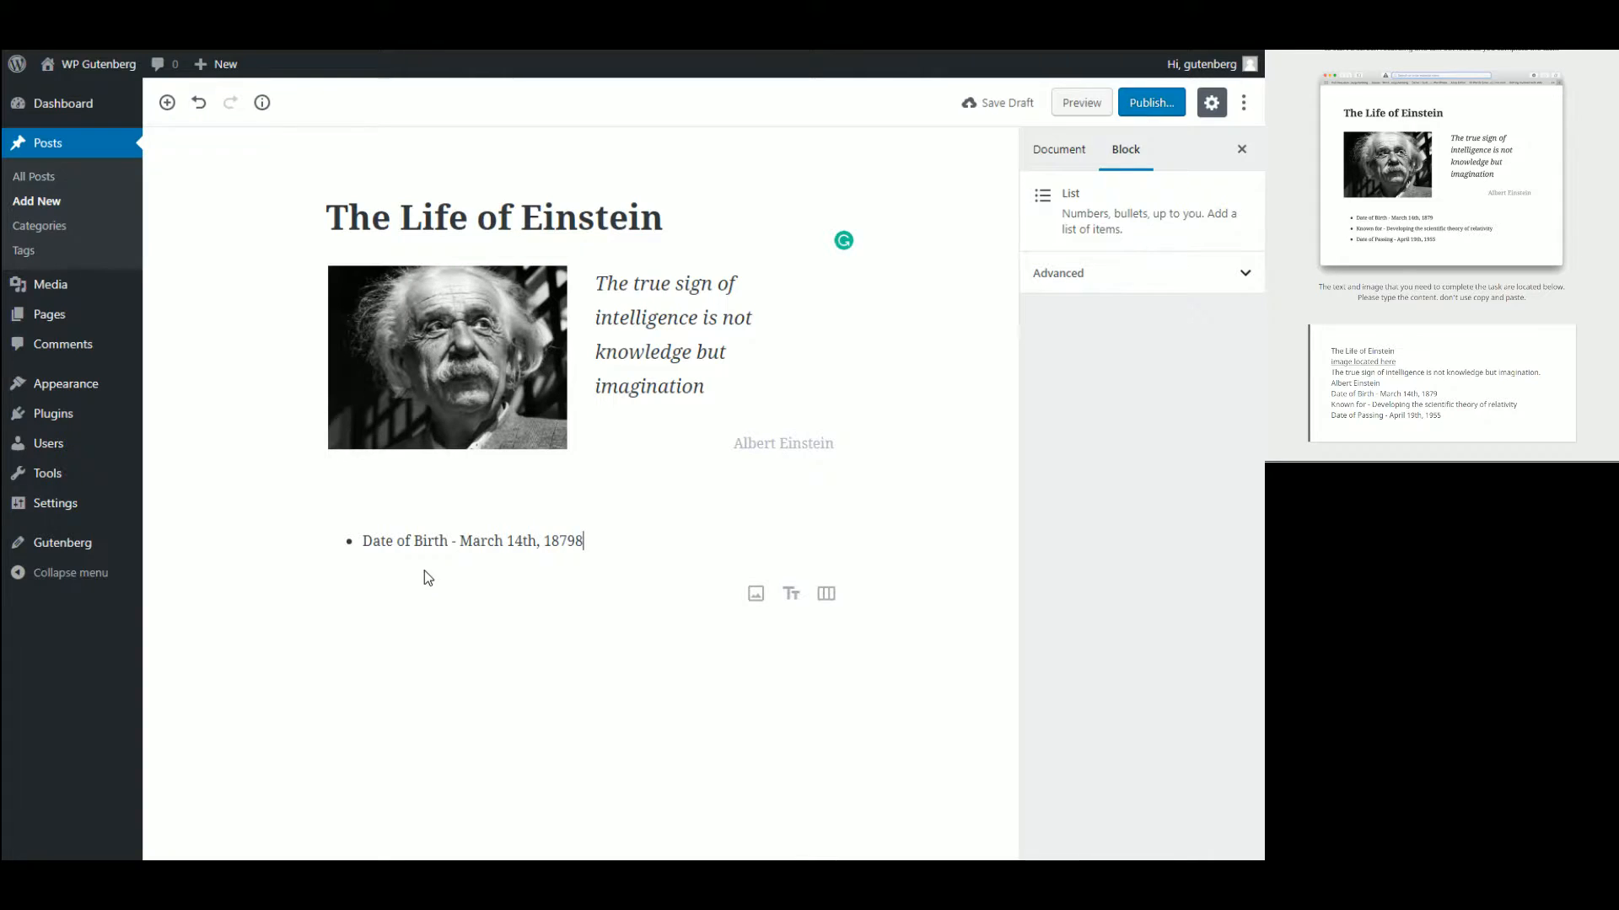
pyautogui.press('BackSpace')
pyautogui.press('Return')
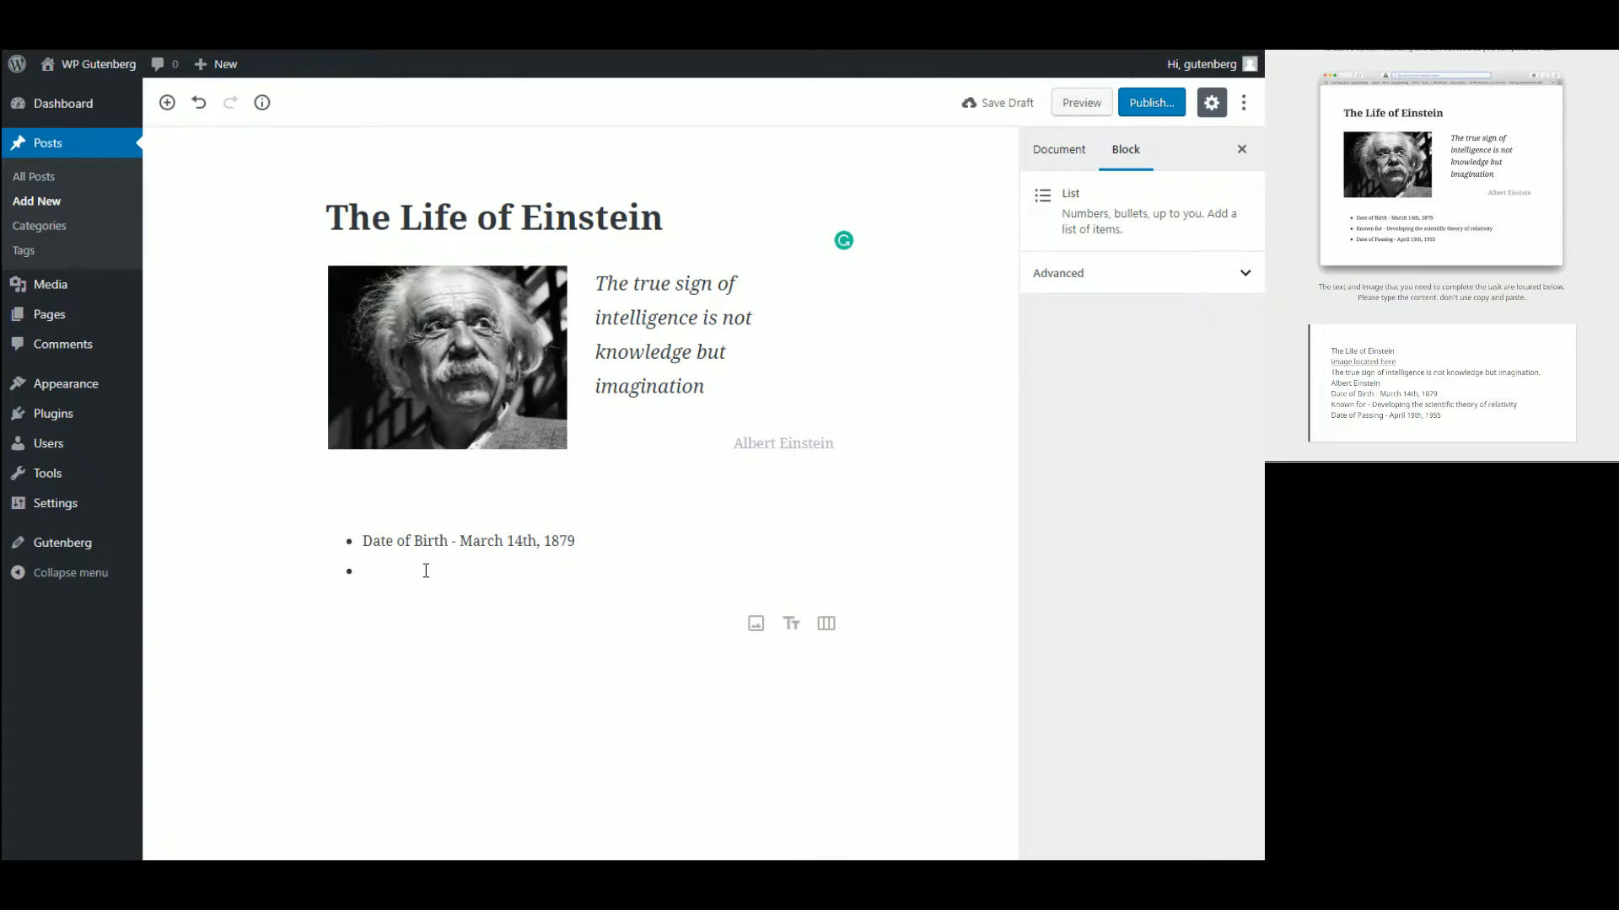
# - Enter the list item "Known for - Developing the scientific theory of relativity" and start a third item
pyautogui.write('Known for - Developing the scei')
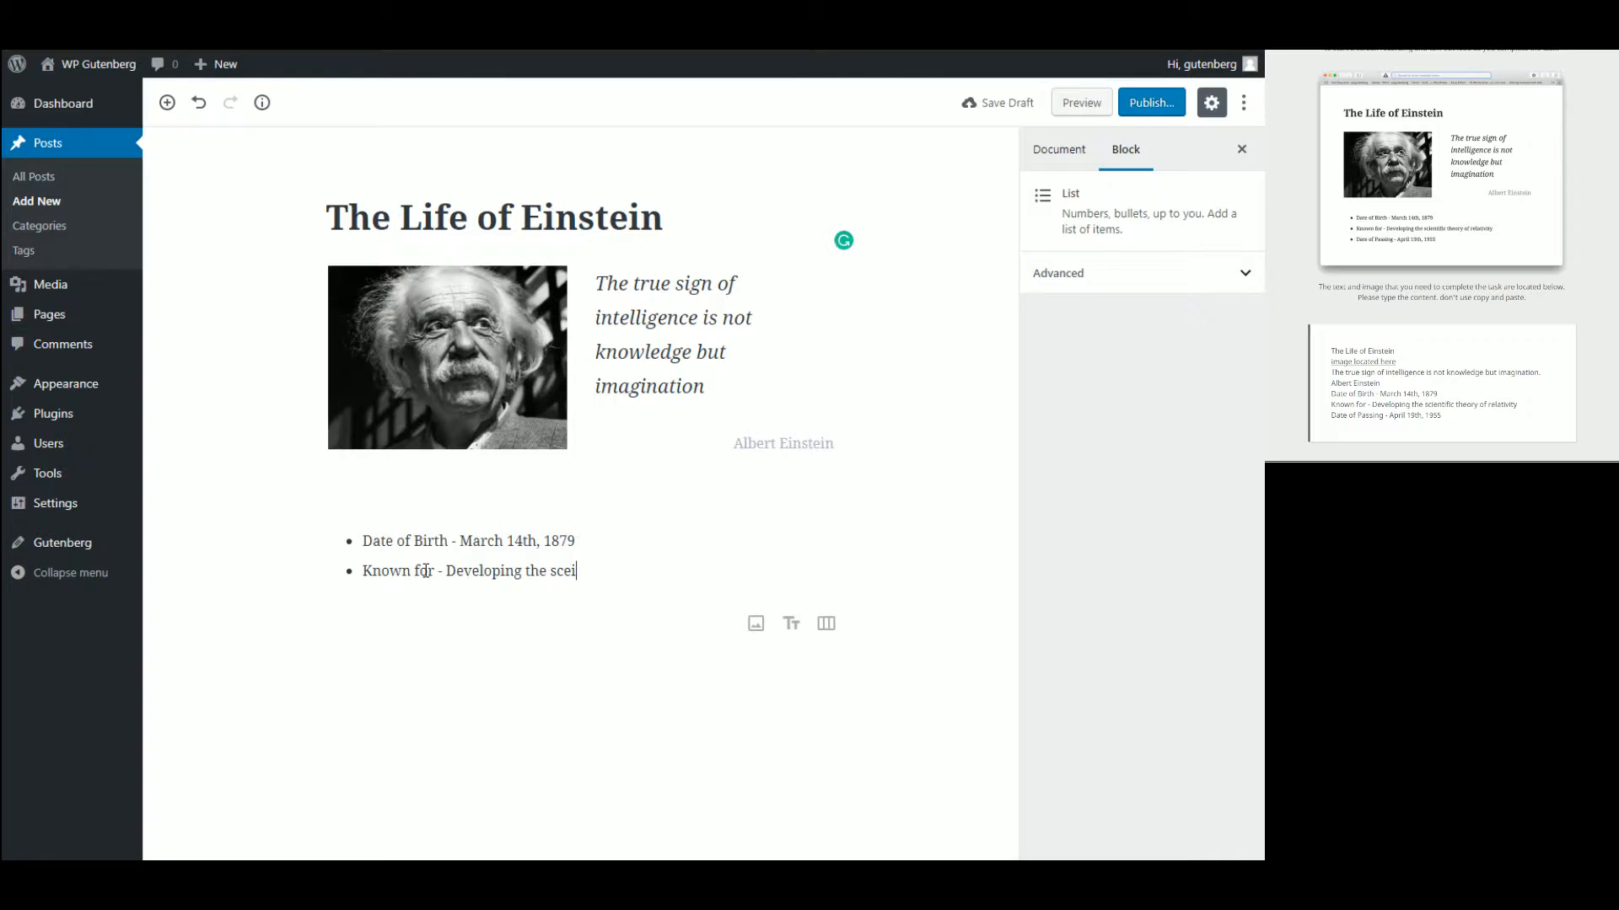
pyautogui.press('BackSpace')
pyautogui.press('BackSpace')
pyautogui.write('i')
pyautogui.write('entific theor')
pyautogui.write('u of')
pyautogui.press('BackSpace')
pyautogui.press('BackSpace')
pyautogui.press('BackSpace')
pyautogui.write('y of relativity')
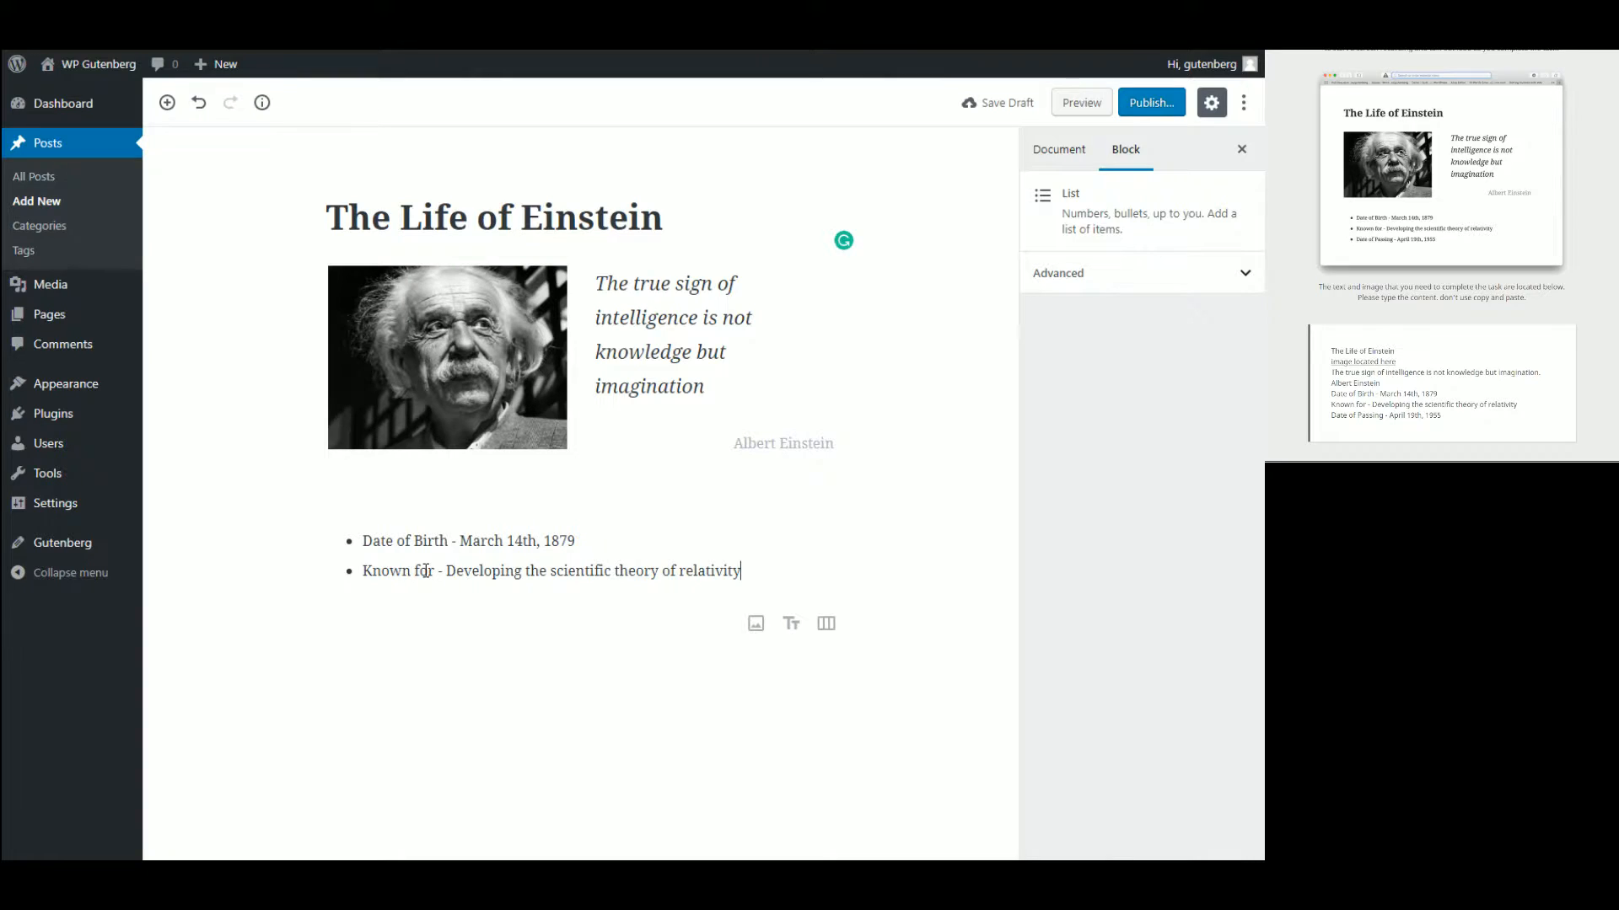
pyautogui.press('Return')
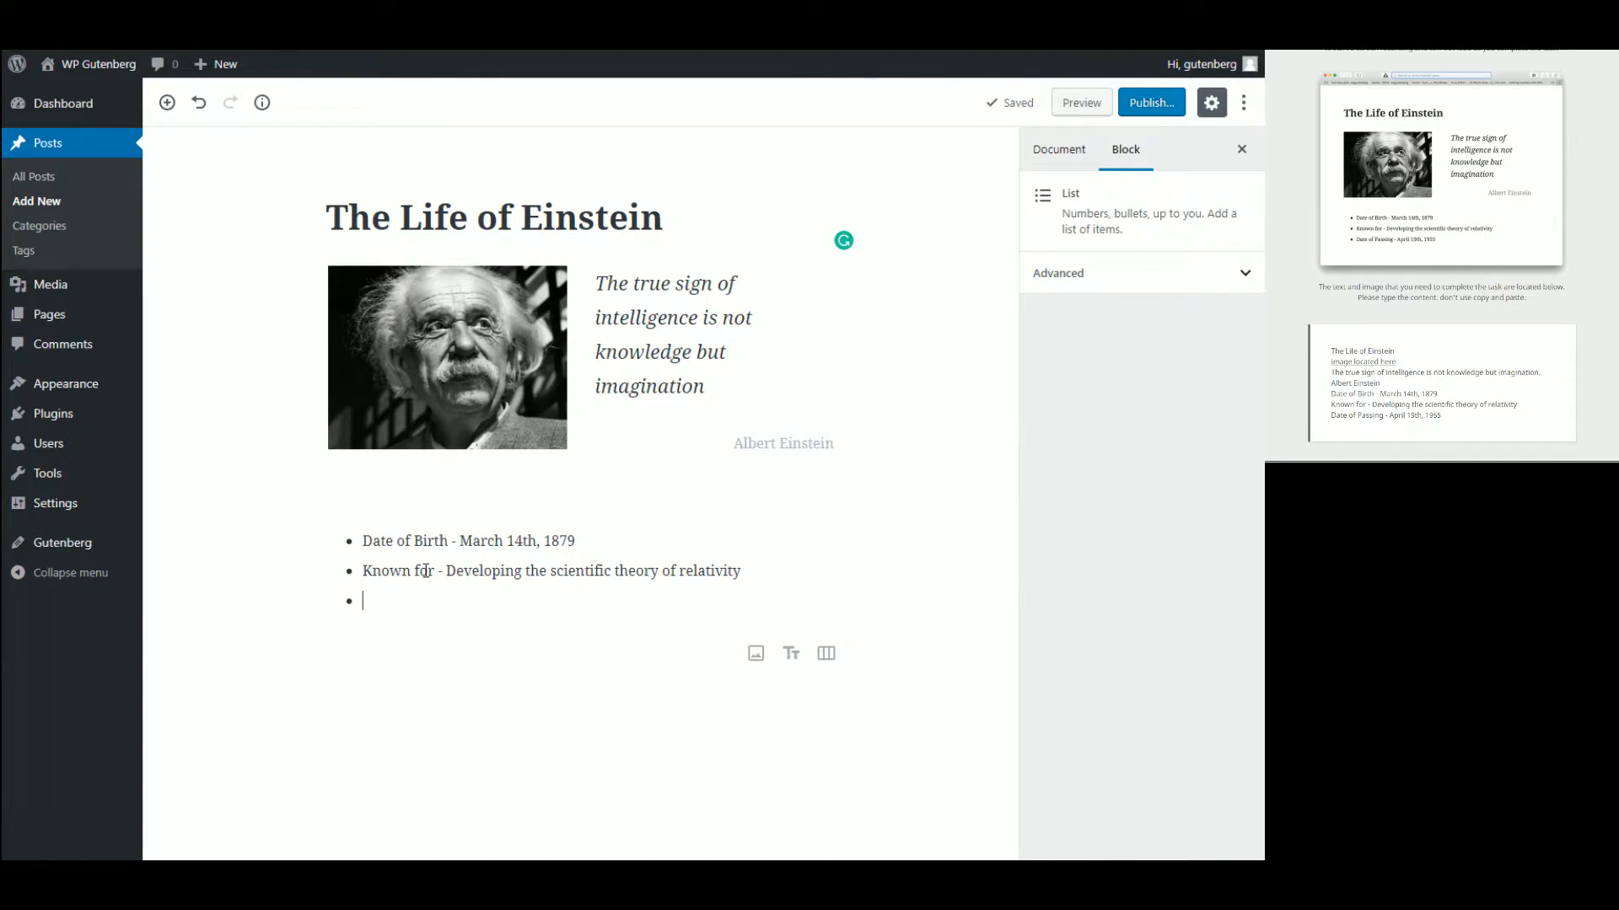
# - Enter "Date of Passing - April 19th, 1955" as the third list item and leave the list
pyautogui.write('Date of Passing - Apr')
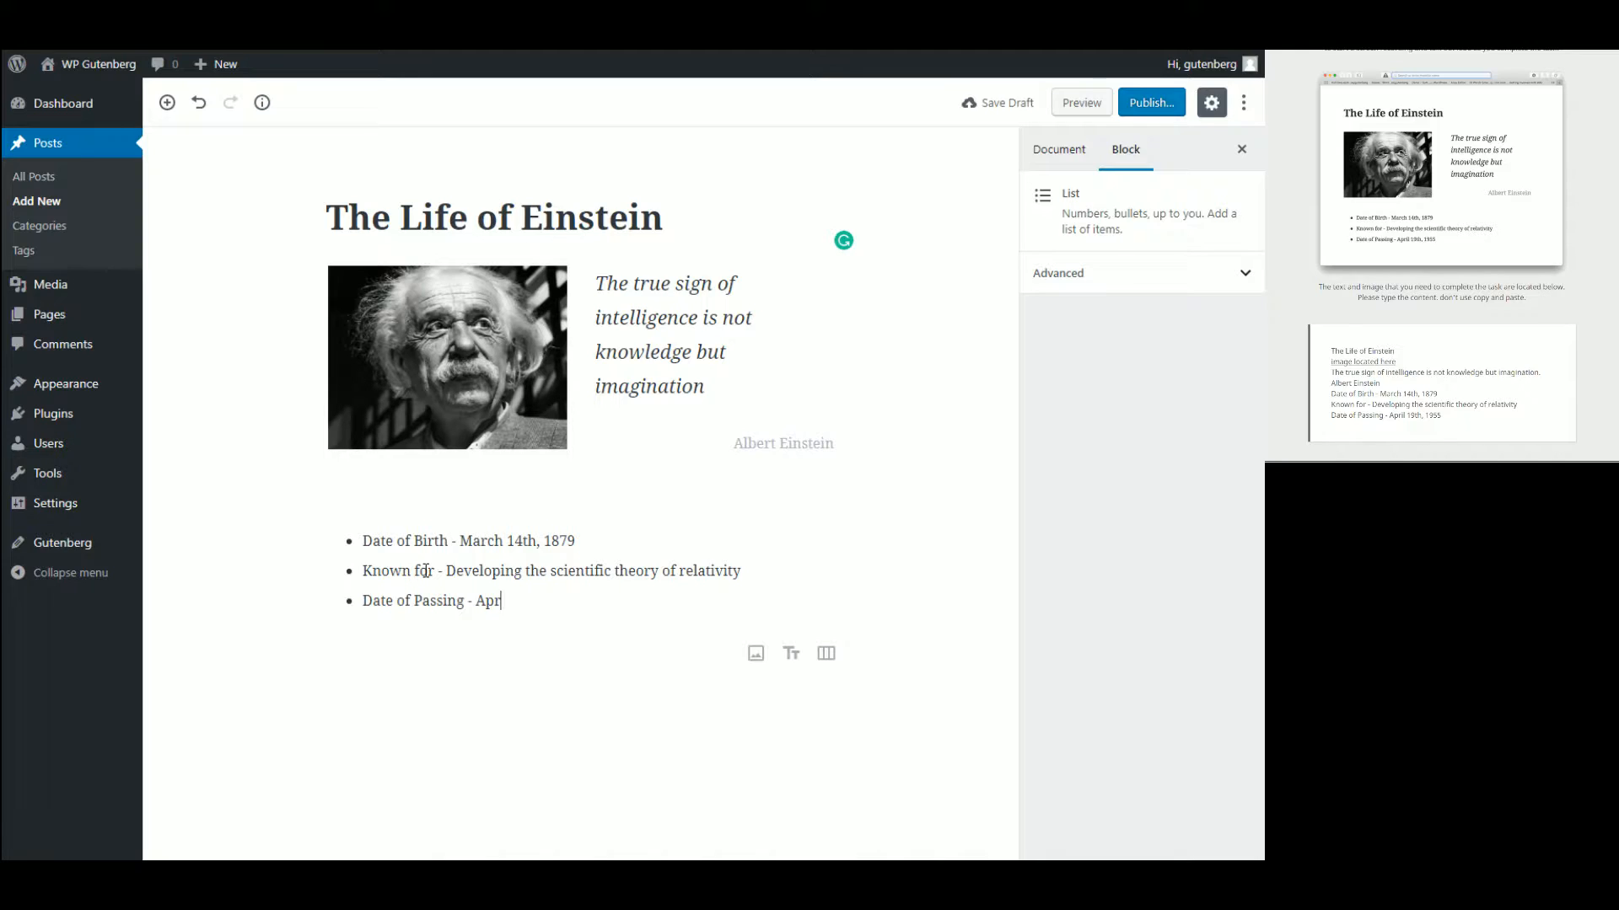
pyautogui.write('il 19th, 1955')
pyautogui.click(848, 741)
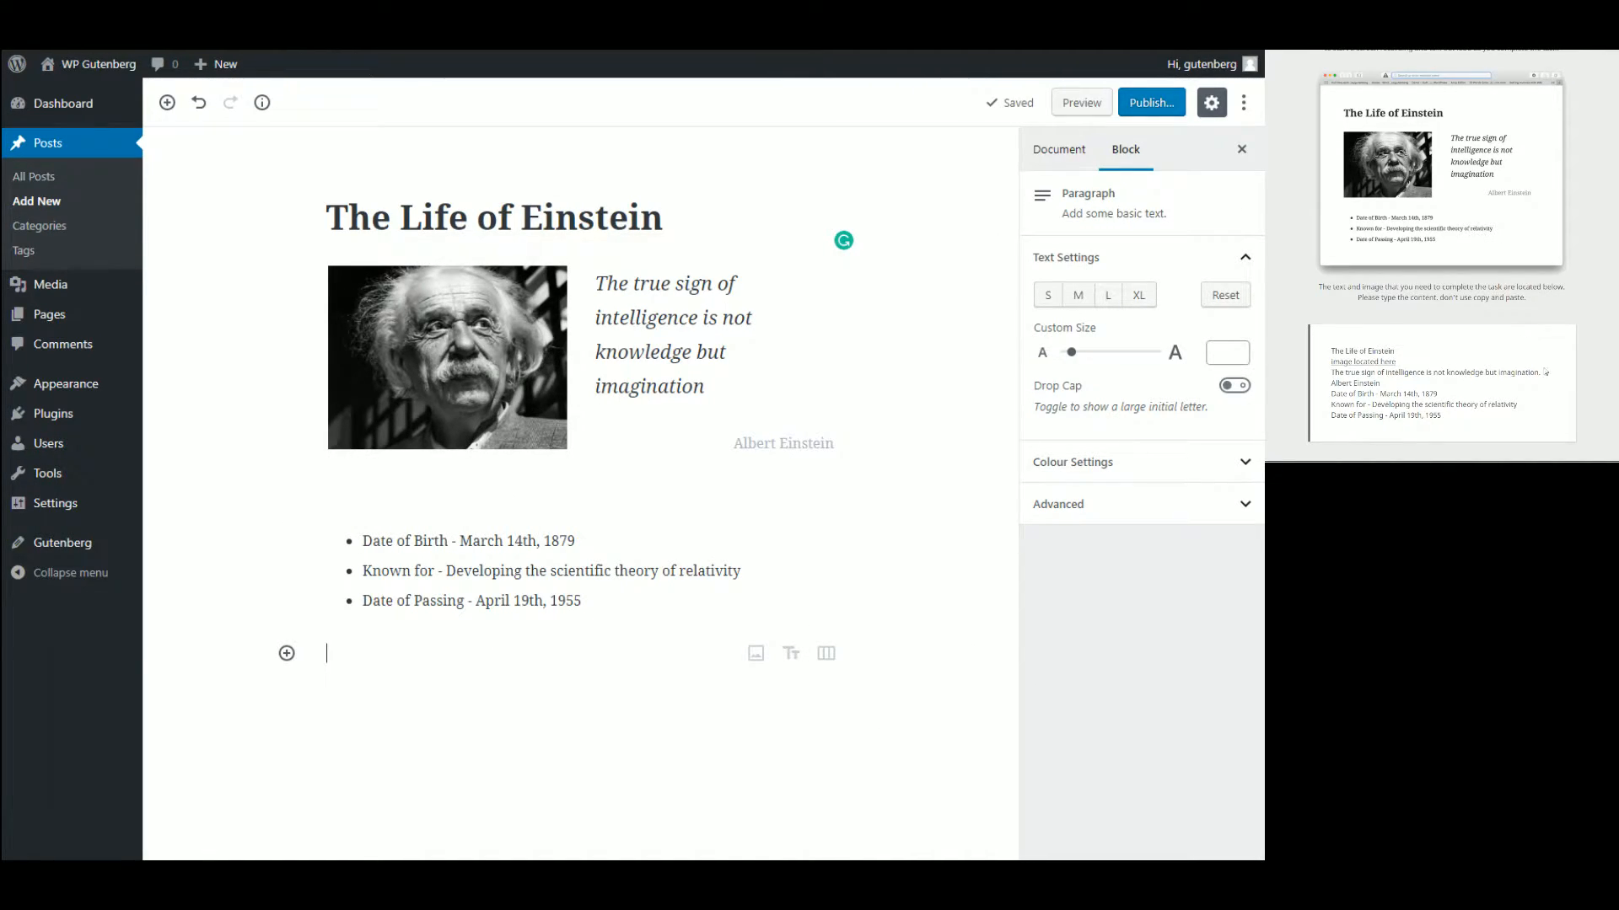
# - Compare the post with the example image and check which formatting settings are available for the title
pyautogui.scroll(-1, 1535, 357)
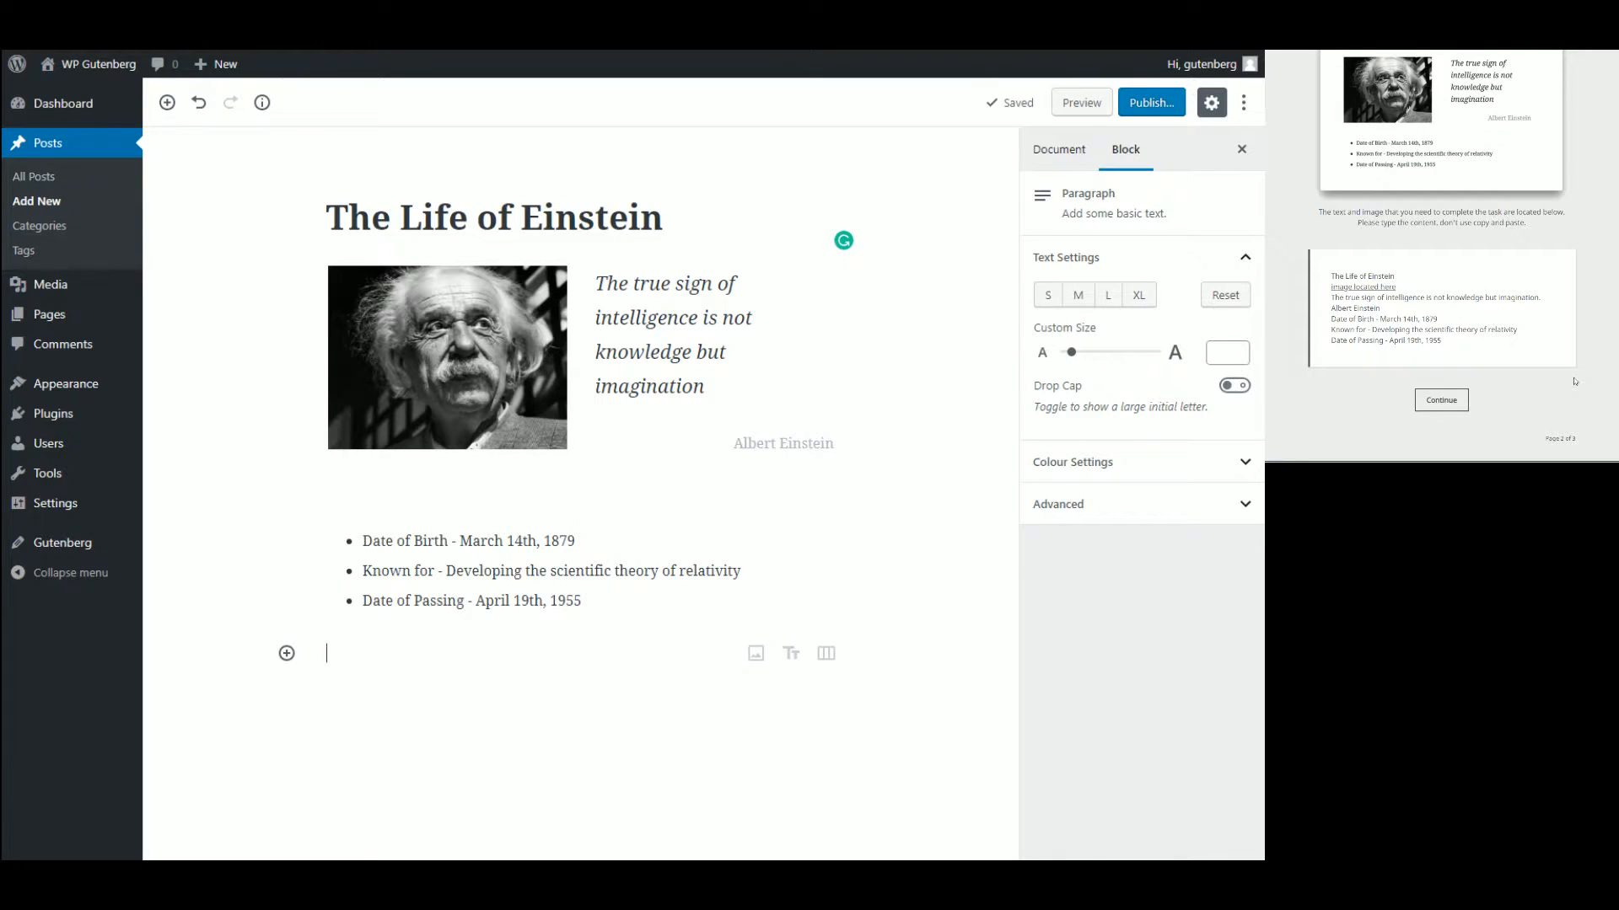
pyautogui.scroll(2, 1573, 382)
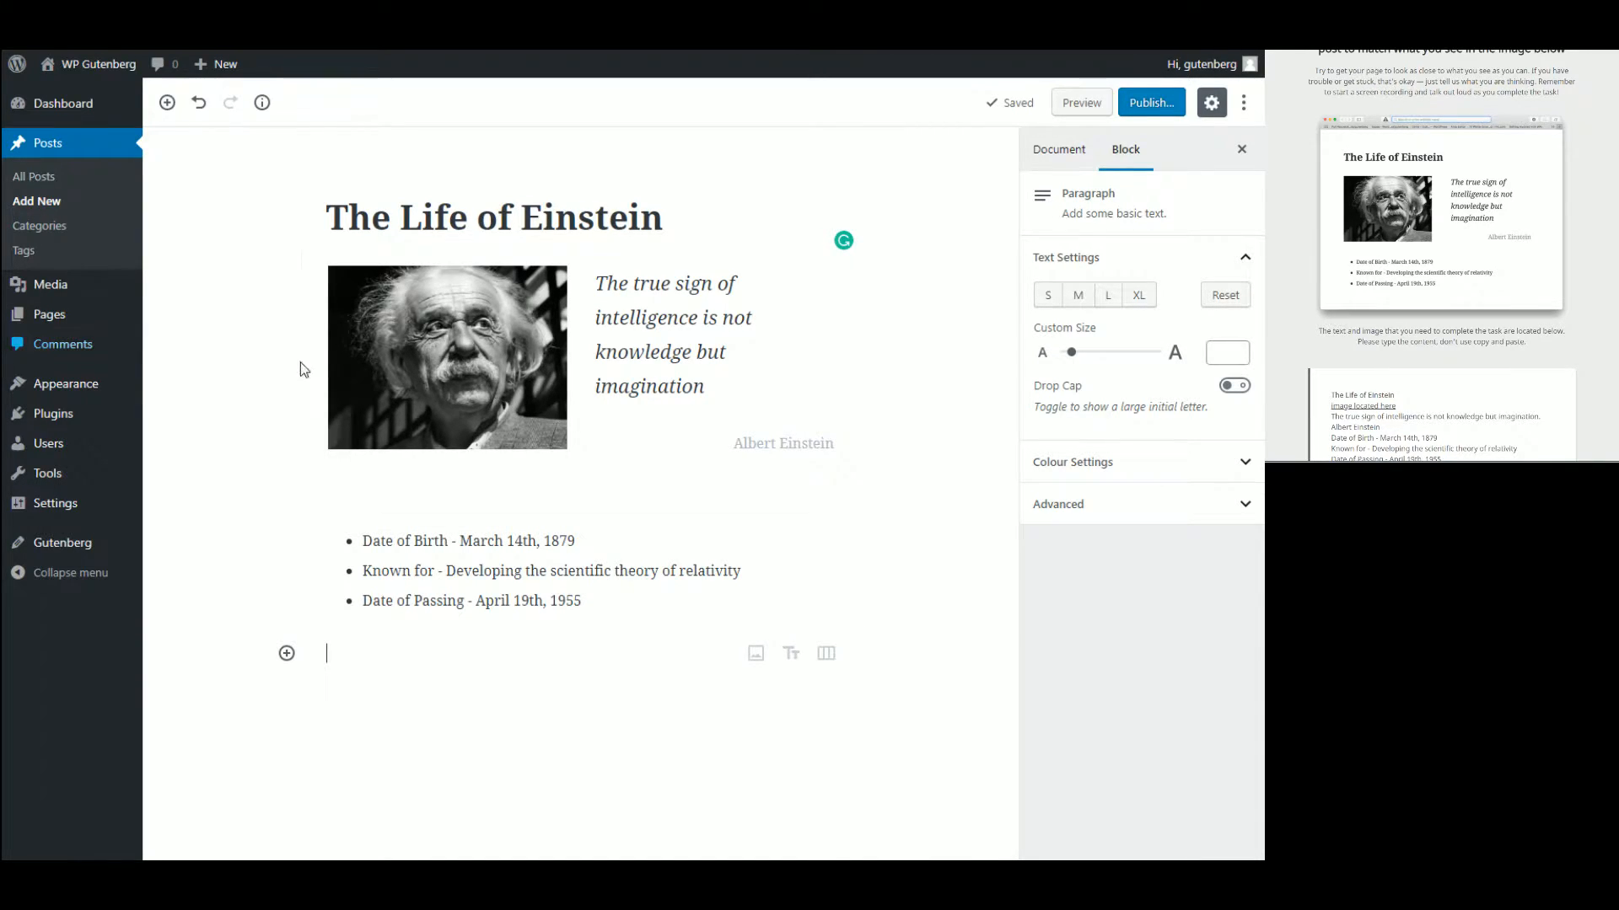
pyautogui.click(668, 213)
pyautogui.moveTo(669, 213); pyautogui.dragTo(322, 221)
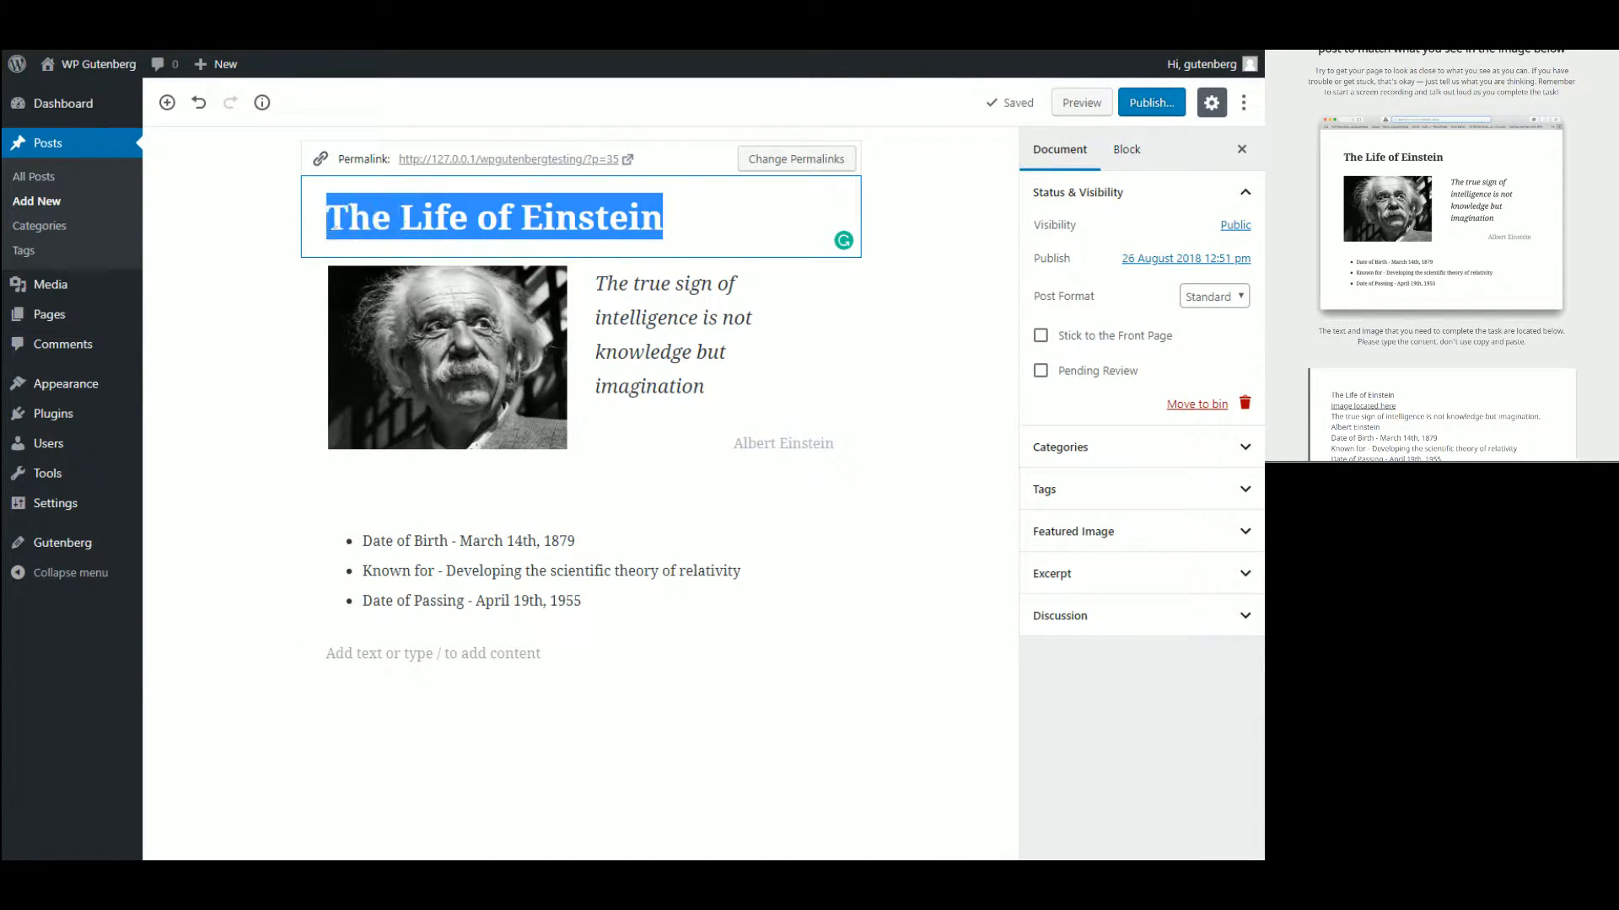
pyautogui.tripleClick(512, 233)
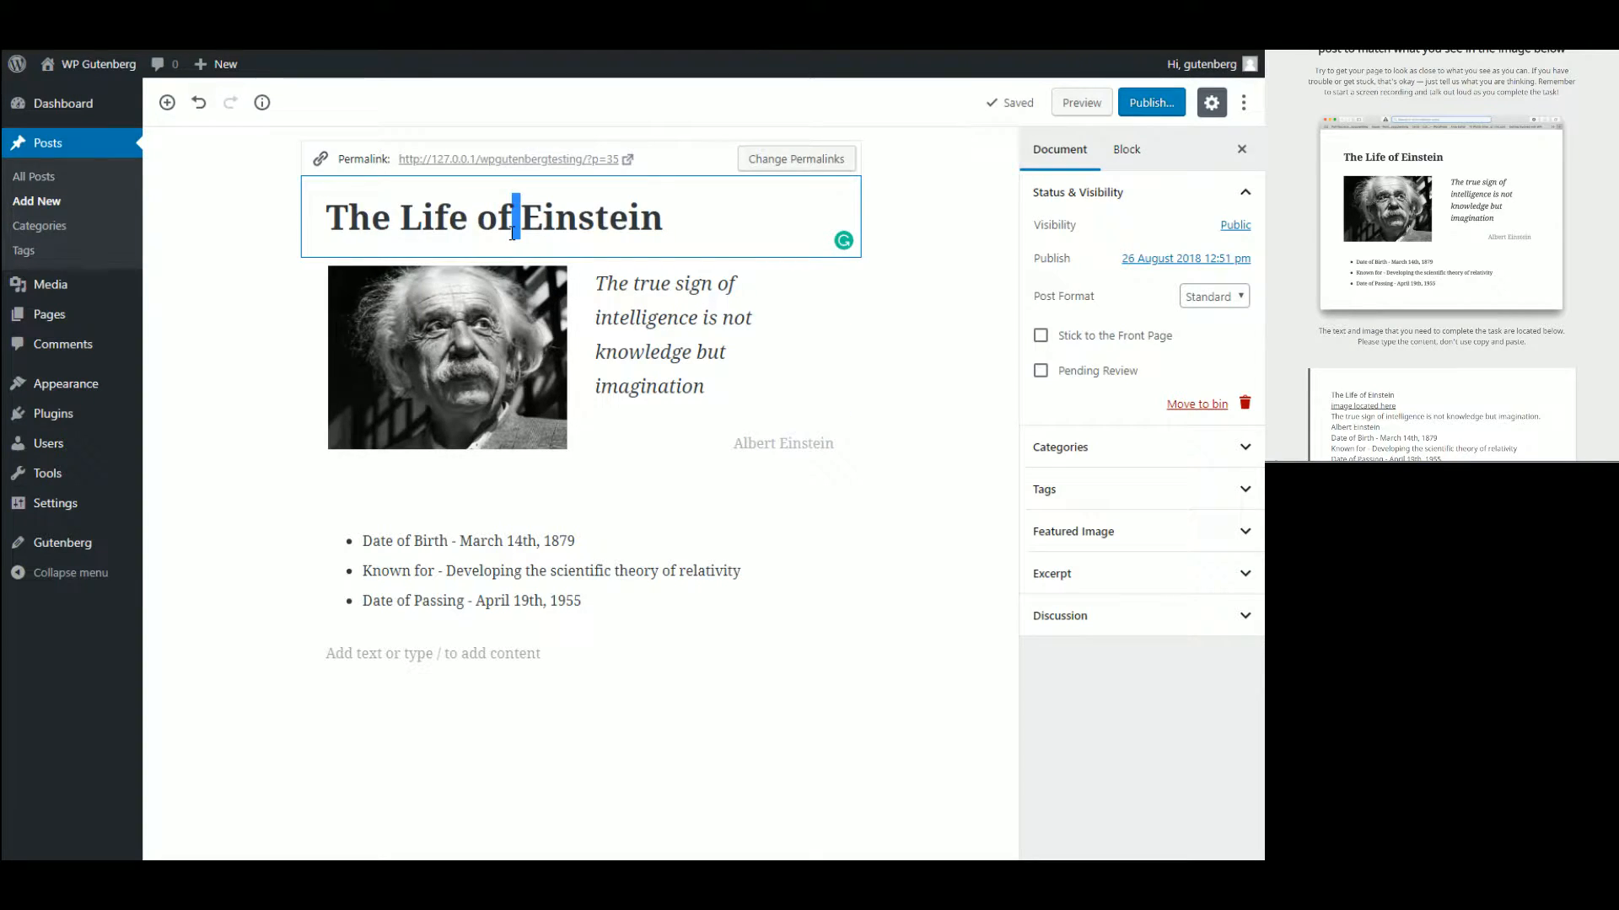
pyautogui.click(780, 220)
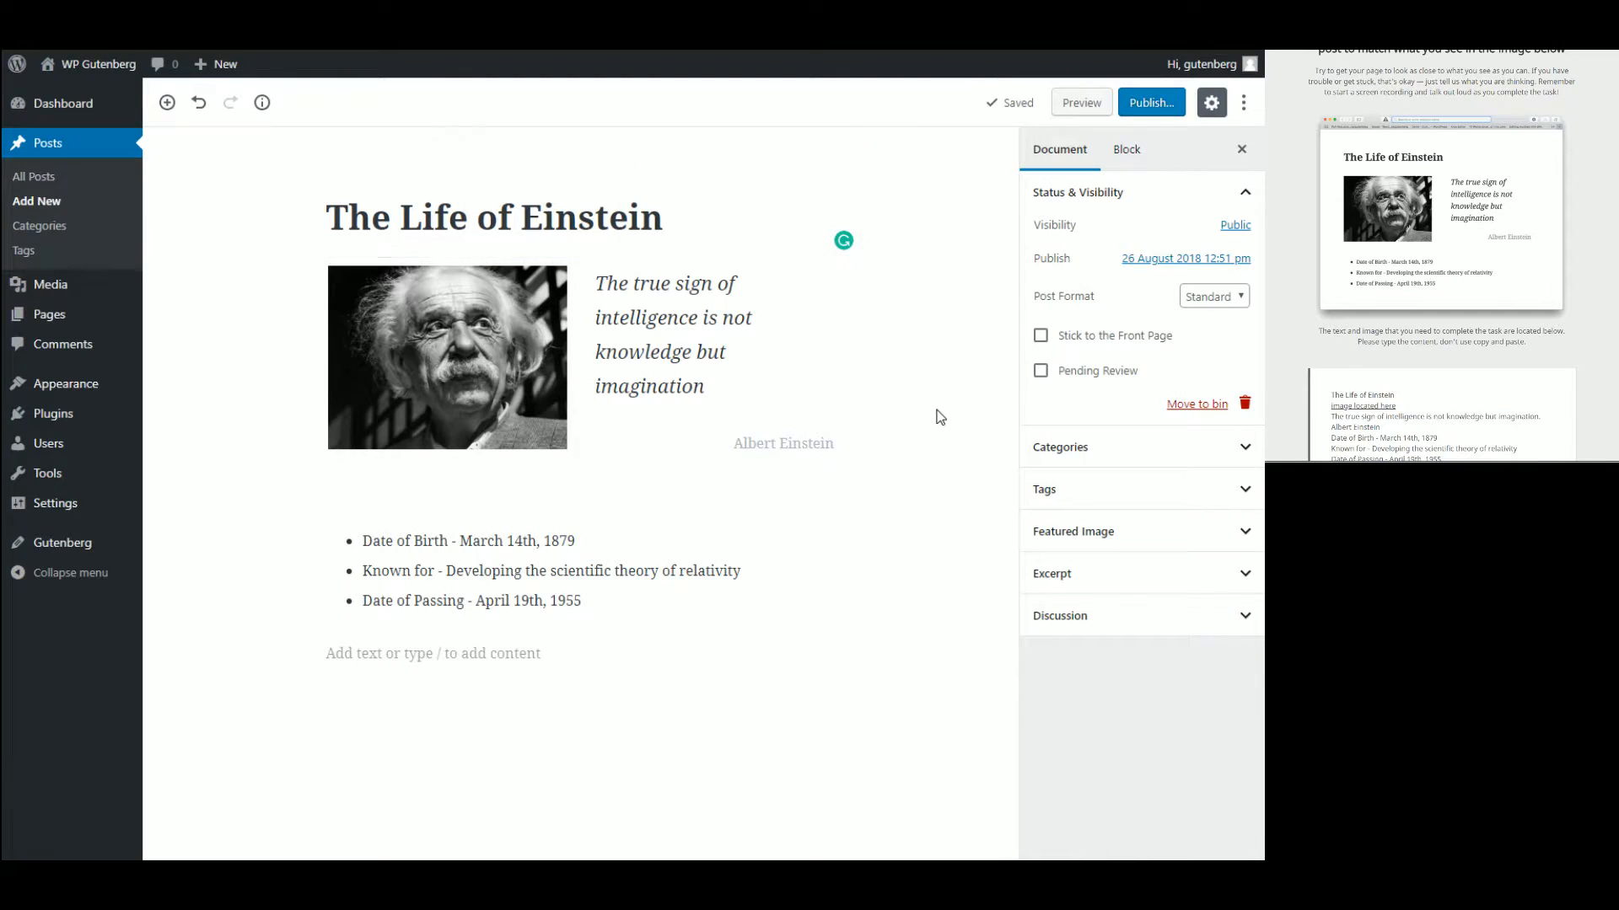
pyautogui.click(585, 216)
pyautogui.tripleClick(584, 216)
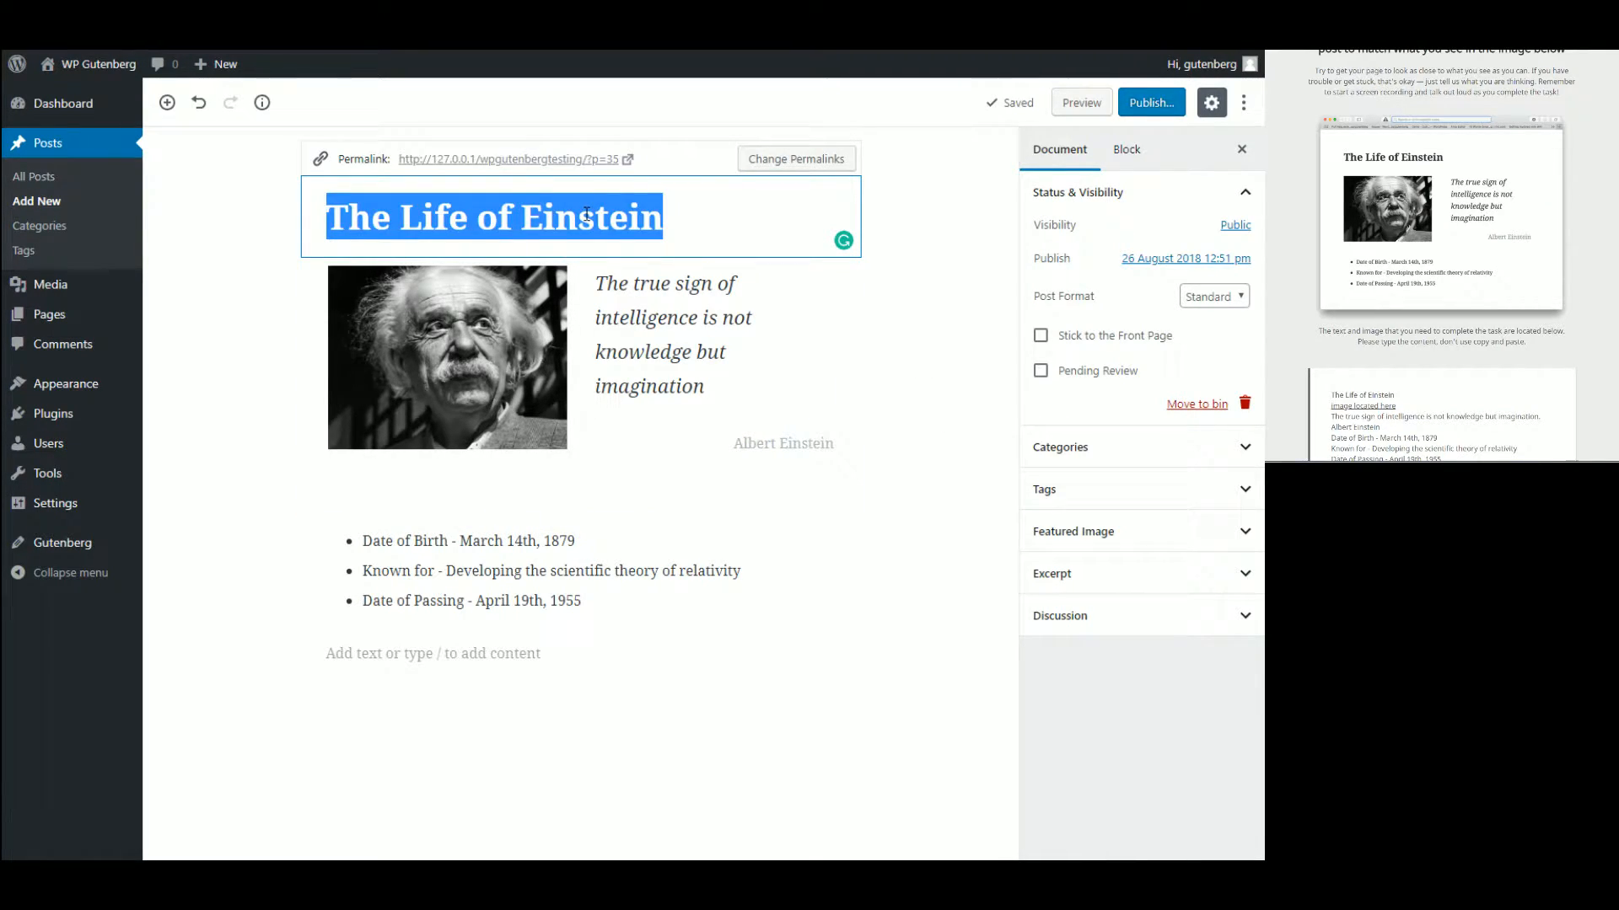
pyautogui.click(1126, 150)
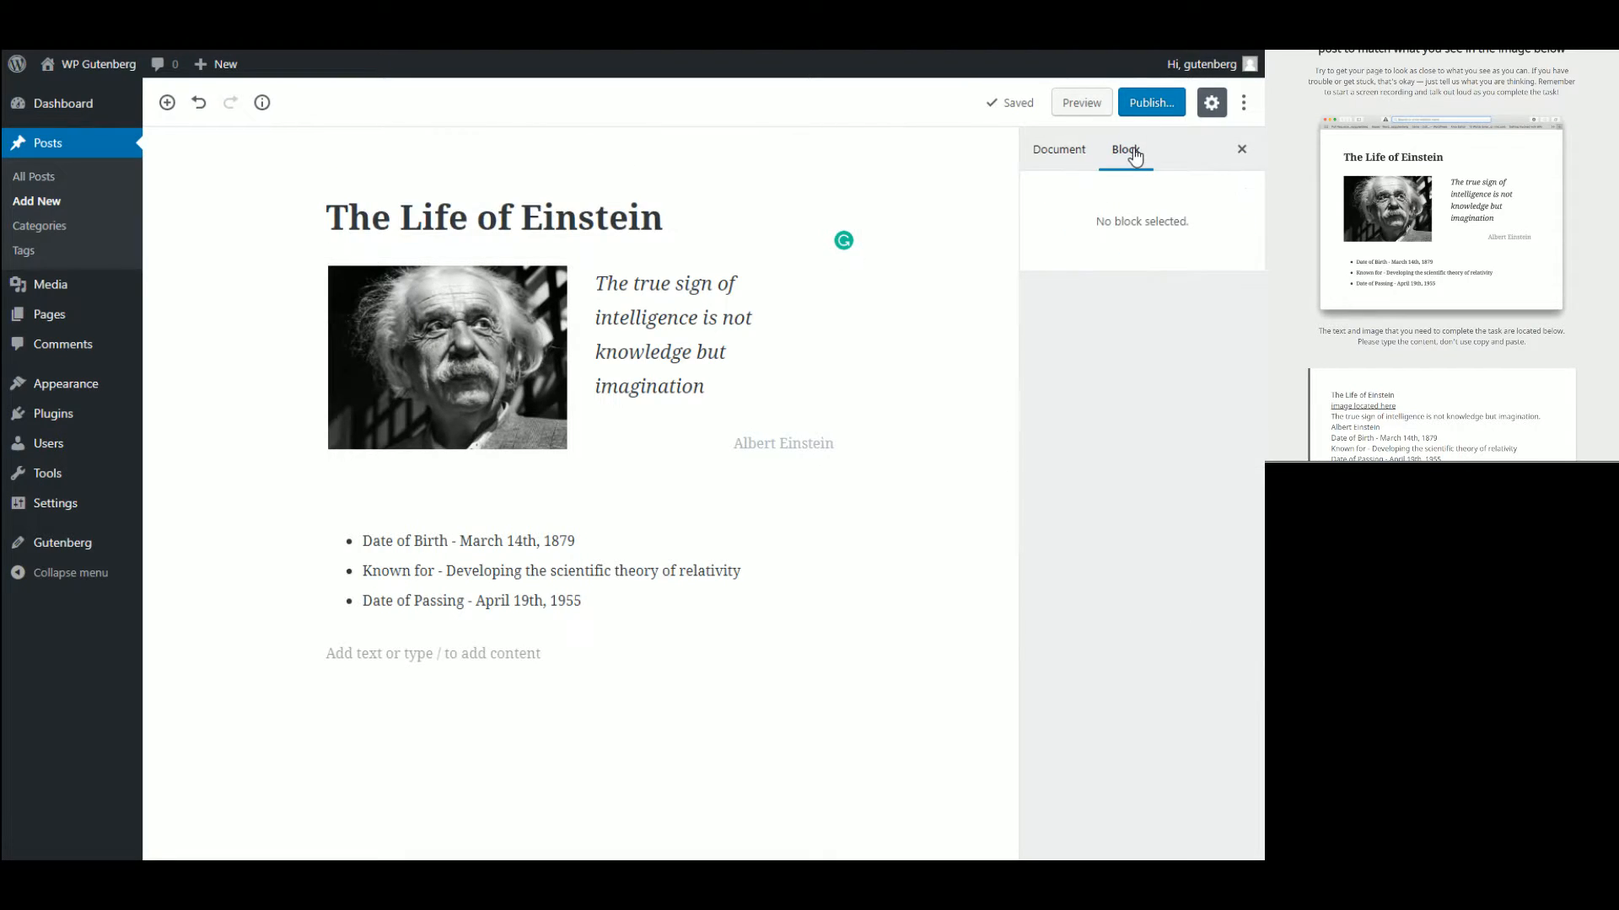
pyautogui.click(555, 217)
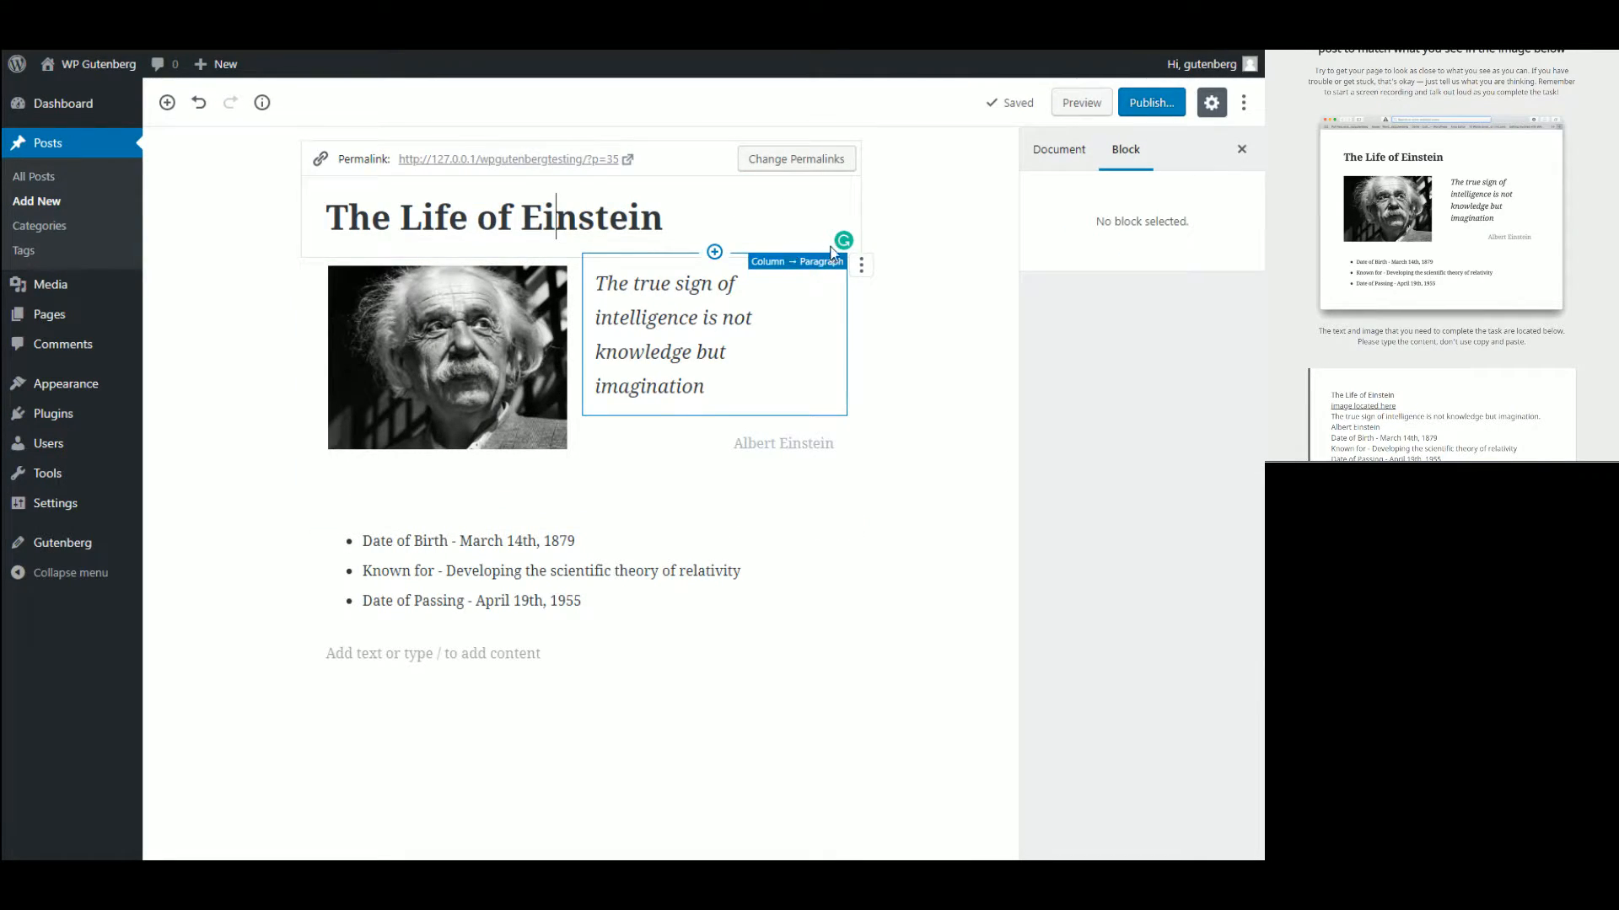
pyautogui.click(981, 595)
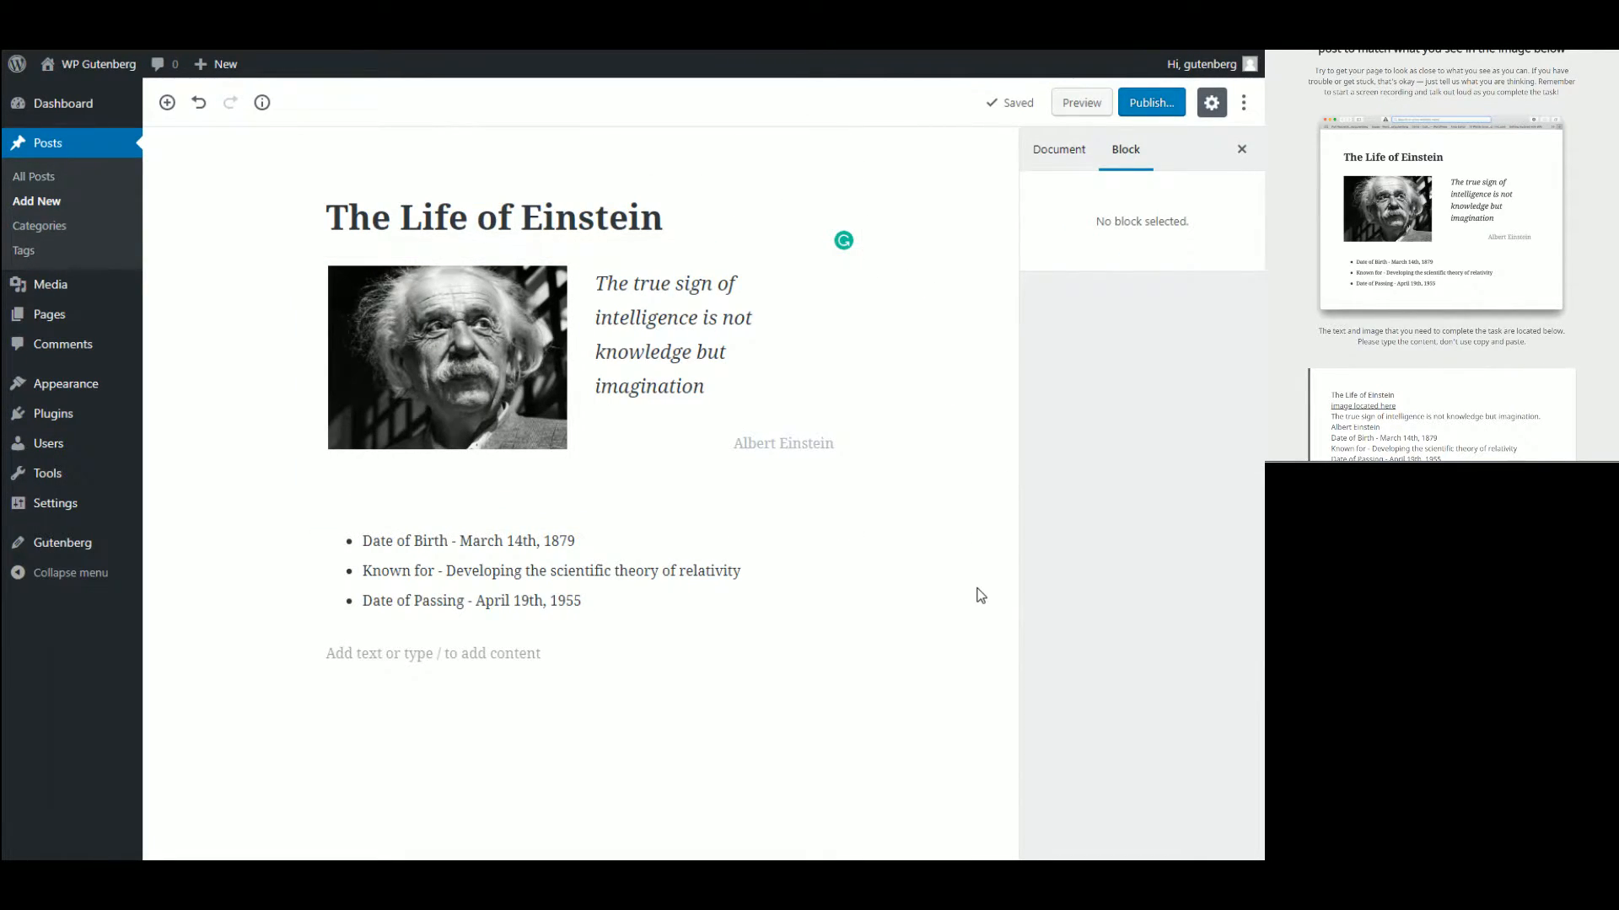
# - Continue the survey to its Part 3 page and look through the questions about the Gutenberg experience
pyautogui.scroll(-3, 1559, 309)
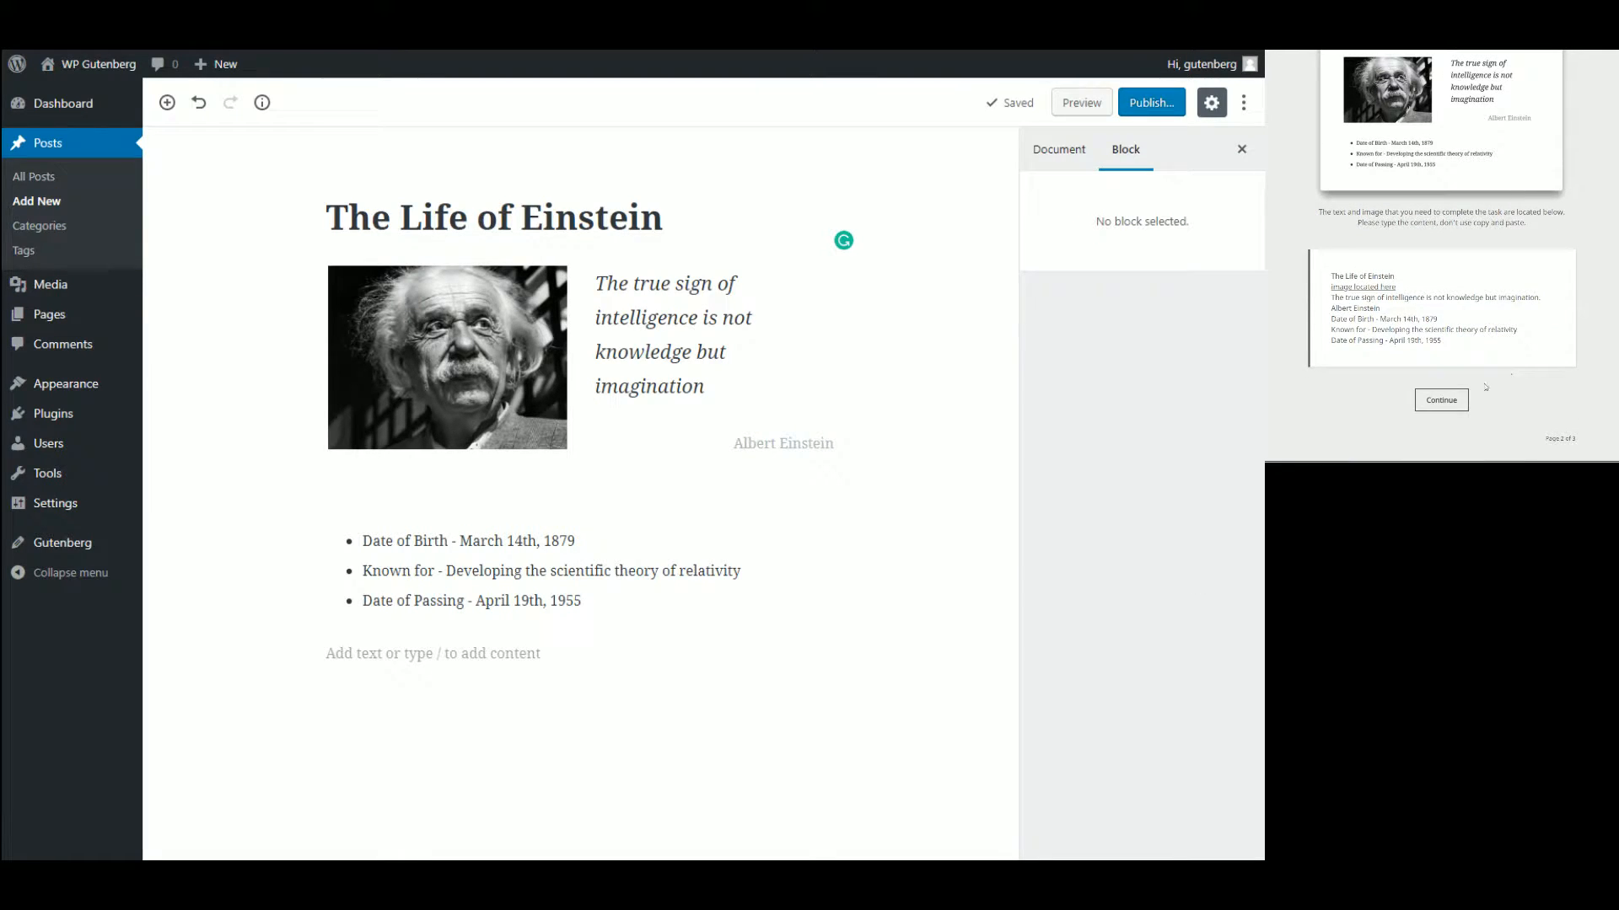
pyautogui.click(1441, 401)
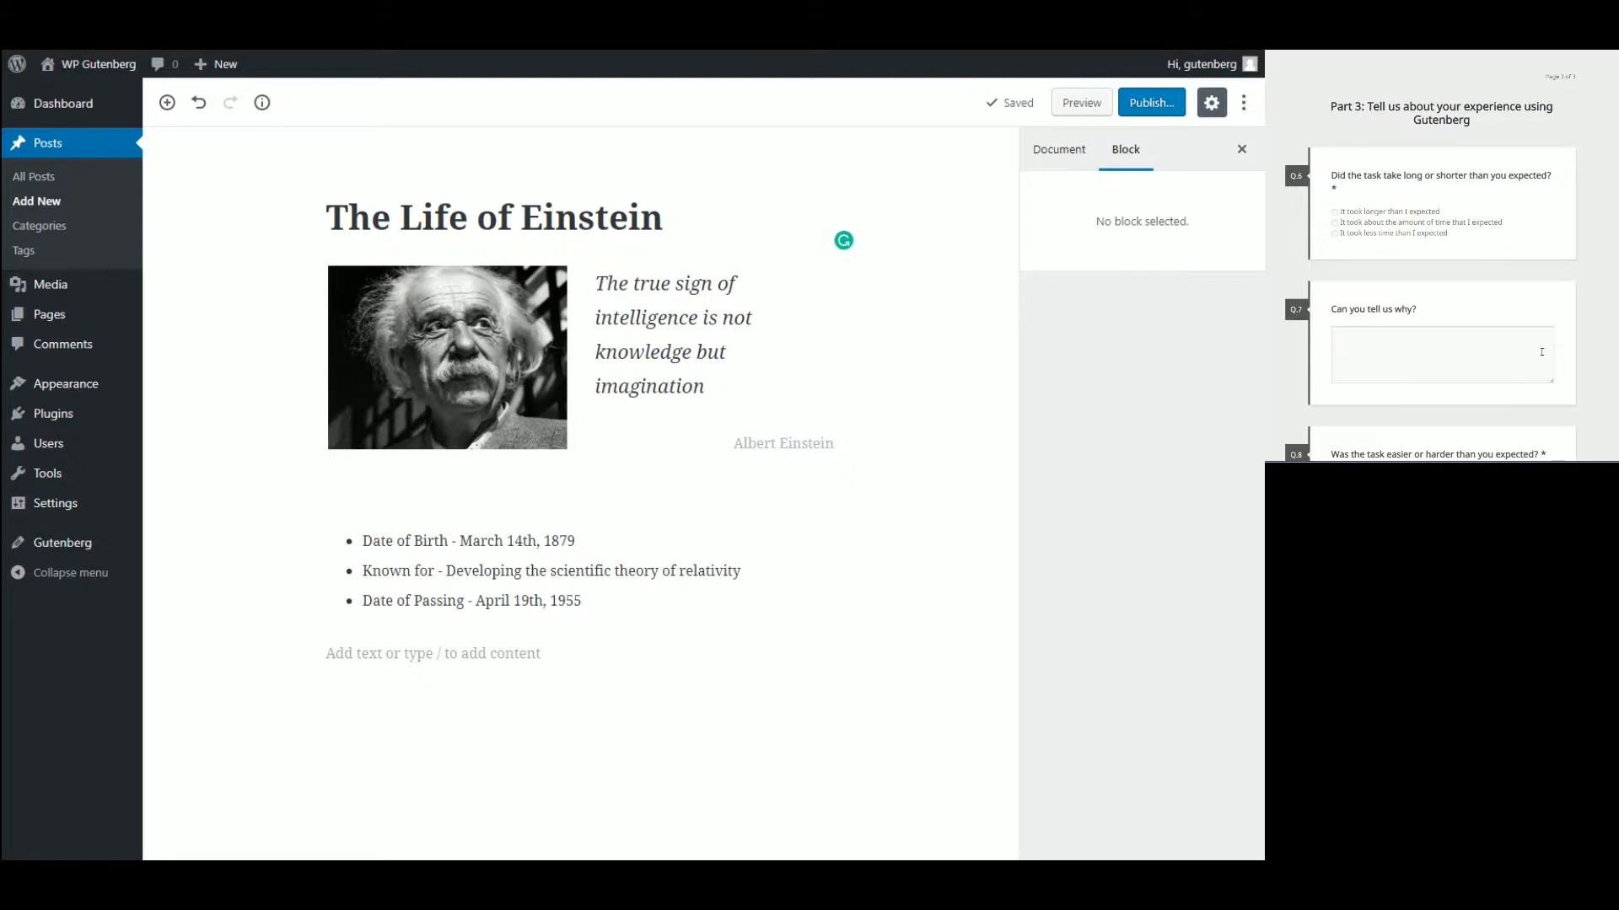
pyautogui.scroll(-6, 1541, 351)
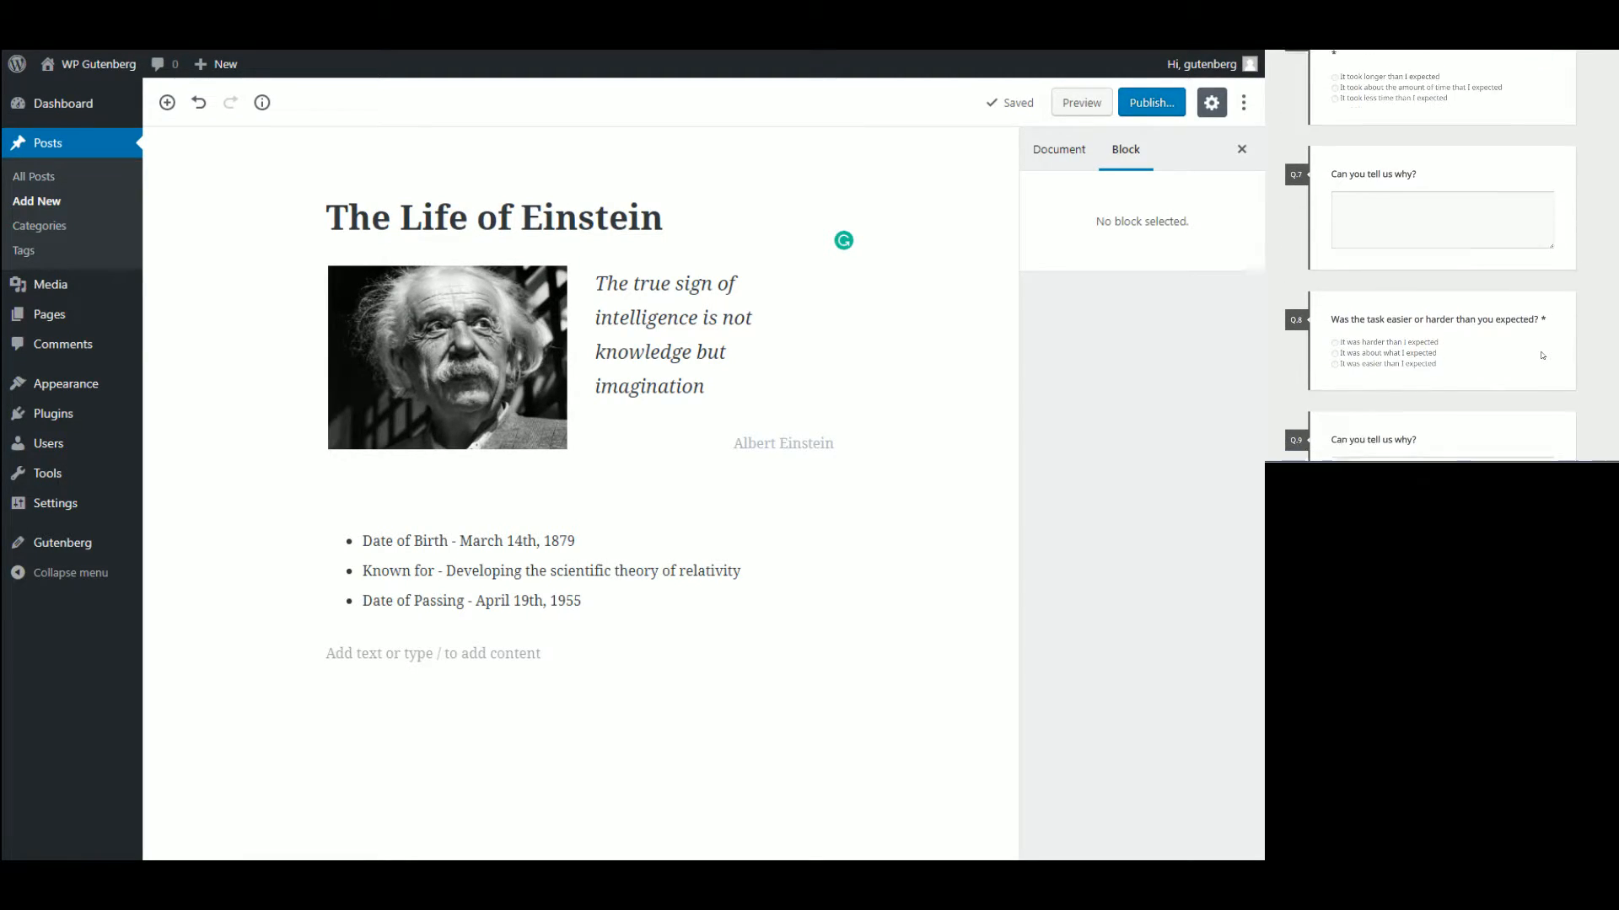
pyautogui.scroll(-5, 1541, 351)
pyautogui.scroll(11, 1542, 354)
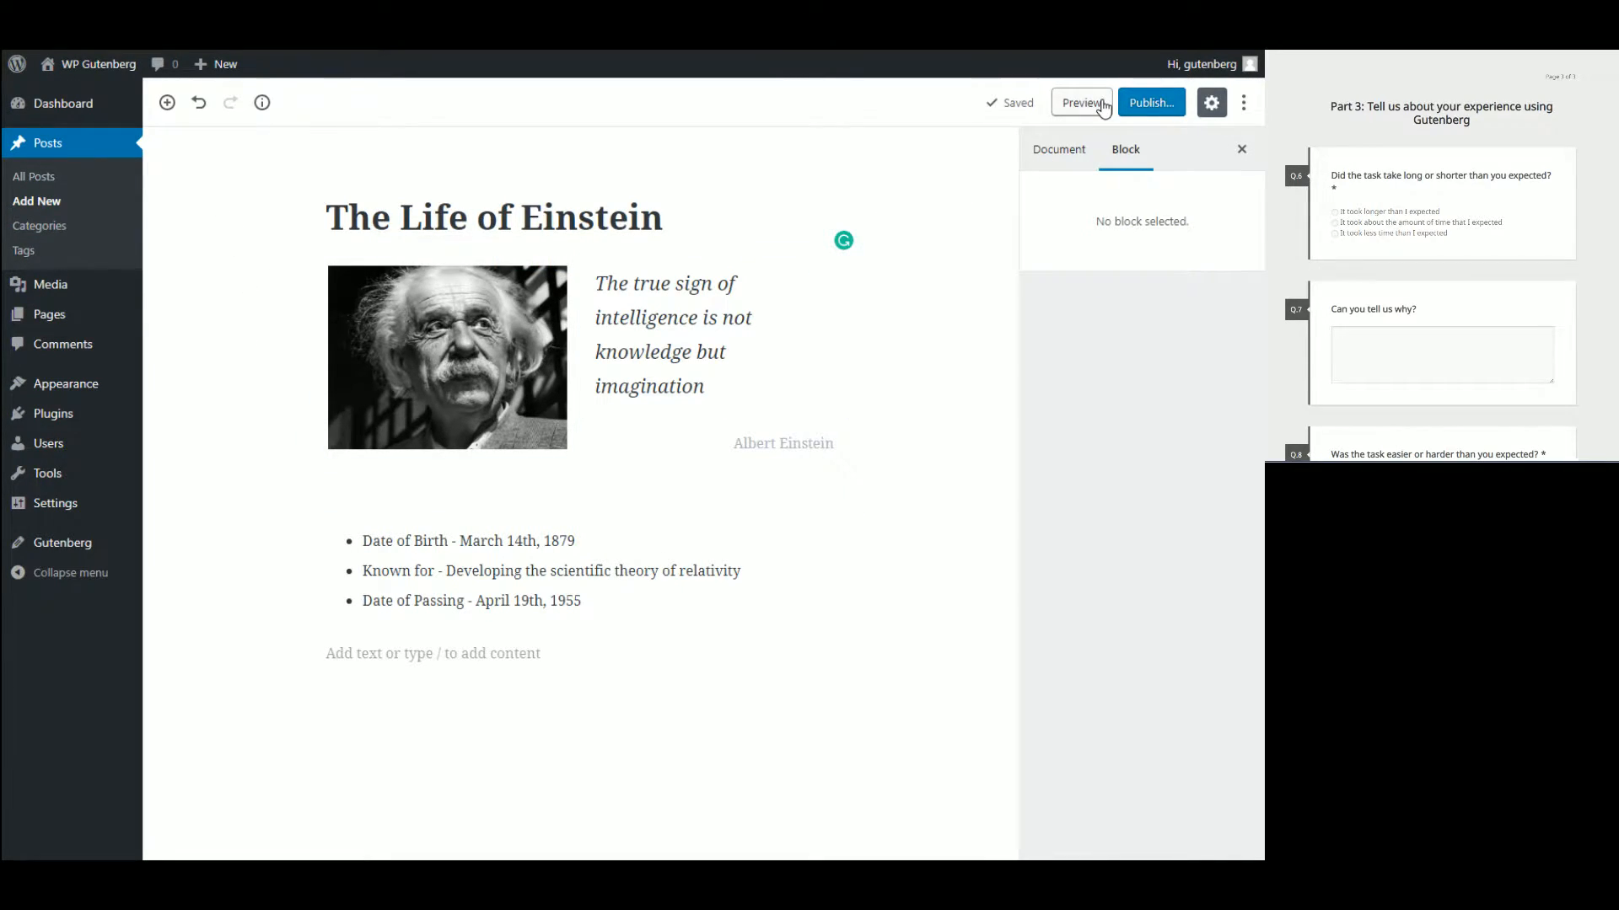
# - Publish the post and open it on the live site, reloading the page to show its content
pyautogui.click(1152, 103)
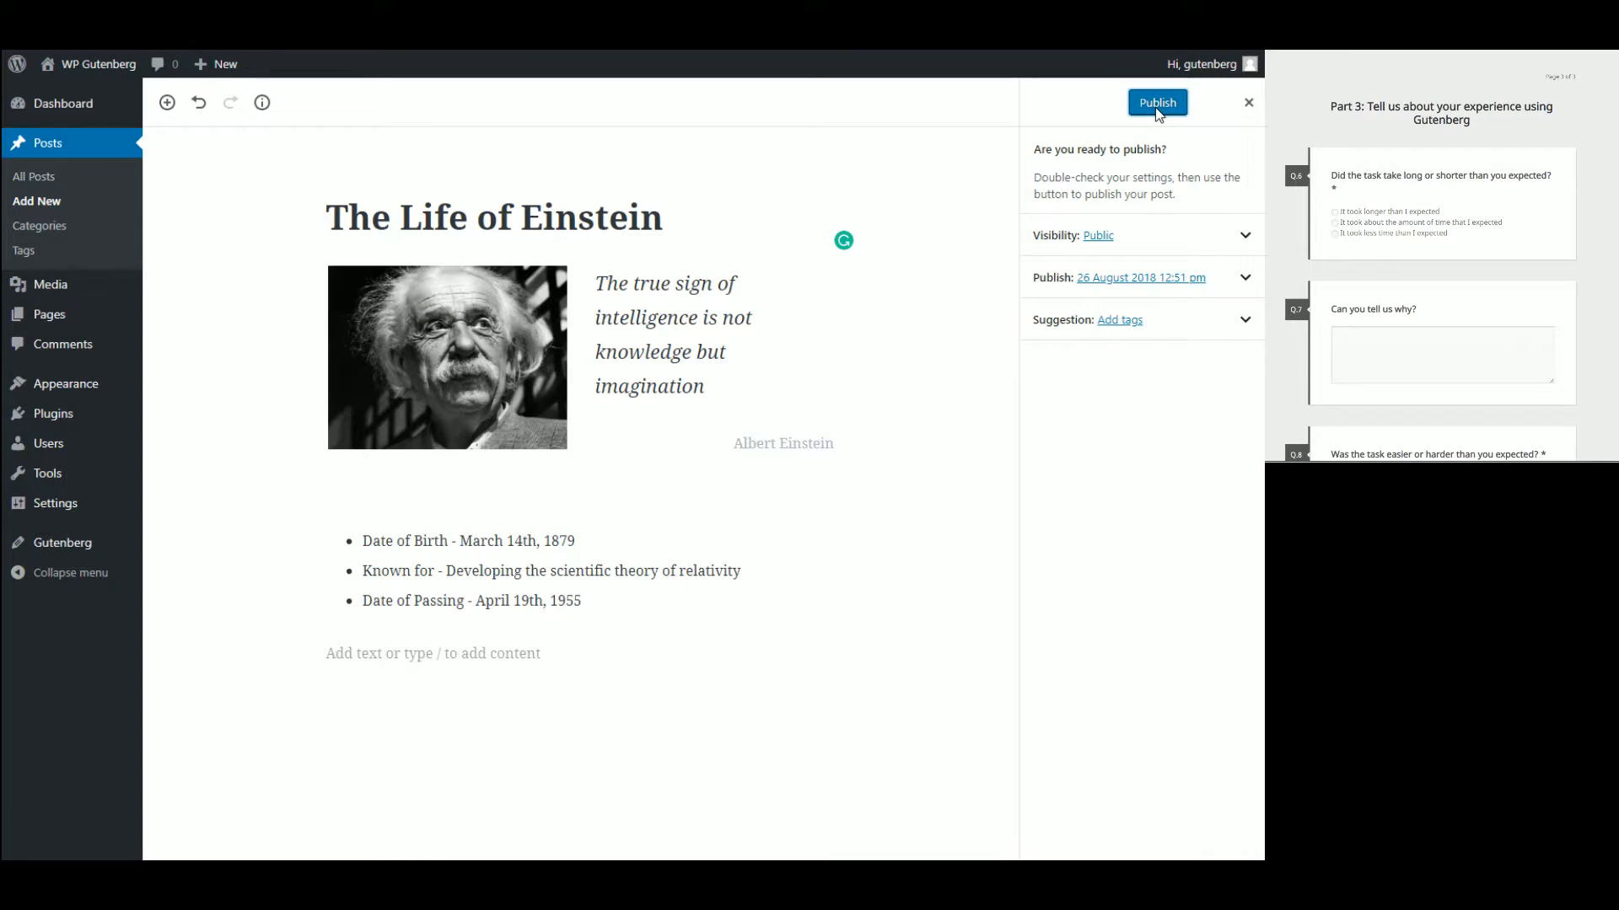
pyautogui.click(1156, 108)
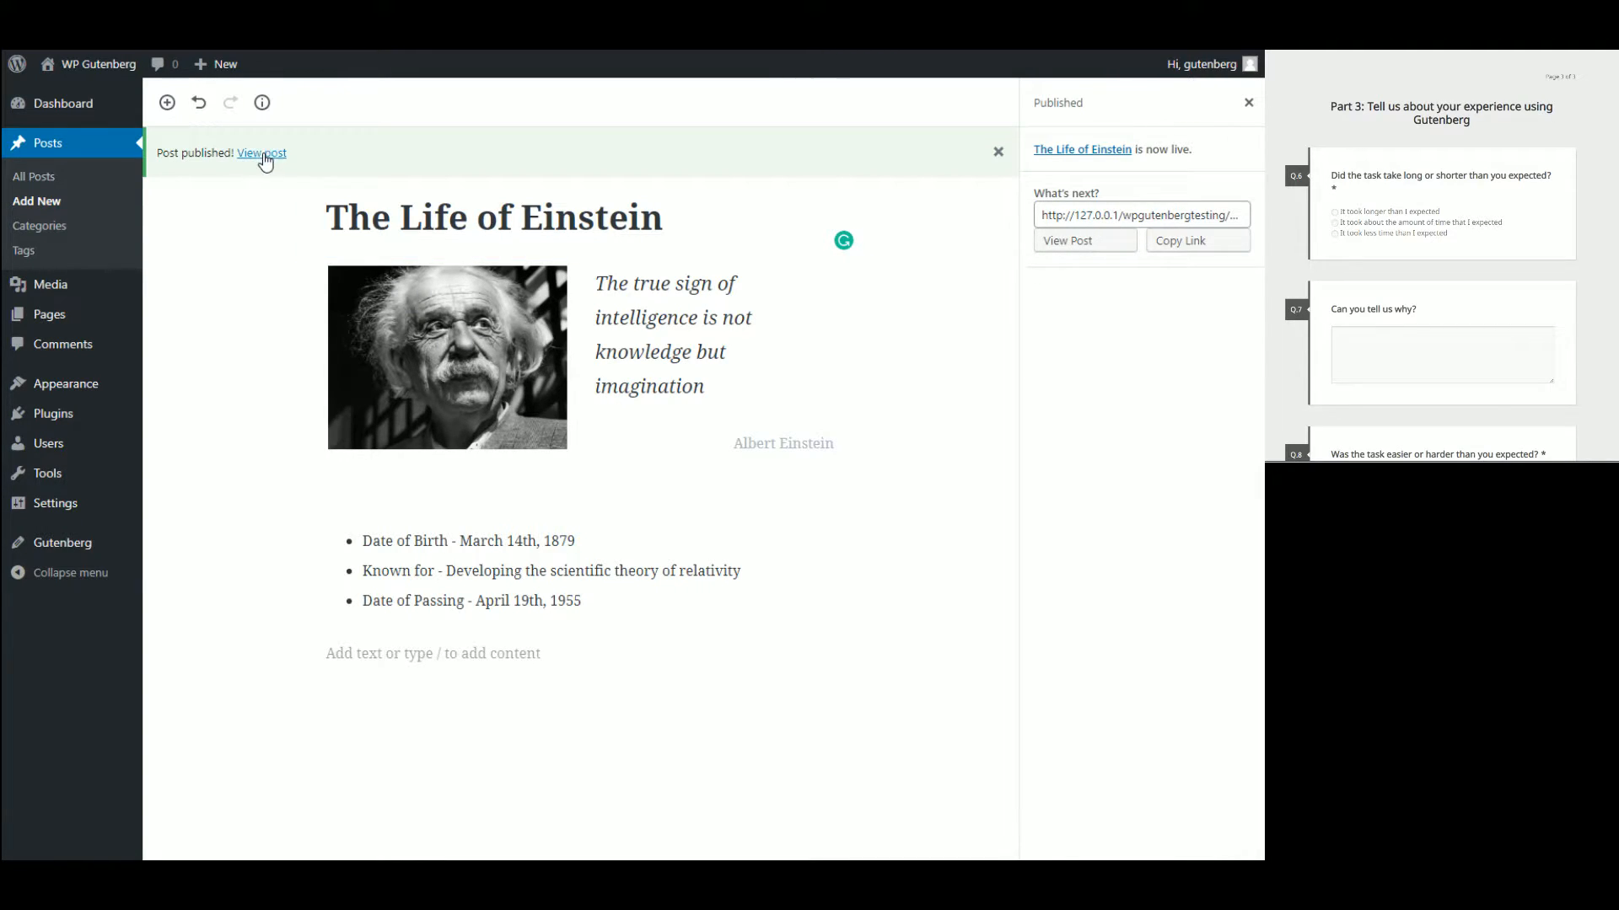
pyautogui.click(262, 153)
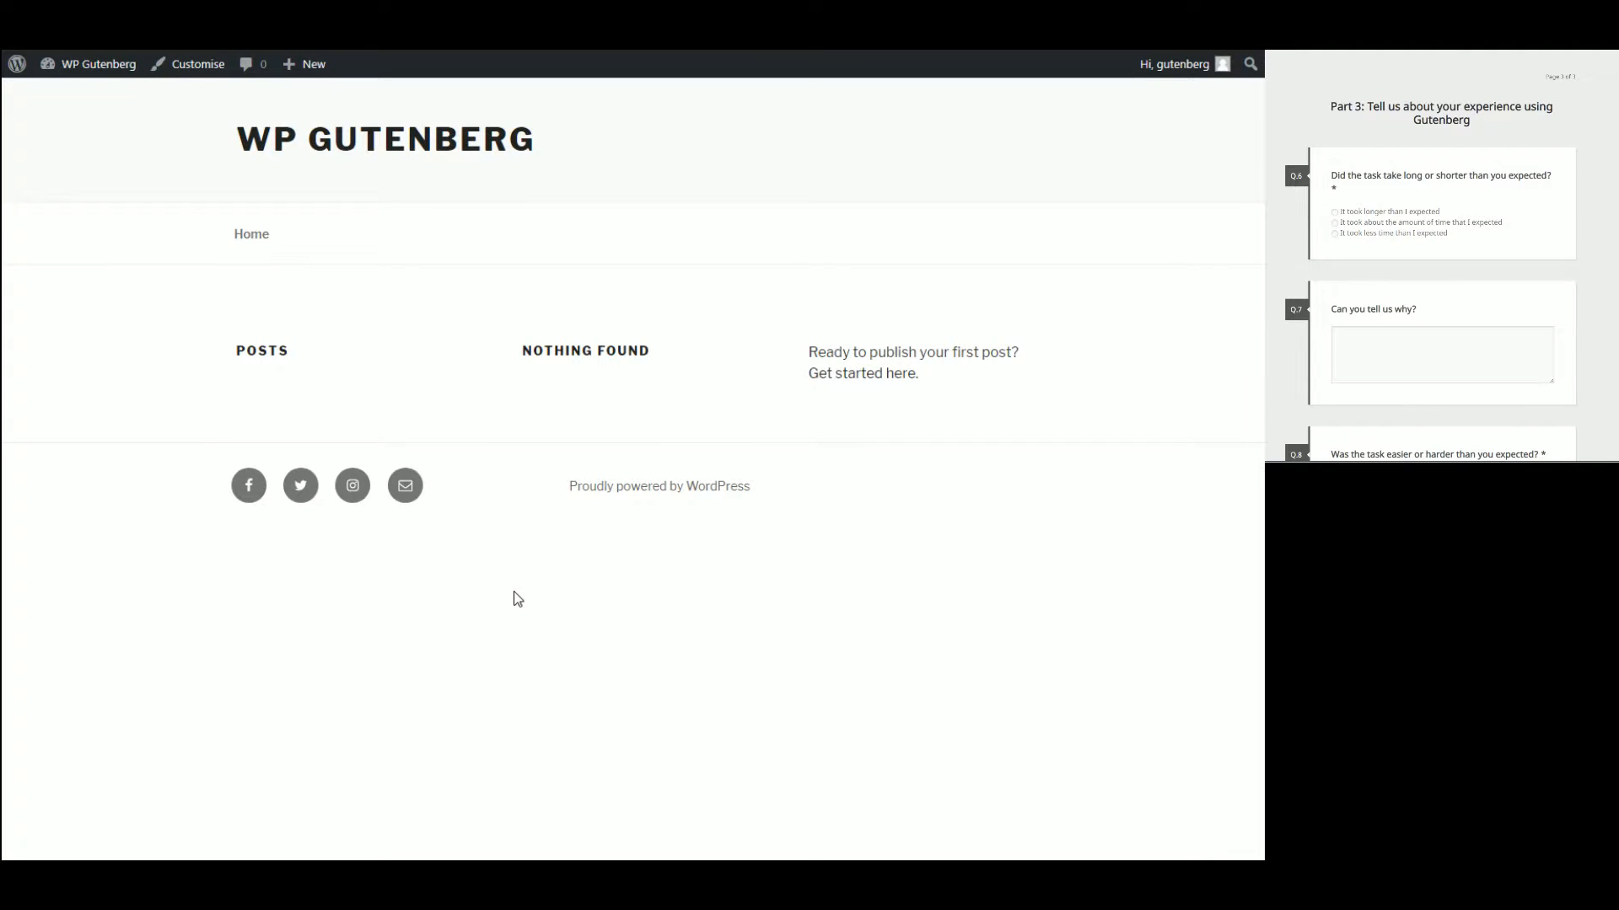
pyautogui.press('F5')
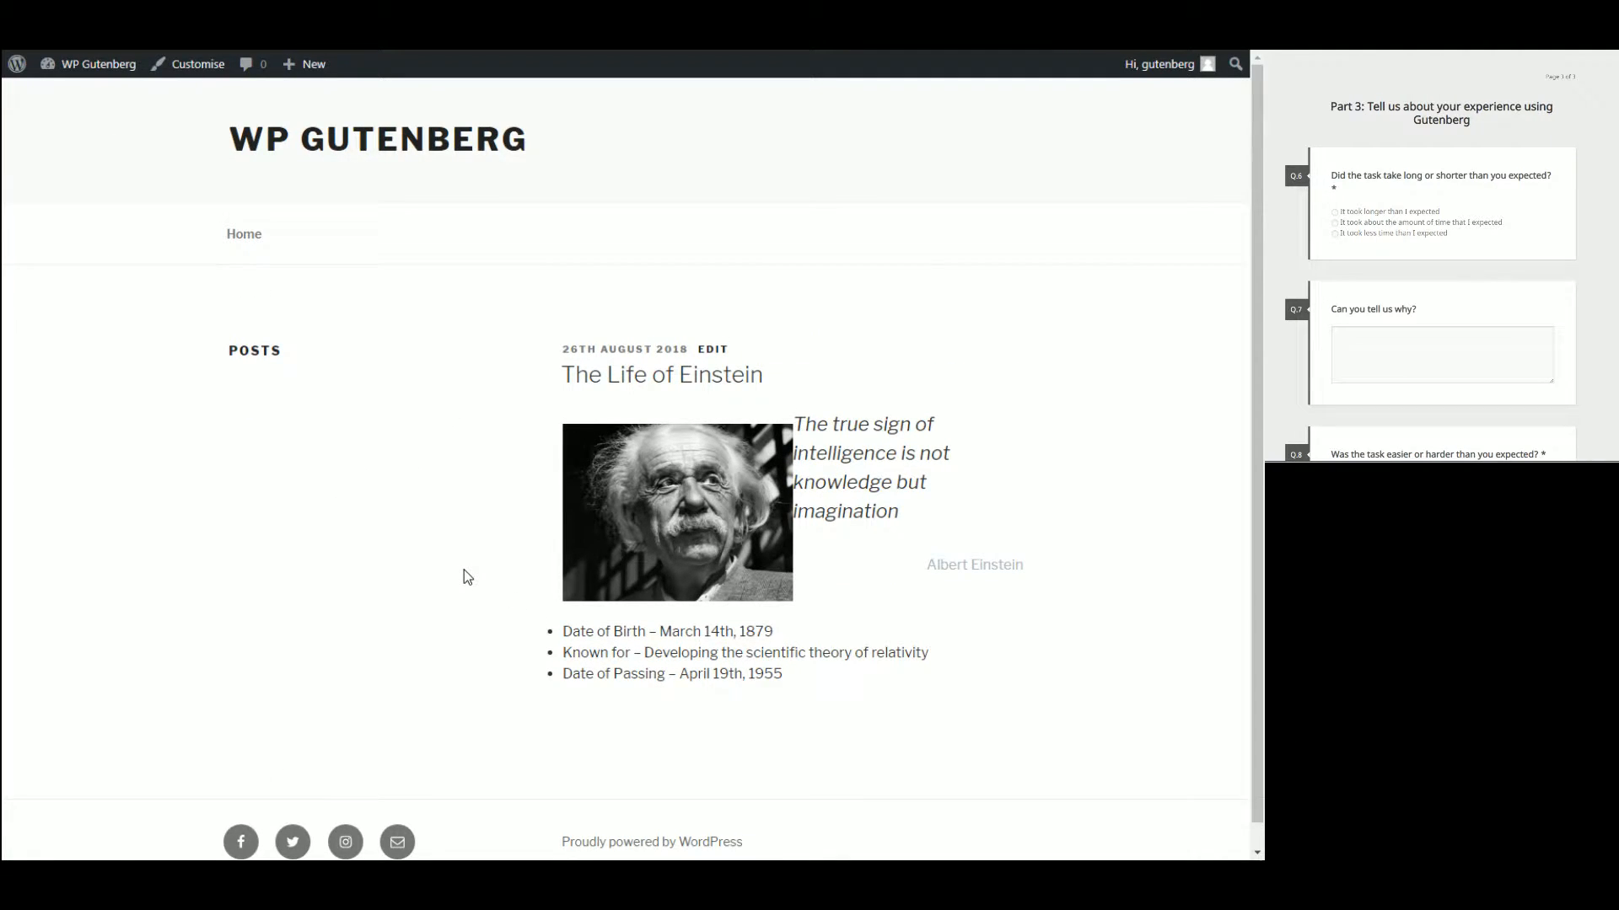
# - Compare the published quote and image layout with the editor, and examine it on the post's own page
pyautogui.moveTo(839, 416); pyautogui.dragTo(950, 528)
pyautogui.click(952, 532)
pyautogui.hotkey('ctrl', 'shift', 'Tab')
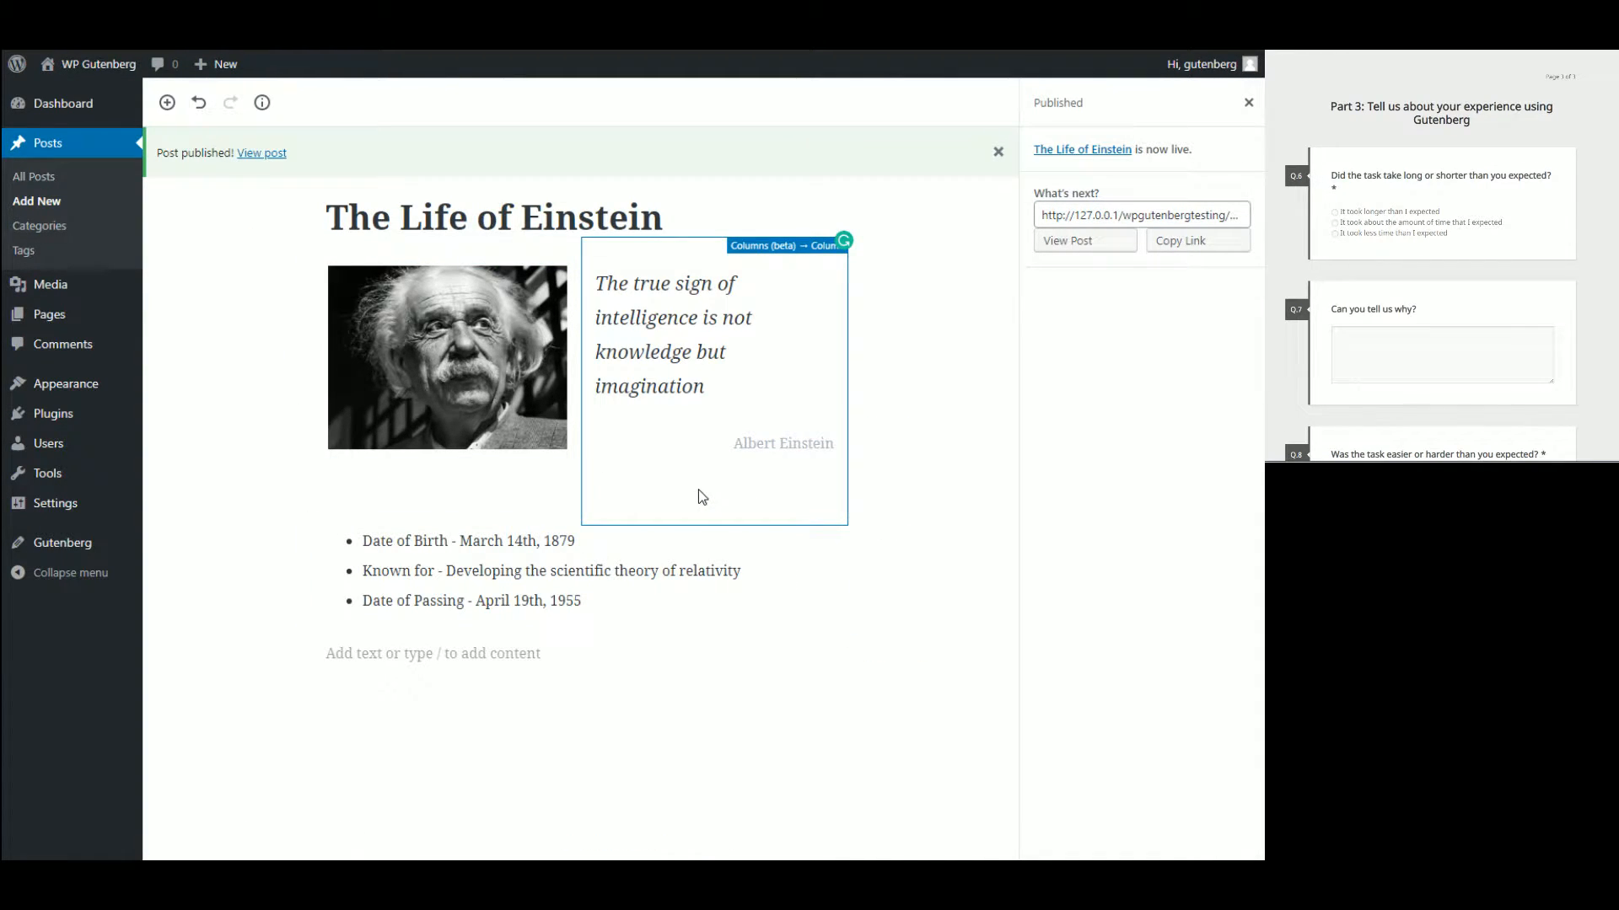
pyautogui.hotkey('ctrl', 'Tab')
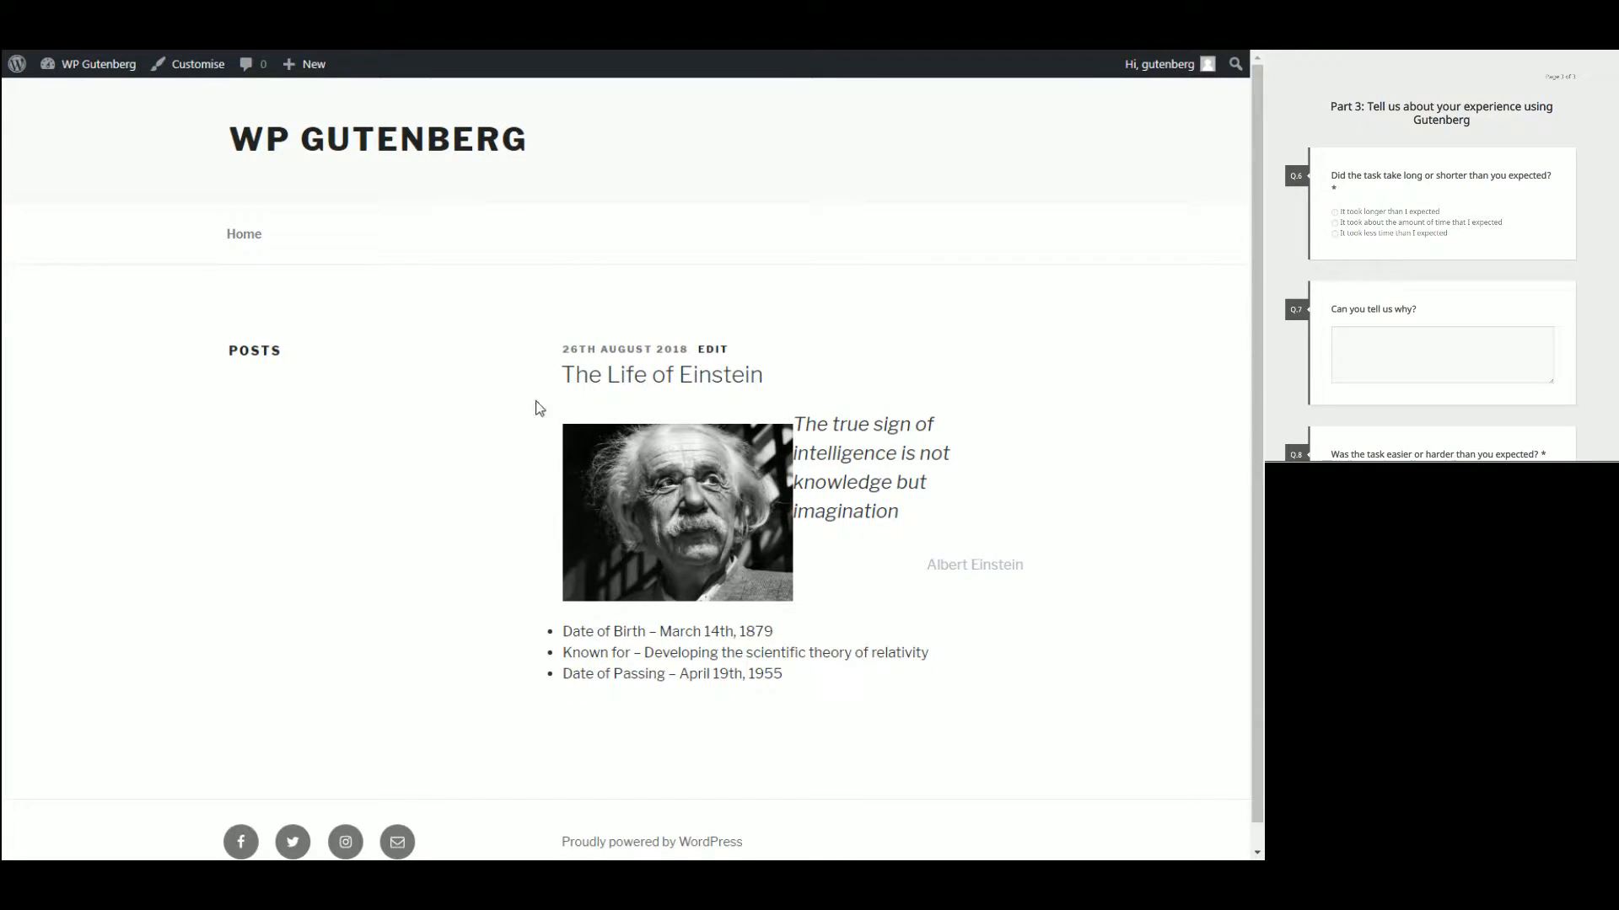
pyautogui.click(696, 388)
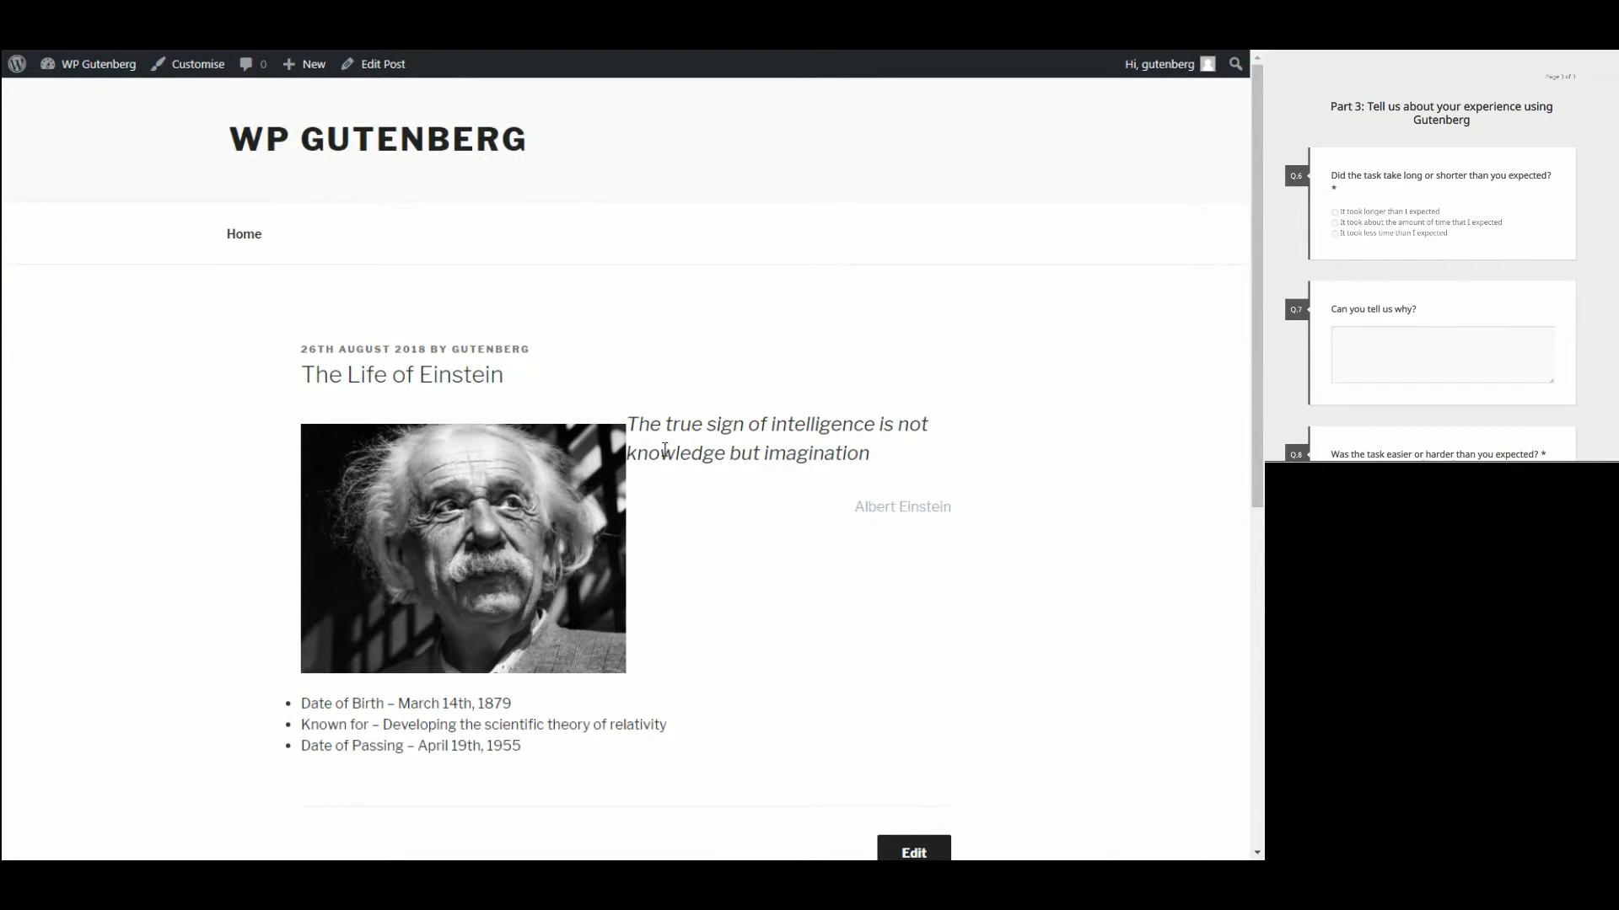
pyautogui.moveTo(638, 455); pyautogui.dragTo(683, 473)
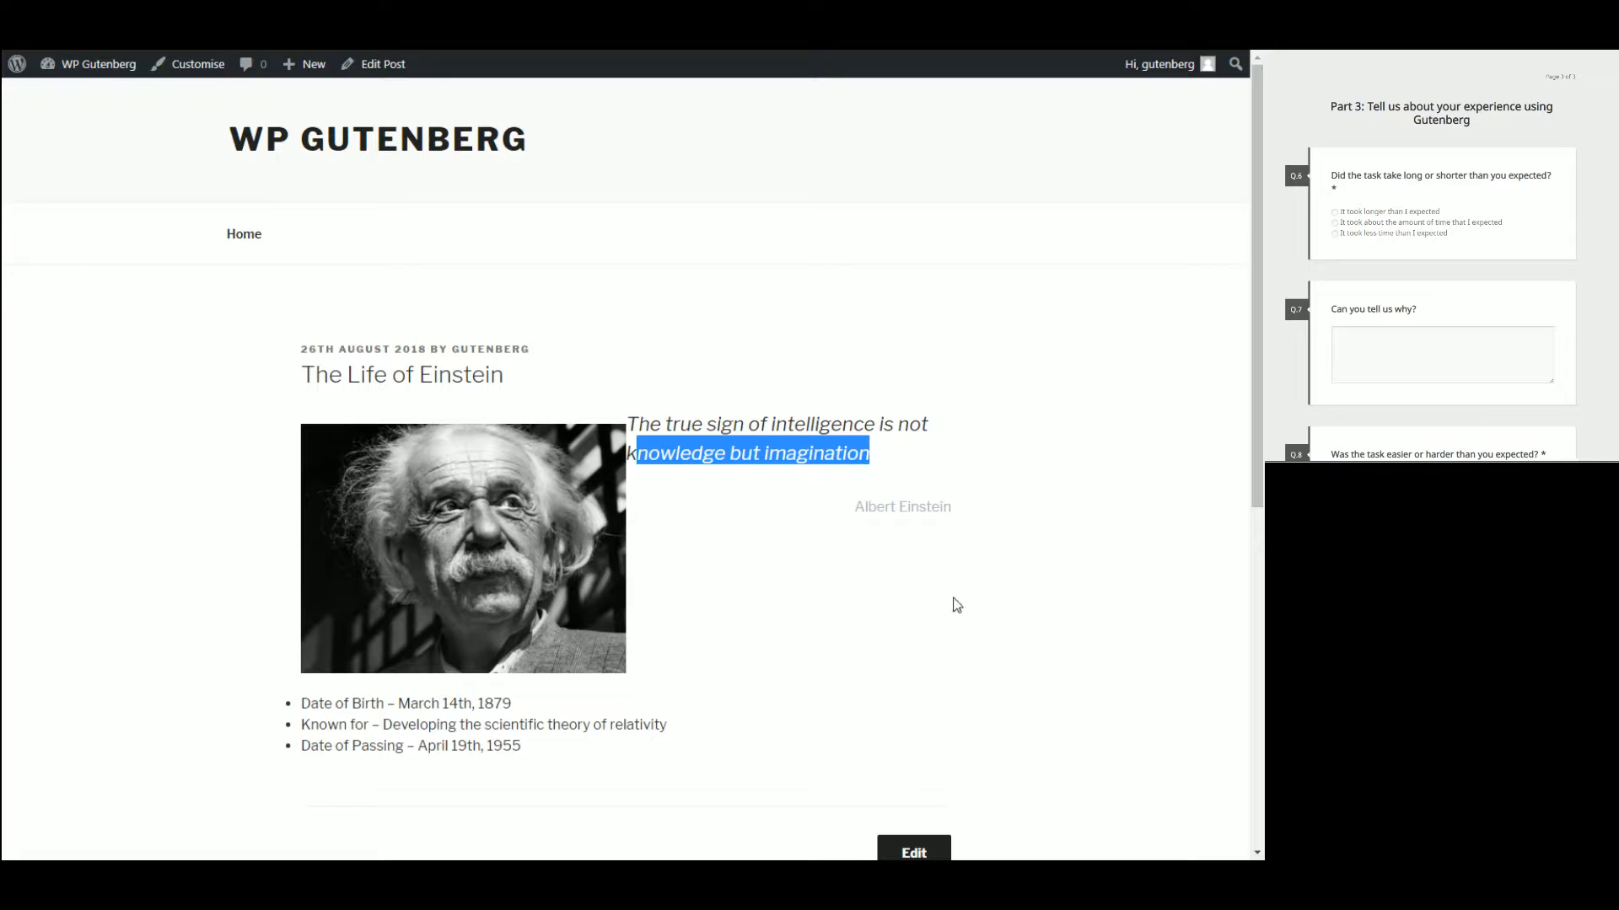
pyautogui.click(994, 516)
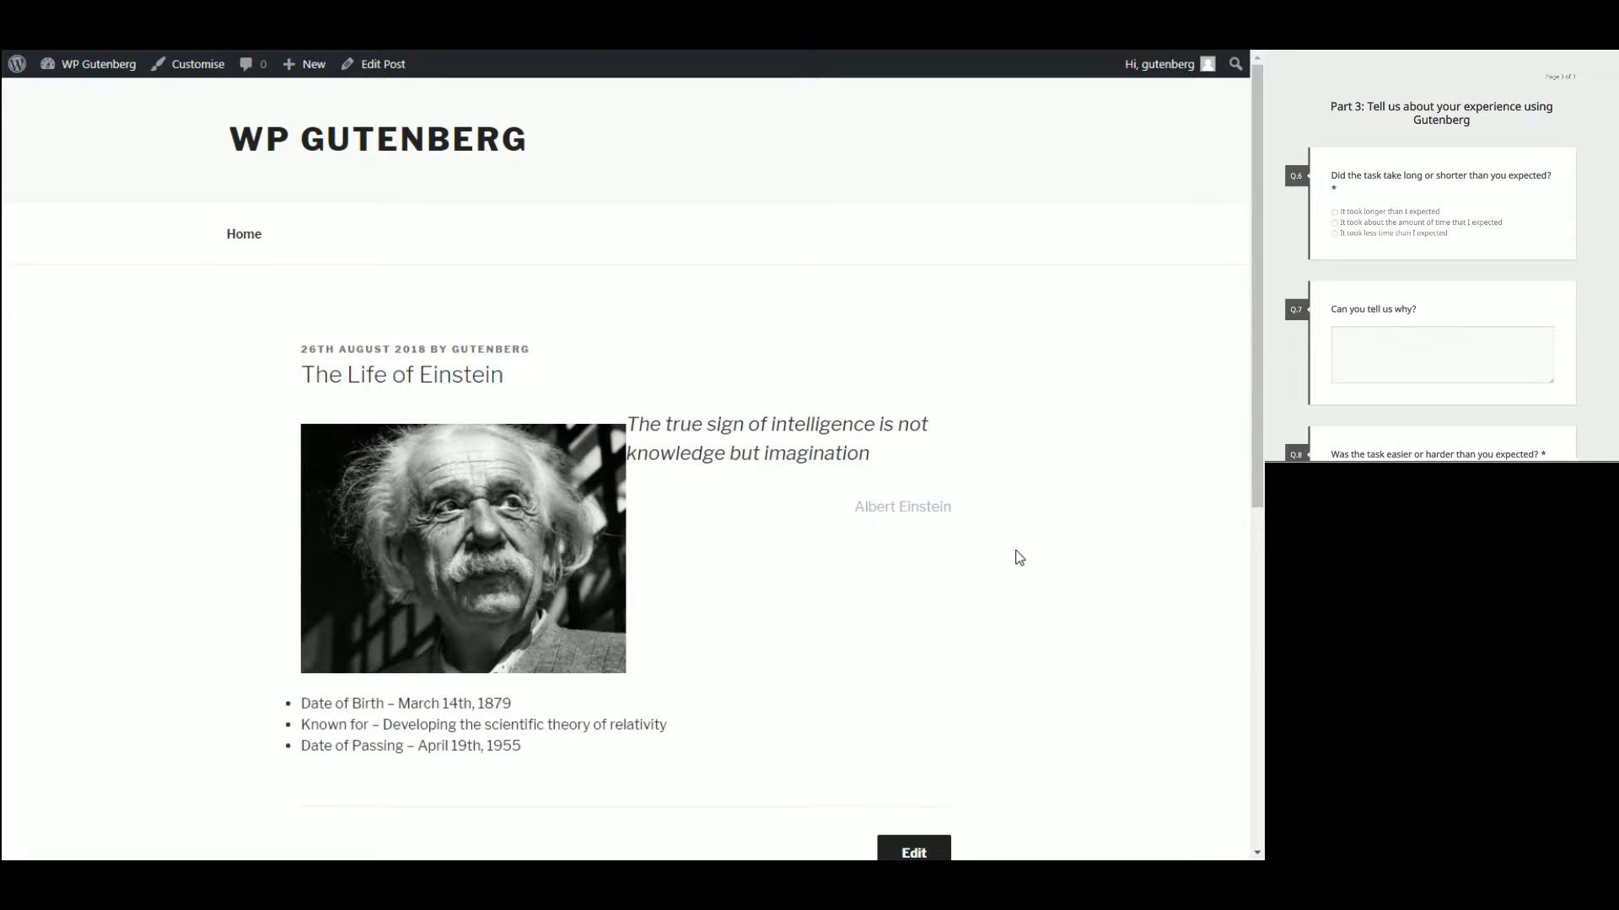
# - Return to the editor and the survey's task page, and compare the post's layout with the example image
pyautogui.hotkey('ctrl', 'shift', 'Tab')
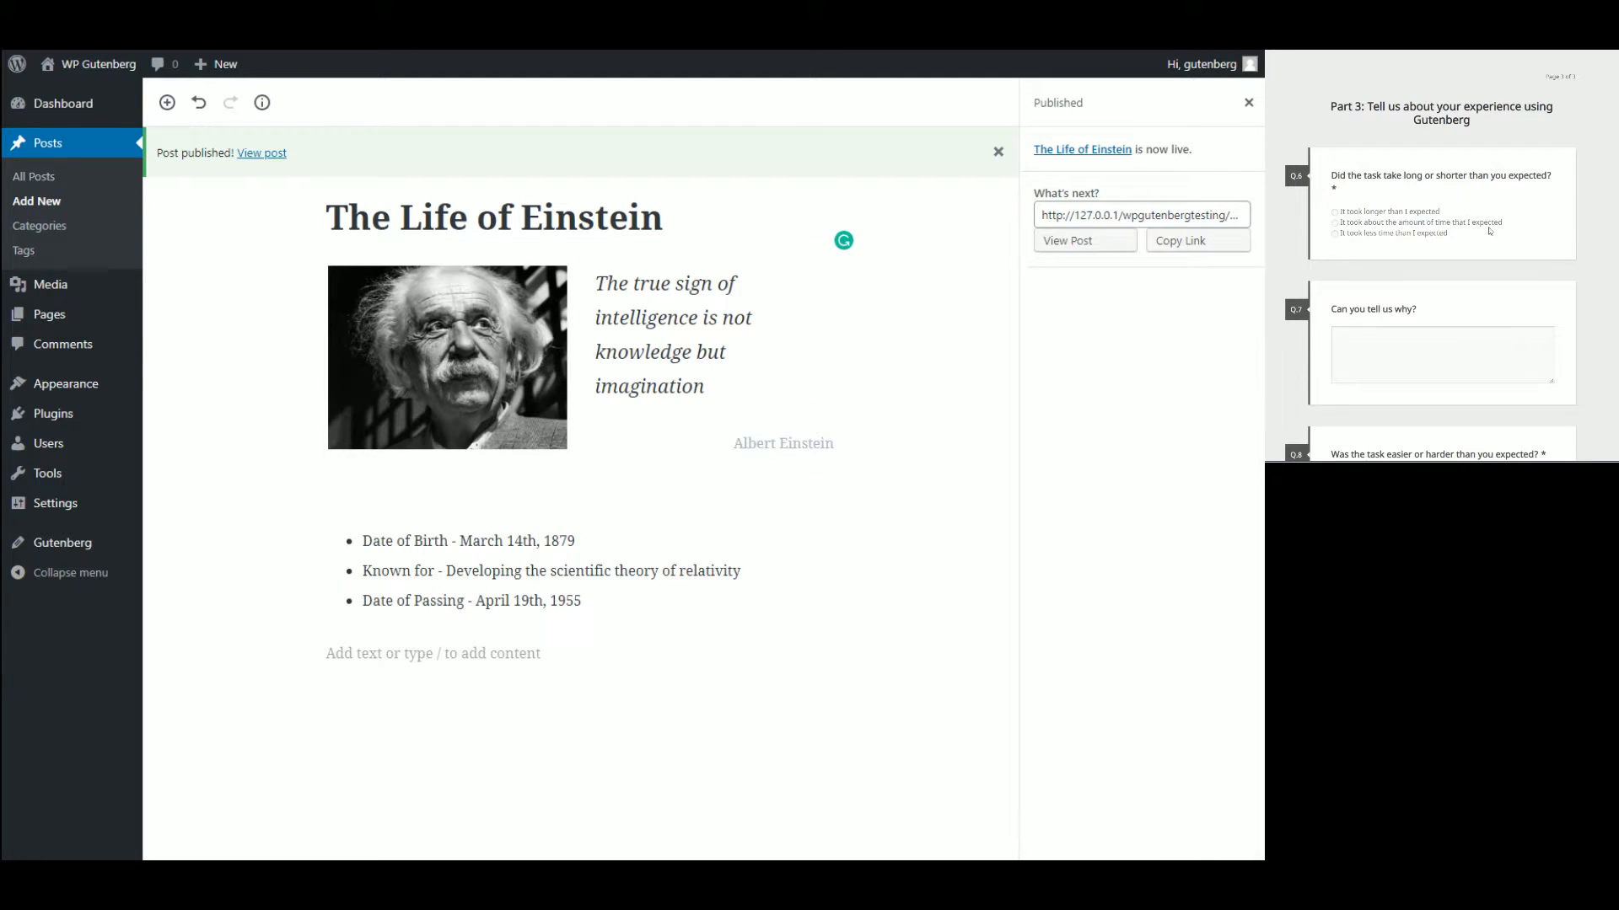
pyautogui.hotkey('alt', 'Left')
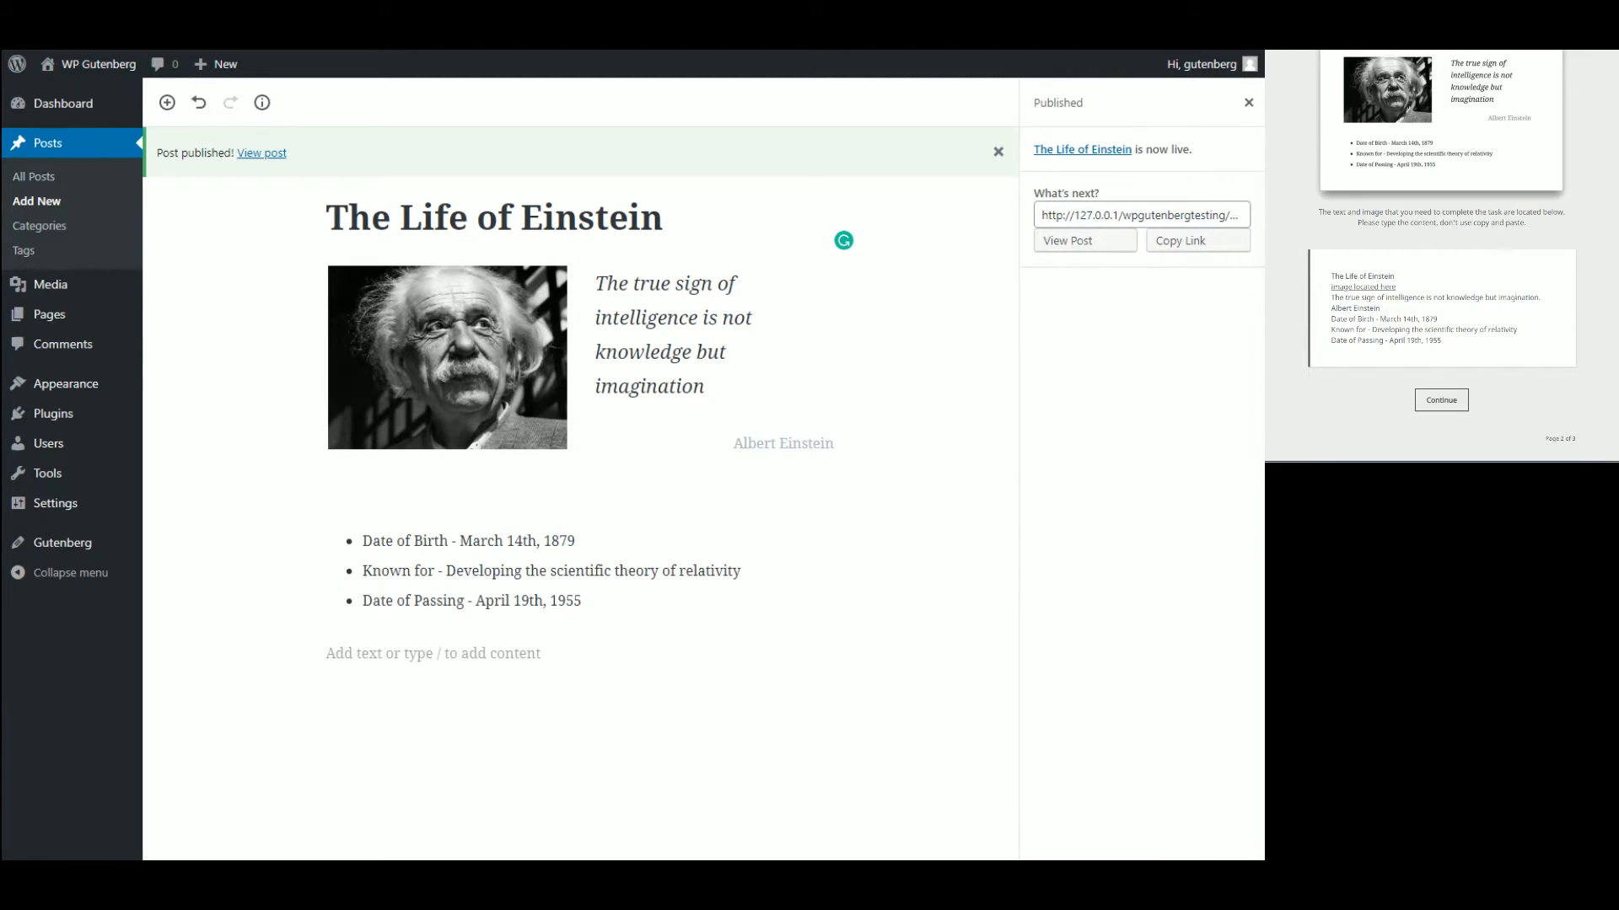
pyautogui.scroll(2, 1471, 142)
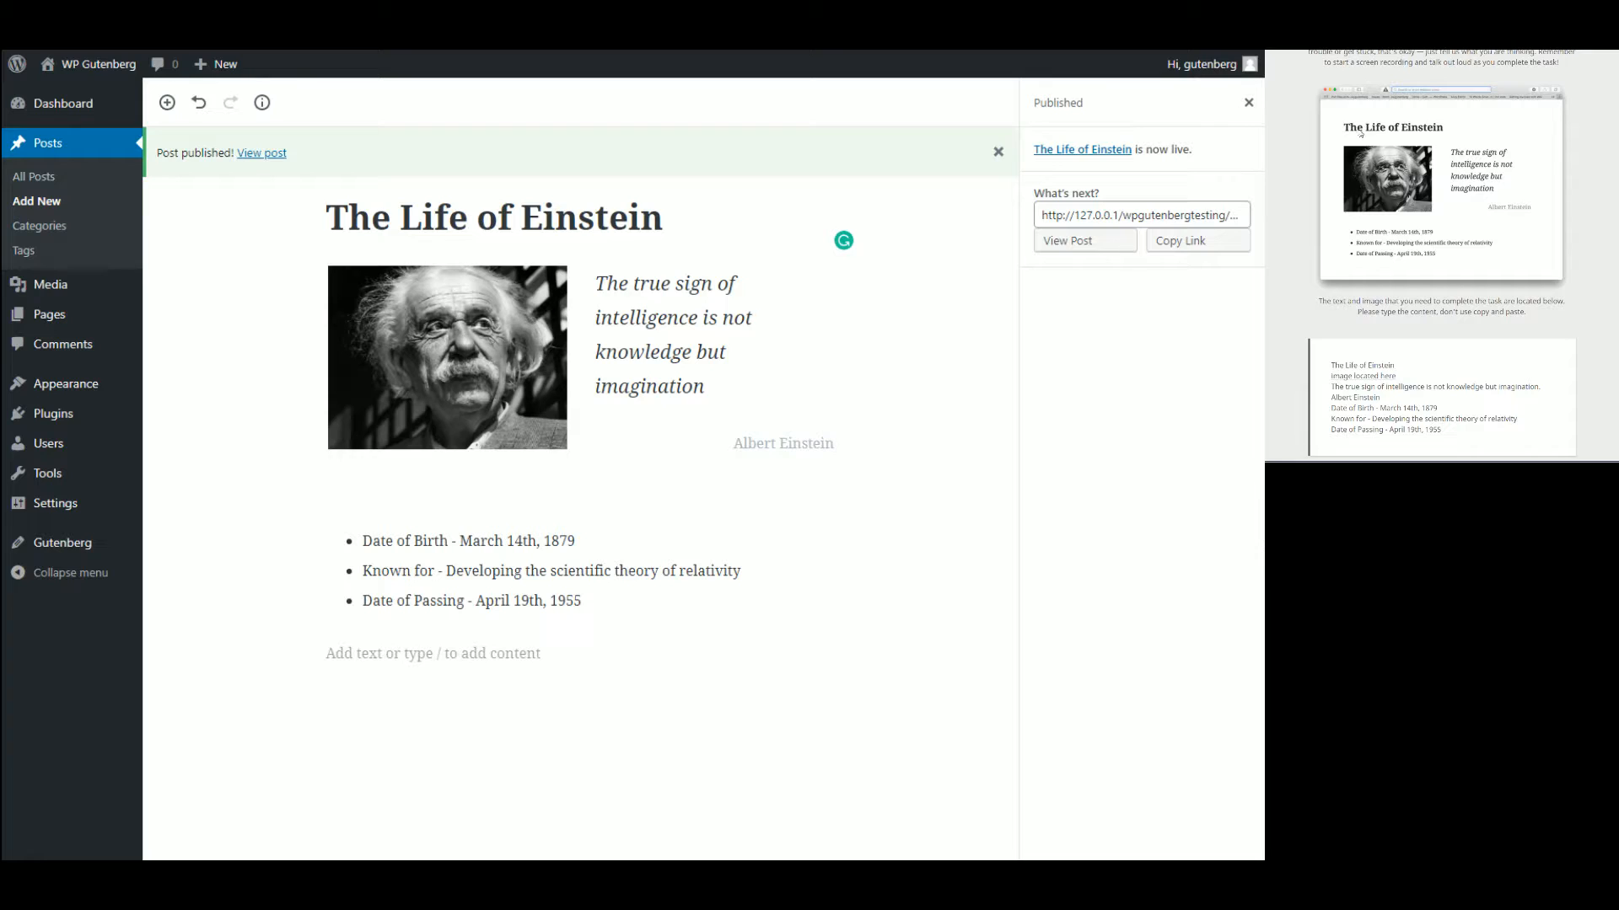
pyautogui.click(649, 337)
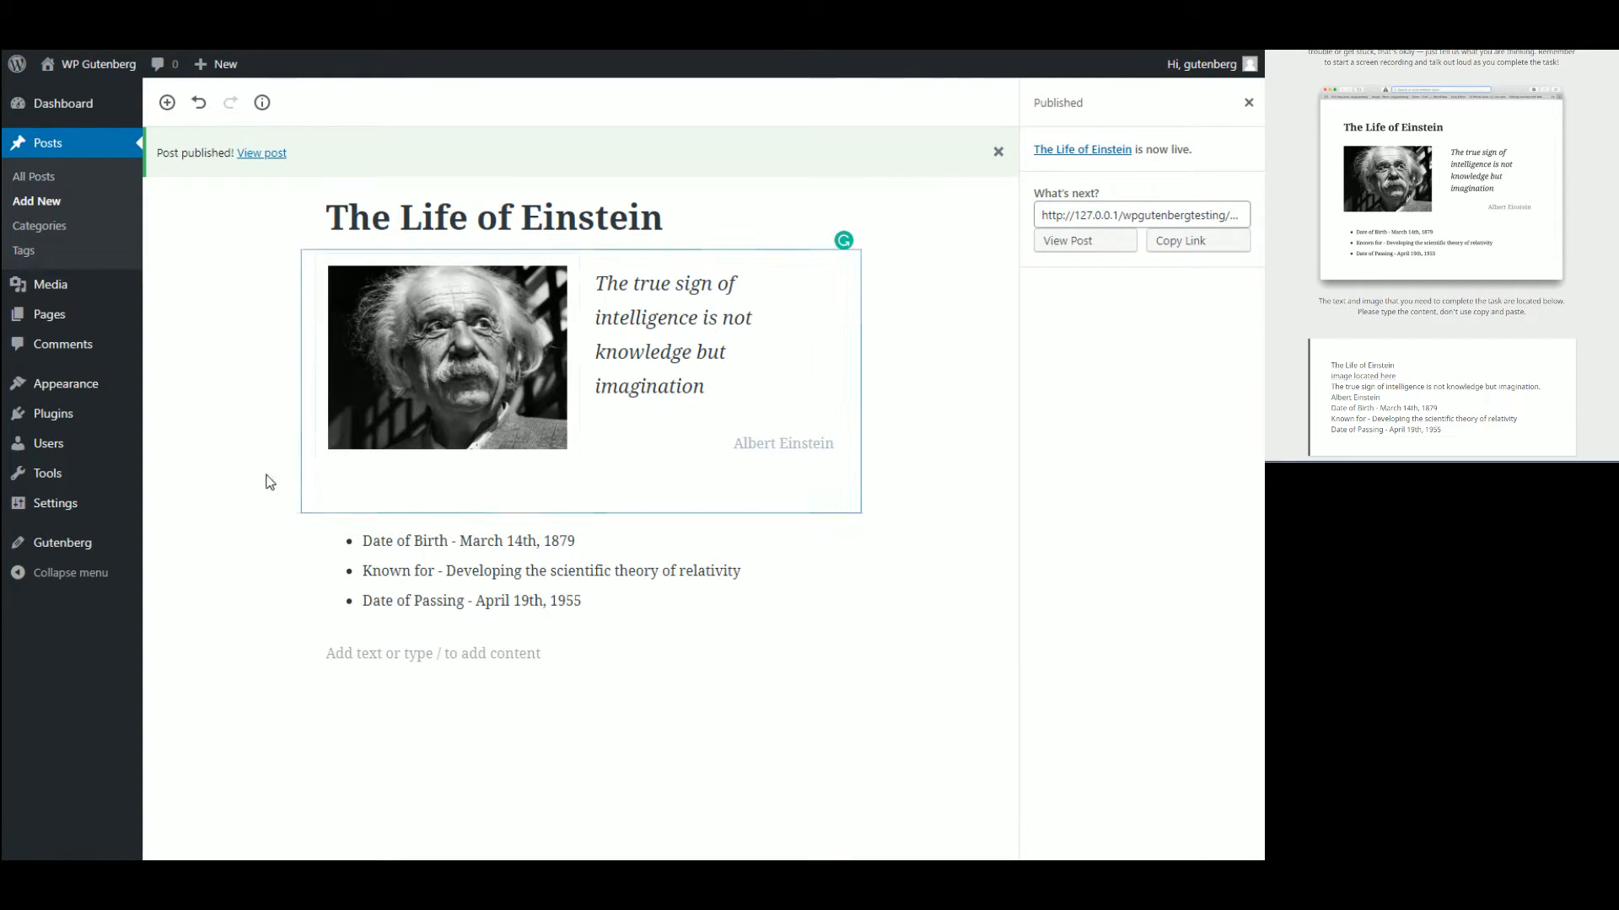
pyautogui.click(587, 598)
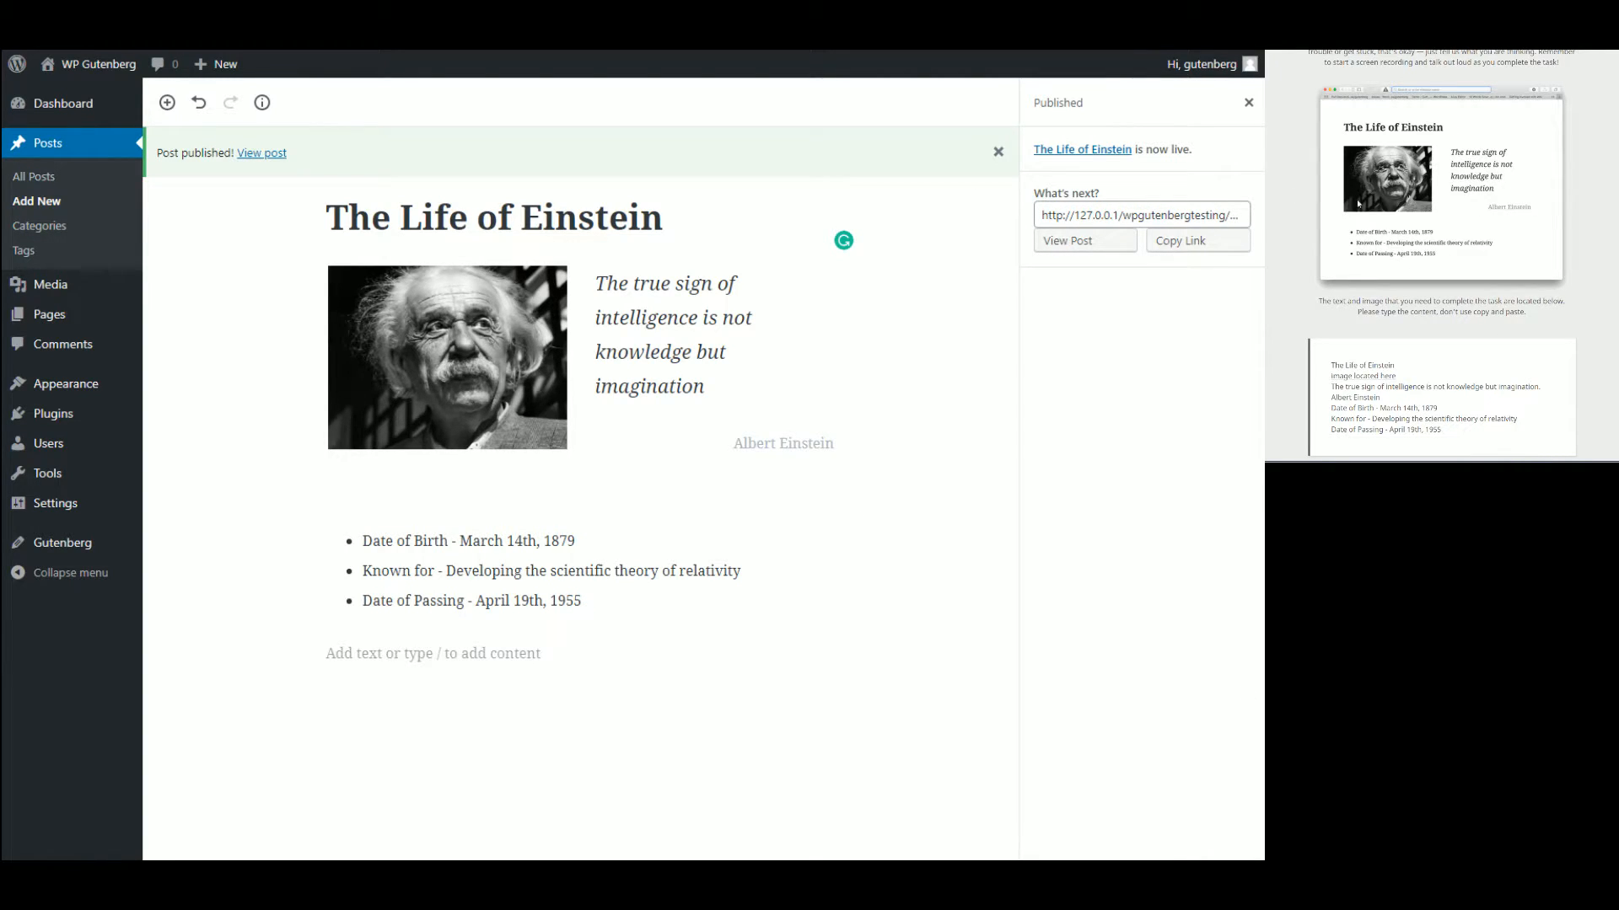
# - View the published post again, return to the editor, and place the cursor at the end of the last list item
pyautogui.click(262, 153)
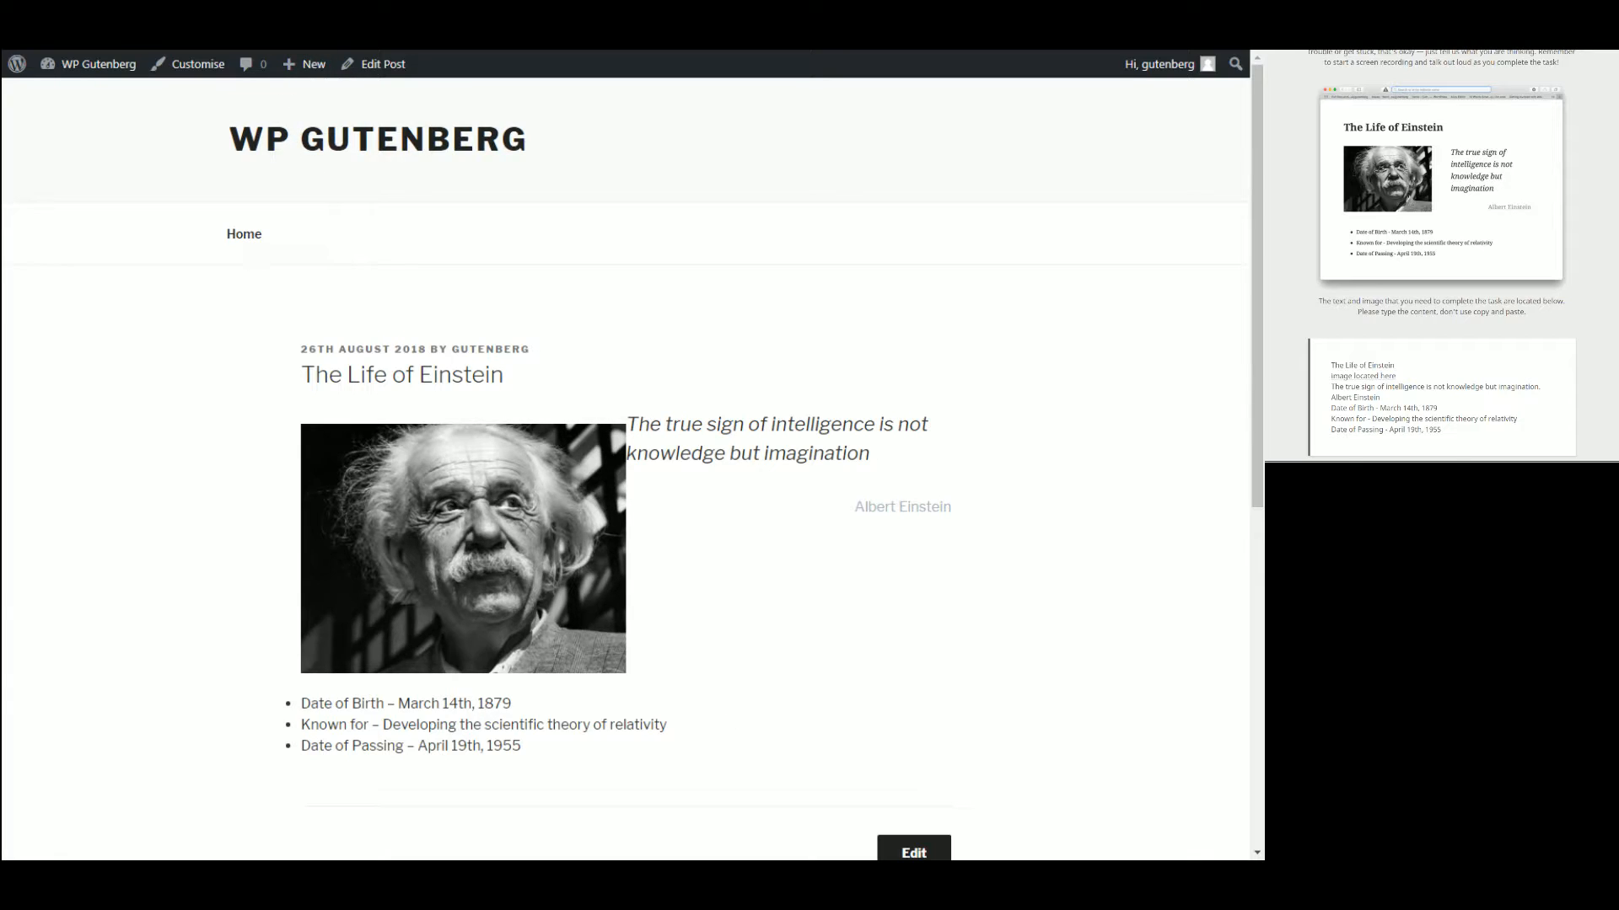
pyautogui.click(227, 10)
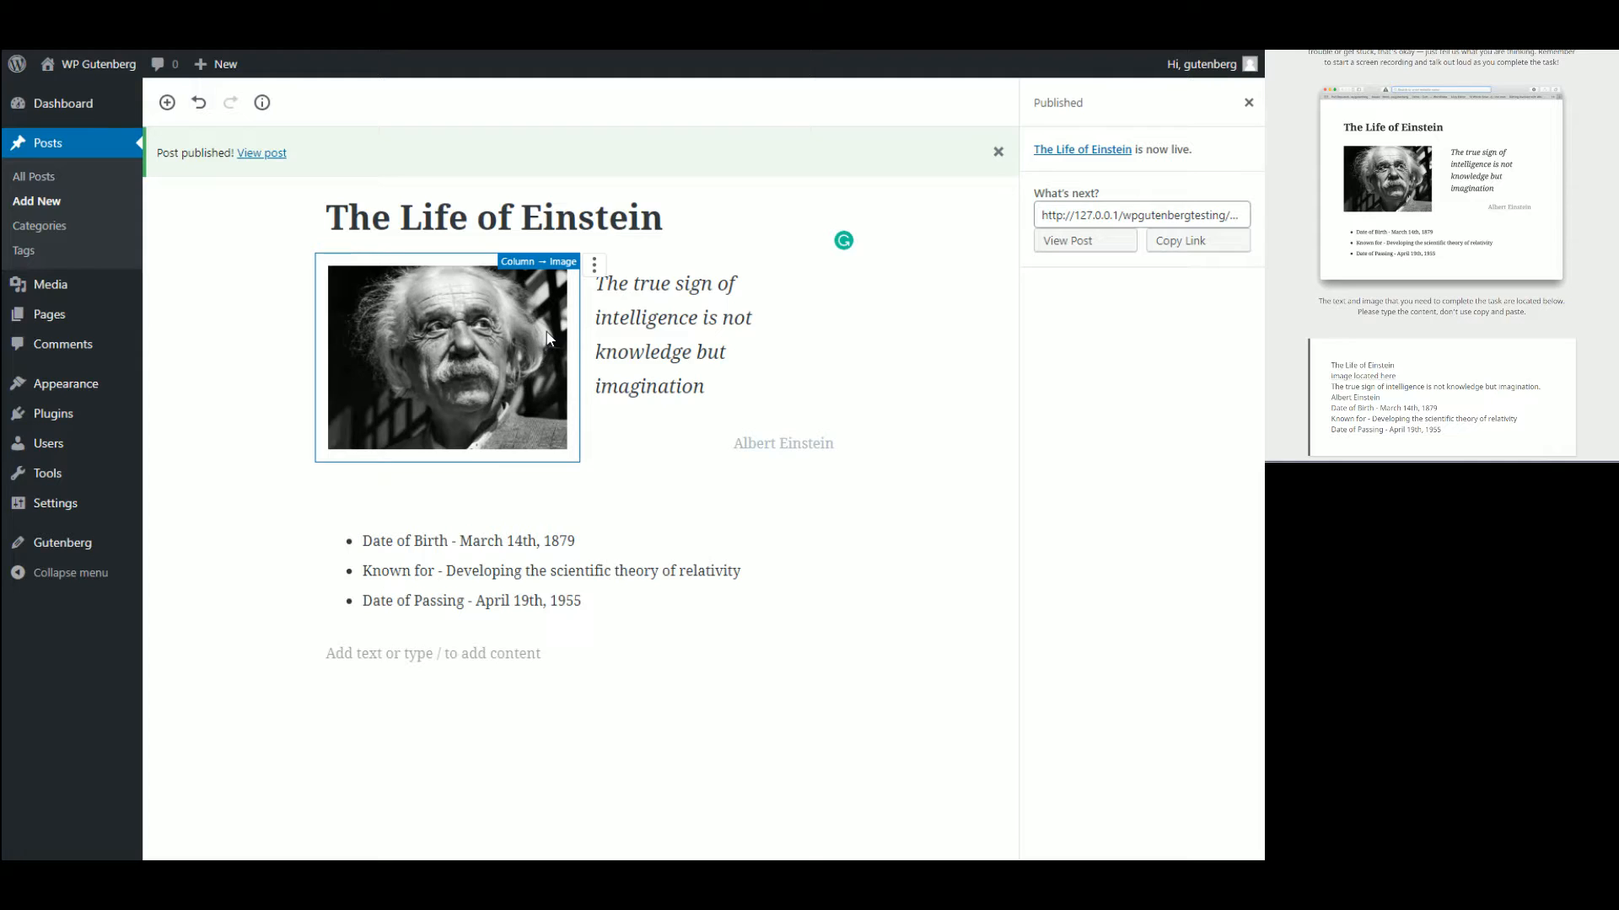
pyautogui.click(586, 600)
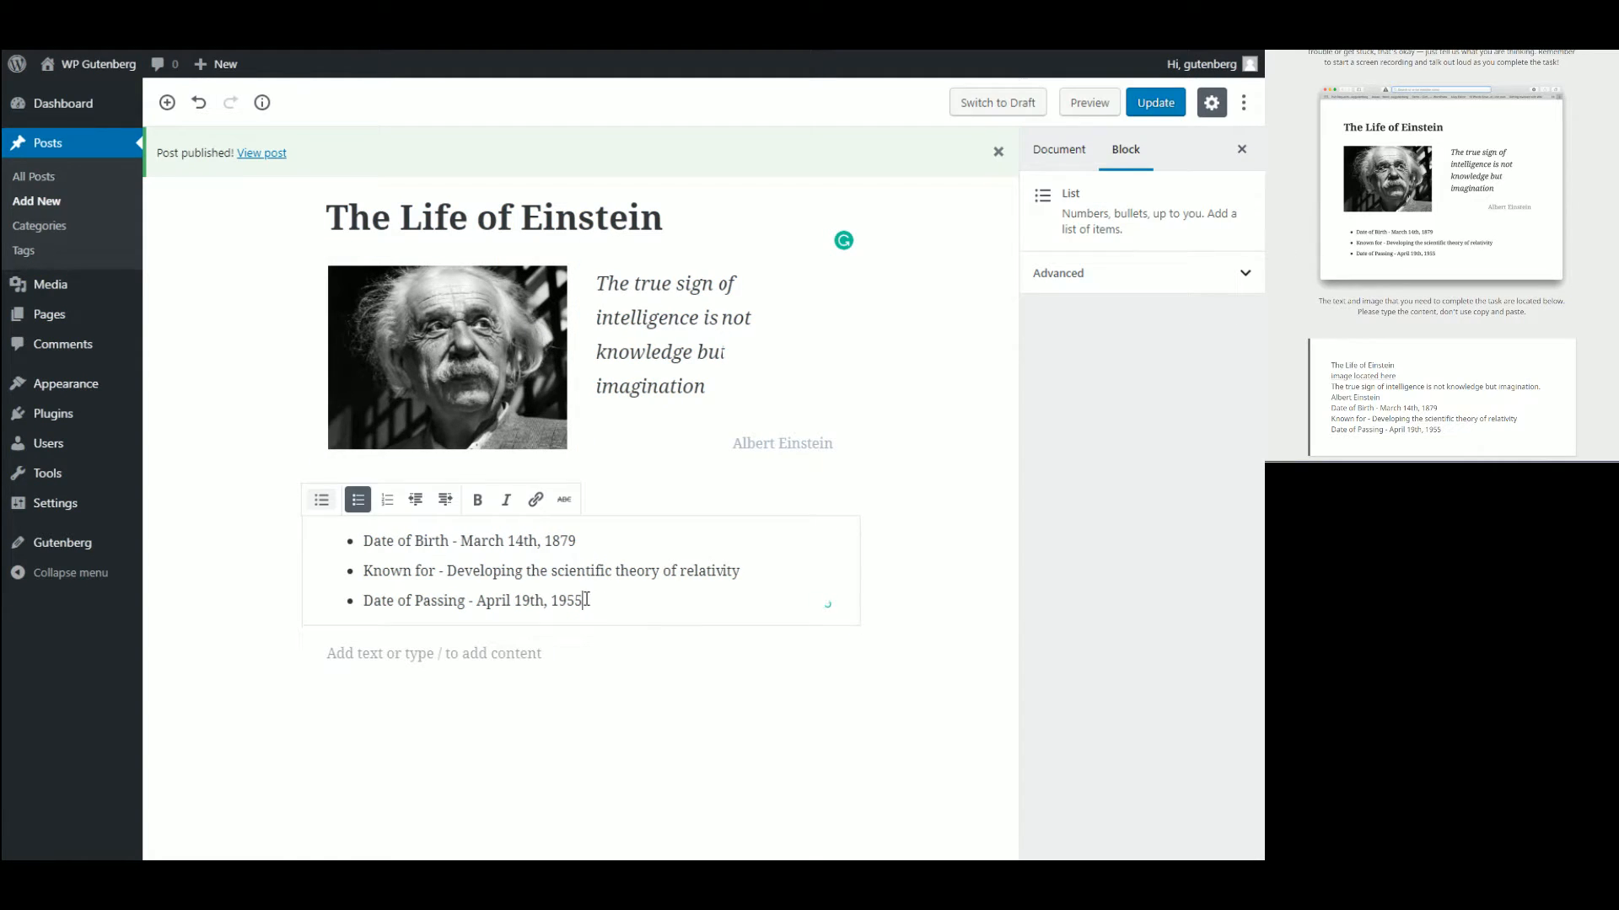
# - Examine the HTML of the Einstein quote paragraph and return the block to visual editing
pyautogui.click(684, 655)
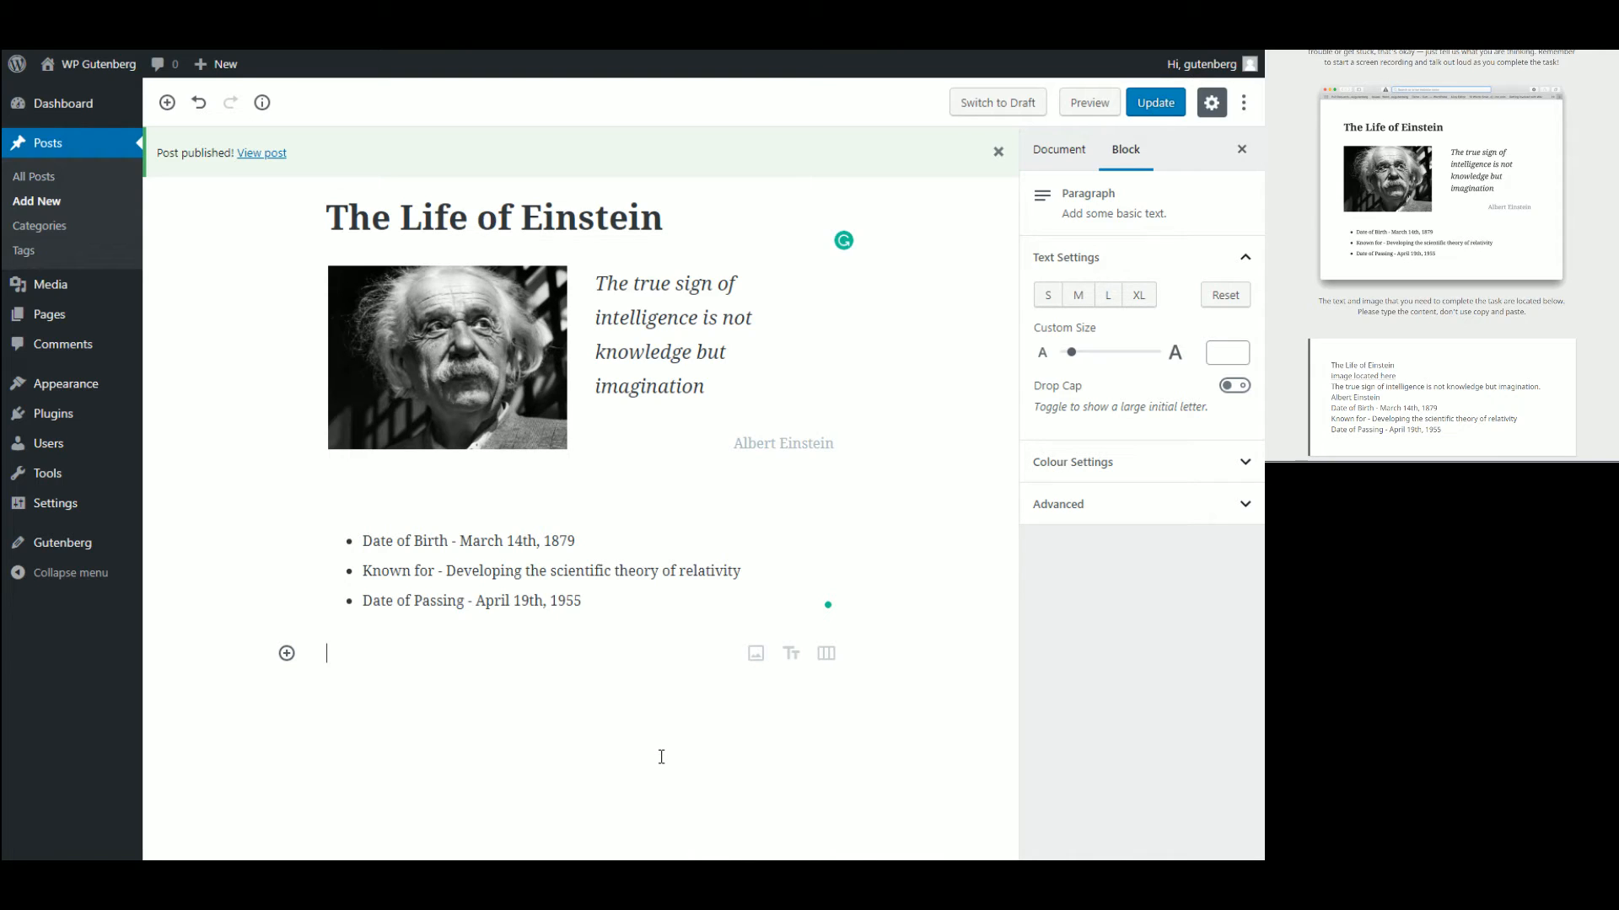
pyautogui.tripleClick(665, 296)
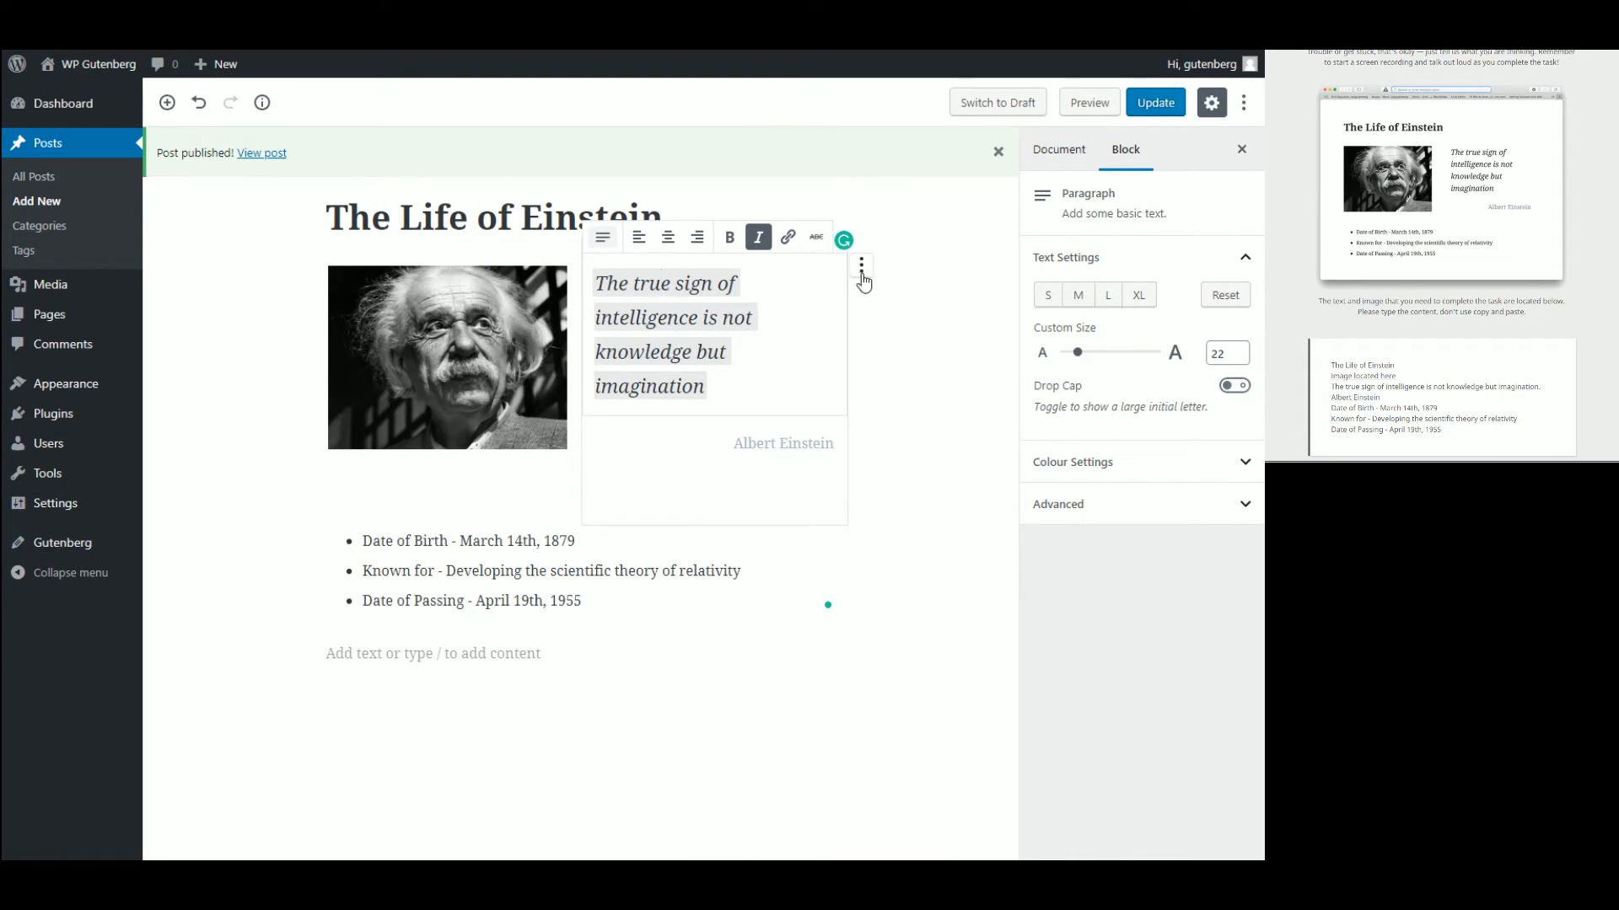
pyautogui.click(860, 266)
pyautogui.click(759, 436)
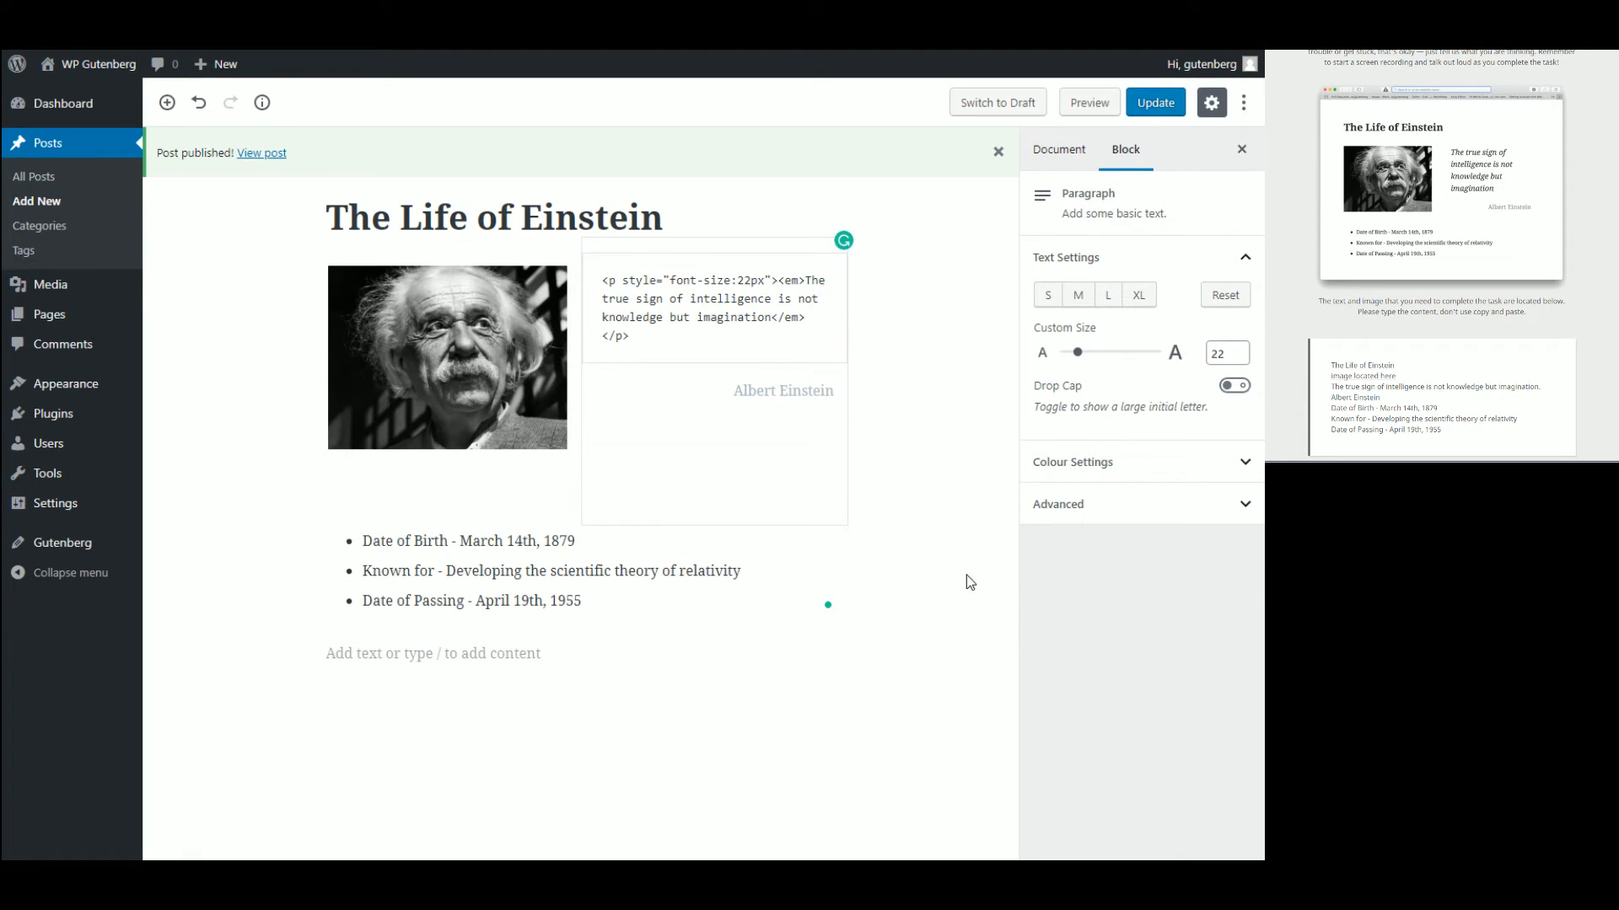
pyautogui.click(960, 674)
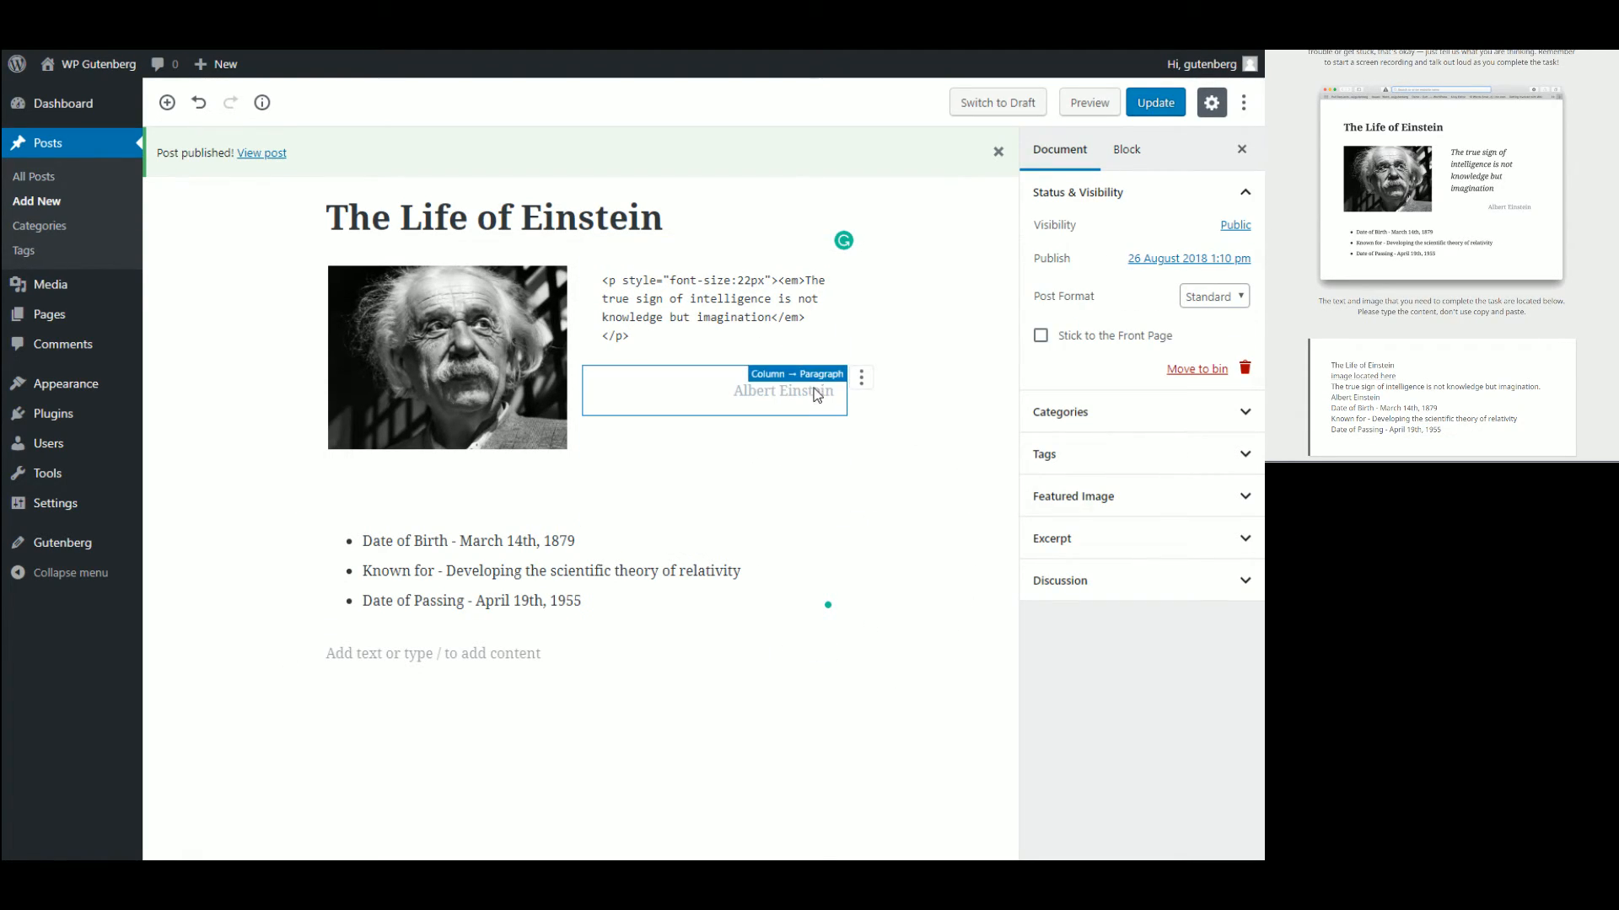
pyautogui.click(860, 266)
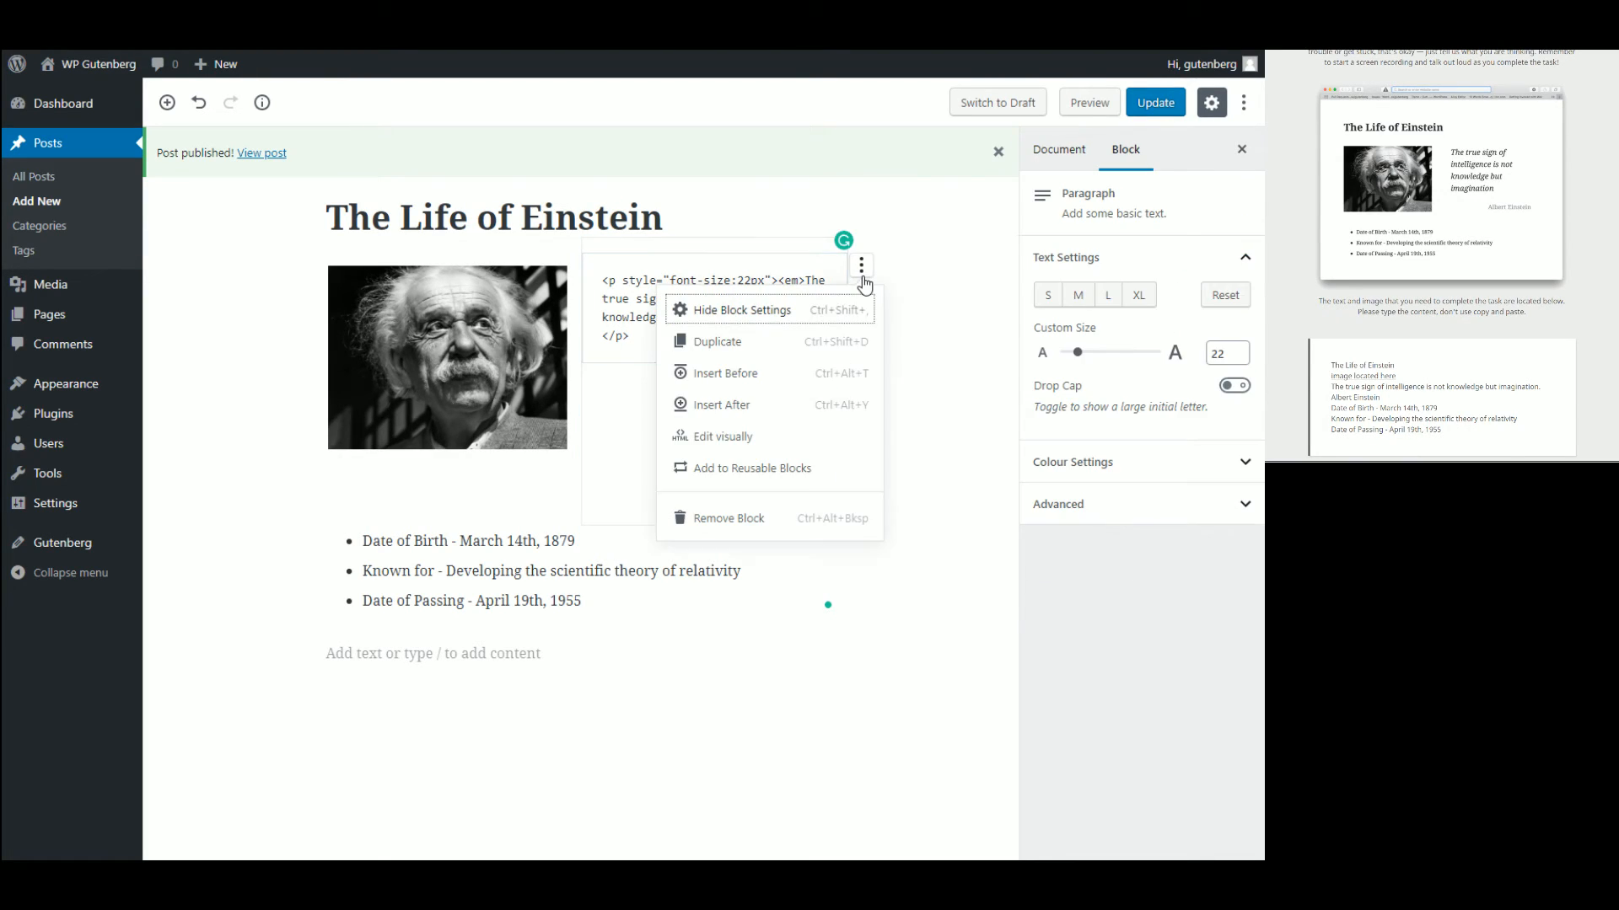
pyautogui.click(759, 438)
pyautogui.click(943, 595)
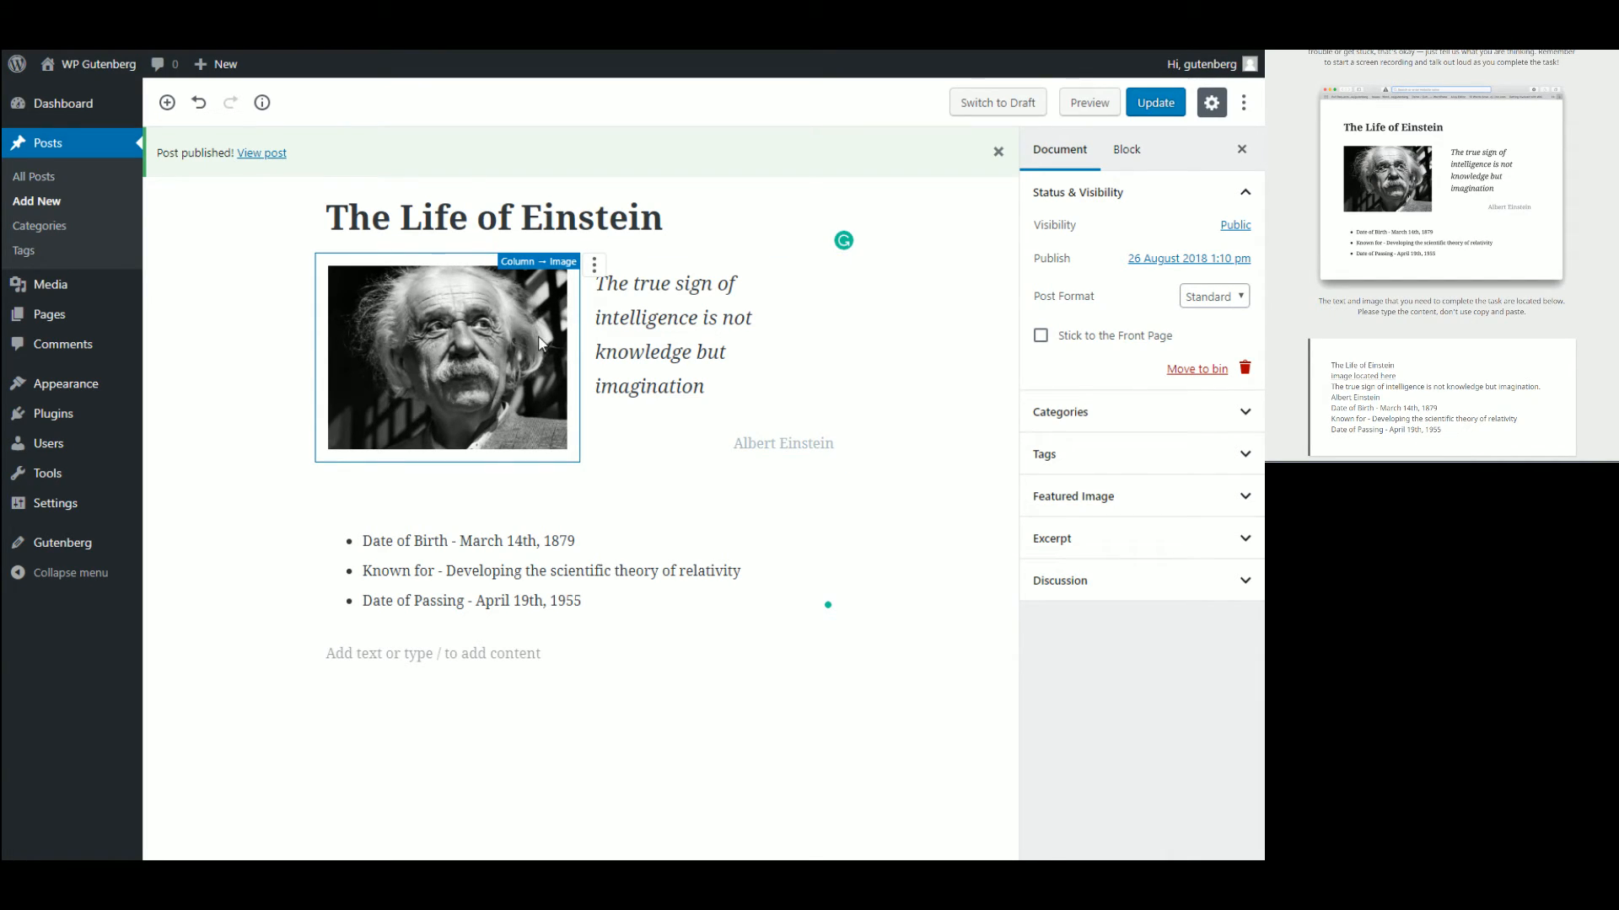
# - Check the additional block options for the Einstein image and its surrounding columns
pyautogui.click(477, 354)
pyautogui.click(593, 266)
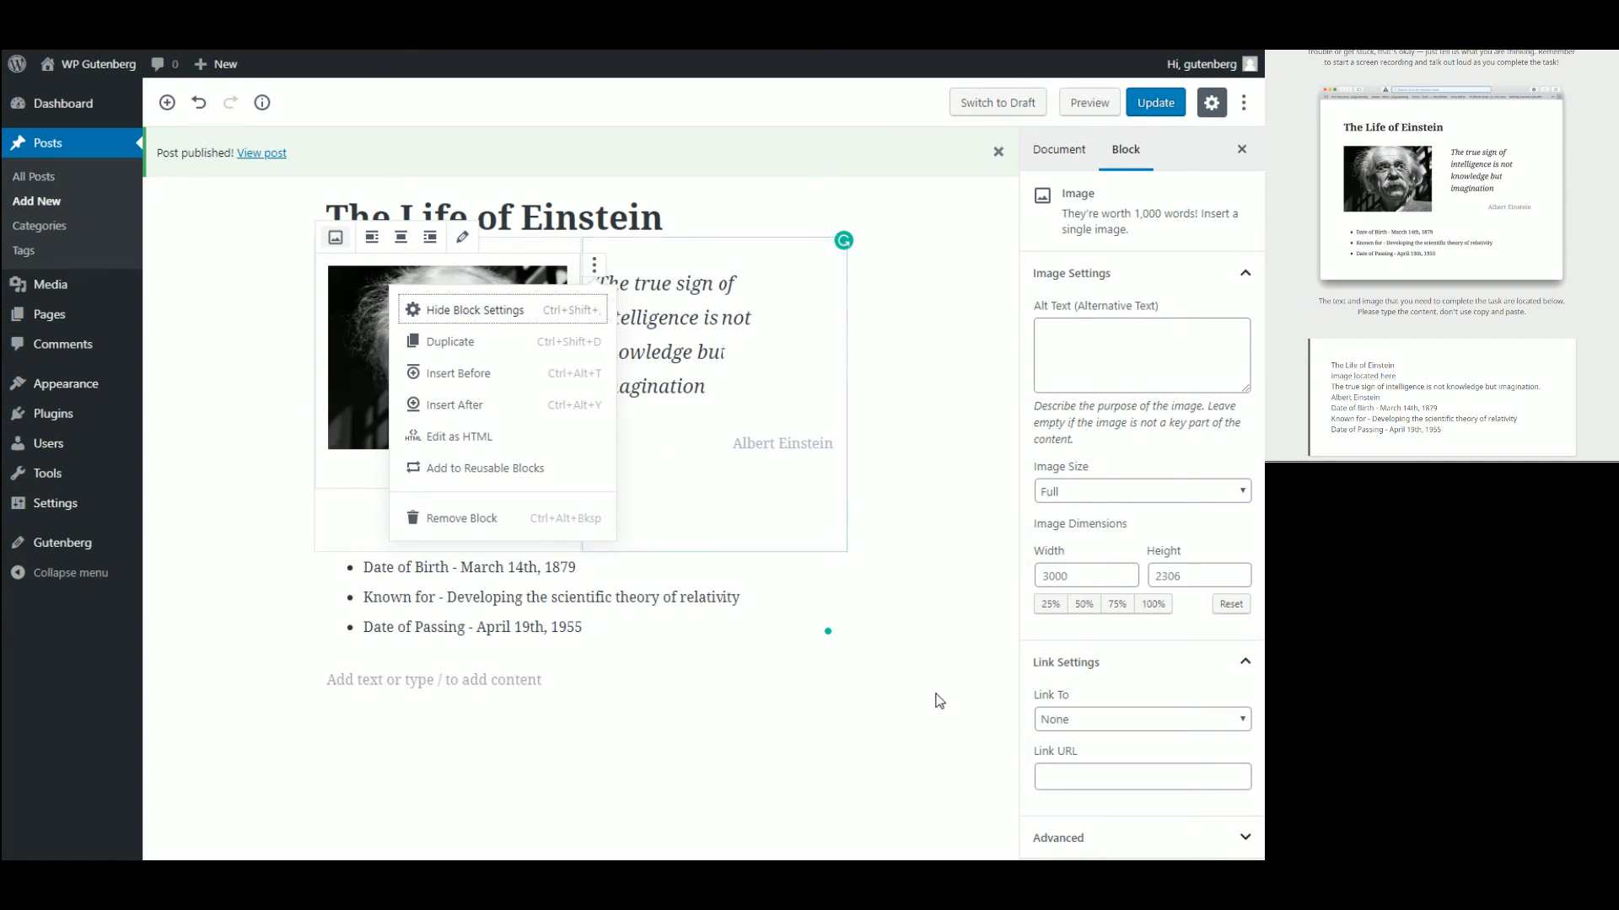
pyautogui.click(918, 694)
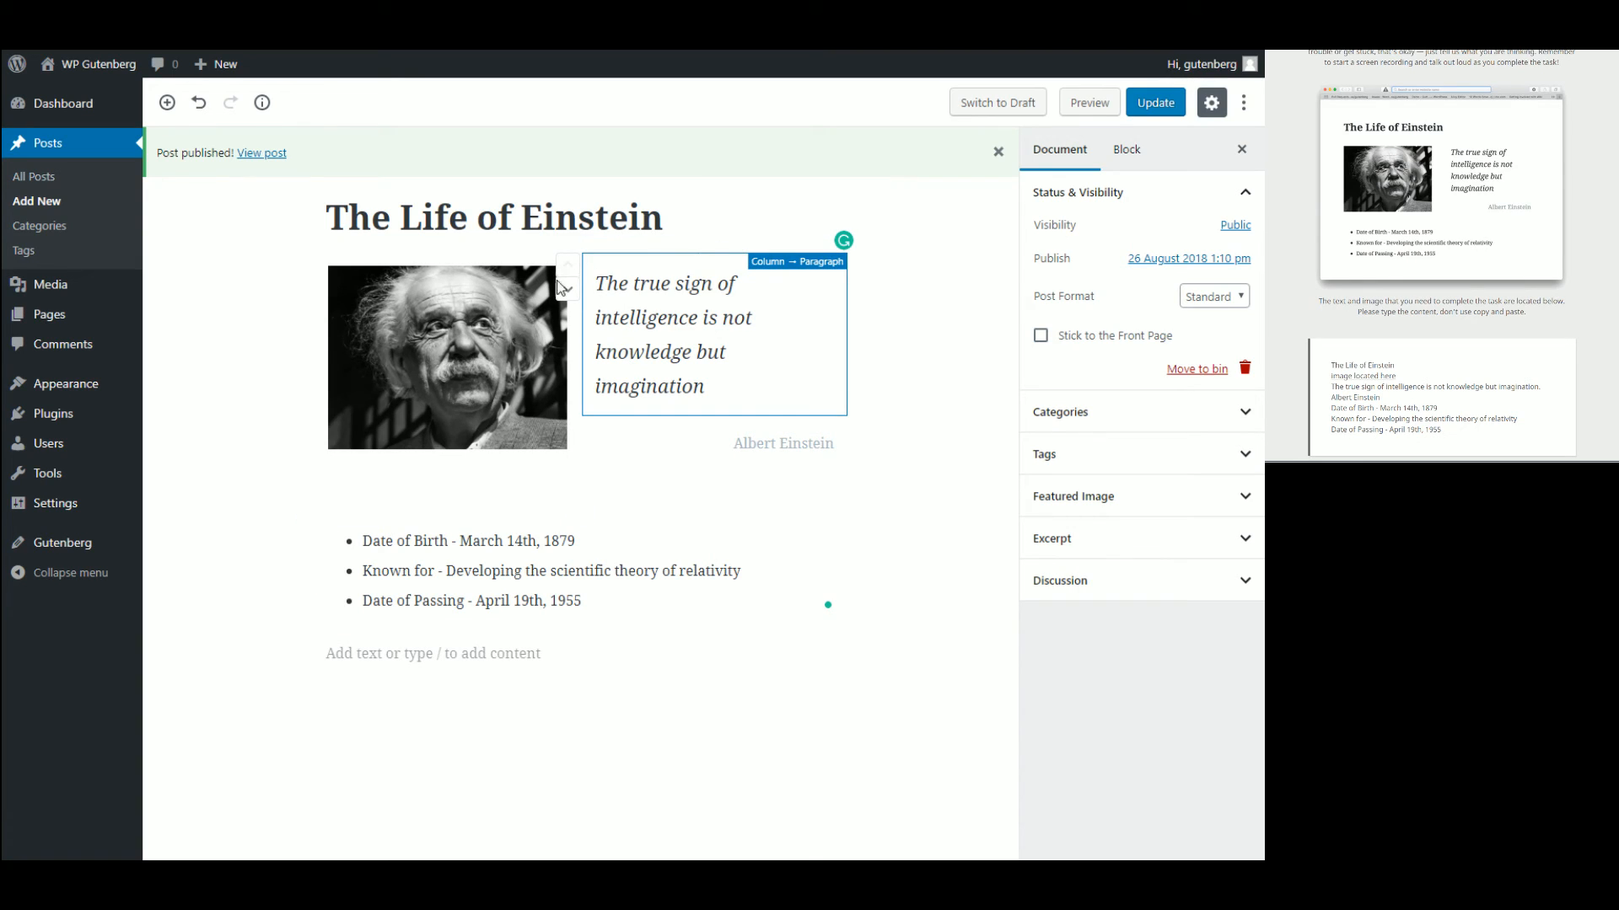
pyautogui.click(594, 267)
pyautogui.click(946, 658)
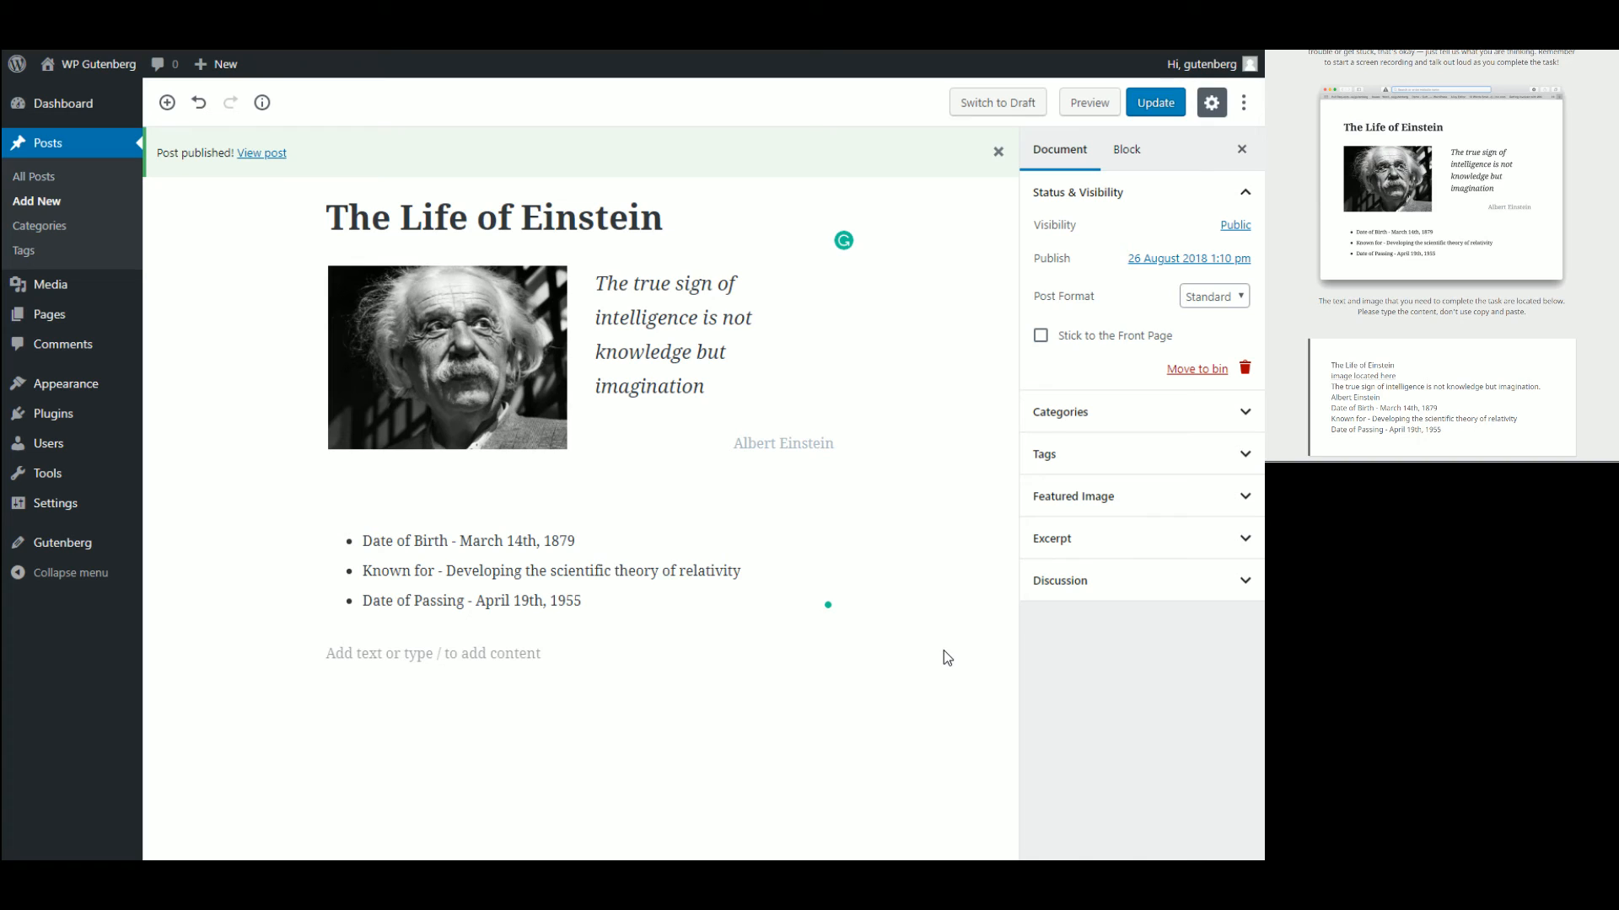
pyautogui.click(572, 481)
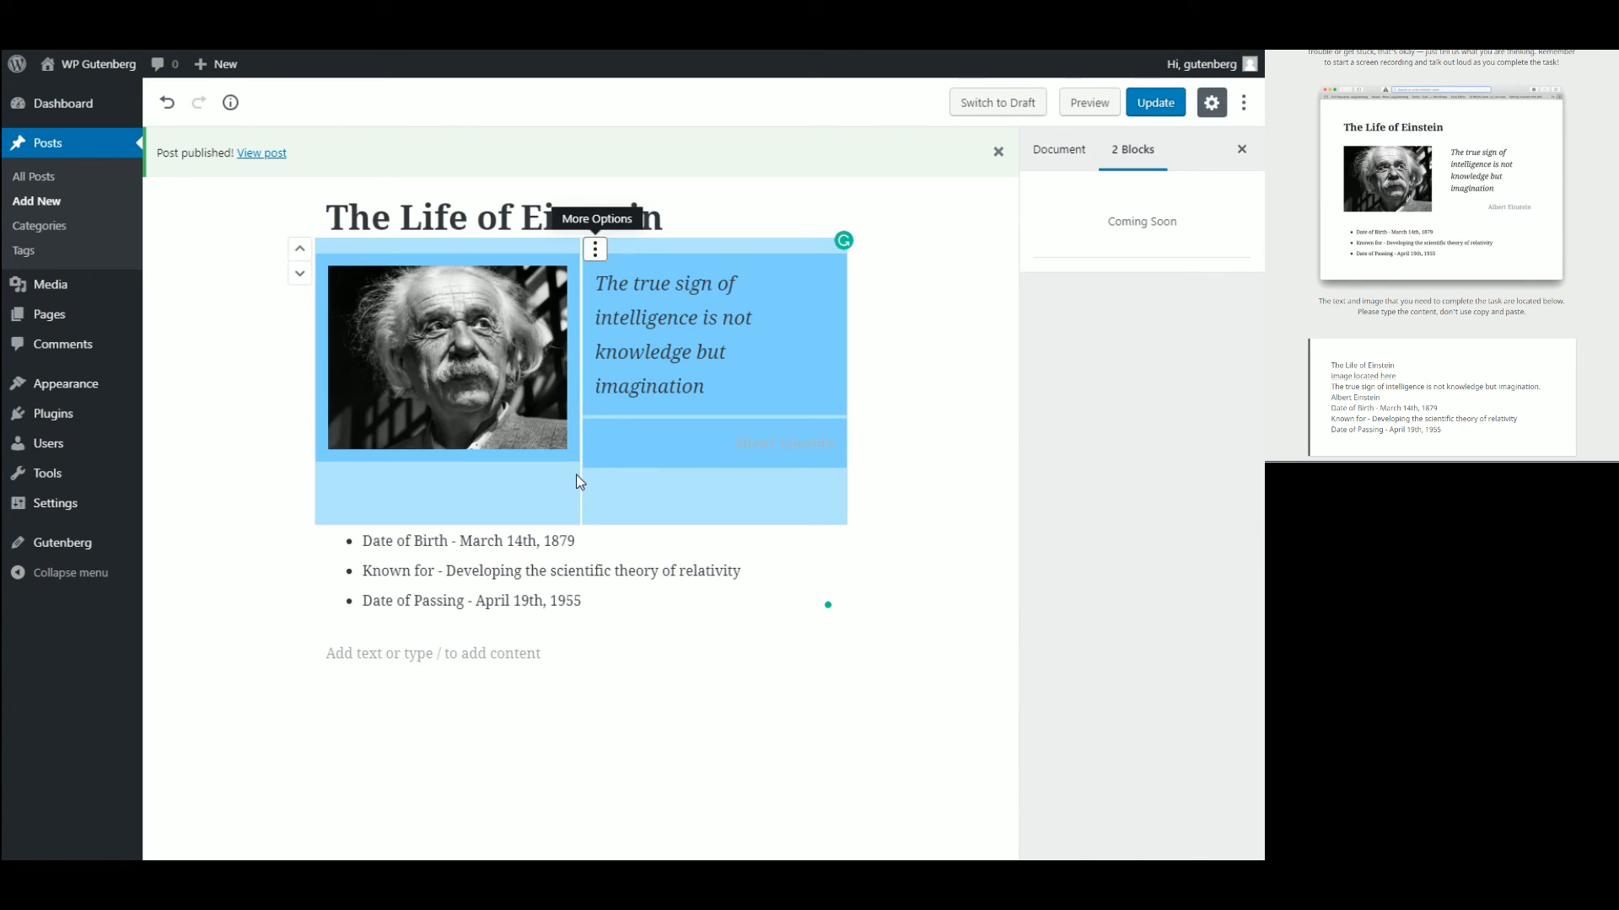
pyautogui.click(568, 485)
pyautogui.click(563, 512)
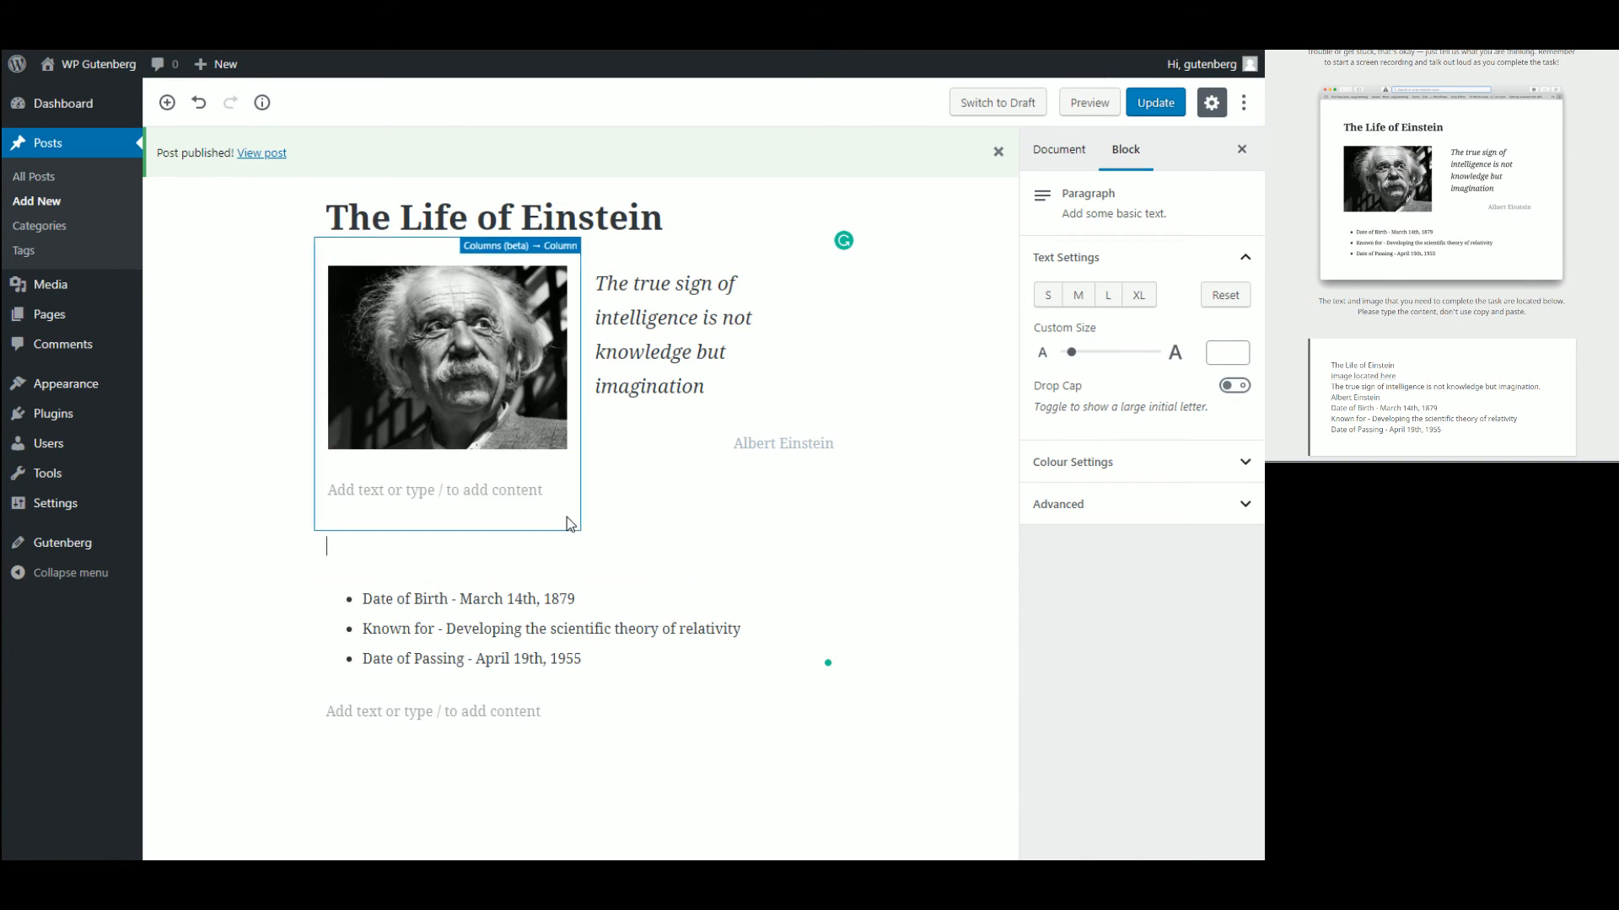
pyautogui.hotkey('ctrl', 'z')
pyautogui.hotkey('ctrl', 'z')
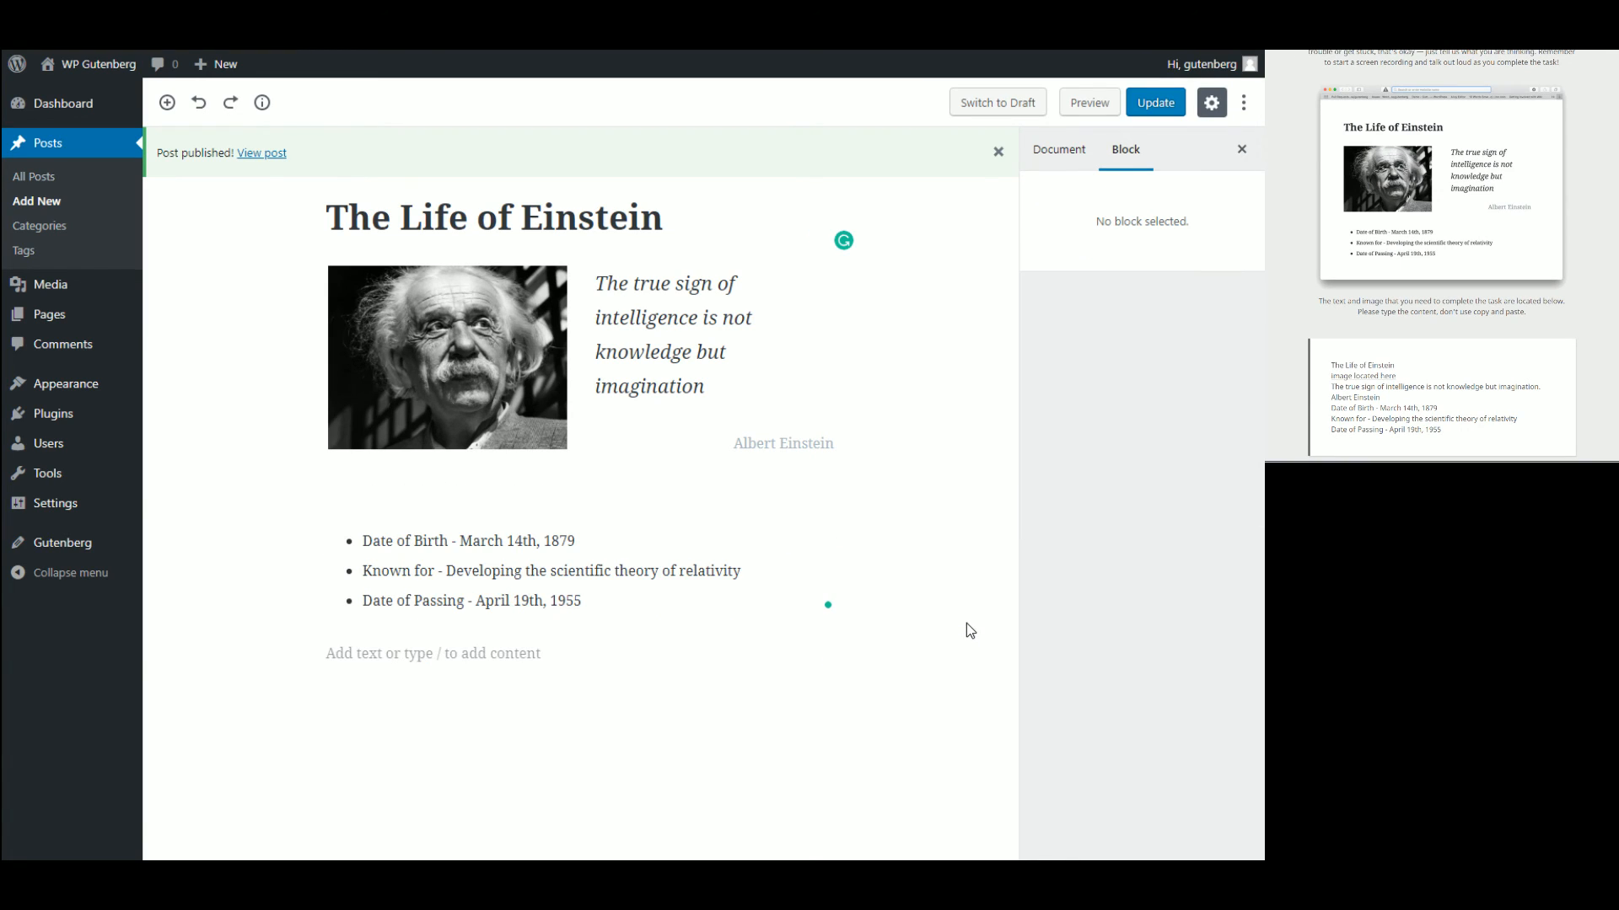
# - Review the Einstein image's size and link settings, and place the cursor in the empty paragraph below the list
pyautogui.click(546, 265)
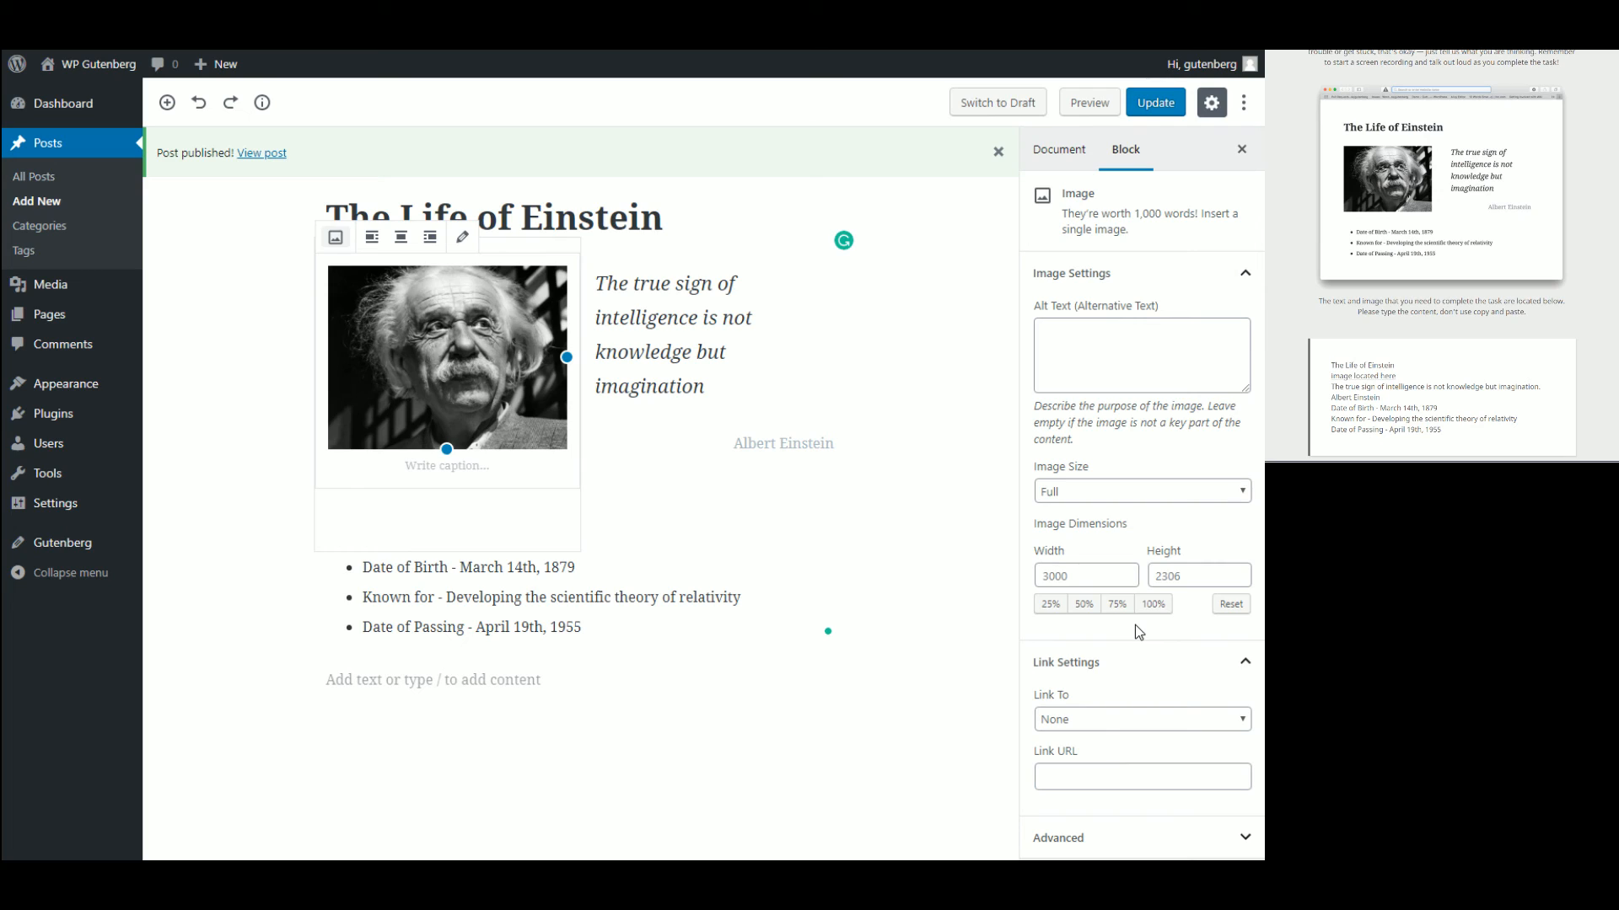
pyautogui.click(830, 802)
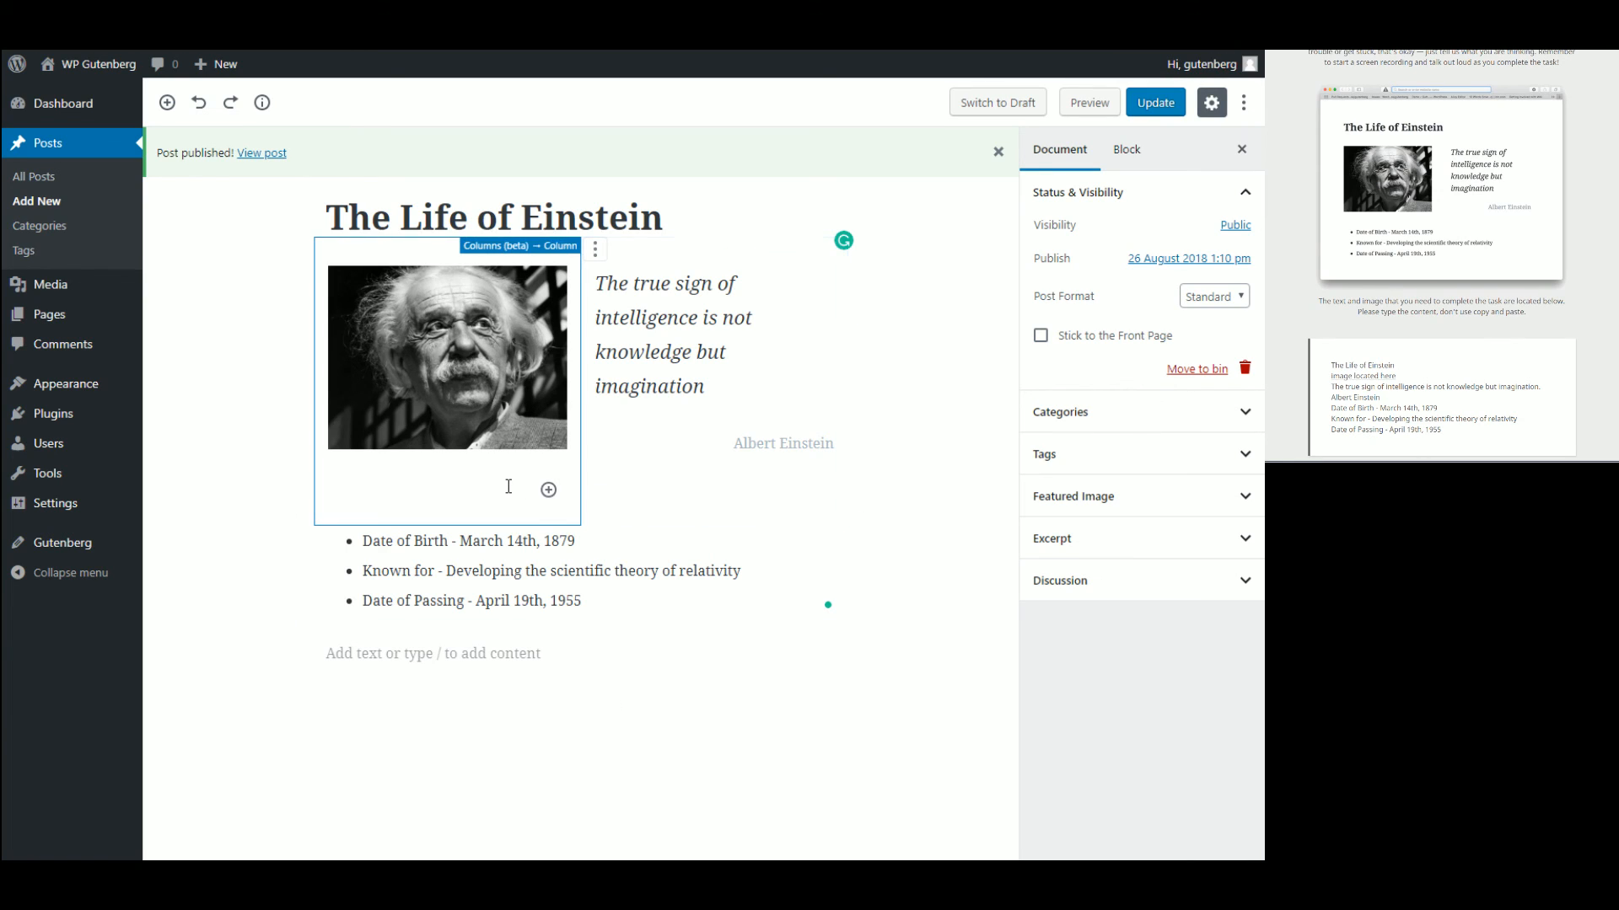
pyautogui.click(729, 763)
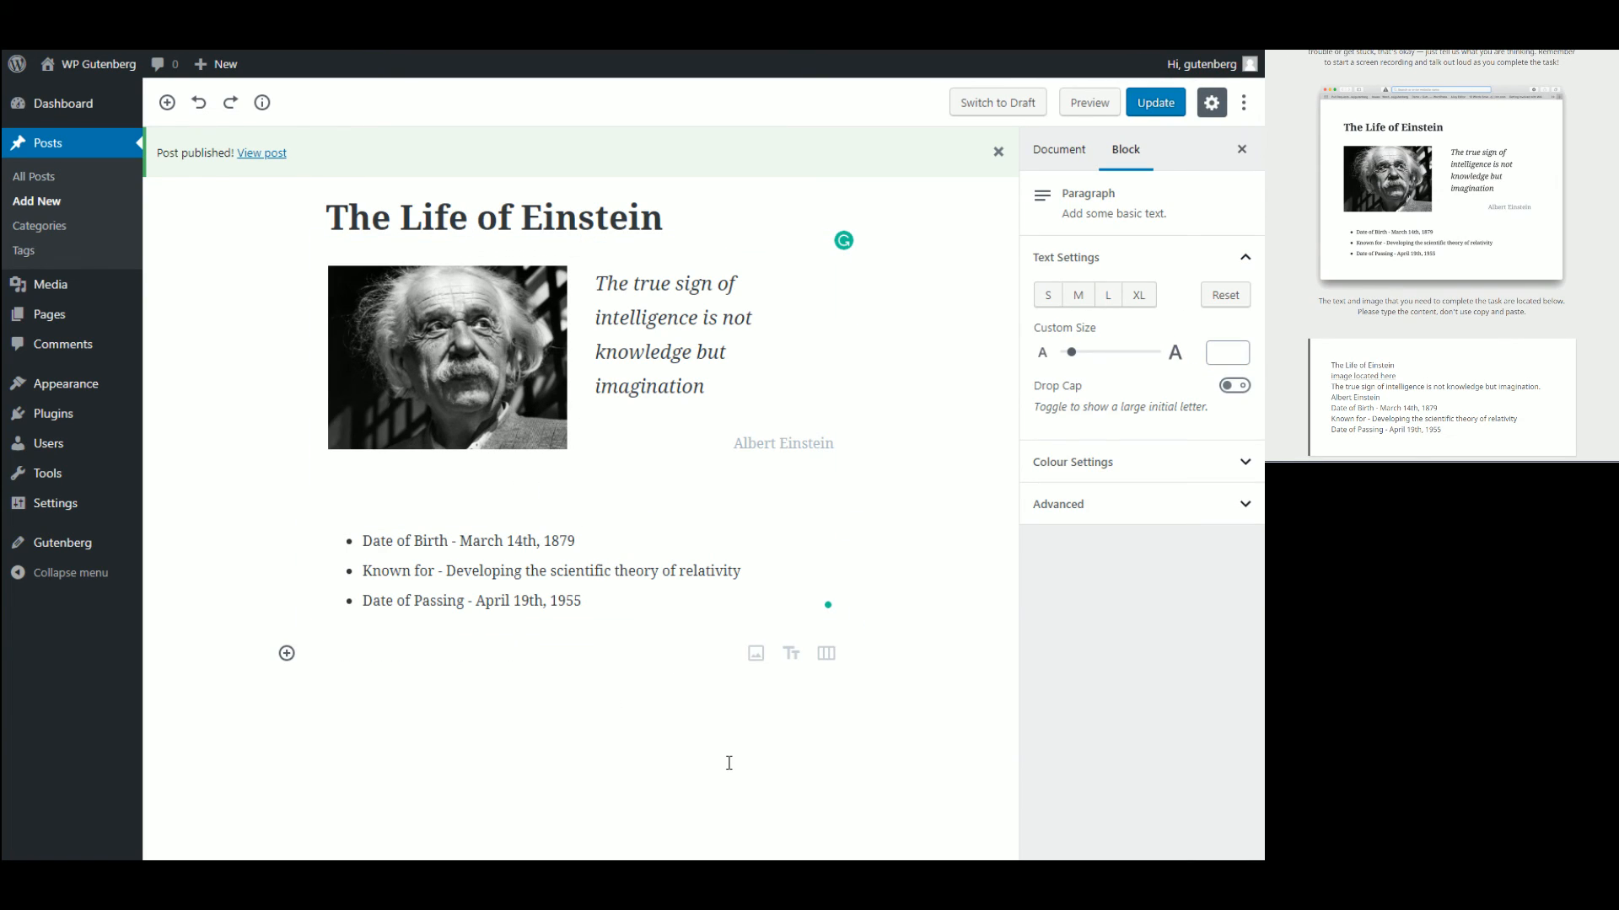